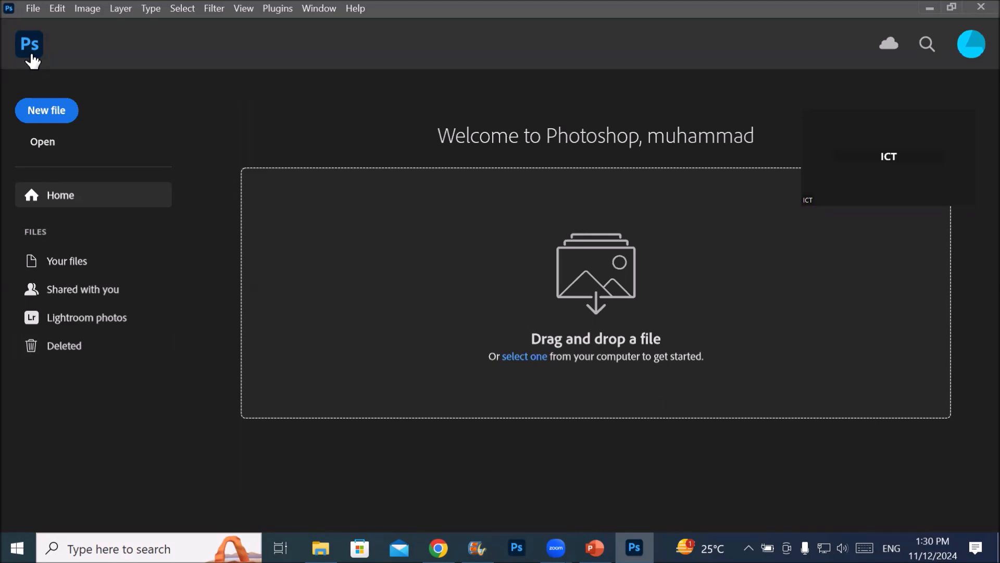
# Minimize the Photoshop window and bring it back to the foreground
pyautogui.click(7, 9)
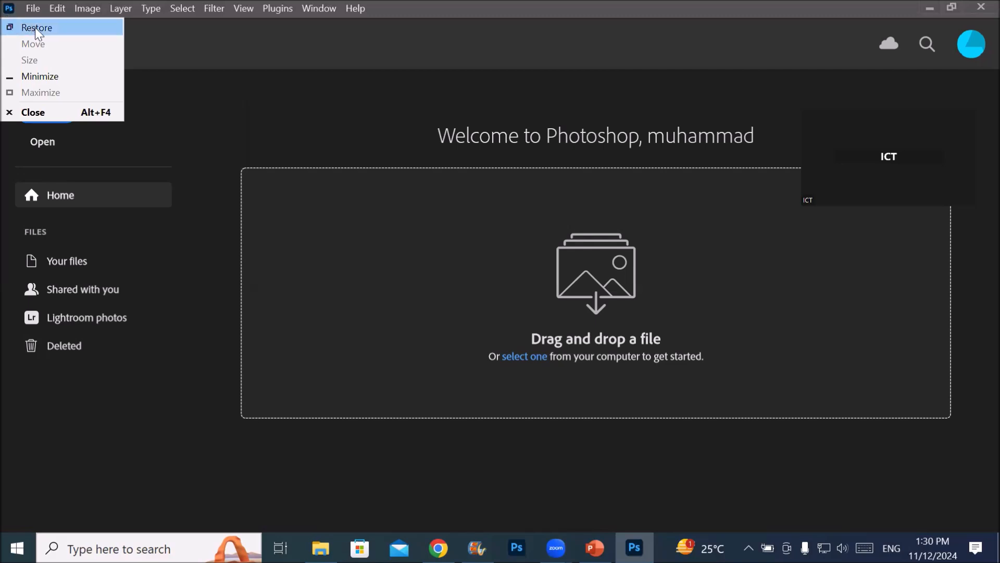
pyautogui.click(45, 82)
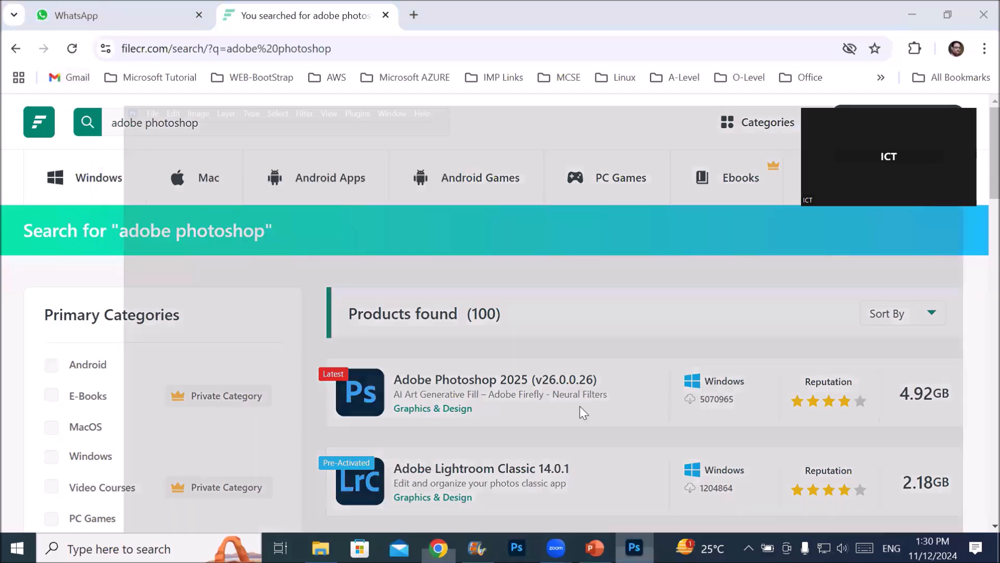
pyautogui.hotkey('alt', 'Tab')
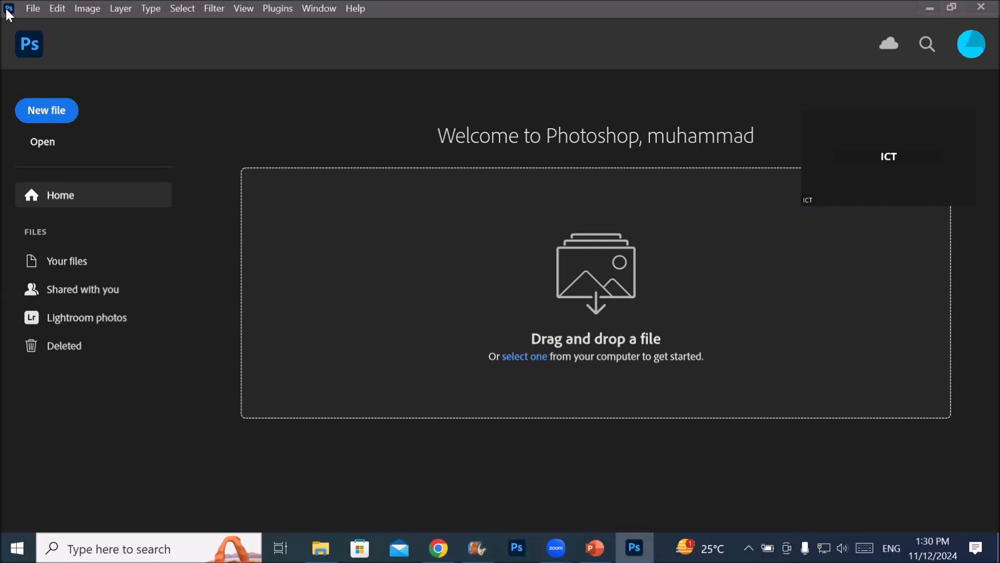
# Restore the maximized Photoshop window to a floating size and reposition it on the desktop
pyautogui.click(8, 10)
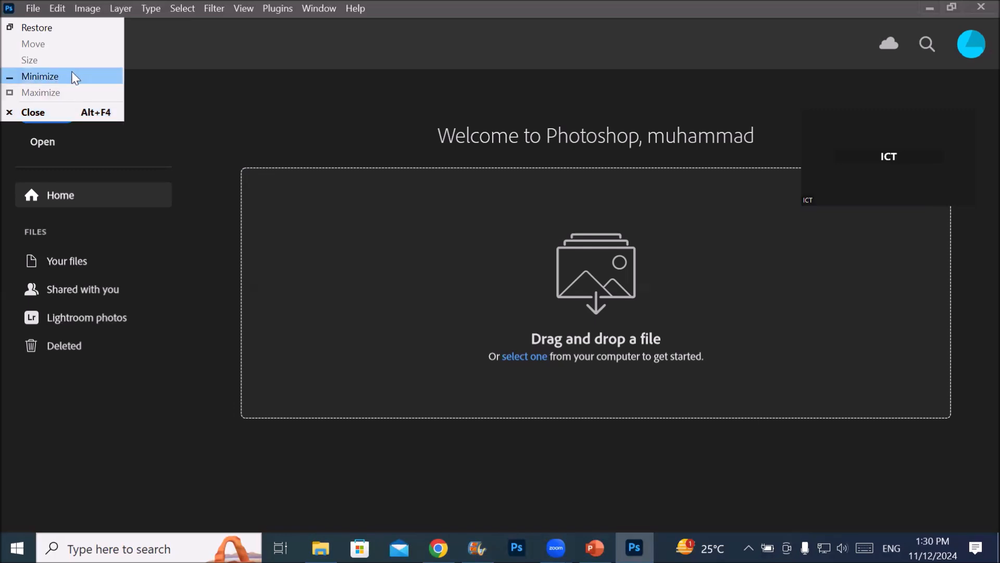
pyautogui.click(56, 27)
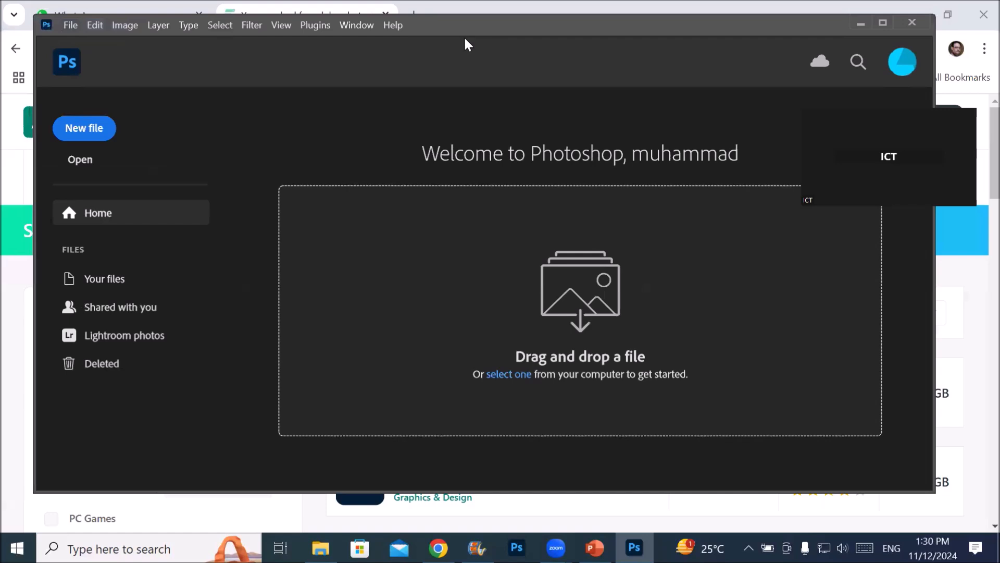
pyautogui.moveTo(465, 38); pyautogui.dragTo(622, 61)
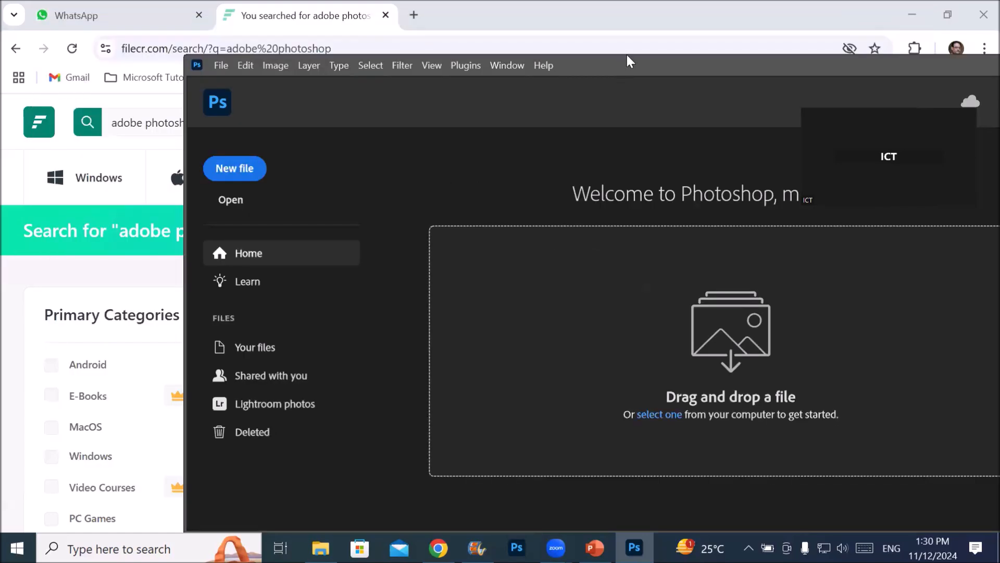
pyautogui.moveTo(628, 62); pyautogui.dragTo(388, 221)
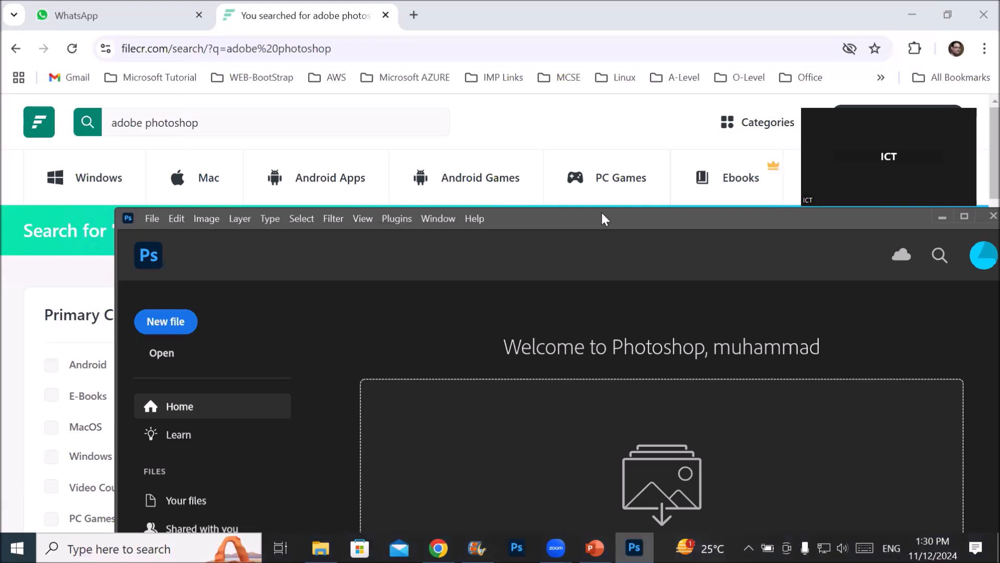
# Snap Photoshop to the right half of the screen with the "3- PS Toolbox" PowerPoint presentation beside it
pyautogui.moveTo(602, 214); pyautogui.dragTo(999, 149)
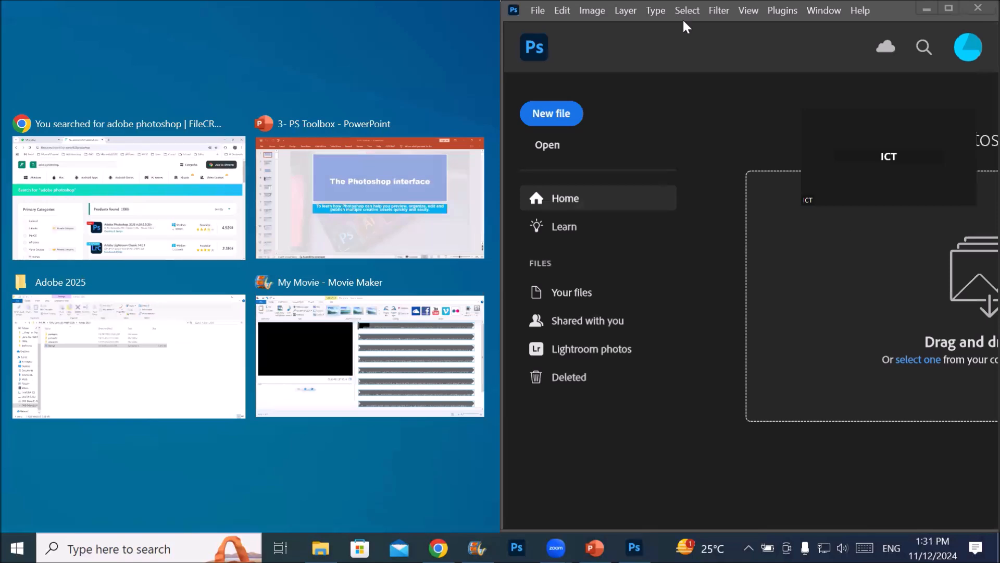
pyautogui.click(342, 210)
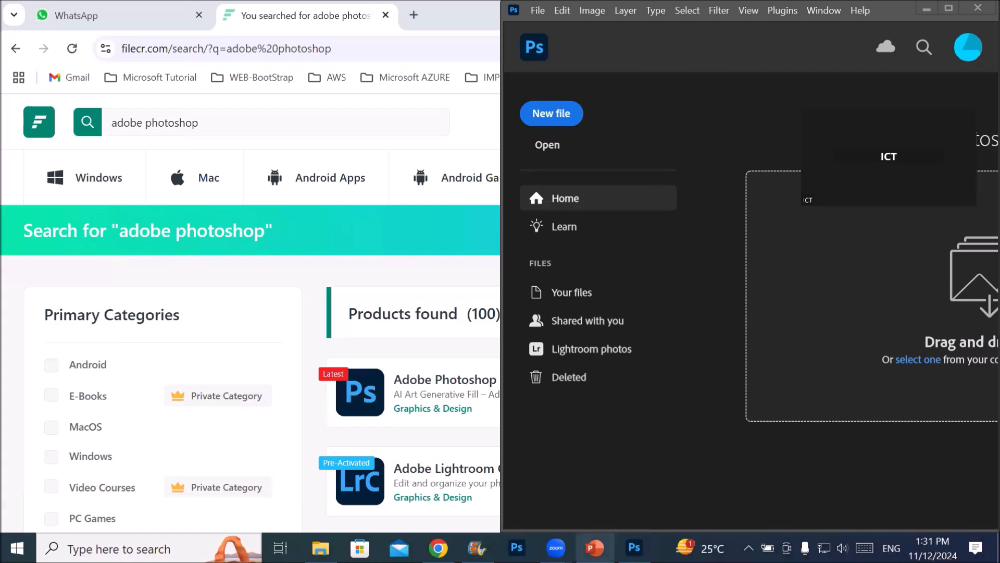
pyautogui.click(595, 547)
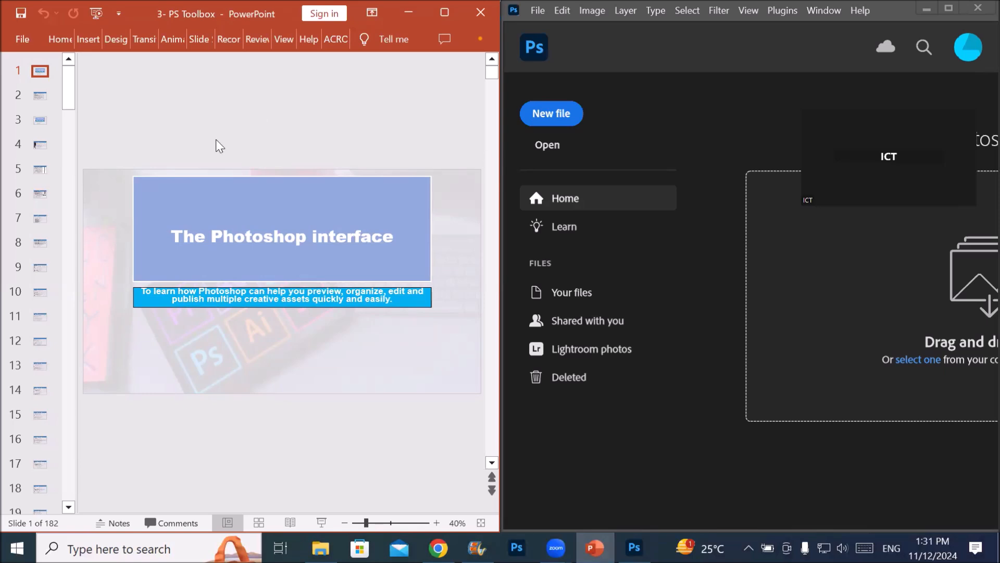
# View slides 2 and 3 of the presentation and return to the title slide
pyautogui.click(41, 100)
pyautogui.click(42, 123)
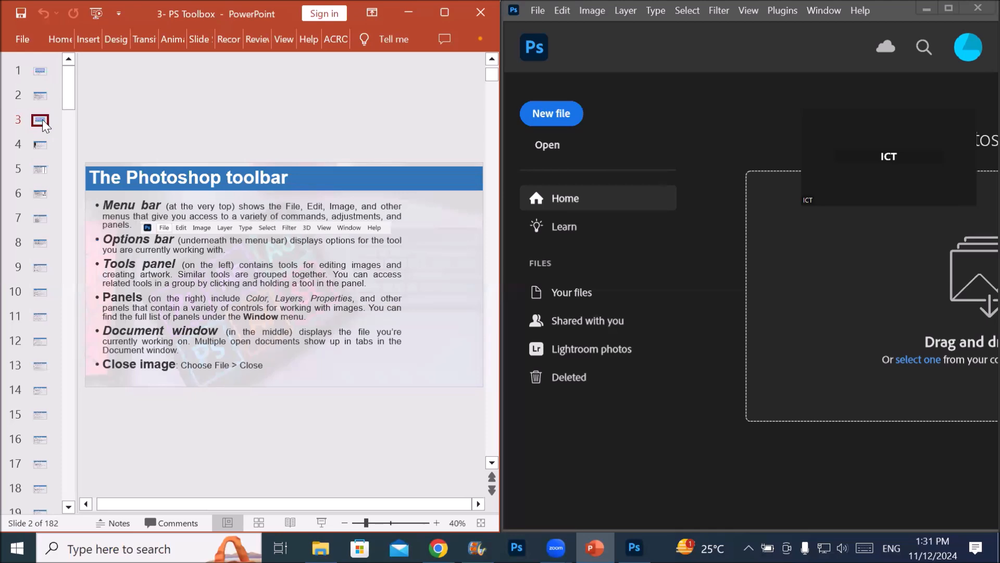
pyautogui.click(42, 93)
pyautogui.click(42, 71)
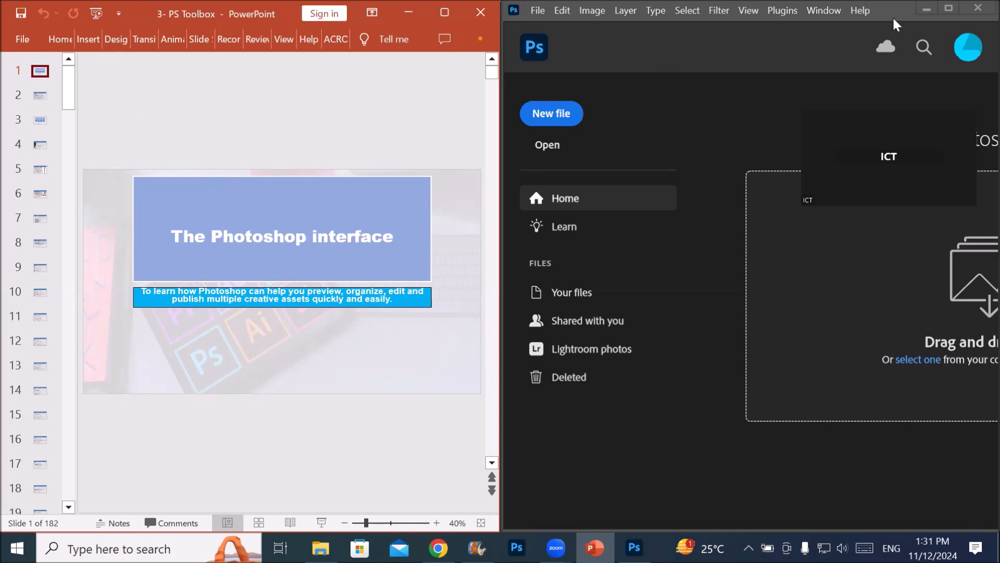
# Release the Photoshop window from its snapped half and reposition it as a floating window
pyautogui.moveTo(889, 10); pyautogui.dragTo(804, 74)
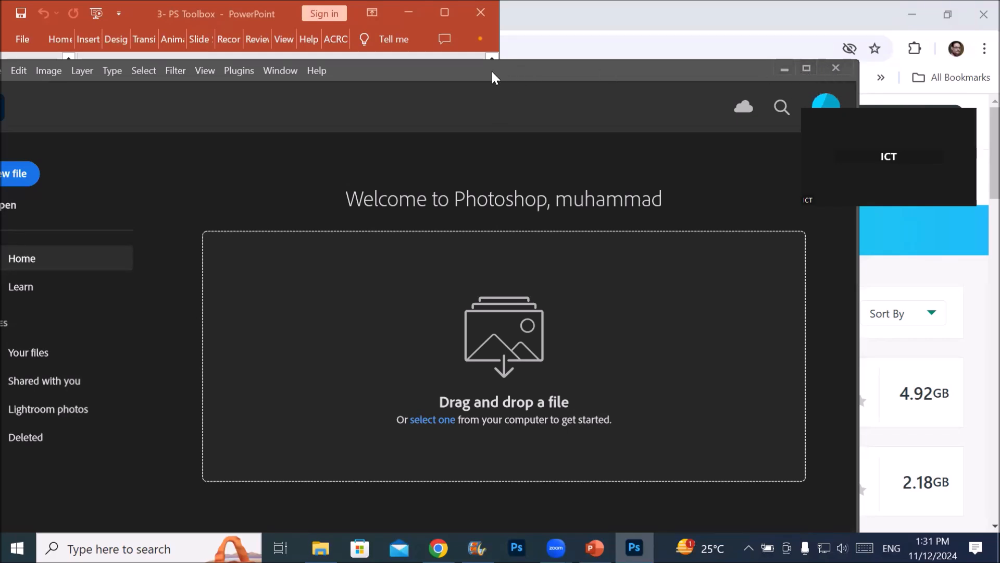
pyautogui.moveTo(491, 71); pyautogui.dragTo(463, 69)
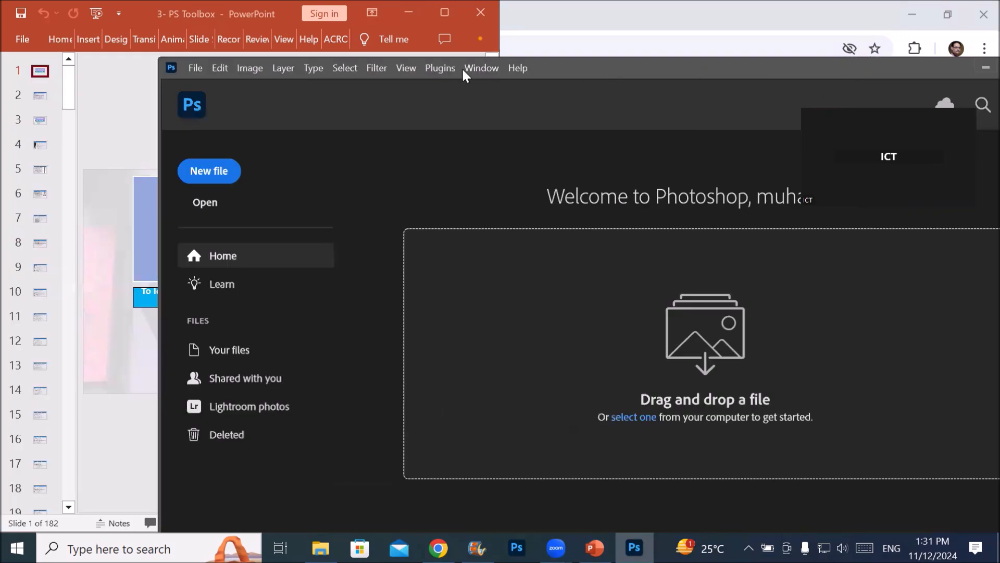
pyautogui.click(171, 68)
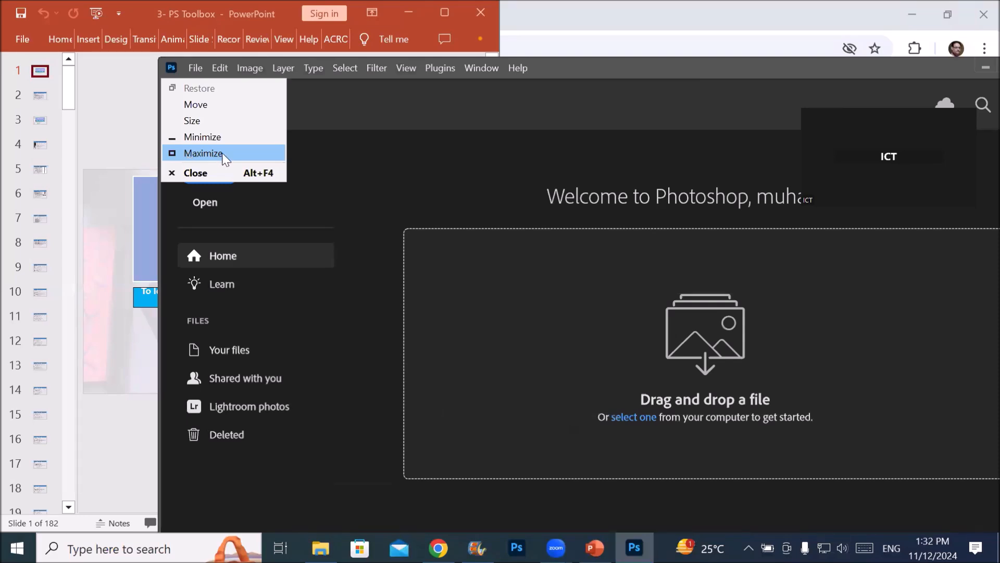
pyautogui.press('Escape')
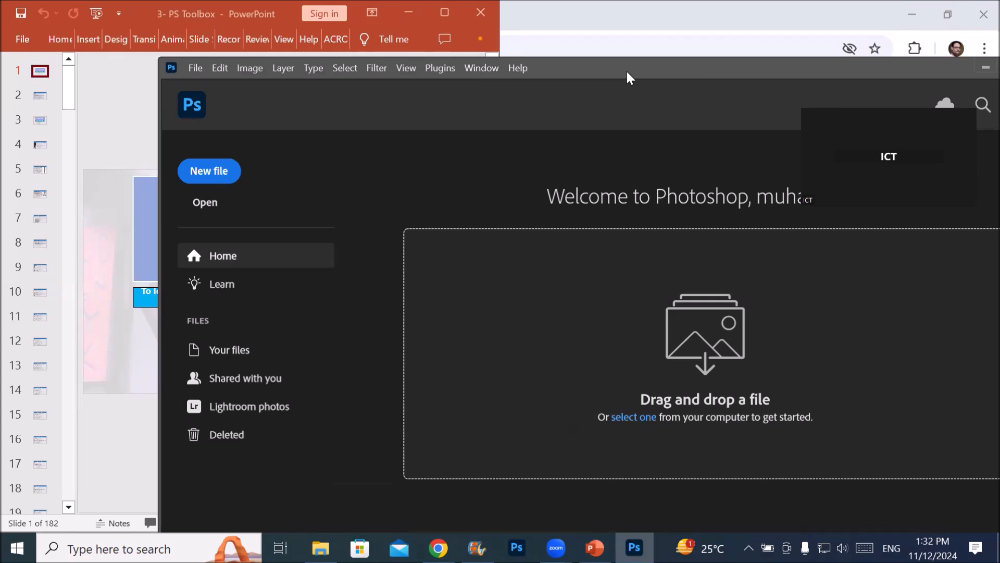
pyautogui.moveTo(627, 71); pyautogui.dragTo(676, 74)
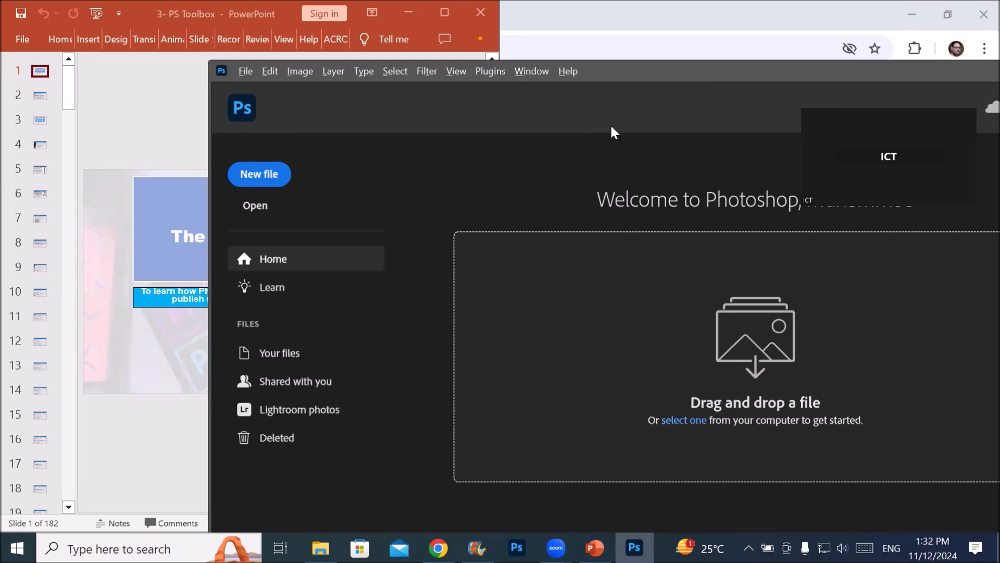
# Shift the floating Photoshop window slightly using the window control Move command
pyautogui.hotkey('alt', 'space')
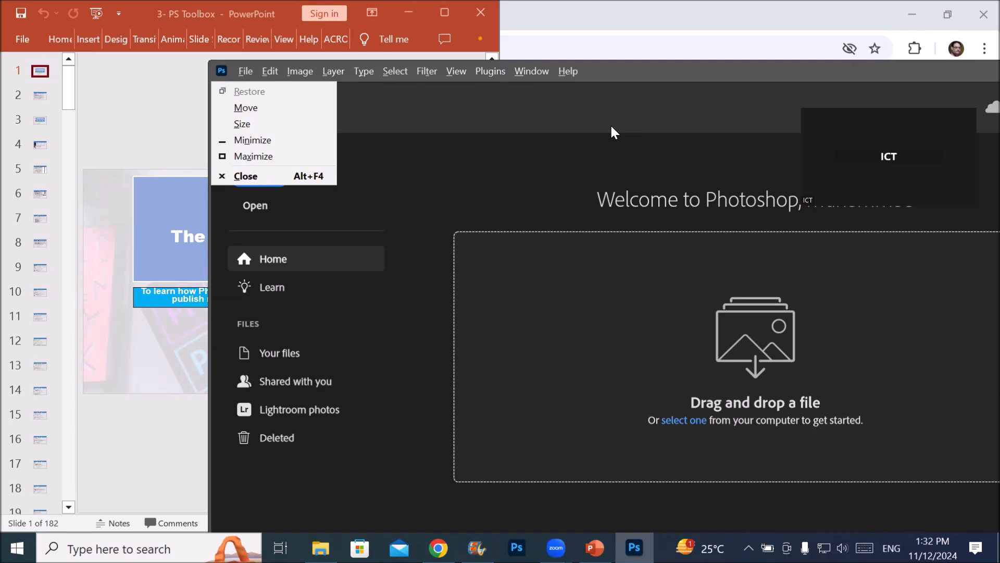
pyautogui.press('Escape')
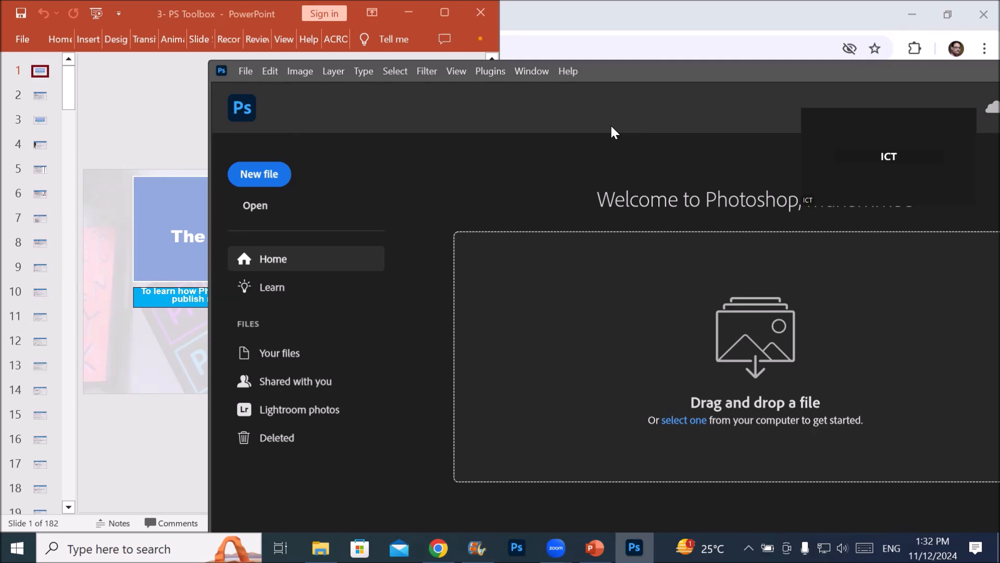
pyautogui.click(226, 70)
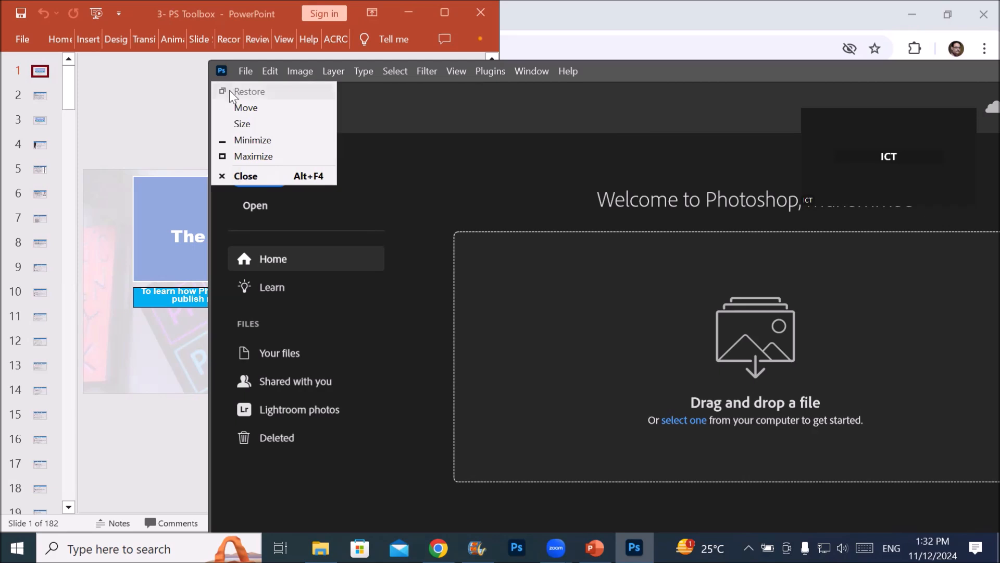
pyautogui.press('Down')
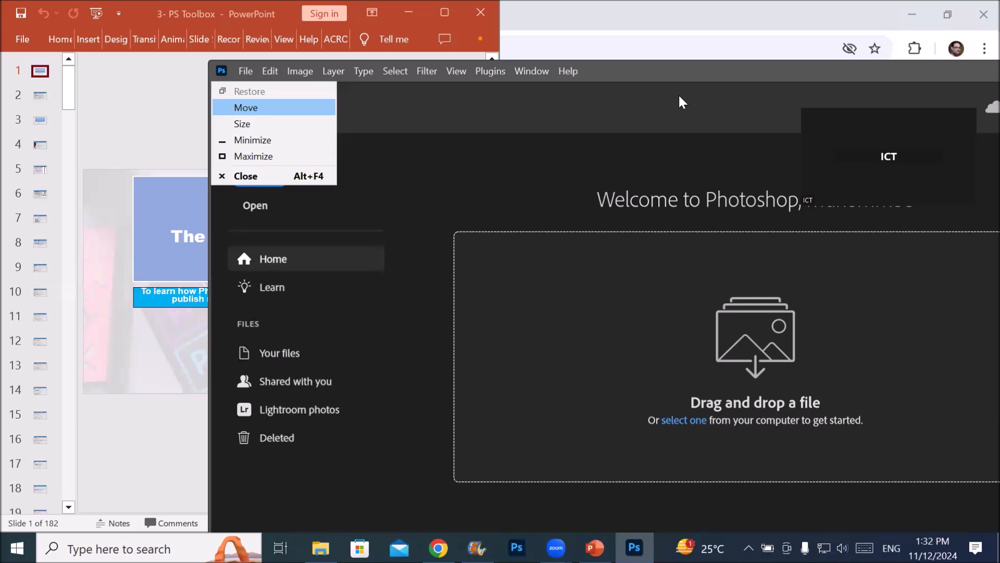
pyautogui.press('Return')
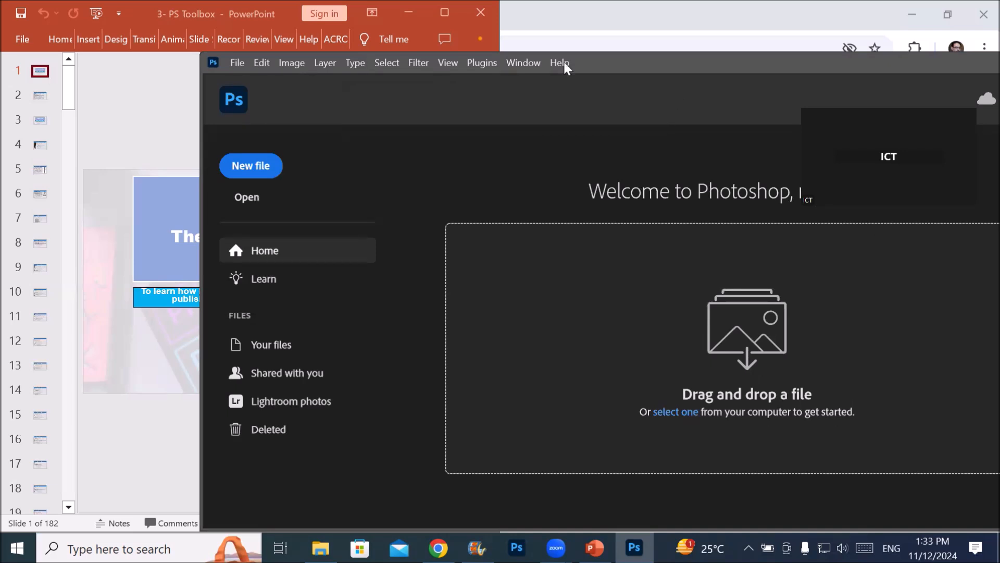
# Move the Photoshop window lower over the presentation and widen it by its left edge
pyautogui.click(213, 63)
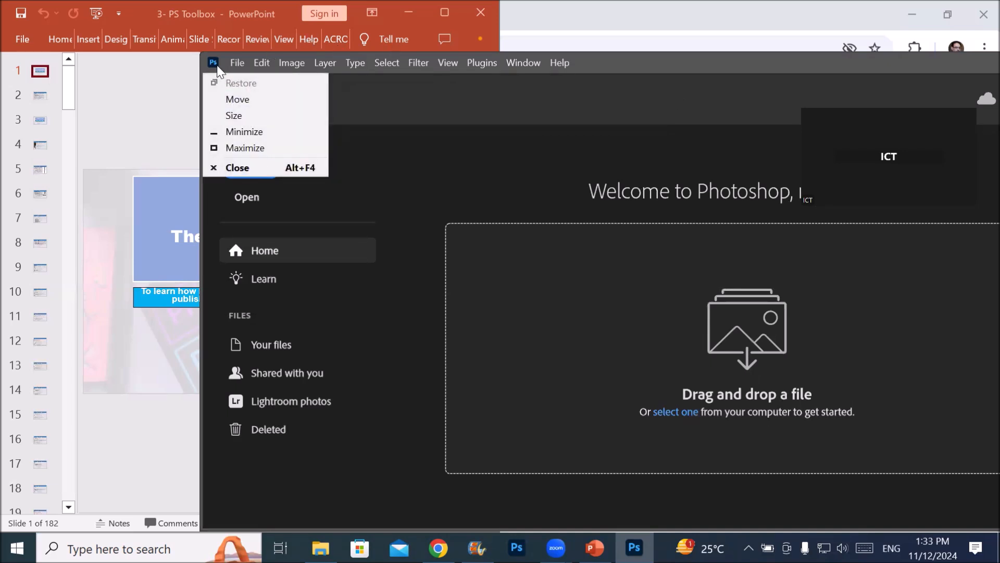
pyautogui.click(633, 62)
pyautogui.moveTo(633, 61); pyautogui.dragTo(768, 137)
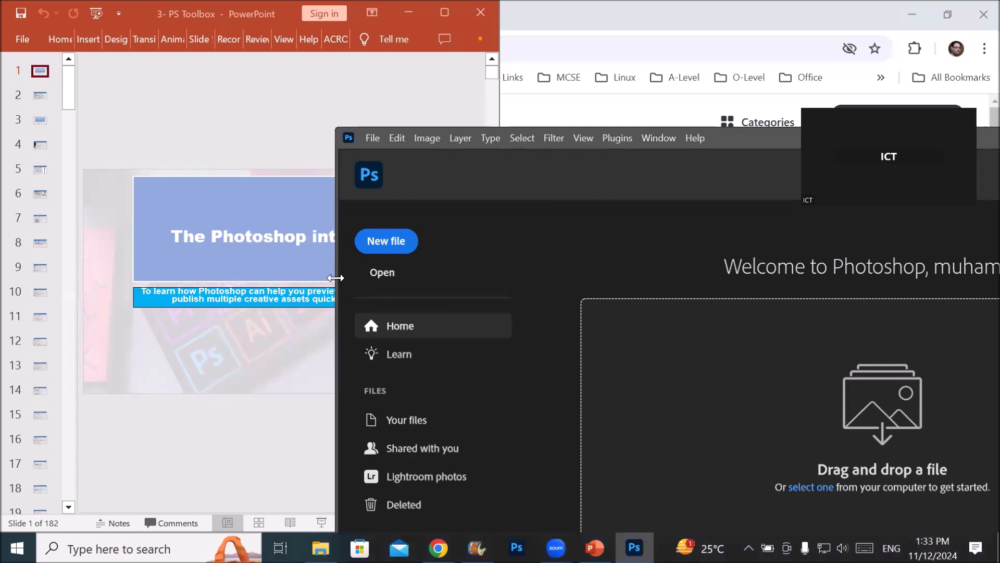
pyautogui.moveTo(336, 278); pyautogui.dragTo(141, 278)
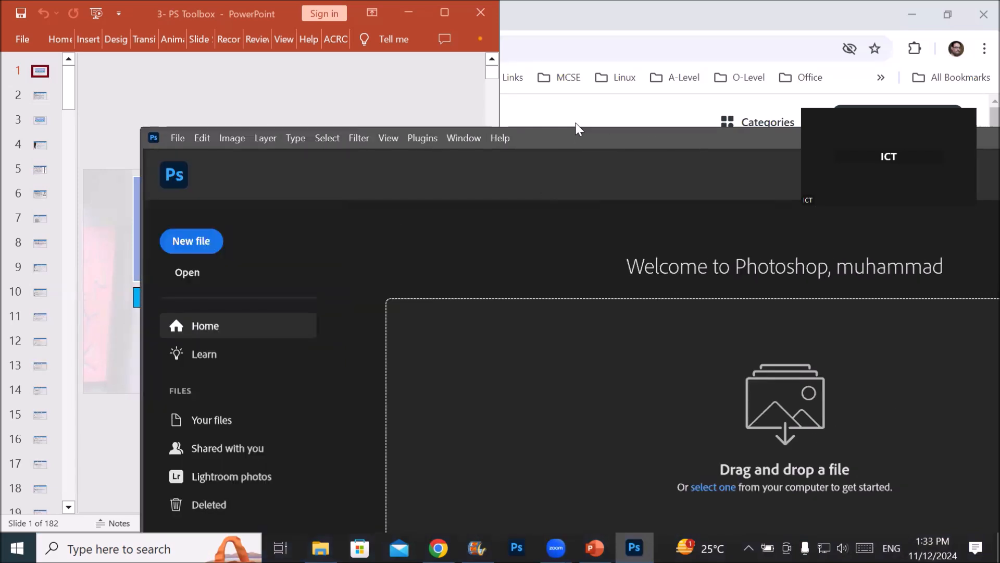
# Reposition the widened Photoshop window on the desktop and maximize it
pyautogui.moveTo(581, 131); pyautogui.dragTo(524, 69)
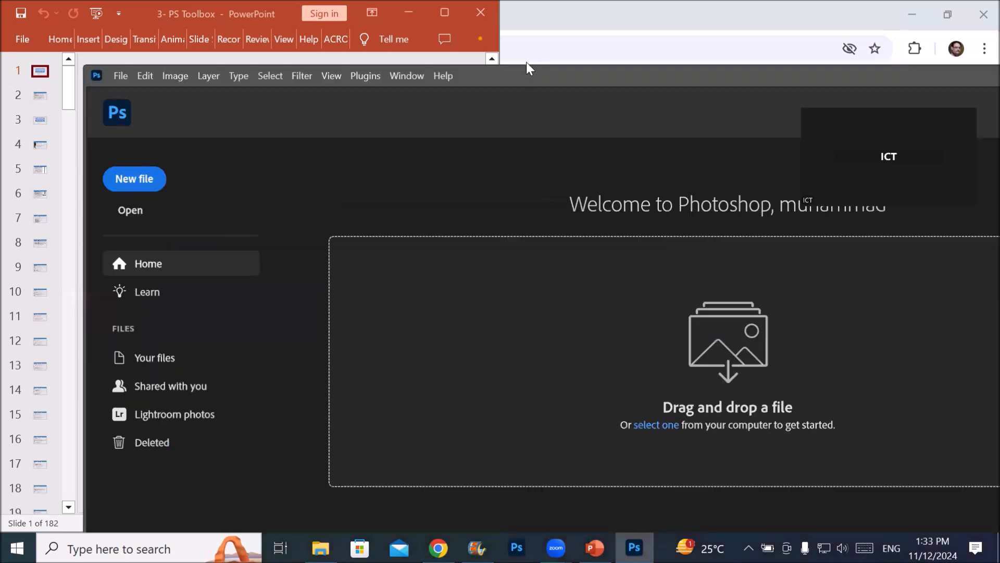
pyautogui.moveTo(525, 81); pyautogui.dragTo(661, 114)
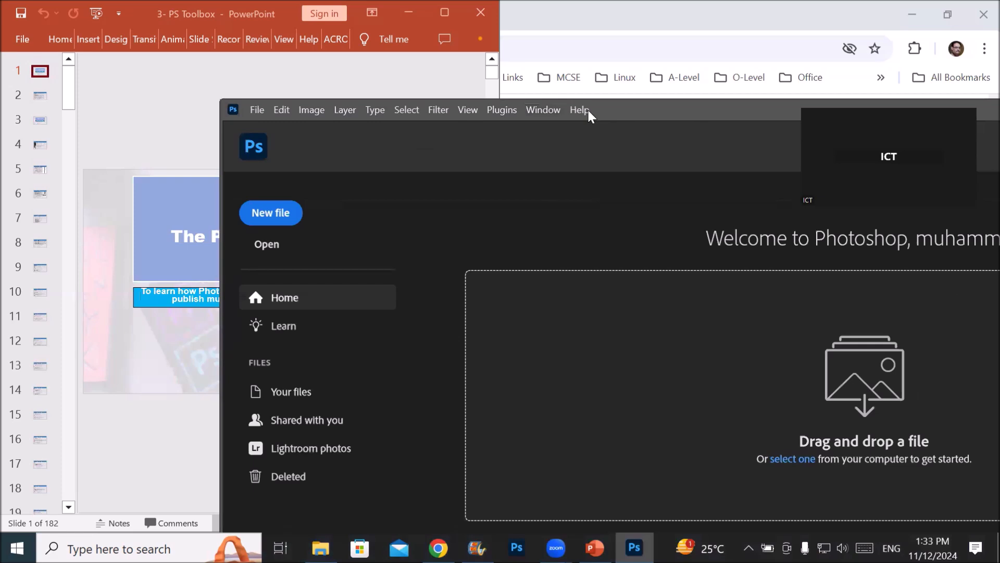
pyautogui.moveTo(587, 108); pyautogui.dragTo(237, 79)
pyautogui.click(915, 78)
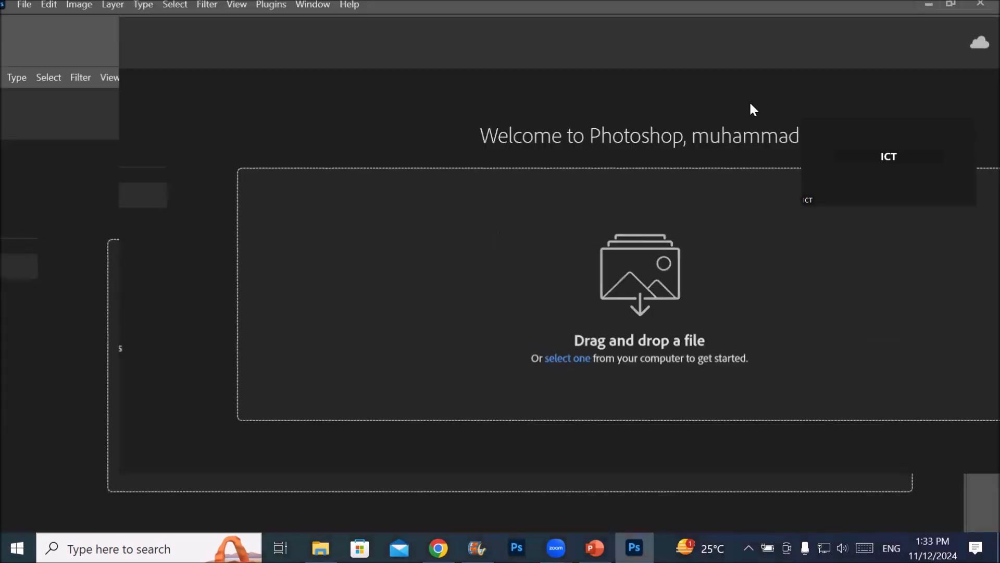
# Examine the available file commands and the full list of editing commands down to Preferences
pyautogui.click(36, 9)
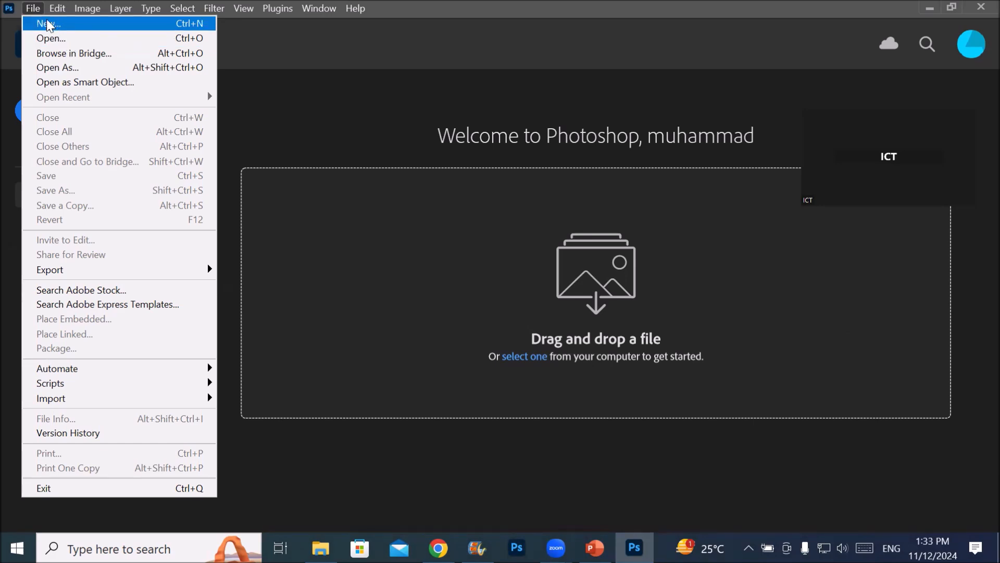
pyautogui.moveTo(57, 9)
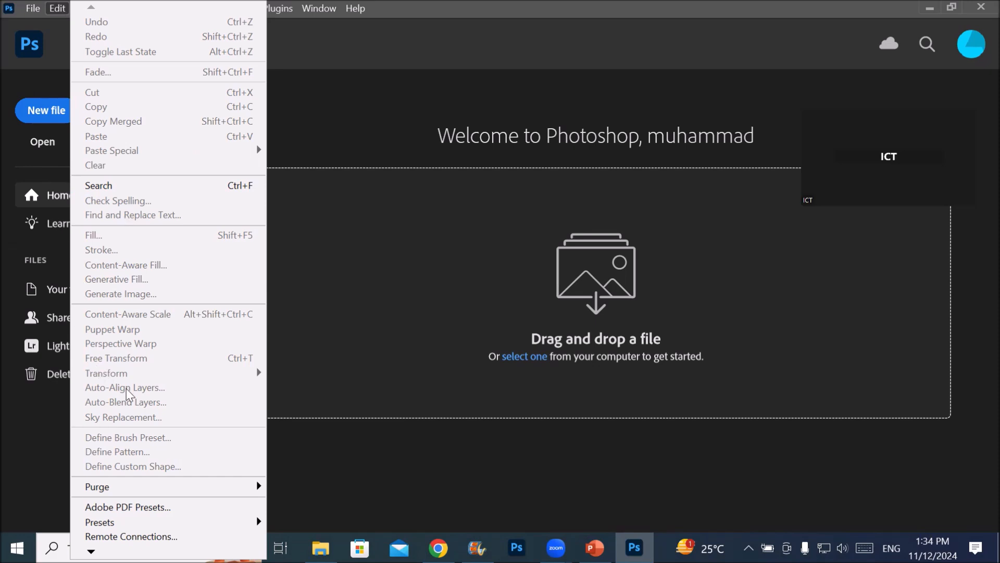
pyautogui.moveTo(131, 491)
pyautogui.moveTo(88, 549)
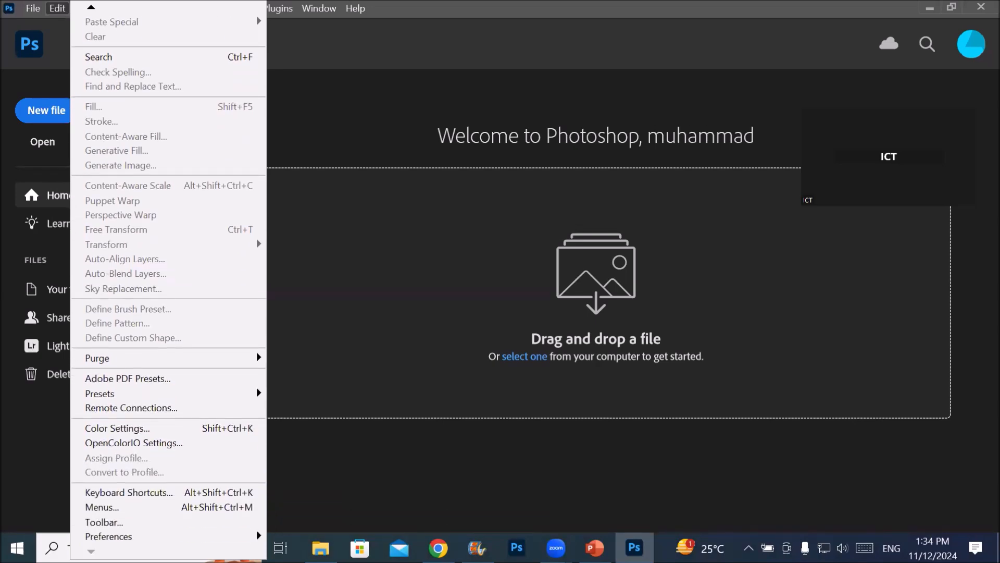
pyautogui.moveTo(109, 537)
pyautogui.click(65, 9)
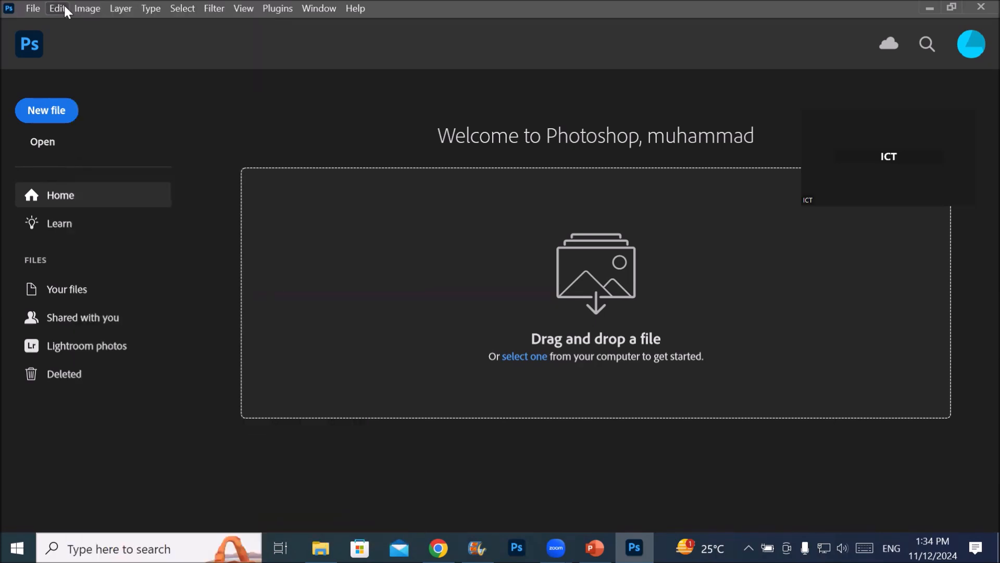
# Examine the list of available panels and the workspace presets and management options
pyautogui.click(314, 7)
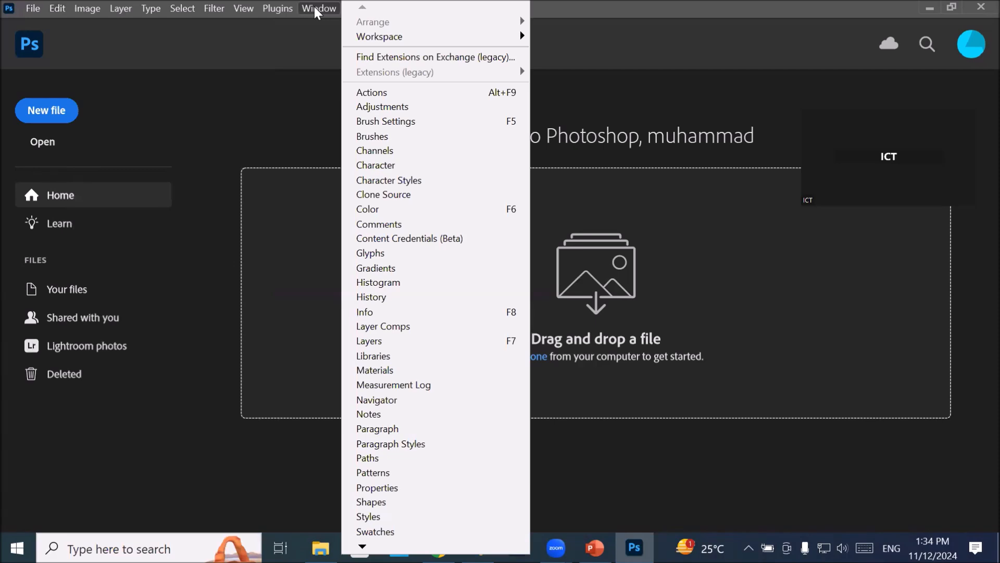
pyautogui.moveTo(411, 40)
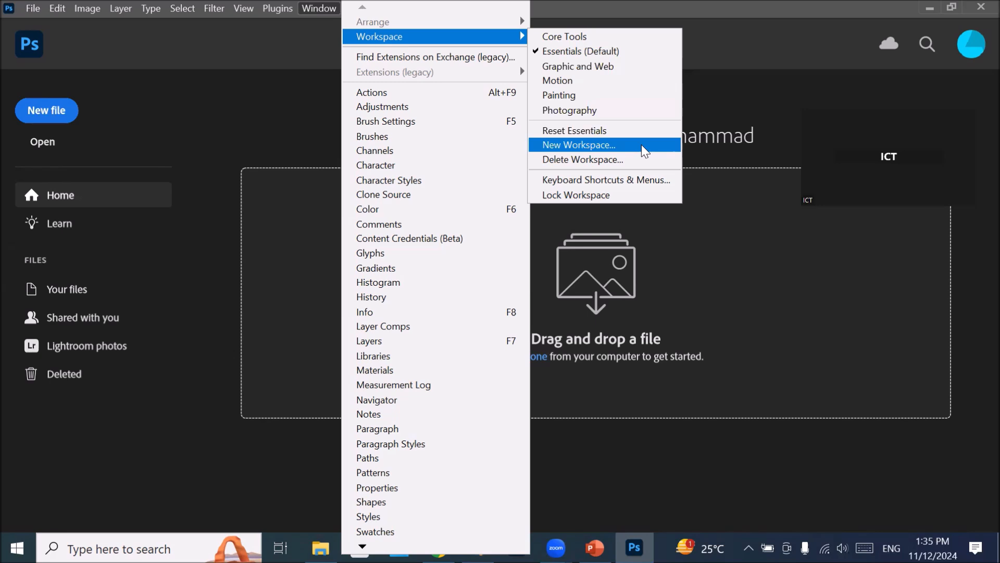
pyautogui.click(679, 135)
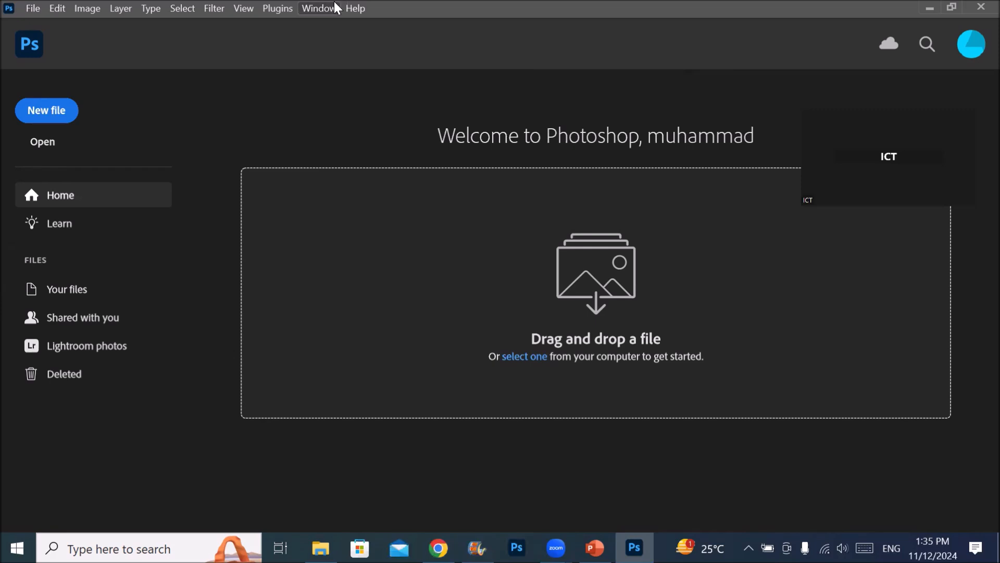
# Switch to Chrome and open the ChatGPT site in the blank tab
pyautogui.hotkey('alt', 'Tab')
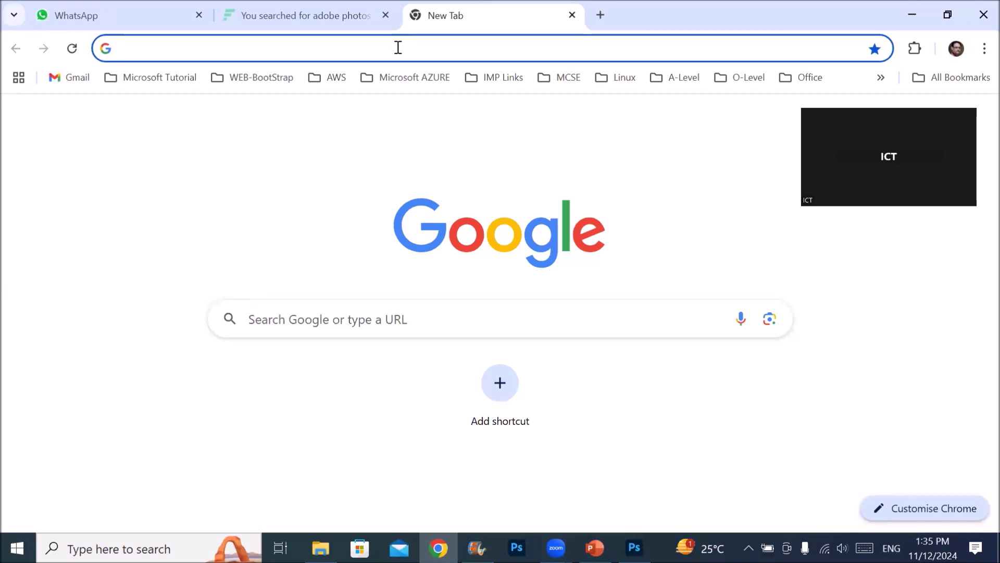
pyautogui.write('chat.openai.com')
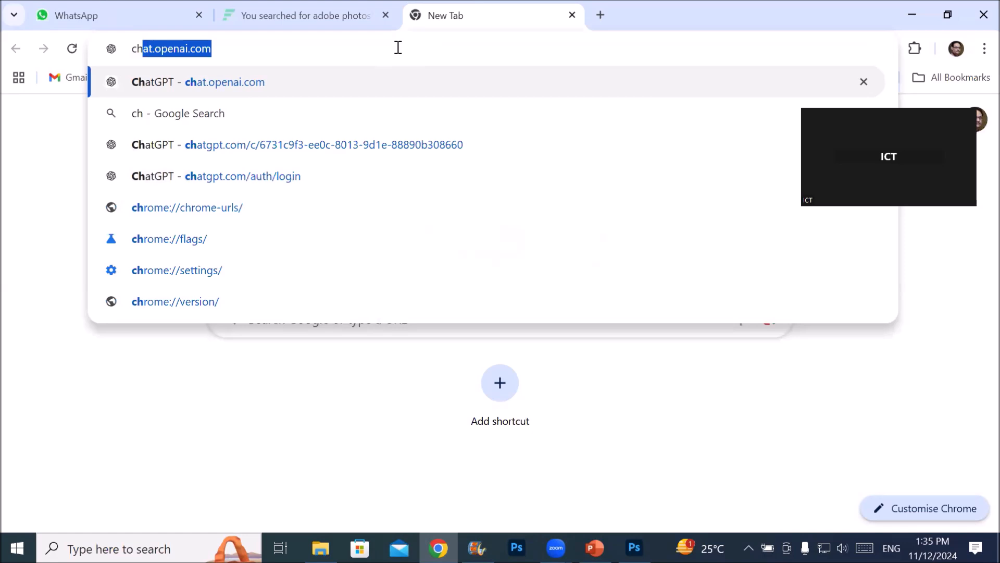
pyautogui.press('Return')
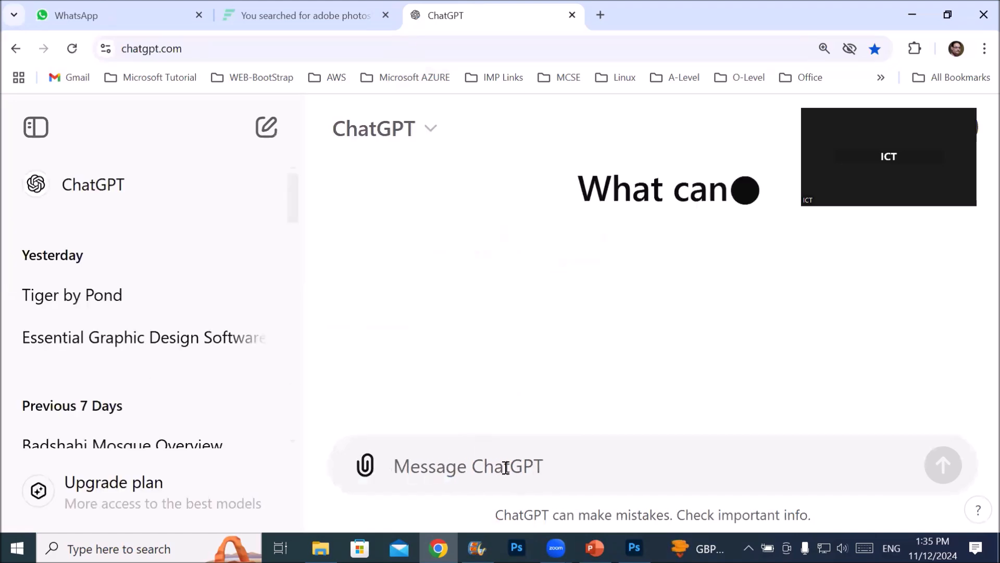
# Ask ChatGPT "what is workspace in photoshop"
pyautogui.write('wor')
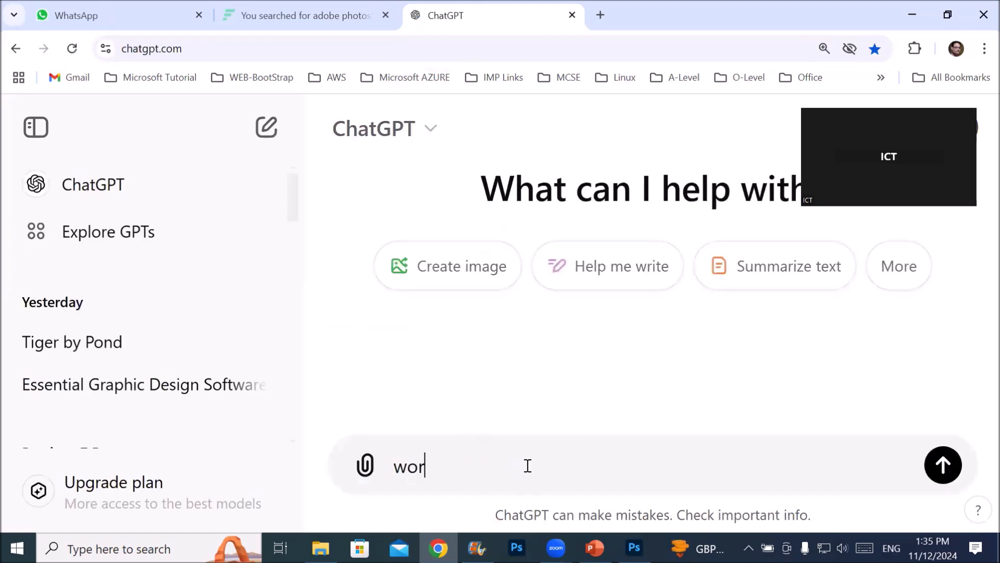
pyautogui.write('kspace in')
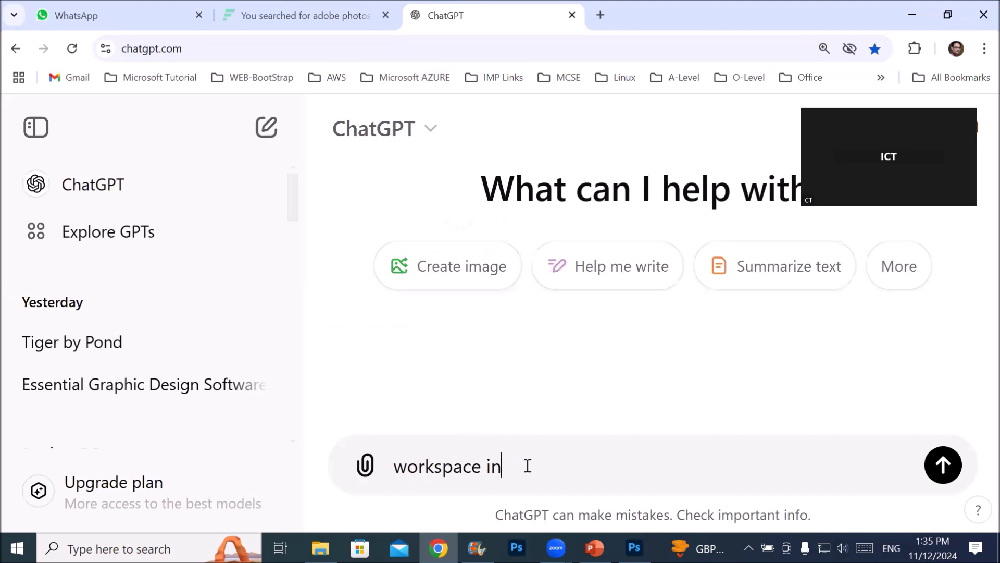
pyautogui.write(' photoshop')
pyautogui.press('Left')
pyautogui.press('Left')
pyautogui.press('Left')
pyautogui.press('Left')
pyautogui.press('Left')
pyautogui.press('Left')
pyautogui.press('Left')
pyautogui.press('Left')
pyautogui.press('Left')
pyautogui.press('Left')
pyautogui.press('Left')
pyautogui.press('Left')
pyautogui.press('Left')
pyautogui.press('Left')
pyautogui.press('Left')
pyautogui.press('Left')
pyautogui.press('Left')
pyautogui.press('Left')
pyautogui.press('Left')
pyautogui.press('Left')
pyautogui.press('Left')
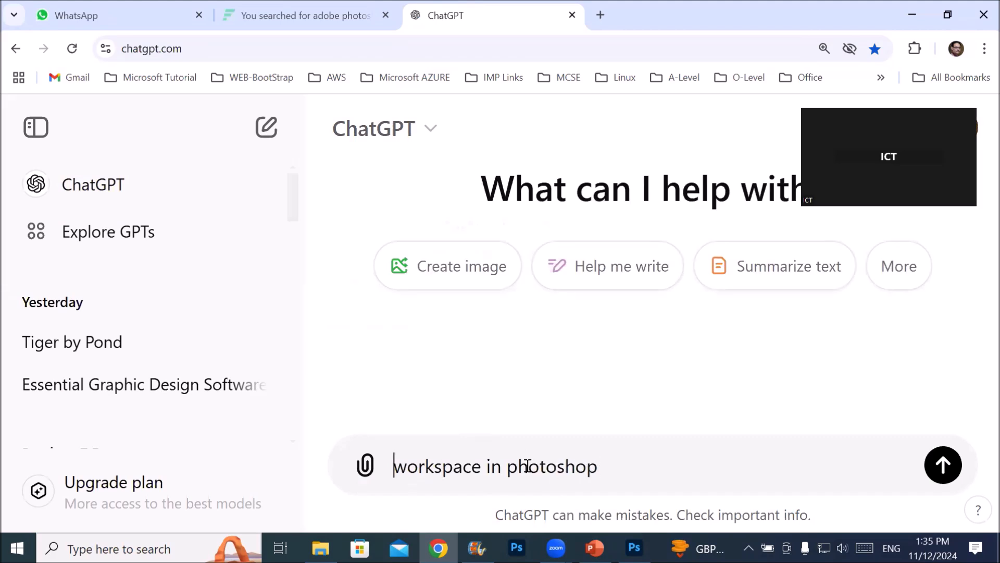
pyautogui.write('what is')
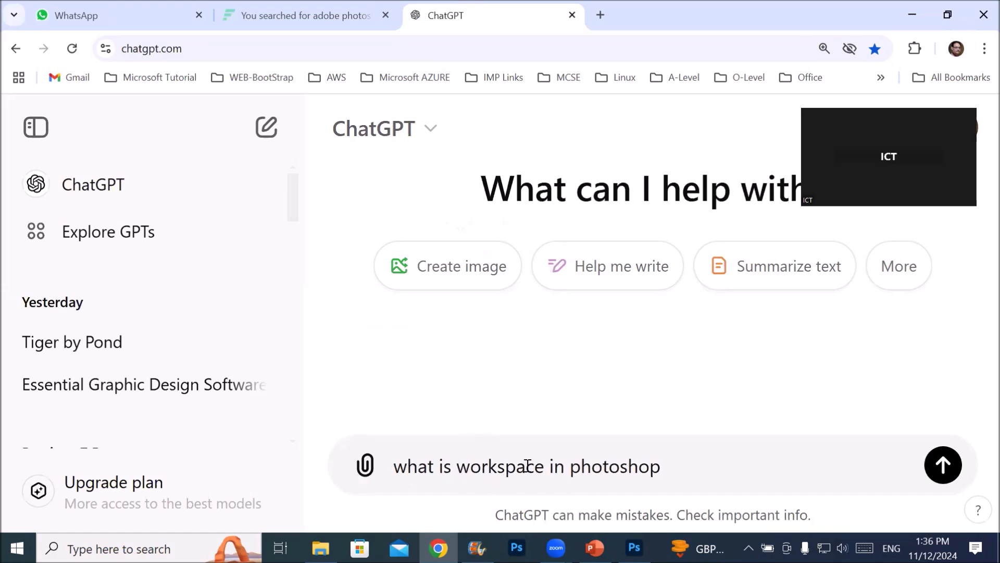
pyautogui.press('Return')
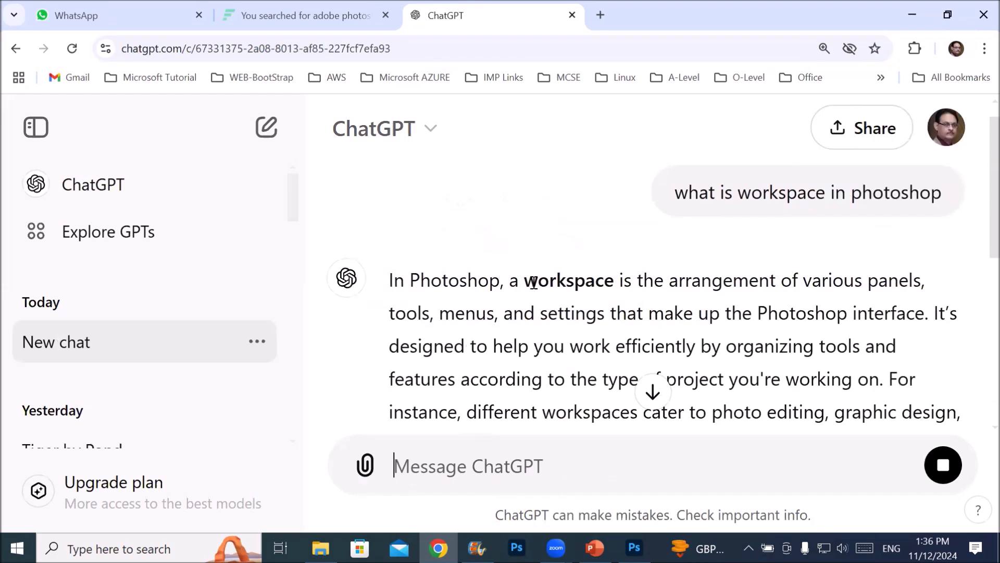
# Read the opening definition of a Photoshop workspace in the answer, highlighting its phrases on panels, tools and project type
pyautogui.moveTo(523, 280); pyautogui.dragTo(798, 279)
pyautogui.doubleClick(911, 272)
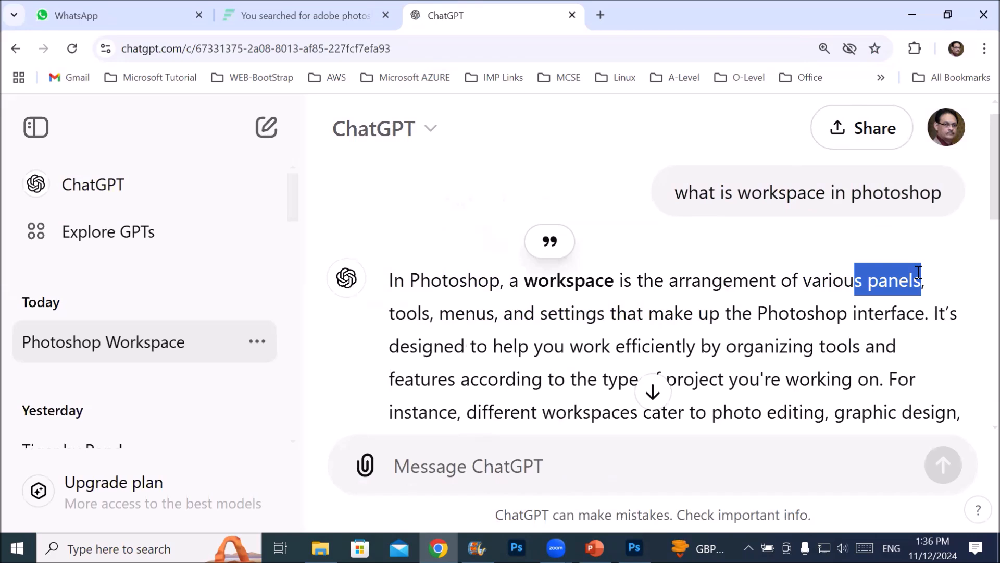
pyautogui.click(479, 315)
pyautogui.moveTo(405, 313); pyautogui.dragTo(910, 312)
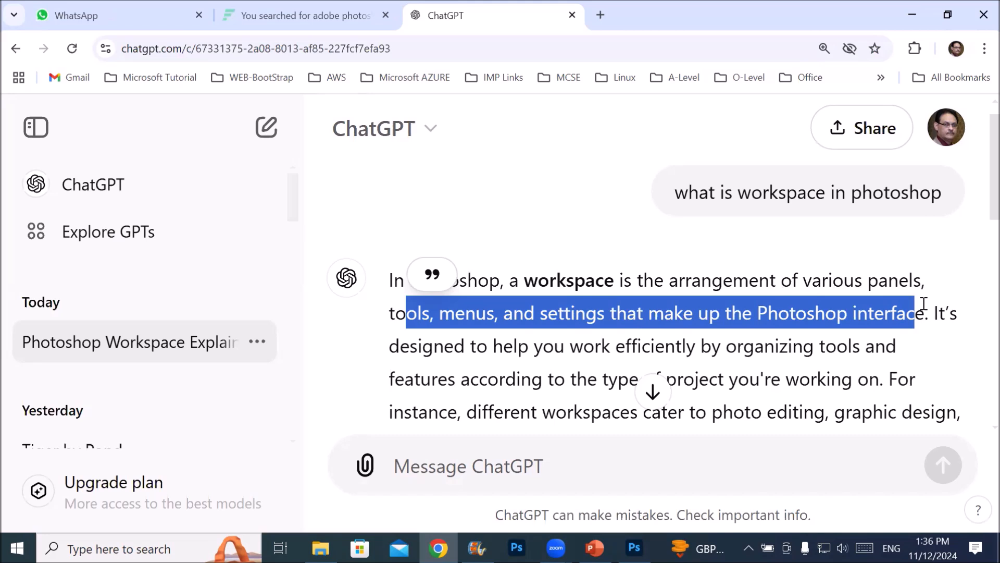
pyautogui.moveTo(392, 343); pyautogui.dragTo(604, 379)
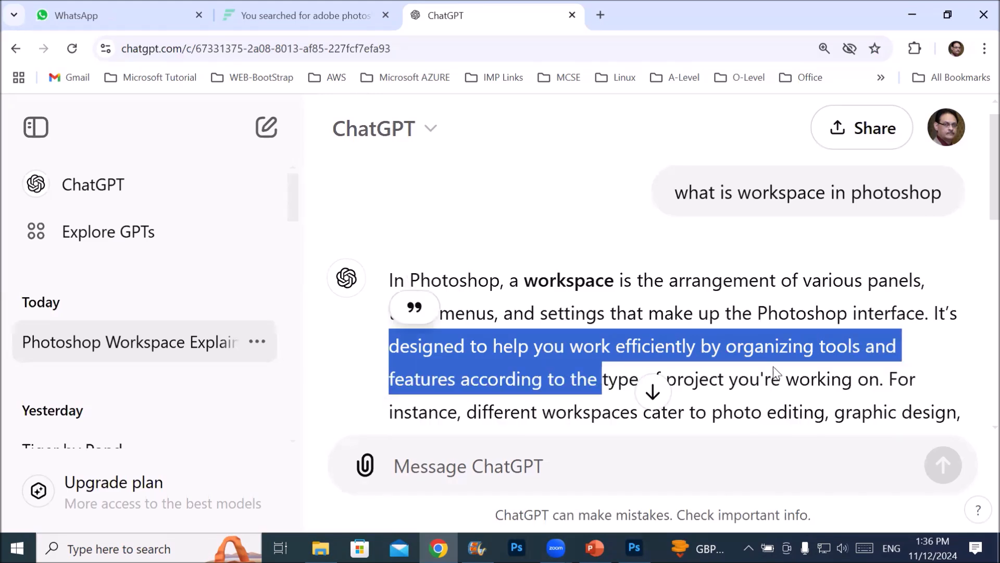
pyautogui.moveTo(769, 381); pyautogui.dragTo(854, 385)
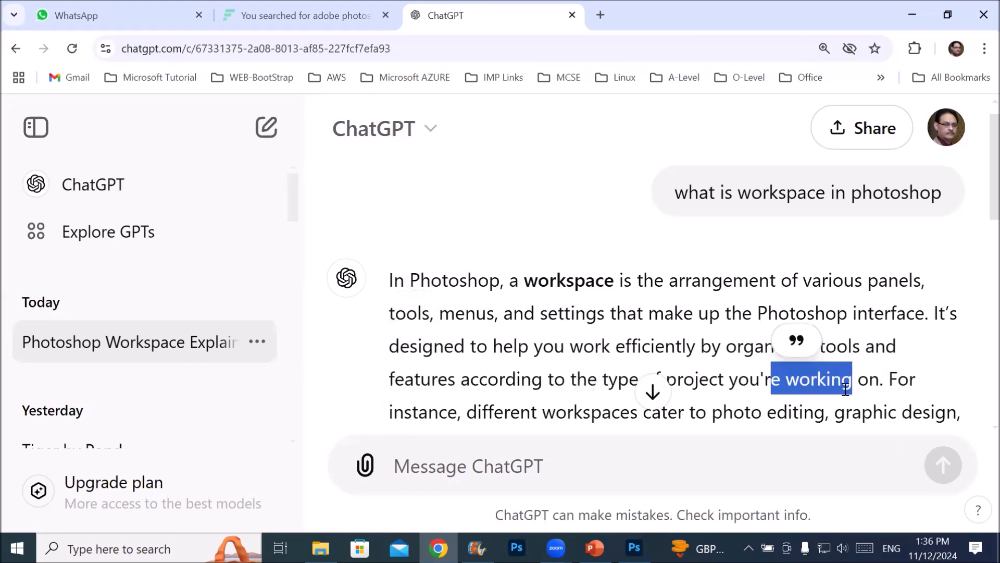
# Read the Essentials and Photography entries in the list of pre-made workspaces, highlighting their key phrases
pyautogui.scroll(-3, 687, 367)
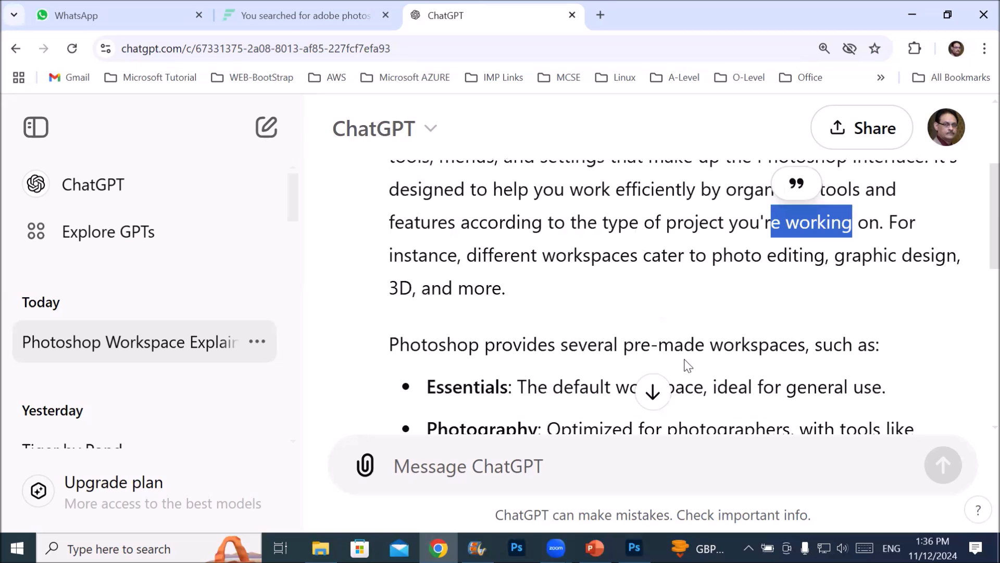
pyautogui.scroll(-3, 689, 367)
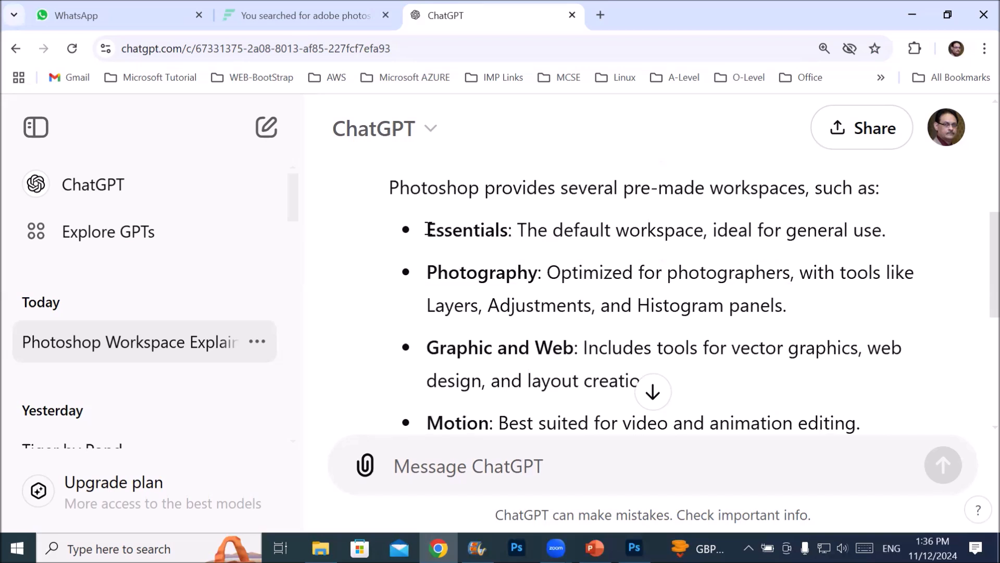
pyautogui.moveTo(437, 230); pyautogui.dragTo(717, 221)
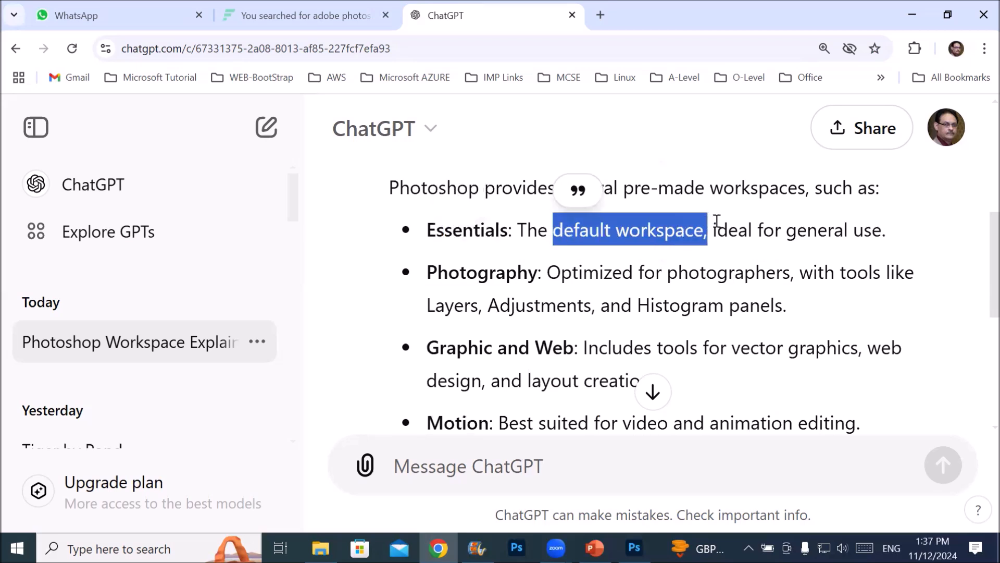
pyautogui.moveTo(753, 227); pyautogui.dragTo(896, 232)
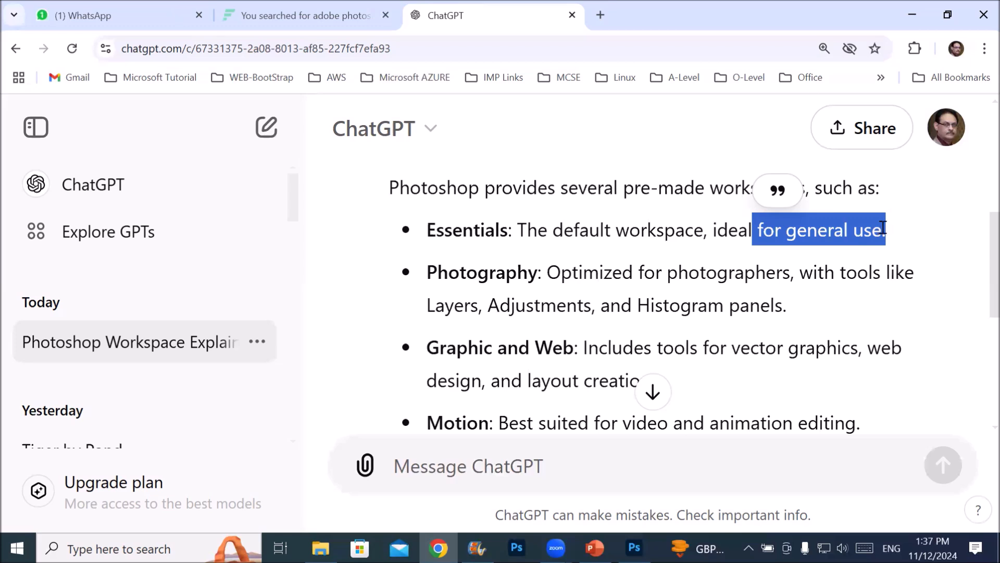
pyautogui.moveTo(573, 276); pyautogui.dragTo(848, 277)
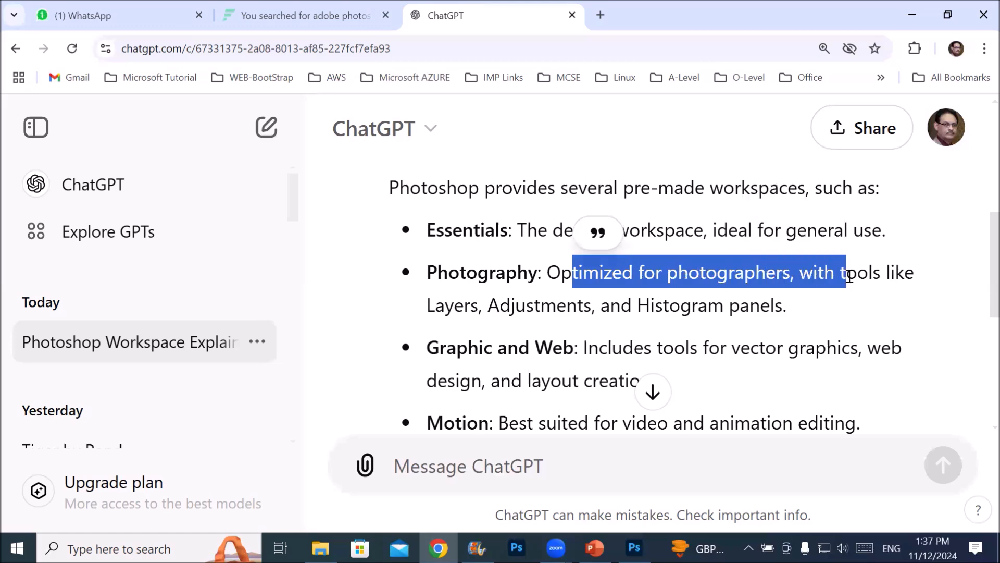
# Read the Graphic and Web, Motion and 3D workspace descriptions, highlighting what each one is suited for
pyautogui.scroll(-3, 773, 291)
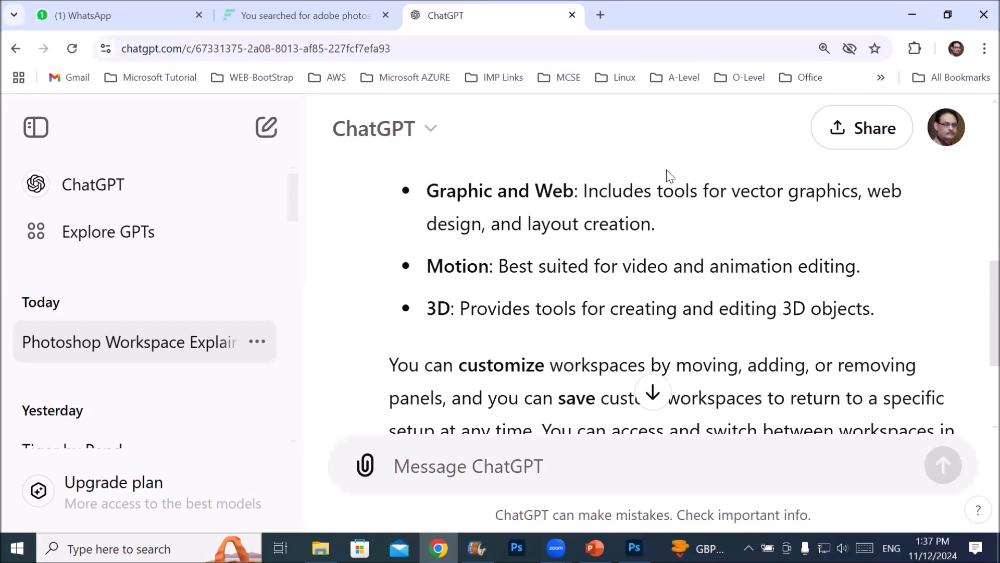
pyautogui.doubleClick(707, 190)
pyautogui.moveTo(824, 193); pyautogui.dragTo(848, 197)
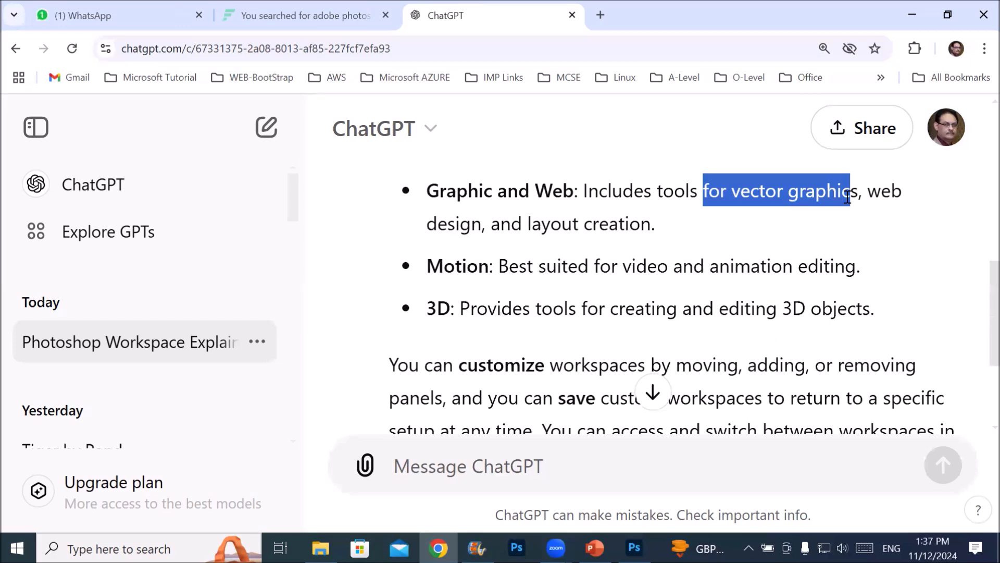
pyautogui.moveTo(531, 224); pyautogui.dragTo(667, 230)
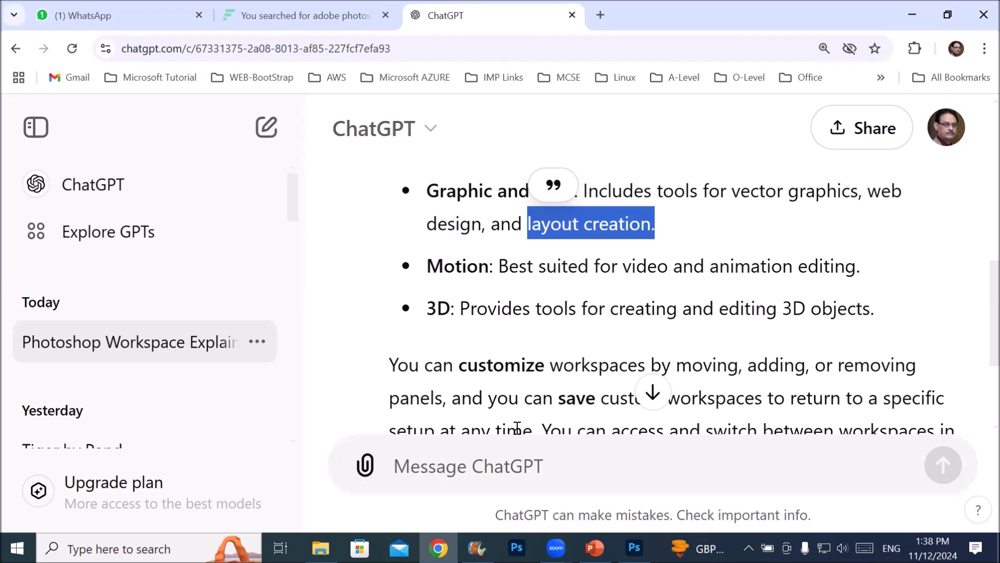
pyautogui.click(577, 257)
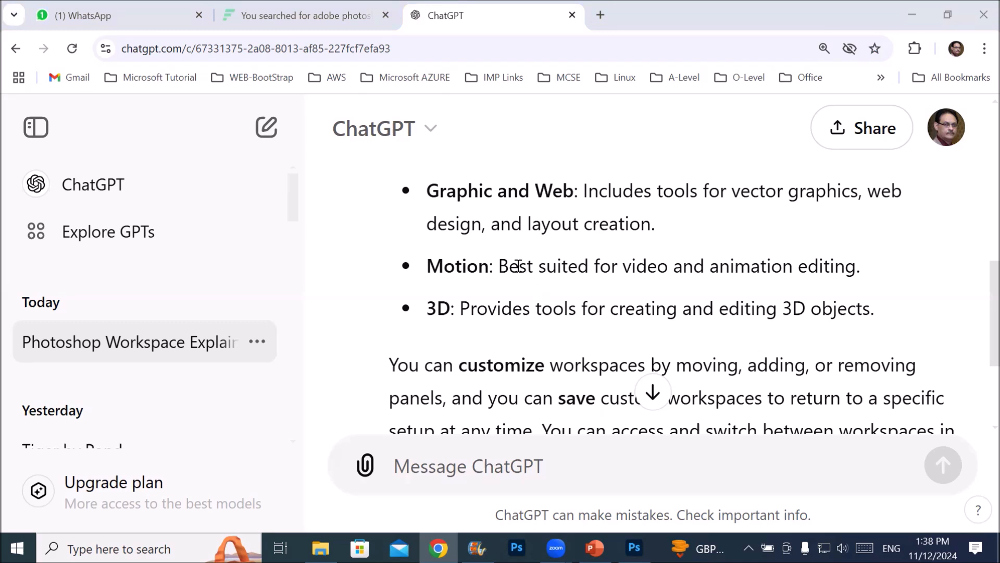
pyautogui.moveTo(509, 265); pyautogui.dragTo(865, 267)
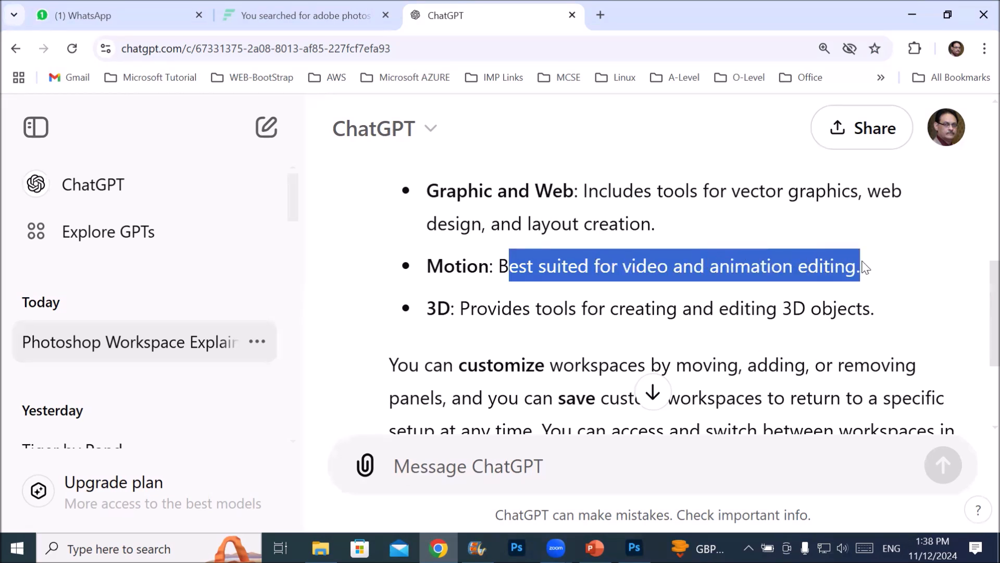
pyautogui.moveTo(489, 308); pyautogui.dragTo(865, 308)
# Read the closing paragraph on customizing, saving and switching workspaces, and return to the start of the answer
pyautogui.scroll(-3, 703, 307)
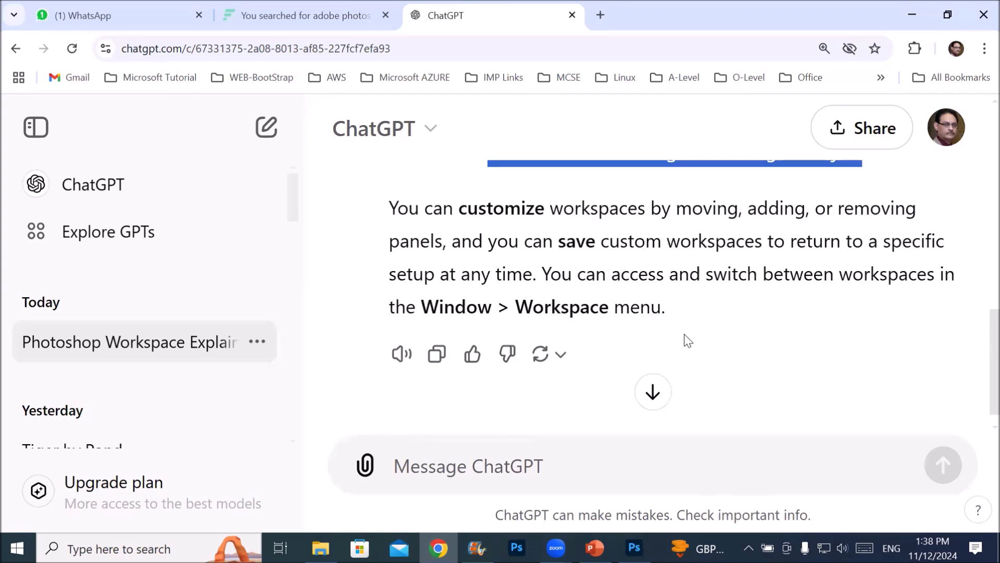
pyautogui.moveTo(452, 207); pyautogui.dragTo(666, 202)
pyautogui.click(720, 205)
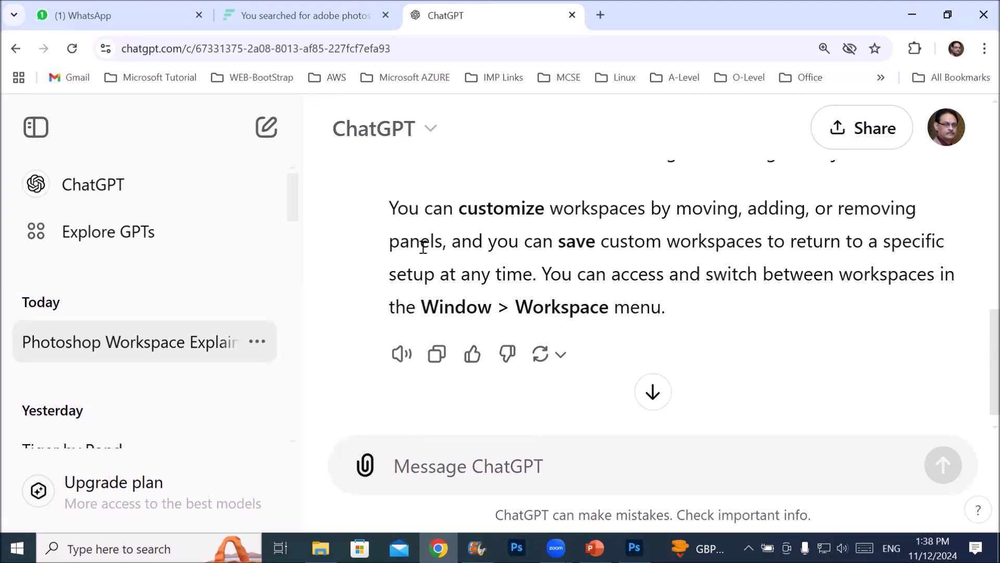
pyautogui.moveTo(544, 307); pyautogui.dragTo(650, 308)
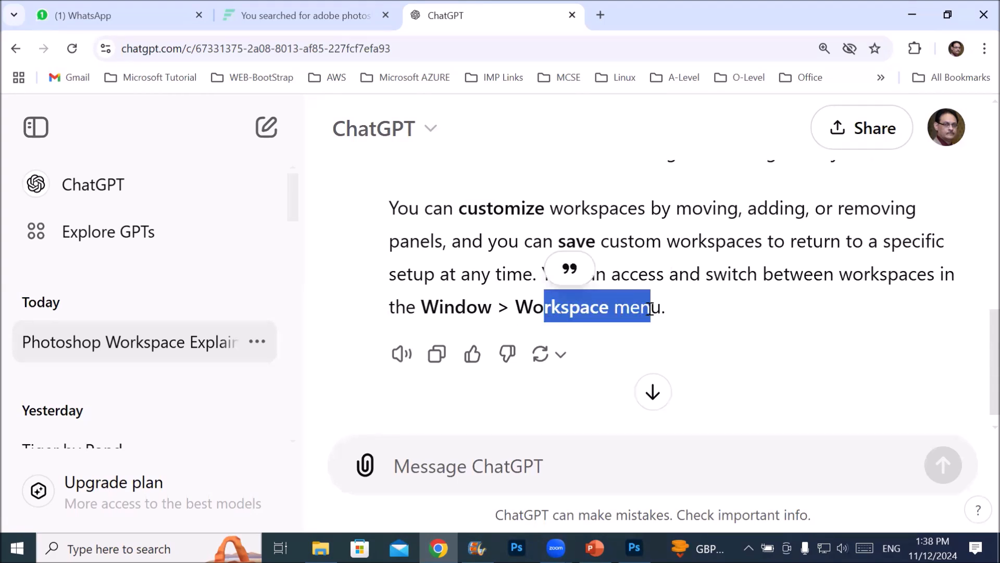
pyautogui.scroll(-1, 710, 284)
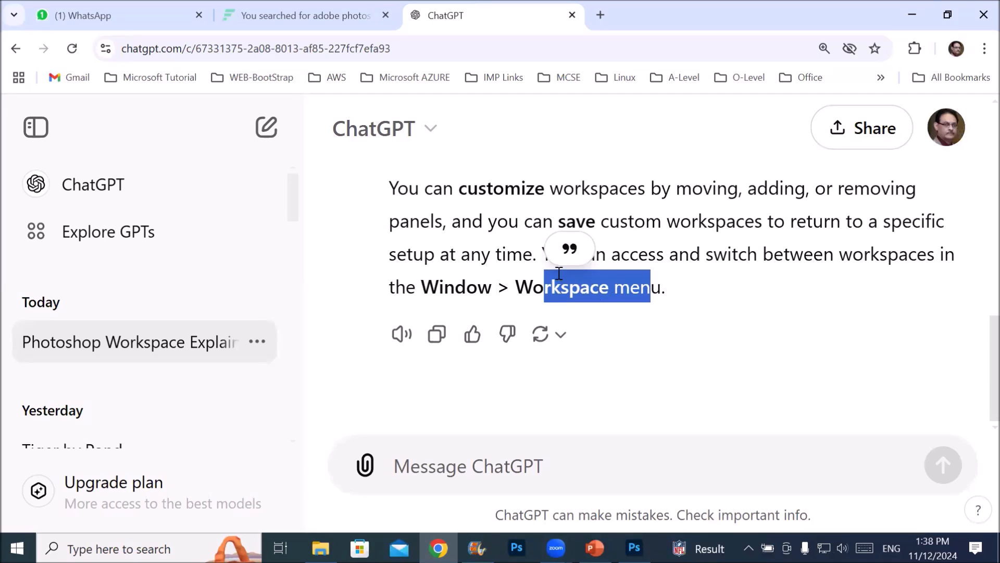
pyautogui.scroll(10, 541, 244)
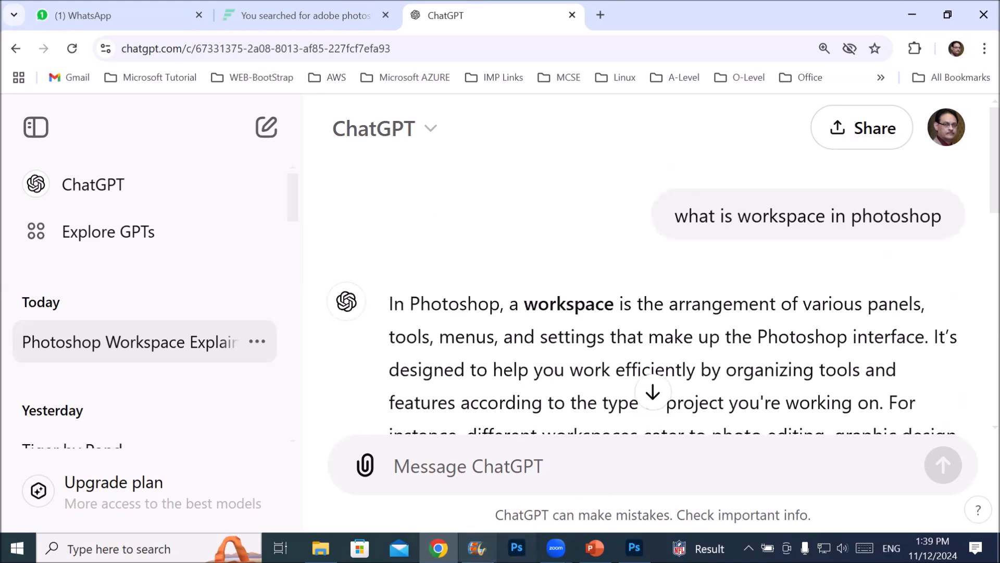
# Search Windows for Notepad and open a blank document
pyautogui.press('super+s')
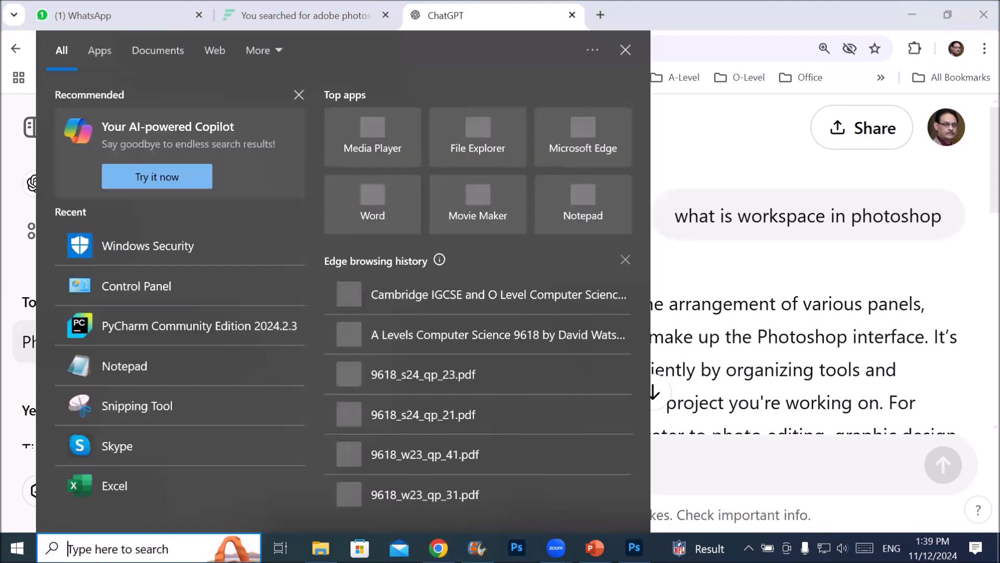
pyautogui.write('notp')
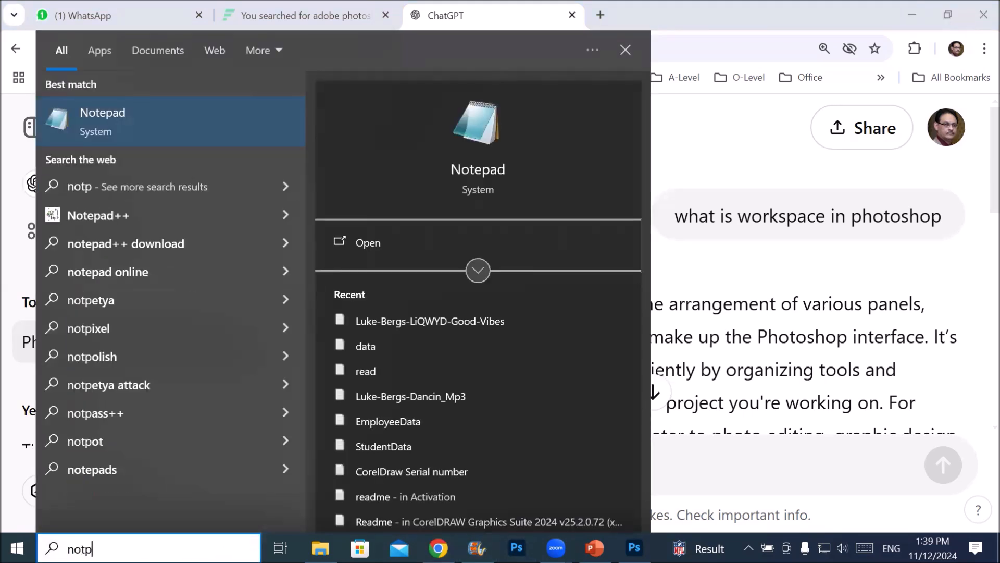
pyautogui.write('ed')
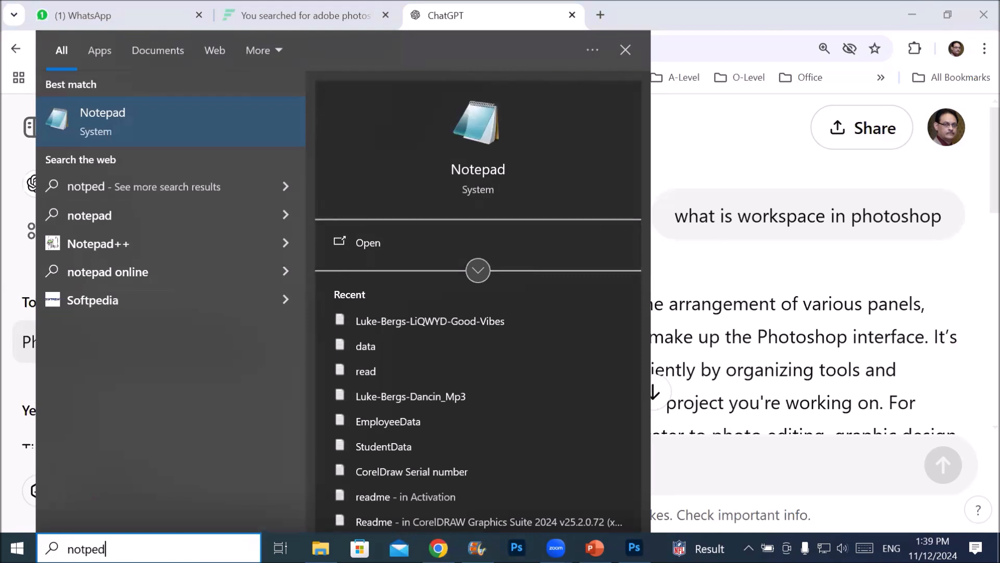
pyautogui.press('BackSpace')
pyautogui.press('BackSpace')
pyautogui.press('BackSpace')
pyautogui.write('epad')
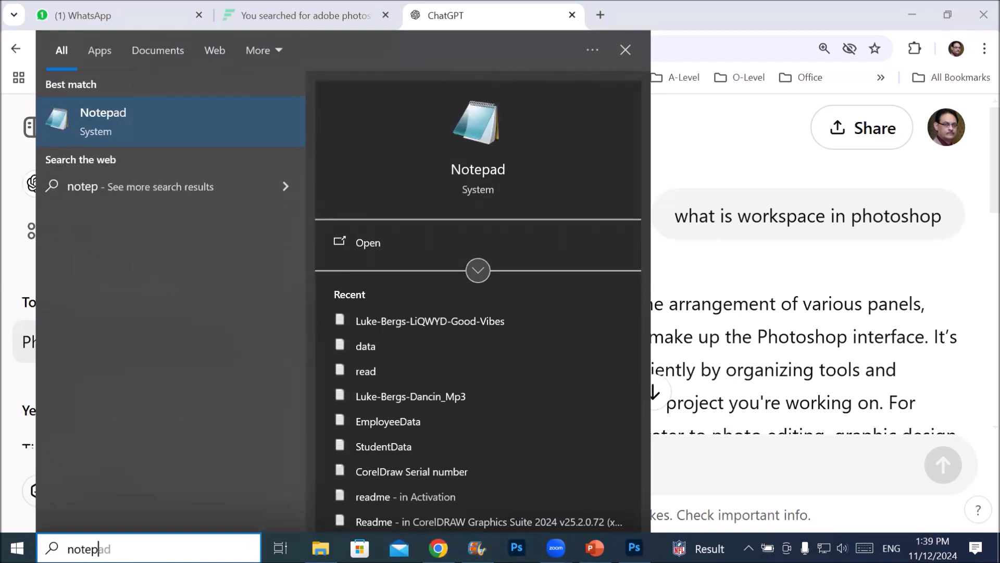
pyautogui.press('Return')
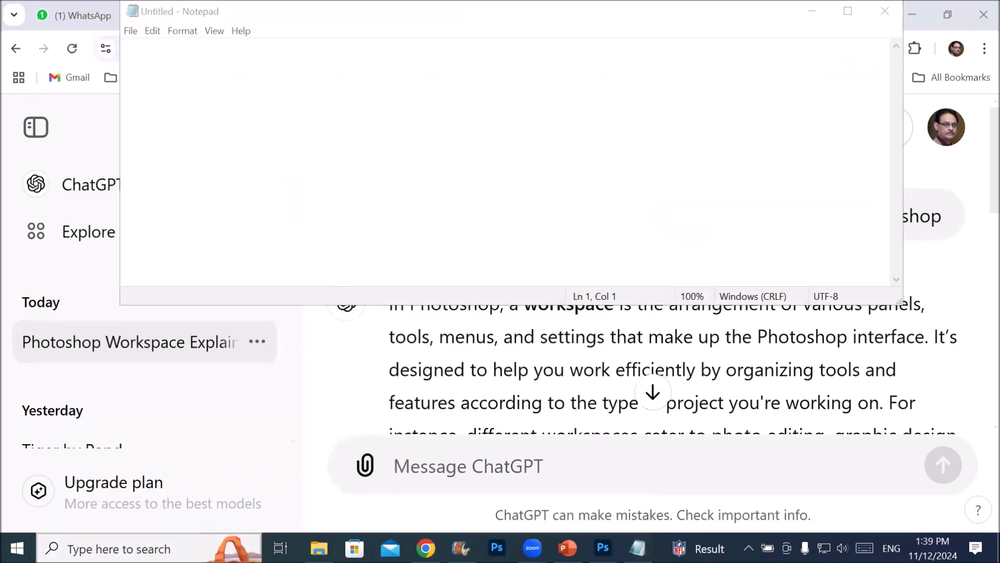
# Move the blank Notepad window below the browser's toolbar and enter the heading "Workspace:"
pyautogui.press('super+s')
pyautogui.press('Escape')
pyautogui.moveTo(299, 7); pyautogui.dragTo(337, 100)
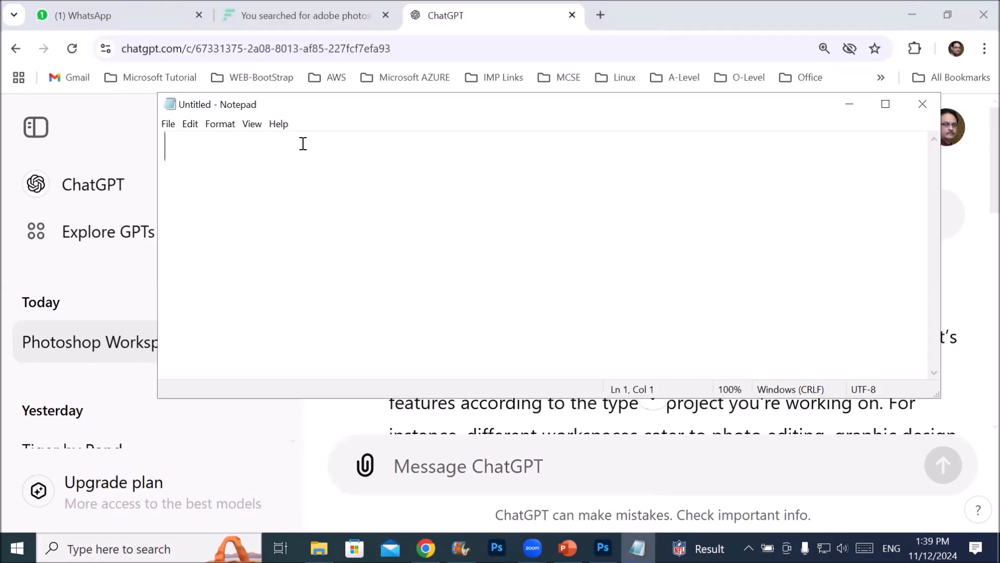
pyautogui.write('Works')
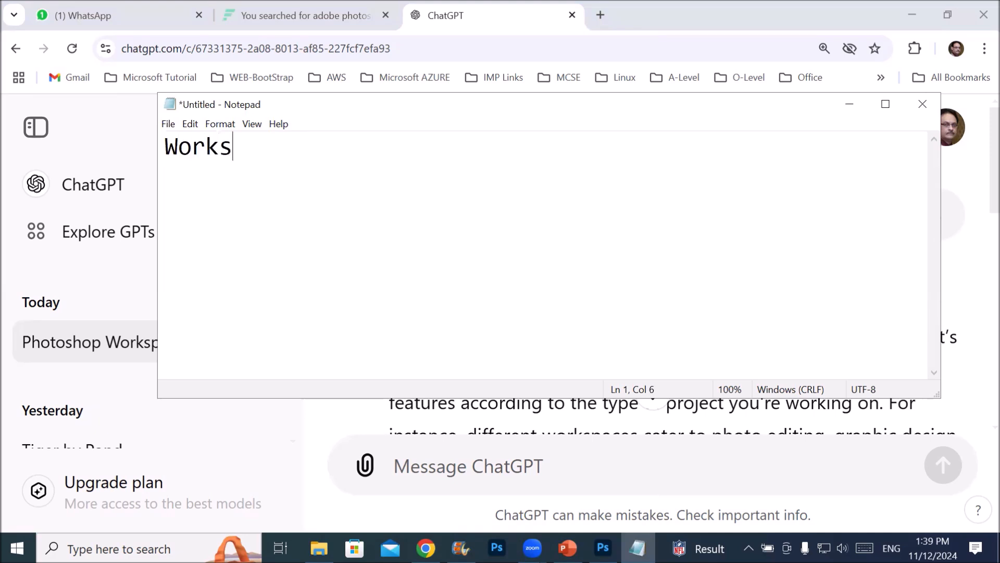
pyautogui.write('pace:')
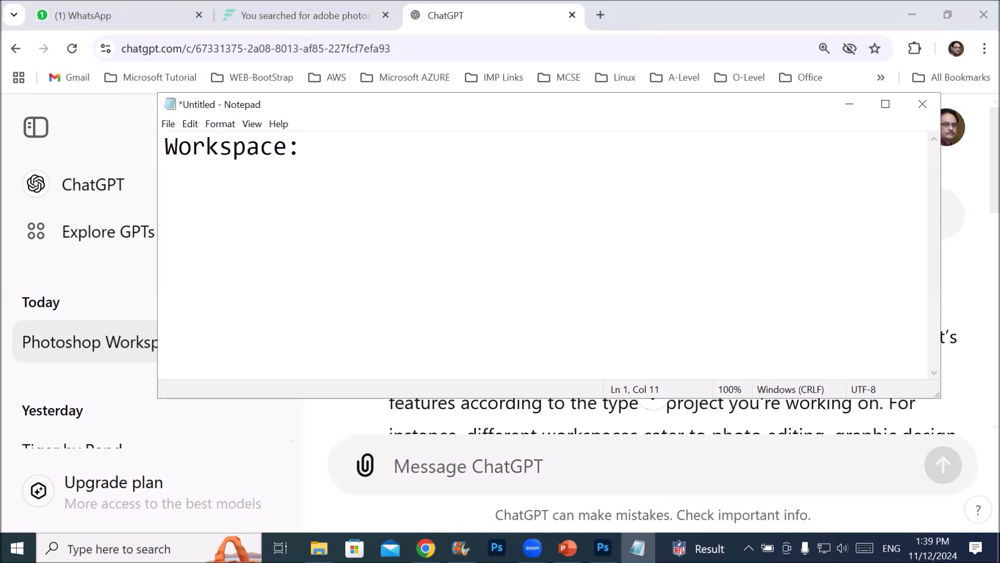
# Add a second line to the note reading "Customize Toolbar, Menu, Shortcut key"
pyautogui.press('Return')
pyautogui.write('Customize')
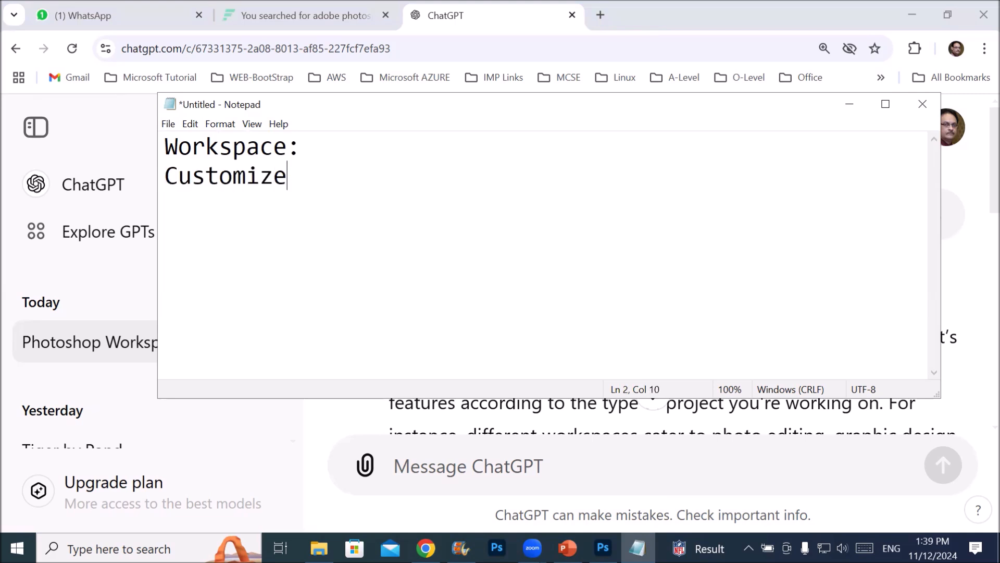
pyautogui.write(' Toolbar,')
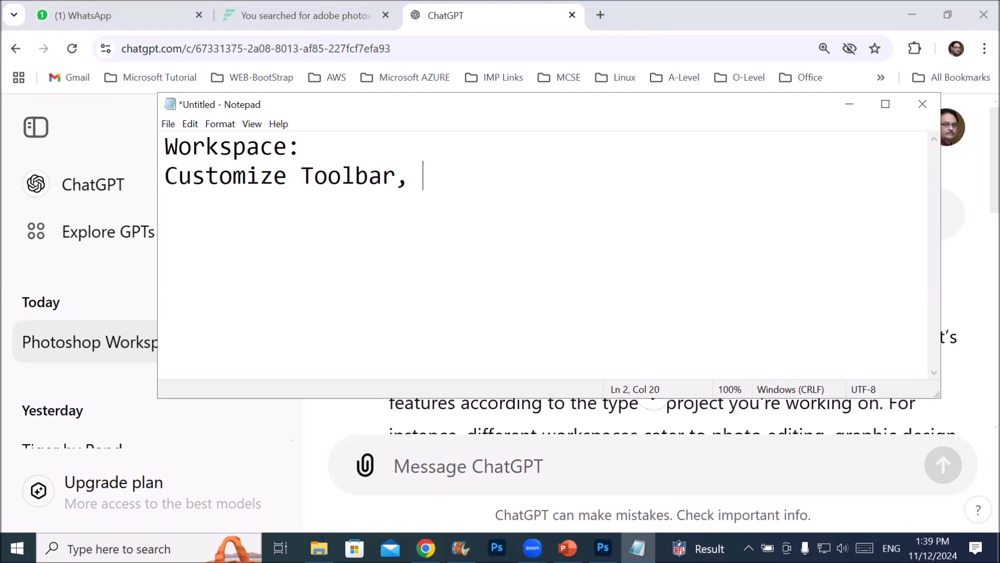
pyautogui.write('Me')
pyautogui.write('nu, S')
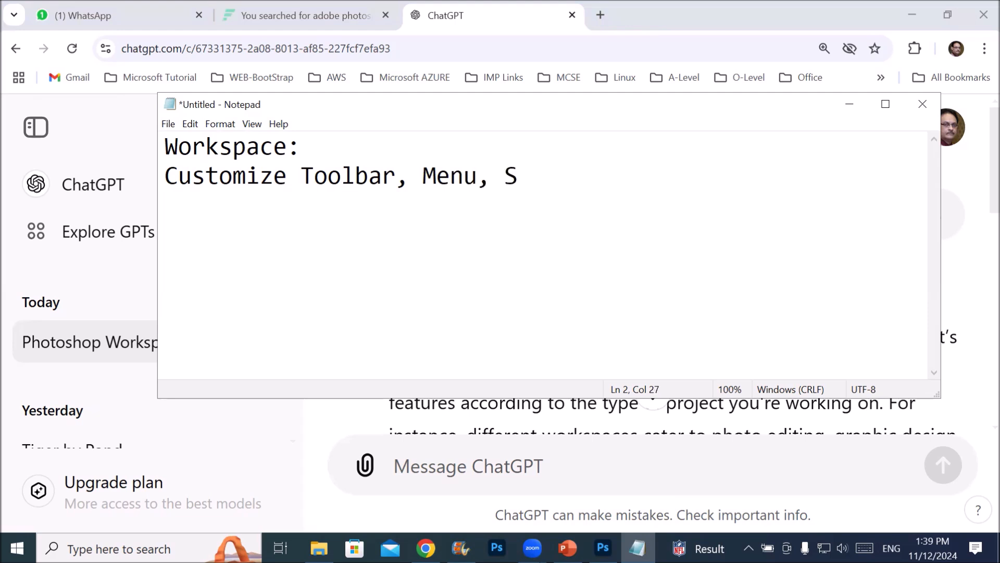
pyautogui.write('hortcut key')
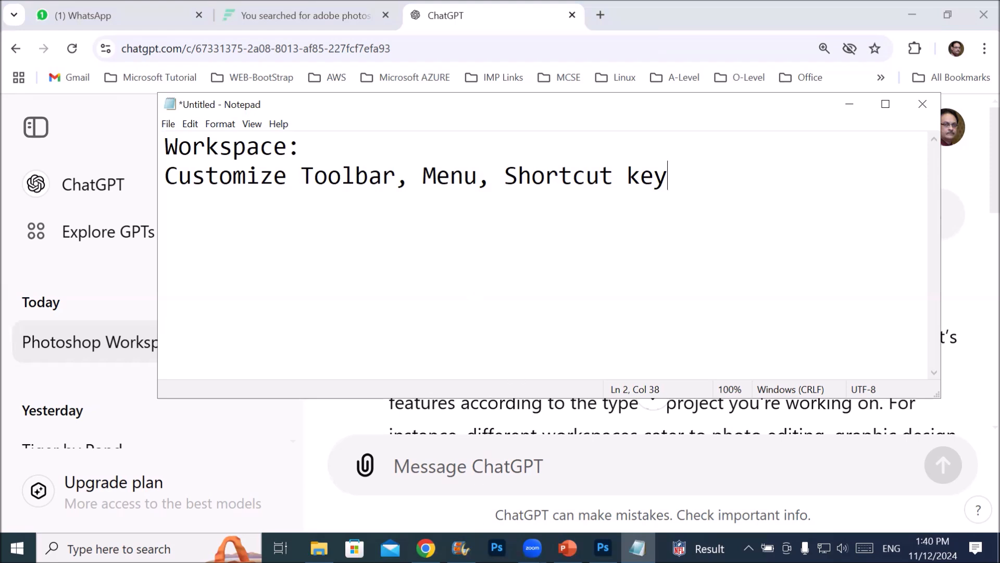
# Bring up Photoshop, switch to File Explorer and open the Images folder inside _Graphics on Local Disk (D:)
pyautogui.click(603, 547)
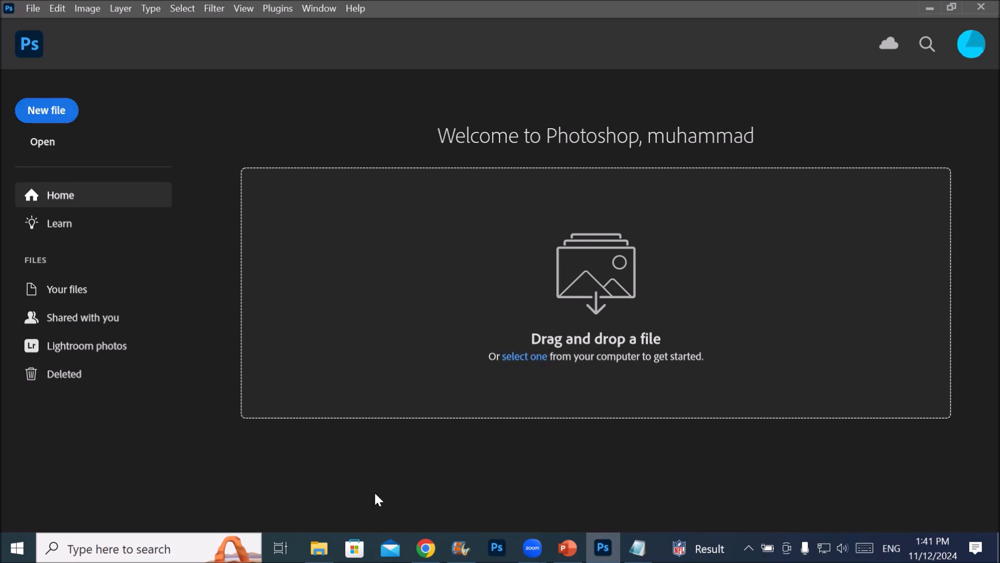
pyautogui.moveTo(319, 549)
pyautogui.click(307, 474)
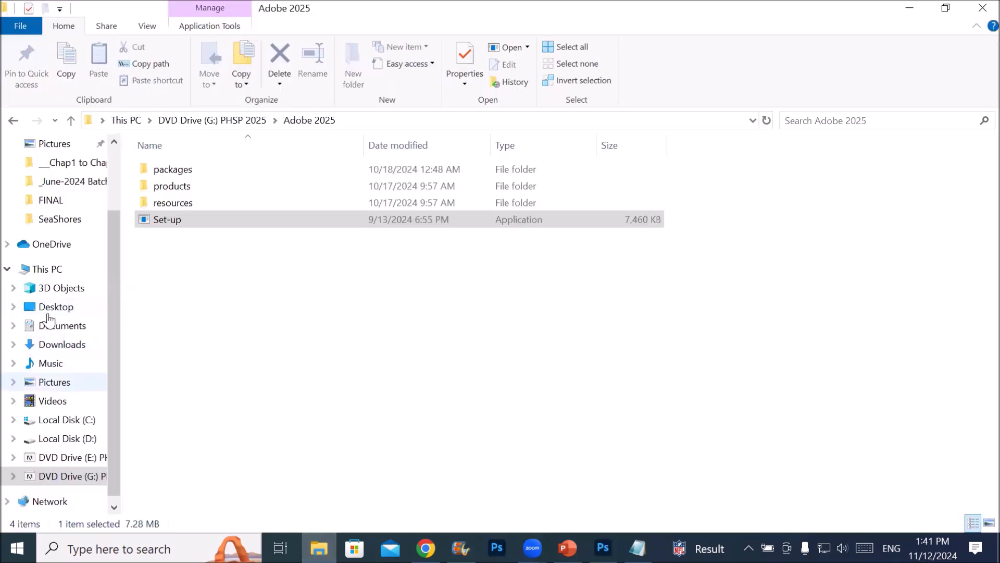
pyautogui.click(55, 270)
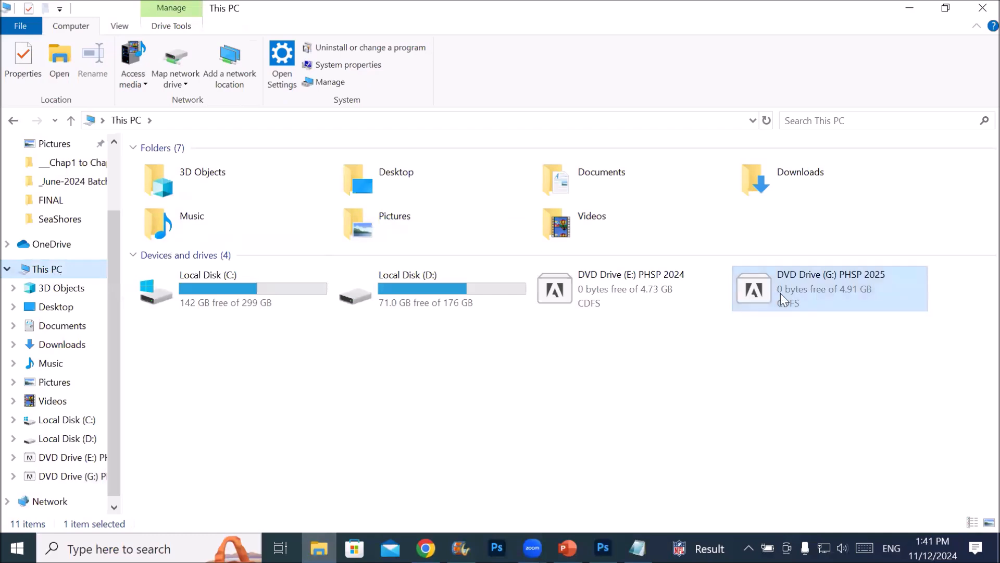
pyautogui.moveTo(420, 279)
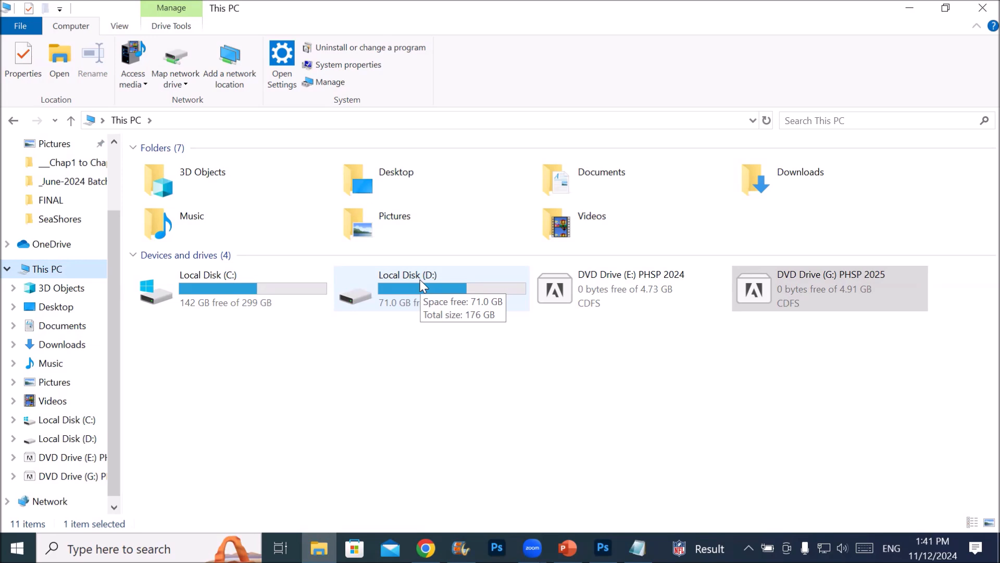
pyautogui.doubleClick(423, 284)
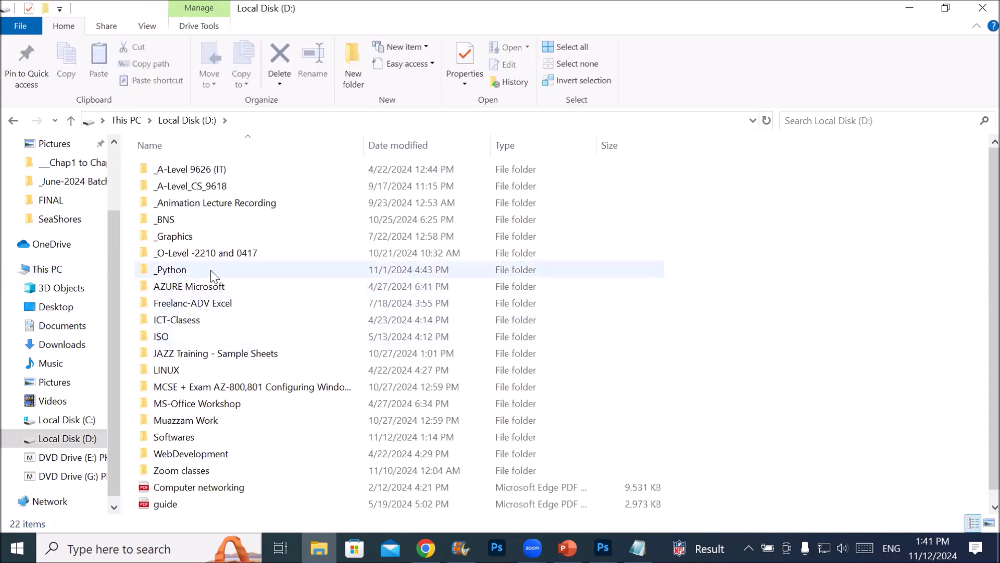
pyautogui.click(202, 236)
pyautogui.doubleClick(202, 237)
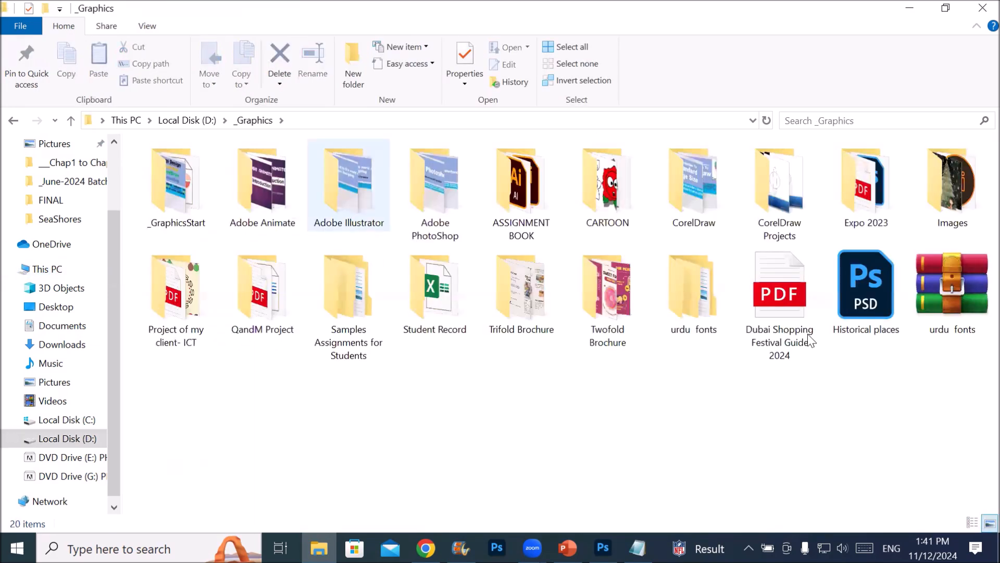
pyautogui.click(958, 212)
pyautogui.doubleClick(958, 213)
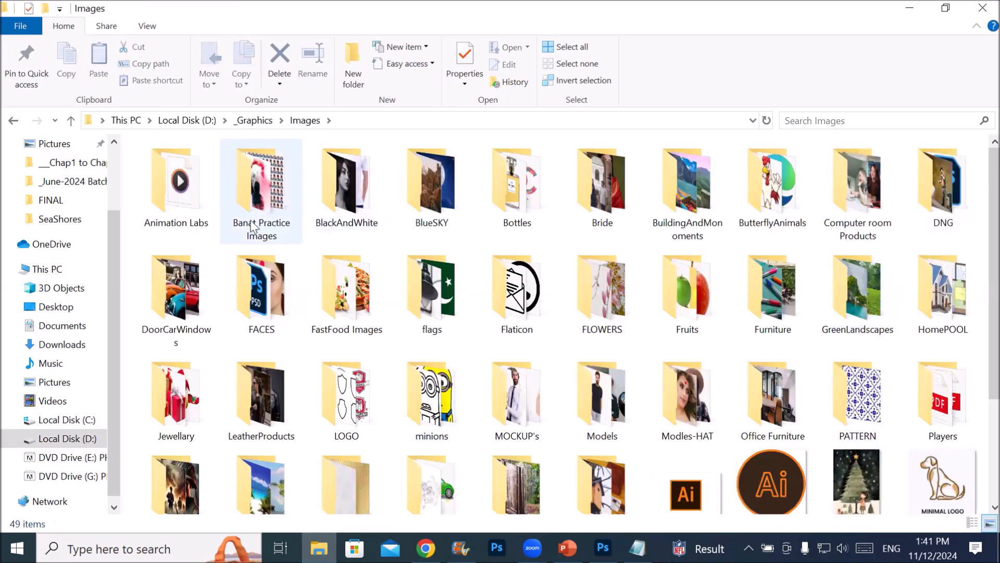
# Open the Furniture folder and show its pictures as extra large icons
pyautogui.click(428, 311)
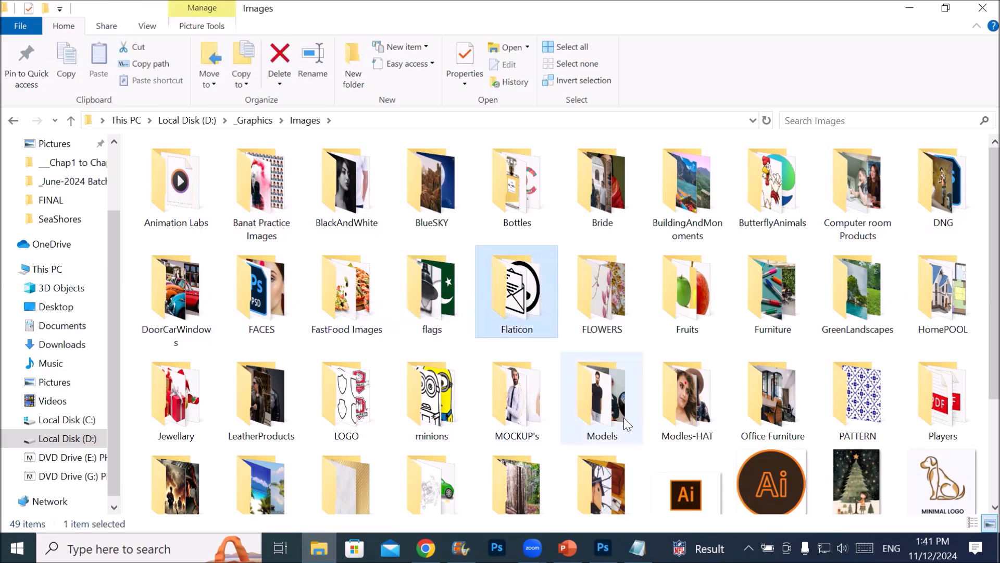
pyautogui.click(615, 333)
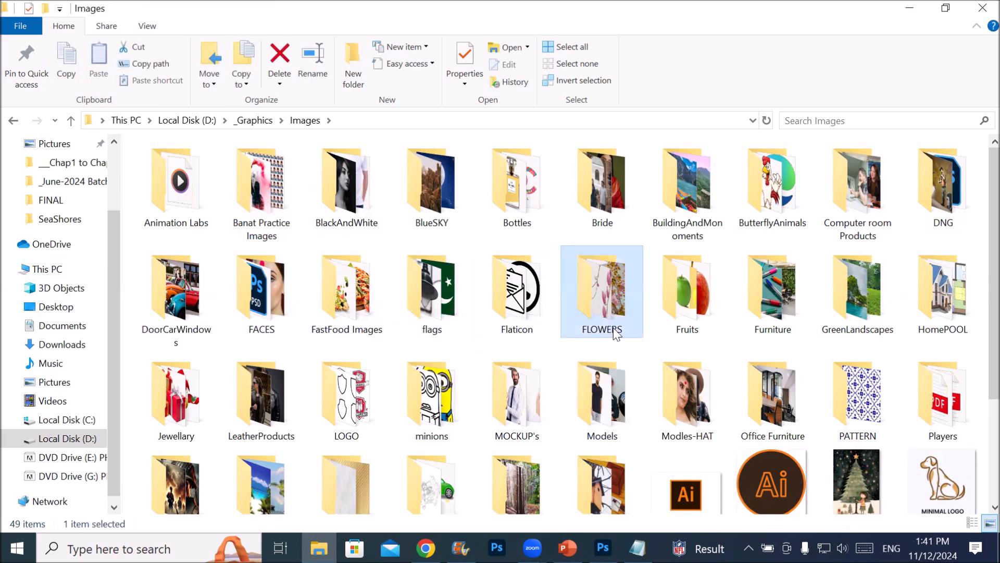
pyautogui.click(687, 319)
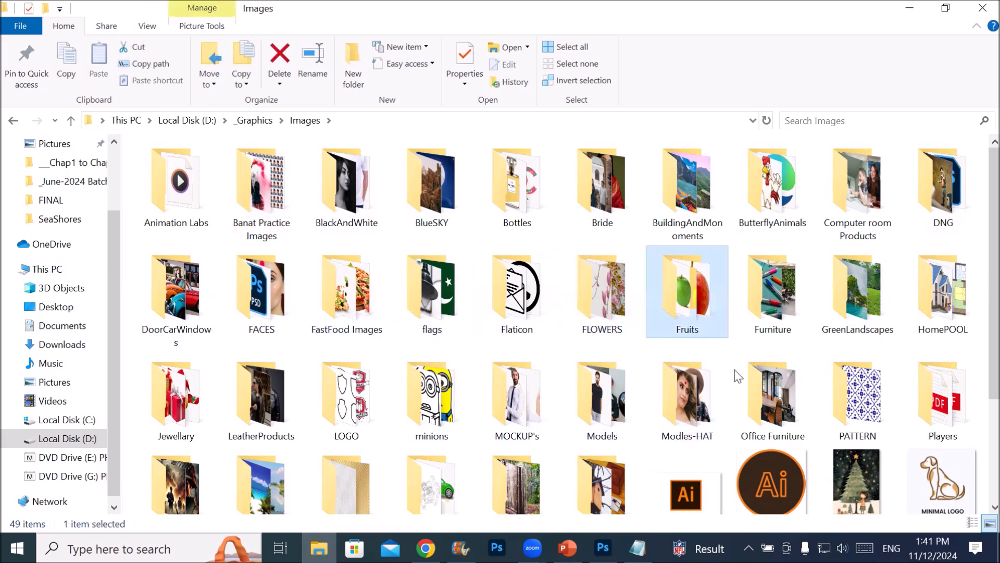
pyautogui.doubleClick(764, 308)
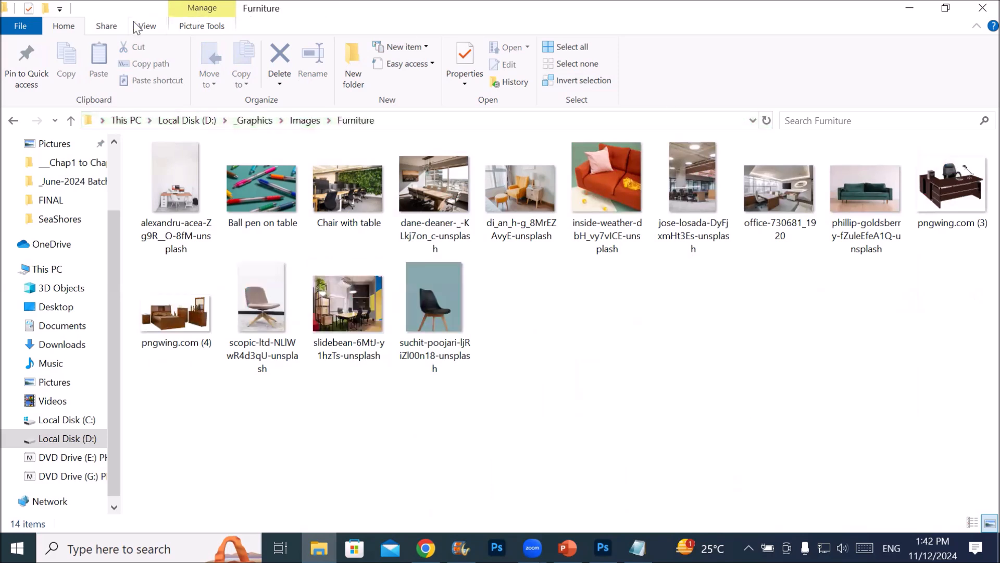
pyautogui.click(146, 26)
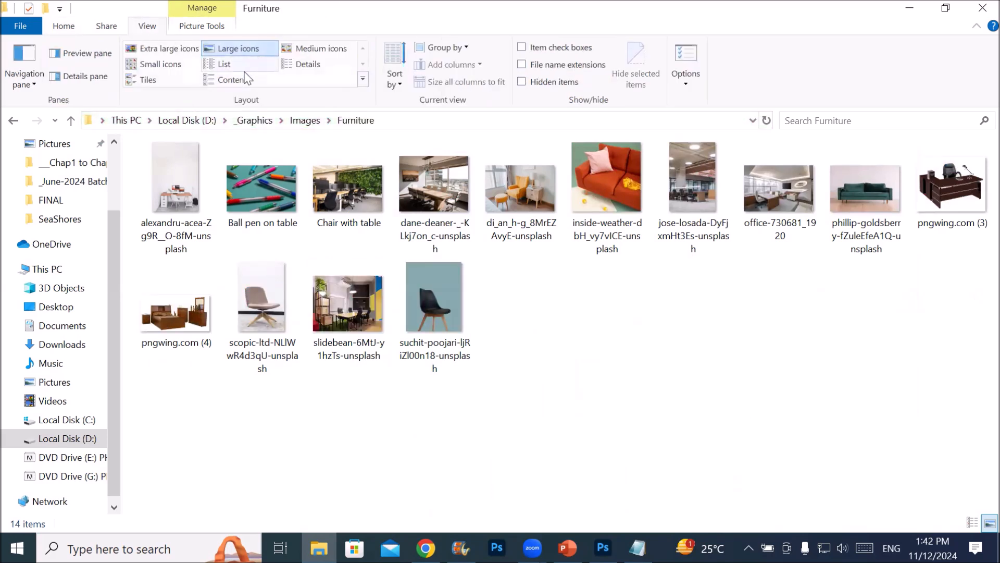
pyautogui.click(230, 81)
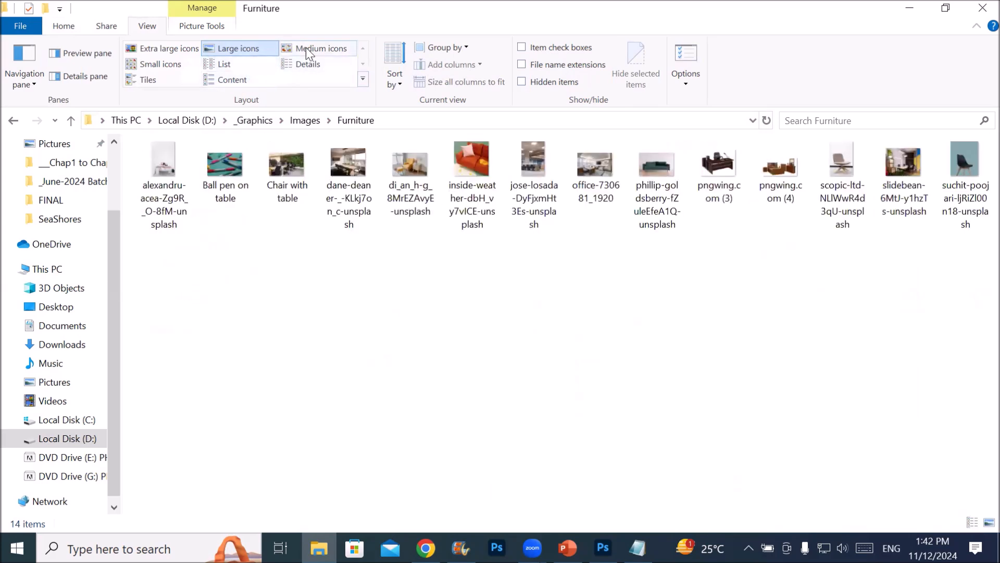
pyautogui.click(166, 50)
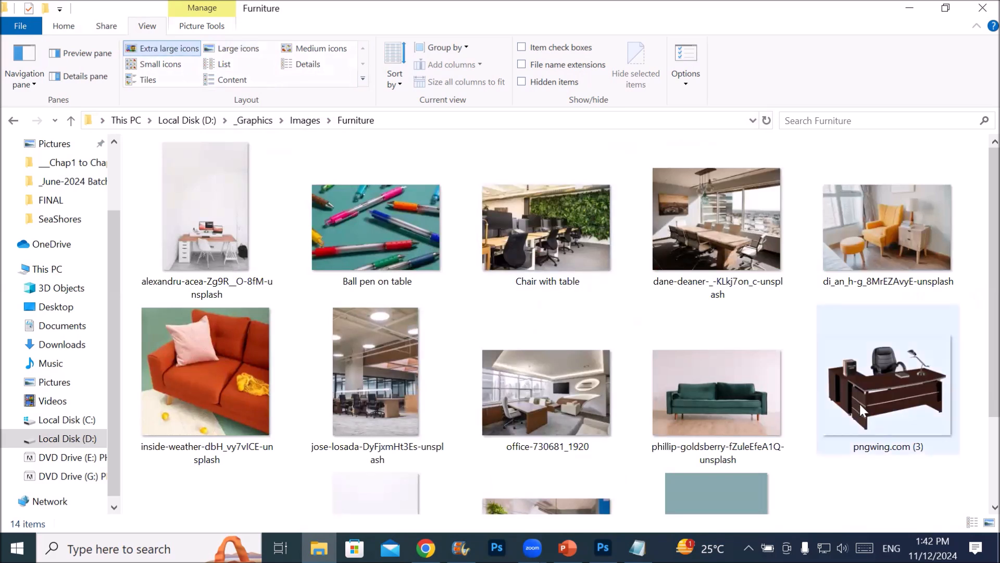
# Open the green sofa picture from the Furniture folder in Photoshop and dismiss the Adjustments presets tip
pyautogui.click(728, 388)
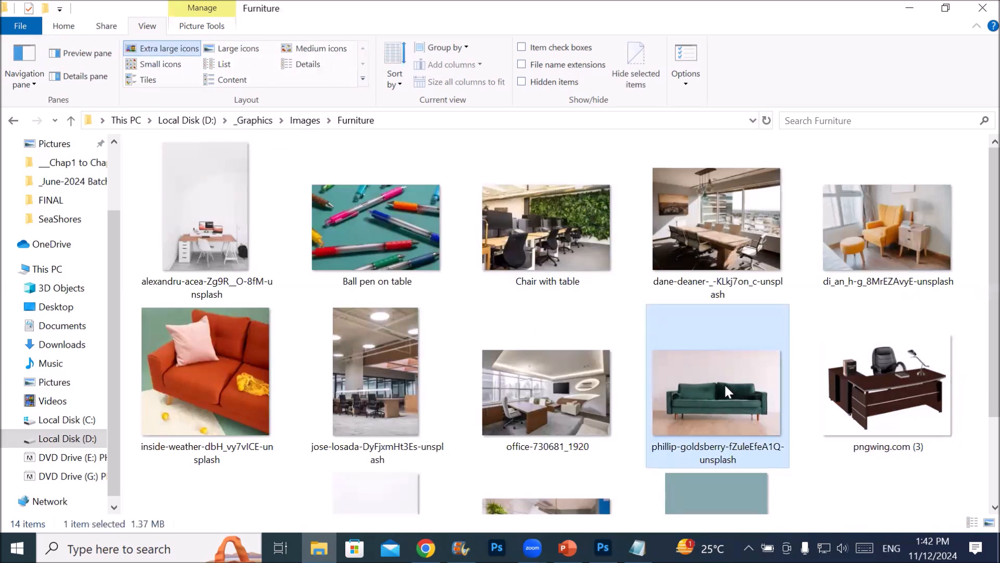
pyautogui.moveTo(726, 387)
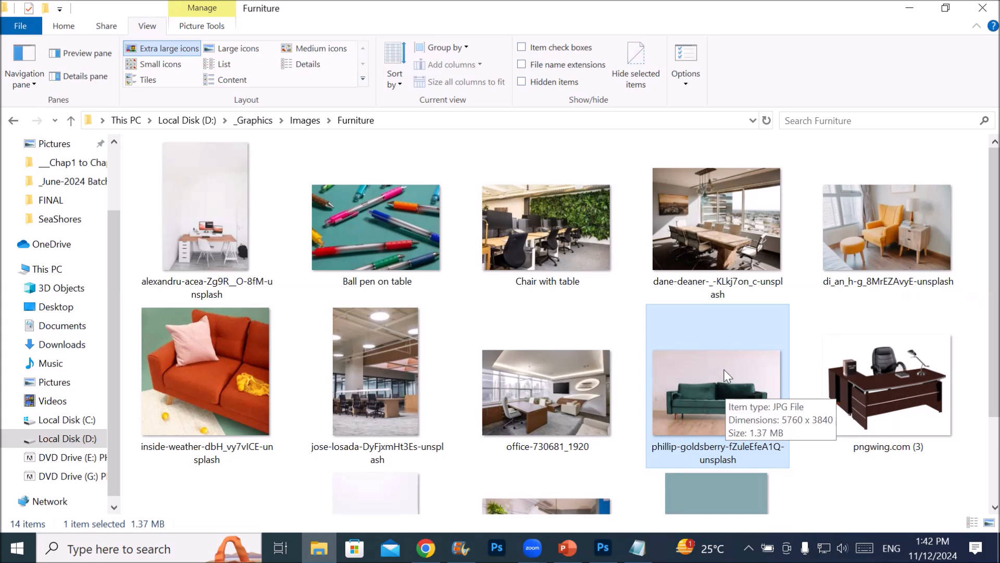
pyautogui.moveTo(673, 412); pyautogui.dragTo(599, 314)
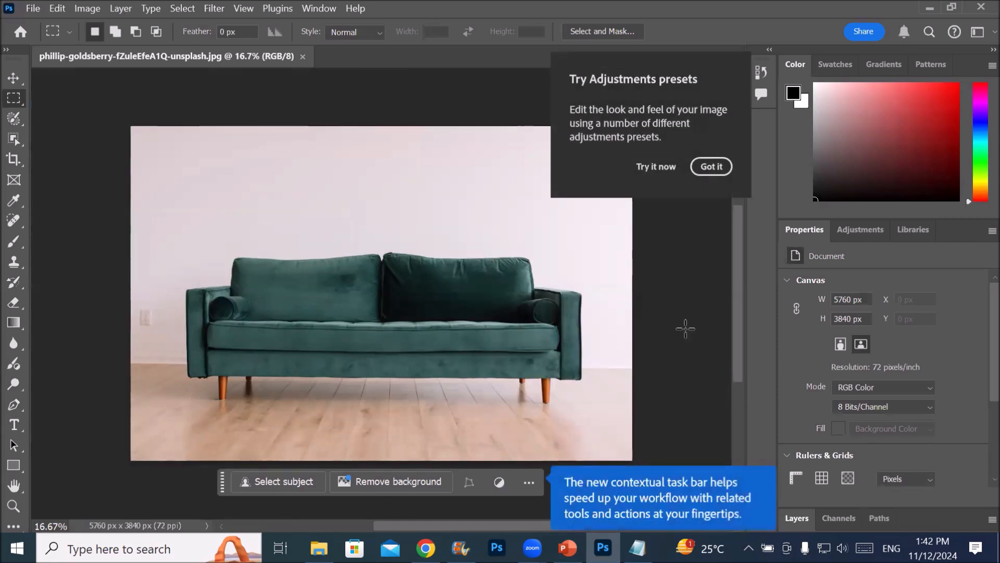
pyautogui.click(721, 167)
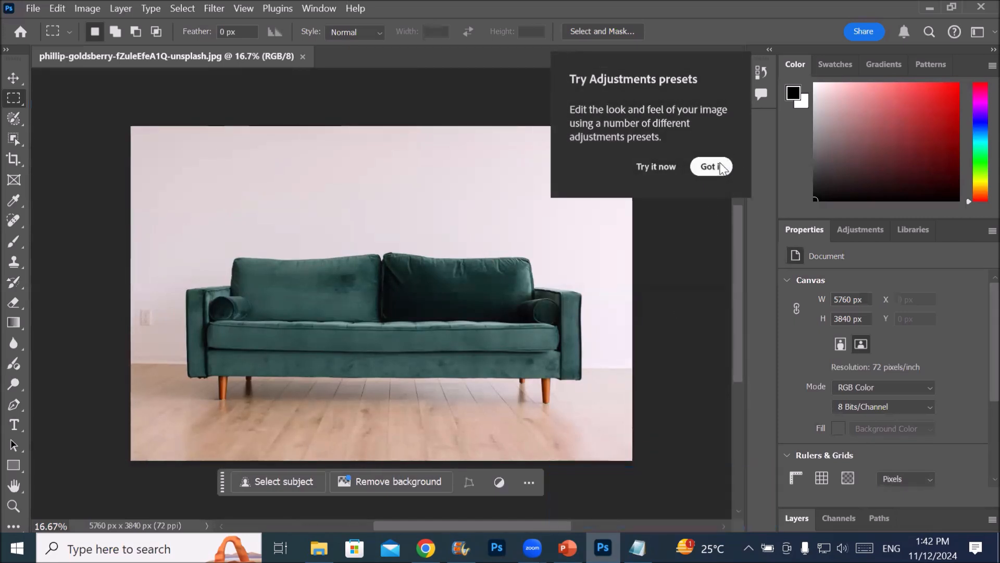
pyautogui.click(721, 166)
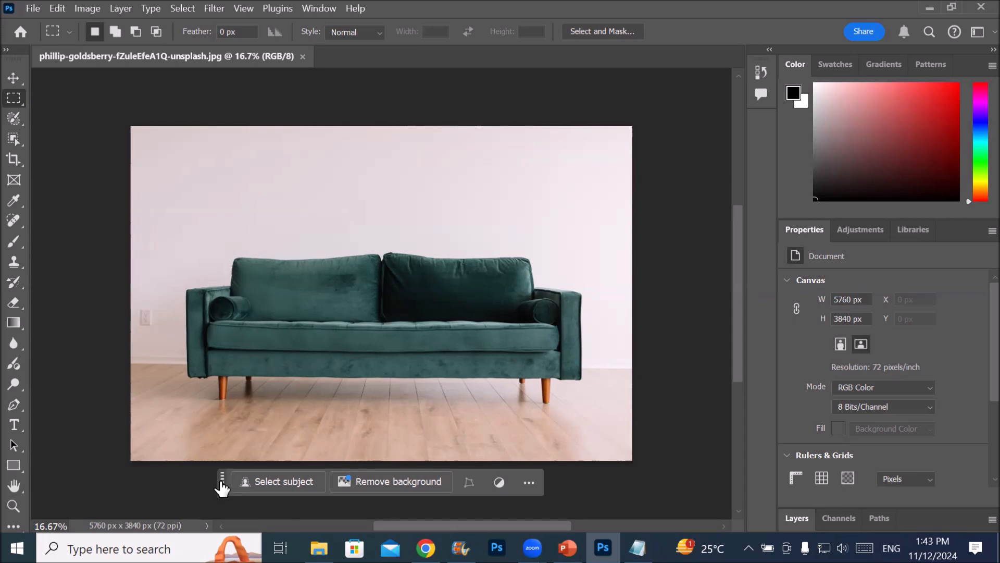
# Float the toolbar in two columns over the canvas and place the contextual task bar just above the picture
pyautogui.moveTo(221, 481); pyautogui.dragTo(226, 180)
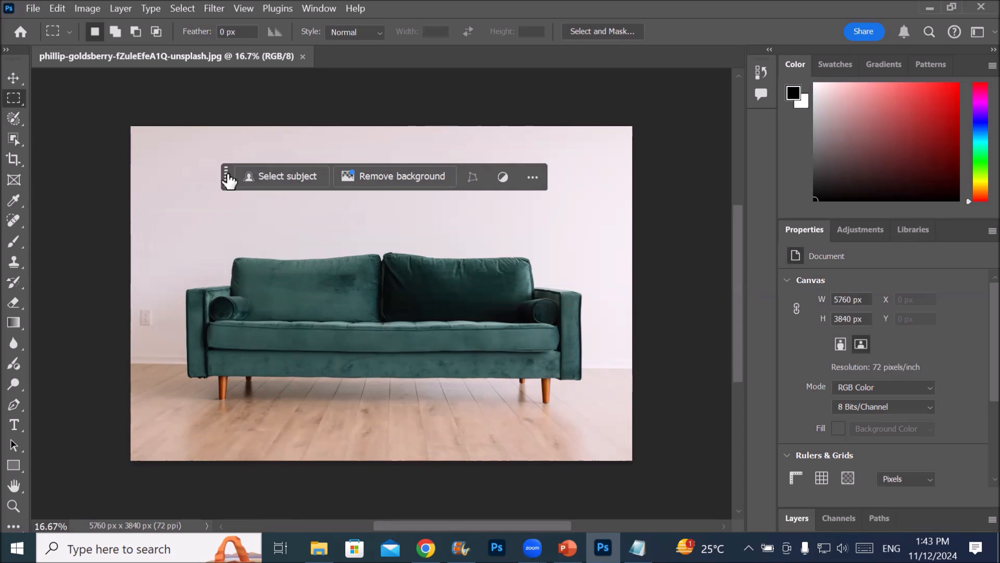
pyautogui.click(6, 50)
pyautogui.moveTo(42, 70); pyautogui.dragTo(97, 102)
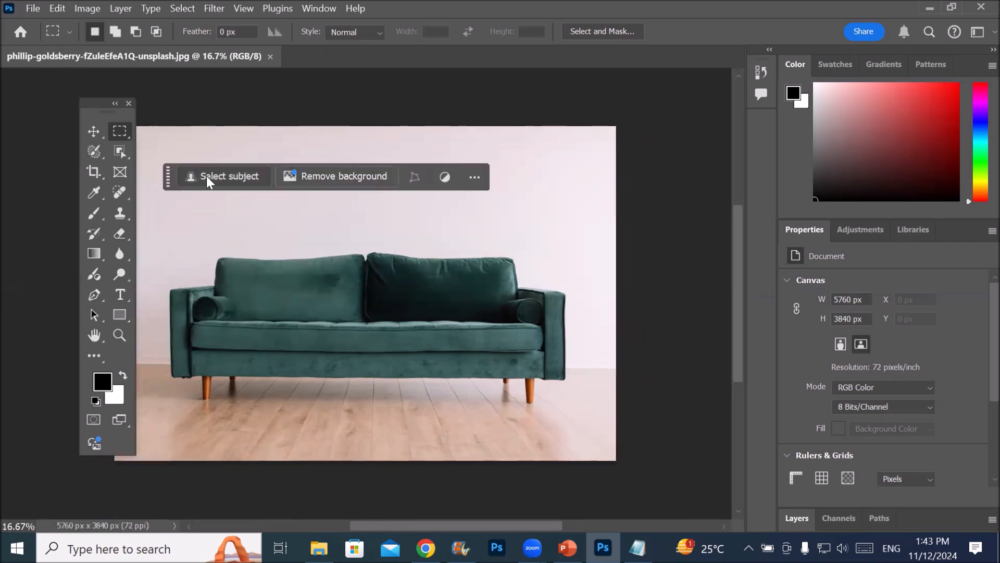
pyautogui.moveTo(168, 177); pyautogui.dragTo(341, 179)
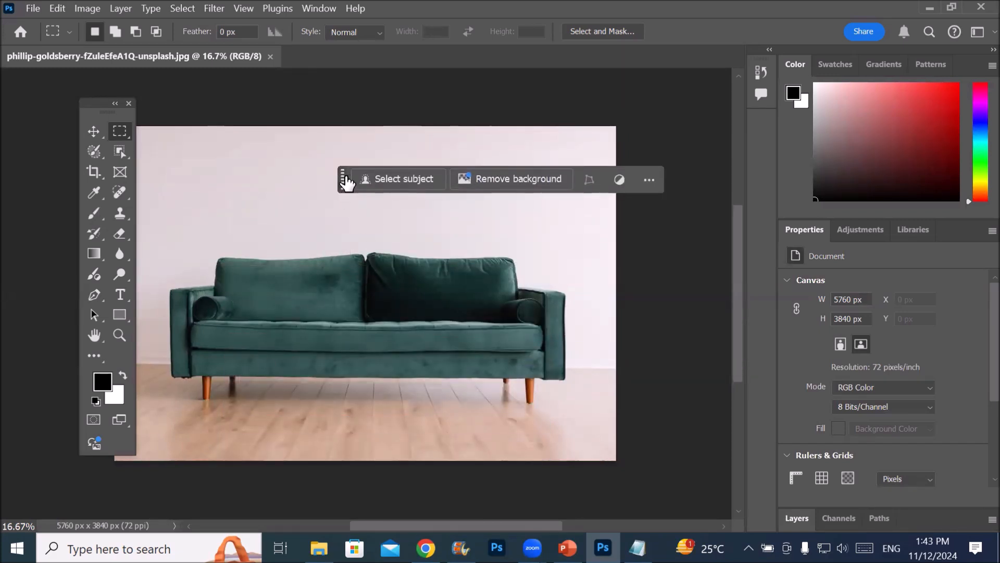
pyautogui.moveTo(344, 182); pyautogui.dragTo(277, 100)
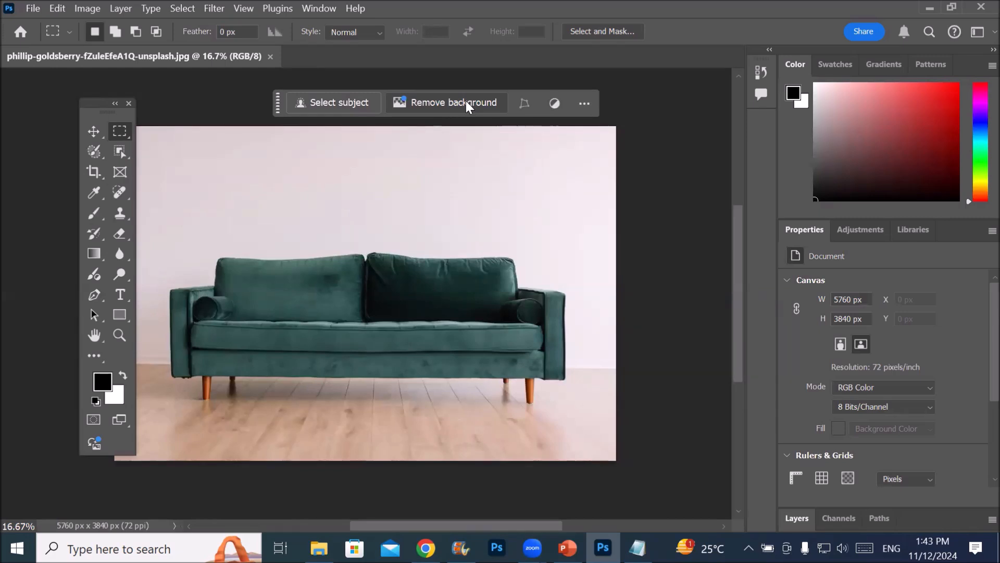
# Remove the background behind the sofa and dismiss the Edit background and cloud processing tips
pyautogui.click(467, 106)
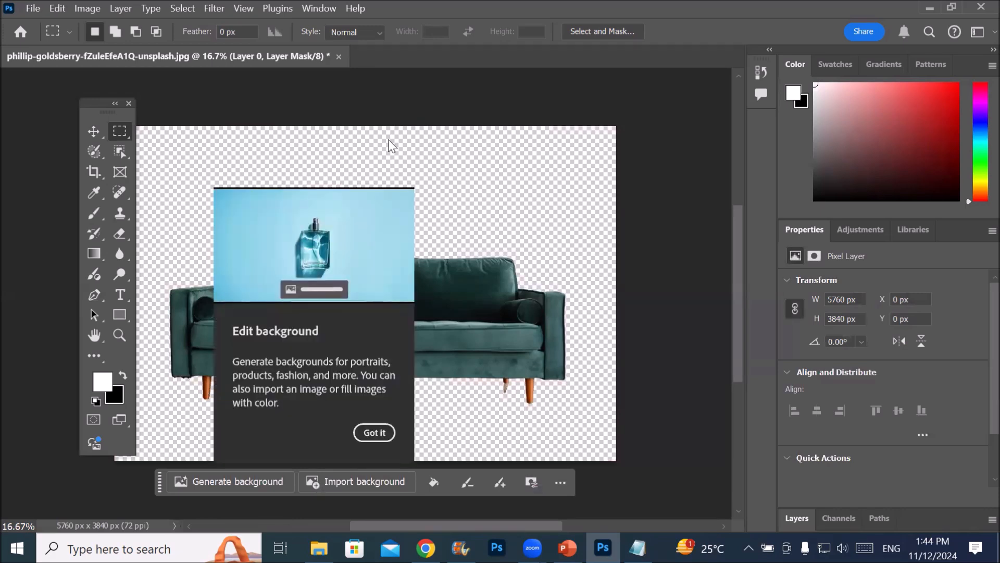
pyautogui.click(355, 437)
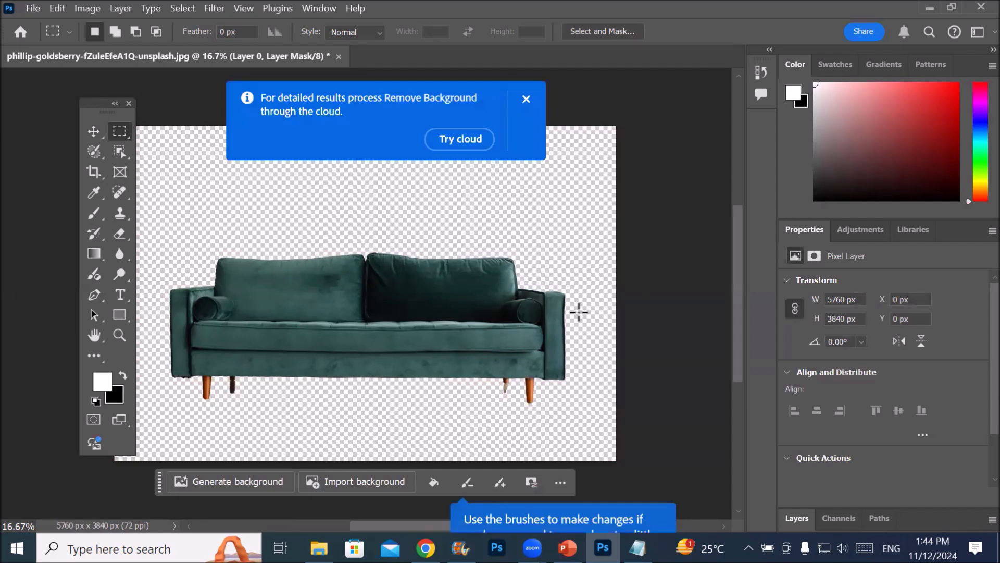
pyautogui.click(526, 100)
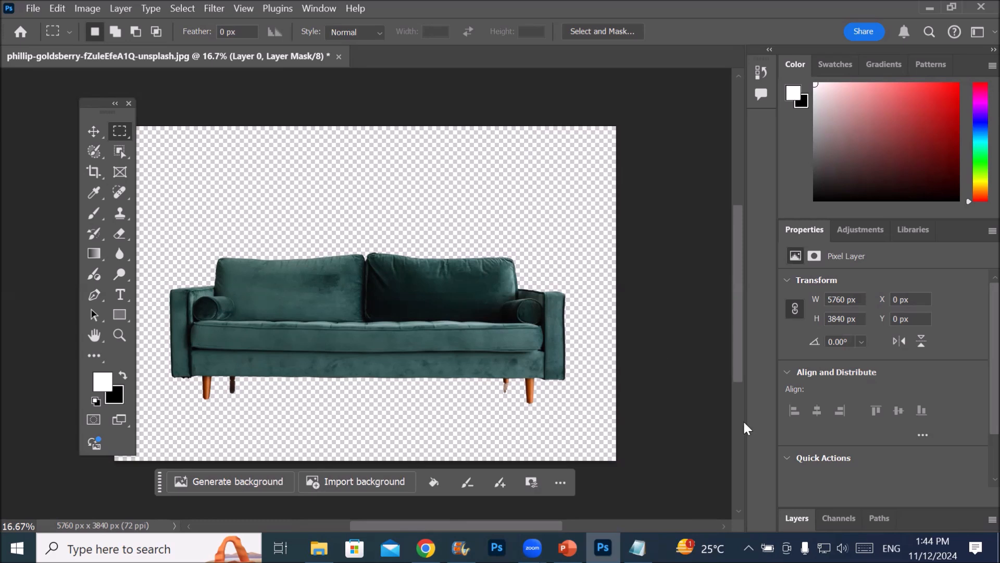
# Expand the Layers panel and undock it from its group so that it floats beside the canvas
pyautogui.click(799, 519)
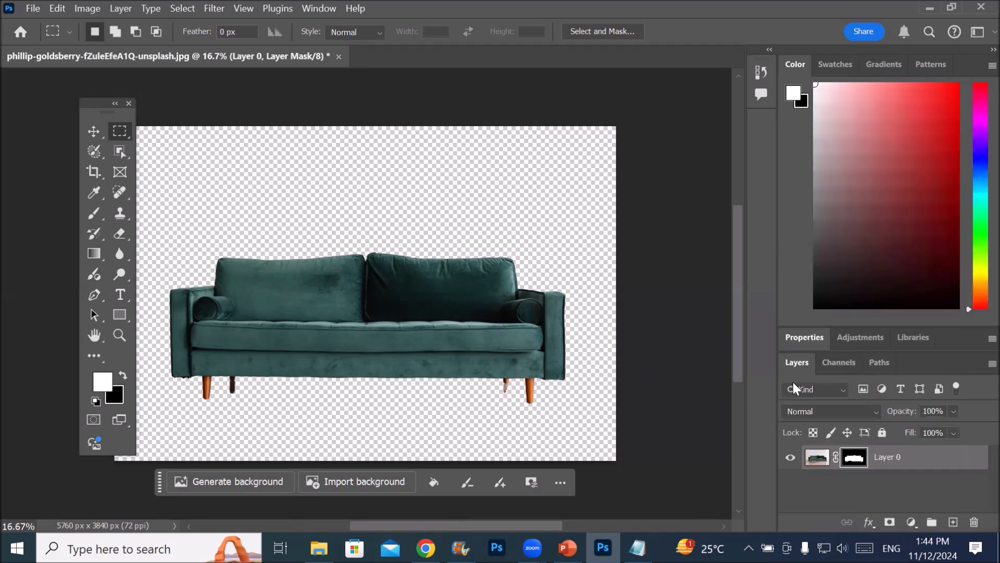
pyautogui.moveTo(796, 363); pyautogui.dragTo(709, 298)
pyautogui.moveTo(617, 288); pyautogui.dragTo(561, 163)
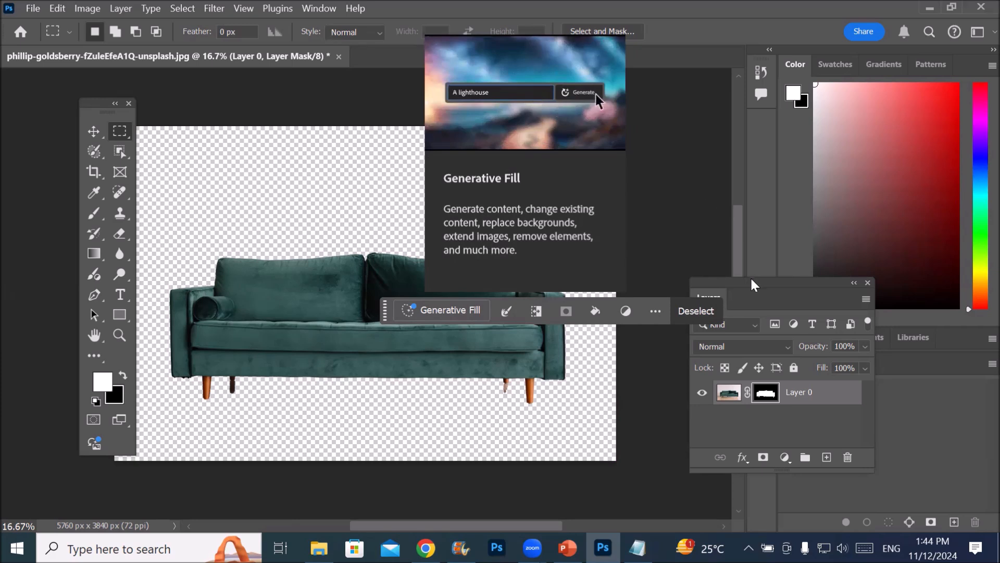
# Move the floating Layers panel over the picture's upper-right corner and the contextual task bar above the sofa
pyautogui.moveTo(754, 285); pyautogui.dragTo(601, 125)
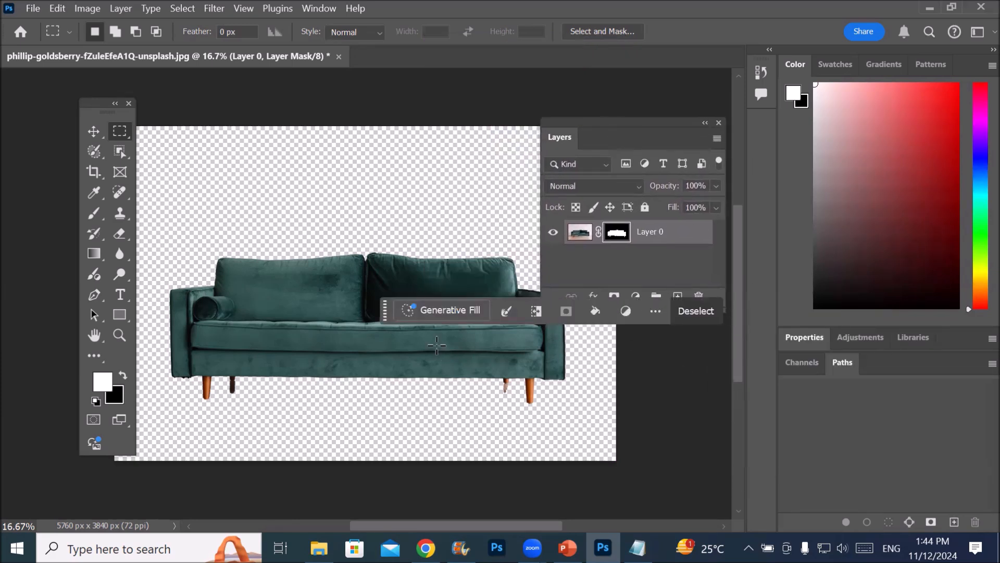
pyautogui.moveTo(384, 311); pyautogui.dragTo(171, 165)
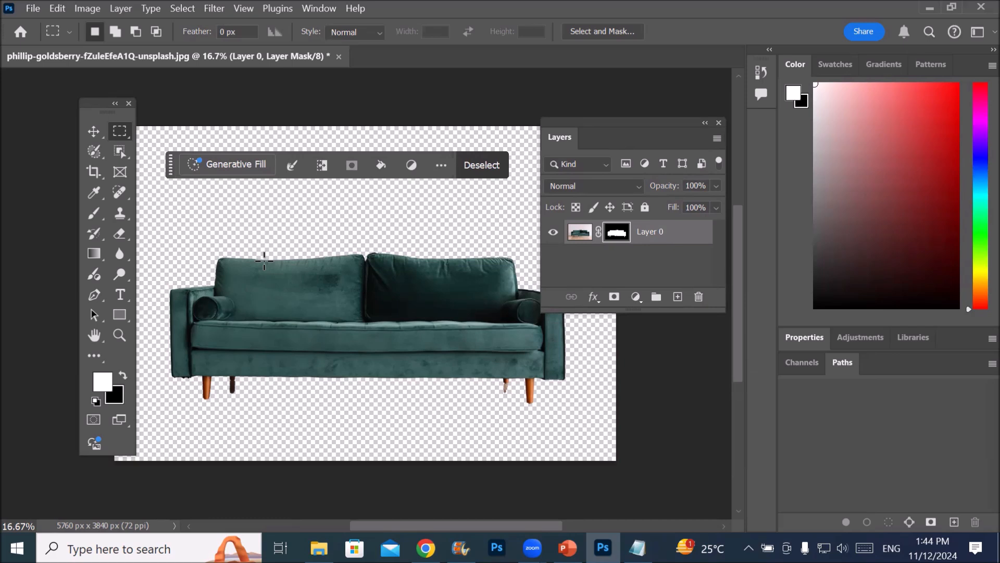
# Hide the contextual task bar
pyautogui.click(309, 11)
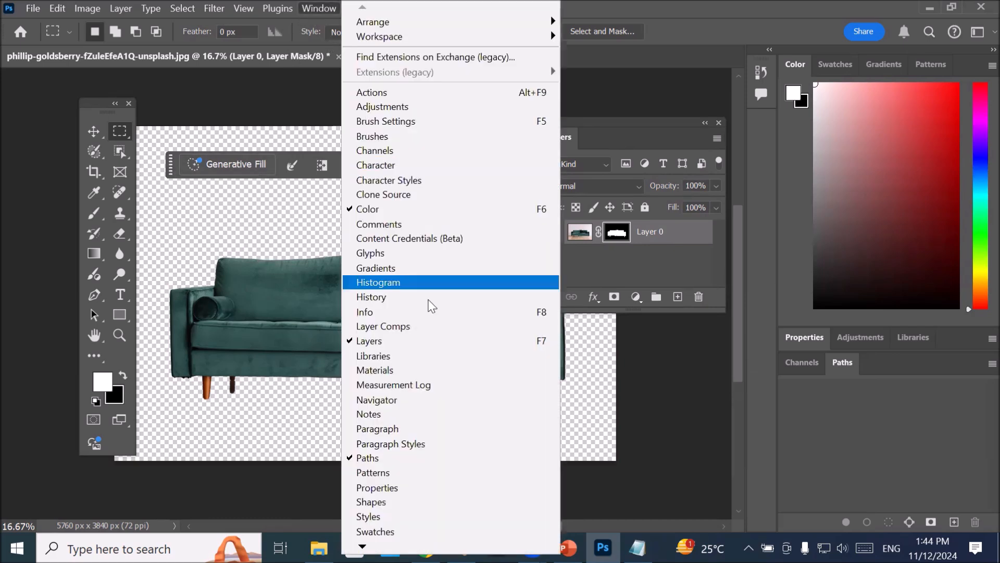
pyautogui.scroll(-1, 451, 521)
pyautogui.scroll(-8, 450, 521)
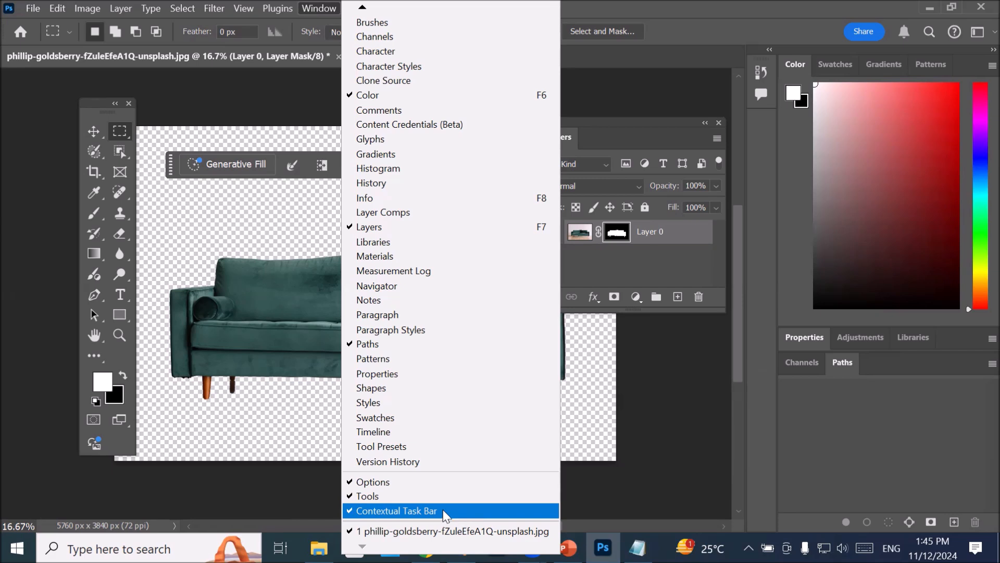
pyautogui.click(385, 513)
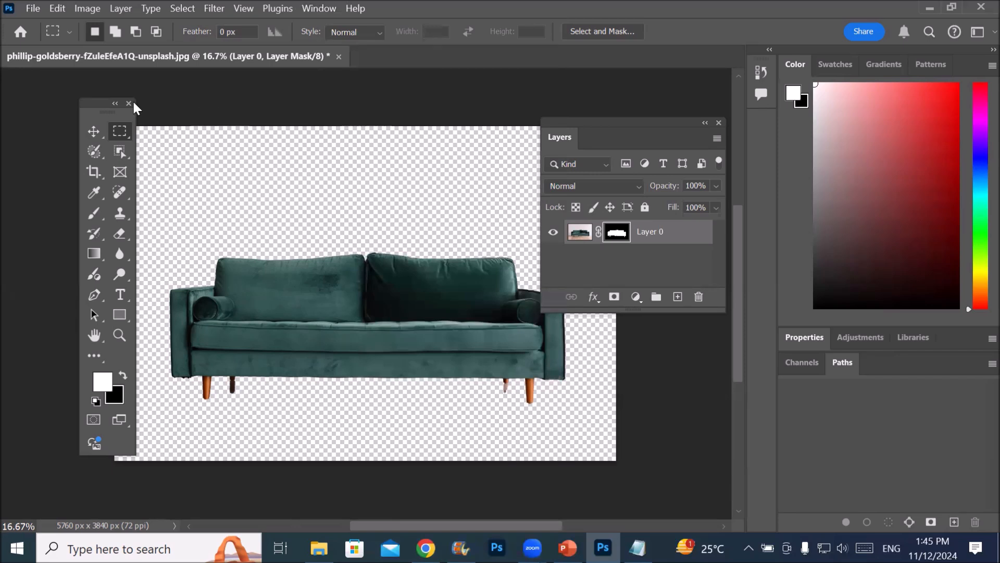
# Move the floating toolbar onto the picture's left part and turn the contextual task bar back on
pyautogui.moveTo(96, 105); pyautogui.dragTo(135, 104)
pyautogui.moveTo(198, 102); pyautogui.dragTo(156, 137)
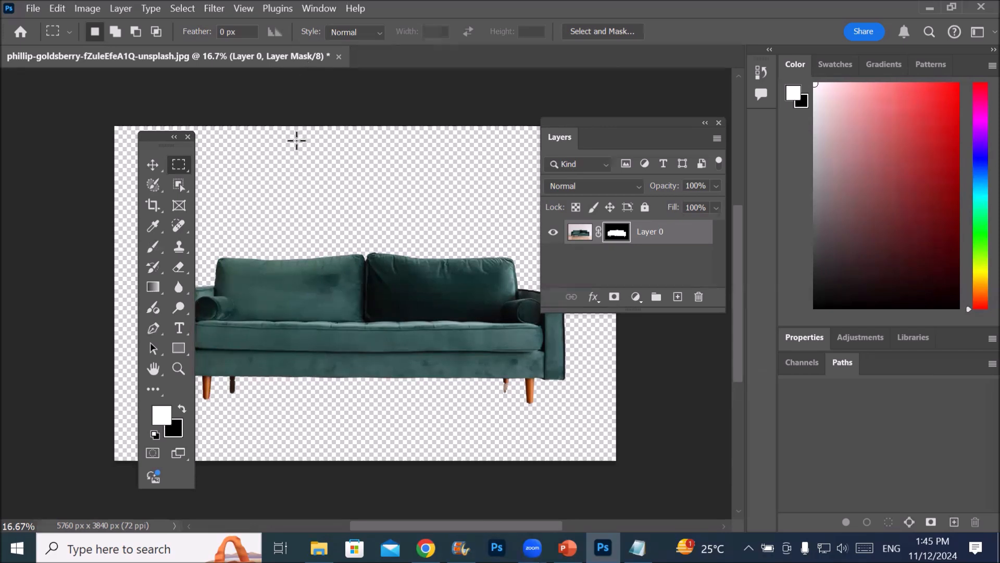
pyautogui.click(316, 11)
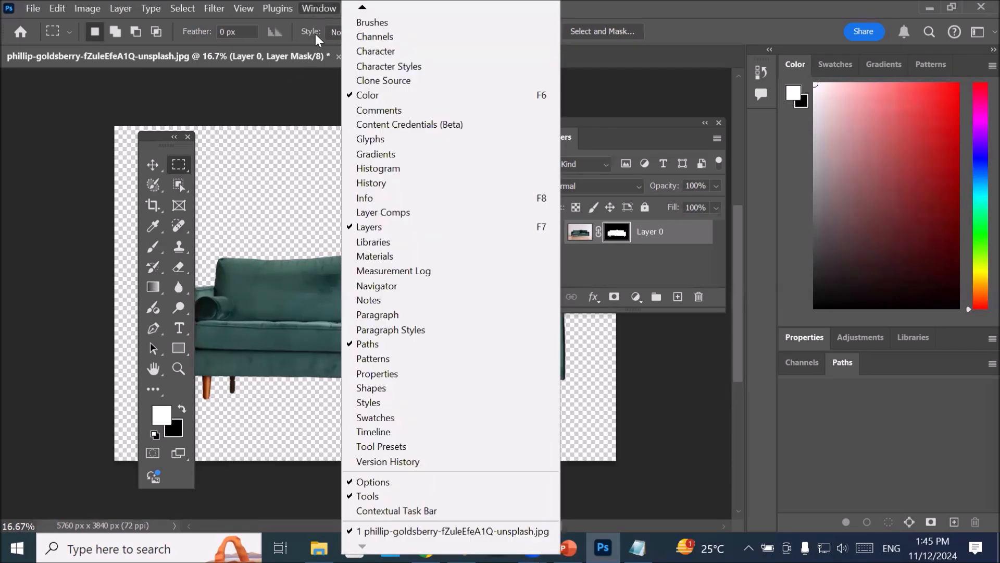
pyautogui.click(400, 512)
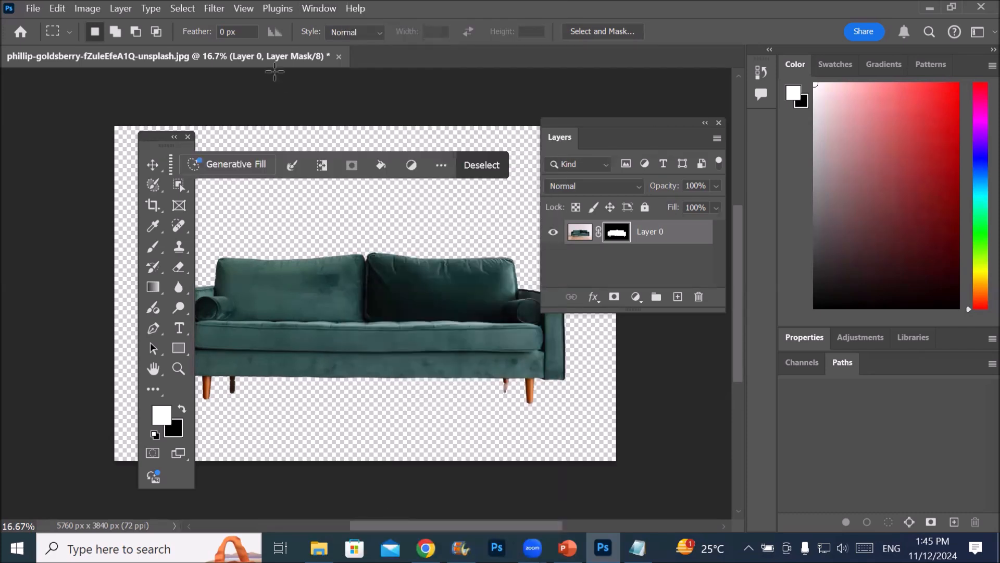
# Hide the Tools and Options bars
pyautogui.click(311, 11)
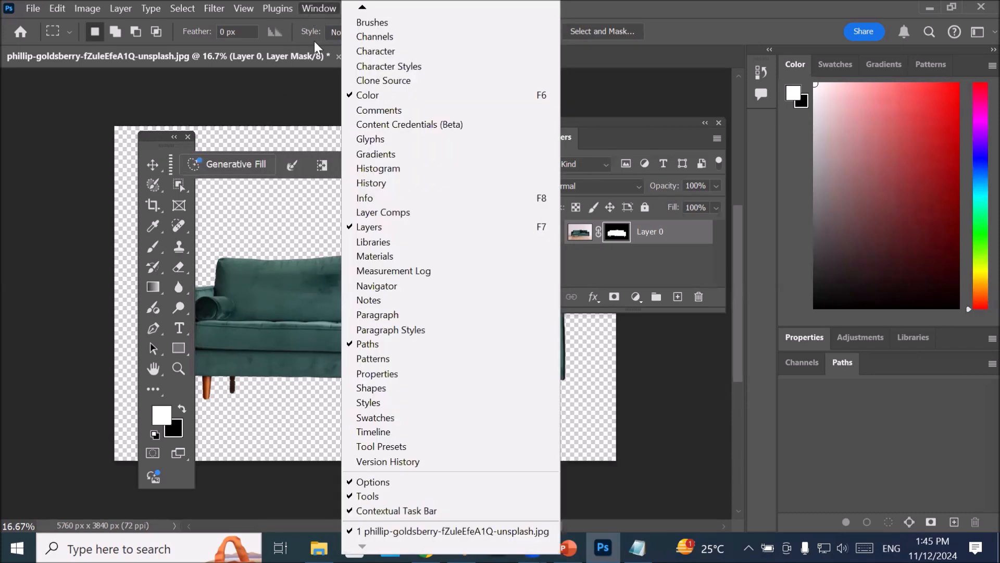
pyautogui.click(398, 500)
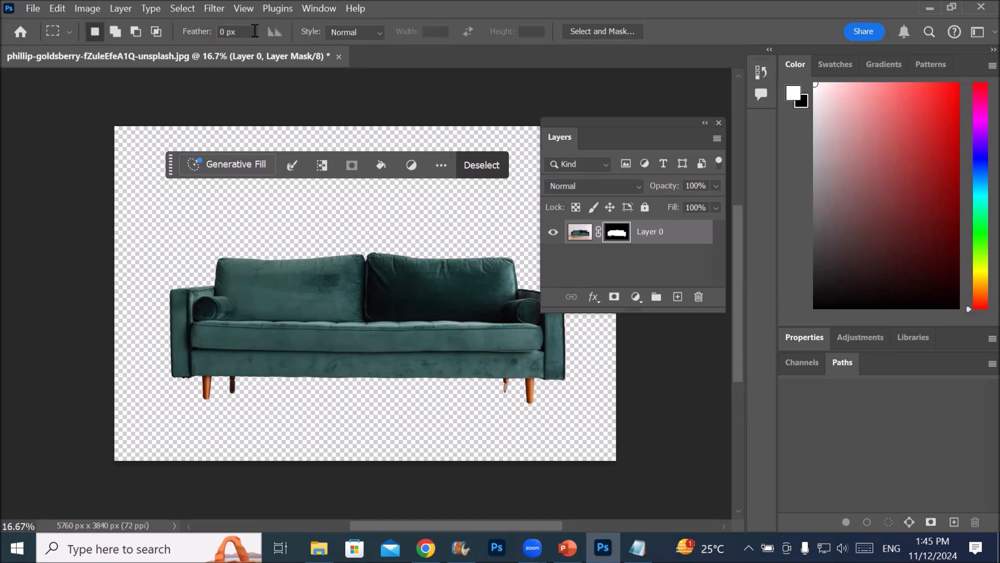
pyautogui.click(317, 8)
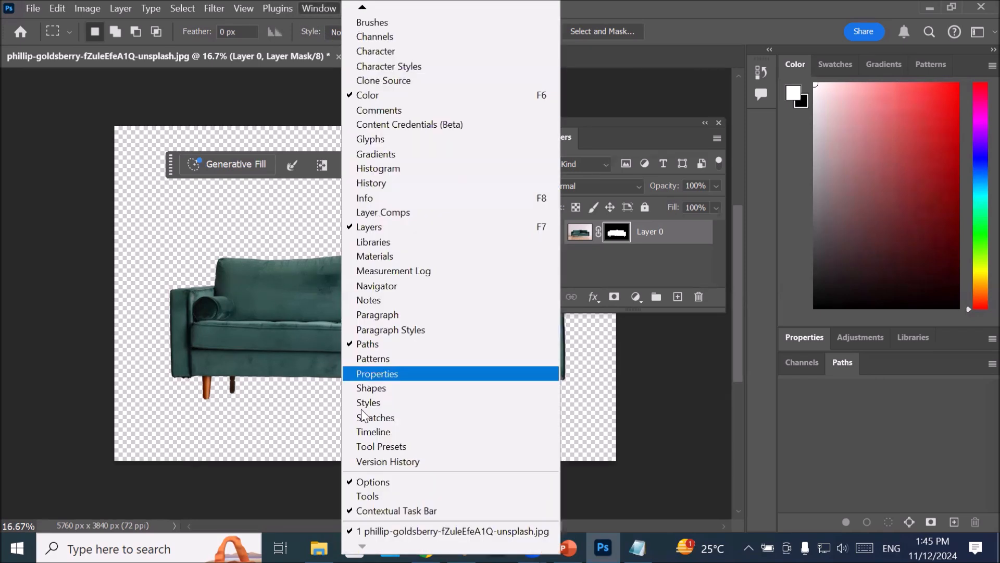
pyautogui.click(359, 481)
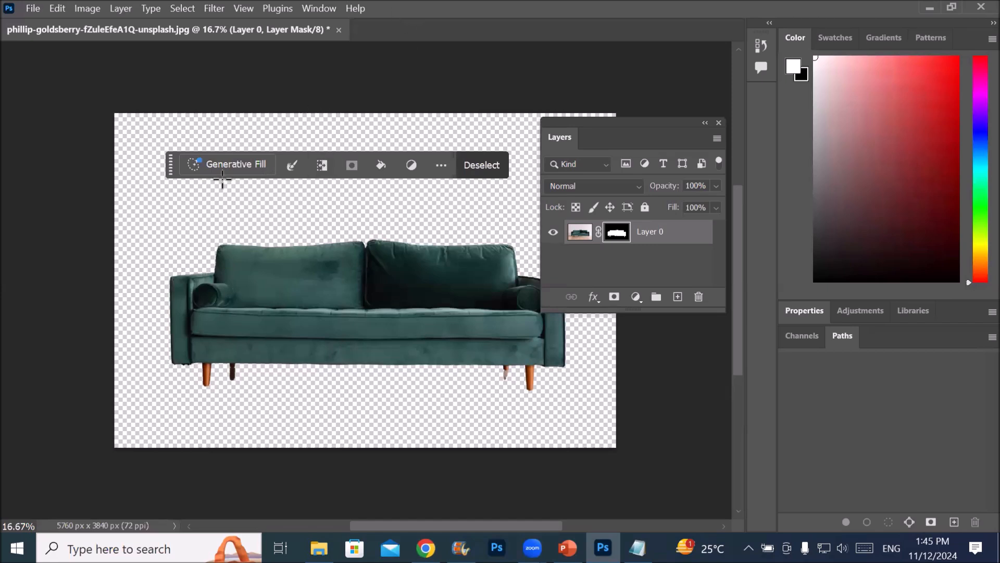
# Shift the contextual task bar to the picture's upper-left corner and hide it through its own options, dismissing the tip
pyautogui.moveTo(170, 166); pyautogui.dragTo(136, 142)
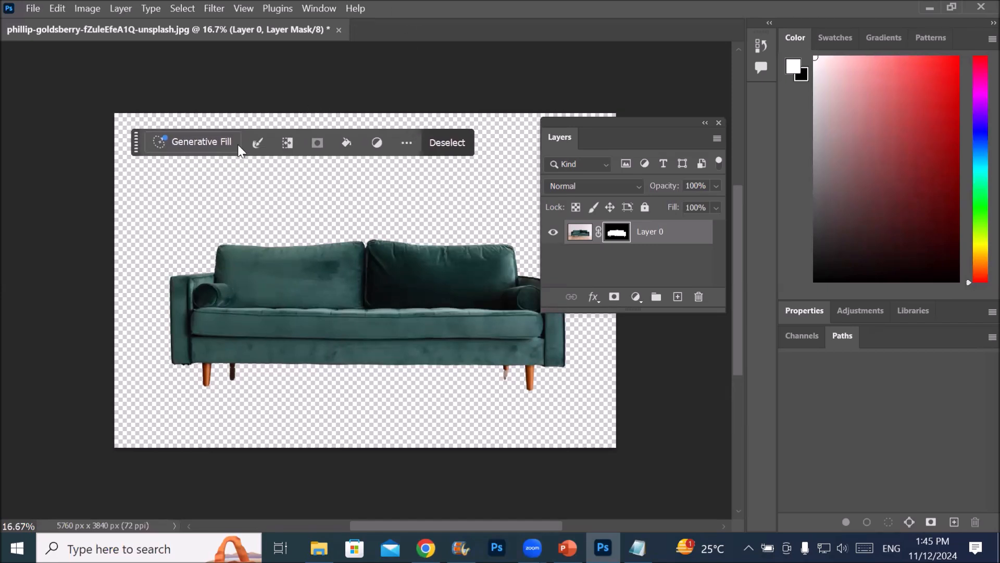
pyautogui.click(407, 144)
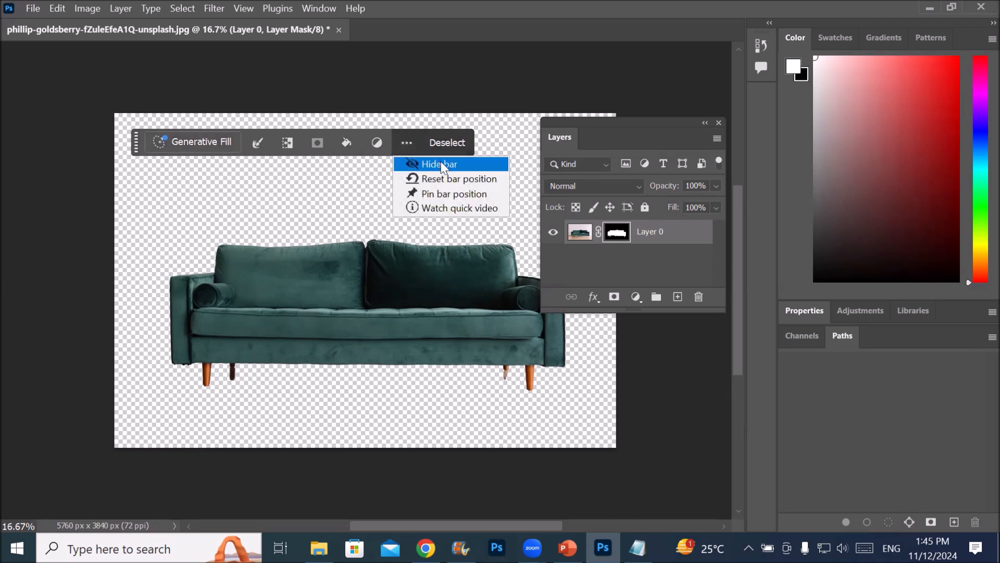
pyautogui.click(469, 167)
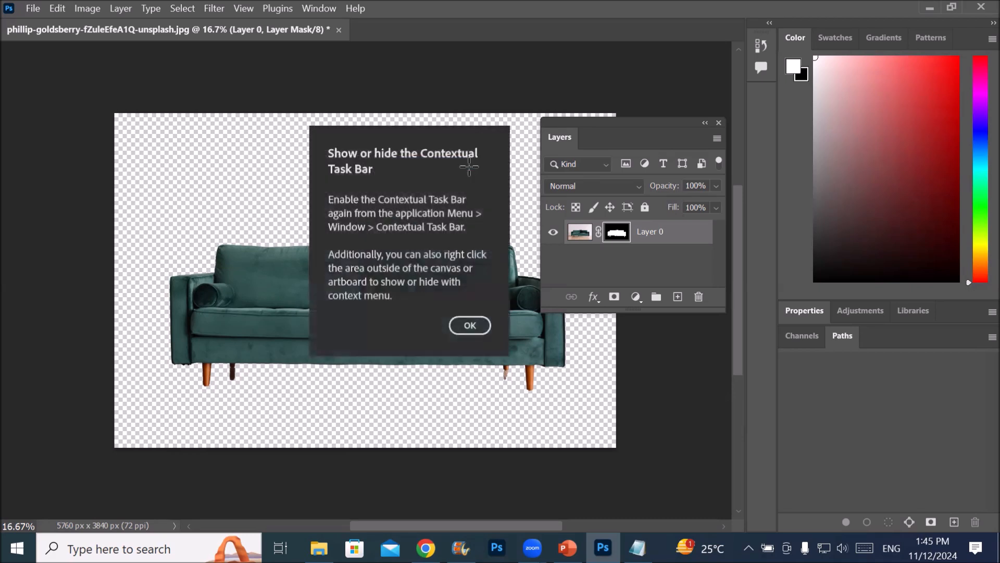
pyautogui.click(467, 324)
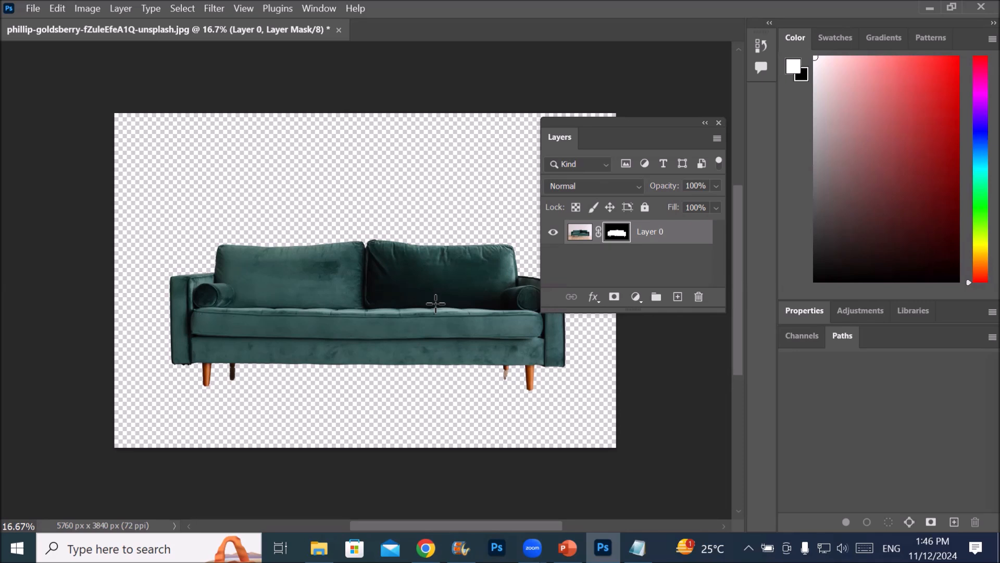
# Float the Properties panel over the picture, and close both the Properties and the Layers panels
pyautogui.moveTo(585, 127); pyautogui.dragTo(525, 93)
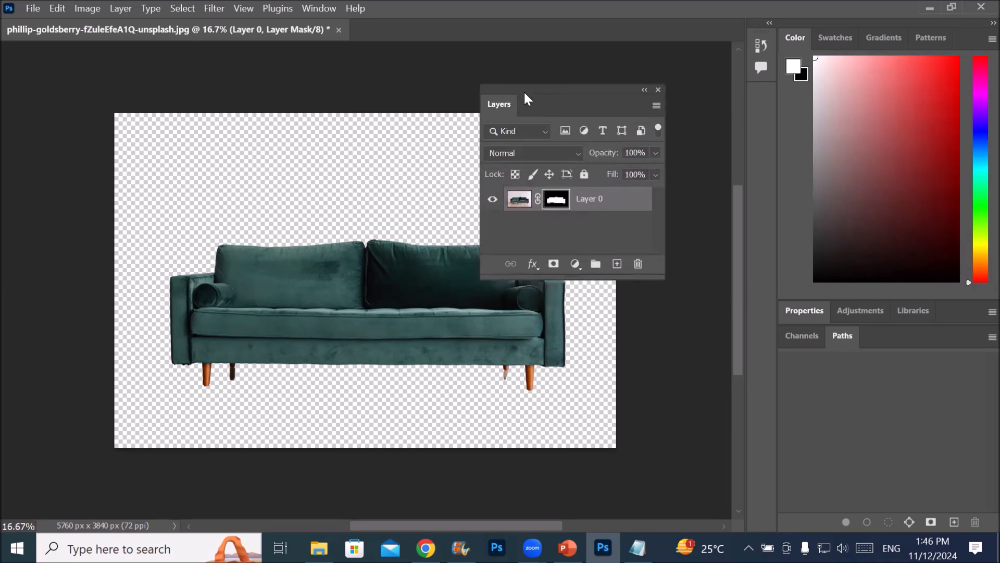
pyautogui.moveTo(797, 315); pyautogui.dragTo(192, 130)
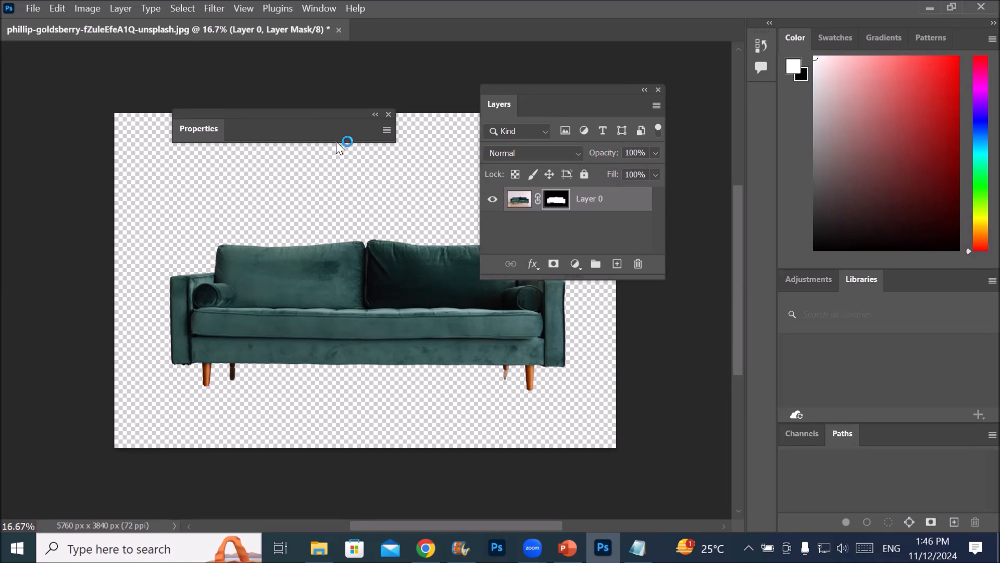
pyautogui.click(391, 112)
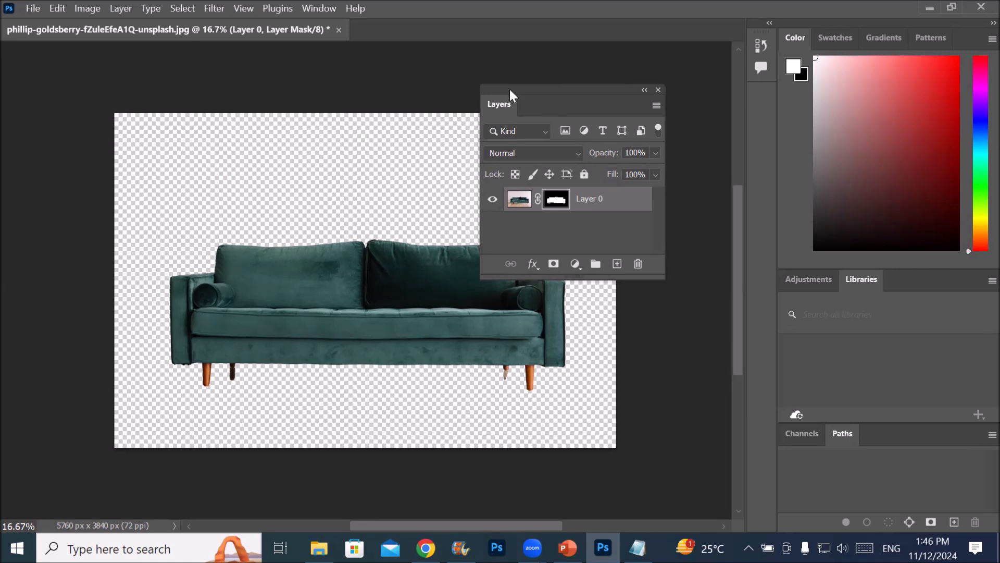
pyautogui.click(658, 89)
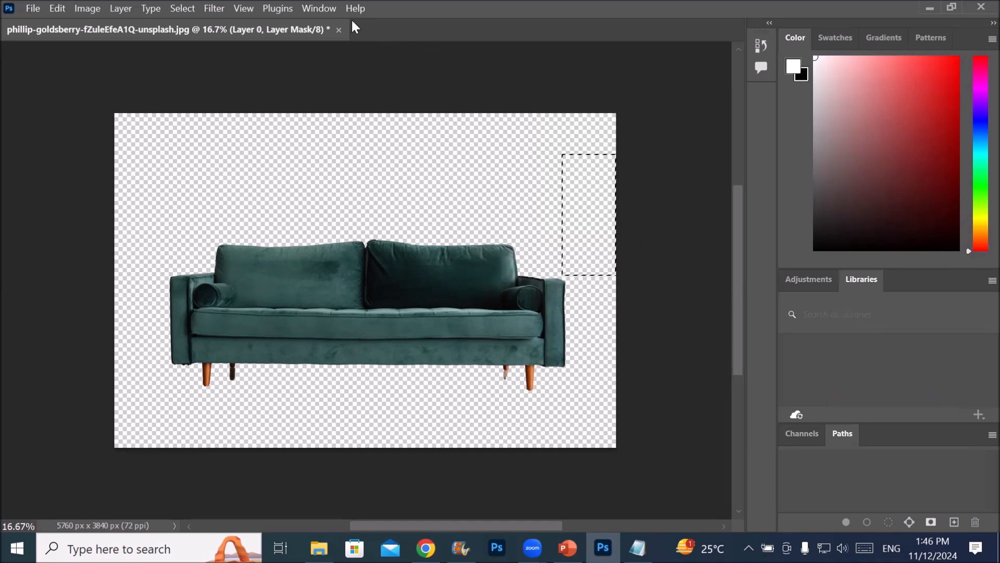
# Bring back the closed Layers and Properties panels
pyautogui.click(320, 9)
pyautogui.moveTo(361, 7)
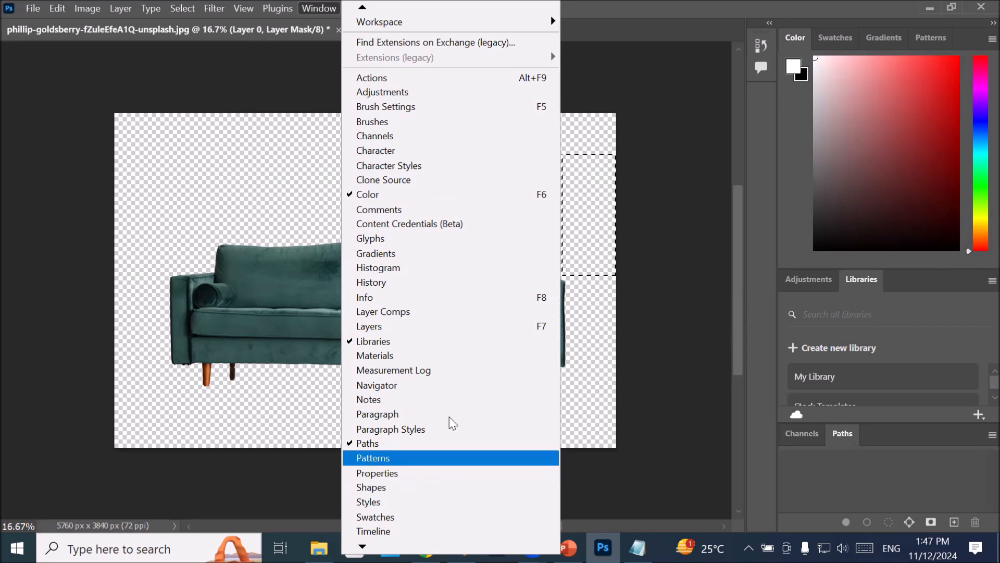
pyautogui.click(502, 323)
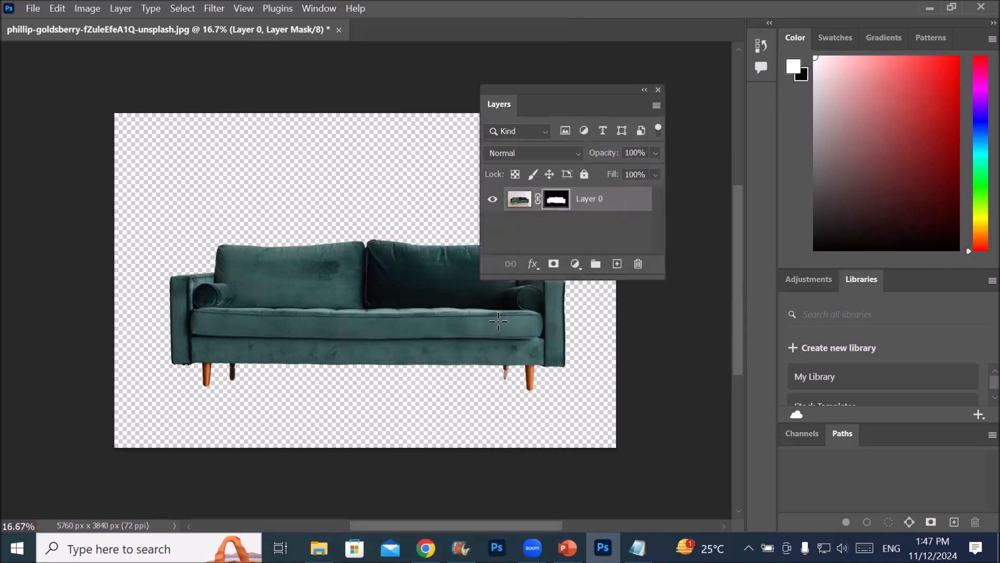
pyautogui.click(316, 8)
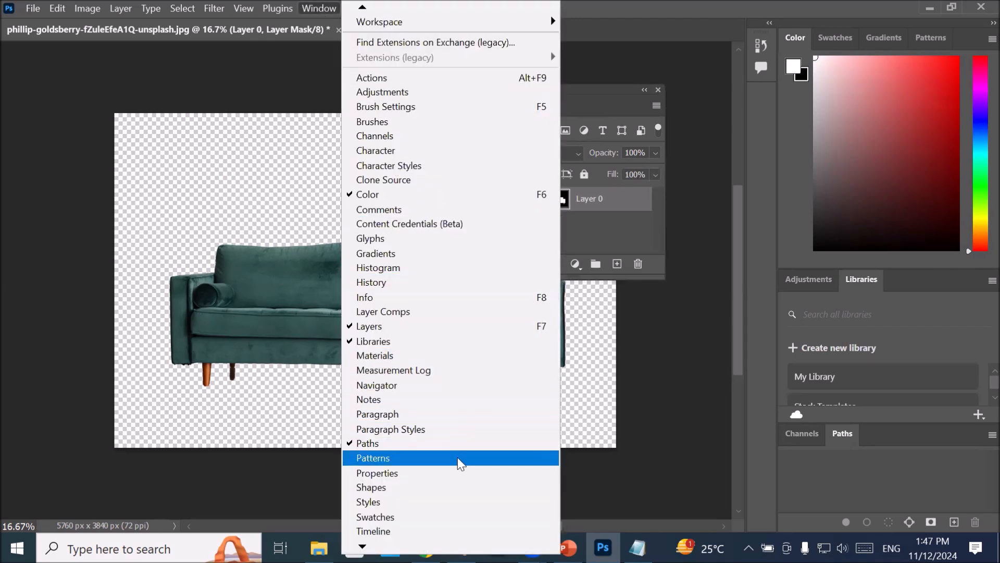
pyautogui.click(456, 475)
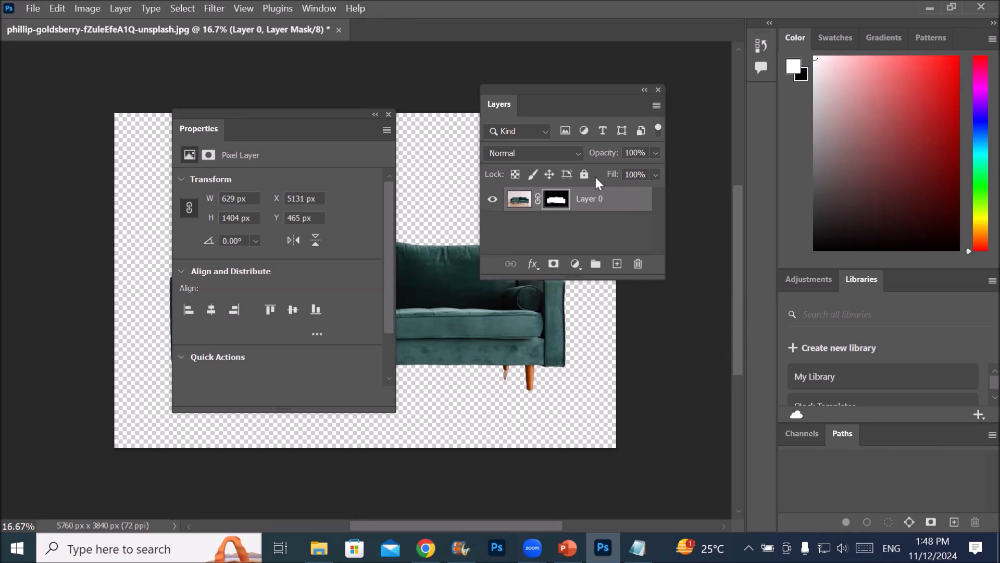
# Dock Properties as the first tab beside Adjustments and Libraries, and Layers as the first tab beside Channels and Paths
pyautogui.moveTo(555, 95); pyautogui.dragTo(444, 104)
pyautogui.moveTo(313, 114); pyautogui.dragTo(942, 281)
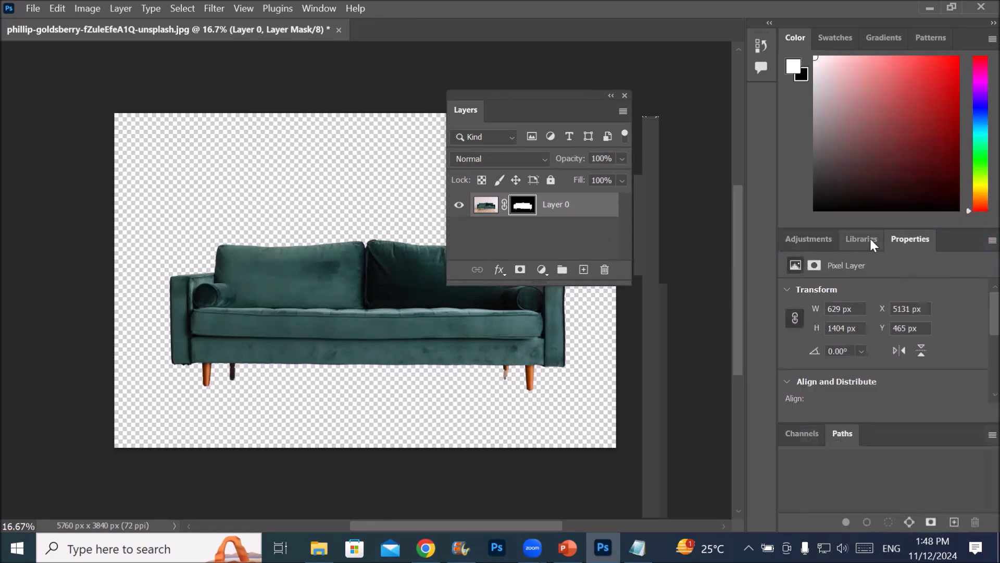
pyautogui.moveTo(898, 240); pyautogui.dragTo(812, 243)
pyautogui.click(796, 245)
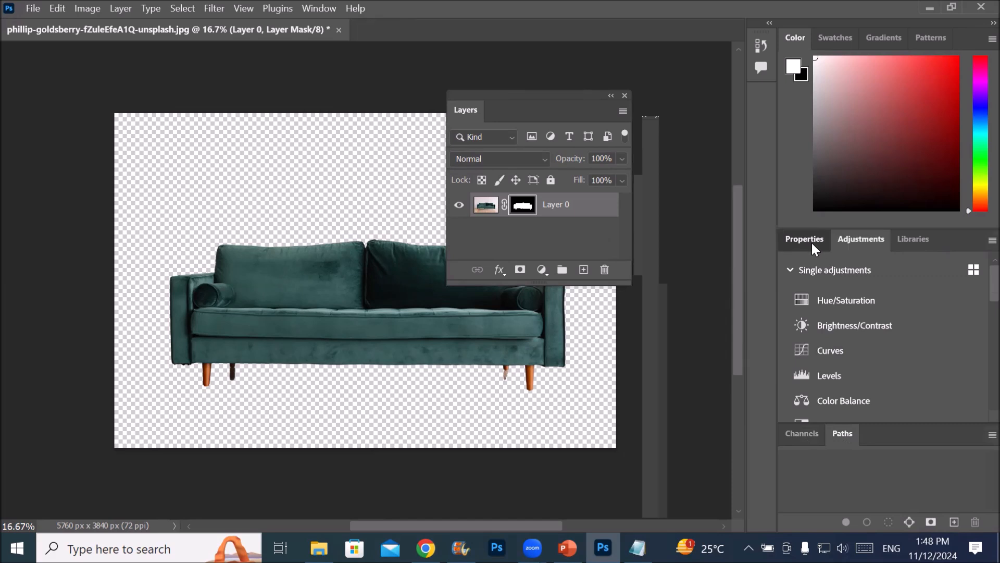
pyautogui.click(812, 242)
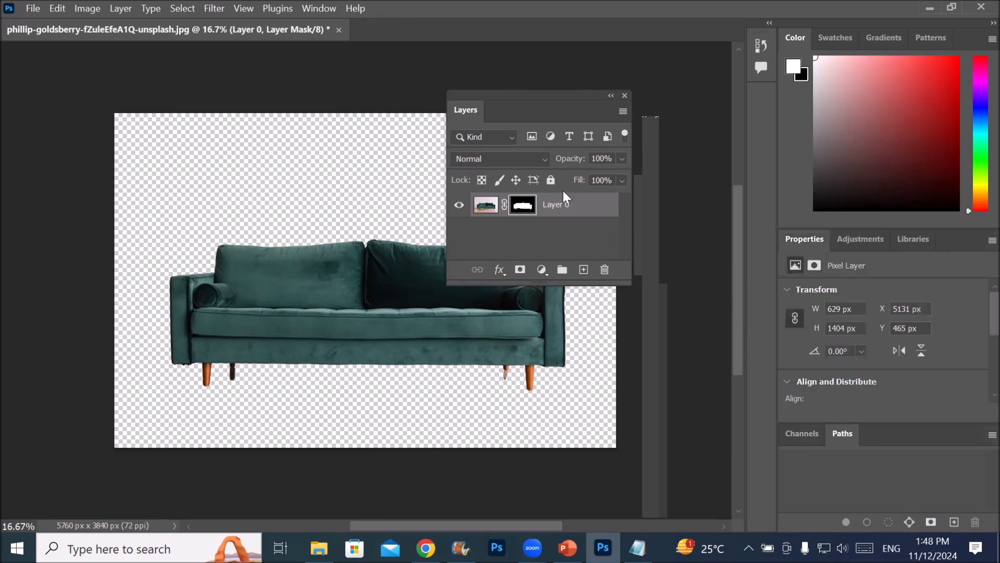
pyautogui.moveTo(500, 95); pyautogui.dragTo(817, 436)
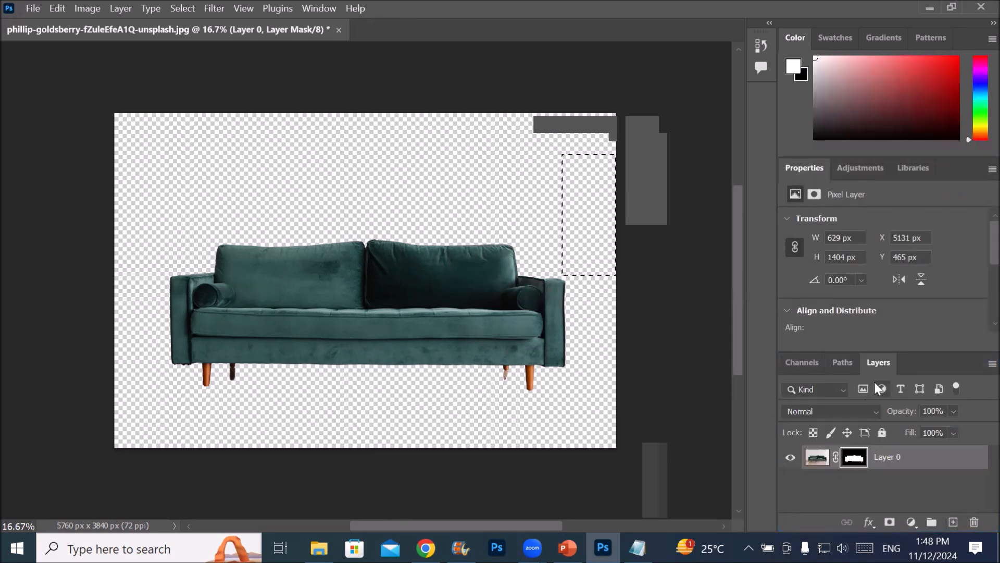
pyautogui.moveTo(874, 363); pyautogui.dragTo(797, 364)
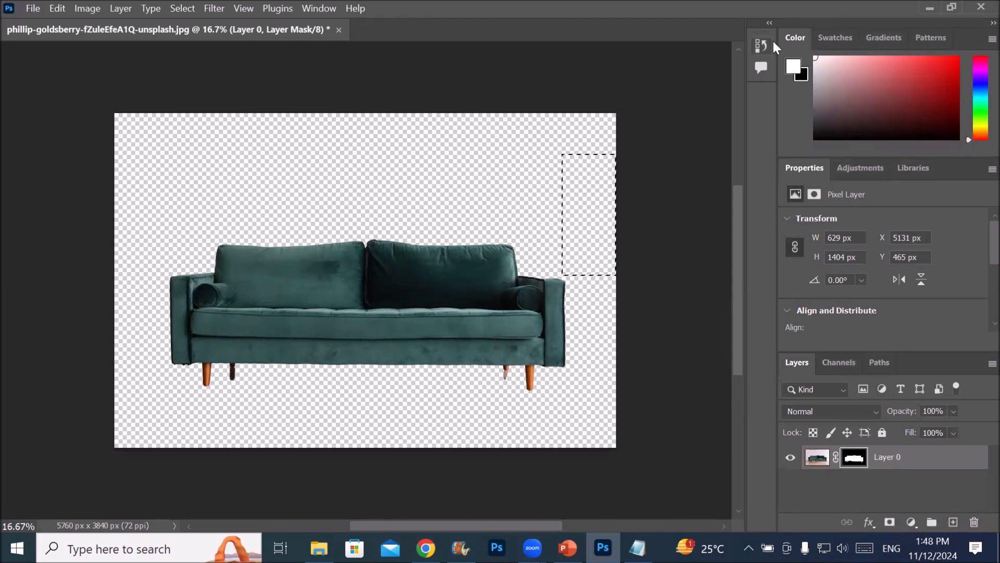
# Float the whole panel dock over the canvas and detach Properties from it onto the picture's left side
pyautogui.moveTo(758, 24); pyautogui.dragTo(604, 64)
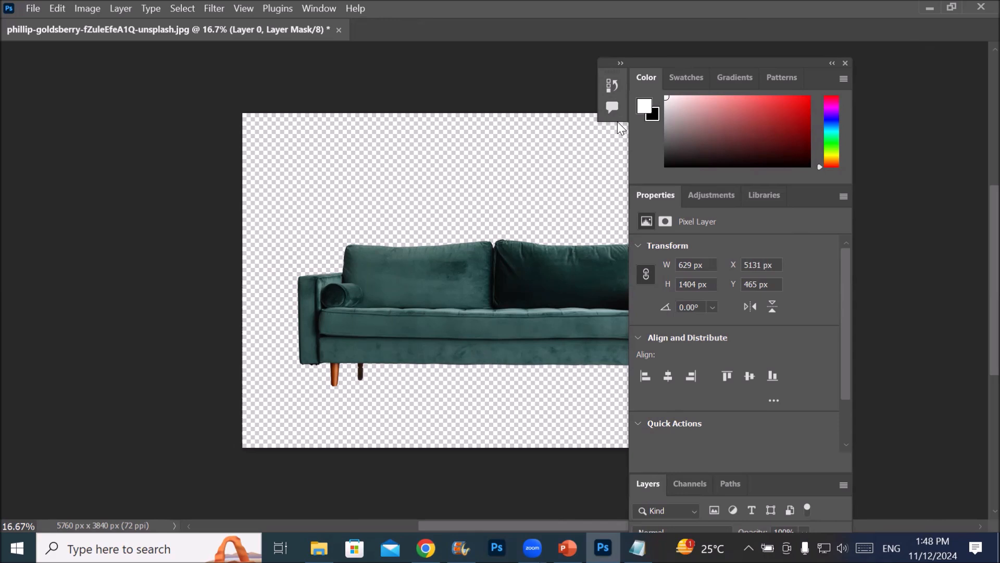
pyautogui.moveTo(658, 196); pyautogui.dragTo(135, 152)
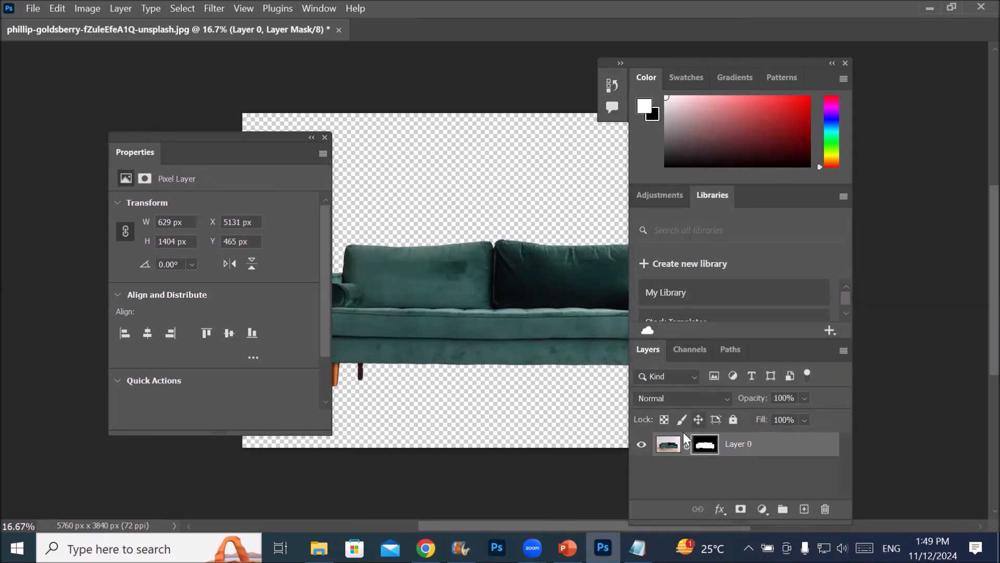
# Group the Layers panel with the floating Properties panel and collapse that group to icons over the picture
pyautogui.click(693, 350)
pyautogui.click(733, 351)
pyautogui.click(696, 349)
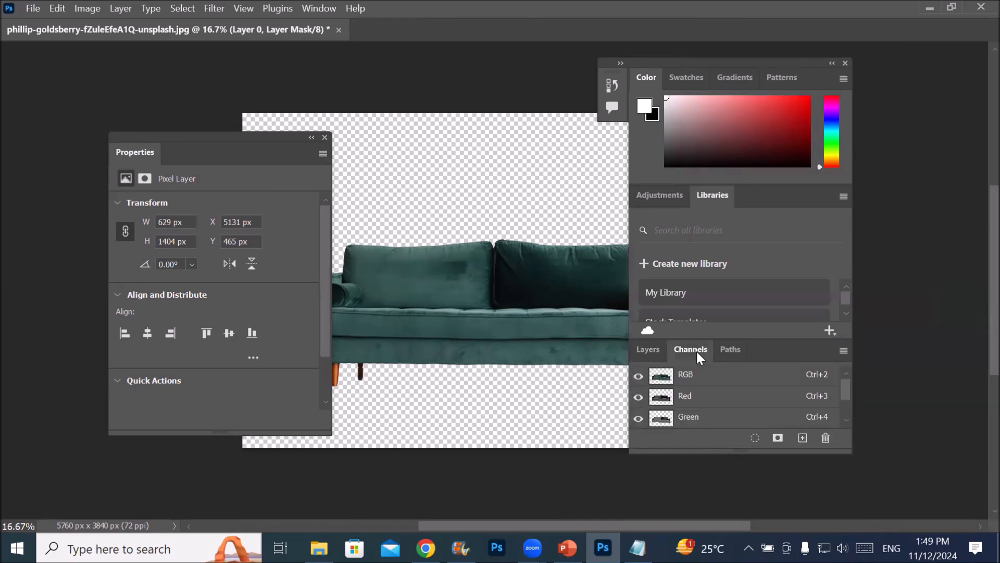
pyautogui.click(648, 352)
pyautogui.moveTo(646, 349); pyautogui.dragTo(186, 154)
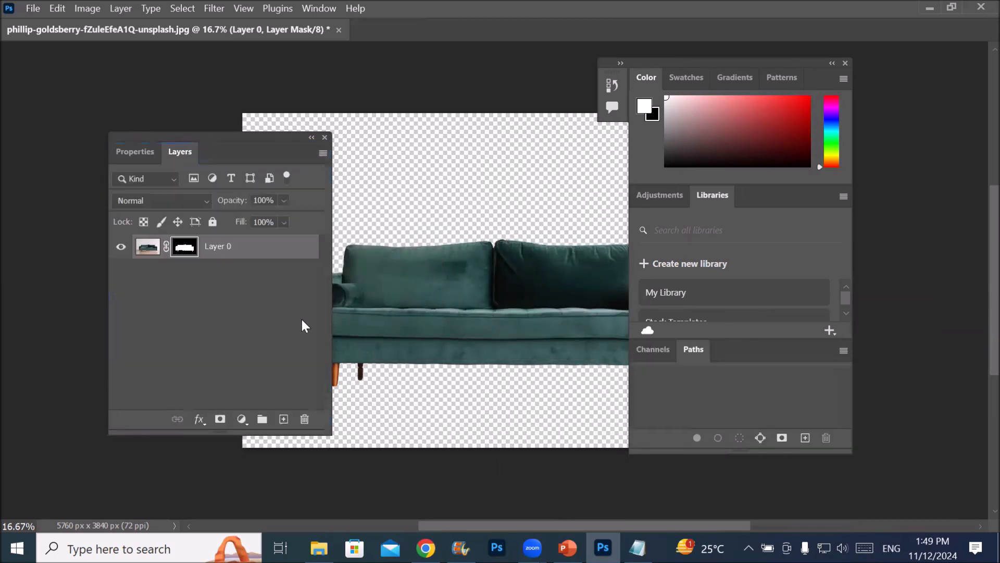
pyautogui.moveTo(236, 134); pyautogui.dragTo(452, 151)
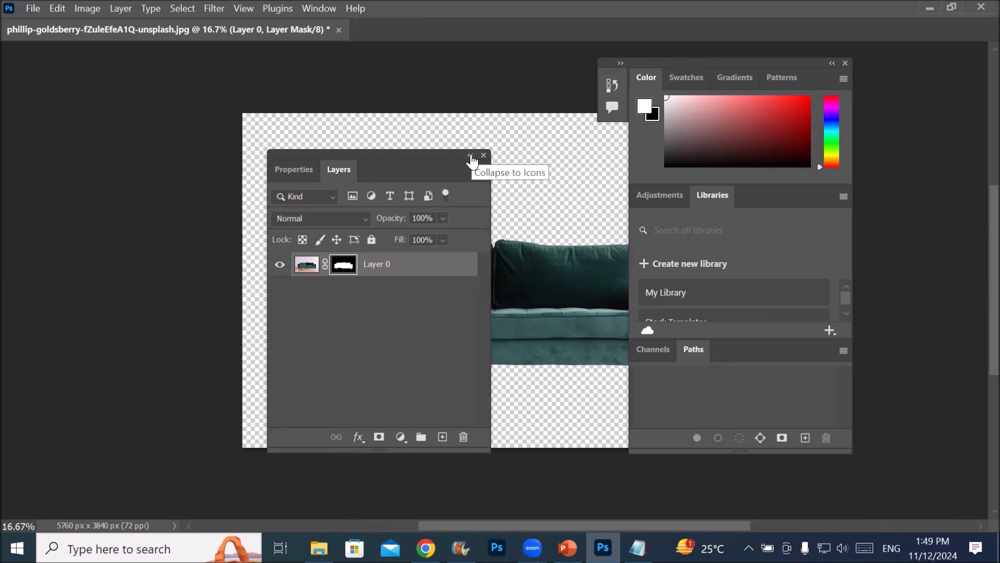
pyautogui.click(470, 155)
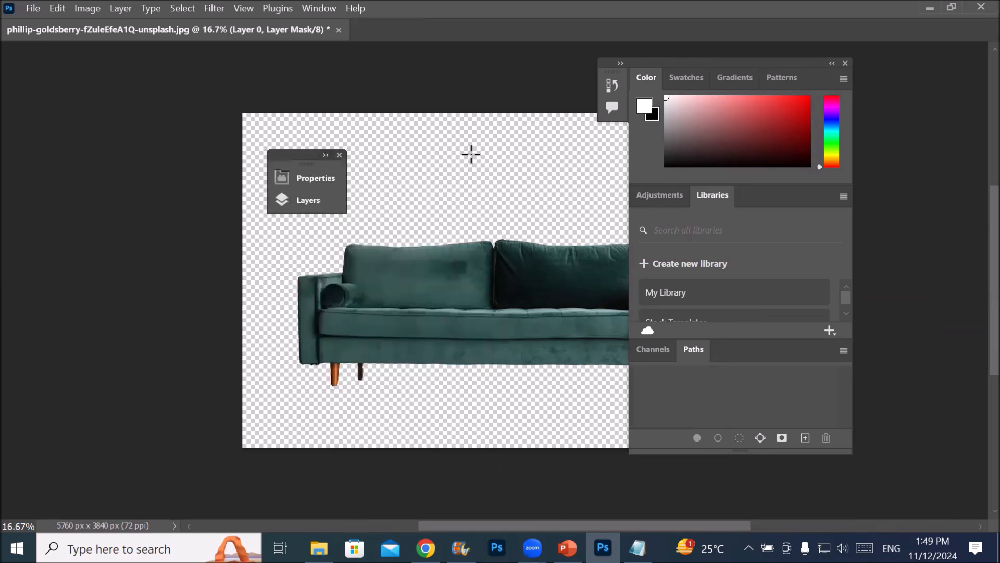
# Expand and re-collapse the floating Properties and Layers group, and close both that group and the floating panel dock
pyautogui.click(326, 155)
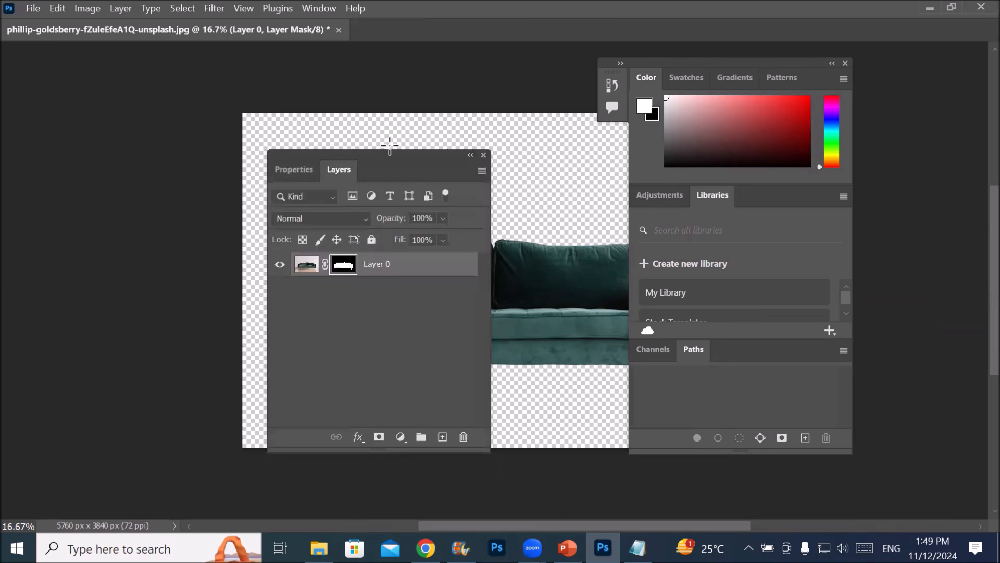
pyautogui.click(470, 156)
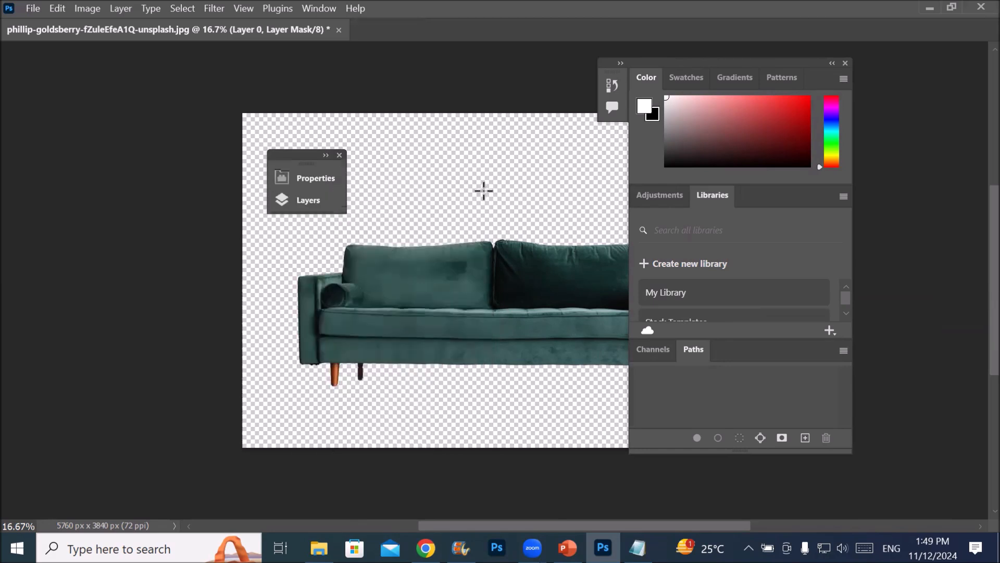
pyautogui.click(339, 155)
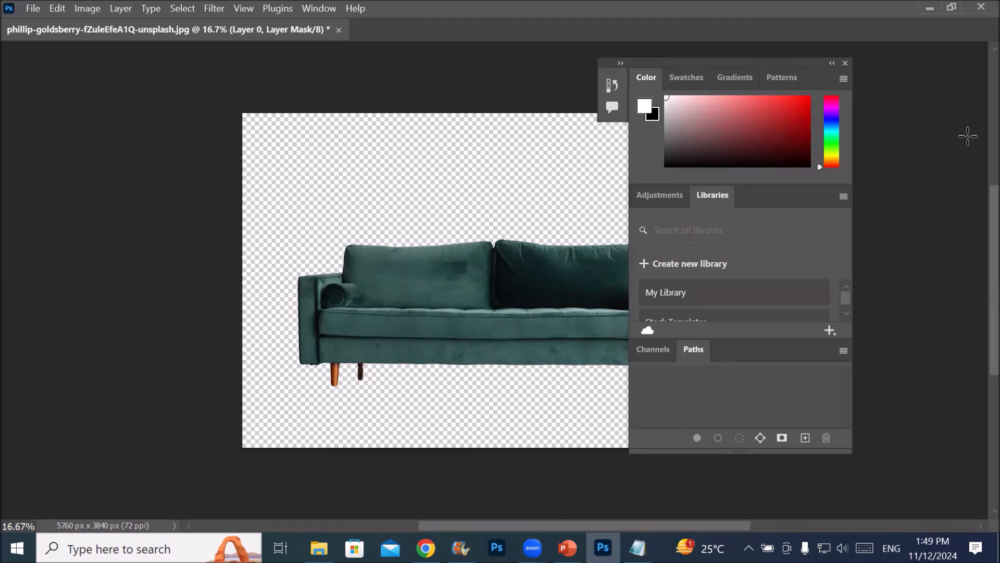
pyautogui.click(846, 63)
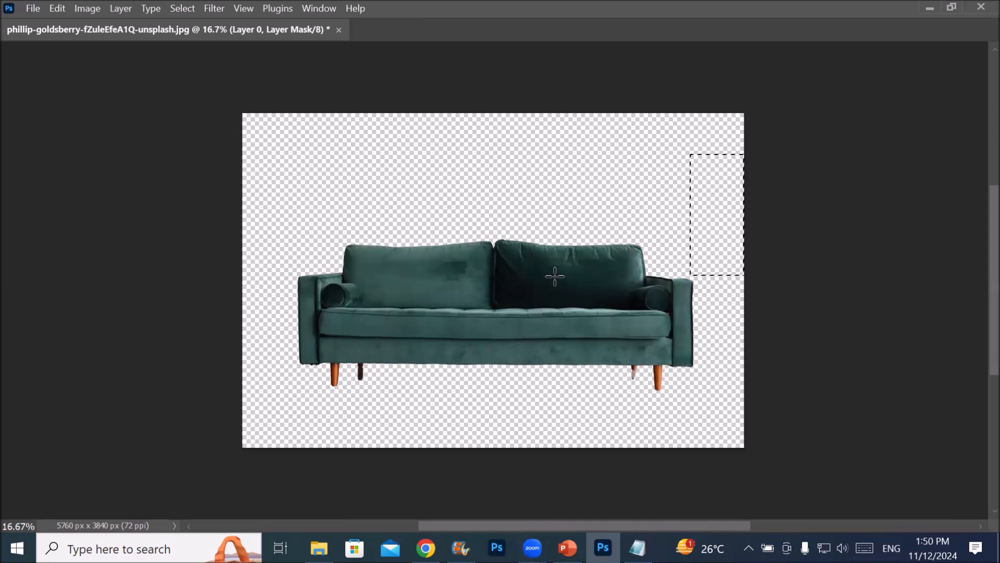
# Look through the list of available panels and restore the default layout with Reset Essentials
pyautogui.click(321, 9)
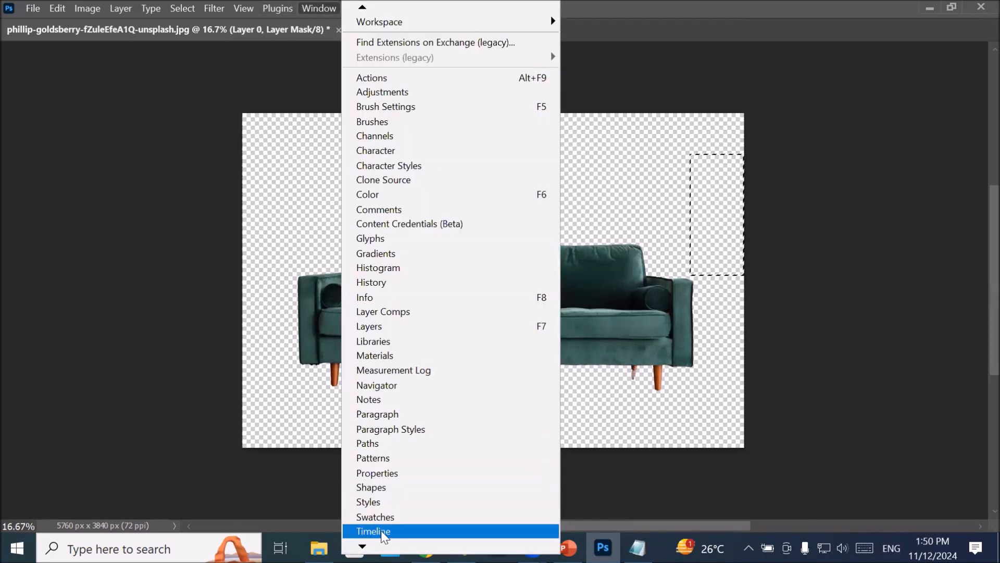
pyautogui.moveTo(362, 546)
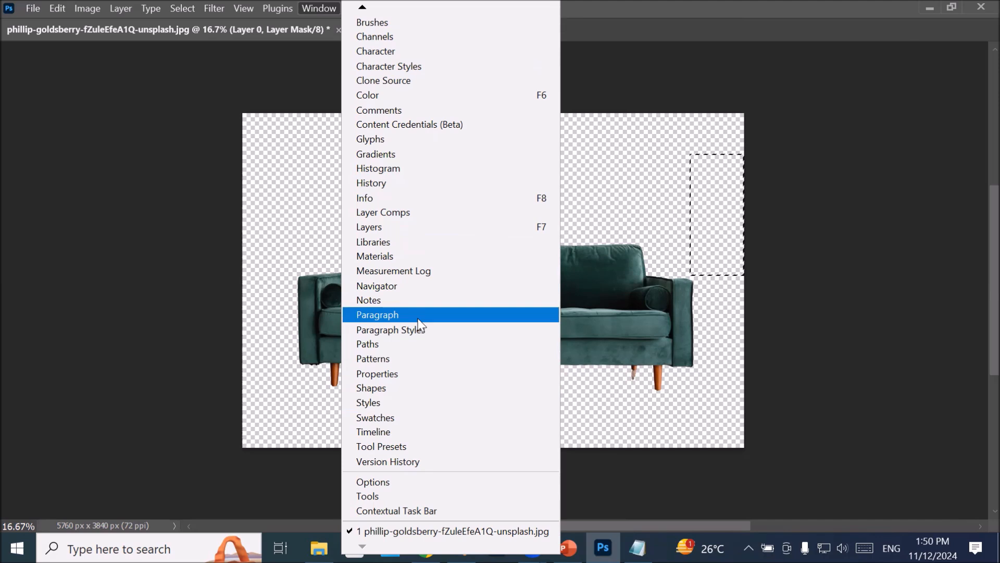
pyautogui.moveTo(364, 6)
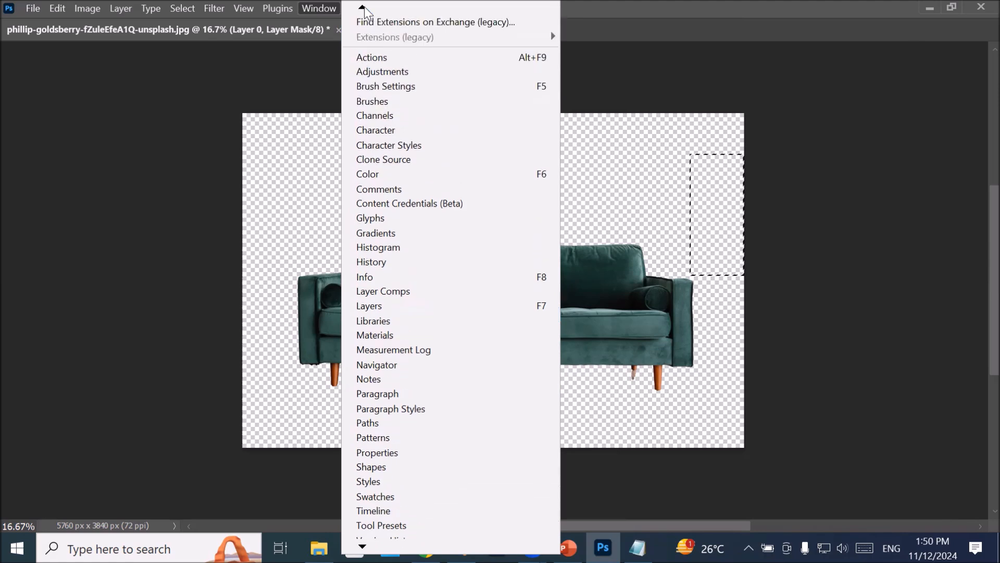
pyautogui.moveTo(392, 45)
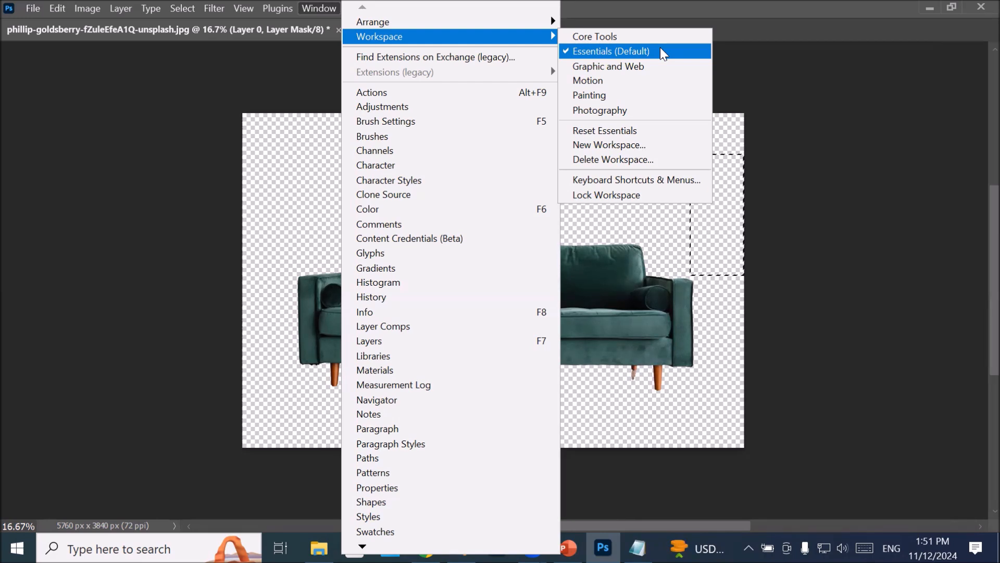
pyautogui.click(667, 135)
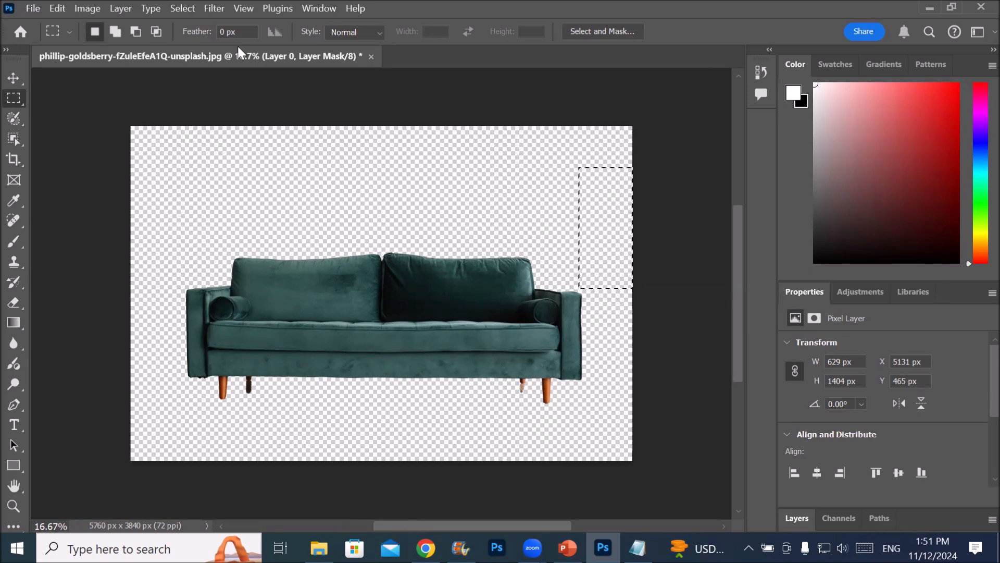
# Widen the toolbar to two columns and float it over the middle of the picture, with the Move tool picked
pyautogui.click(6, 50)
pyautogui.moveTo(18, 52); pyautogui.dragTo(139, 79)
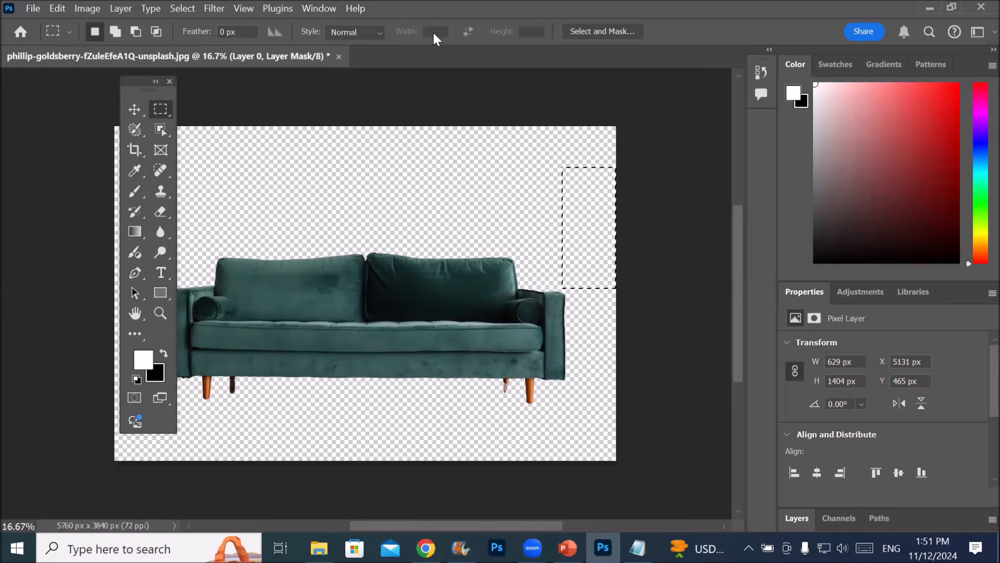
pyautogui.click(134, 110)
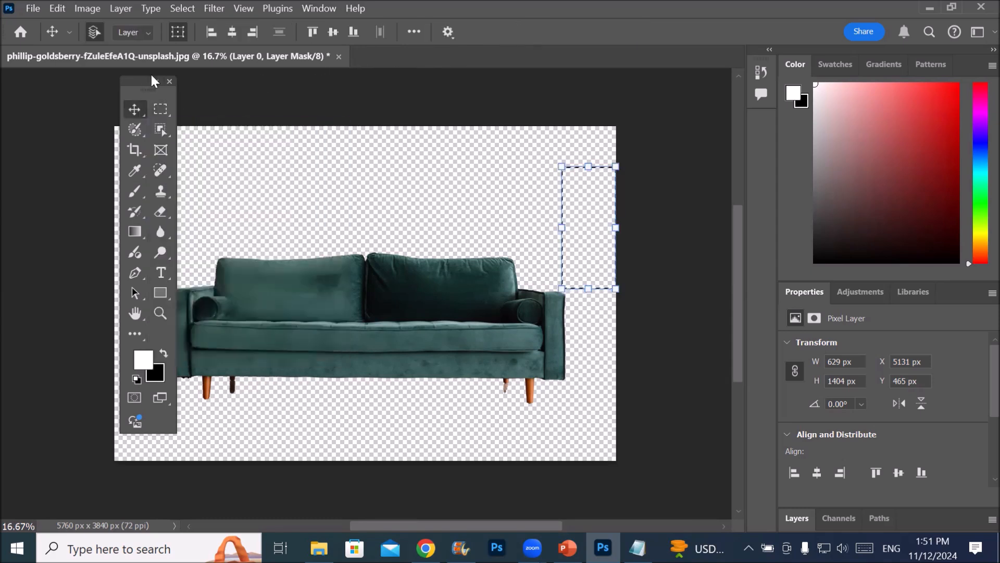
pyautogui.moveTo(151, 82); pyautogui.dragTo(453, 105)
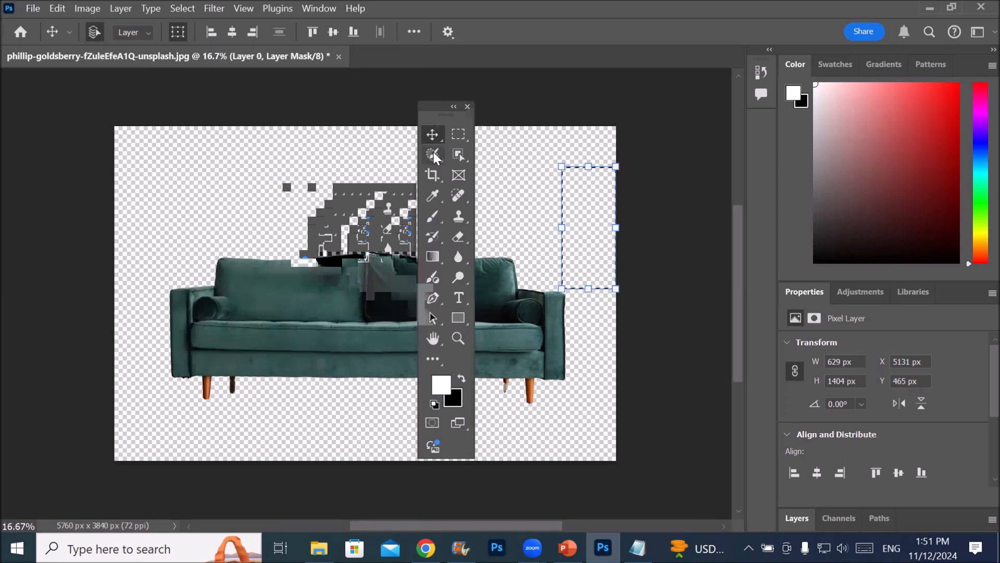
# Switch through the Selection Brush, Eyedropper, Horizontal Type, Hand, Zoom and Rectangle tools to compare their options
pyautogui.click(433, 156)
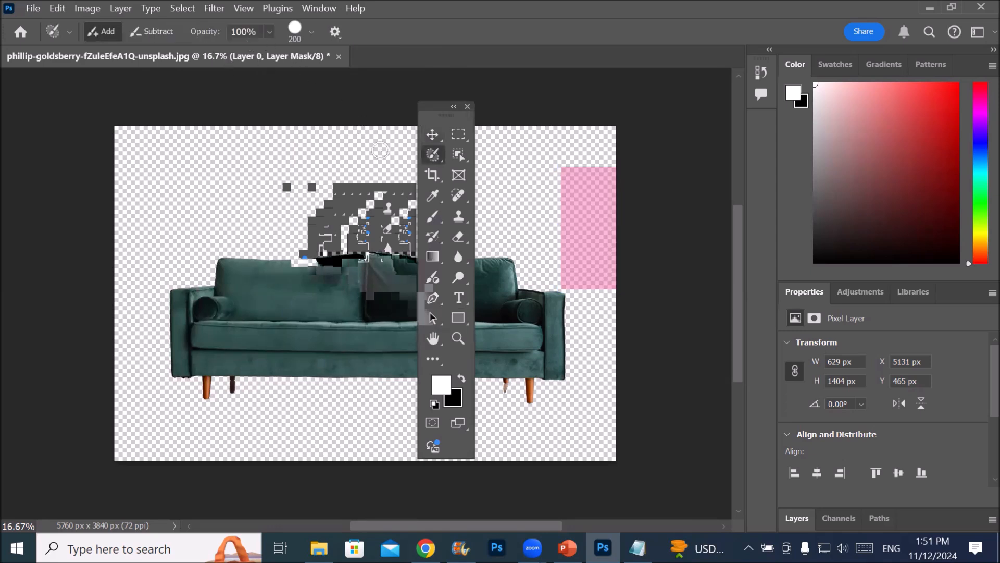
pyautogui.click(433, 196)
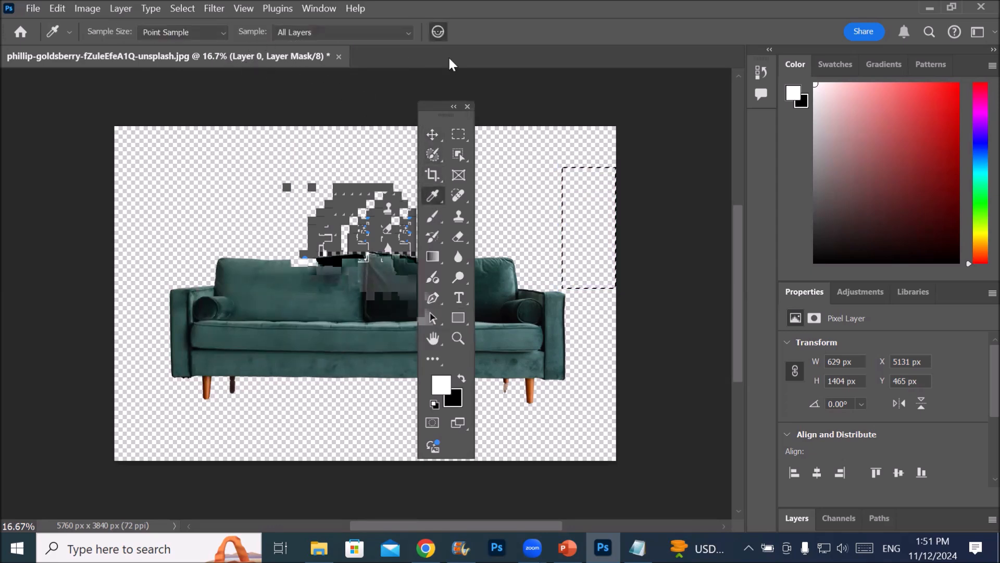
pyautogui.click(461, 299)
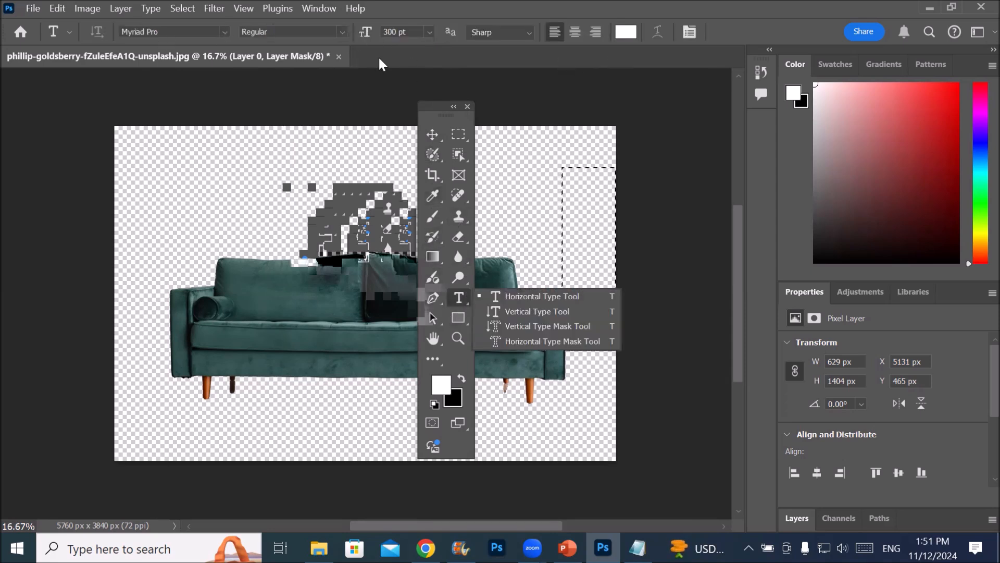
pyautogui.click(432, 338)
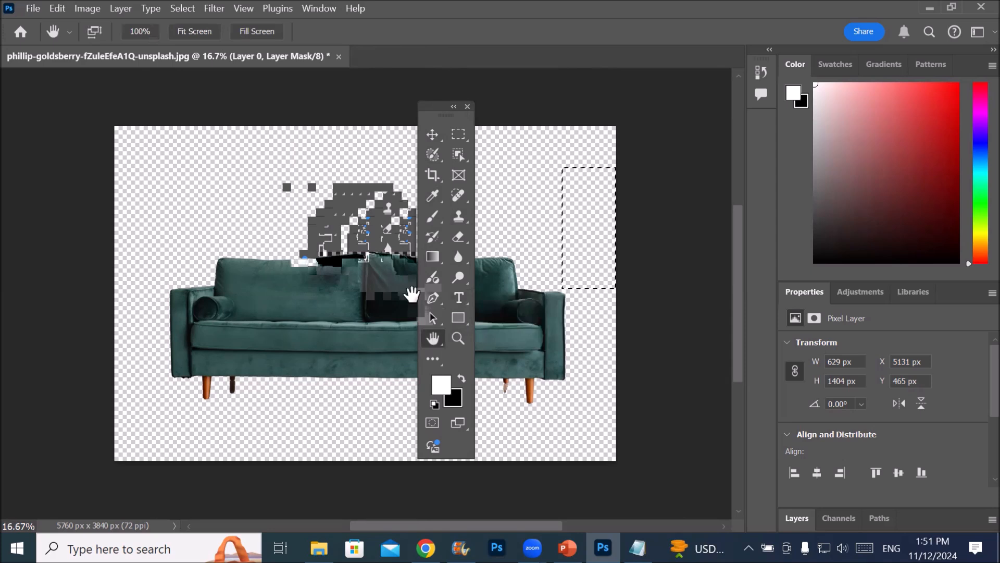
pyautogui.click(456, 339)
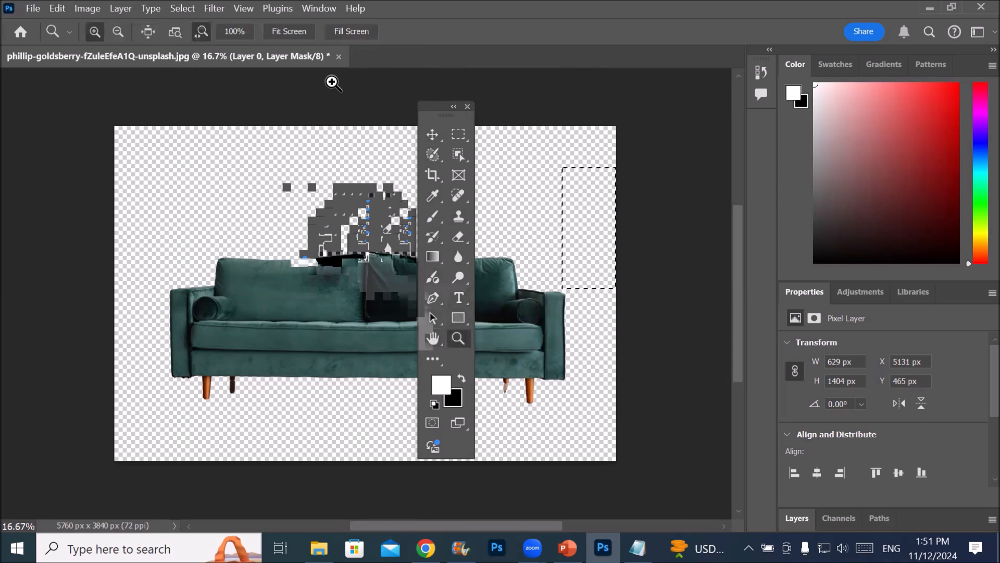
pyautogui.click(463, 316)
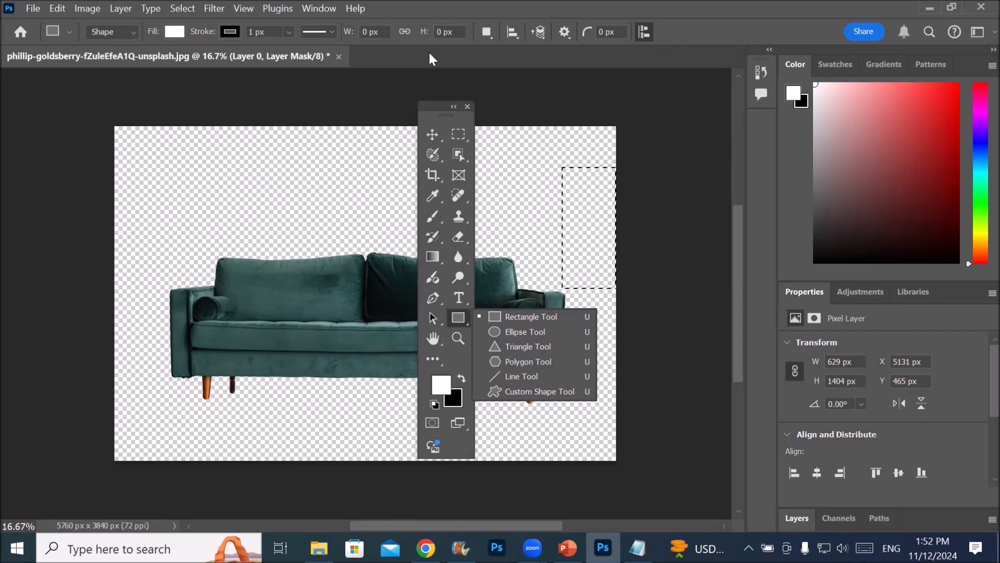
# View the Swatches, Gradients, Patterns, Adjustments, Libraries and Properties panels one after another
pyautogui.click(832, 64)
pyautogui.click(883, 64)
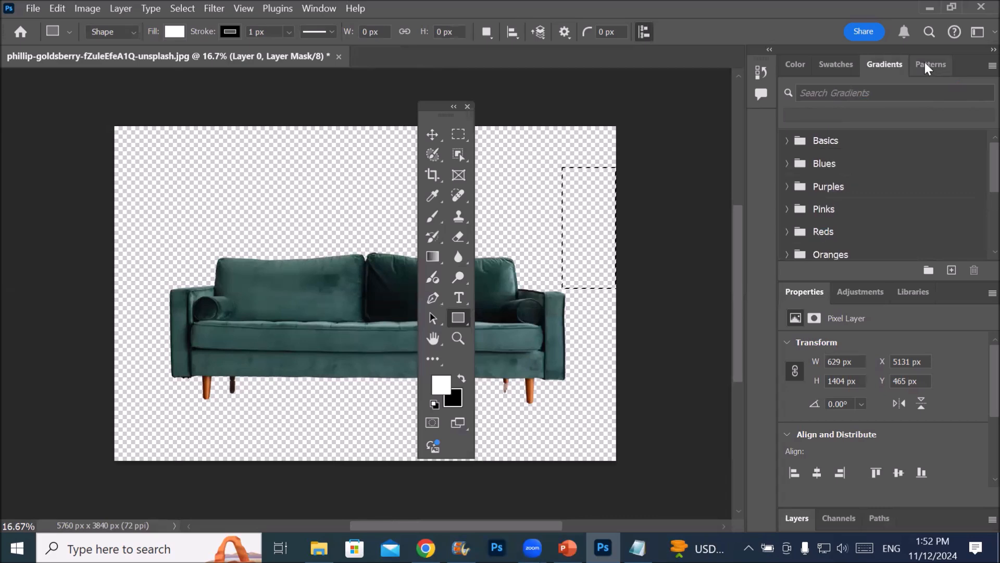
pyautogui.click(926, 63)
pyautogui.click(844, 292)
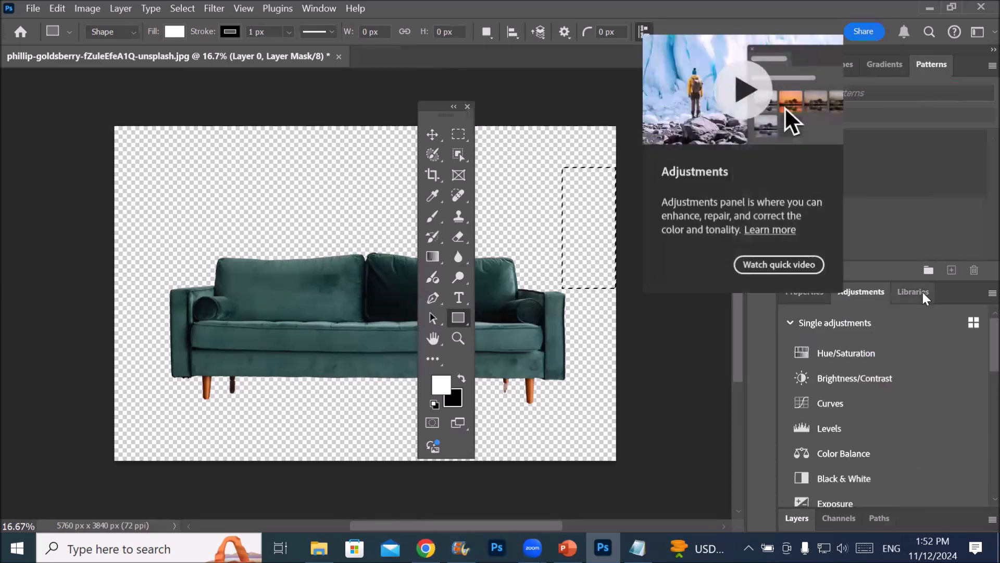
pyautogui.click(917, 291)
pyautogui.click(805, 296)
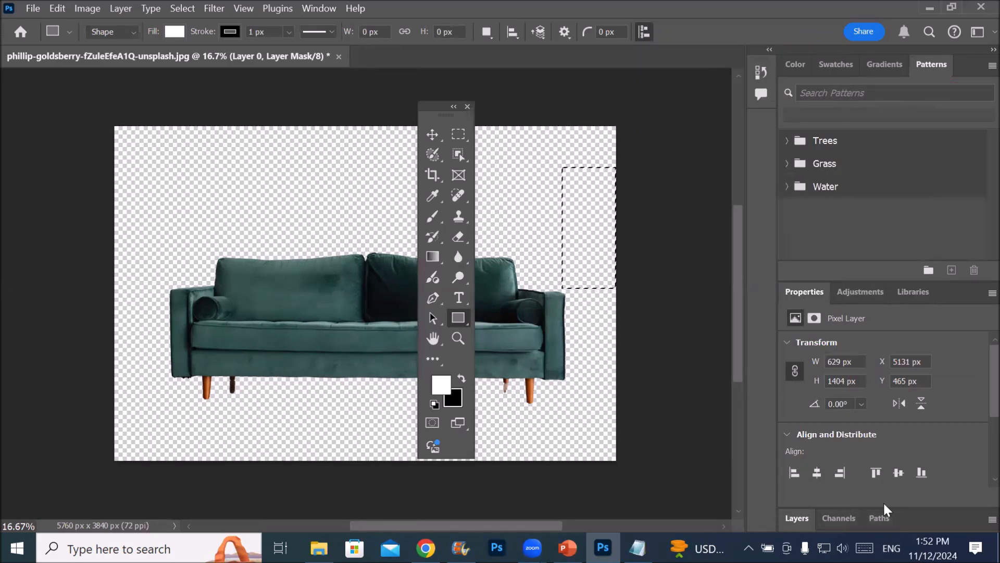
# View the Layers, Channels and Paths panels in turn
pyautogui.click(790, 521)
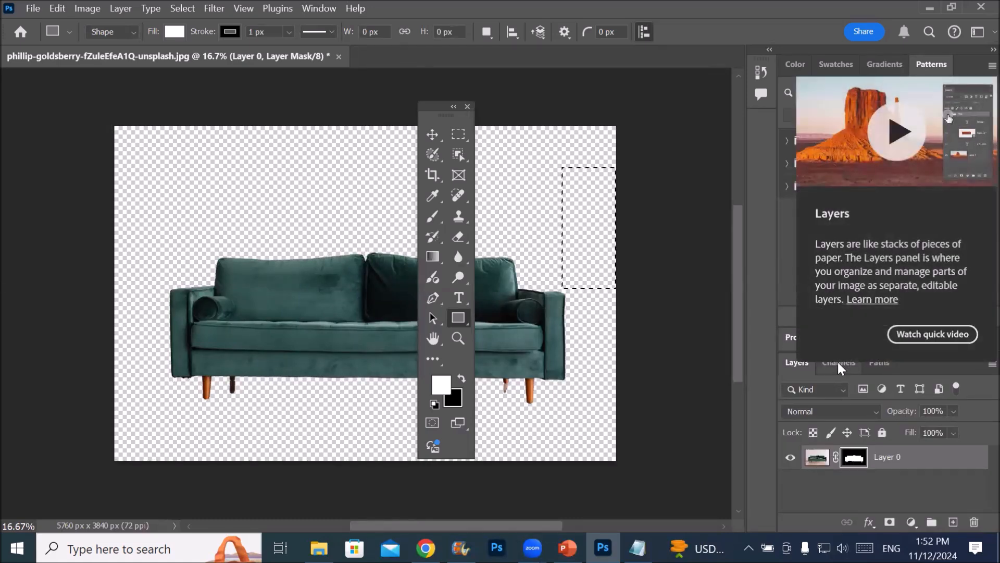
pyautogui.click(838, 362)
pyautogui.click(884, 360)
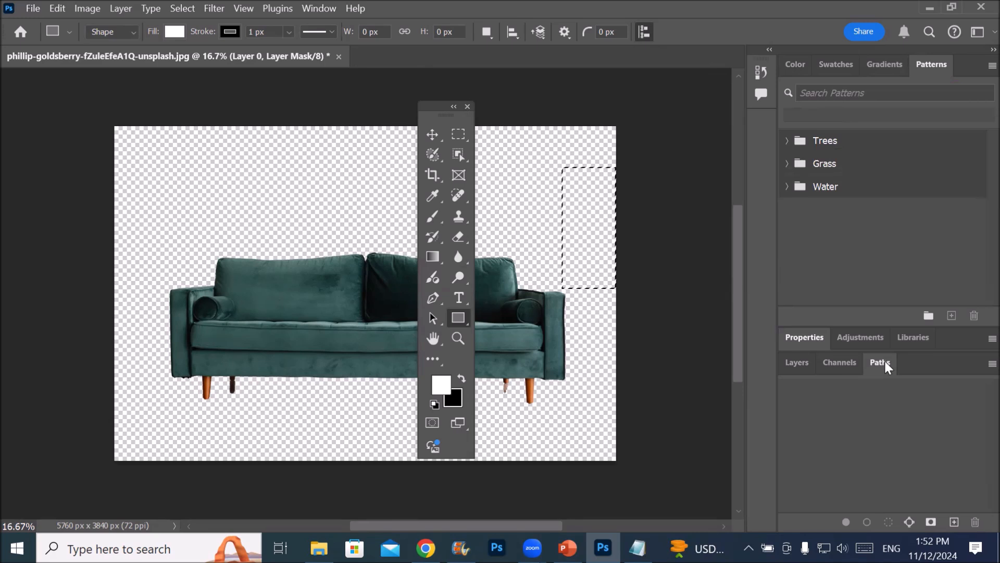
# Detach Layers and Properties from the dock and float them on opposite sides of the picture
pyautogui.click(787, 364)
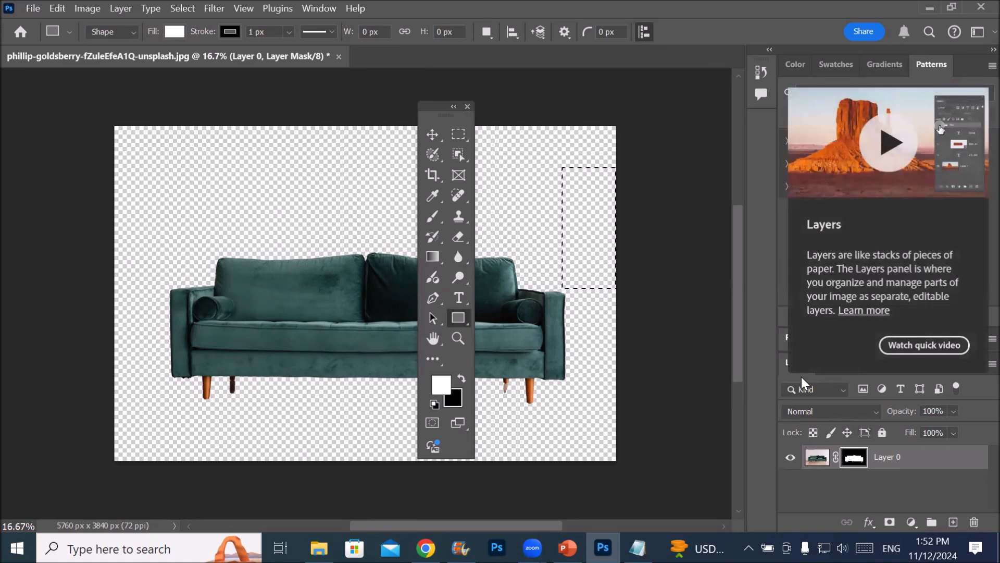
pyautogui.moveTo(795, 357); pyautogui.dragTo(589, 108)
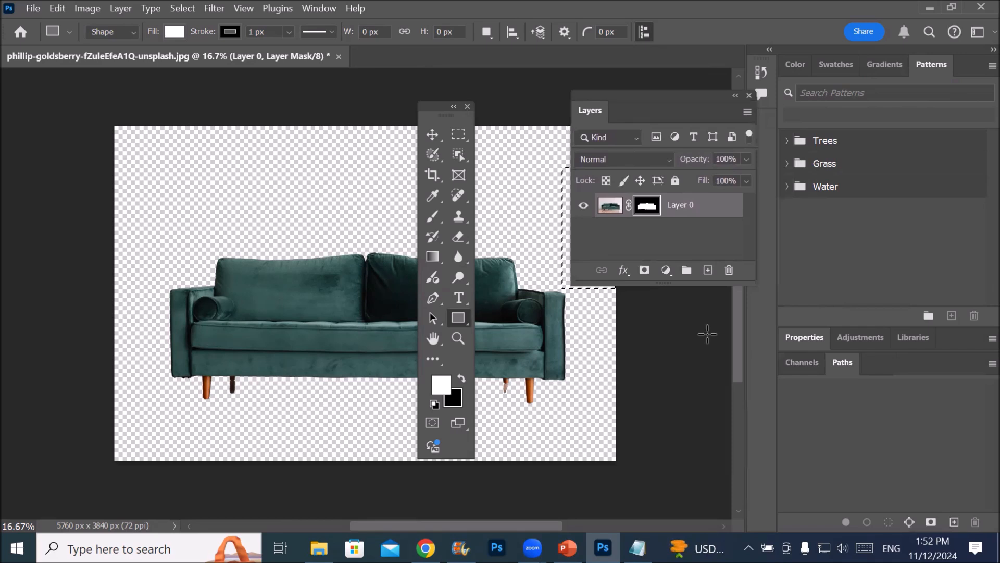
pyautogui.moveTo(789, 341); pyautogui.dragTo(121, 140)
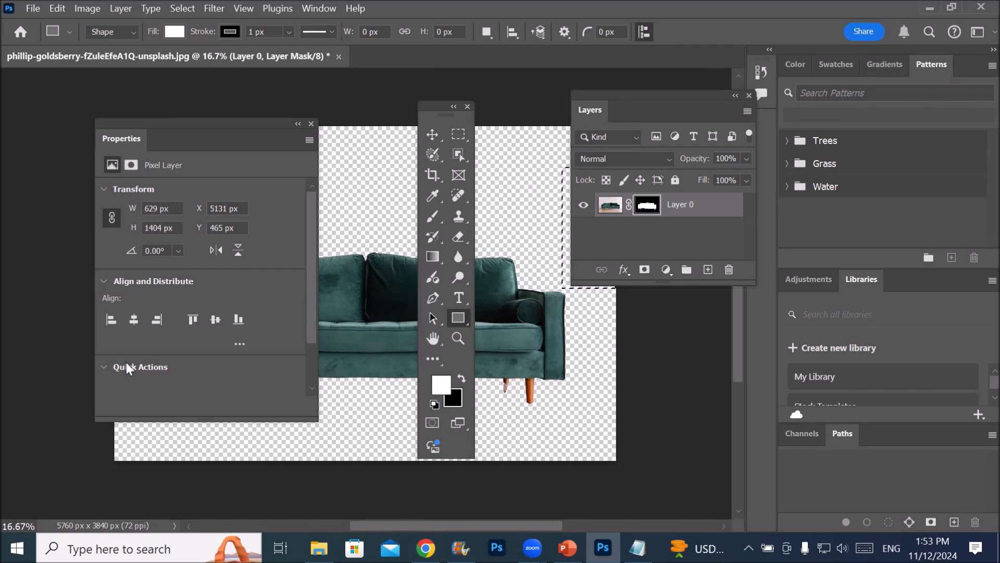
# Reset the Essentials workspace so the toolbar and the floating Layers and Properties panels return to their default places
pyautogui.click(309, 9)
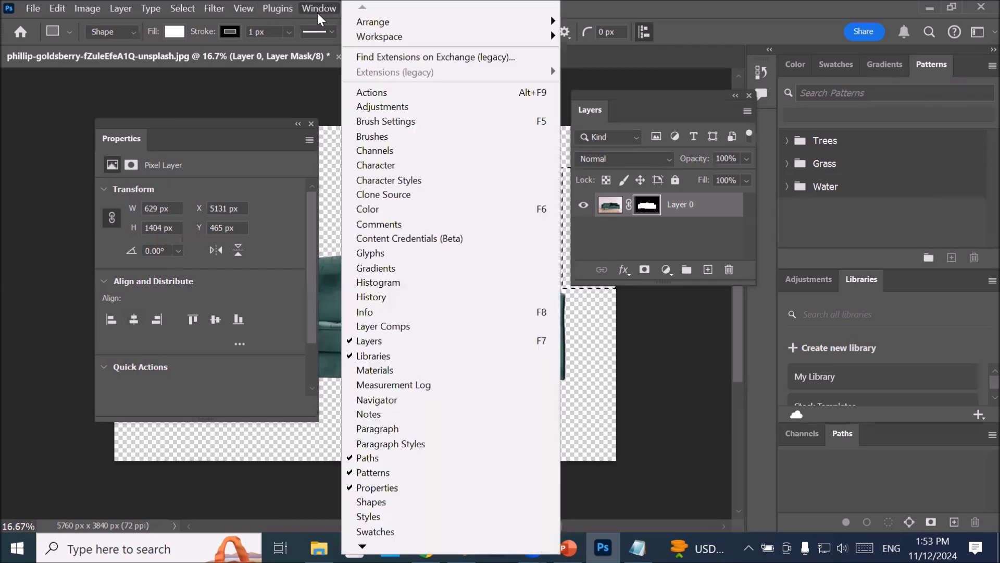
pyautogui.moveTo(407, 37)
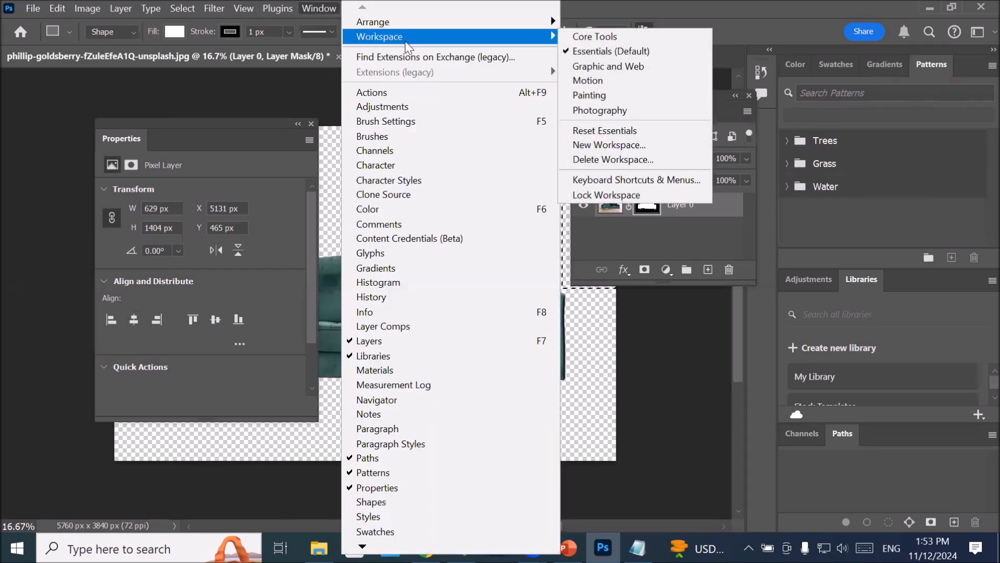
pyautogui.click(667, 134)
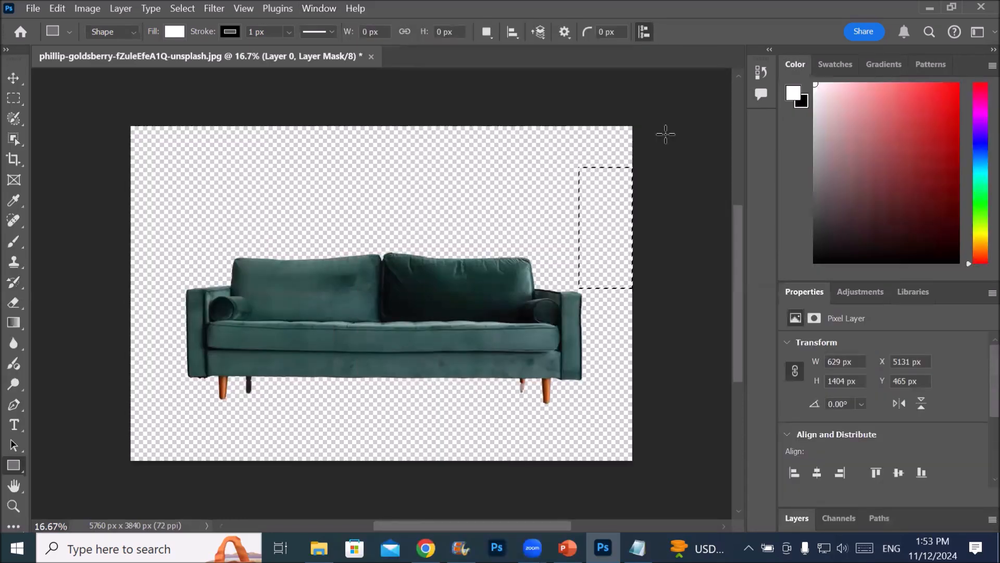
# Detach Layers, dock it in its own column beside the Color and Properties panels, and collapse it to an icon
pyautogui.moveTo(801, 519); pyautogui.dragTo(420, 172)
pyautogui.moveTo(422, 181); pyautogui.dragTo(431, 339)
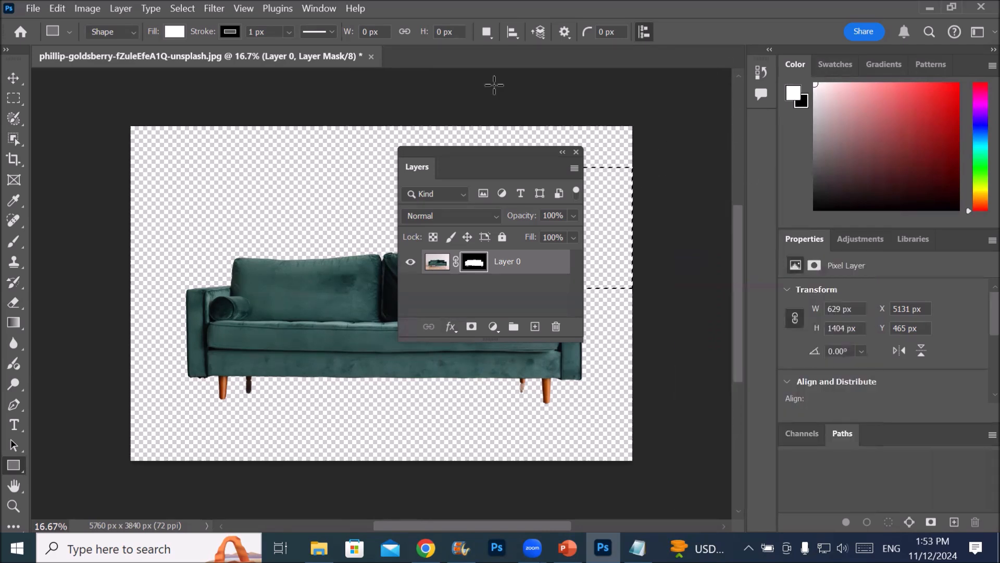
pyautogui.moveTo(446, 156); pyautogui.dragTo(781, 117)
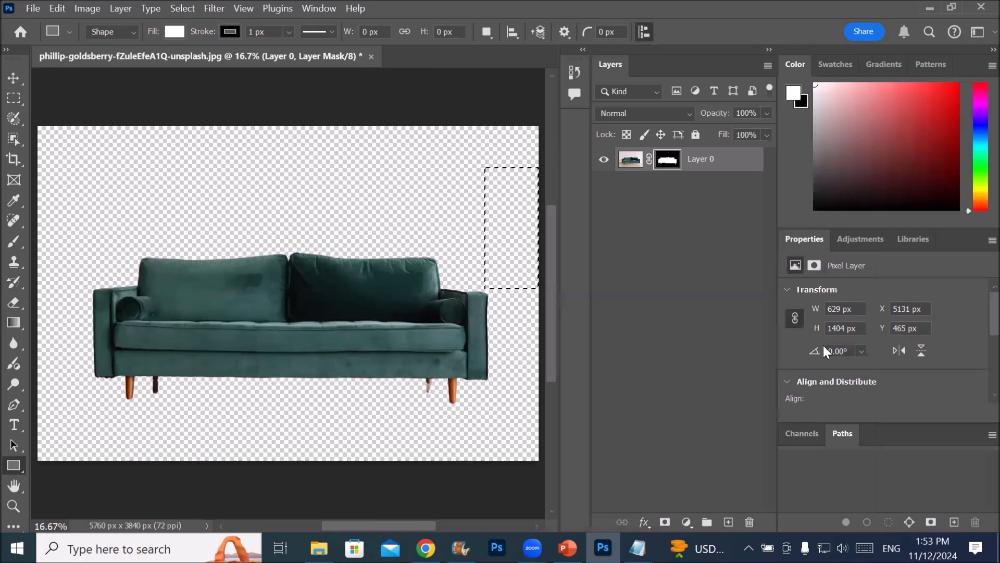
pyautogui.click(770, 50)
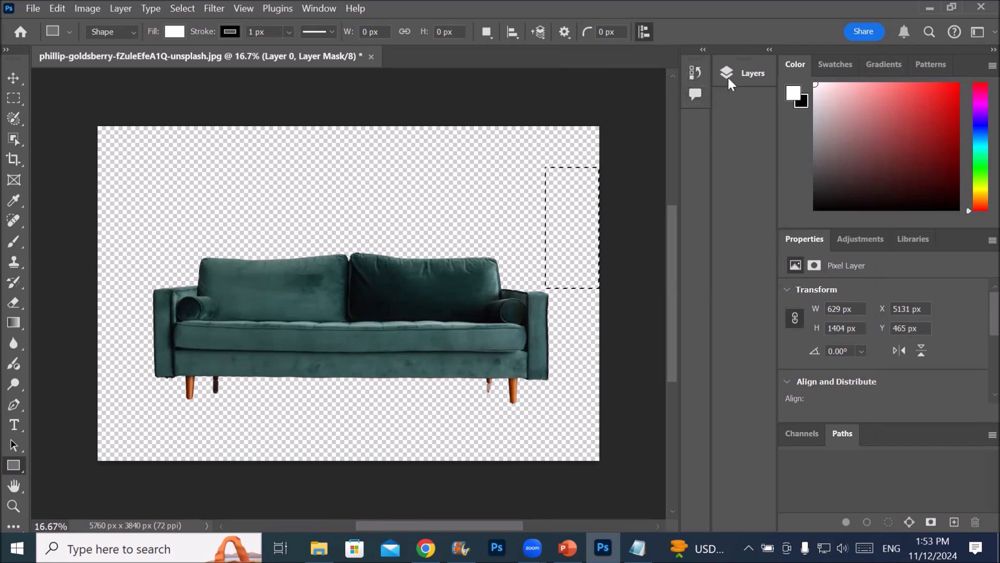
pyautogui.moveTo(738, 75)
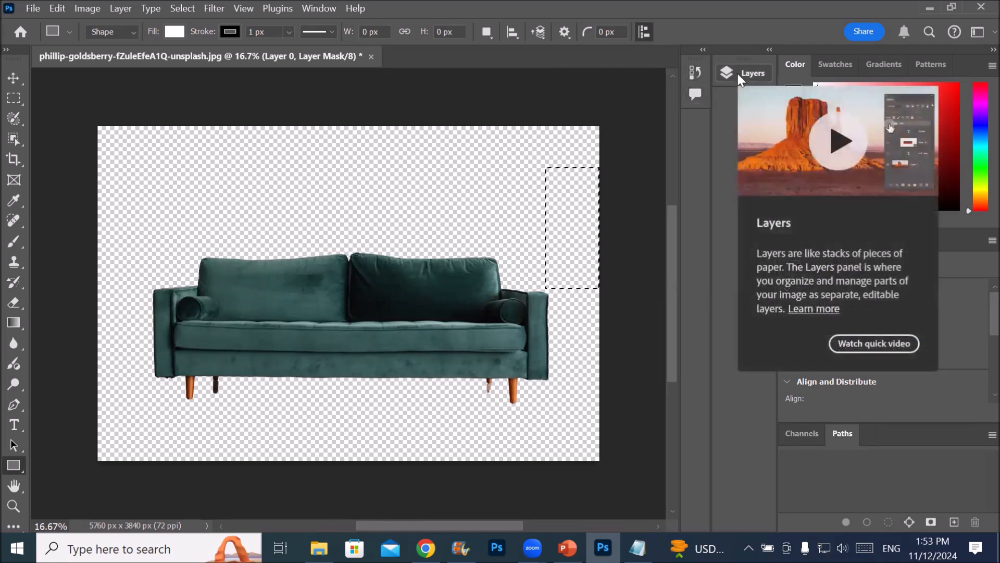
# Float the panel dock over the picture and place Layers as the first tab in the Color group
pyautogui.moveTo(743, 51); pyautogui.dragTo(627, 92)
pyautogui.click(358, 155)
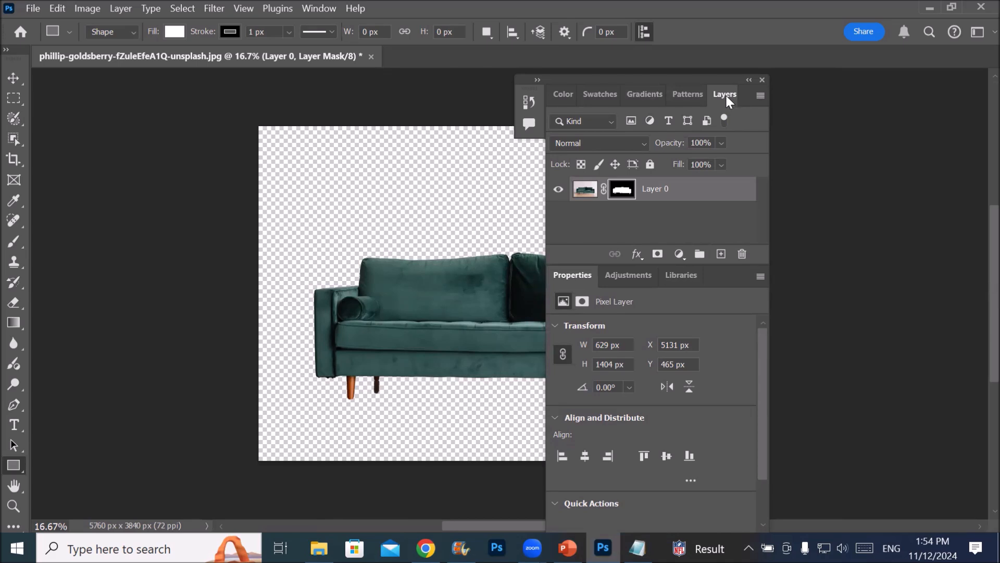
pyautogui.moveTo(725, 96); pyautogui.dragTo(566, 97)
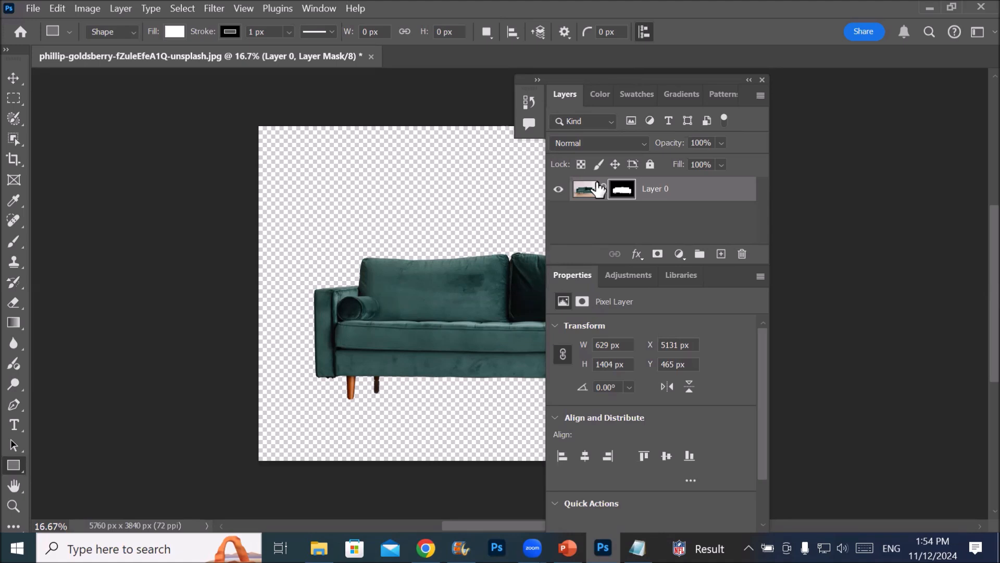
# Reset the Essentials workspace to return the floating panel dock and the Layers panel to their default places
pyautogui.click(327, 7)
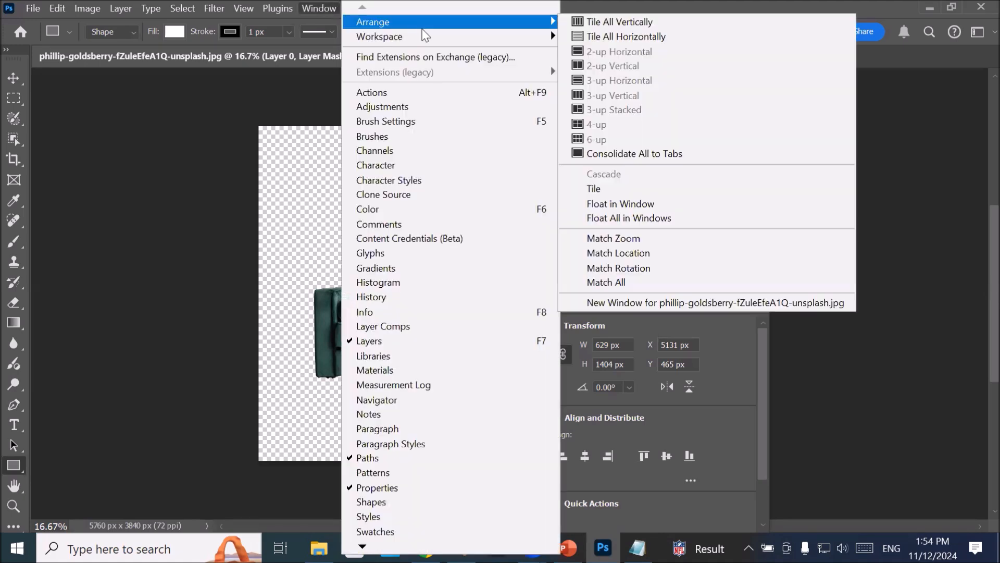
pyautogui.moveTo(417, 46)
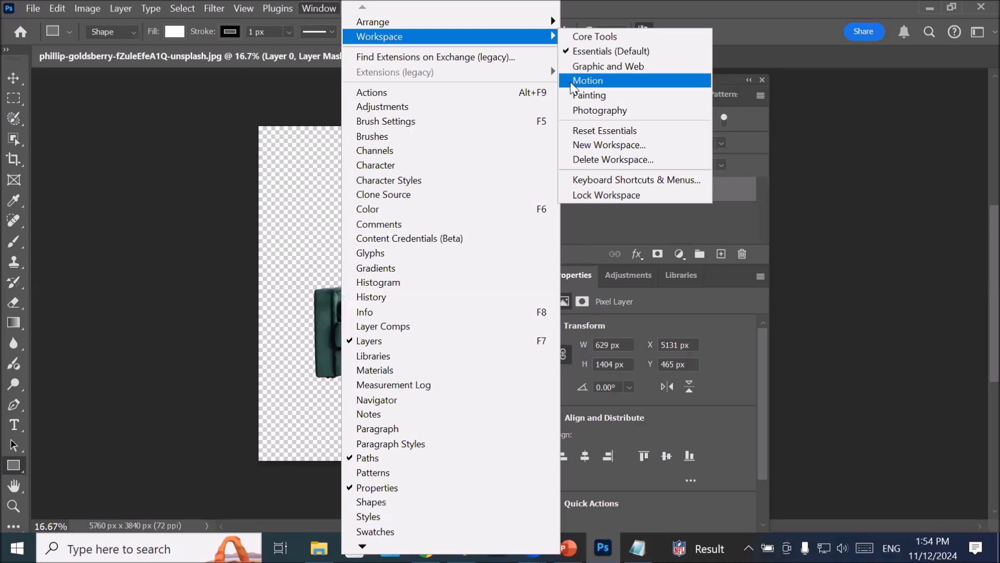
pyautogui.click(666, 131)
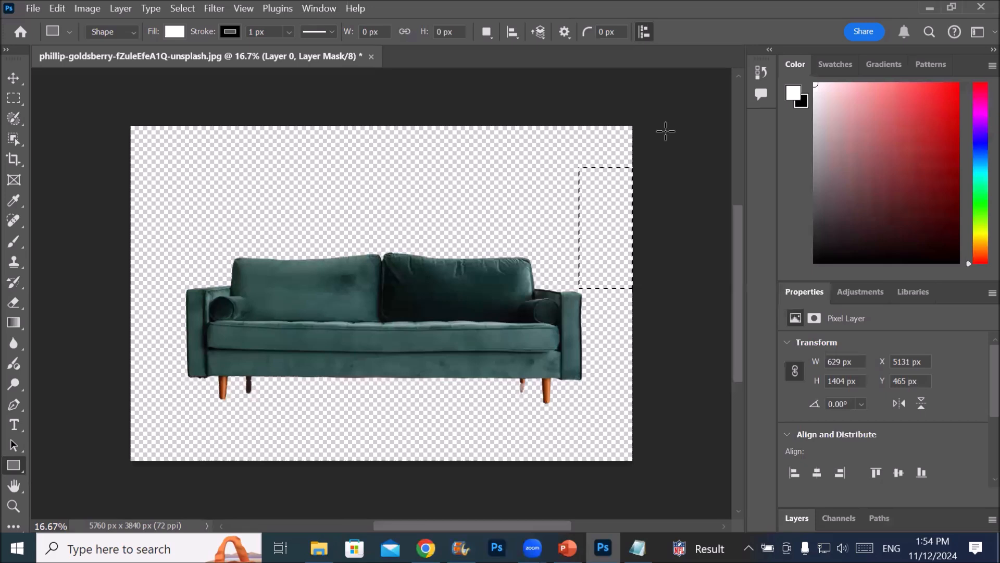
# Look through the Layers, Channels and Paths panels in turn, and expand the Properties panel again
pyautogui.click(800, 519)
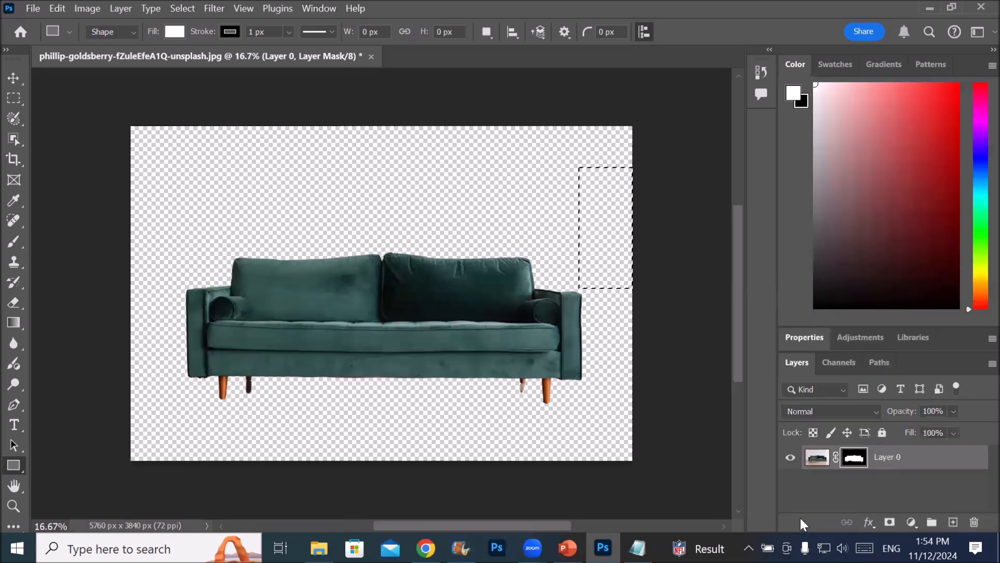
pyautogui.click(840, 364)
pyautogui.click(881, 361)
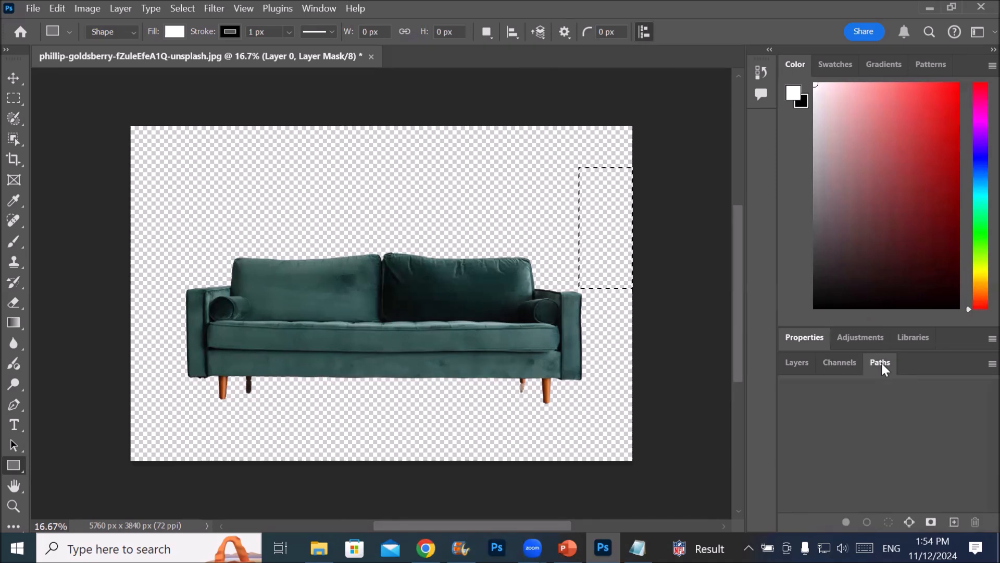
pyautogui.click(789, 365)
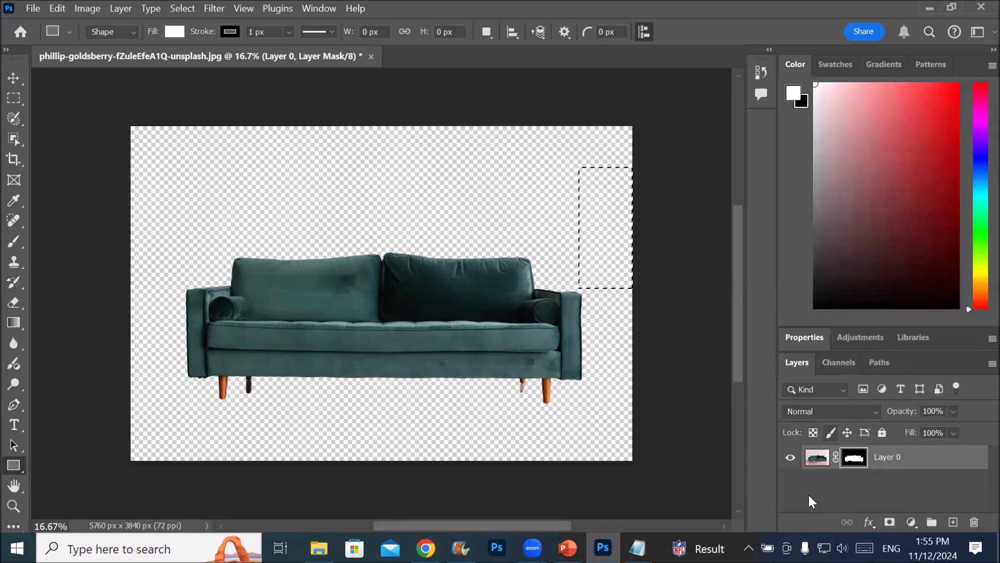
pyautogui.click(801, 341)
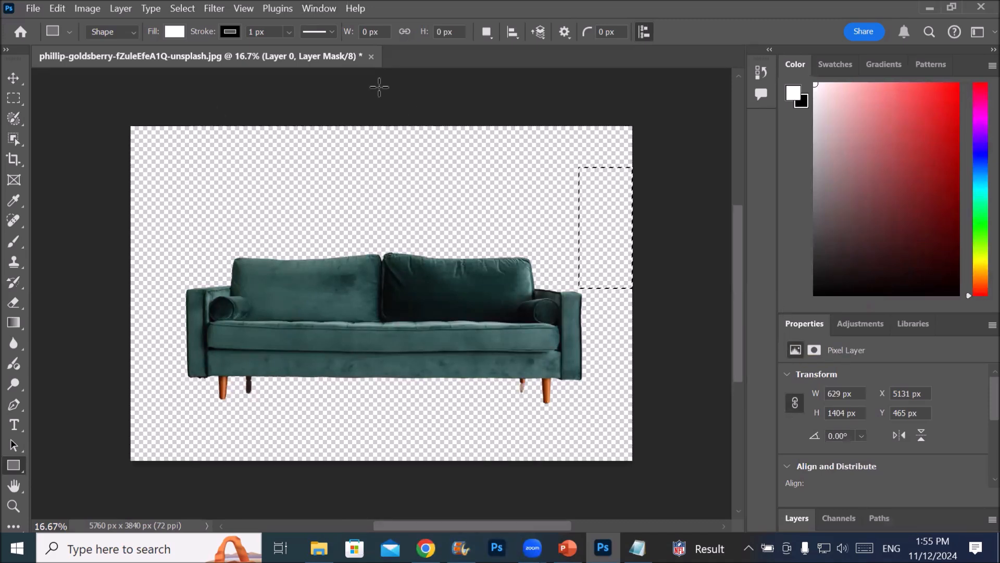
# Close the green sofa picture without saving its changes and dismiss the What's new overlay
pyautogui.click(371, 57)
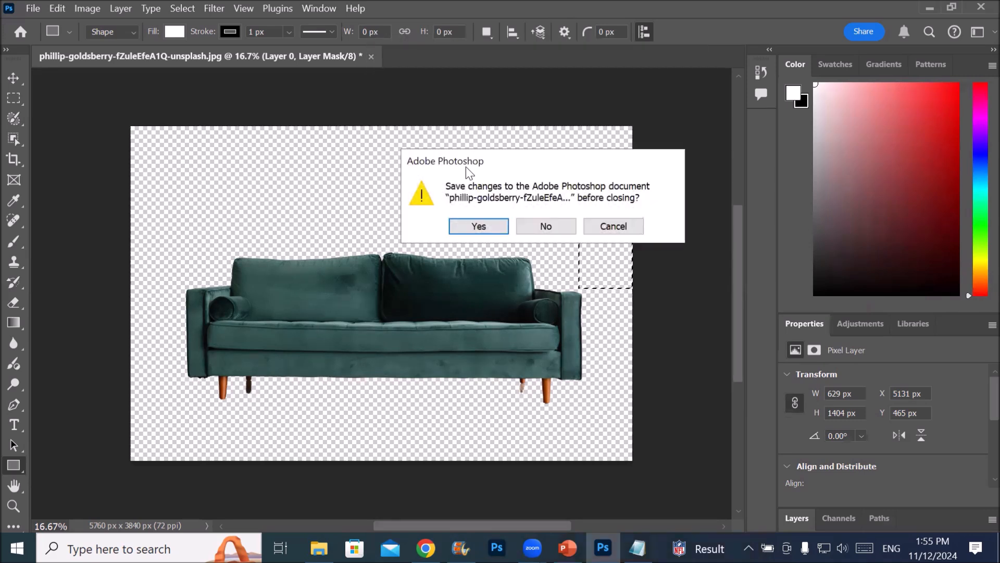
pyautogui.click(546, 227)
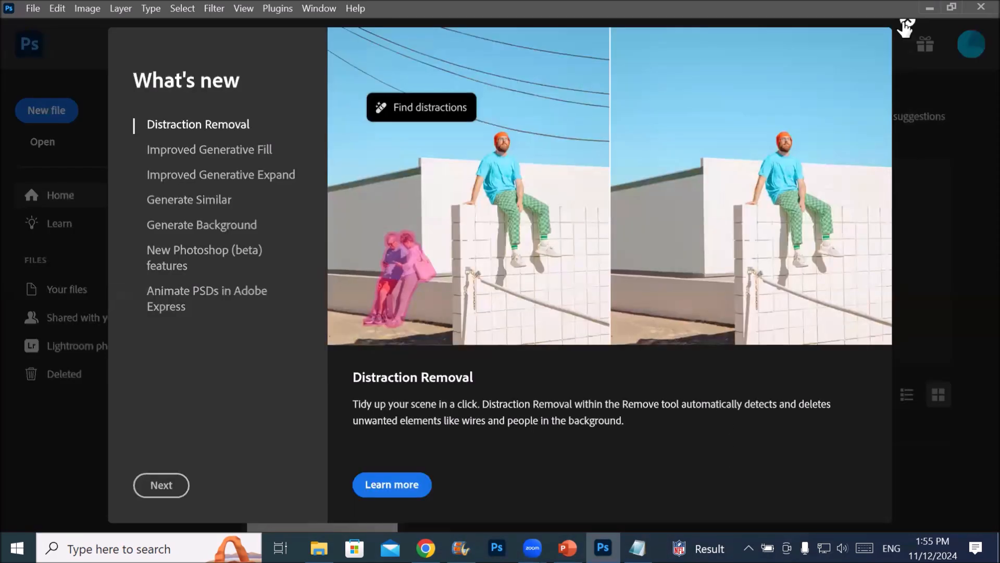
pyautogui.click(907, 22)
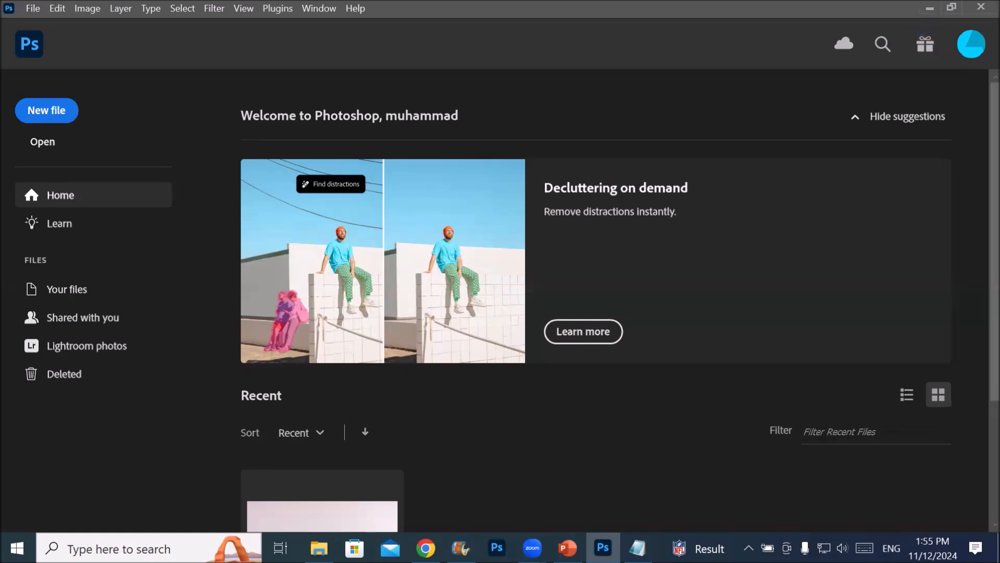
# Open the picture Ball pen on table from the Furniture folder in File Explorer as a Photoshop document
pyautogui.hotkey('alt', 'Tab')
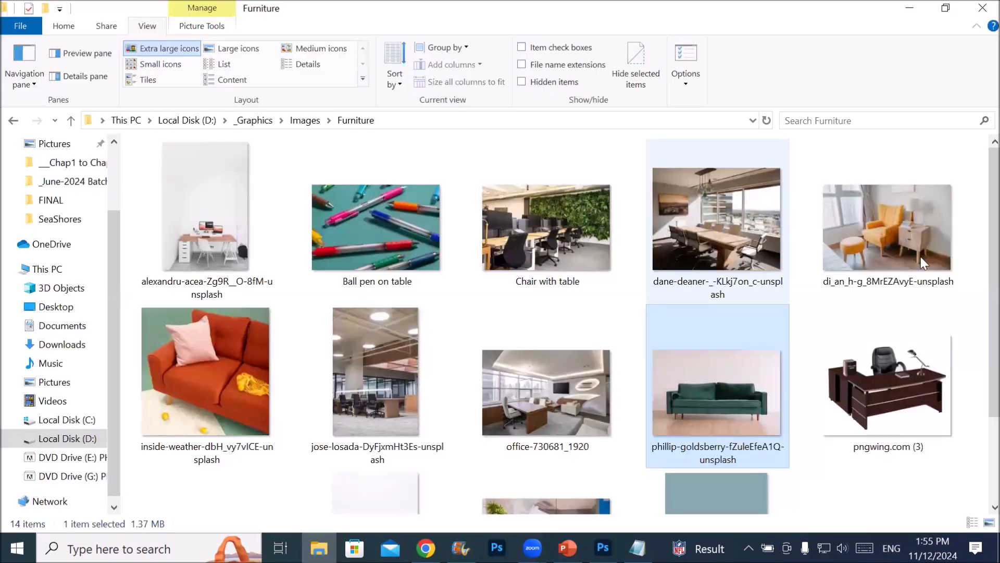
pyautogui.click(361, 223)
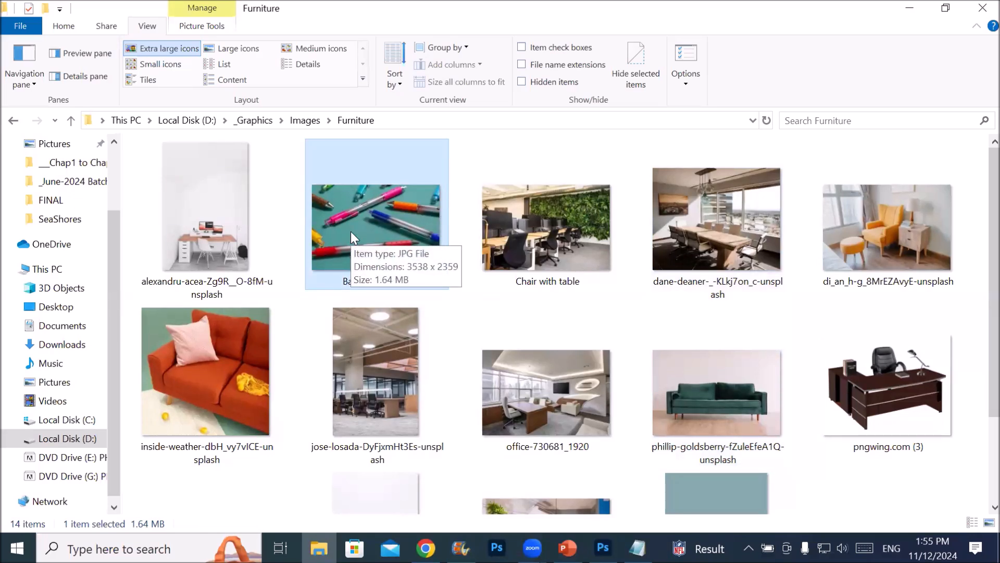
pyautogui.moveTo(351, 233); pyautogui.dragTo(535, 49)
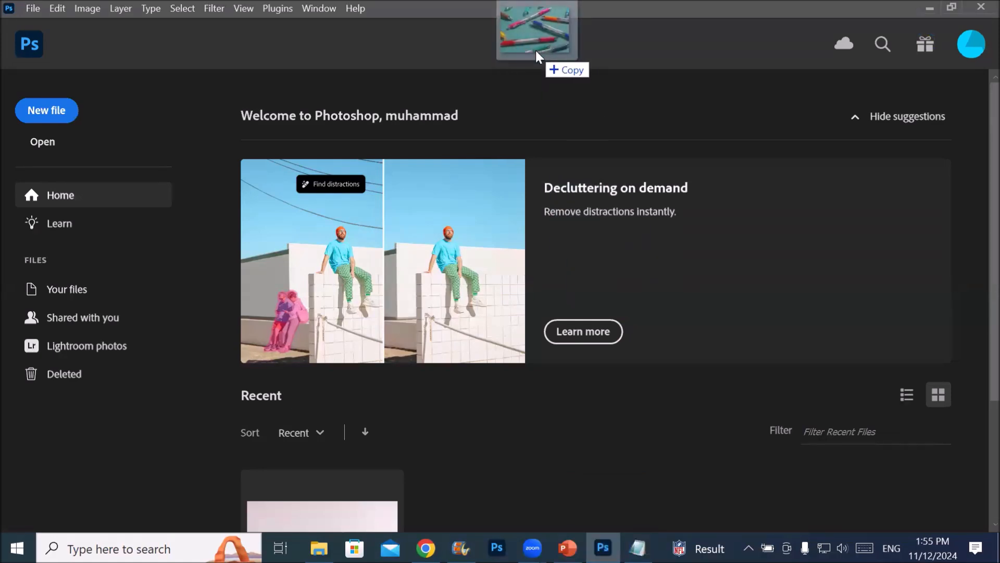
pyautogui.moveTo(535, 48); pyautogui.dragTo(499, 46)
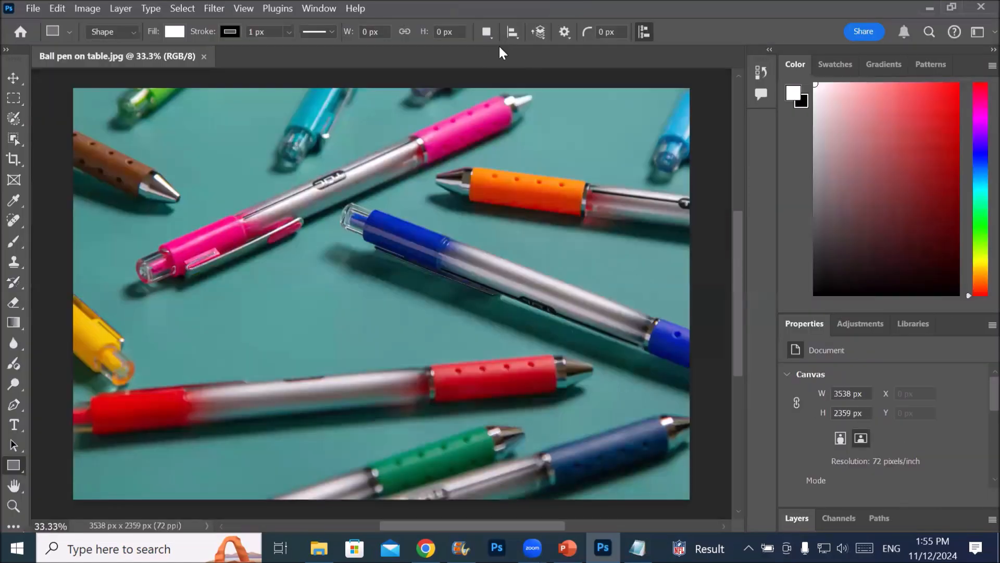
pyautogui.scroll(-3, 471, 168)
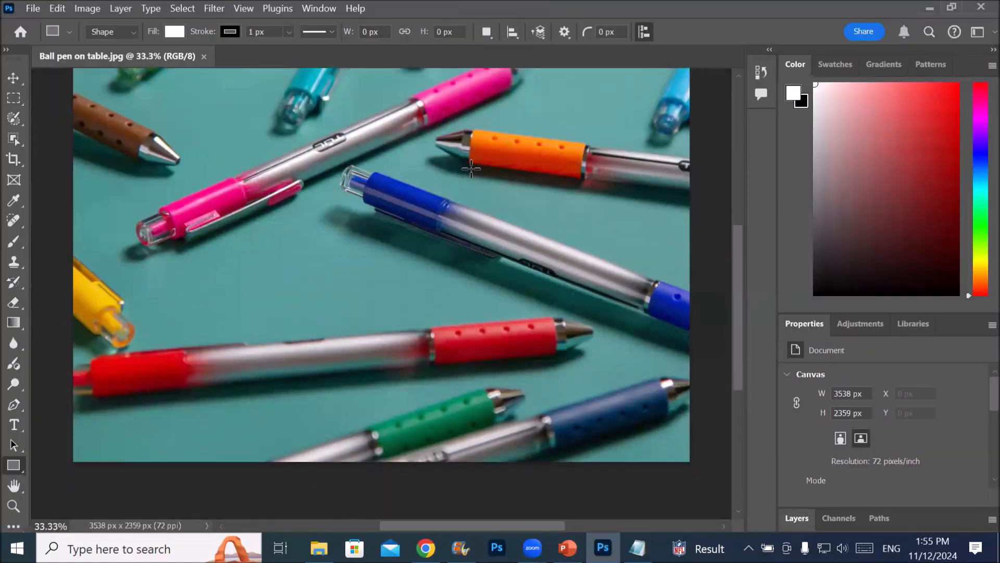
pyautogui.scroll(2, 471, 167)
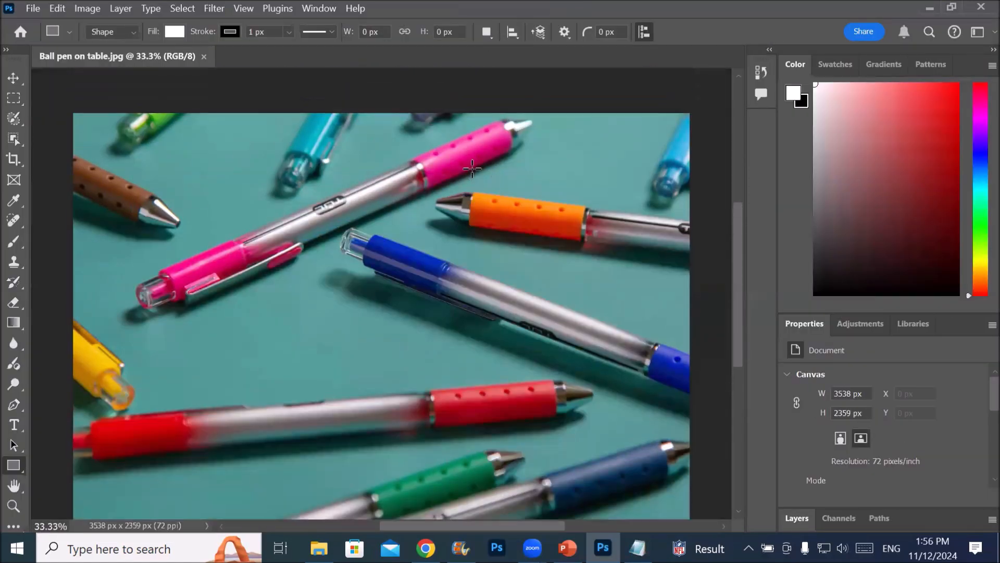
# Float a taller Layers panel over the pen picture's right side and a two-column toolbar over its left side
pyautogui.moveTo(802, 518); pyautogui.dragTo(510, 214)
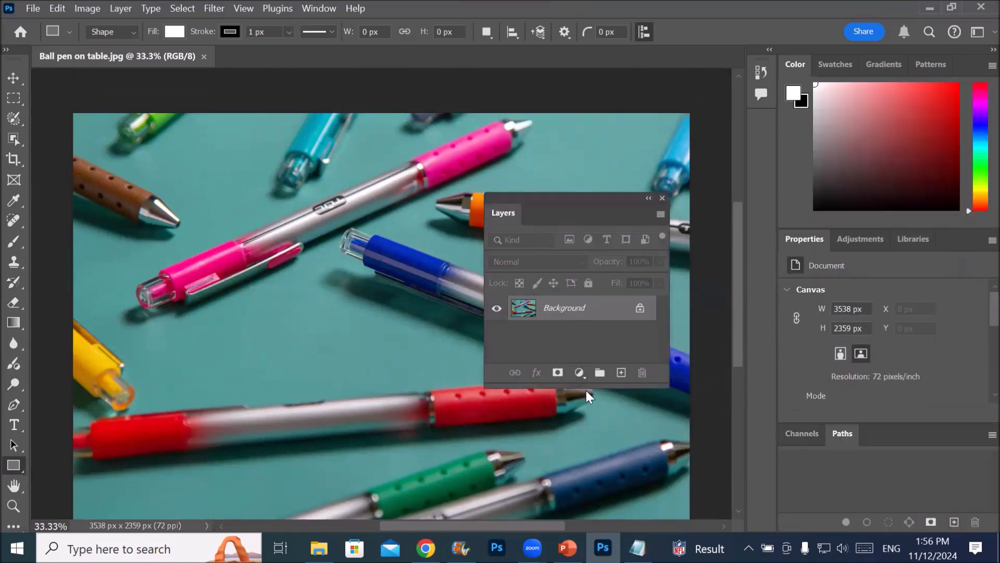
pyautogui.moveTo(588, 390); pyautogui.dragTo(607, 462)
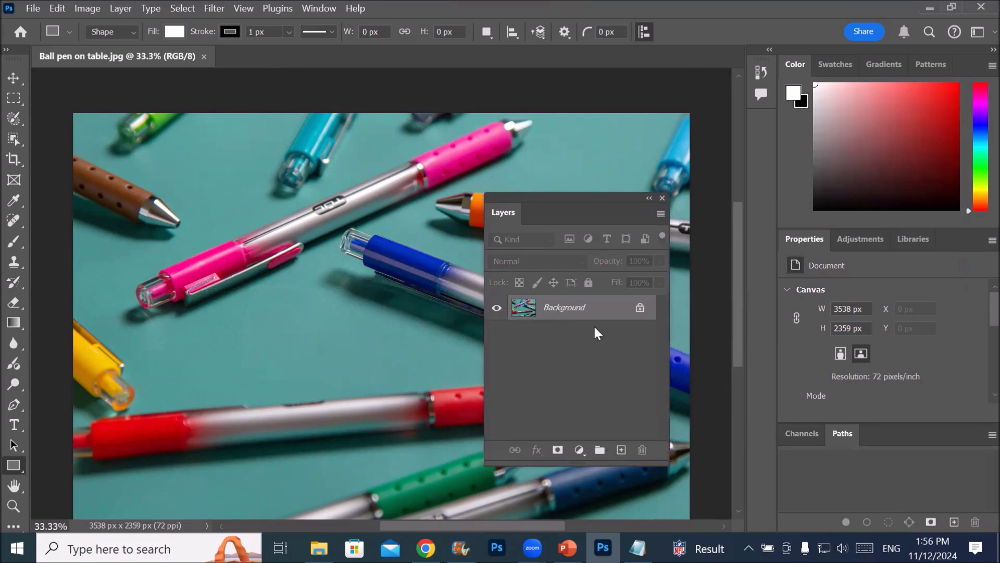
pyautogui.moveTo(542, 204); pyautogui.dragTo(578, 166)
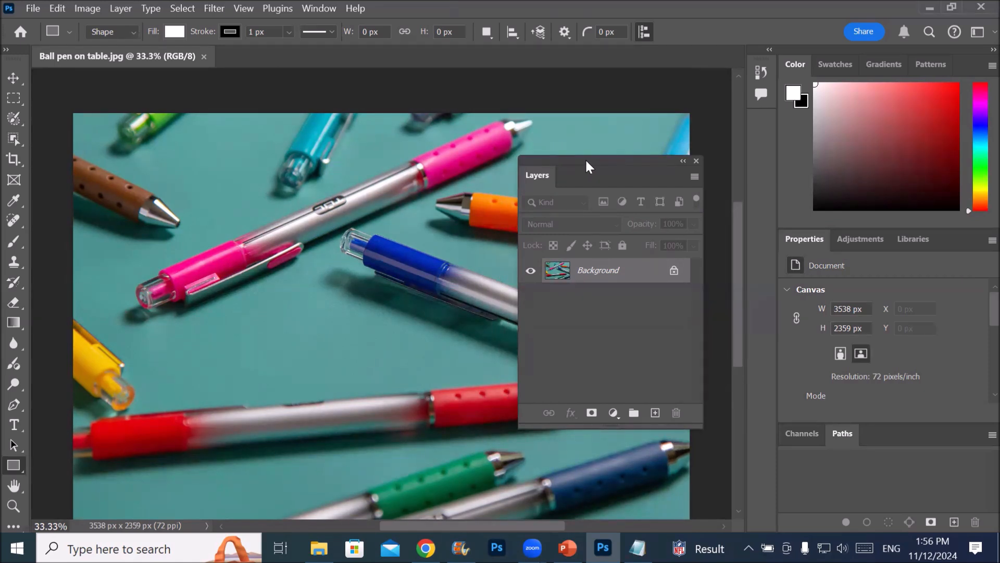
pyautogui.click(7, 50)
pyautogui.moveTo(29, 52); pyautogui.dragTo(168, 99)
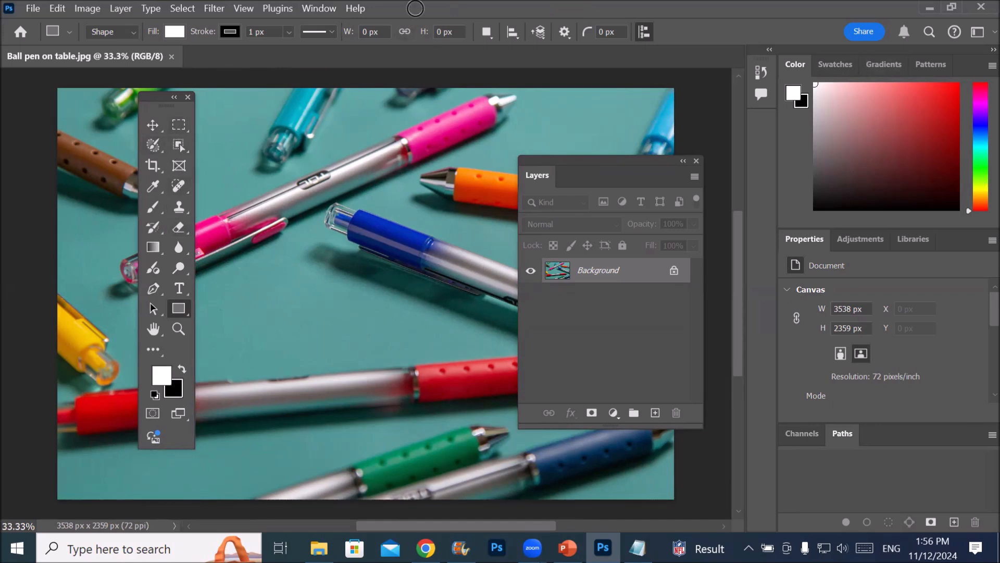
# Show the Contextual Task Bar and place it across the top of the picture, above the slightly lowered Layers panel
pyautogui.click(311, 7)
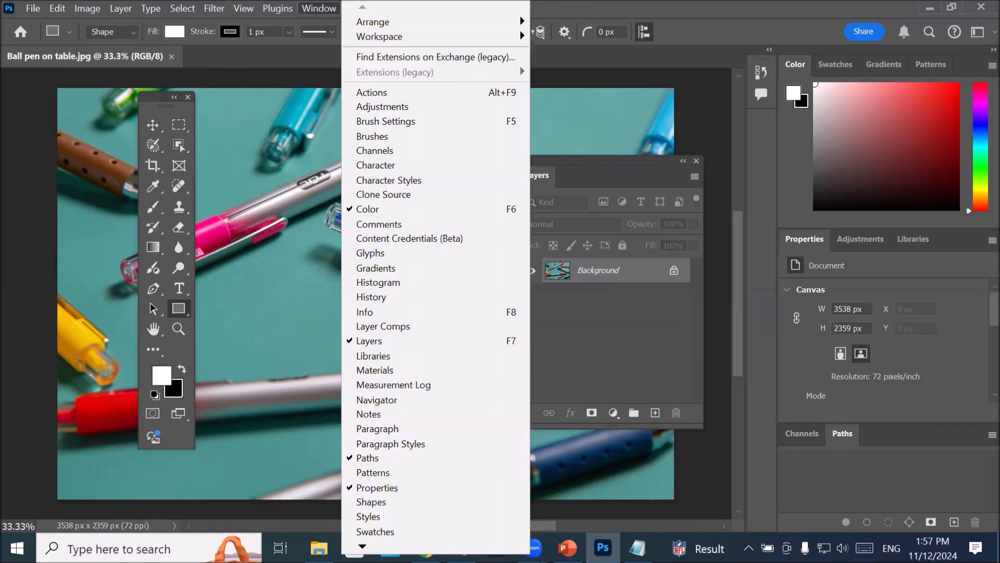
pyautogui.moveTo(363, 546)
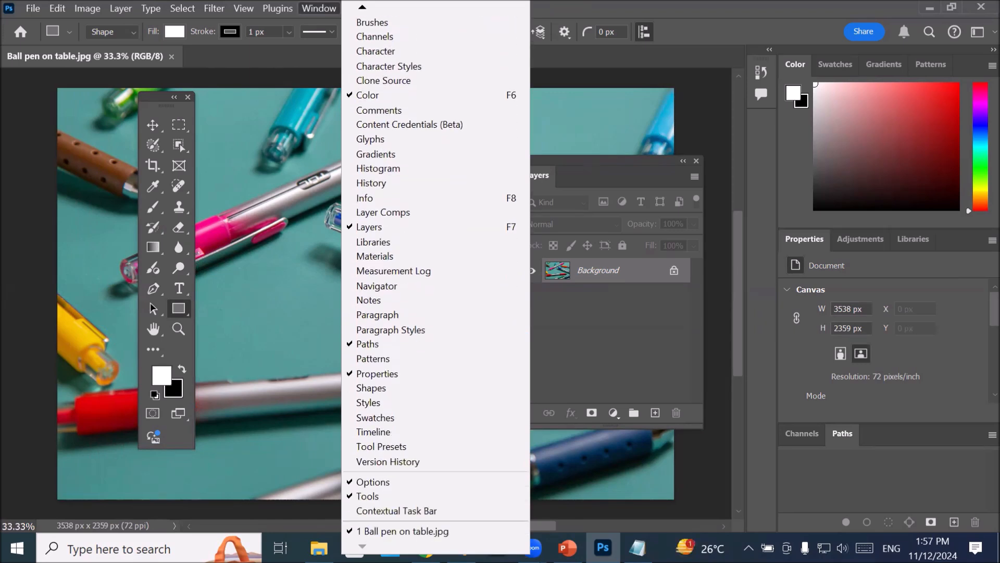
pyautogui.click(462, 511)
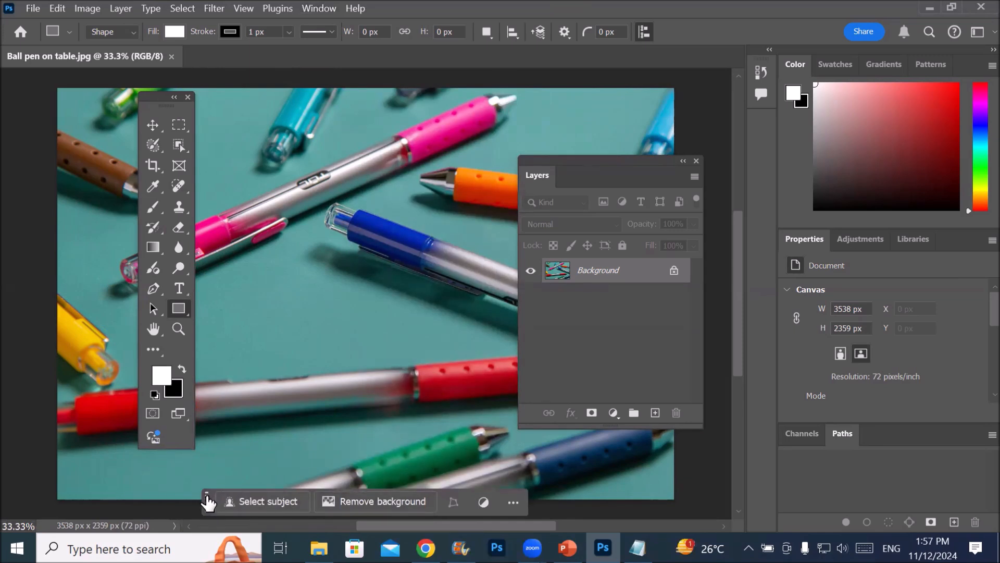
pyautogui.moveTo(207, 501); pyautogui.dragTo(226, 125)
pyautogui.moveTo(609, 166); pyautogui.dragTo(611, 187)
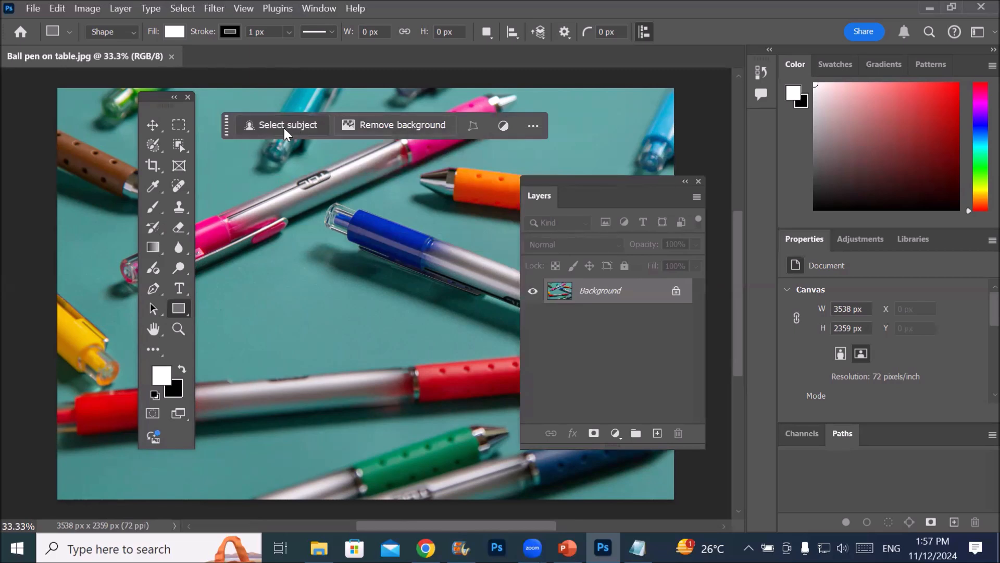
# Remove the background of the ball pen picture with the Contextual Task Bar's Remove background command
pyautogui.click(412, 124)
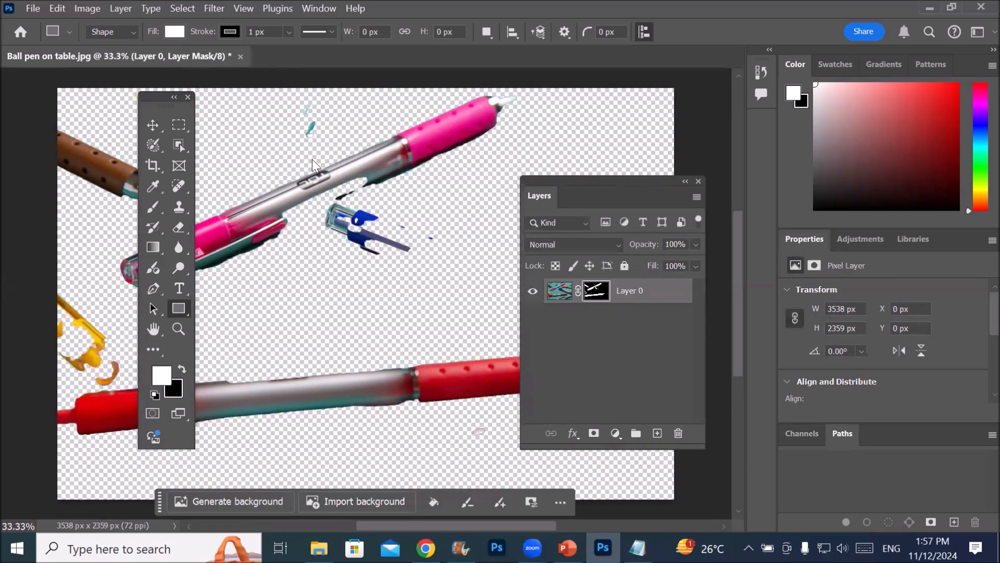
pyautogui.scroll(-5, 311, 159)
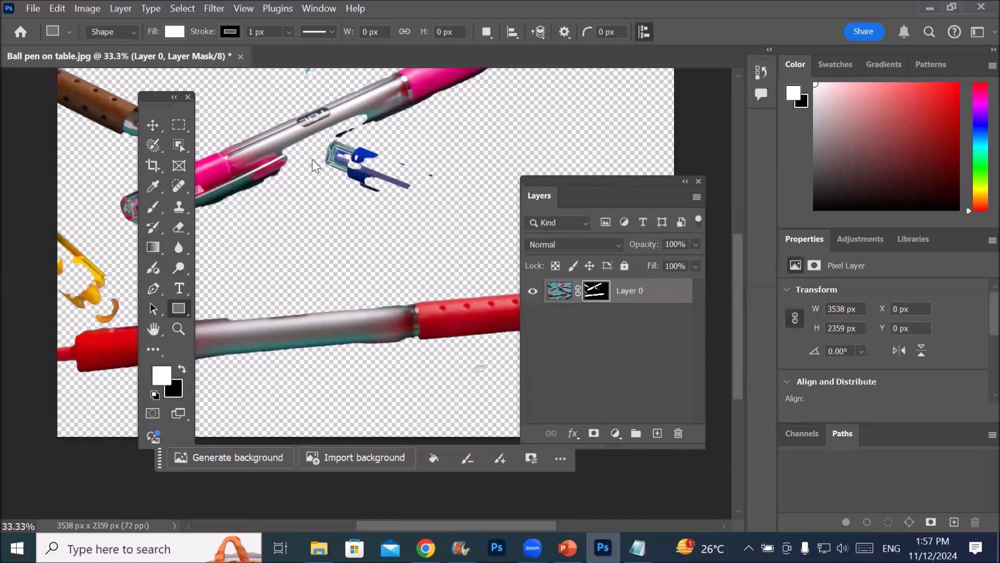
pyautogui.scroll(5, 312, 159)
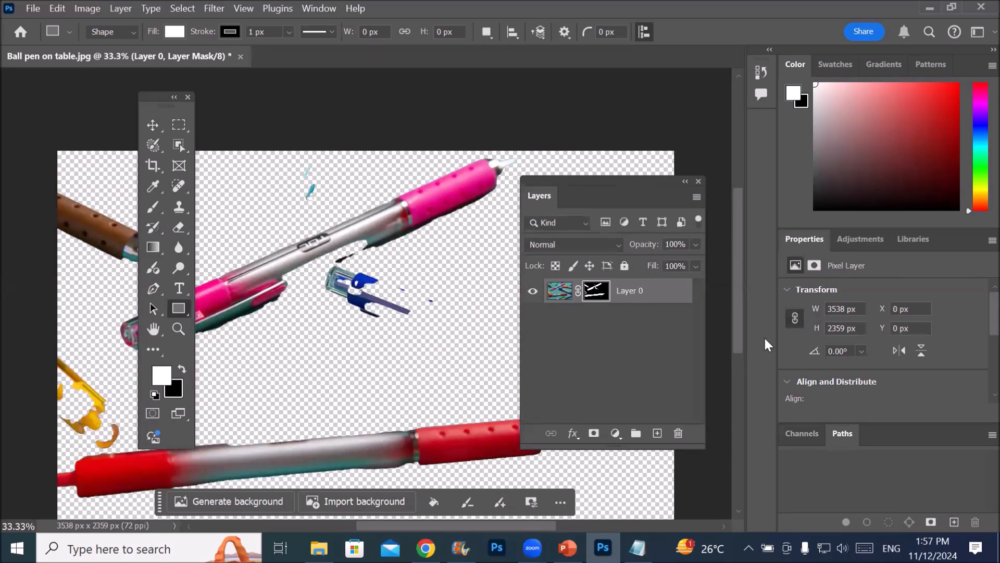
# Open the red sofa picture inside-weather-dbH_vy7vICE-unsplash from the Furniture folder as a separate document in Photoshop
pyautogui.hotkey('alt', 'Tab')
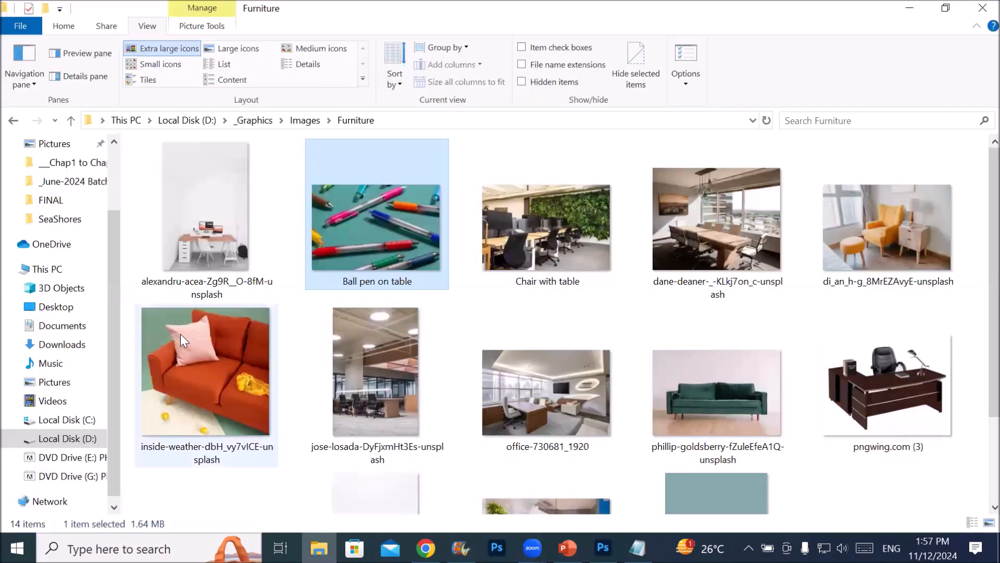
pyautogui.moveTo(179, 333); pyautogui.dragTo(413, 64)
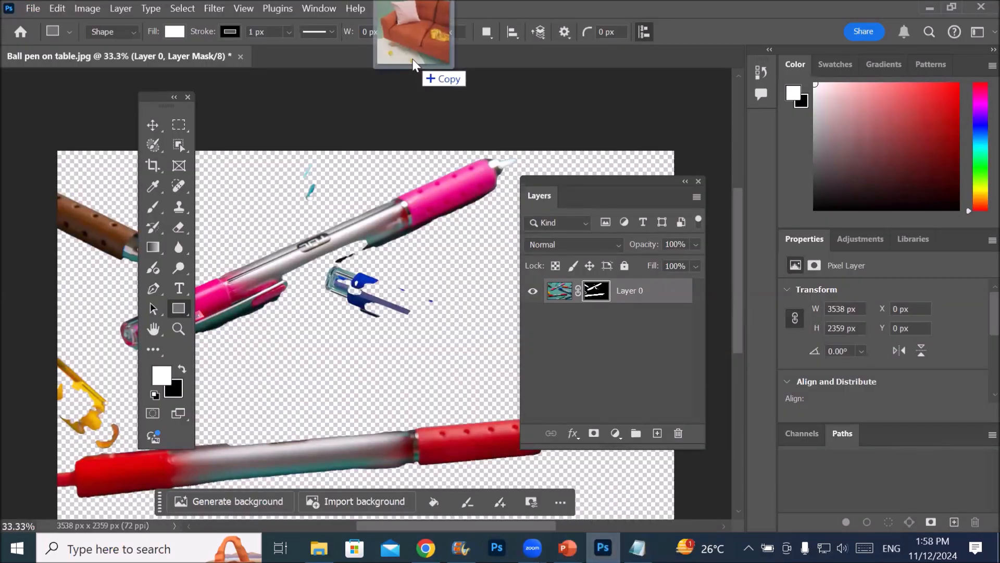
pyautogui.moveTo(414, 64); pyautogui.dragTo(414, 57)
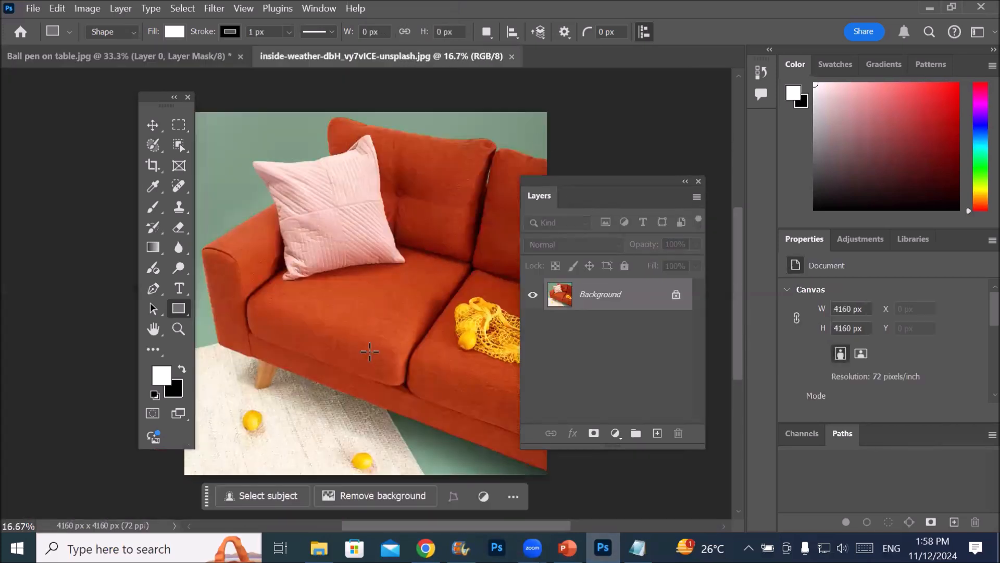
# Try Remove background on the red sofa picture from the relocated Contextual Task Bar, and undo the removal
pyautogui.moveTo(206, 495); pyautogui.dragTo(263, 136)
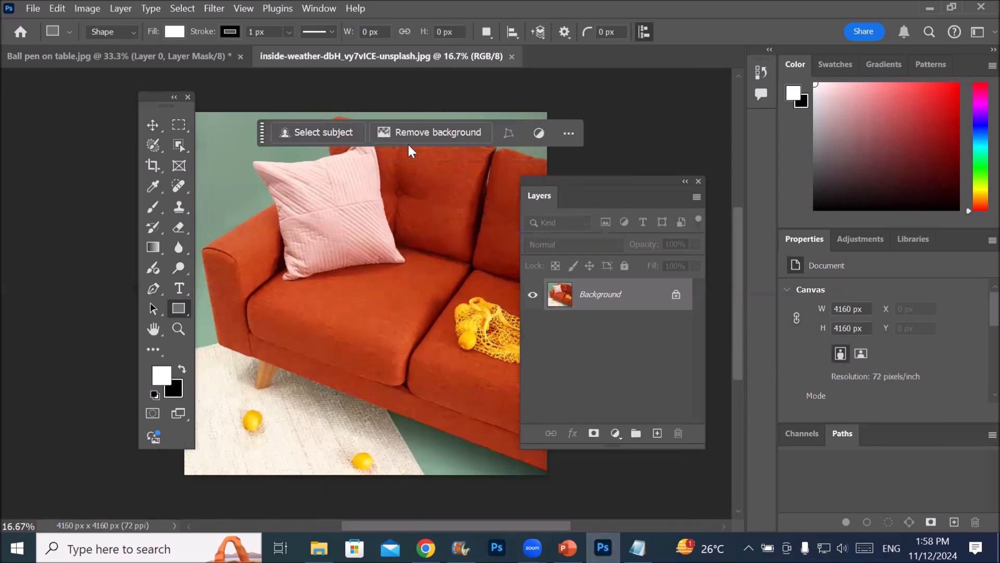
pyautogui.click(442, 133)
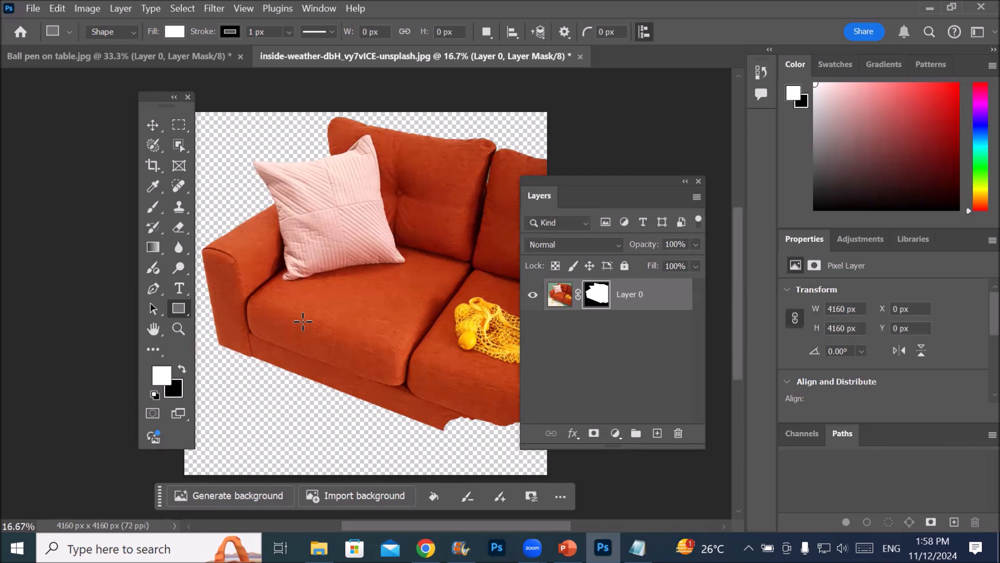
pyautogui.hotkey('ctrl', 'z')
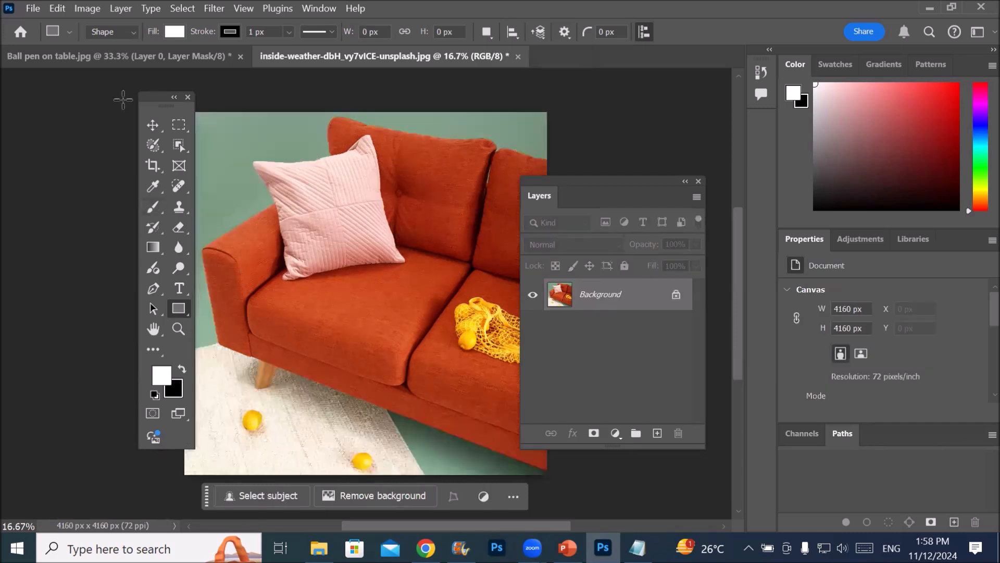
# Move the floating toolbar off the red sofa picture's left side and shift the Layers panel to its right edge
pyautogui.moveTo(142, 107); pyautogui.dragTo(81, 119)
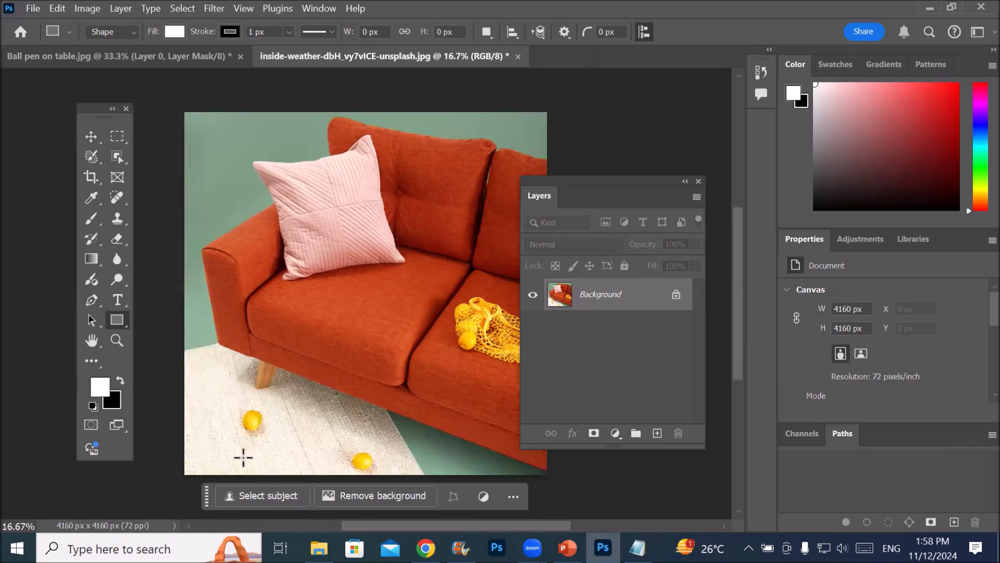
pyautogui.moveTo(608, 180); pyautogui.dragTo(639, 140)
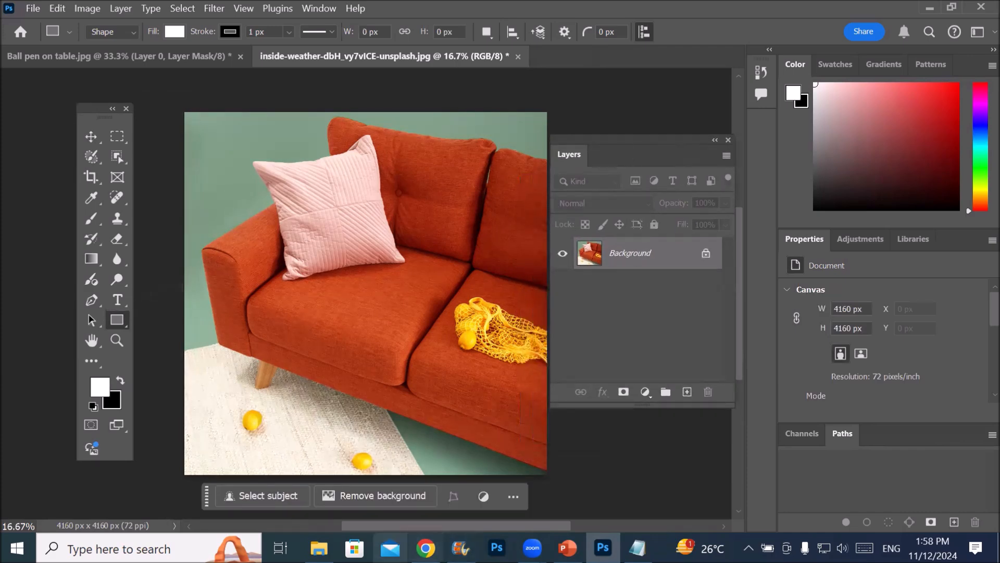
# Open the green sofa picture from the Furniture folder in File Explorer as a separate document in Photoshop
pyautogui.click(318, 548)
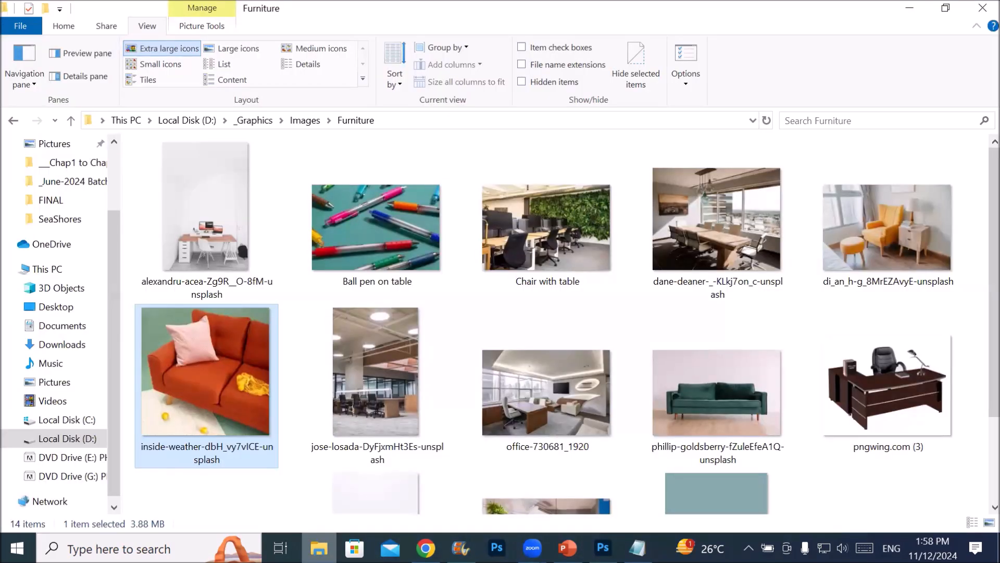
pyautogui.moveTo(681, 382); pyautogui.dragTo(581, 55)
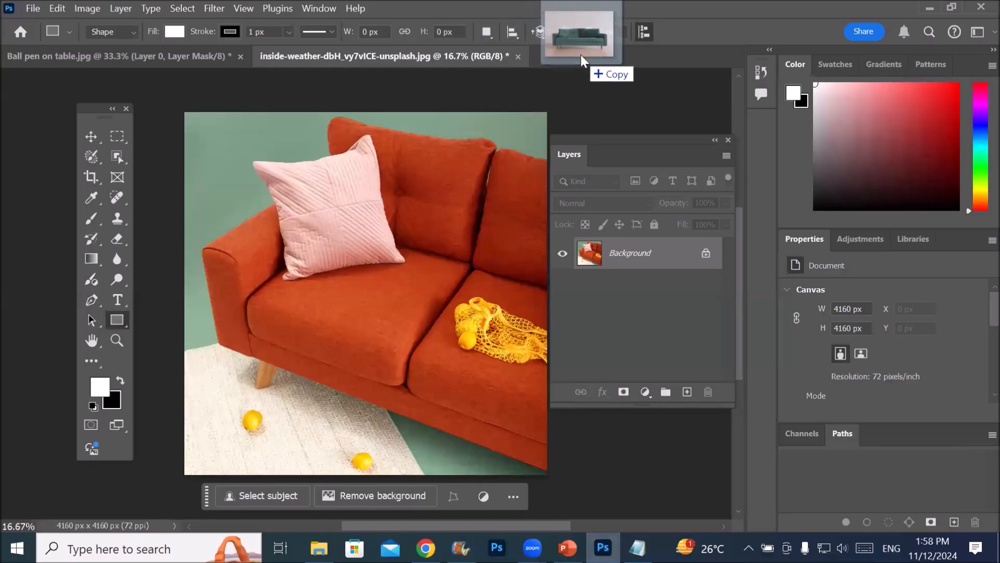
pyautogui.moveTo(580, 55); pyautogui.dragTo(580, 55)
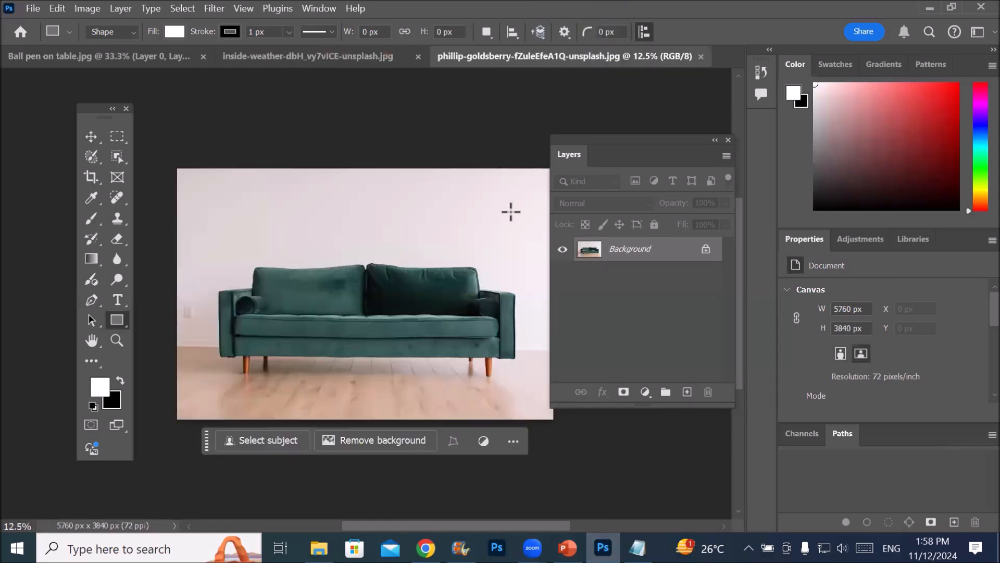
# Remove the background of the green sofa picture with the Contextual Task Bar's Remove background command
pyautogui.click(374, 442)
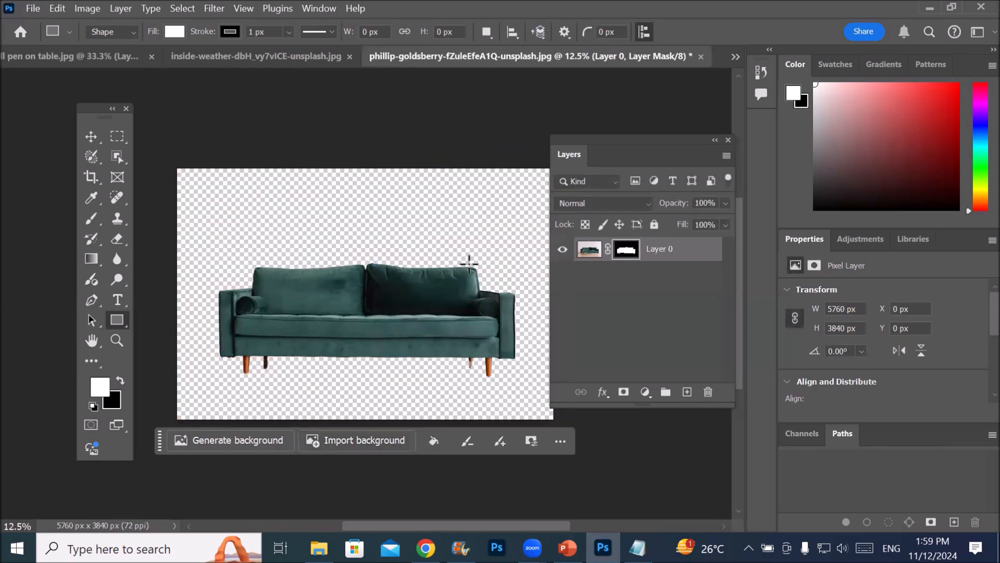
pyautogui.scroll(1, 541, 292)
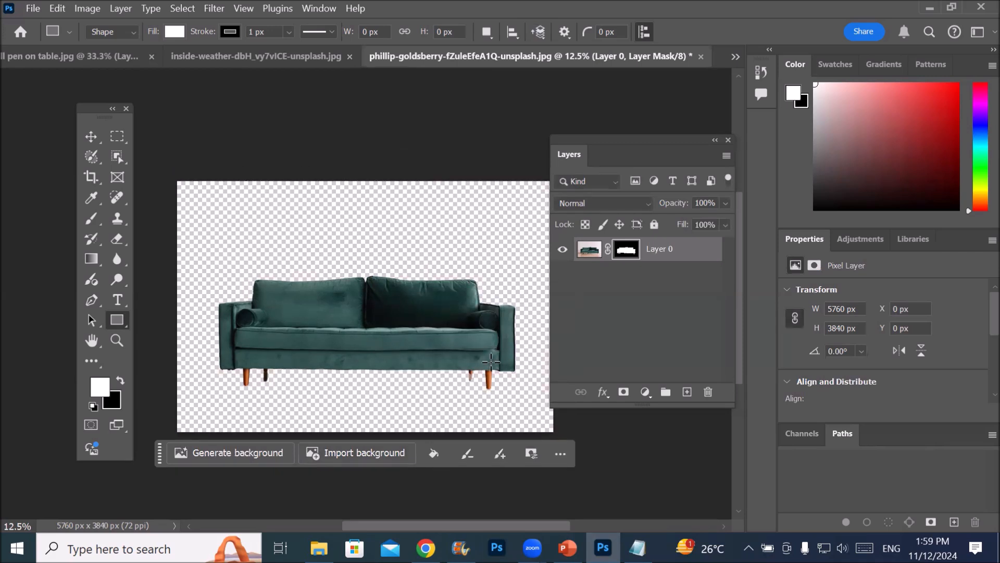
pyautogui.scroll(-1, 466, 345)
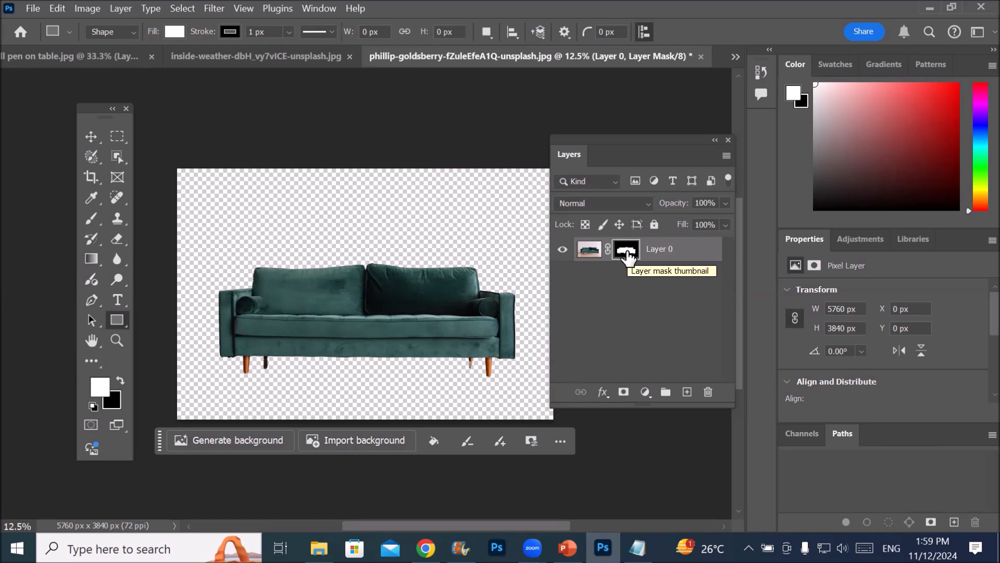
# Shift the floating Layers panel slightly upward and switch Layer 0's active target between its layer mask and its image thumbnail
pyautogui.click(628, 255)
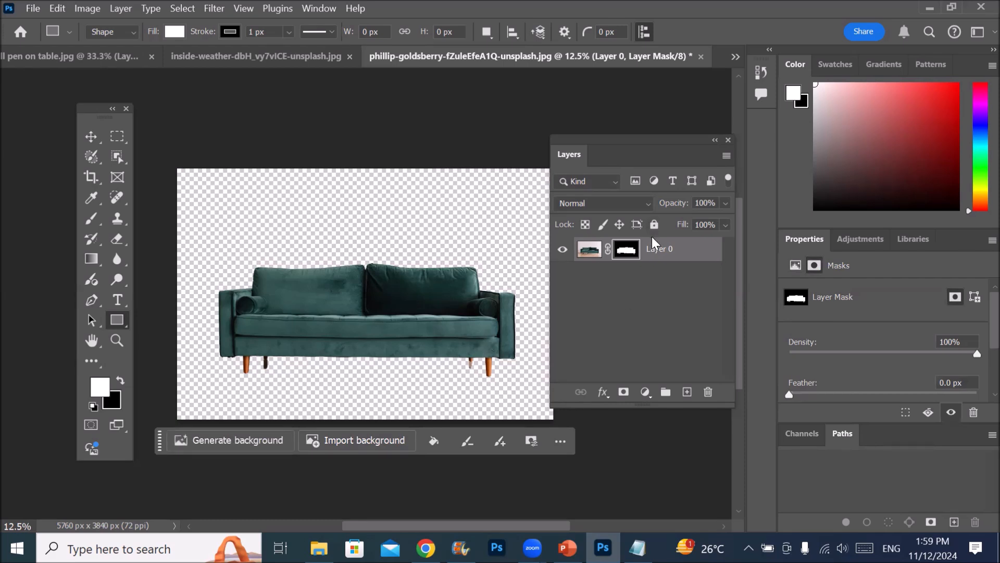
pyautogui.click(619, 345)
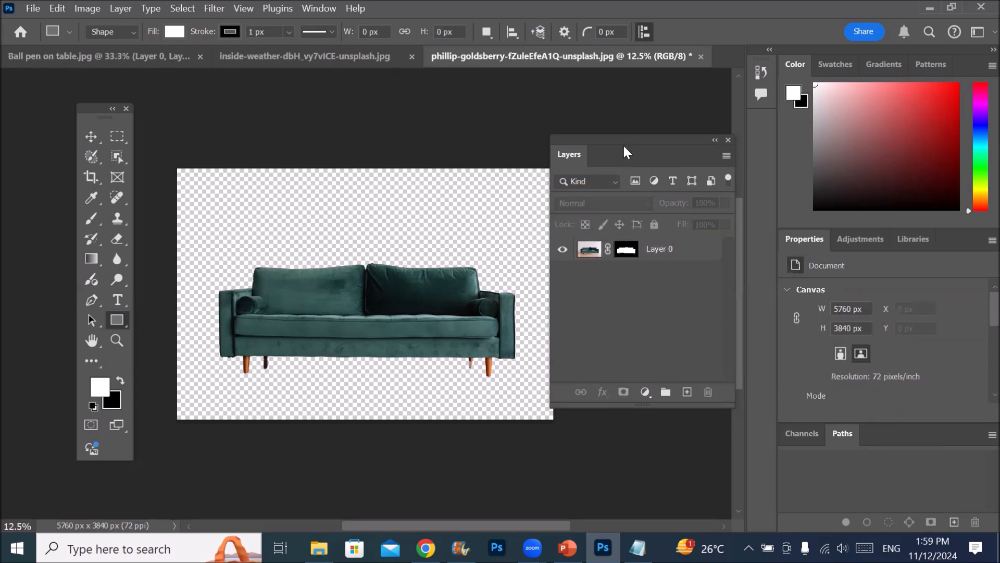
pyautogui.moveTo(624, 143); pyautogui.dragTo(630, 114)
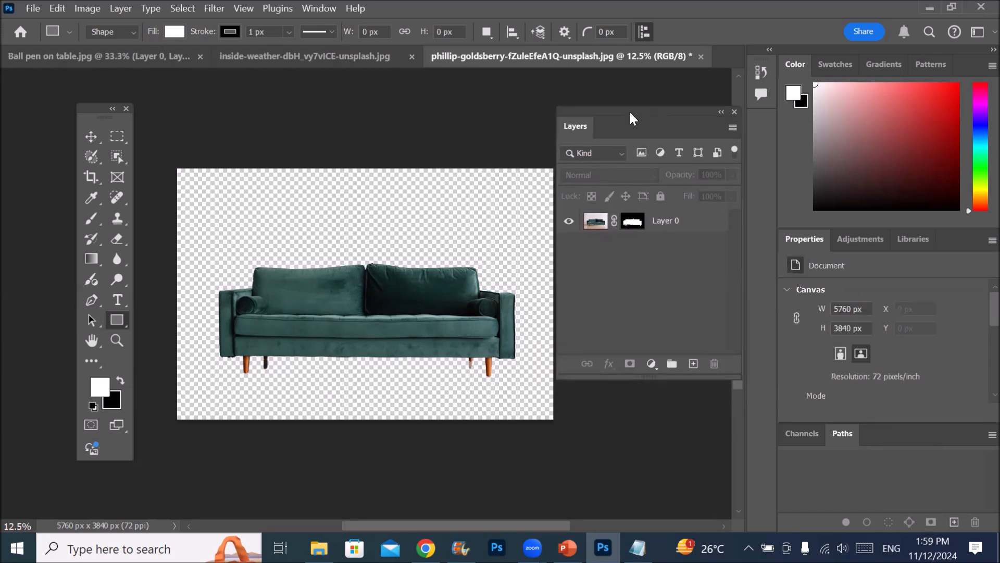
pyautogui.click(635, 224)
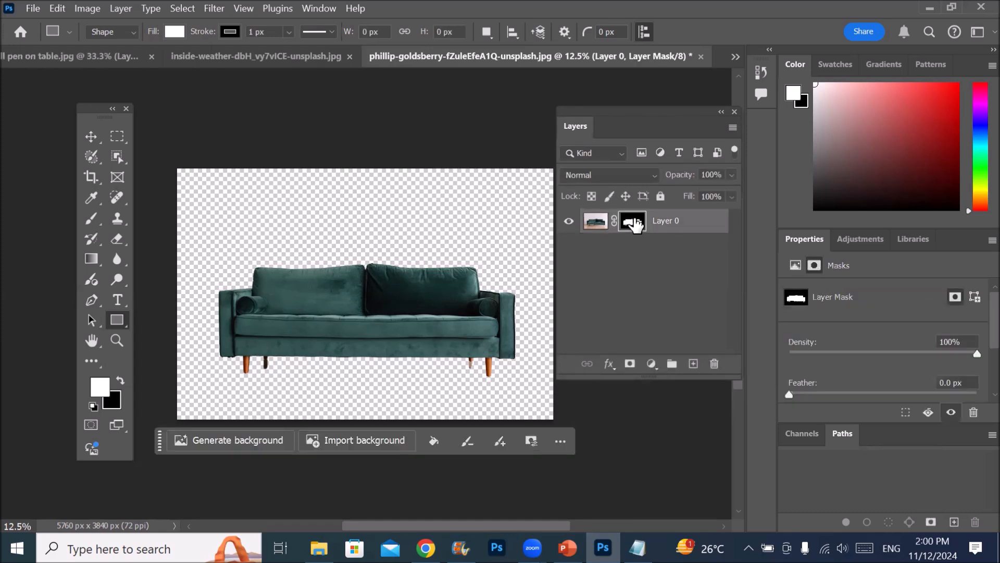
pyautogui.click(596, 221)
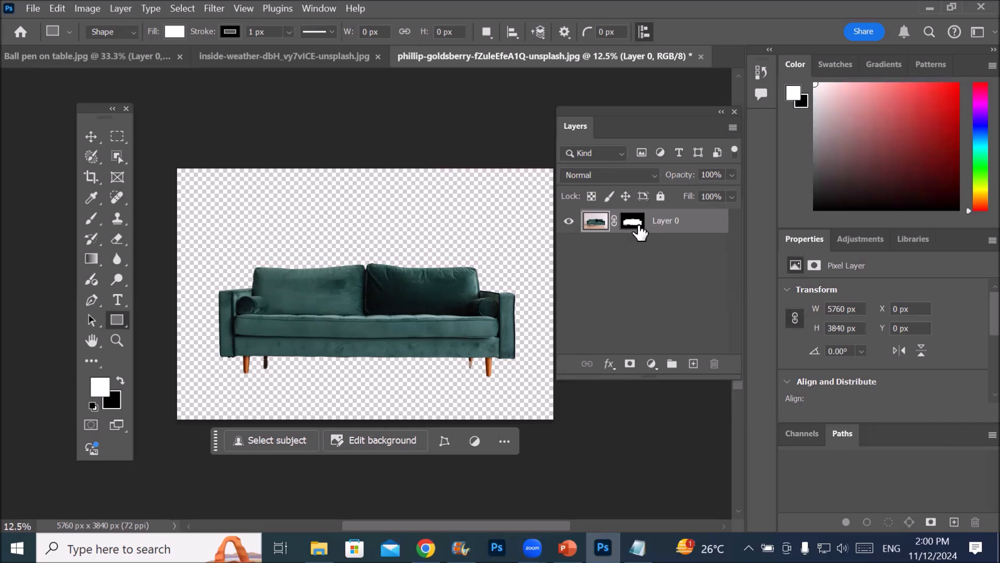
# Switch to the Brush tool and enlarge its tip to 900 px
pyautogui.click(90, 217)
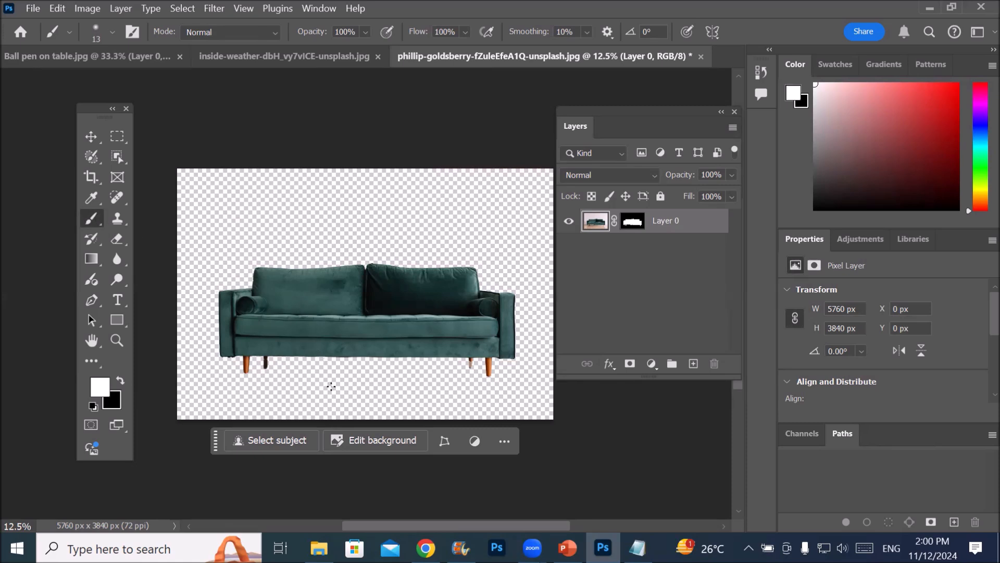
pyautogui.press(']')
pyautogui.press(']')
pyautogui.press(']')
pyautogui.press(']')
pyautogui.press(']')
pyautogui.press(']')
pyautogui.press(']')
pyautogui.press(']')
pyautogui.press(']')
pyautogui.press(']')
pyautogui.press(']')
pyautogui.press(']')
pyautogui.press(']')
pyautogui.press(']')
pyautogui.press(']')
pyautogui.press(']')
pyautogui.press(']')
pyautogui.press(']')
pyautogui.press(']')
pyautogui.press(']')
pyautogui.press(']')
pyautogui.press(']')
pyautogui.press(']')
pyautogui.press(']')
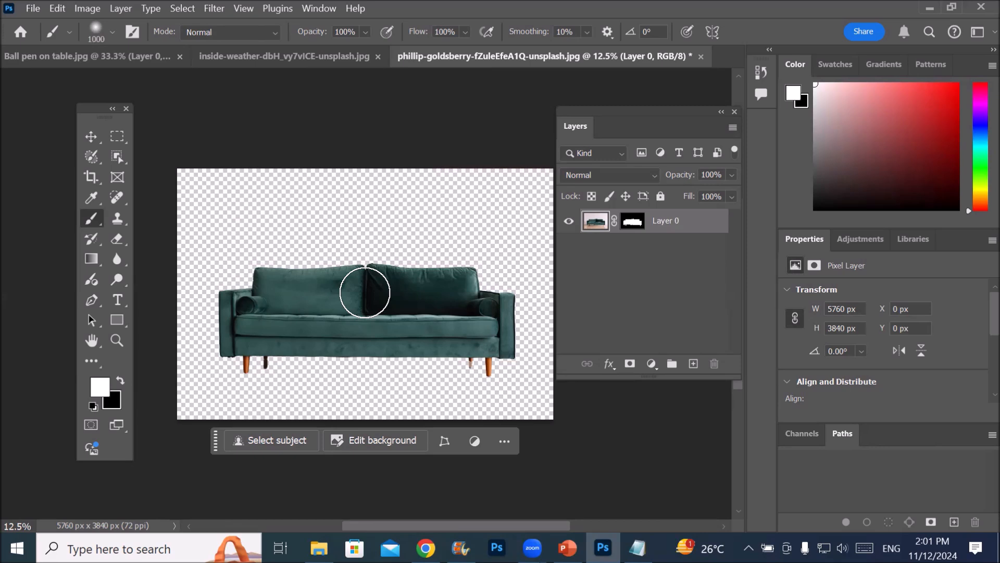
pyautogui.press('[')
pyautogui.press('[')
pyautogui.press('[')
pyautogui.press('[')
pyautogui.press('[')
pyautogui.press('[')
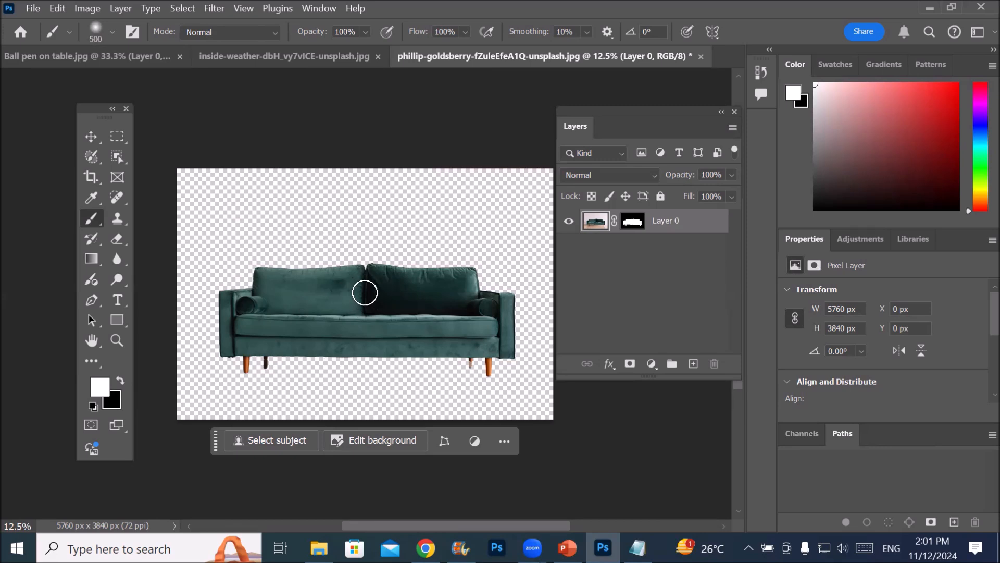
pyautogui.press(']')
pyautogui.press(']')
pyautogui.press(']')
pyautogui.press(']')
# Try painting white below the sofa on Layer 0's image, undo the stroke, and switch the target to the mask and back to the image
pyautogui.moveTo(334, 379); pyautogui.dragTo(396, 375)
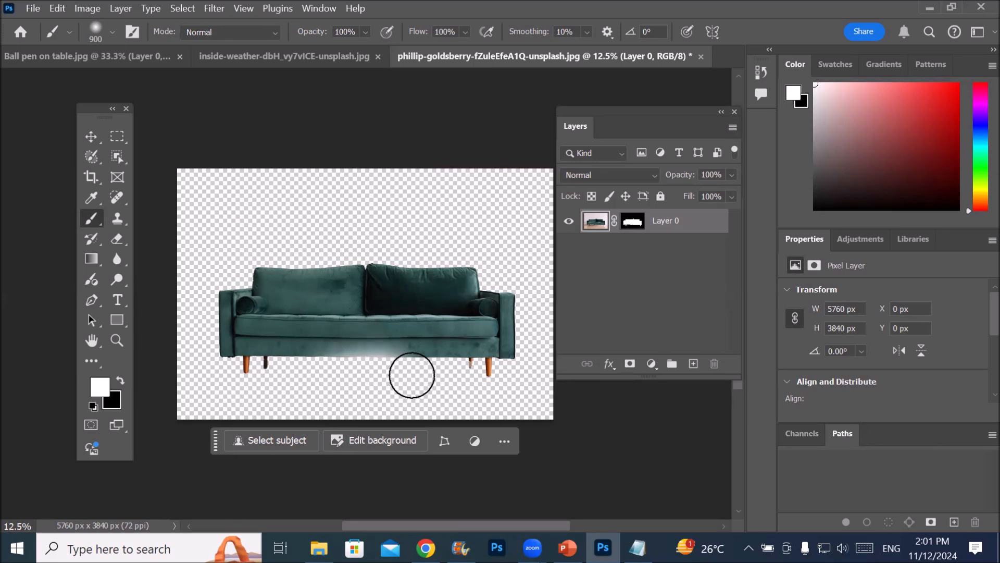
pyautogui.hotkey('ctrl', 'z')
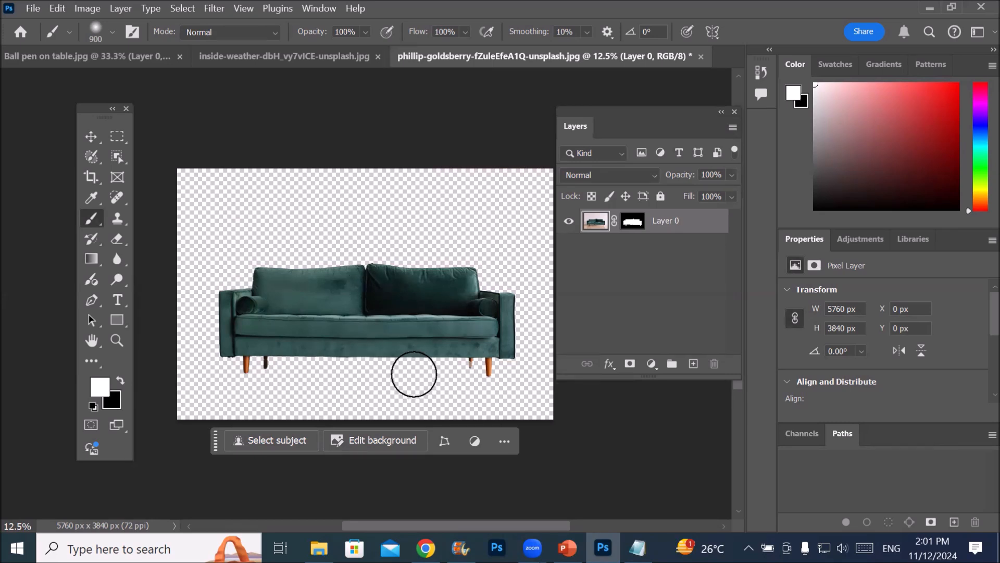
pyautogui.click(635, 227)
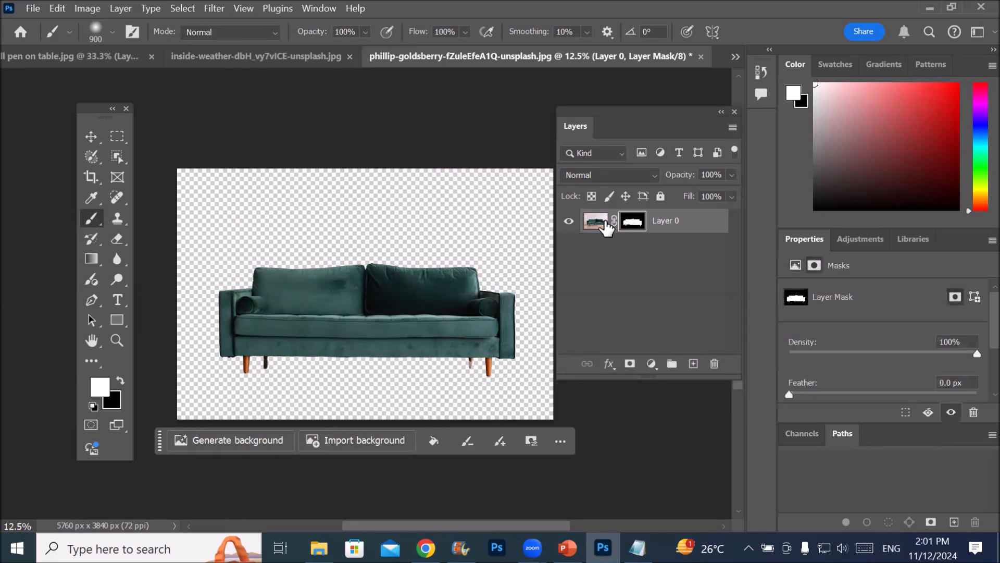
pyautogui.click(592, 225)
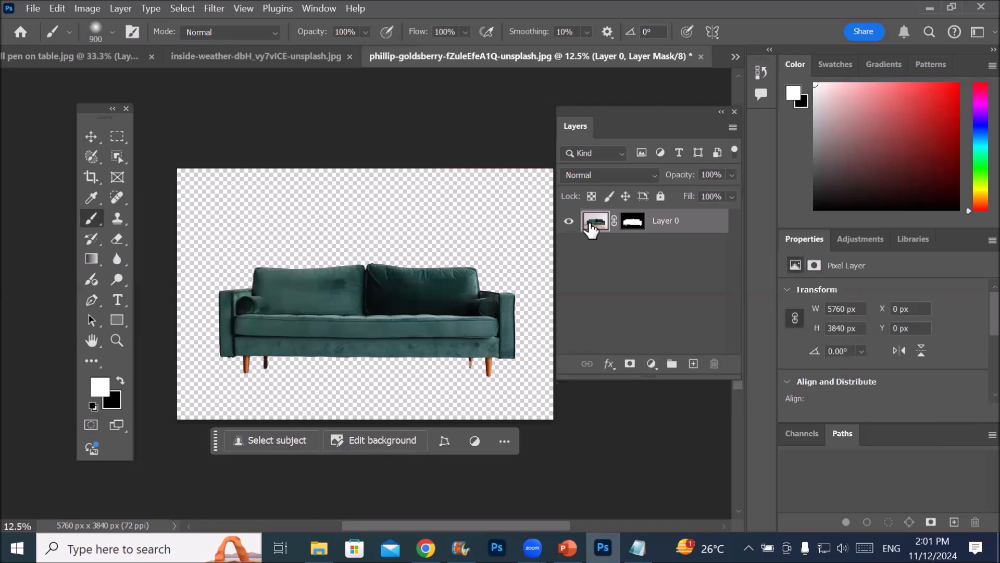
# On Layer 0's mask, paint white to reveal the floor around the sofa, and paint black to hide almost the whole picture
pyautogui.click(632, 224)
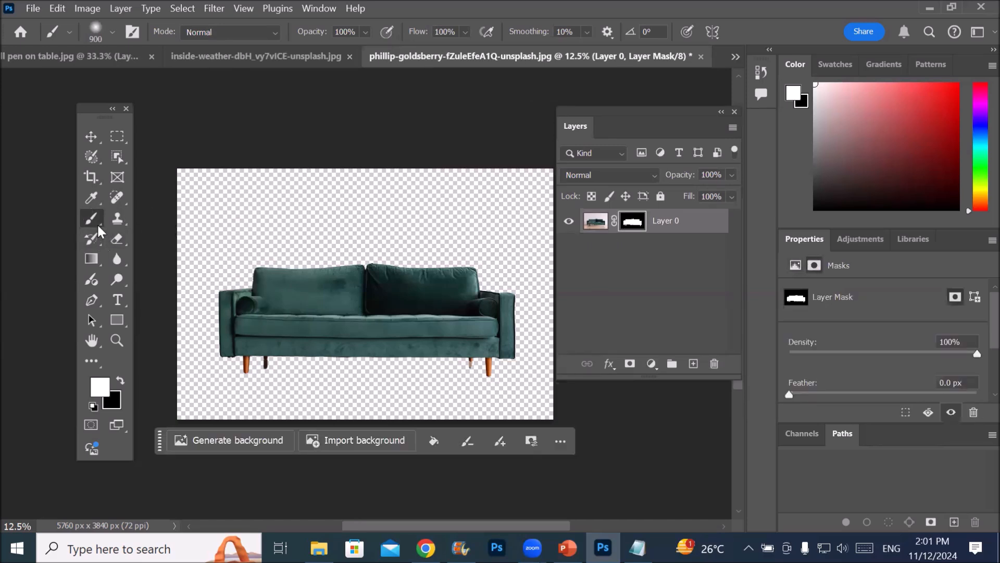
pyautogui.click(292, 387)
pyautogui.moveTo(372, 385)
pyautogui.mouseDown()
pyautogui.moveTo(518, 397)
pyautogui.moveTo(306, 368)
pyautogui.moveTo(152, 375)
pyautogui.moveTo(525, 408)
pyautogui.moveTo(224, 413)
pyautogui.moveTo(565, 405)
pyautogui.moveTo(413, 379)
pyautogui.moveTo(571, 375)
pyautogui.moveTo(147, 364)
pyautogui.mouseUp()
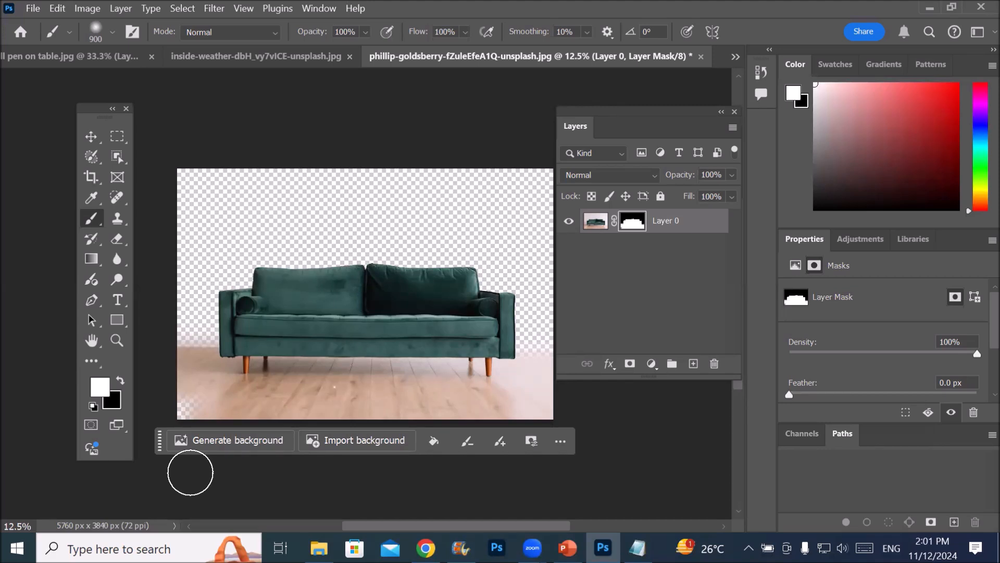
pyautogui.click(121, 383)
pyautogui.moveTo(212, 401)
pyautogui.mouseDown()
pyautogui.moveTo(390, 413)
pyautogui.moveTo(537, 395)
pyautogui.moveTo(445, 384)
pyautogui.moveTo(226, 395)
pyautogui.moveTo(134, 377)
pyautogui.moveTo(318, 370)
pyautogui.moveTo(461, 348)
pyautogui.moveTo(395, 339)
pyautogui.moveTo(147, 347)
pyautogui.moveTo(162, 320)
pyautogui.moveTo(315, 299)
pyautogui.moveTo(443, 298)
pyautogui.moveTo(342, 285)
pyautogui.moveTo(238, 294)
pyautogui.moveTo(399, 274)
pyautogui.moveTo(560, 297)
pyautogui.moveTo(268, 321)
pyautogui.moveTo(388, 291)
pyautogui.moveTo(559, 319)
pyautogui.moveTo(355, 336)
pyautogui.moveTo(225, 312)
pyautogui.moveTo(413, 301)
pyautogui.moveTo(502, 317)
pyautogui.moveTo(386, 304)
pyautogui.moveTo(176, 331)
pyautogui.moveTo(261, 322)
pyautogui.moveTo(277, 337)
pyautogui.mouseUp()
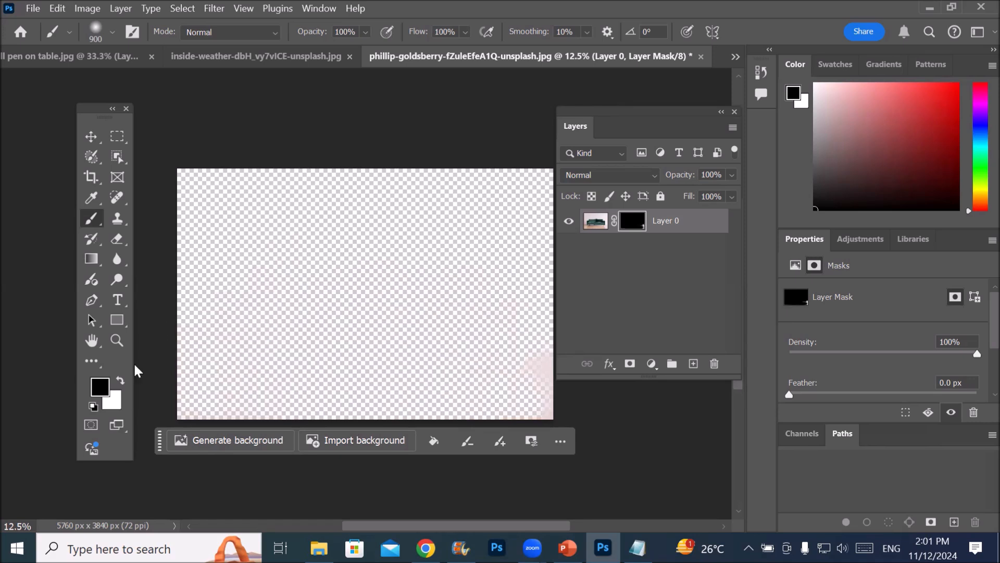
# Paint white on Layer 0's mask to bring back the sofa area, and paint black over the floor and sofa legs
pyautogui.click(120, 381)
pyautogui.moveTo(257, 326)
pyautogui.mouseDown()
pyautogui.moveTo(434, 301)
pyautogui.moveTo(487, 322)
pyautogui.moveTo(415, 312)
pyautogui.moveTo(229, 331)
pyautogui.moveTo(525, 343)
pyautogui.moveTo(237, 329)
pyautogui.moveTo(219, 287)
pyautogui.moveTo(203, 312)
pyautogui.moveTo(336, 278)
pyautogui.moveTo(492, 332)
pyautogui.moveTo(505, 355)
pyautogui.moveTo(503, 322)
pyautogui.moveTo(517, 351)
pyautogui.moveTo(413, 363)
pyautogui.moveTo(286, 341)
pyautogui.moveTo(192, 345)
pyautogui.moveTo(358, 338)
pyautogui.moveTo(468, 346)
pyautogui.moveTo(205, 361)
pyautogui.mouseUp()
pyautogui.moveTo(380, 297)
pyautogui.mouseDown()
pyautogui.moveTo(497, 289)
pyautogui.moveTo(470, 266)
pyautogui.moveTo(374, 257)
pyautogui.moveTo(478, 277)
pyautogui.moveTo(513, 329)
pyautogui.mouseUp()
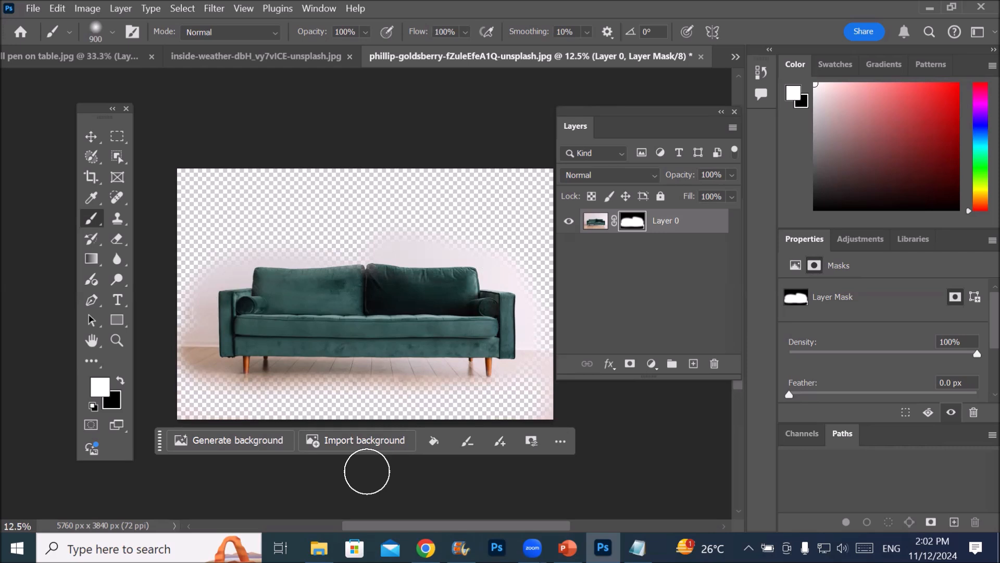
pyautogui.click(121, 384)
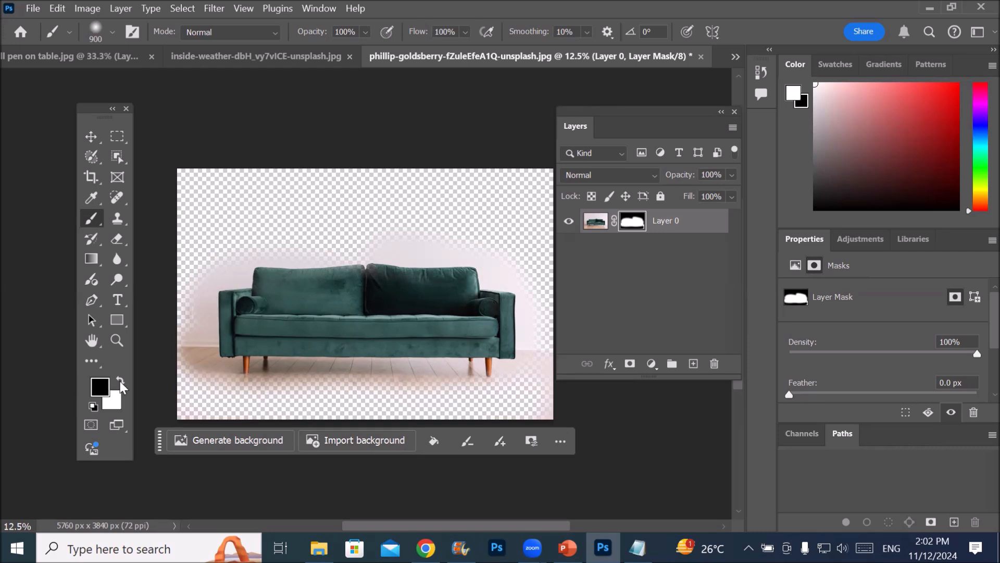
pyautogui.moveTo(192, 384)
pyautogui.mouseDown()
pyautogui.moveTo(186, 359)
pyautogui.moveTo(197, 393)
pyautogui.moveTo(522, 384)
pyautogui.moveTo(85, 396)
pyautogui.mouseUp()
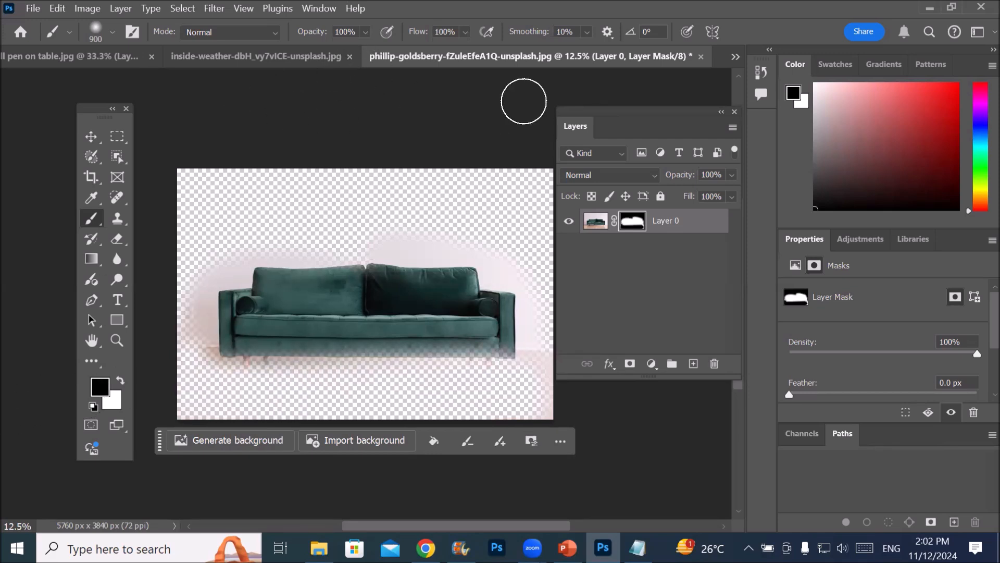
# Look at the red sofa and ball pen documents, and close all open documents without saving the changes
pyautogui.click(290, 56)
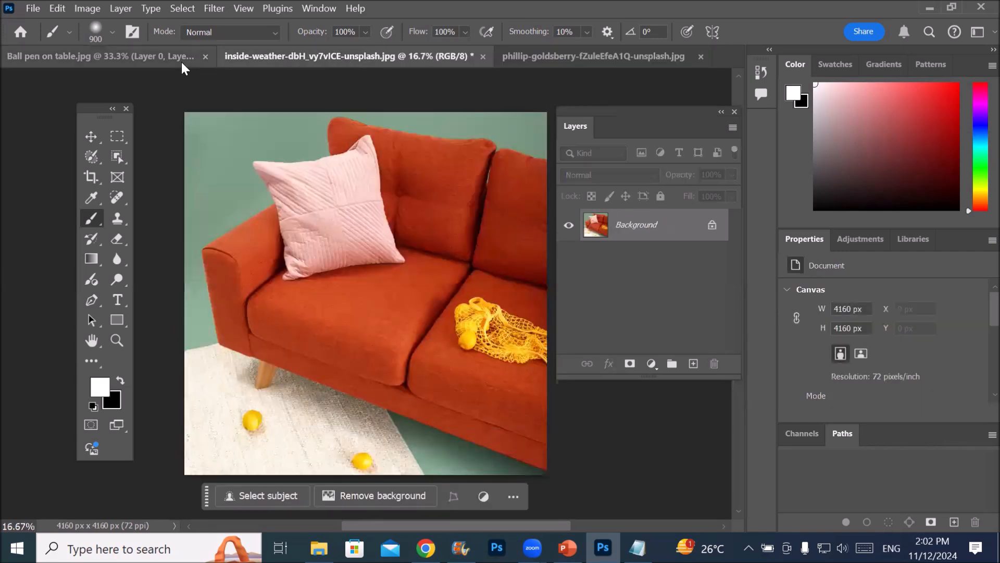
pyautogui.click(139, 58)
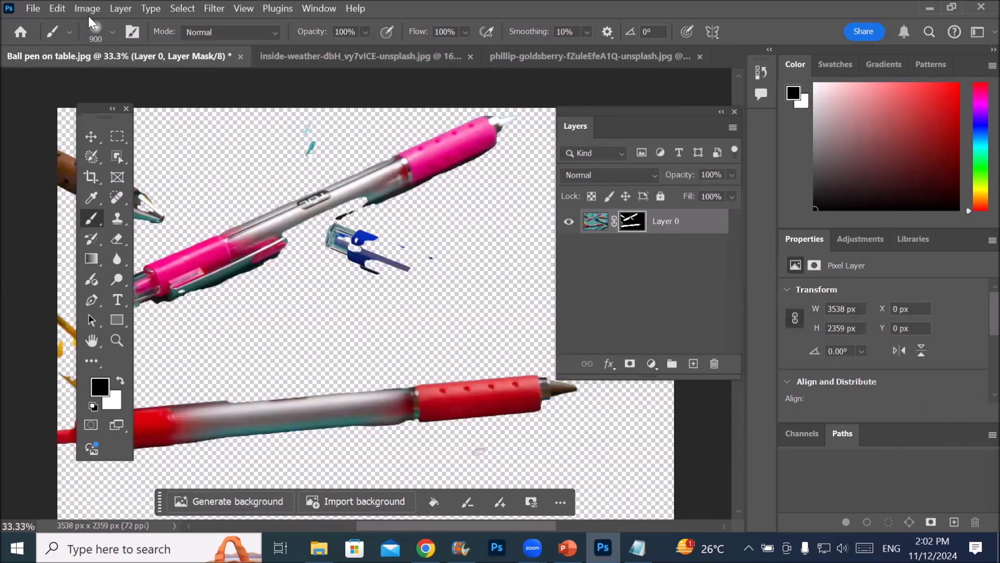
pyautogui.click(31, 8)
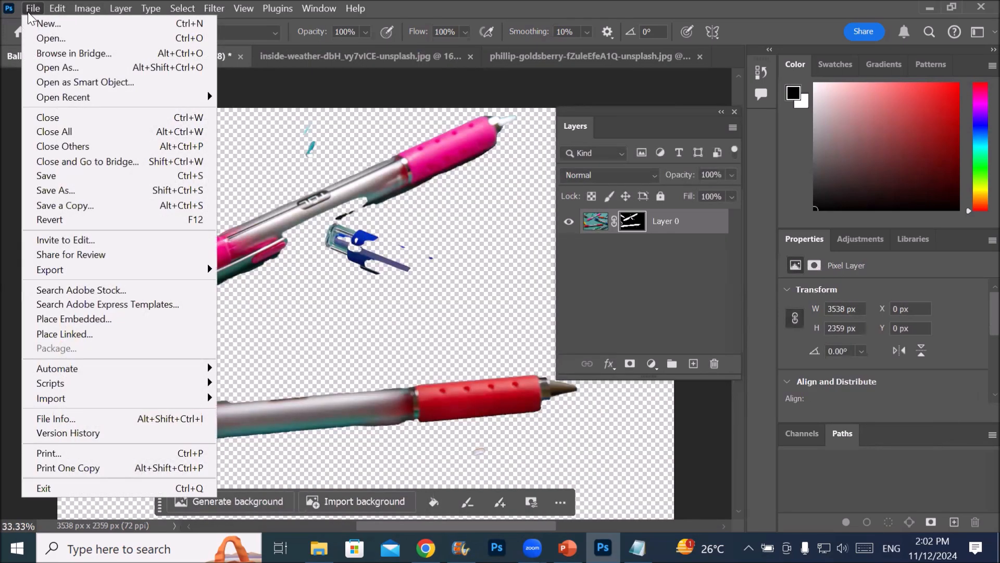
pyautogui.click(137, 140)
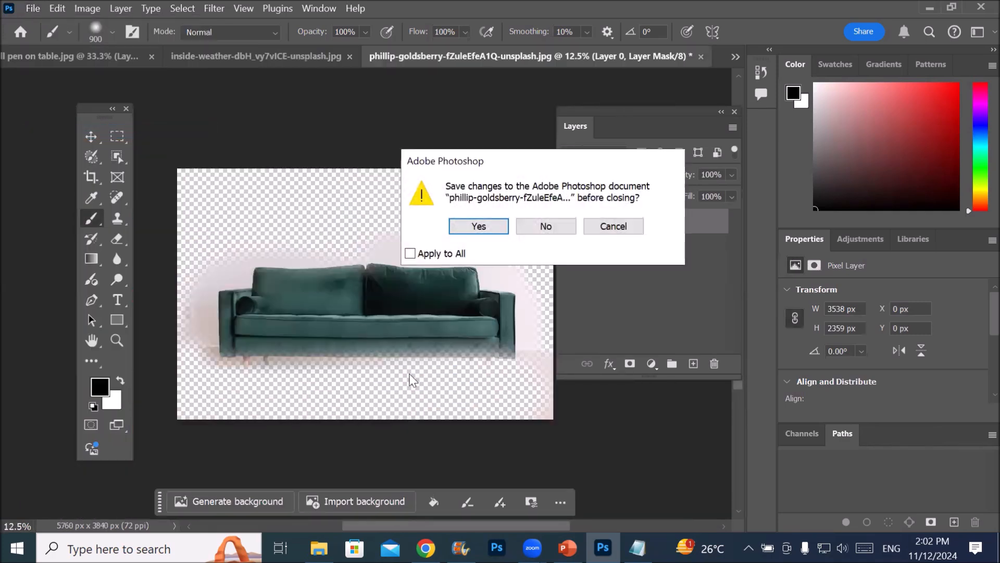
pyautogui.click(540, 226)
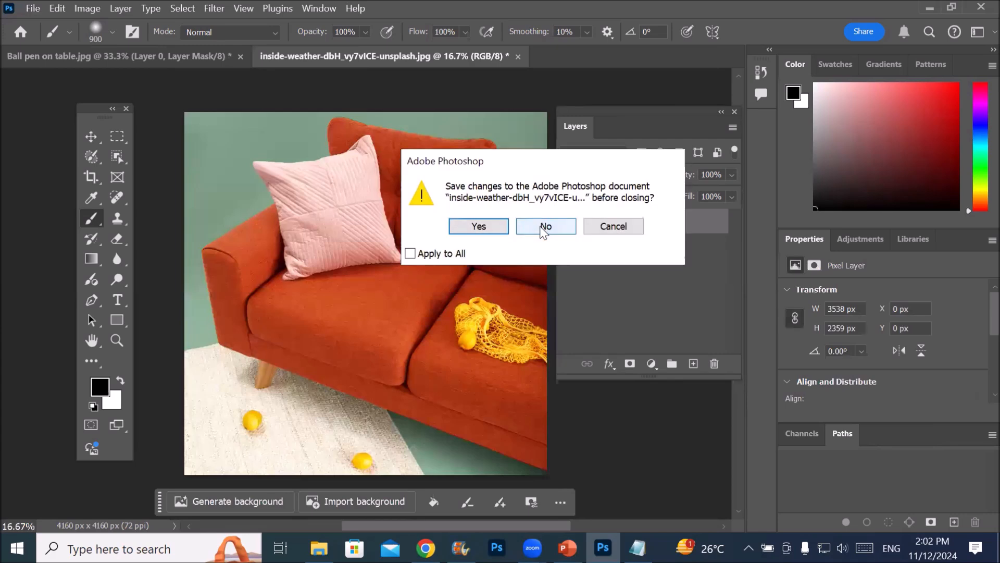
pyautogui.click(541, 228)
pyautogui.click(545, 227)
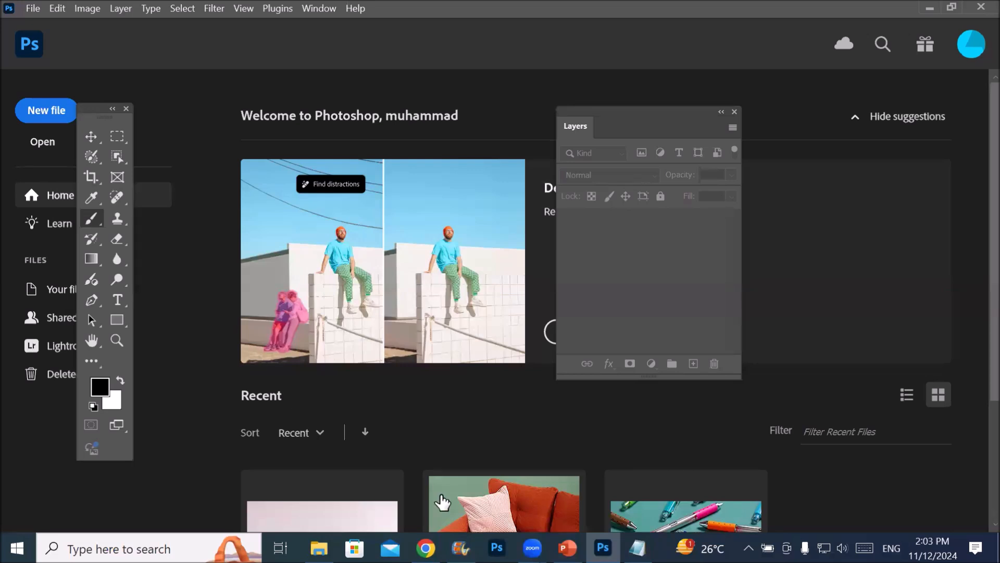
# Open the green sofa picture from the Furniture folder in File Explorer as a new document in Photoshop
pyautogui.moveTo(319, 548)
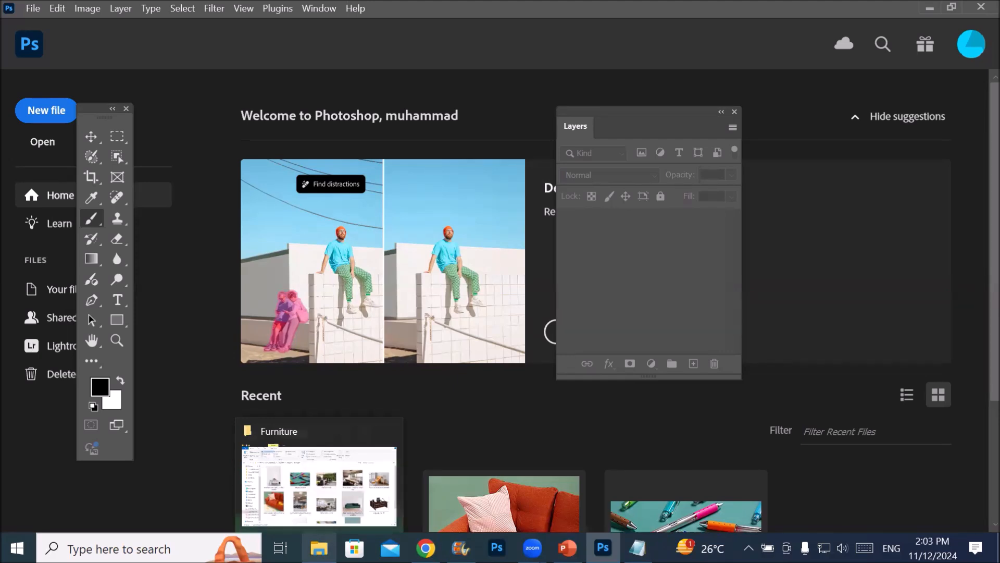
pyautogui.click(319, 548)
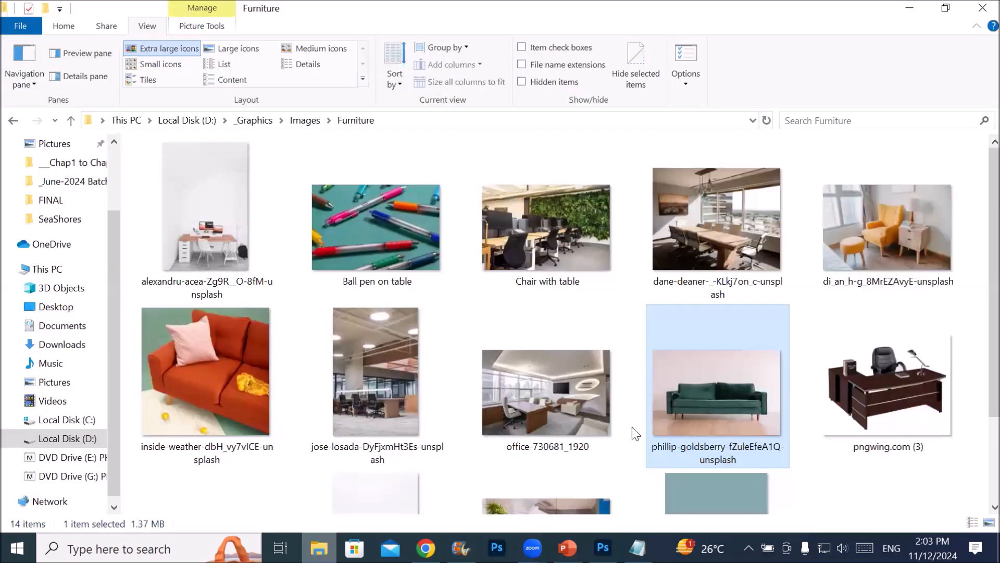
pyautogui.moveTo(700, 389); pyautogui.dragTo(469, 49)
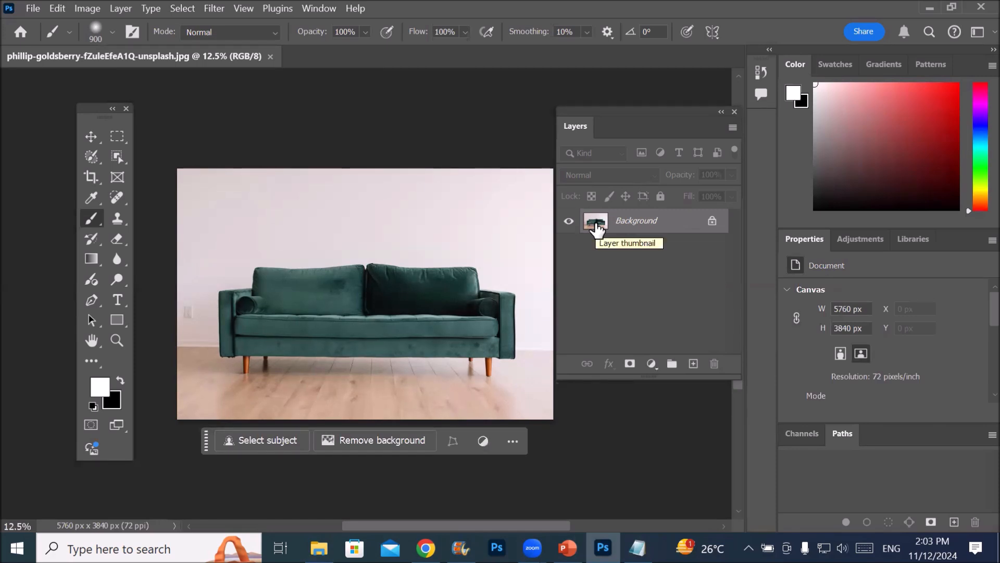
# Add a new empty layer, unlock the Background layer, and move the empty layer beneath the sofa layer
pyautogui.click(693, 364)
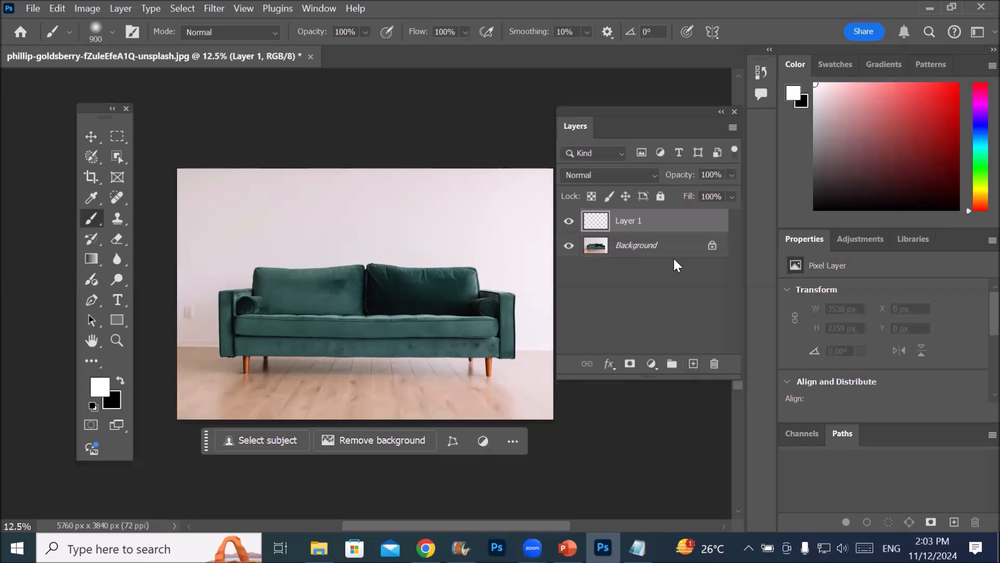
pyautogui.click(711, 246)
pyautogui.click(637, 224)
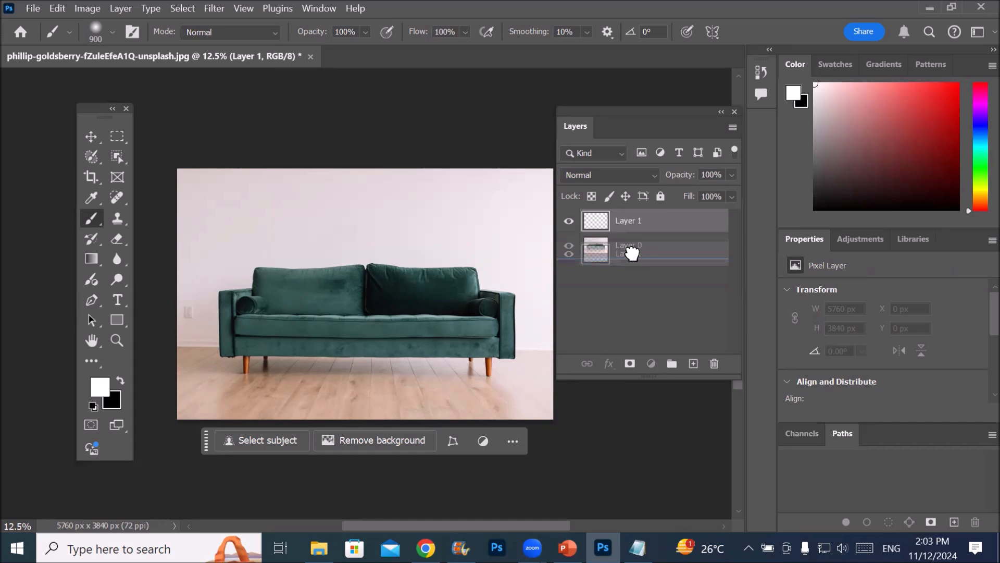
pyautogui.hotkey('ctrl', '[')
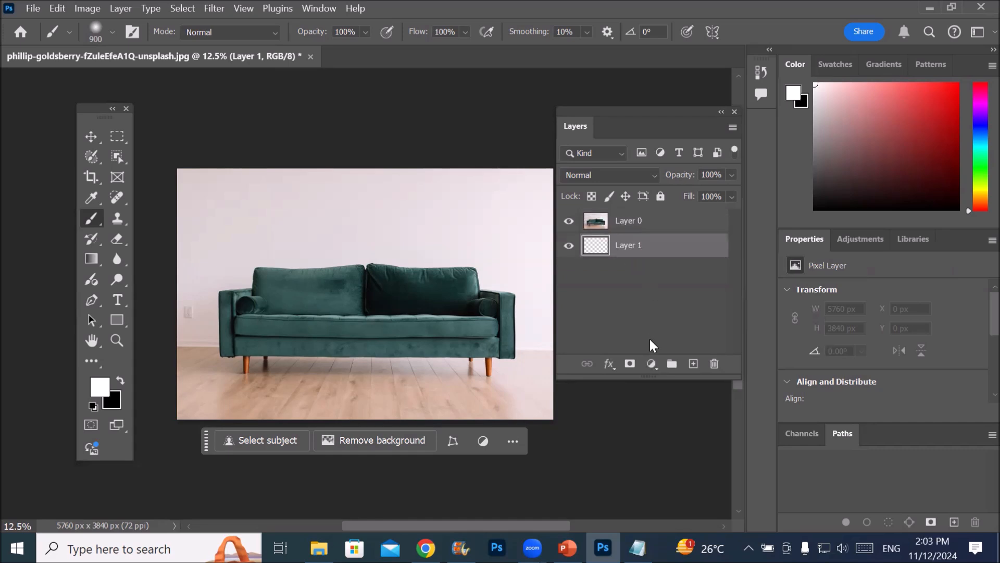
# Toggle Layer 0's visibility repeatedly, leave it hidden, and make the empty Layer 1 active
pyautogui.click(635, 224)
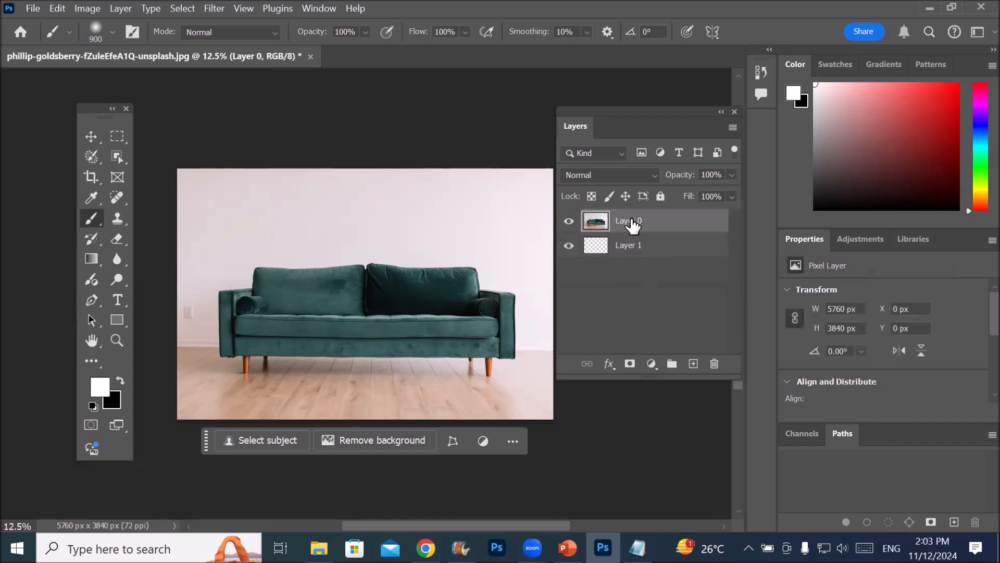
pyautogui.click(625, 253)
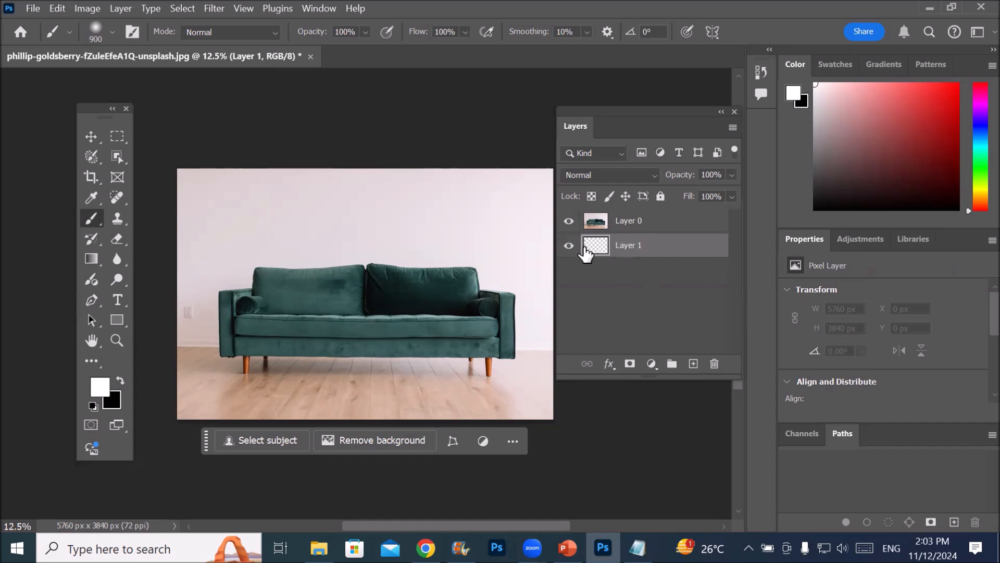
pyautogui.click(604, 224)
pyautogui.click(569, 227)
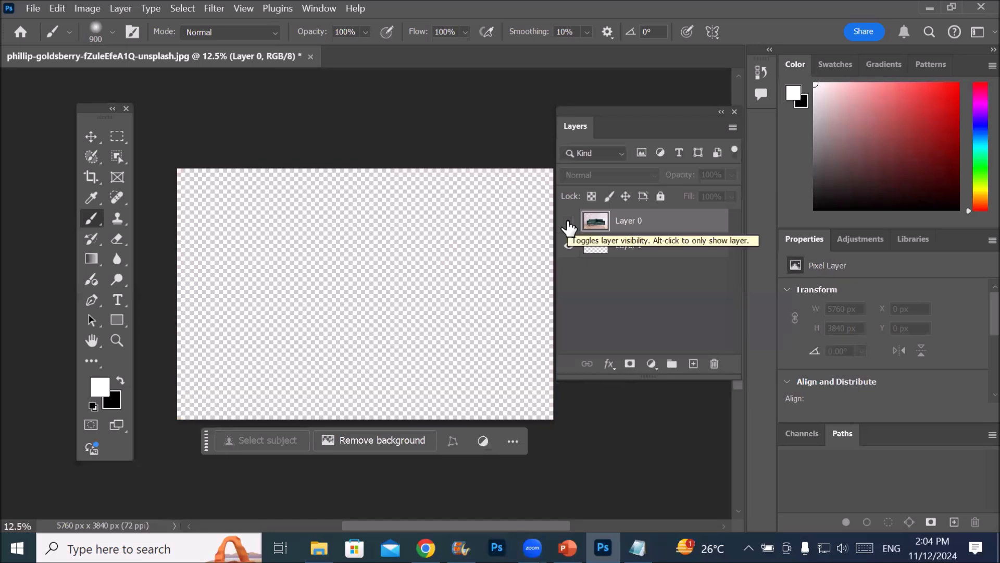
pyautogui.click(569, 227)
pyautogui.click(569, 227)
pyautogui.click(568, 227)
pyautogui.click(569, 227)
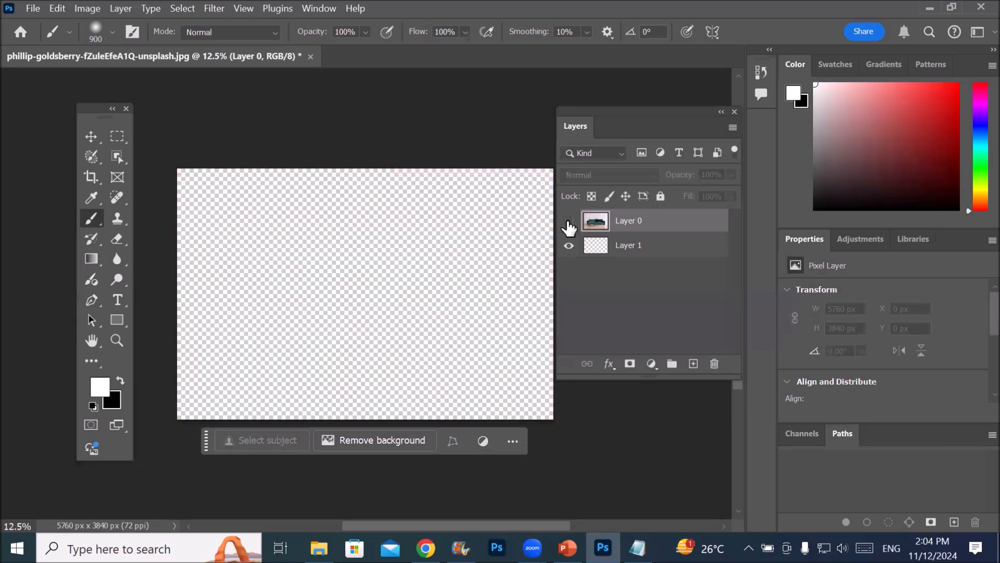
pyautogui.click(569, 227)
pyautogui.click(569, 227)
pyautogui.click(600, 247)
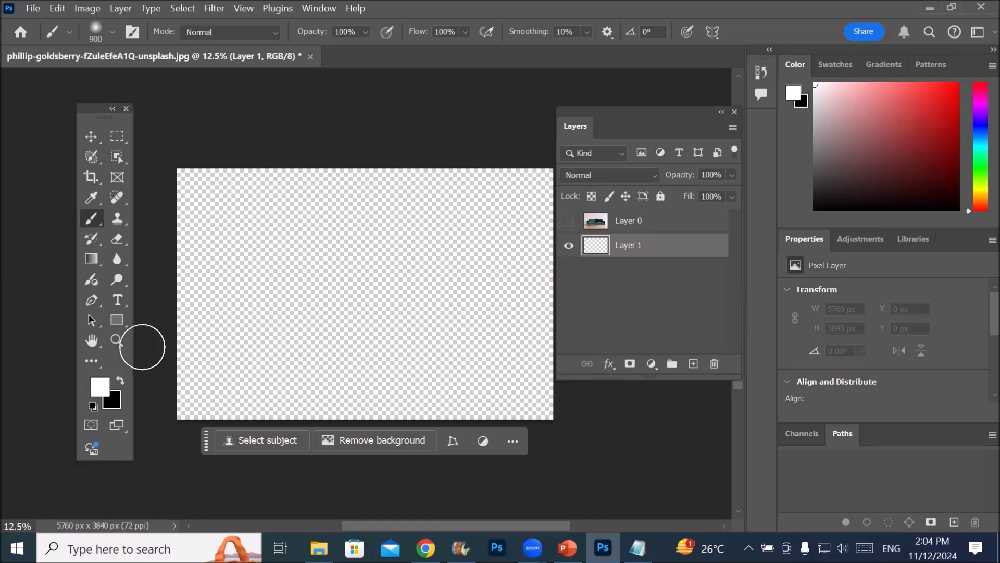
# Reset the foreground and background colours to default black and white, and swap them several times
pyautogui.click(93, 407)
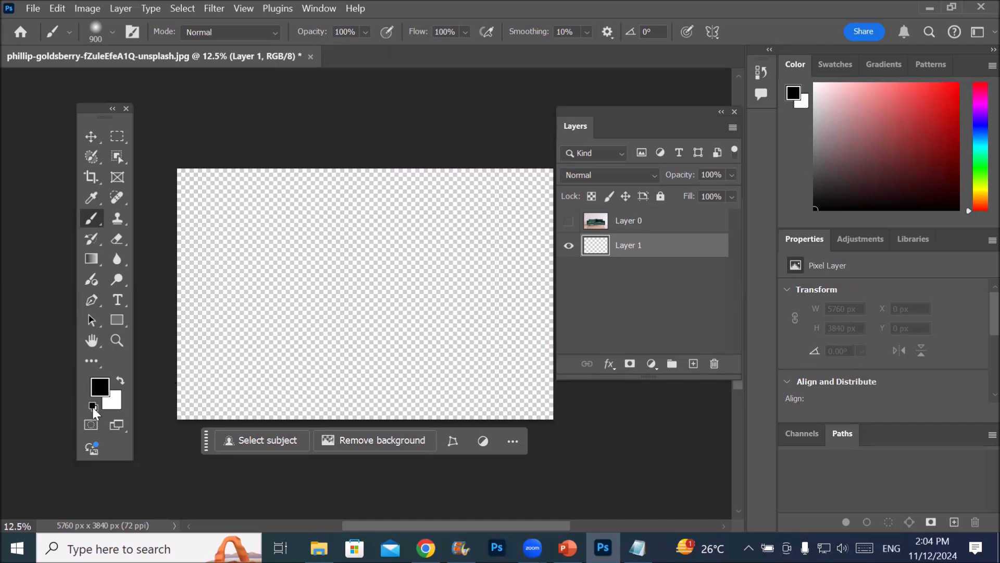
pyautogui.click(120, 384)
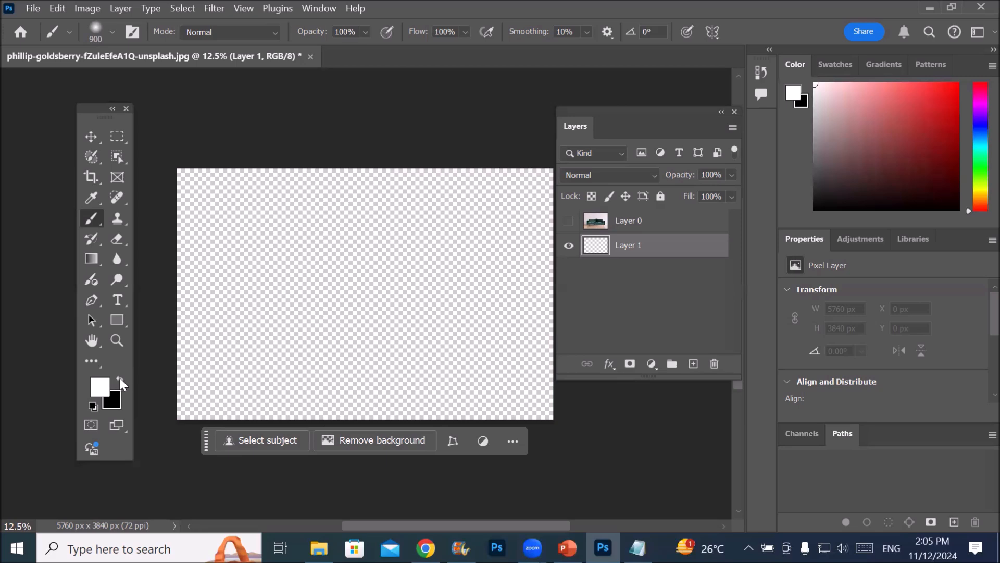
pyautogui.click(120, 382)
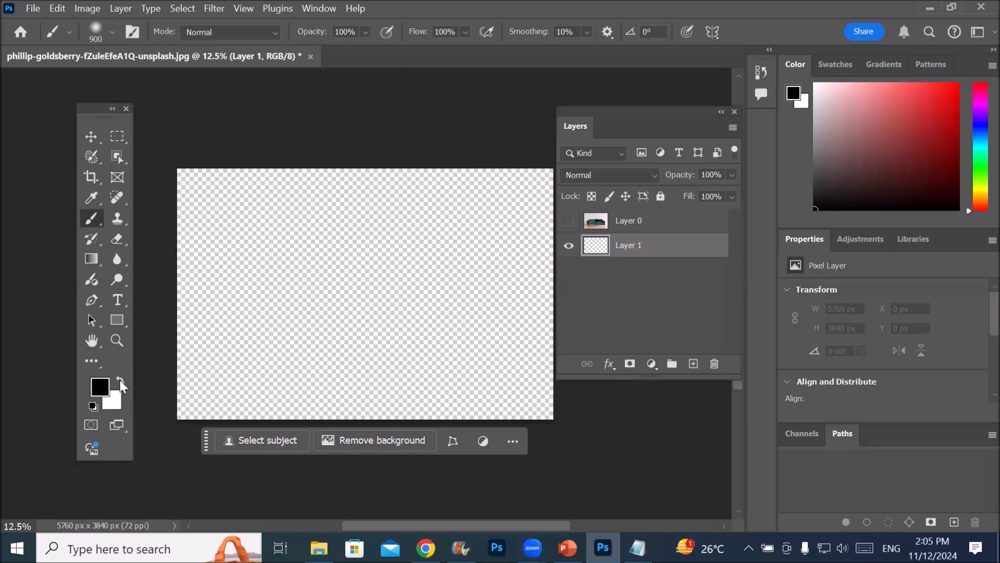
pyautogui.click(119, 383)
pyautogui.click(120, 383)
pyautogui.click(120, 382)
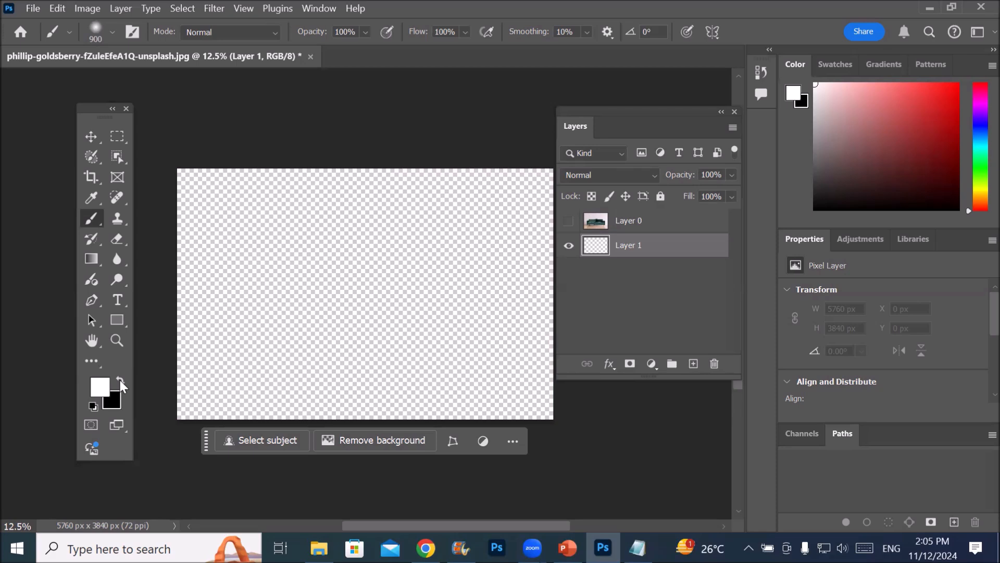
# Reset the foreground and background colours to default, and set the foreground colour to bright red f31232 after trying several hues
pyautogui.click(93, 405)
pyautogui.click(100, 388)
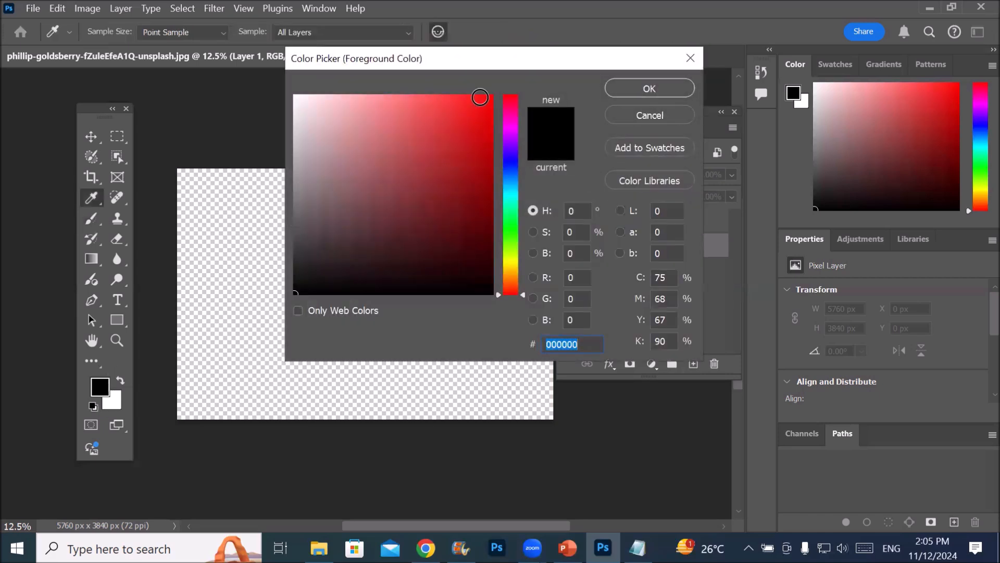
pyautogui.click(513, 99)
pyautogui.click(512, 127)
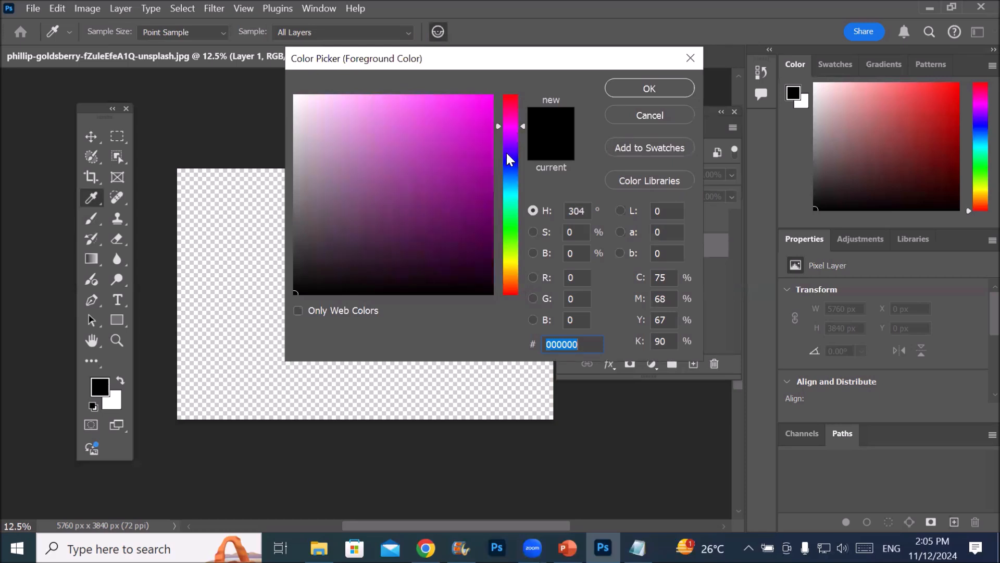
pyautogui.click(510, 158)
pyautogui.click(510, 193)
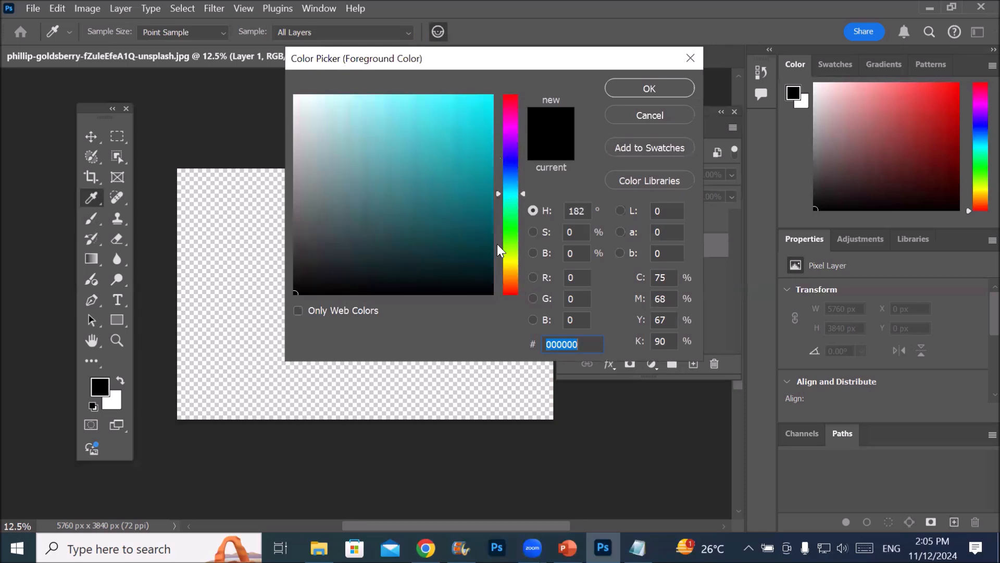
pyautogui.click(511, 257)
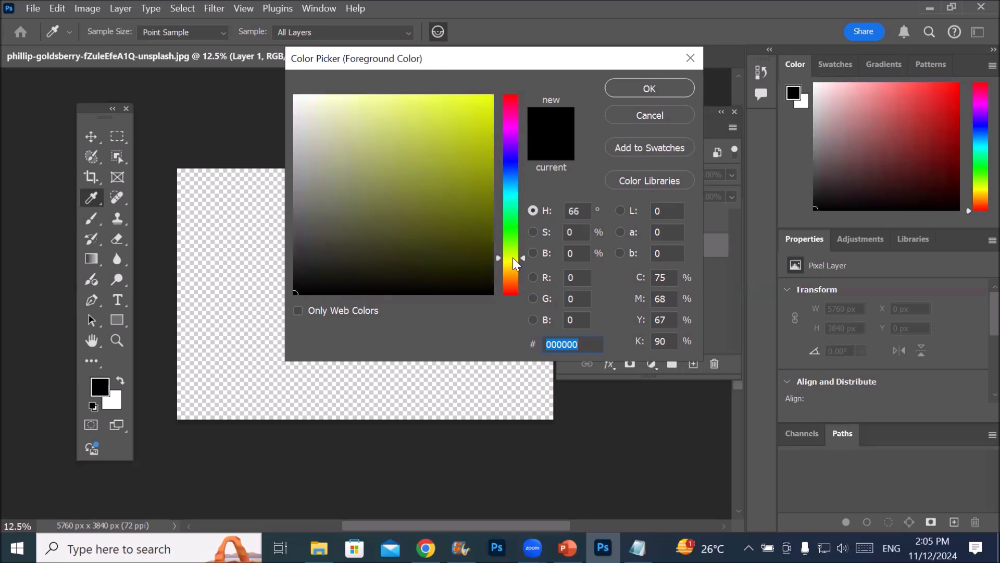
pyautogui.click(512, 99)
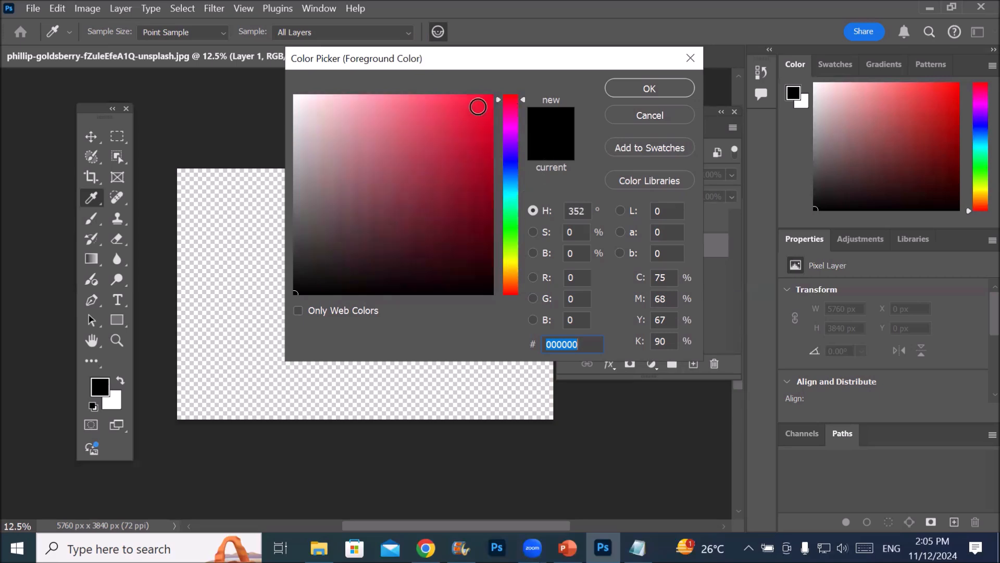
pyautogui.click(479, 103)
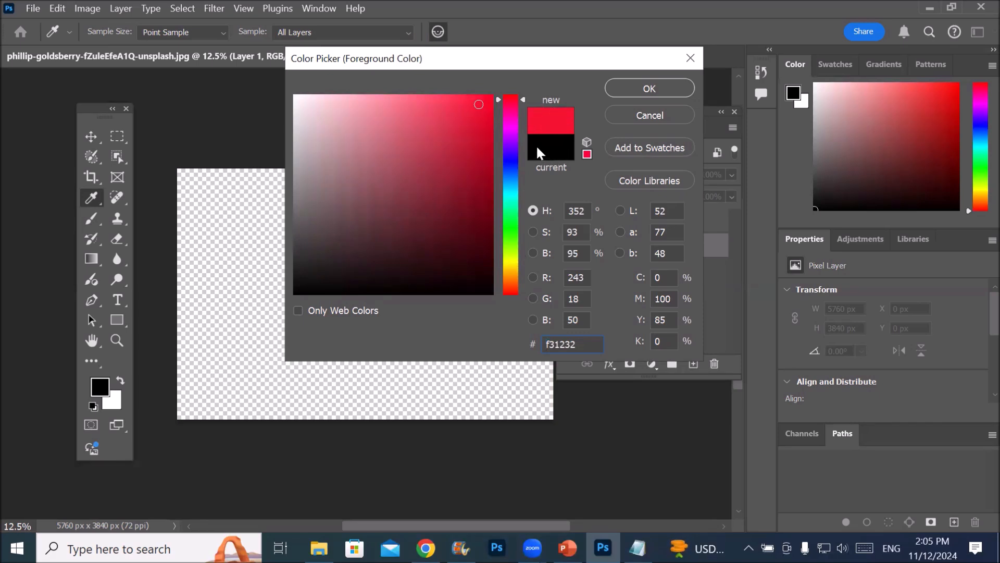
pyautogui.click(667, 89)
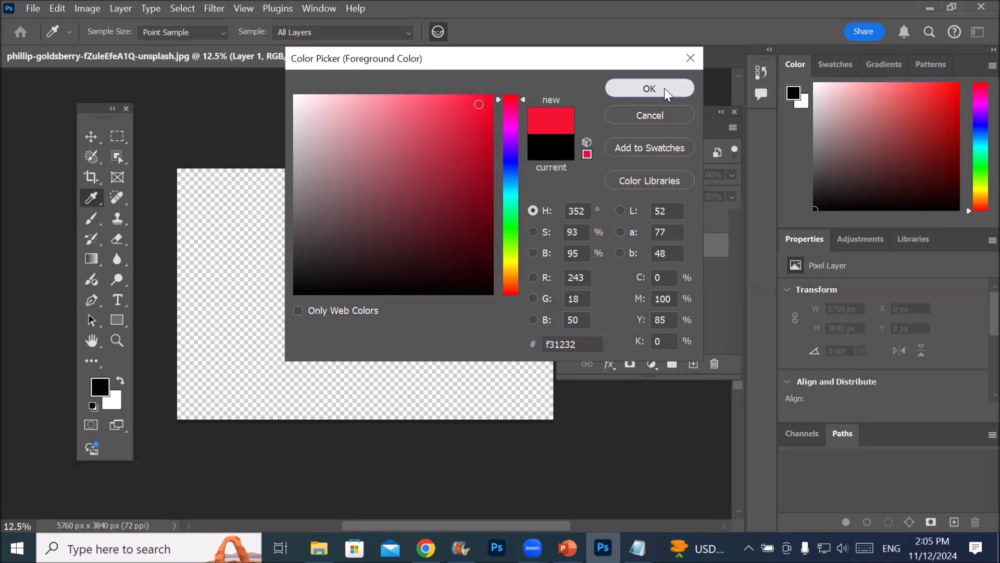
pyautogui.press('b')
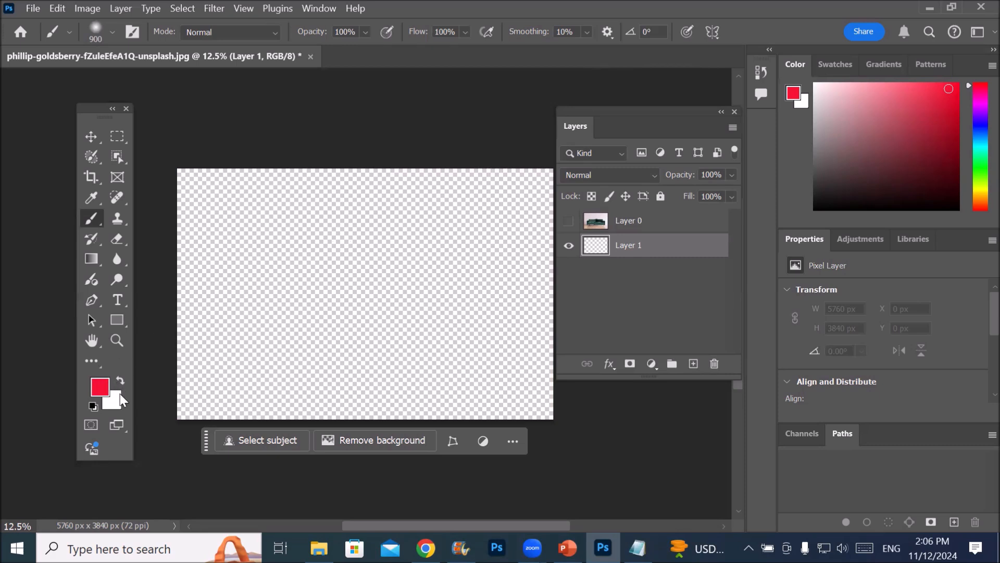
# Try green, blue, cyan and yellow hues for the background colour in the Color Picker
pyautogui.click(117, 406)
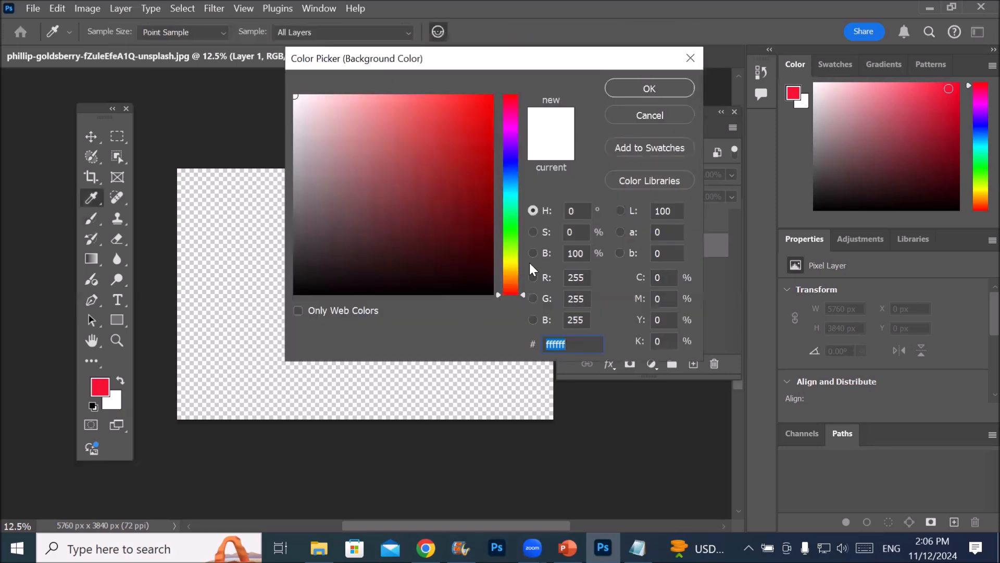
pyautogui.click(513, 219)
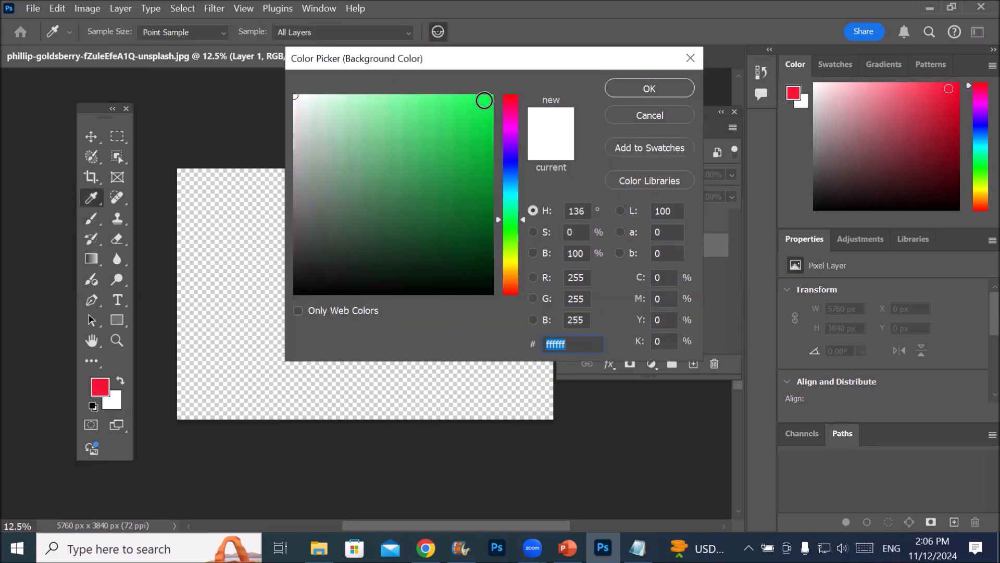
pyautogui.click(485, 102)
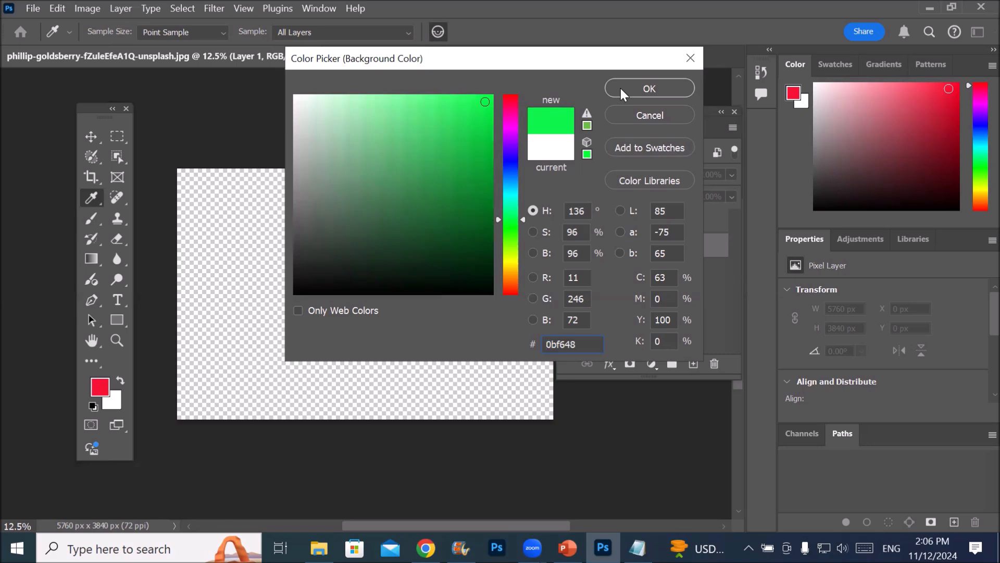
pyautogui.moveTo(477, 103); pyautogui.dragTo(493, 94)
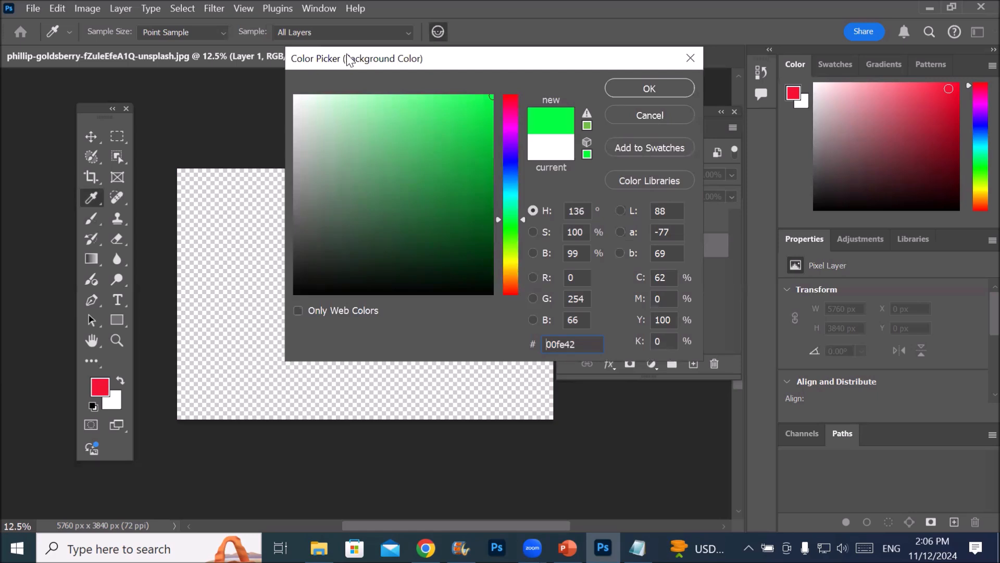
pyautogui.click(490, 97)
pyautogui.click(512, 161)
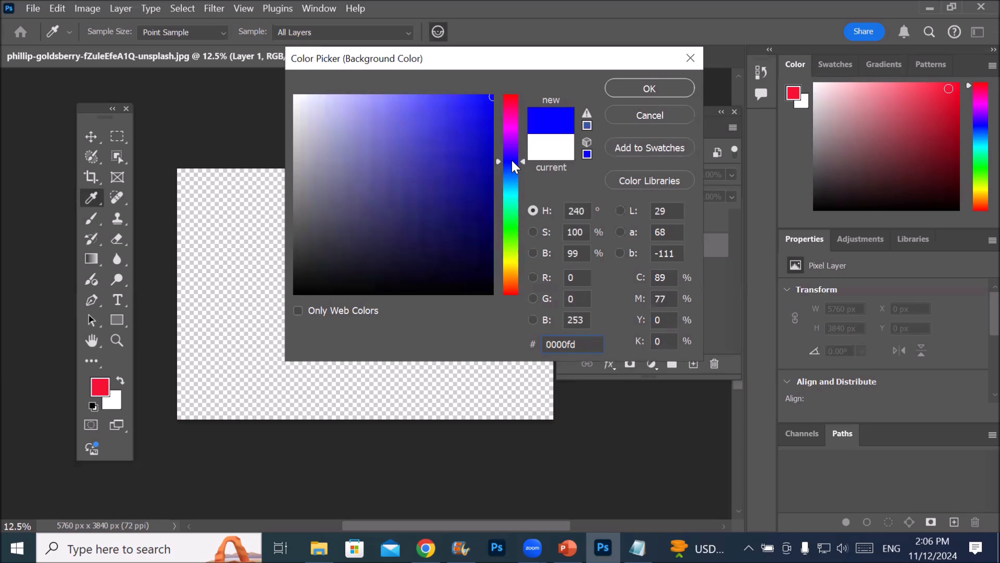
pyautogui.click(509, 198)
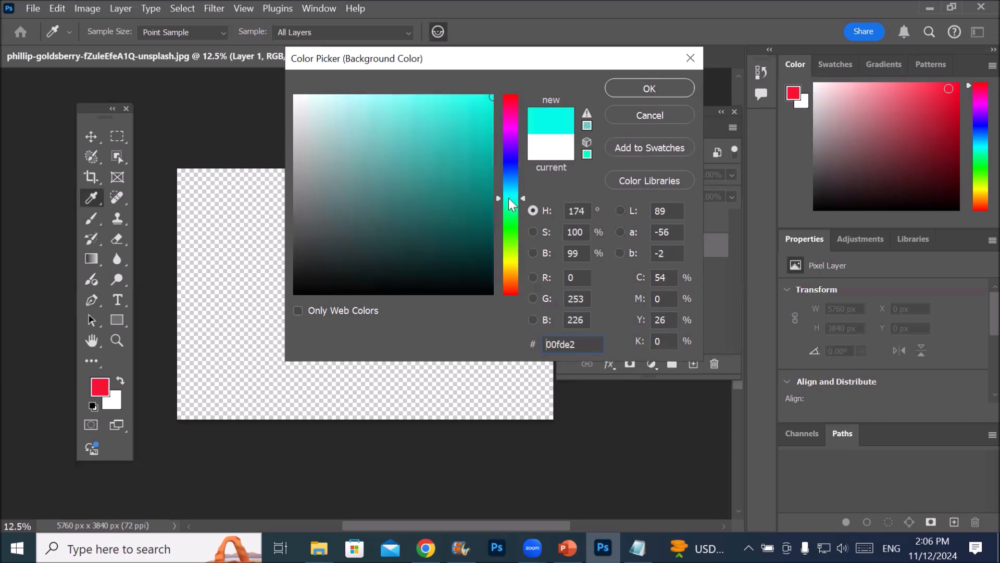
pyautogui.click(513, 239)
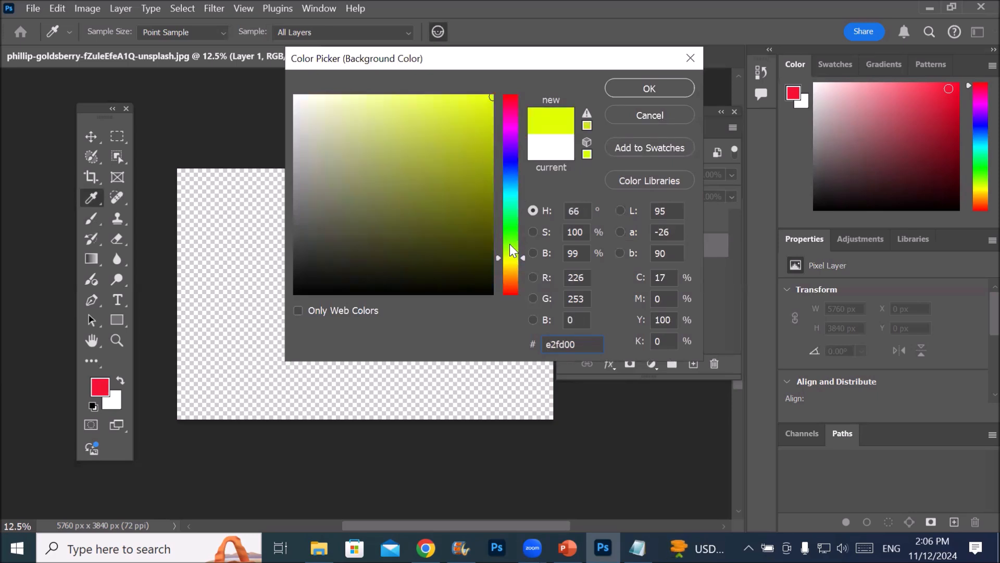
# Set the background colour to bright red f70734
pyautogui.moveTo(491, 98)
pyautogui.mouseDown()
pyautogui.moveTo(294, 78)
pyautogui.moveTo(505, 86)
pyautogui.moveTo(496, 133)
pyautogui.moveTo(514, 212)
pyautogui.moveTo(508, 93)
pyautogui.mouseUp()
pyautogui.moveTo(508, 93); pyautogui.dragTo(508, 92)
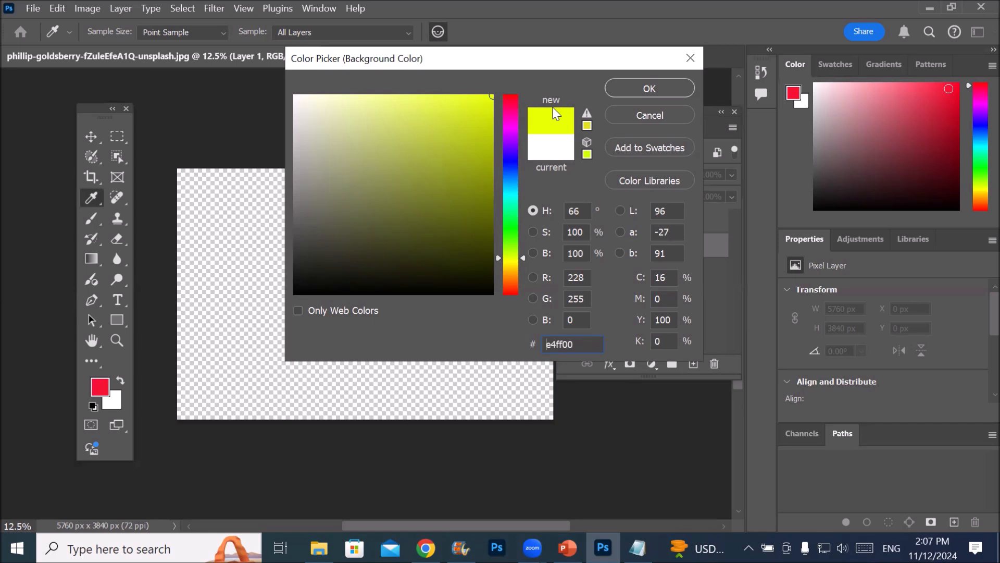
pyautogui.click(507, 99)
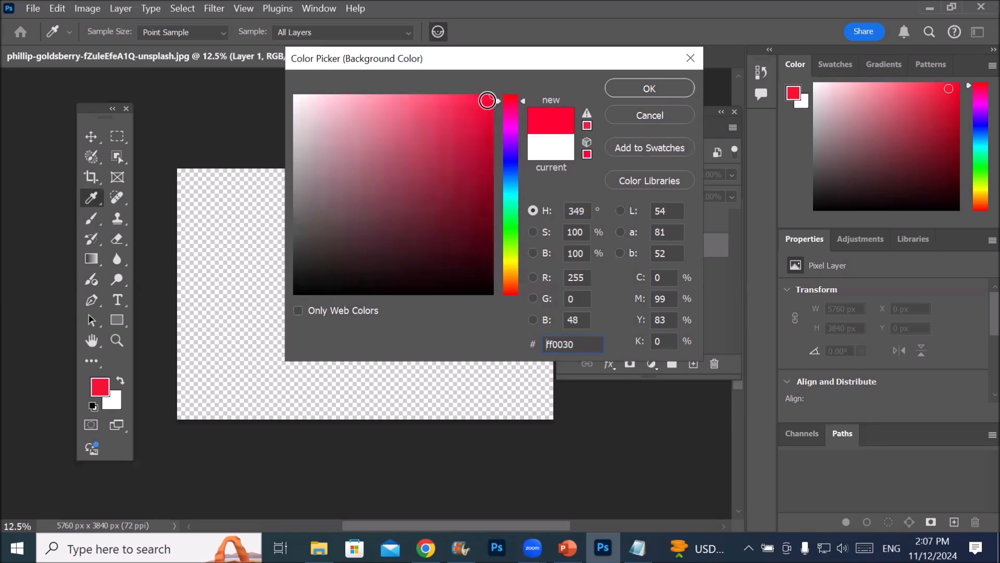
pyautogui.click(484, 96)
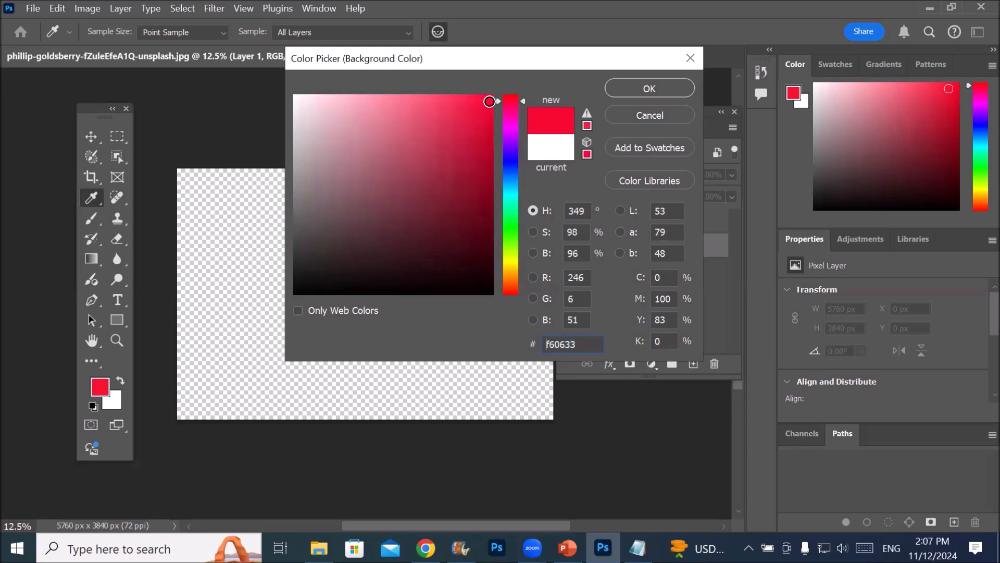
pyautogui.moveTo(484, 96)
pyautogui.mouseDown()
pyautogui.moveTo(279, 94)
pyautogui.moveTo(496, 94)
pyautogui.moveTo(495, 156)
pyautogui.moveTo(532, 313)
pyautogui.moveTo(532, 268)
pyautogui.mouseUp()
pyautogui.moveTo(532, 228); pyautogui.dragTo(530, 79)
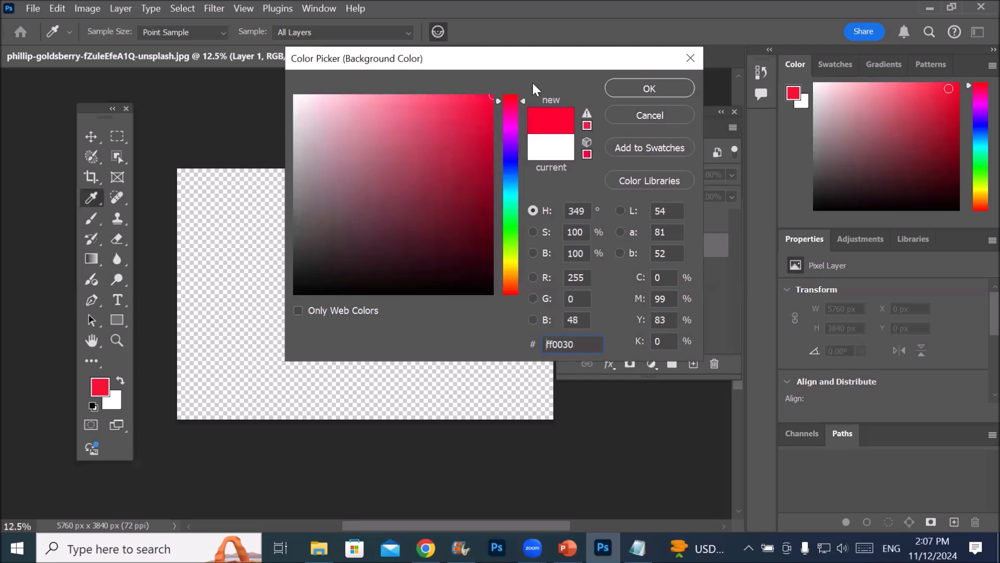
pyautogui.click(488, 101)
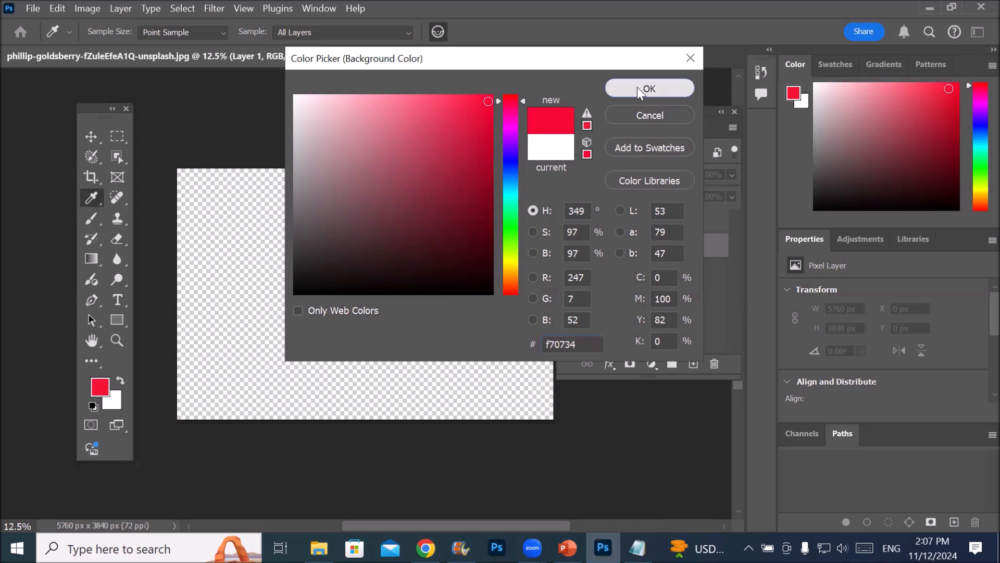
pyautogui.click(639, 89)
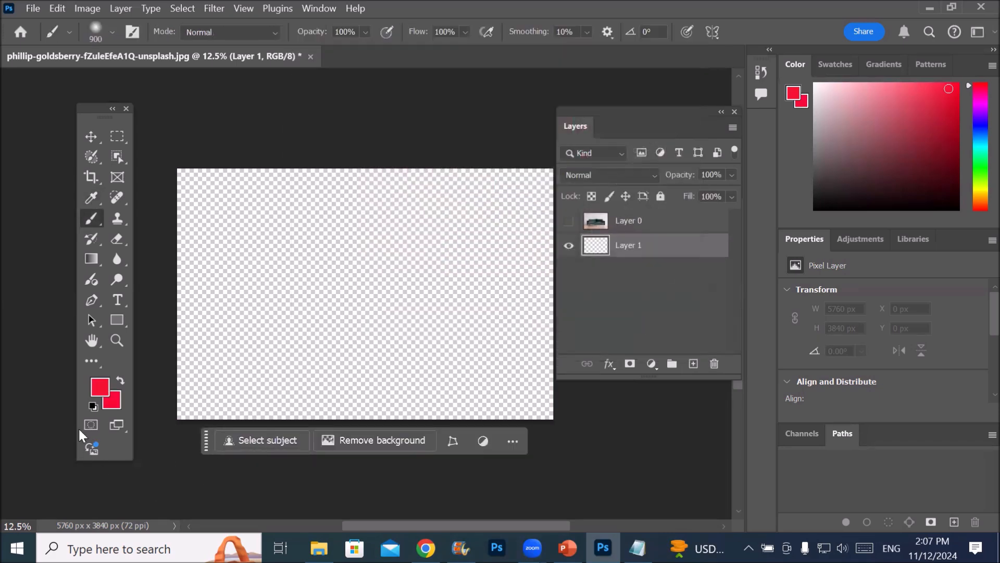
# Set the background colour to medium green 01bf5a
pyautogui.click(114, 400)
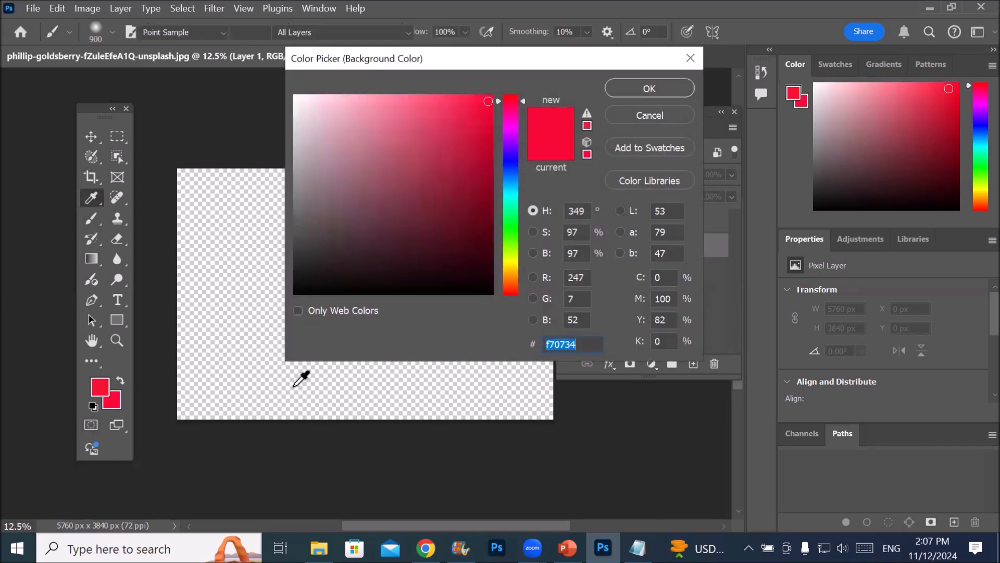
pyautogui.click(512, 211)
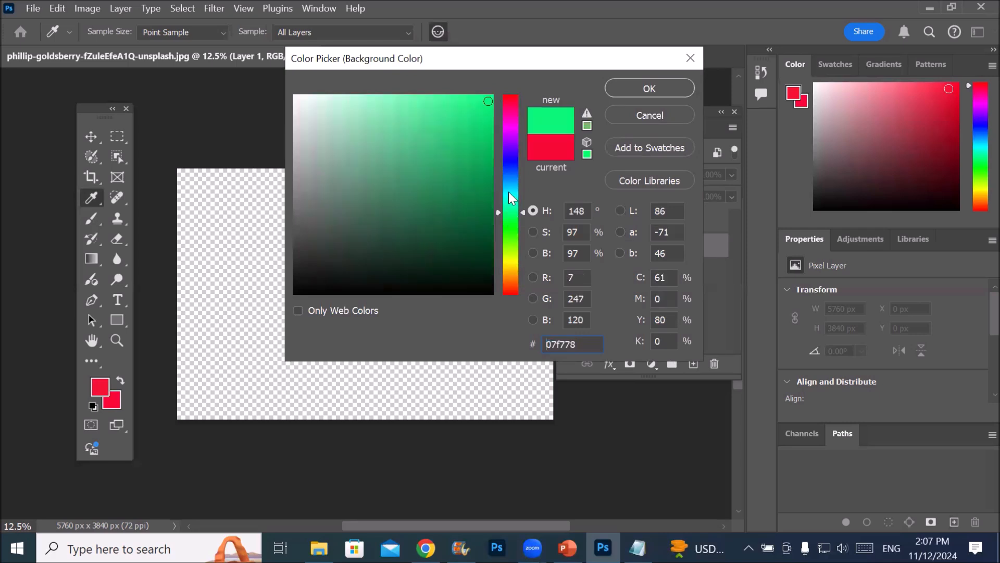
pyautogui.click(495, 108)
pyautogui.moveTo(495, 108); pyautogui.dragTo(492, 146)
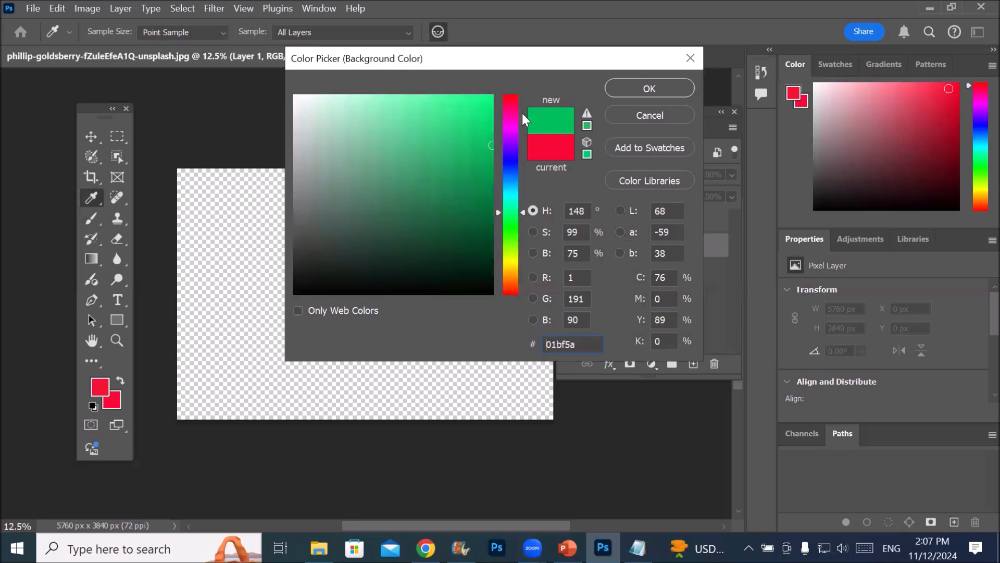
pyautogui.click(637, 85)
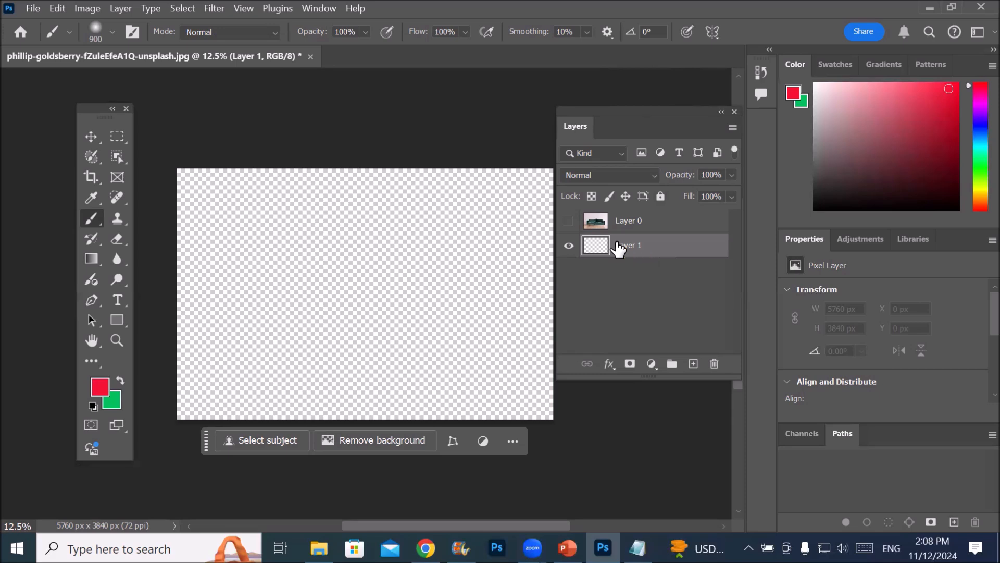
# Fill Layer 1 alternately with the red foreground and green background colours, finishing with green
pyautogui.hotkey('alt', 'BackSpace')
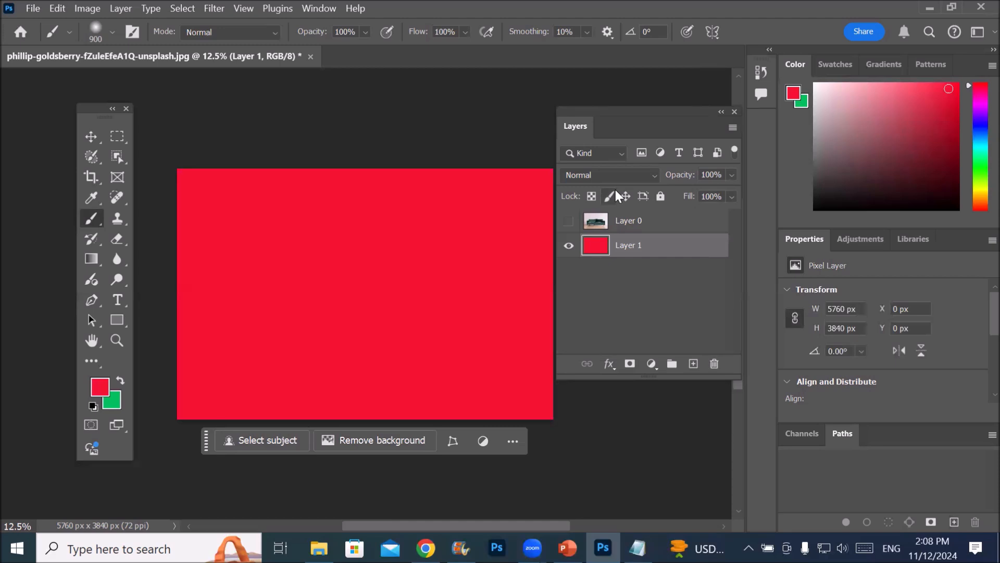
pyautogui.hotkey('ctrl', 'BackSpace')
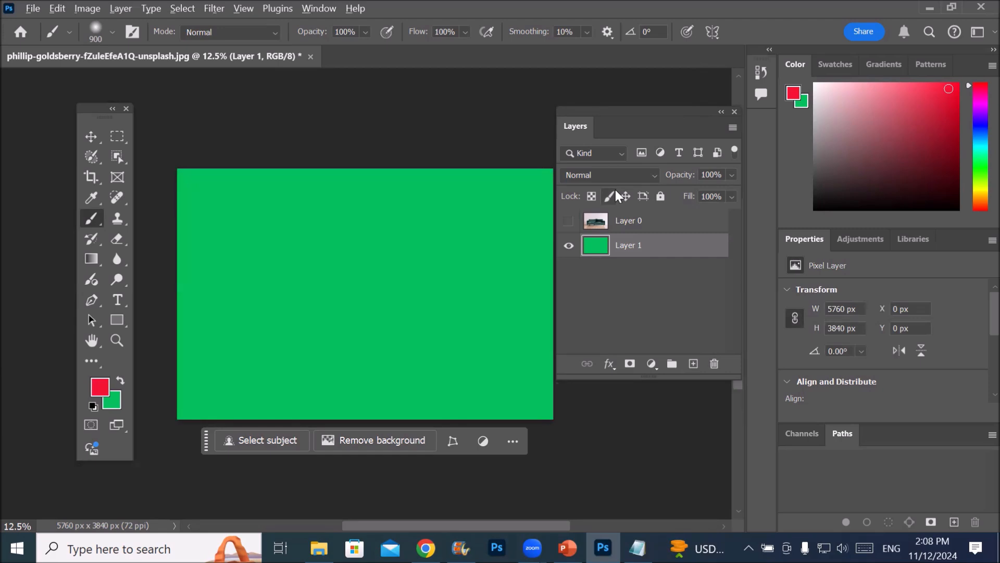
pyautogui.hotkey('alt', 'BackSpace')
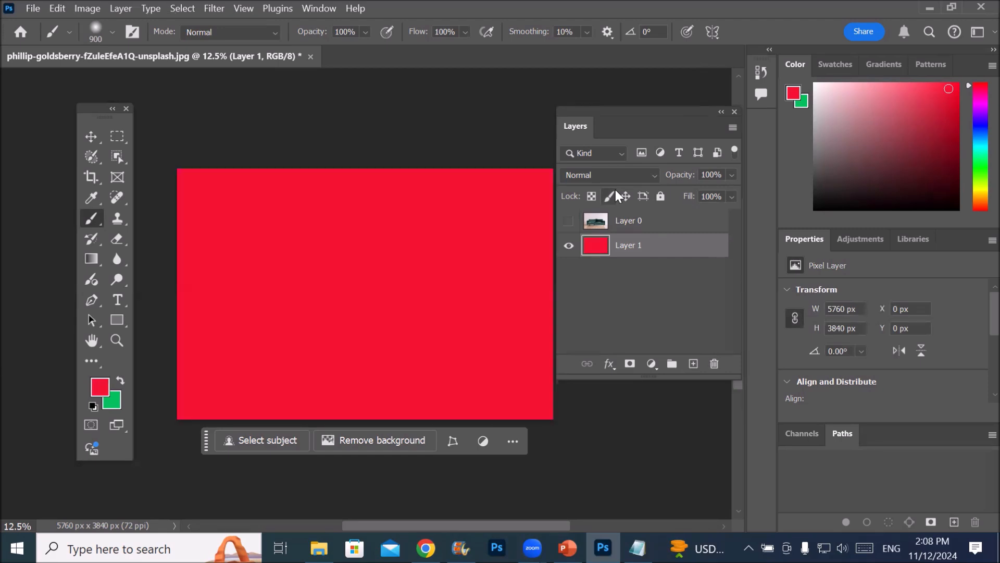
pyautogui.hotkey('ctrl', 'BackSpace')
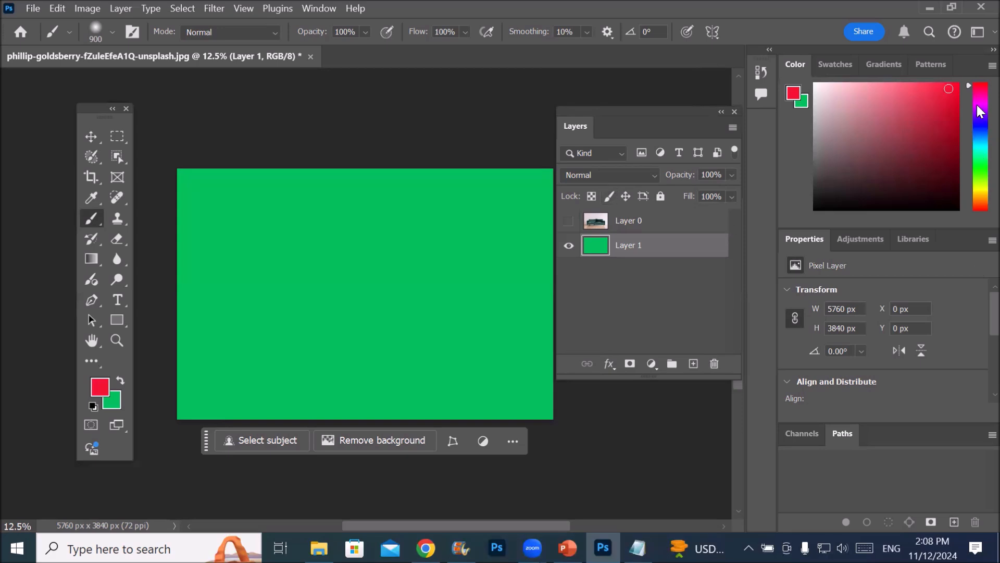
# Fill the hidden sofa layer, Layer 0, with the red foreground colour, and undo that fill
pyautogui.click(626, 226)
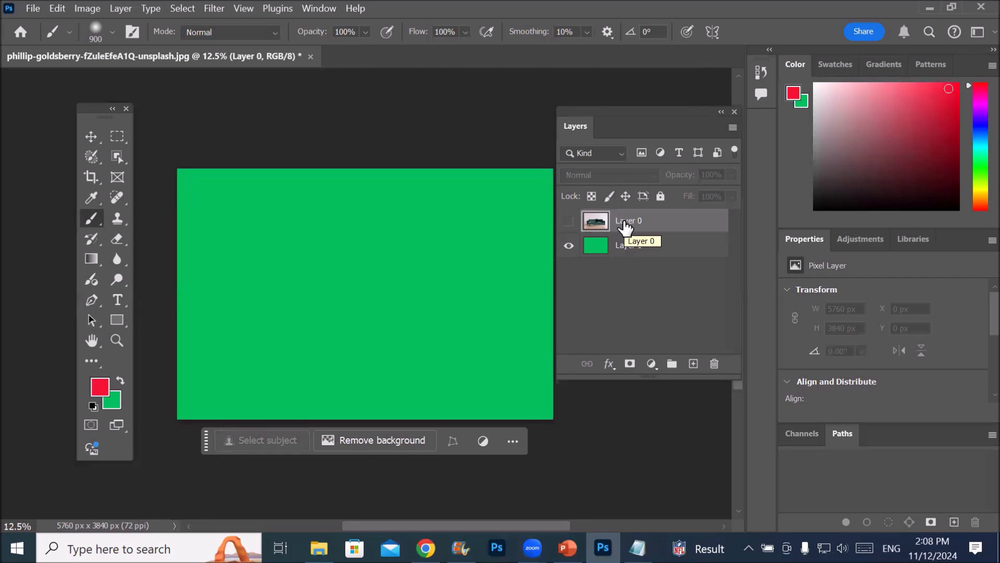
pyautogui.hotkey('alt', 'BackSpace')
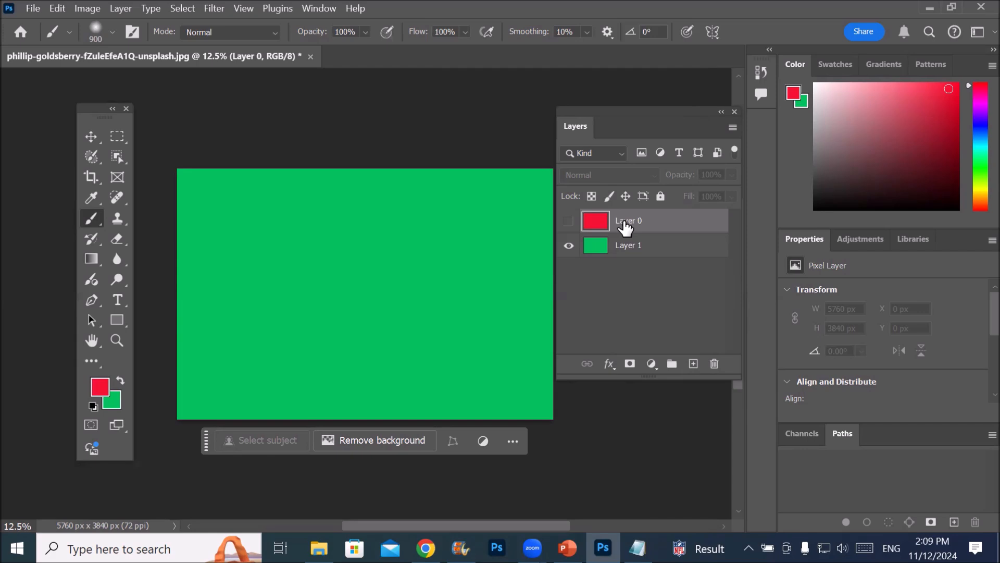
pyautogui.click(57, 8)
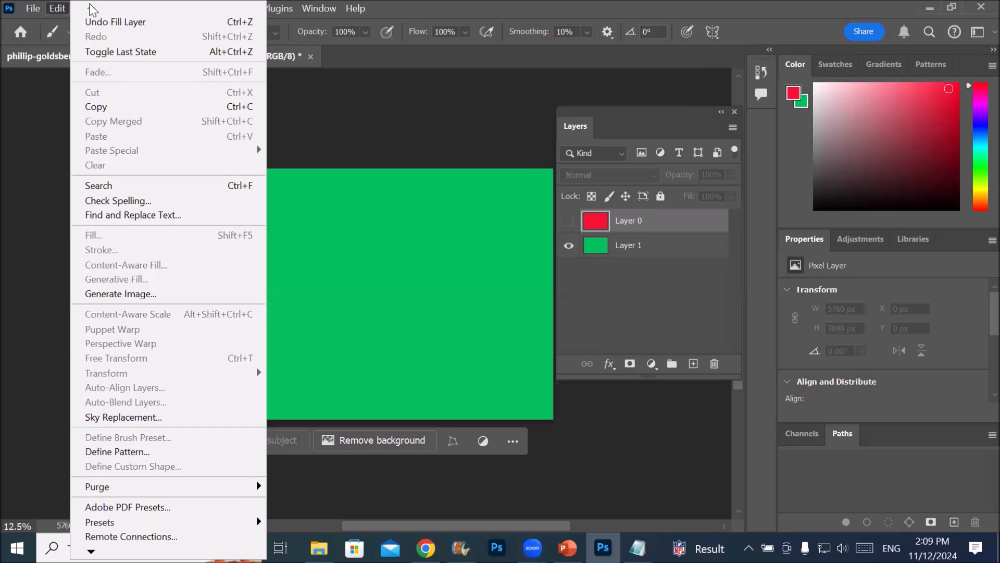
pyautogui.click(203, 22)
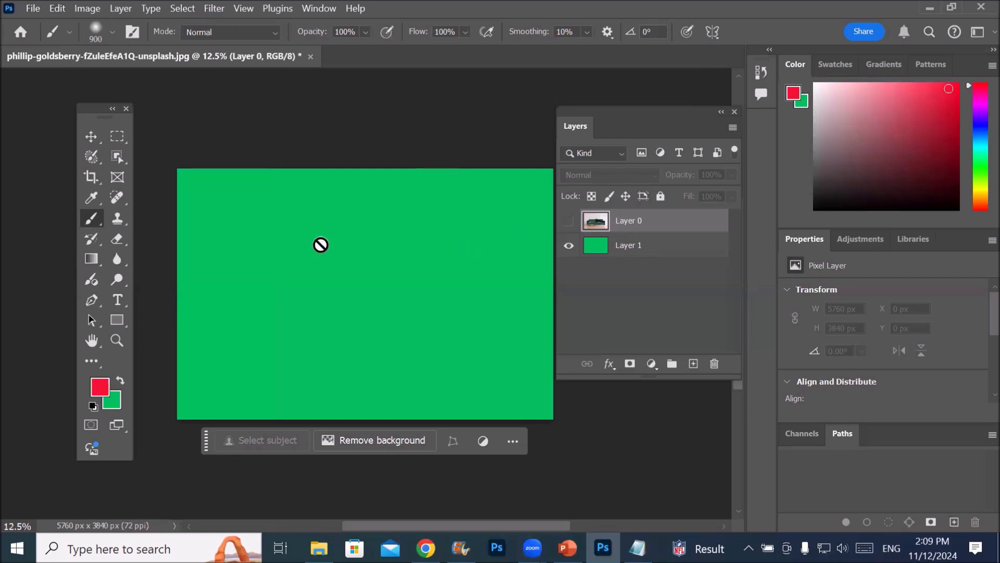
# Toggle the sofa layer's visibility repeatedly over the green layer, and leave the sofa shown
pyautogui.click(568, 221)
pyautogui.click(568, 221)
pyautogui.click(568, 221)
pyautogui.click(568, 221)
pyautogui.click(569, 221)
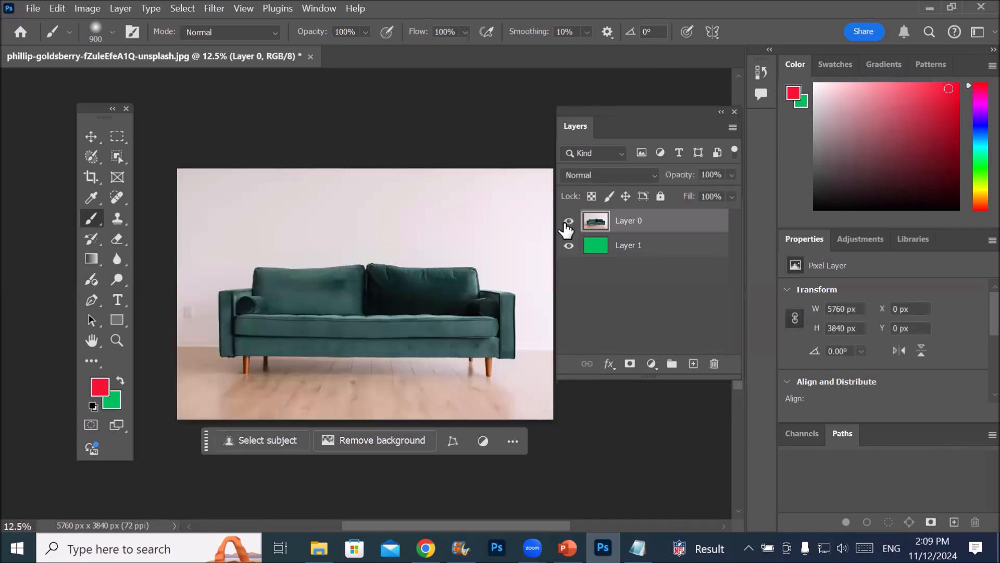
pyautogui.click(568, 221)
pyautogui.click(568, 221)
pyautogui.click(569, 221)
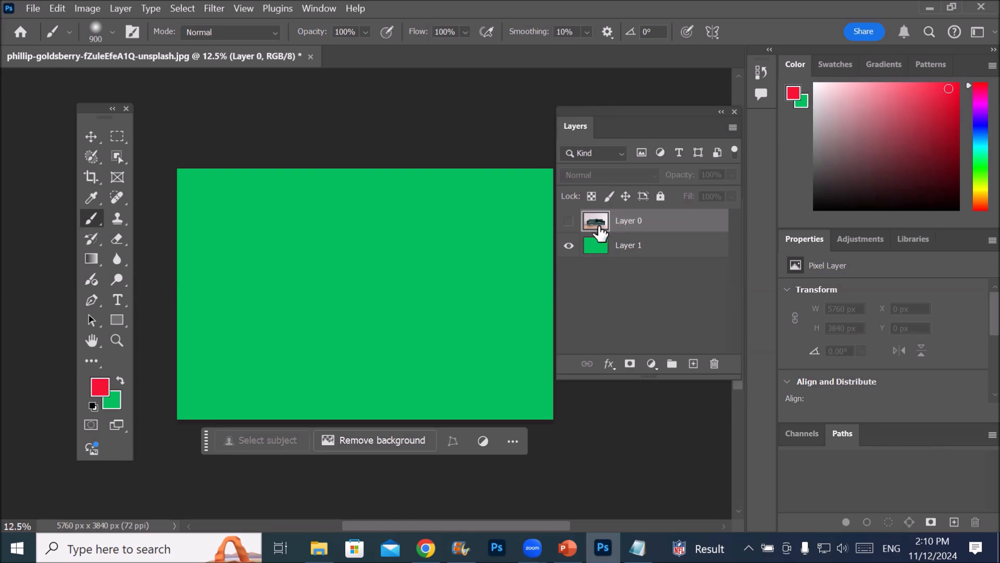
pyautogui.click(568, 221)
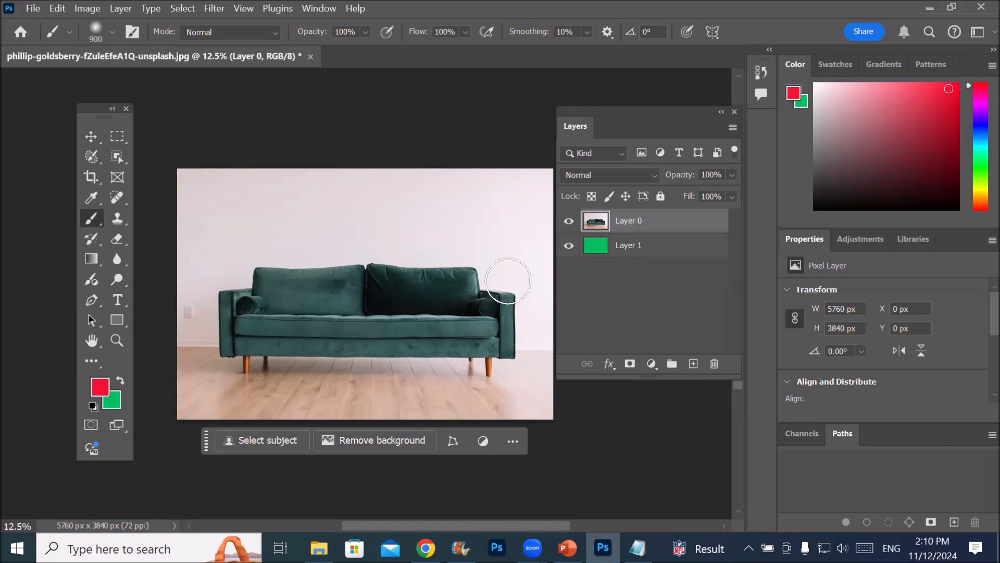
# Select the sofa on Layer 0 as the subject and invert the selection back and forth, finishing with its surroundings selected
pyautogui.click(271, 440)
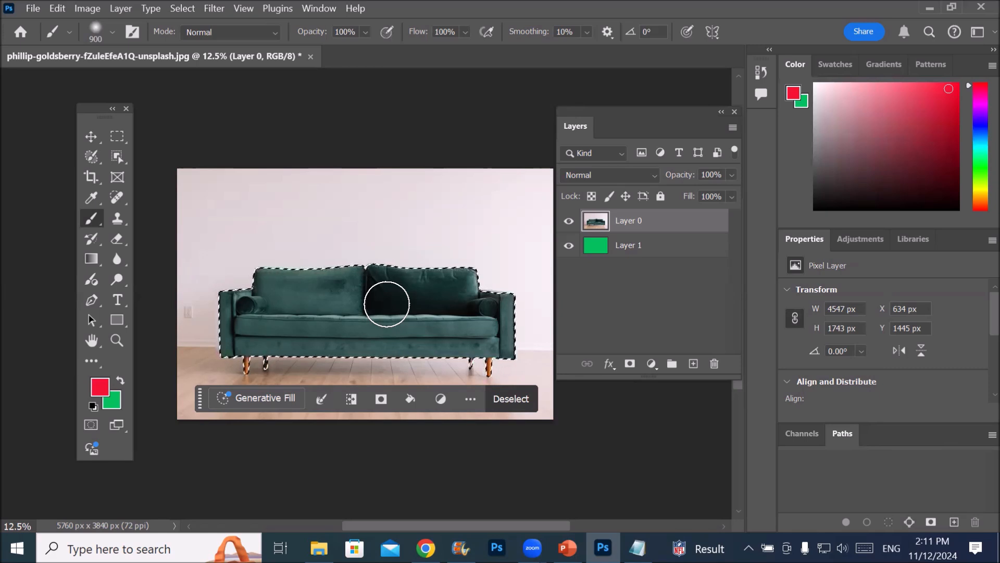
pyautogui.click(177, 8)
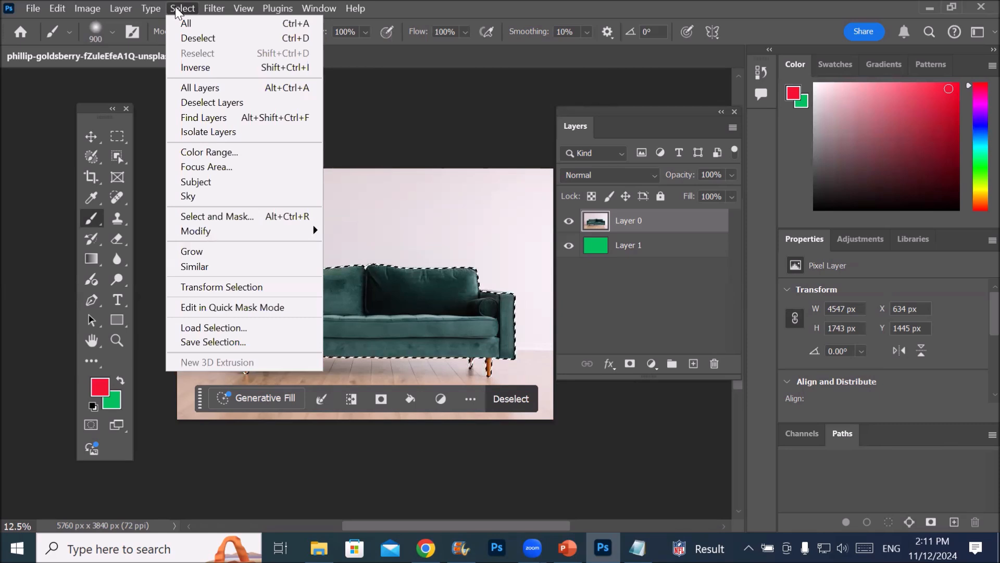
pyautogui.click(233, 71)
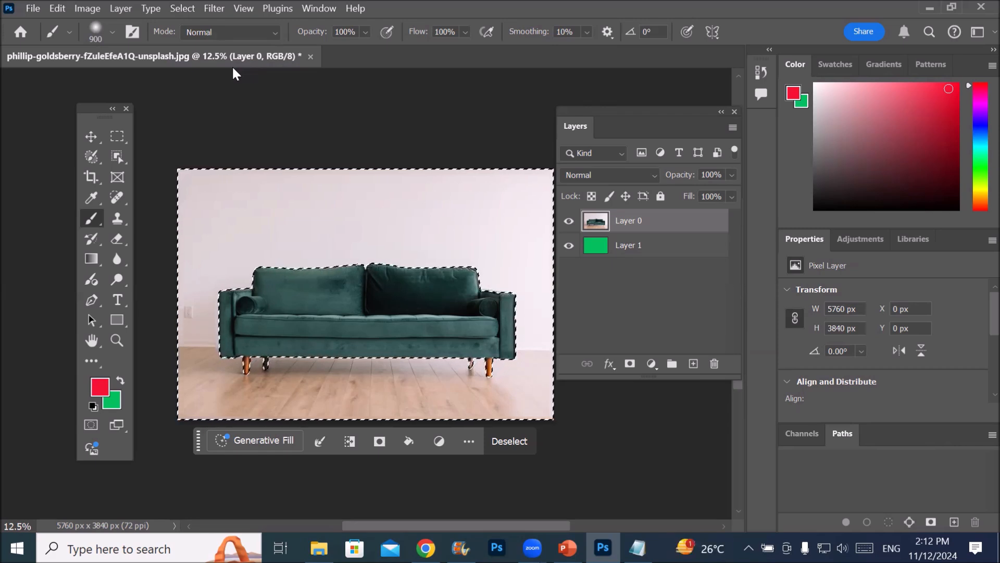
pyautogui.click(183, 9)
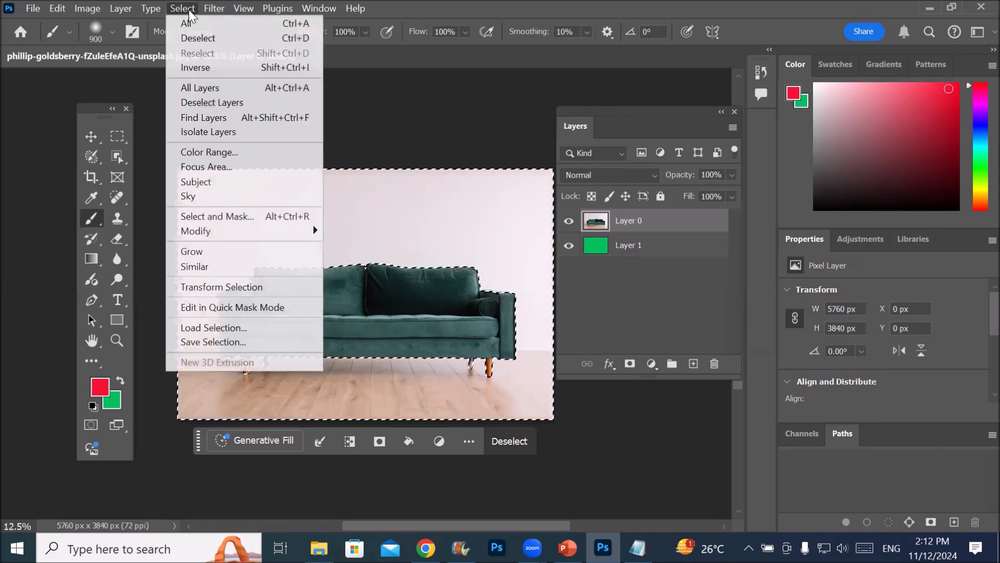
pyautogui.click(212, 66)
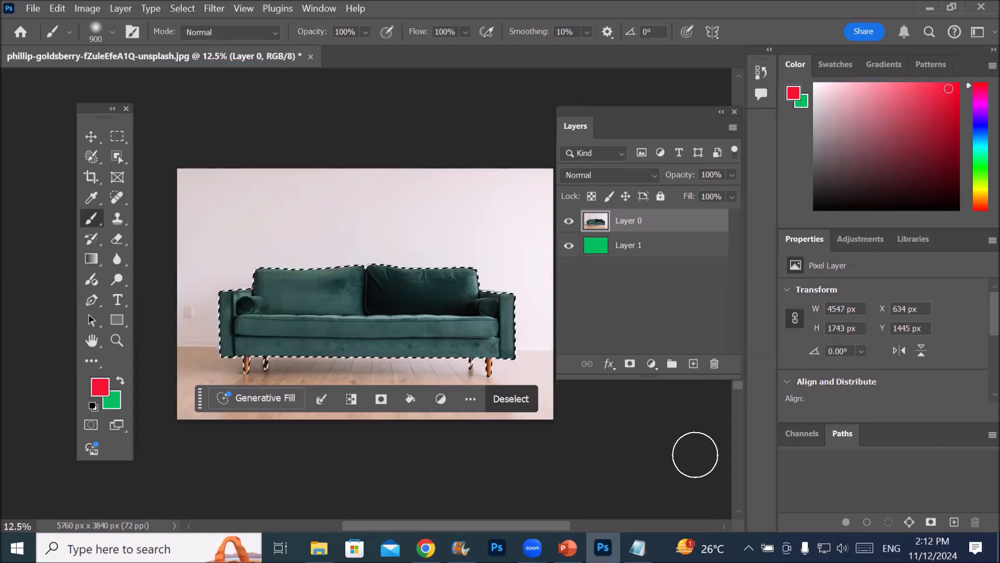
pyautogui.click(183, 9)
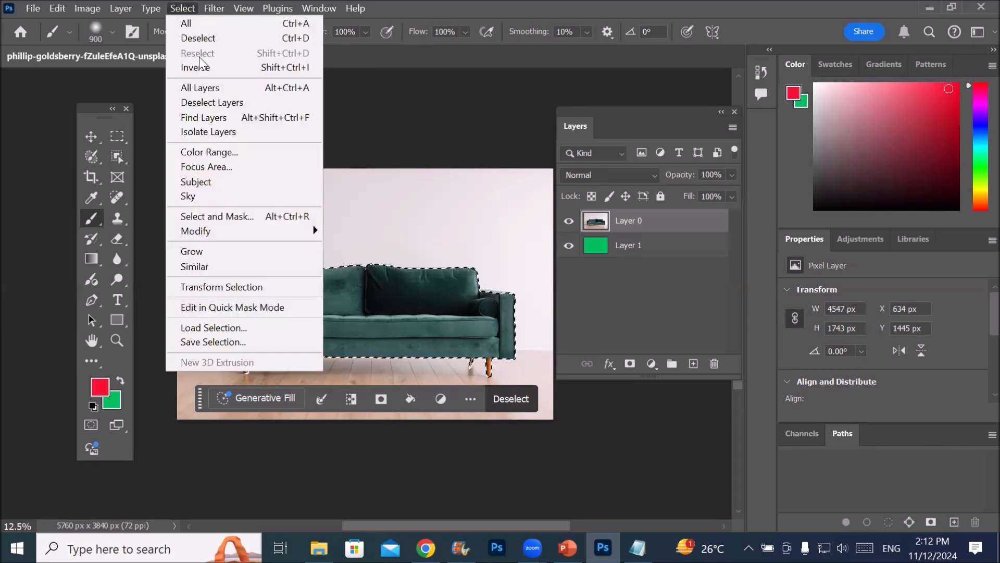
pyautogui.click(222, 69)
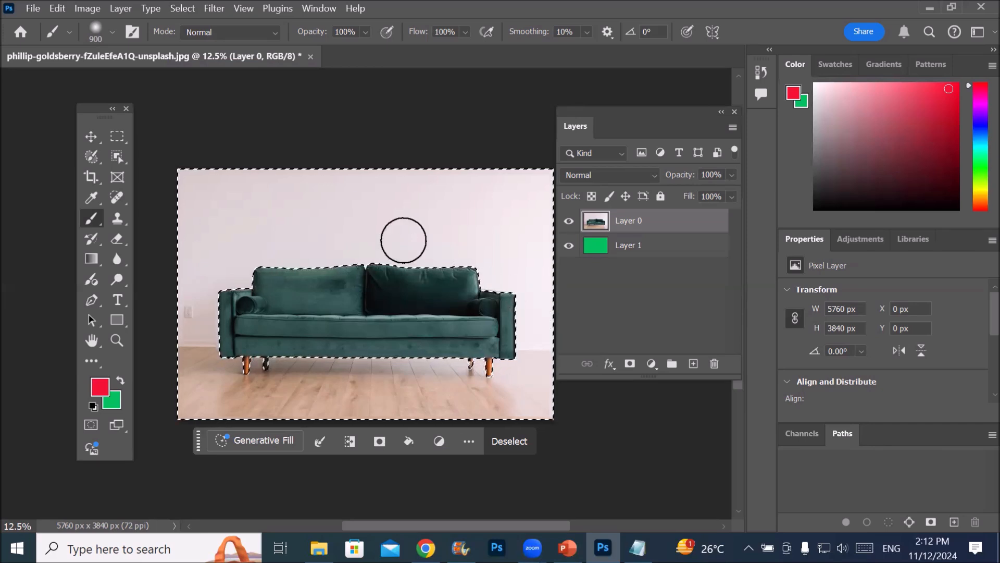
# Delete the selected wall and floor around the sofa from Layer 0, undo that deletion and clear the selection
pyautogui.rightClick(397, 222)
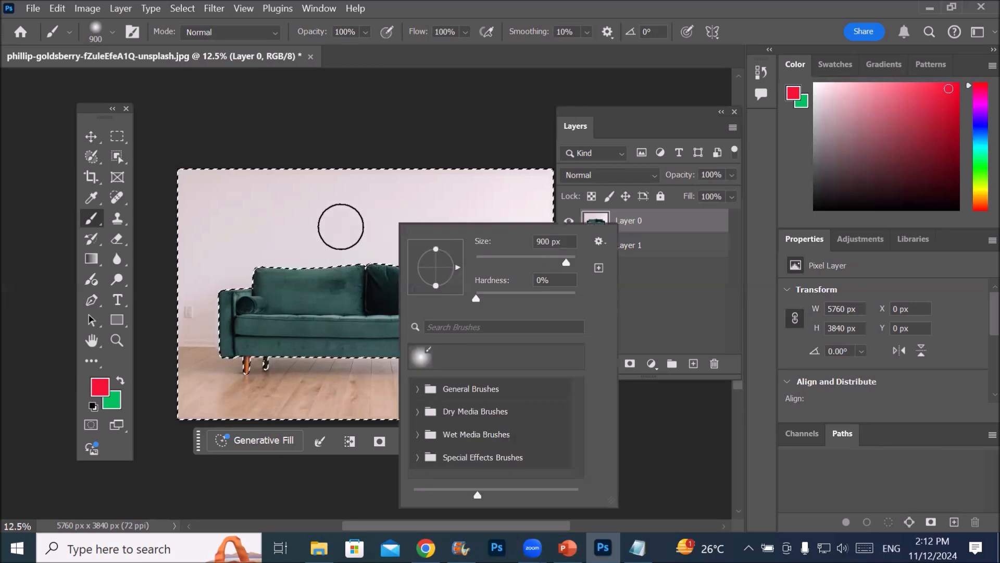
pyautogui.rightClick(313, 249)
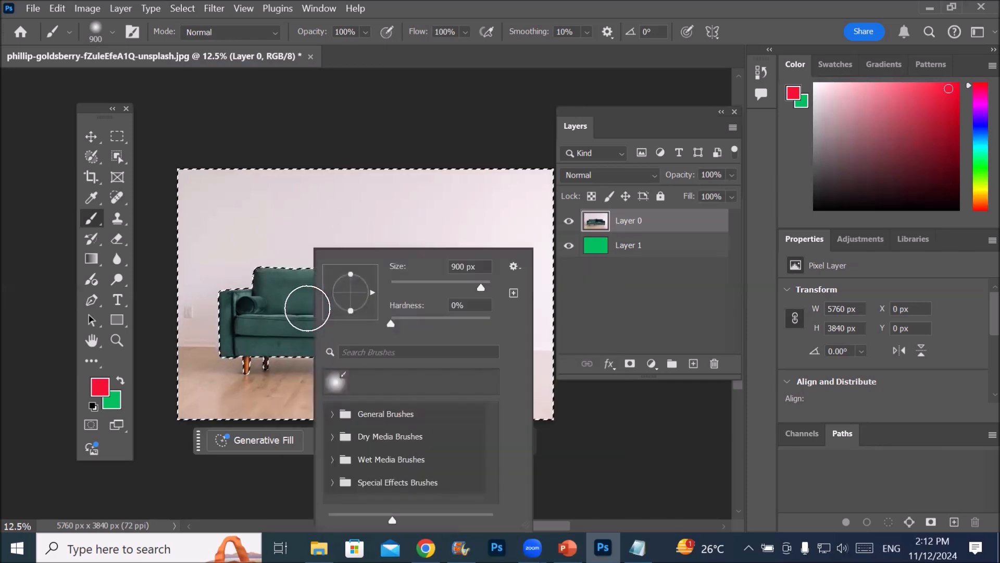
pyautogui.click(117, 136)
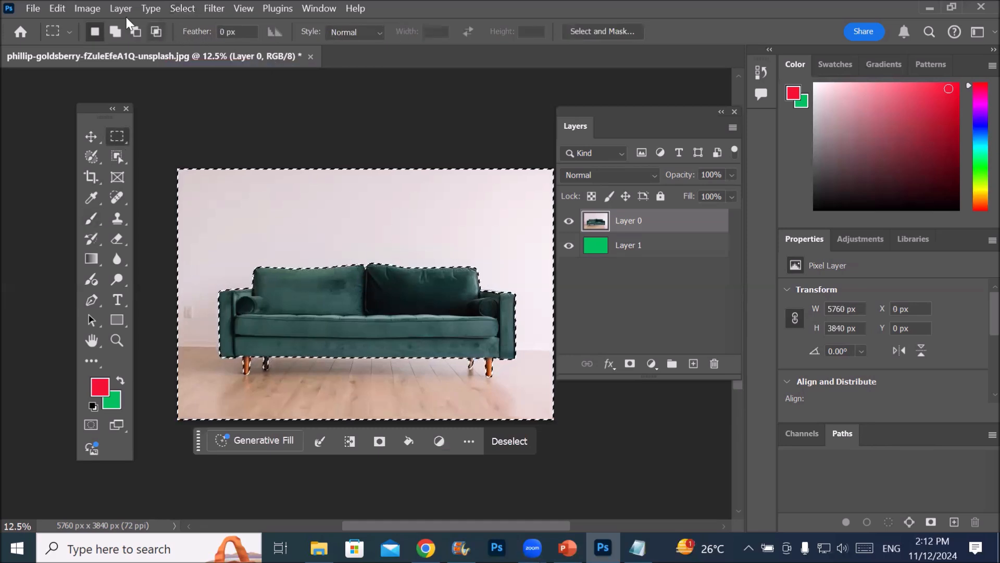
pyautogui.click(58, 8)
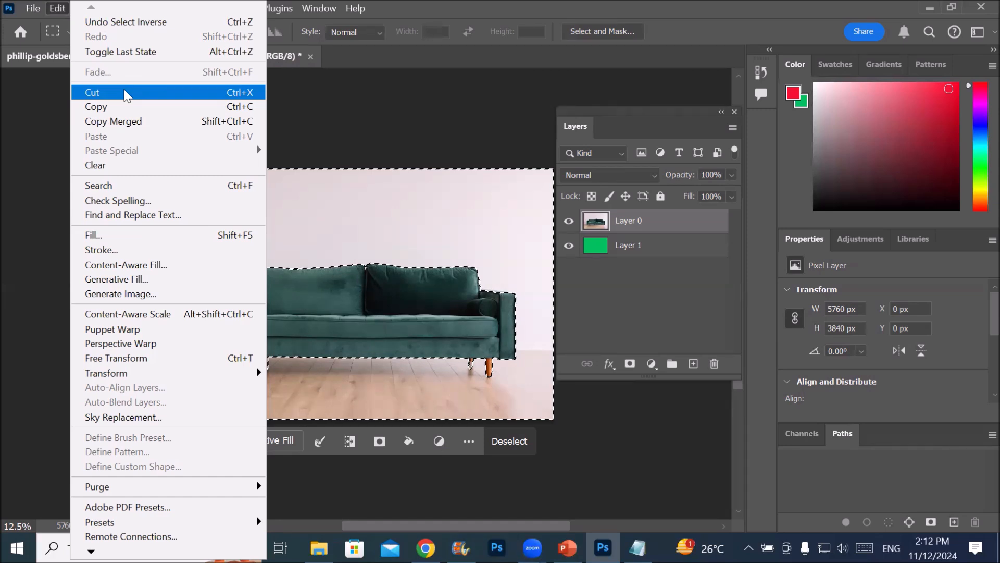
pyautogui.click(311, 29)
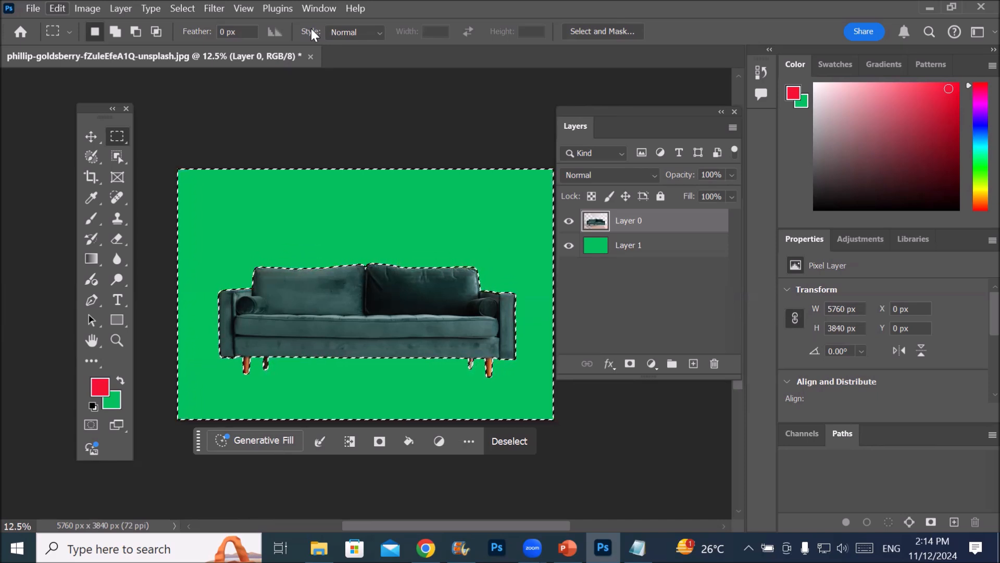
pyautogui.hotkey('ctrl', 'z')
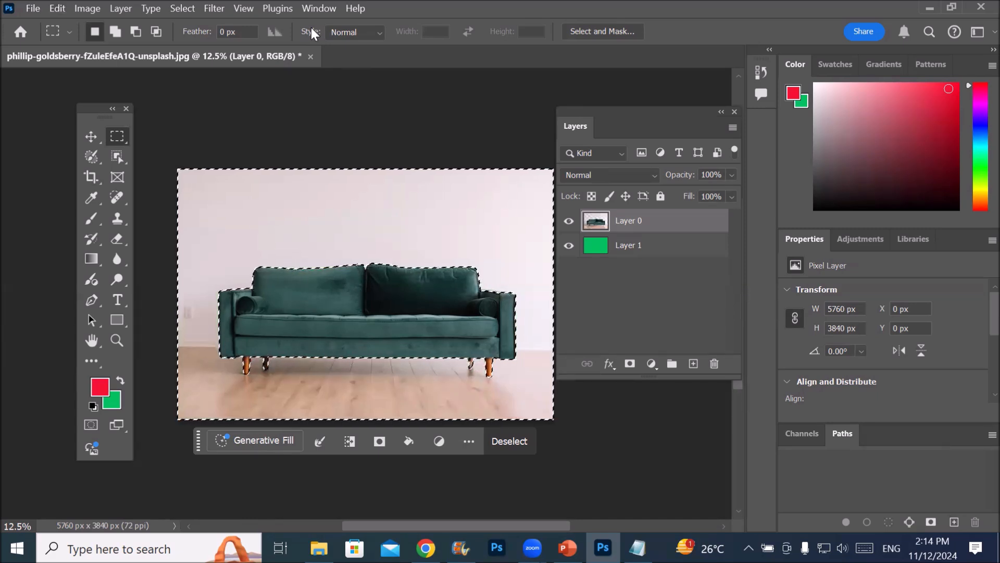
pyautogui.hotkey('ctrl', 'd')
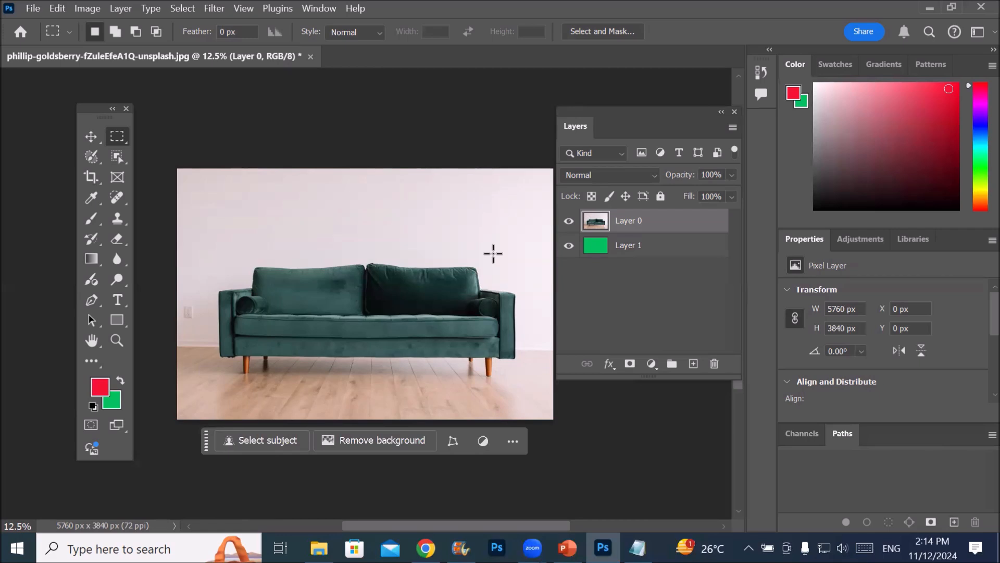
# Remove the background of the sofa layer, Layer 0, and switch between editing its image and its layer mask
pyautogui.click(182, 9)
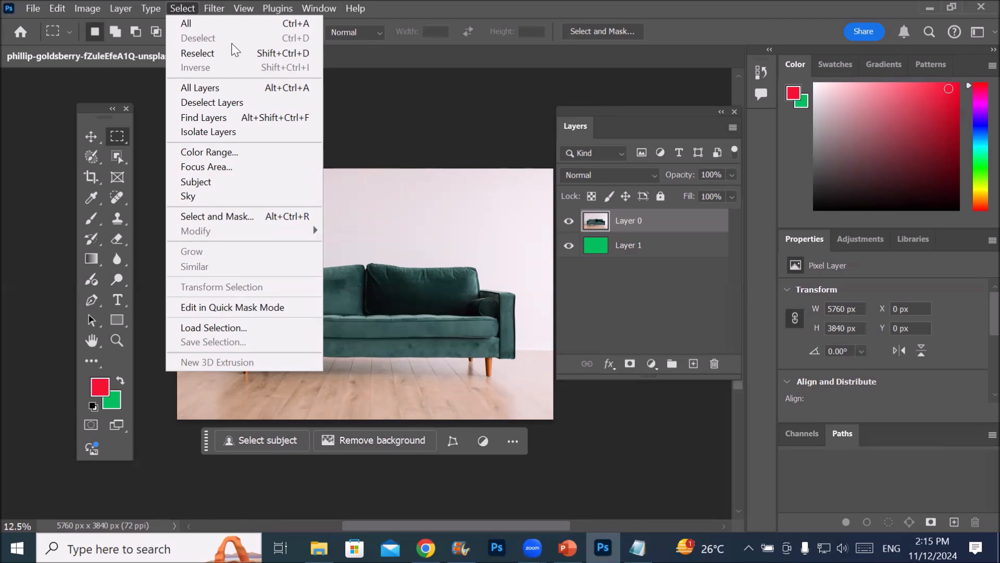
pyautogui.click(437, 261)
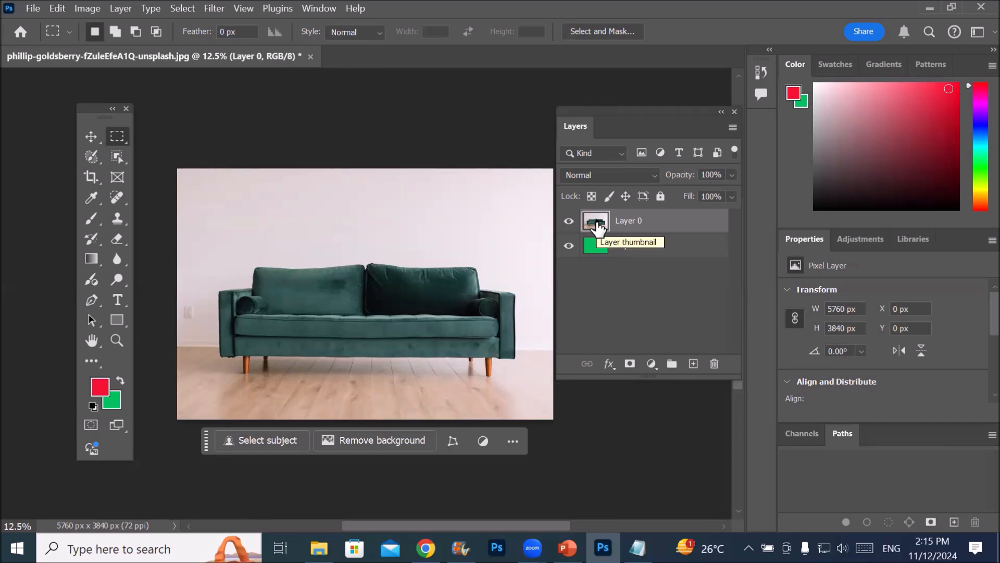
pyautogui.click(367, 437)
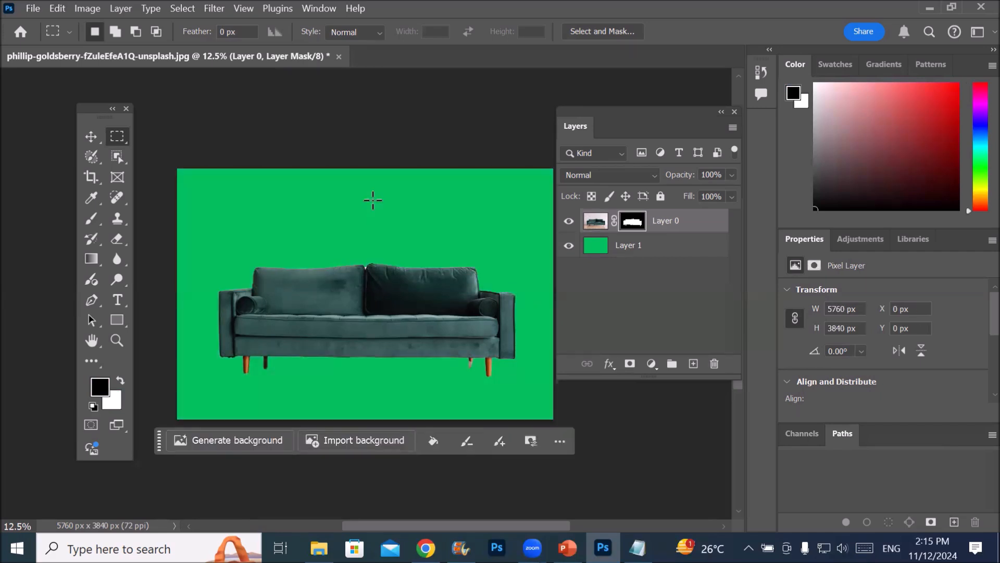
pyautogui.click(595, 221)
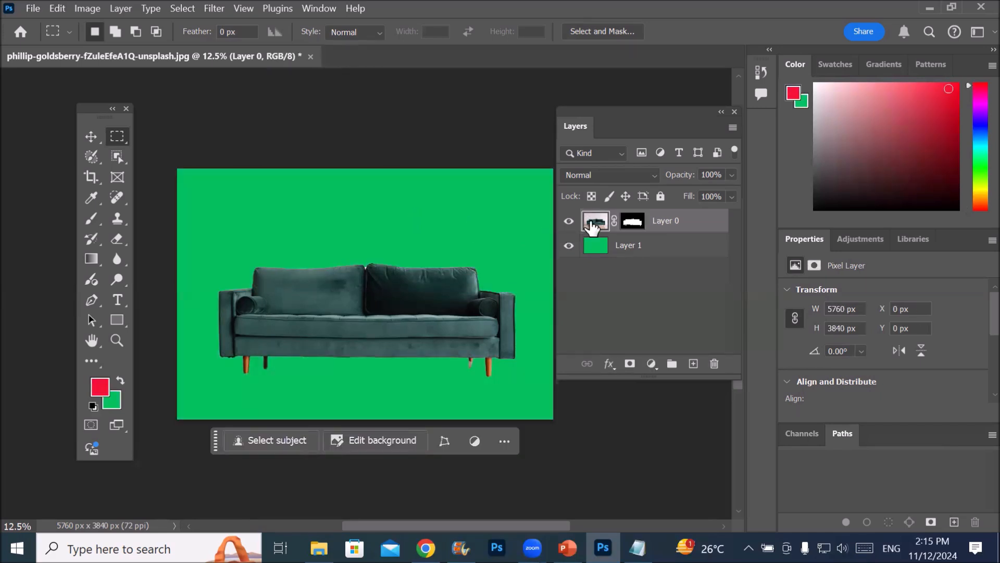
pyautogui.click(634, 223)
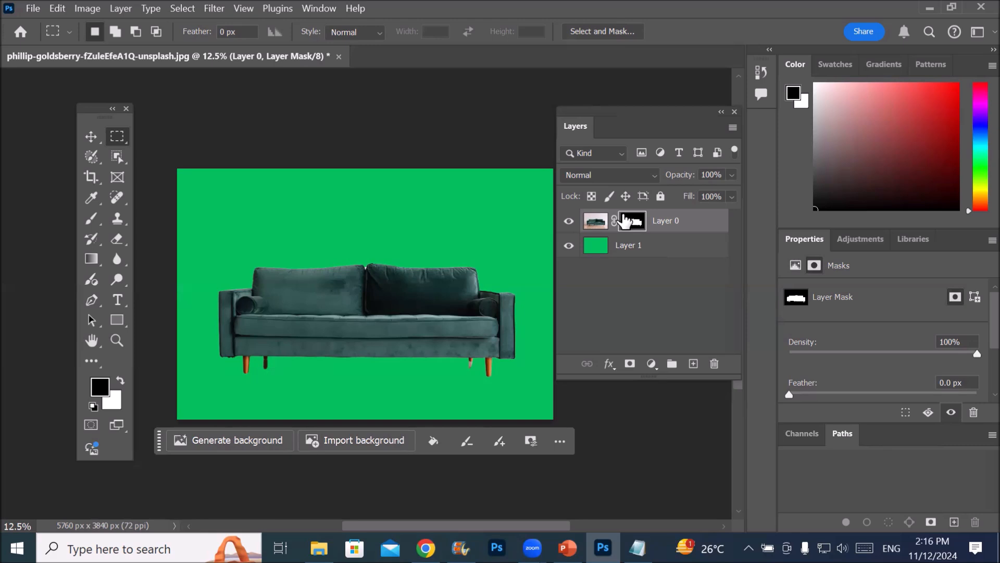
pyautogui.click(597, 222)
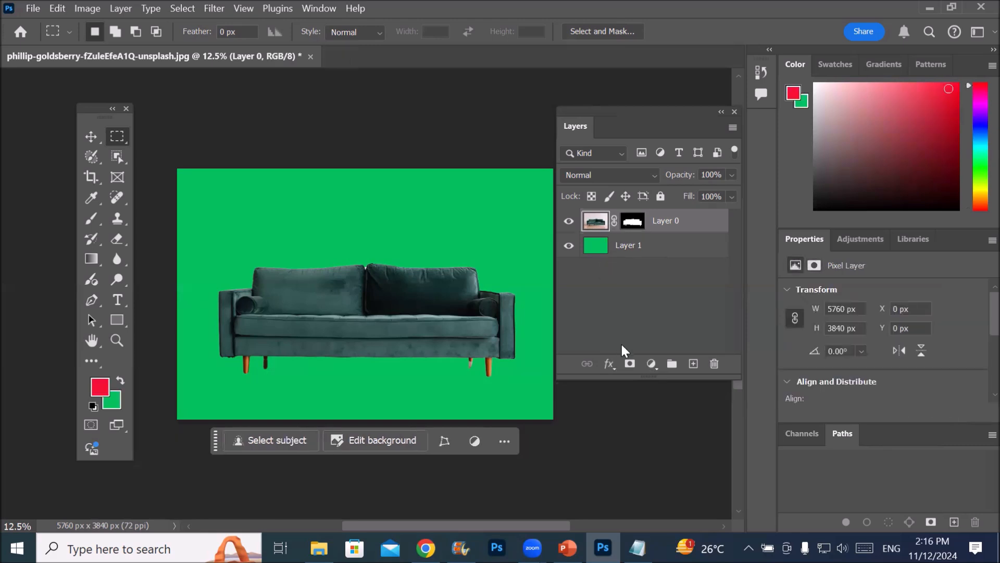
# Brush Layer 0's mask with black over most of the sofa, and with white to reveal the sofa, lower wall and floor
pyautogui.click(632, 221)
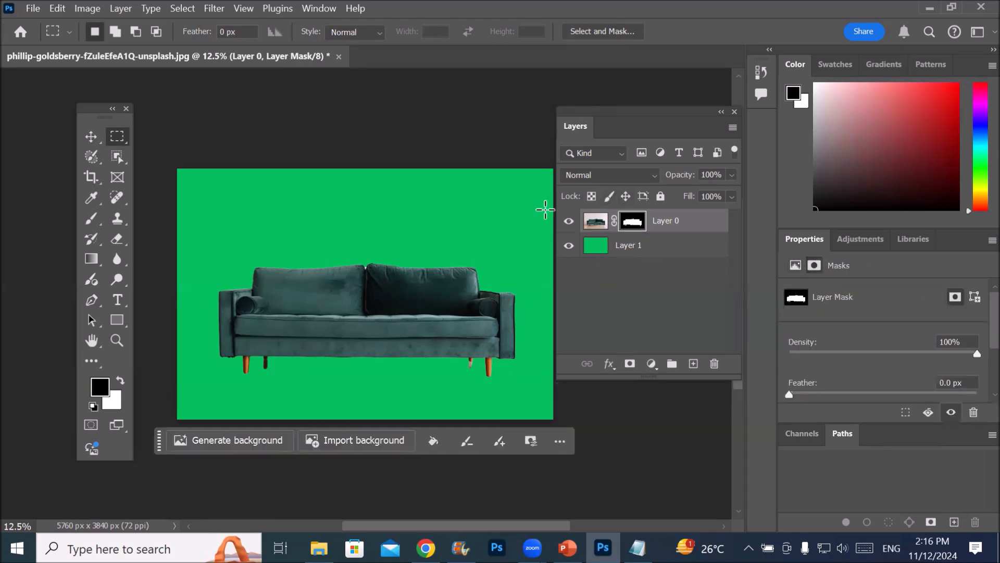
pyautogui.click(92, 219)
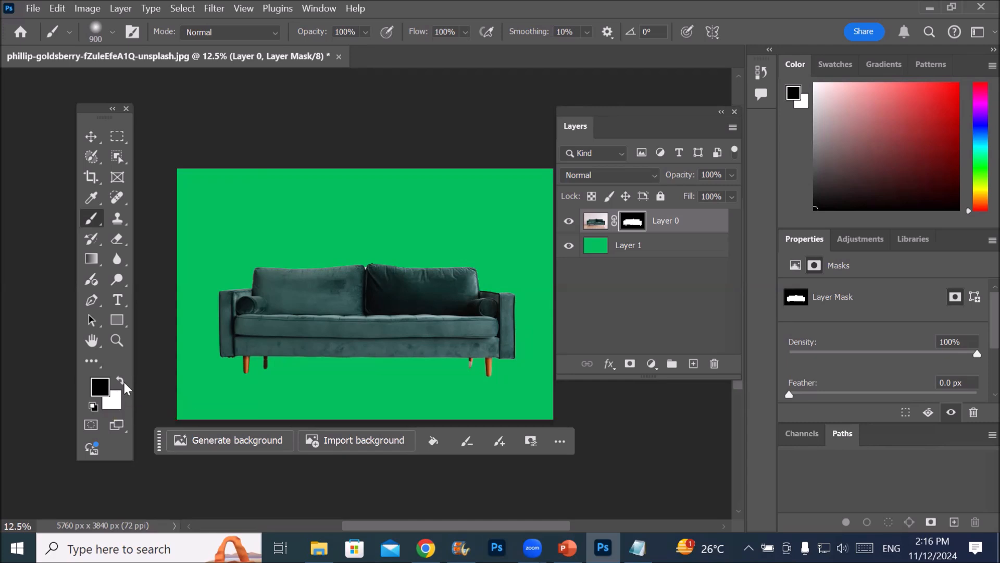
pyautogui.click(121, 381)
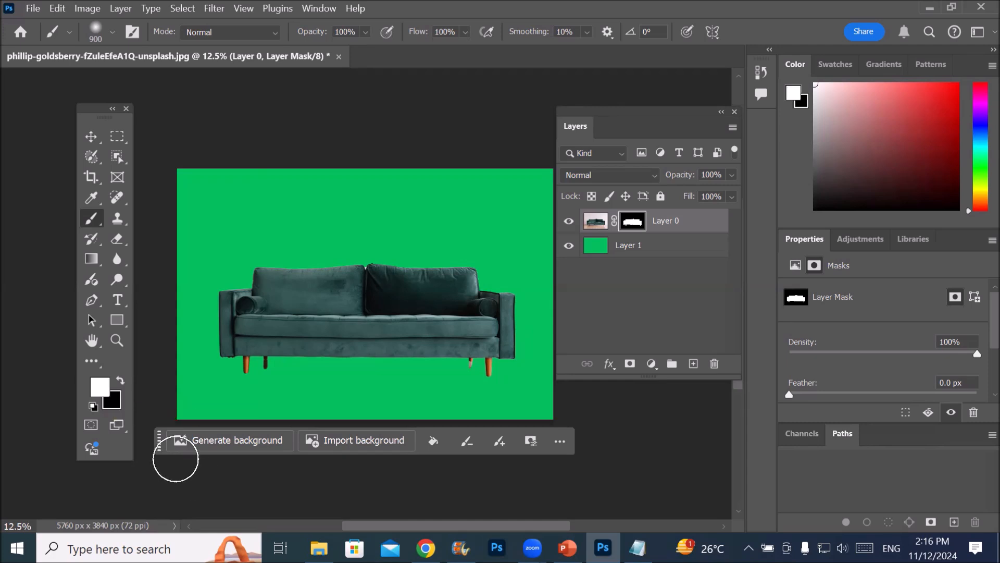
pyautogui.click(124, 381)
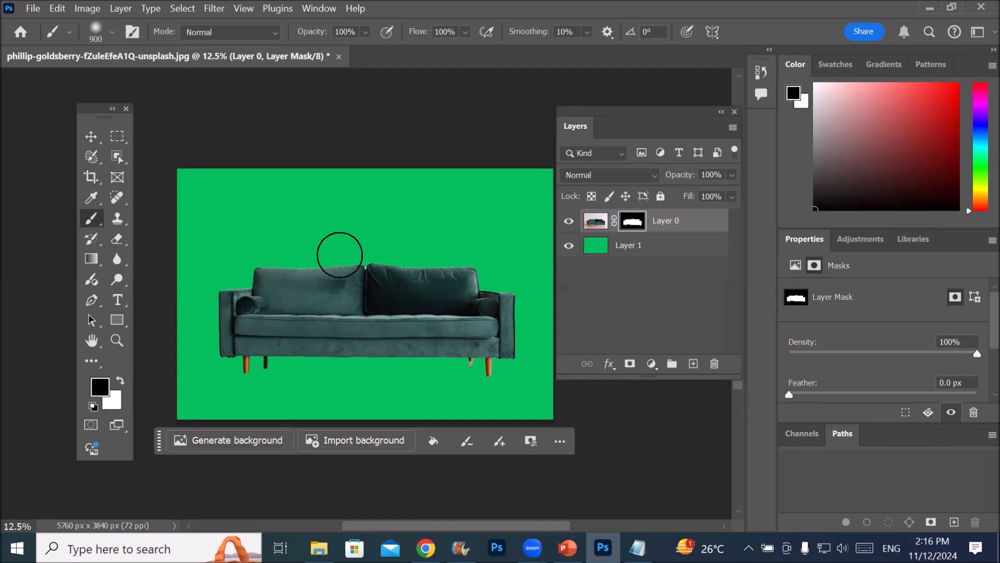
pyautogui.moveTo(340, 264)
pyautogui.mouseDown()
pyautogui.moveTo(346, 361)
pyautogui.moveTo(350, 266)
pyautogui.moveTo(320, 367)
pyautogui.moveTo(284, 246)
pyautogui.moveTo(279, 302)
pyautogui.moveTo(207, 387)
pyautogui.moveTo(198, 334)
pyautogui.moveTo(208, 308)
pyautogui.moveTo(250, 333)
pyautogui.moveTo(311, 269)
pyautogui.moveTo(323, 282)
pyautogui.moveTo(267, 359)
pyautogui.moveTo(247, 361)
pyautogui.moveTo(299, 350)
pyautogui.moveTo(279, 377)
pyautogui.moveTo(246, 374)
pyautogui.moveTo(282, 394)
pyautogui.moveTo(389, 416)
pyautogui.moveTo(513, 397)
pyautogui.moveTo(550, 331)
pyautogui.moveTo(520, 285)
pyautogui.moveTo(499, 382)
pyautogui.moveTo(511, 335)
pyautogui.moveTo(495, 286)
pyautogui.moveTo(468, 403)
pyautogui.moveTo(492, 336)
pyautogui.moveTo(568, 318)
pyautogui.moveTo(568, 400)
pyautogui.mouseUp()
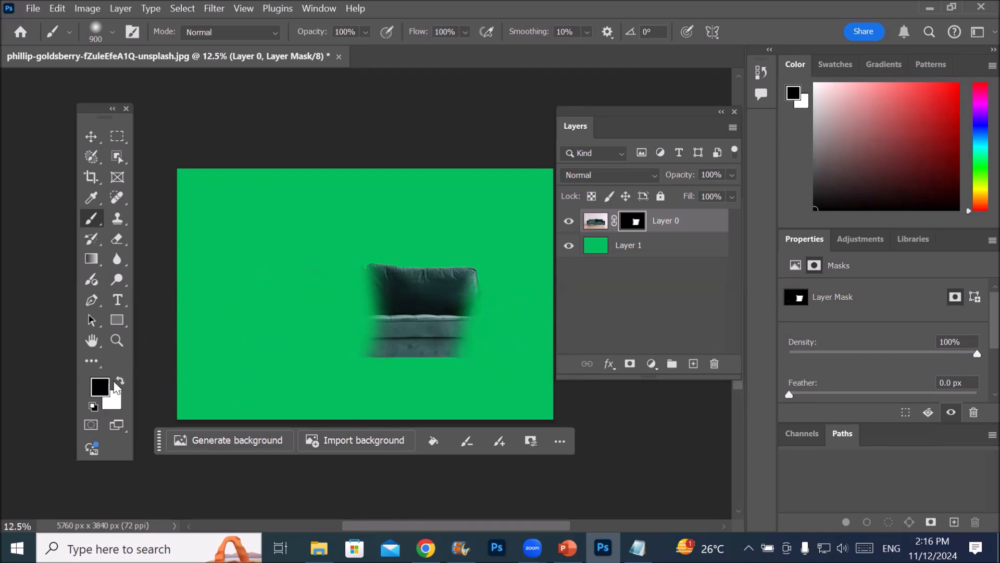
pyautogui.click(120, 382)
pyautogui.moveTo(384, 286)
pyautogui.mouseDown()
pyautogui.moveTo(319, 286)
pyautogui.moveTo(305, 299)
pyautogui.moveTo(306, 317)
pyautogui.moveTo(404, 328)
pyautogui.moveTo(276, 332)
pyautogui.moveTo(264, 317)
pyautogui.moveTo(284, 279)
pyautogui.moveTo(333, 275)
pyautogui.moveTo(266, 282)
pyautogui.moveTo(240, 307)
pyautogui.moveTo(241, 332)
pyautogui.moveTo(305, 334)
pyautogui.moveTo(220, 340)
pyautogui.moveTo(384, 366)
pyautogui.moveTo(194, 372)
pyautogui.moveTo(180, 390)
pyautogui.moveTo(526, 399)
pyautogui.moveTo(548, 345)
pyautogui.moveTo(484, 277)
pyautogui.moveTo(480, 349)
pyautogui.moveTo(547, 302)
pyautogui.moveTo(465, 378)
pyautogui.moveTo(436, 377)
pyautogui.moveTo(545, 411)
pyautogui.moveTo(370, 364)
pyautogui.moveTo(379, 368)
pyautogui.moveTo(371, 373)
pyautogui.moveTo(369, 338)
pyautogui.moveTo(338, 278)
pyautogui.moveTo(313, 269)
pyautogui.moveTo(503, 288)
pyautogui.moveTo(243, 279)
pyautogui.moveTo(552, 282)
pyautogui.moveTo(93, 274)
pyautogui.moveTo(252, 283)
pyautogui.moveTo(270, 268)
pyautogui.moveTo(189, 357)
pyautogui.moveTo(246, 331)
pyautogui.moveTo(250, 302)
pyautogui.moveTo(165, 278)
pyautogui.moveTo(261, 317)
pyautogui.moveTo(240, 318)
pyautogui.moveTo(170, 267)
pyautogui.moveTo(369, 282)
pyautogui.moveTo(536, 263)
pyautogui.moveTo(535, 361)
pyautogui.moveTo(329, 411)
pyautogui.moveTo(222, 416)
pyautogui.moveTo(152, 440)
pyautogui.moveTo(574, 286)
pyautogui.moveTo(554, 268)
pyautogui.moveTo(520, 276)
pyautogui.moveTo(547, 305)
pyautogui.mouseUp()
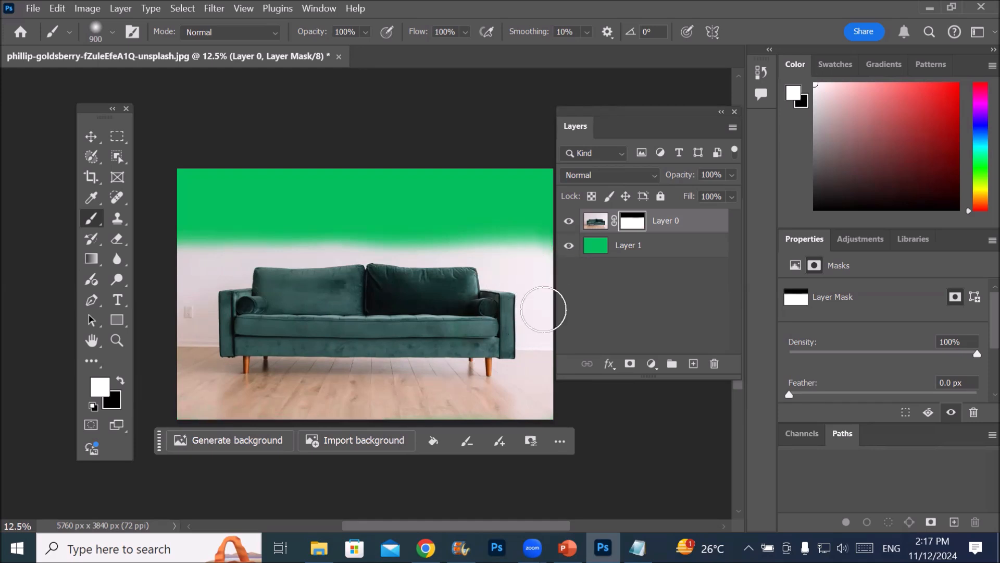
# Select Layer 1 and set the foreground colour to light cyan 55f3ea
pyautogui.click(594, 247)
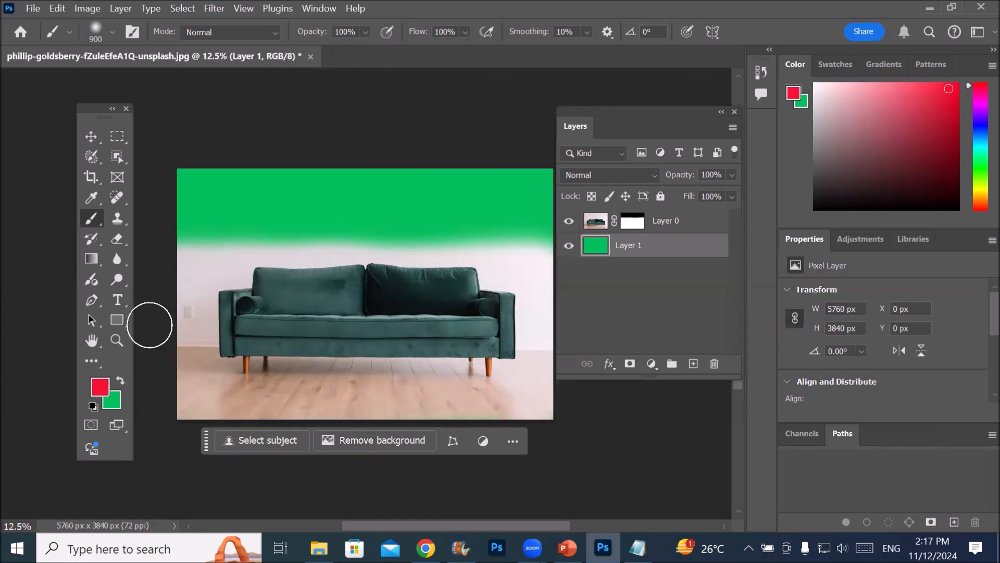
pyautogui.click(101, 387)
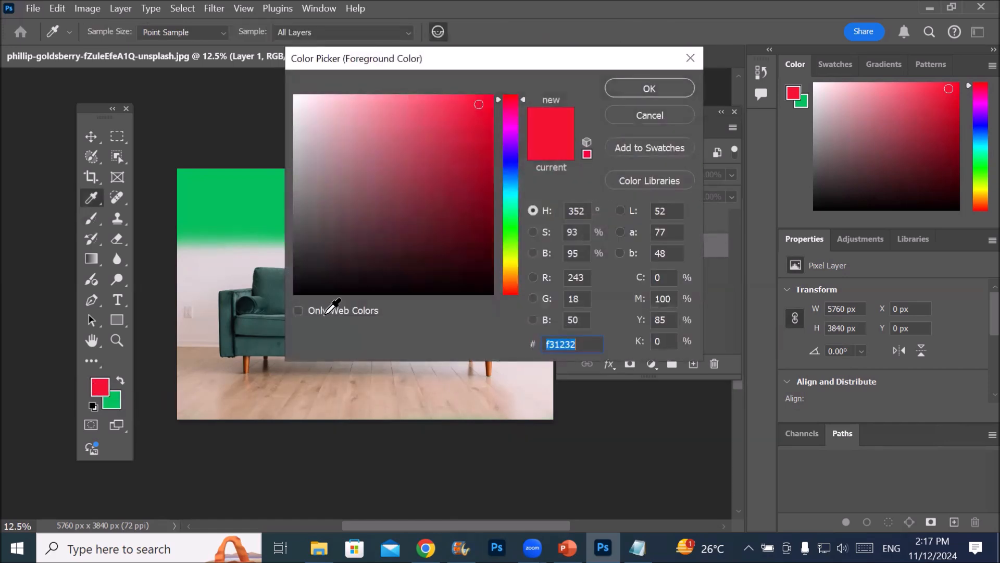
pyautogui.click(505, 196)
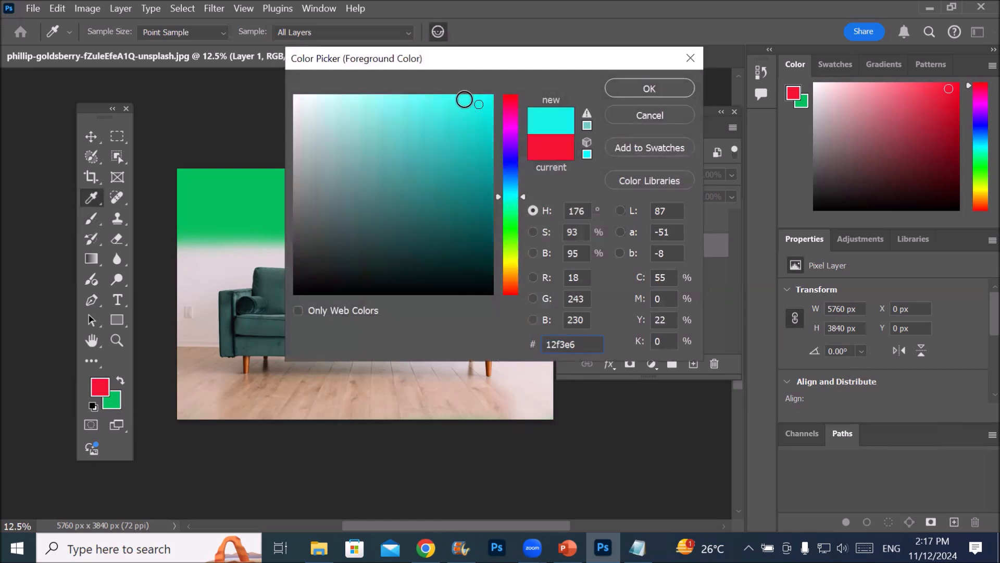
pyautogui.click(426, 104)
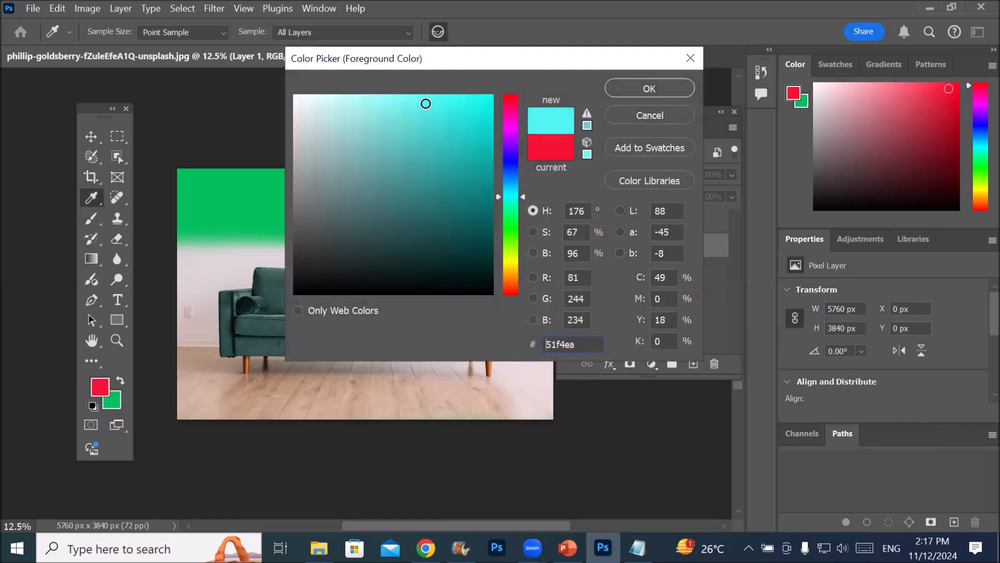
pyautogui.click(652, 89)
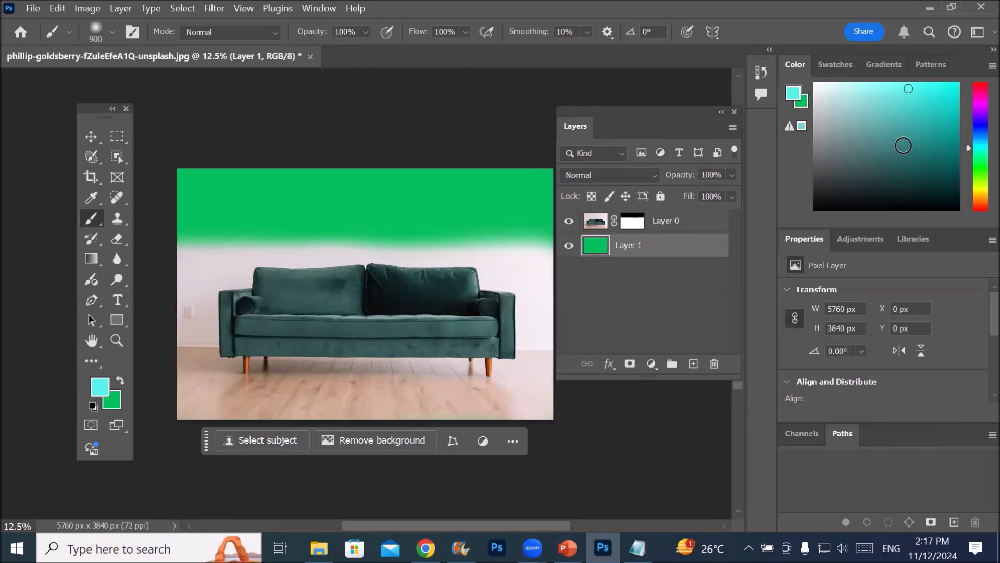
# Fill Layer 1 alternately with the cyan foreground and green background colours, finishing with green
pyautogui.hotkey('alt', 'BackSpace')
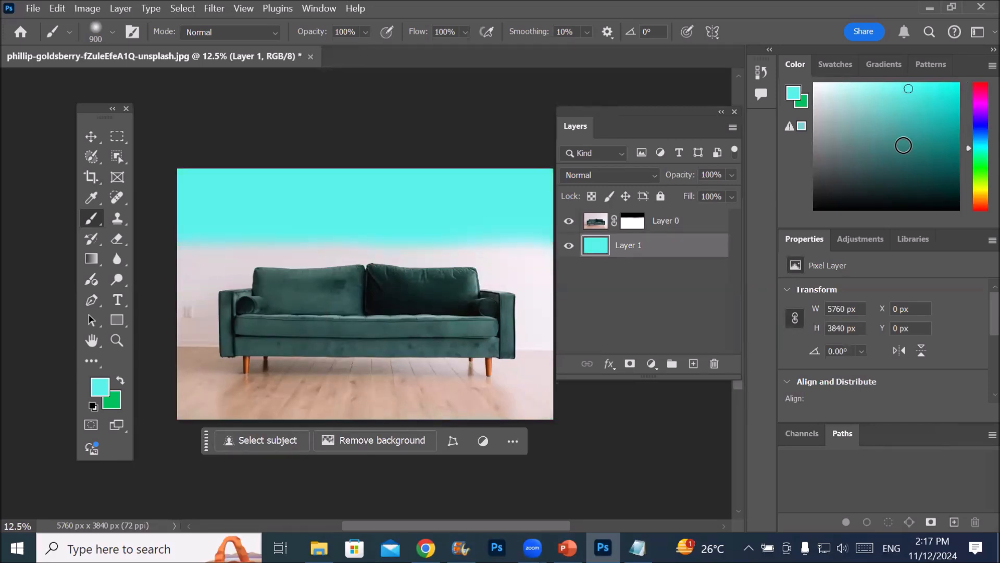
pyautogui.hotkey('ctrl', 'BackSpace')
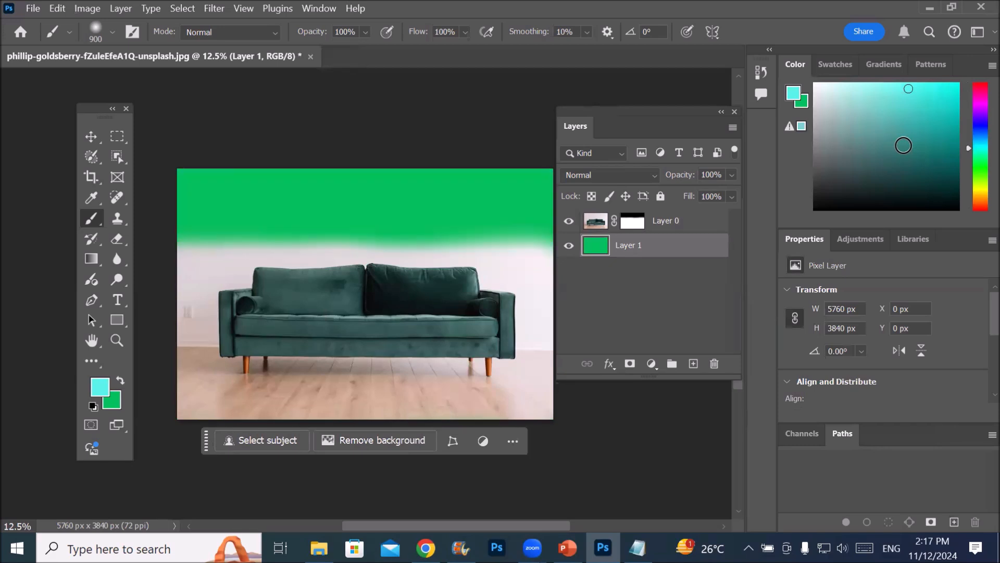
pyautogui.hotkey('alt', 'BackSpace')
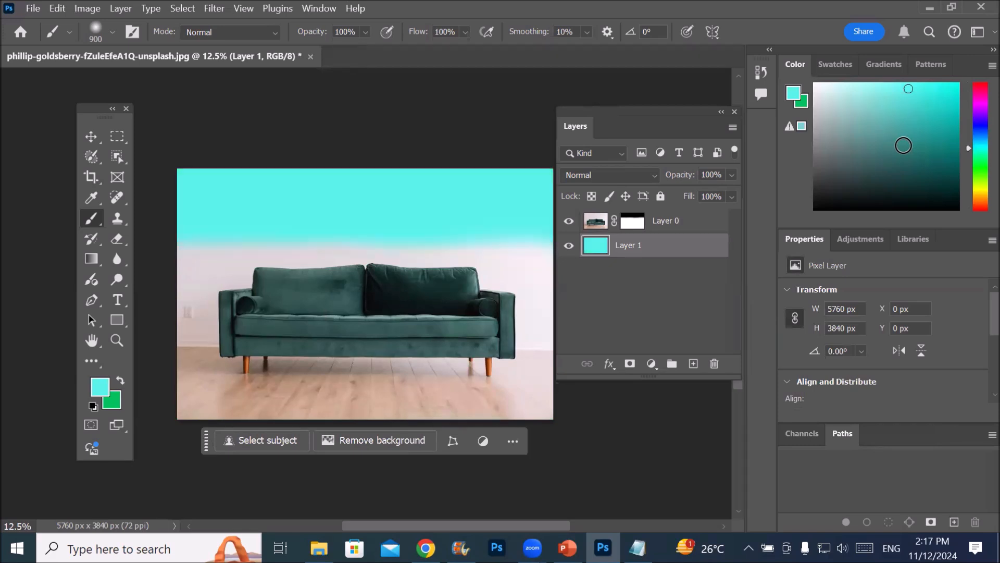
pyautogui.hotkey('ctrl', 'BackSpace')
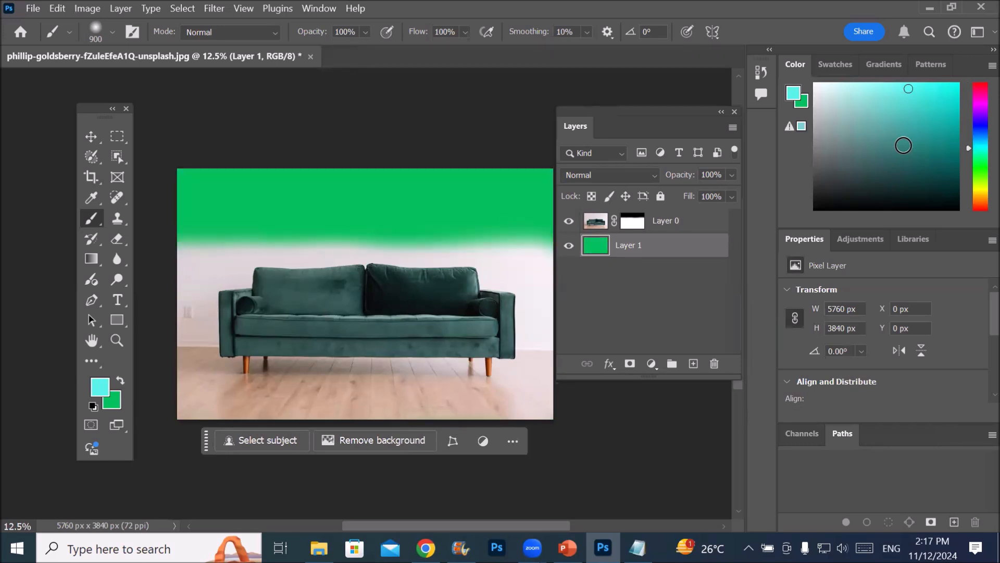
# Fill Layer 1 with the cyan foreground colour, then repeatedly hide and show Layer 0, leaving it visible
pyautogui.hotkey('alt', 'BackSpace')
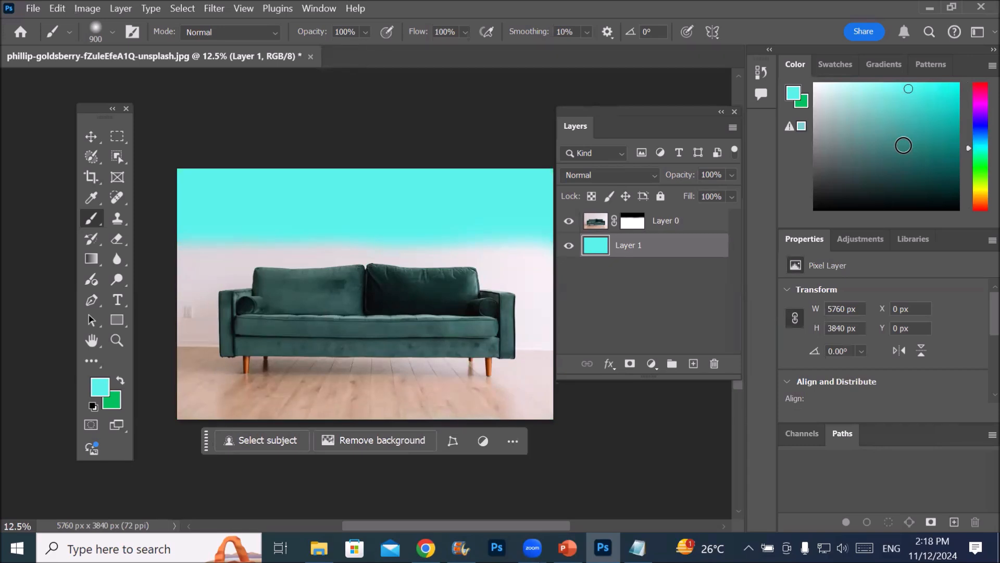
pyautogui.click(569, 222)
pyautogui.click(569, 221)
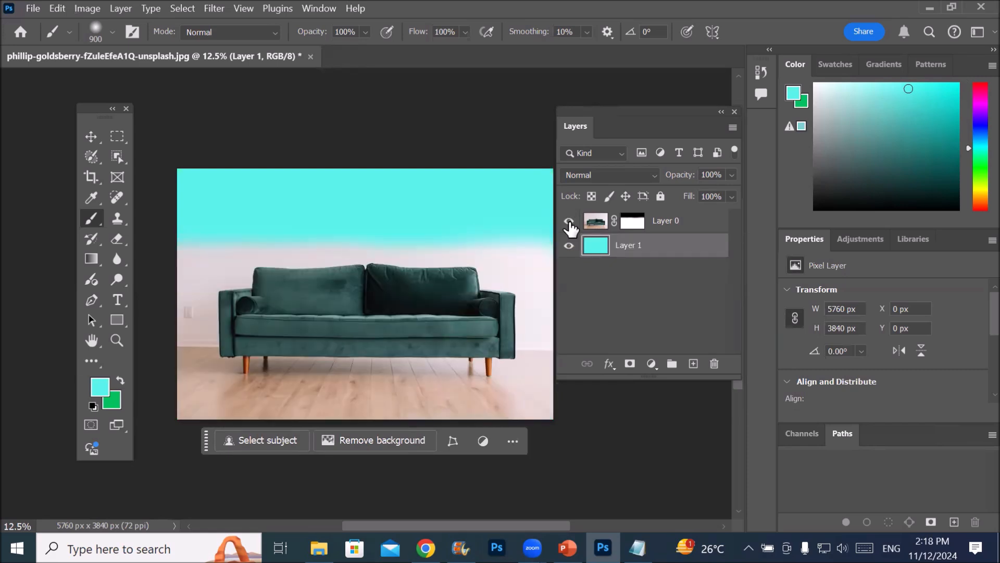
pyautogui.click(570, 223)
pyautogui.click(569, 223)
pyautogui.click(570, 223)
pyautogui.click(570, 222)
pyautogui.click(569, 223)
pyautogui.click(570, 223)
pyautogui.click(569, 223)
pyautogui.click(569, 223)
# Reposition the contextual task bar above the picture and alternate the active layer between Layer 0 and Layer 1, ending on Layer 1
pyautogui.moveTo(206, 449); pyautogui.dragTo(203, 134)
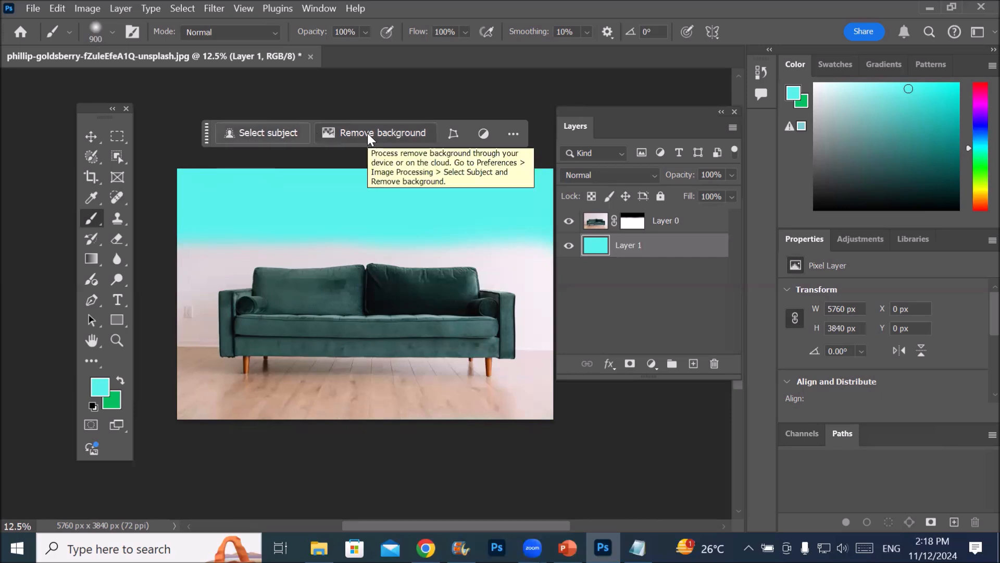
pyautogui.click(599, 222)
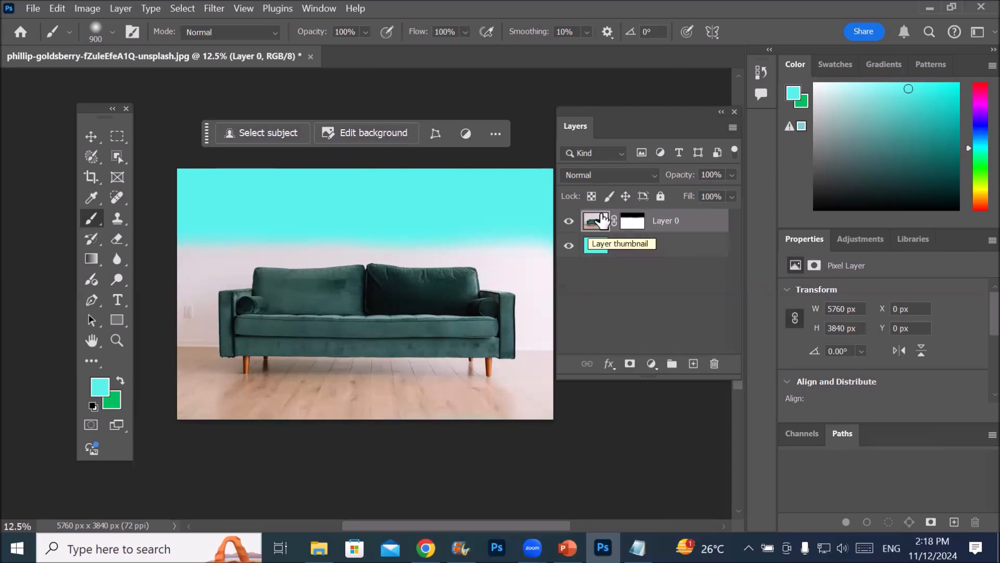
pyautogui.click(594, 252)
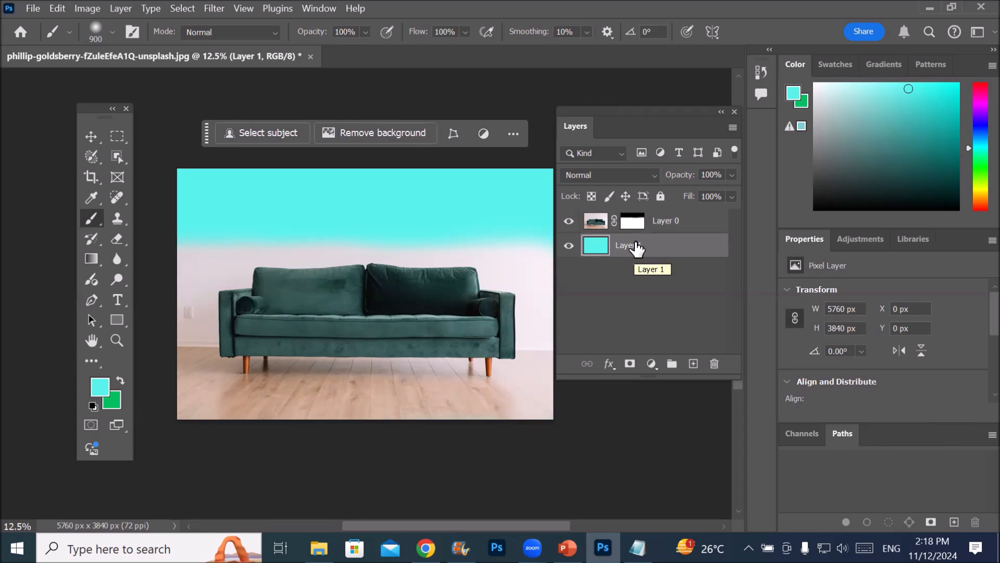
pyautogui.click(596, 223)
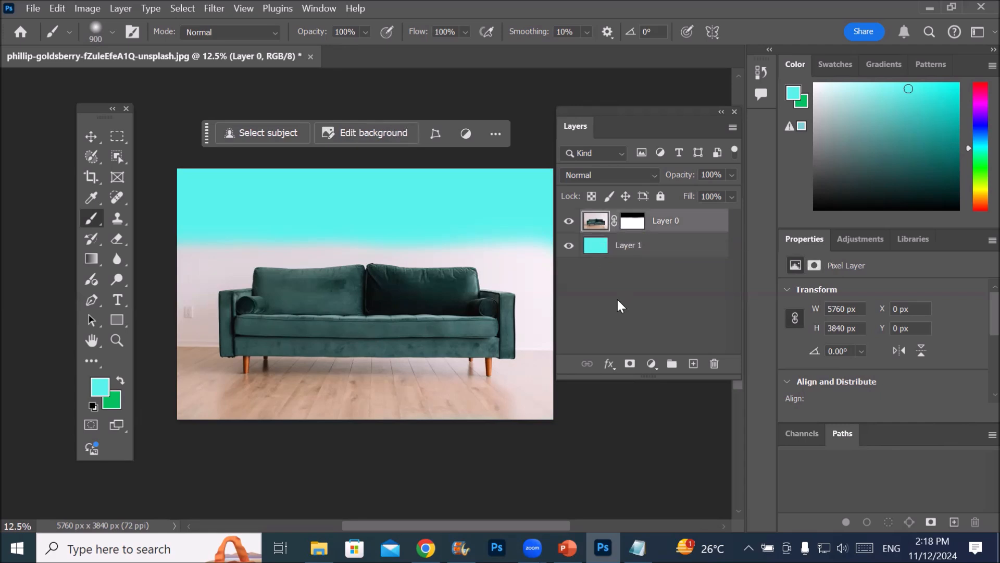
pyautogui.click(595, 249)
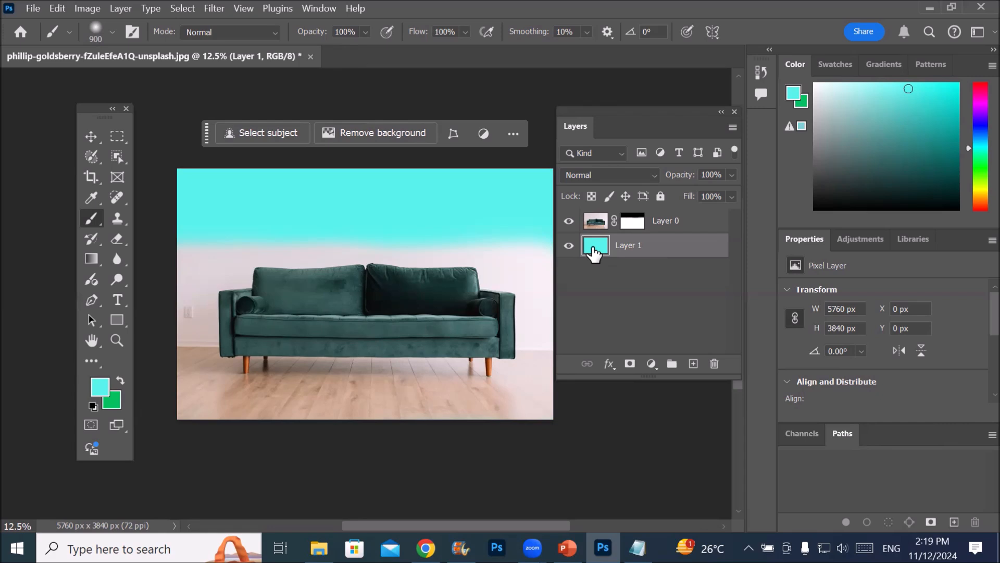
pyautogui.click(597, 221)
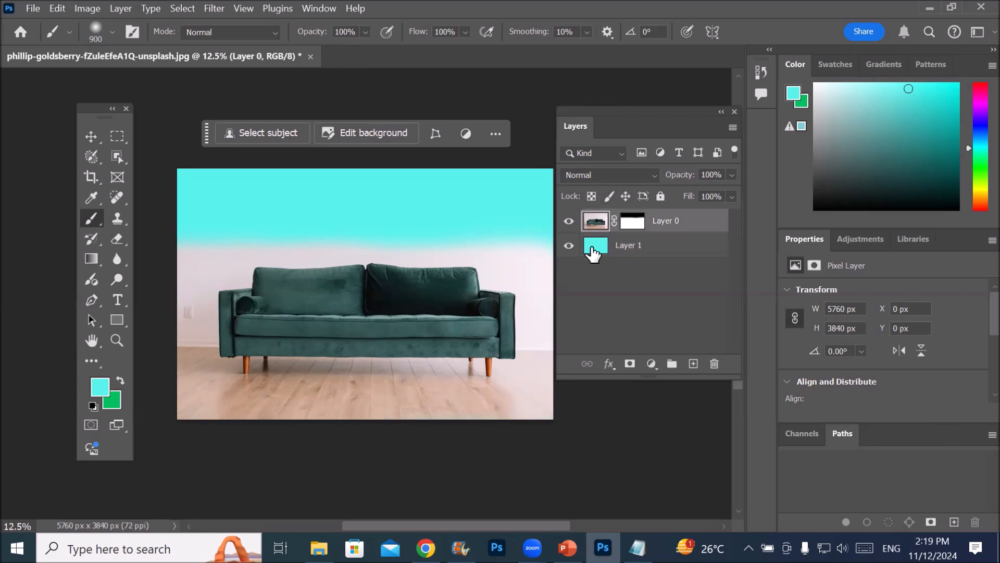
pyautogui.click(594, 247)
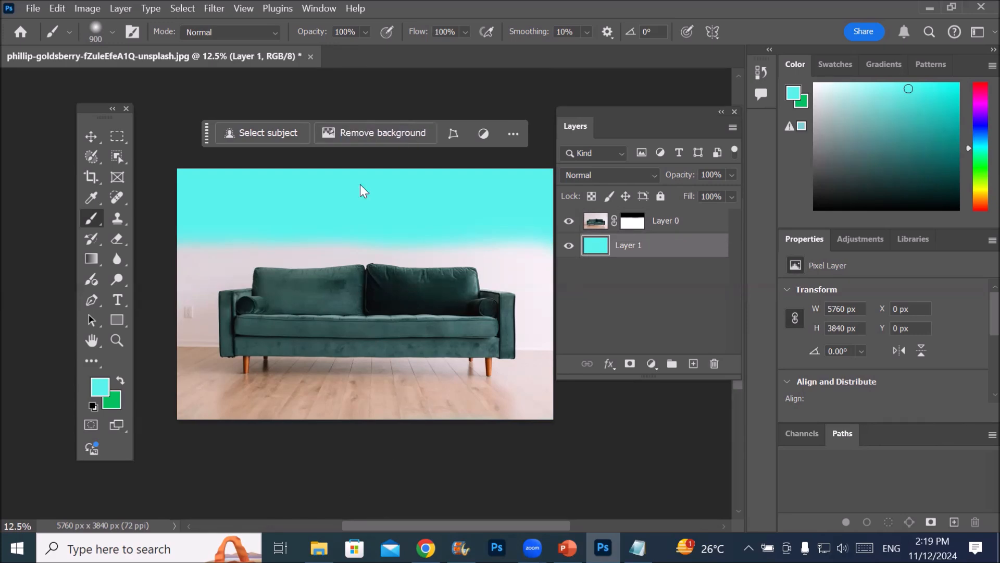
# Switch to File Explorer and open the baloon model picture from the Images > Models folder in Photoshop as a separate document
pyautogui.hotkey('alt', 'Tab')
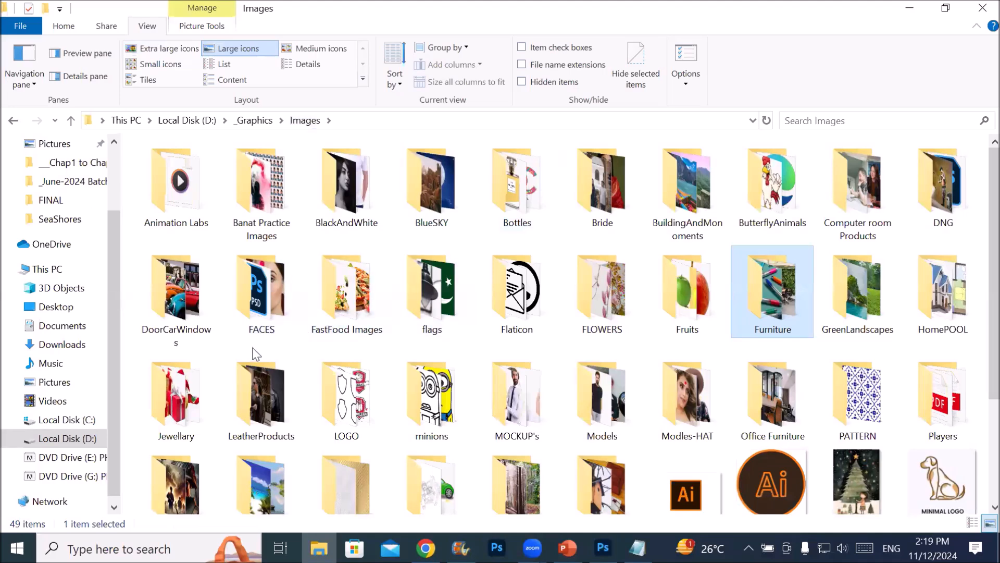
pyautogui.scroll(-3, 254, 354)
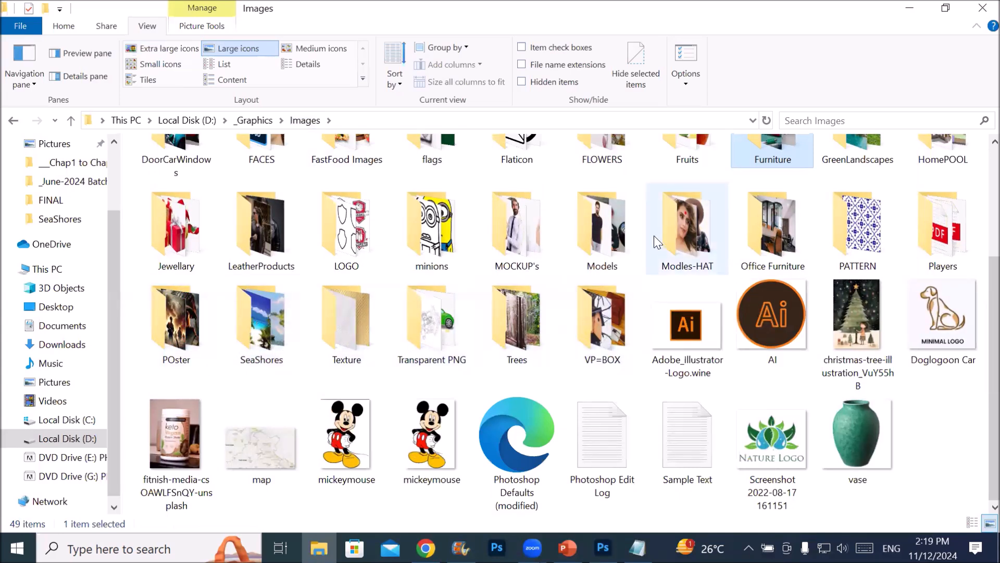
pyautogui.doubleClick(592, 228)
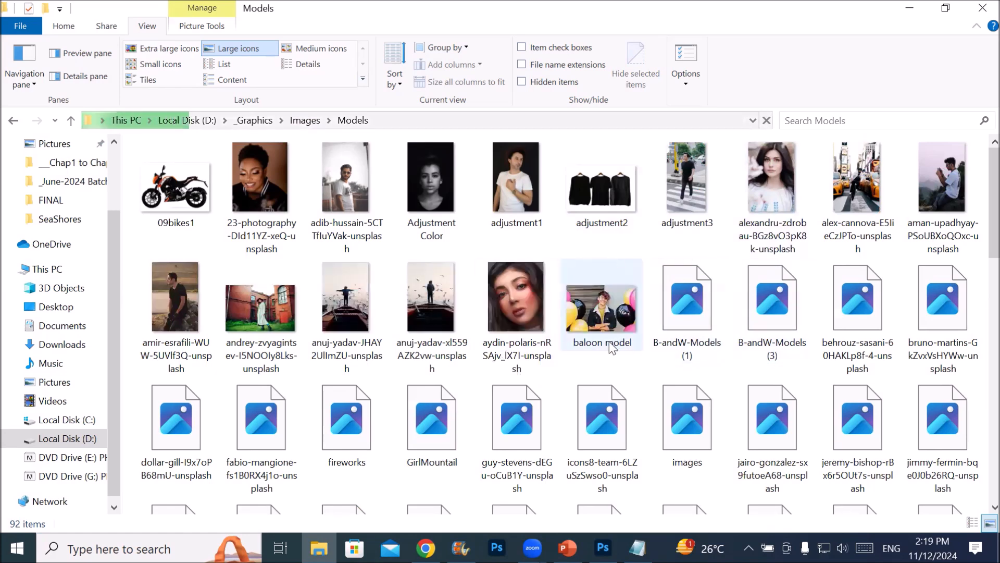
pyautogui.scroll(-5, 613, 350)
pyautogui.scroll(5, 655, 351)
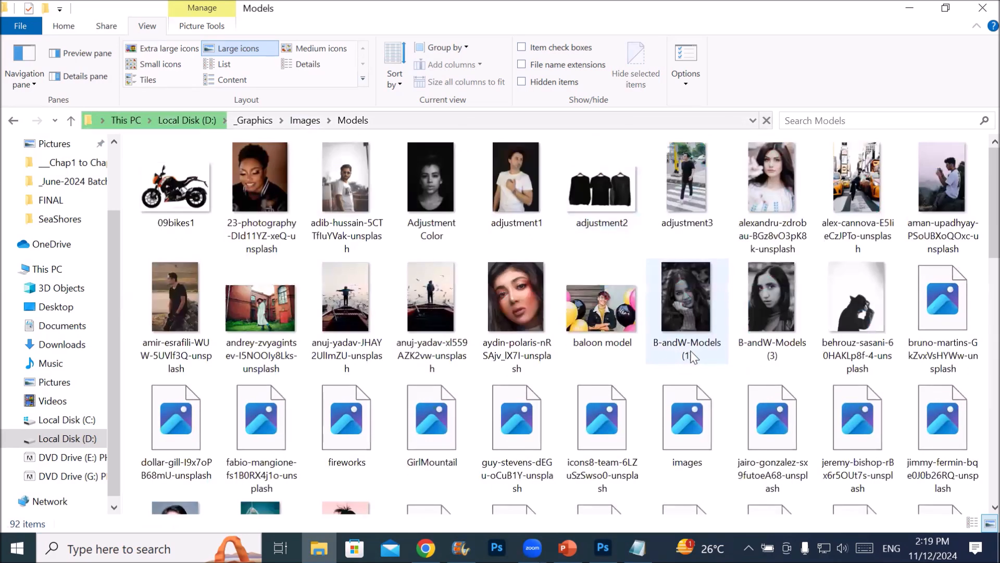
pyautogui.click(612, 309)
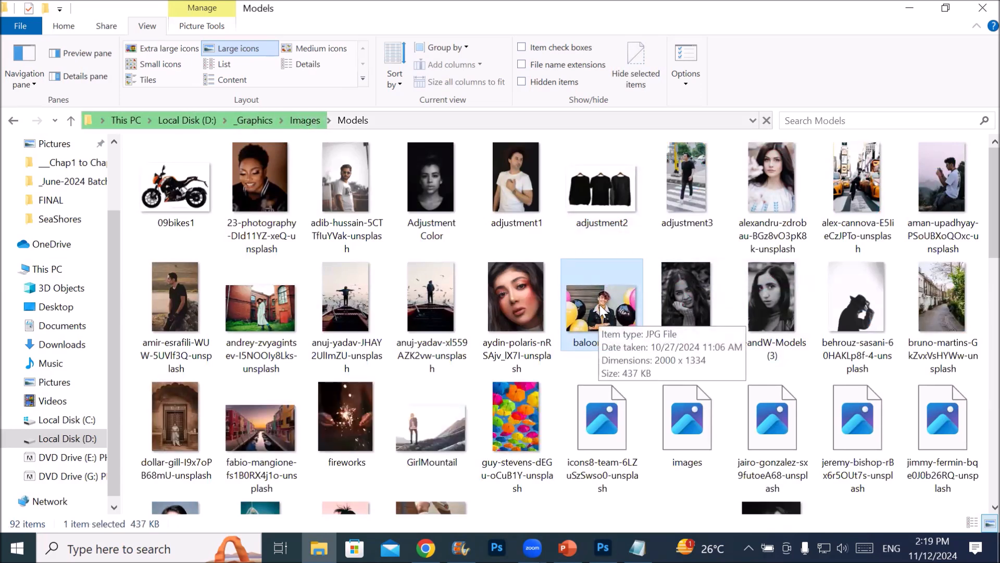
pyautogui.moveTo(599, 305); pyautogui.dragTo(485, 62)
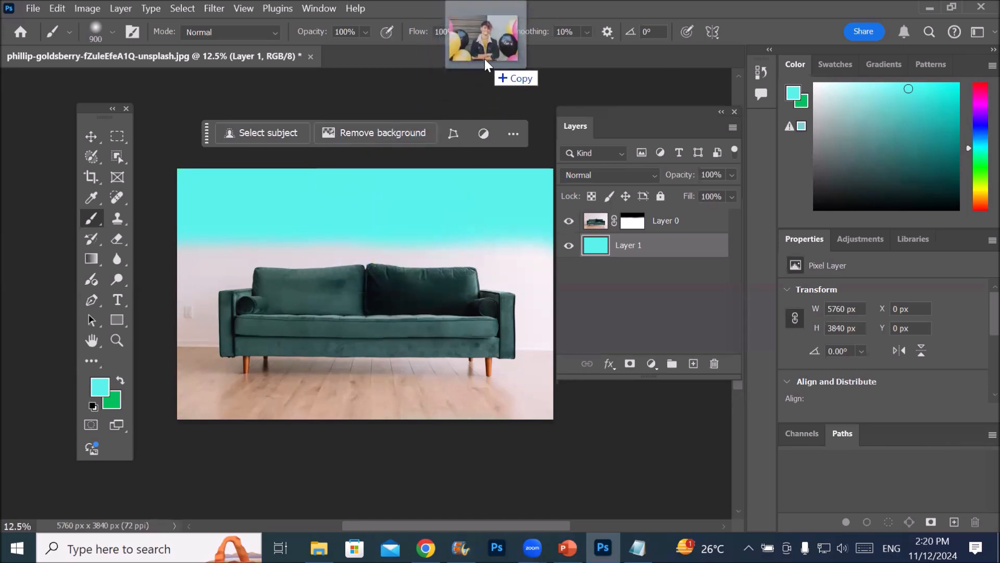
pyautogui.moveTo(485, 61); pyautogui.dragTo(462, 50)
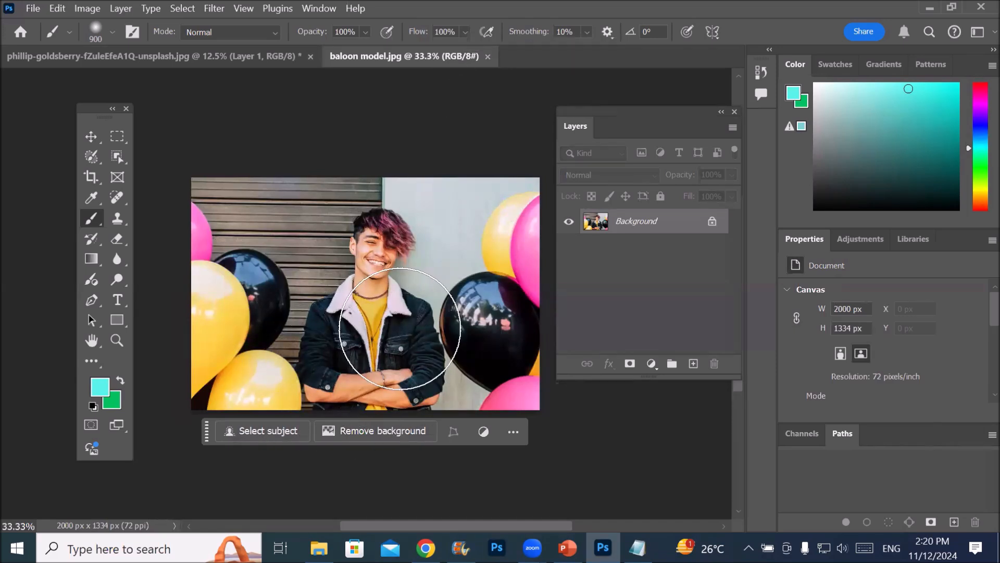
# Select the man in baloon model.jpg with Select Subject and move him into the sofa document with the Move tool
pyautogui.click(264, 433)
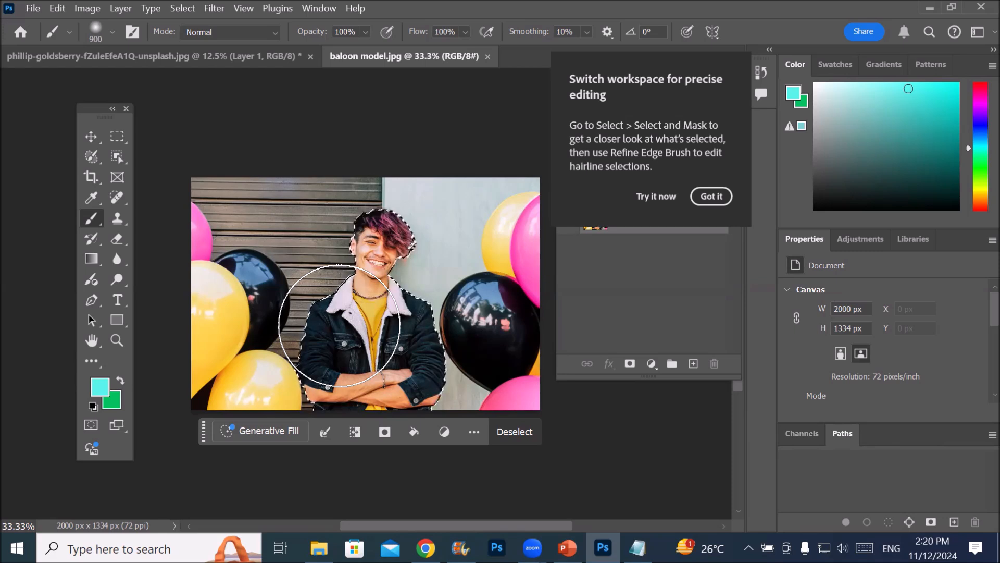
pyautogui.click(90, 136)
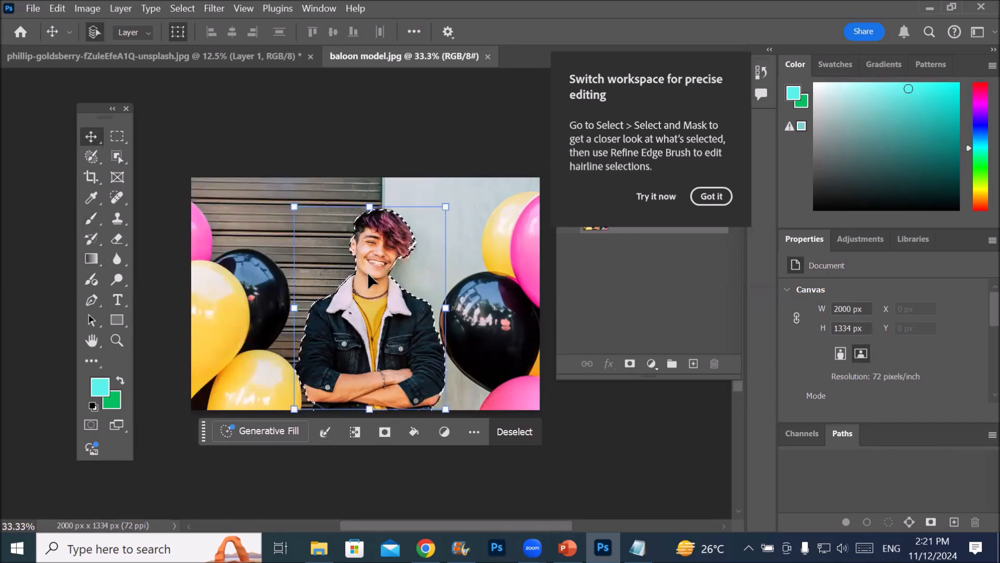
pyautogui.moveTo(368, 274); pyautogui.dragTo(270, 156)
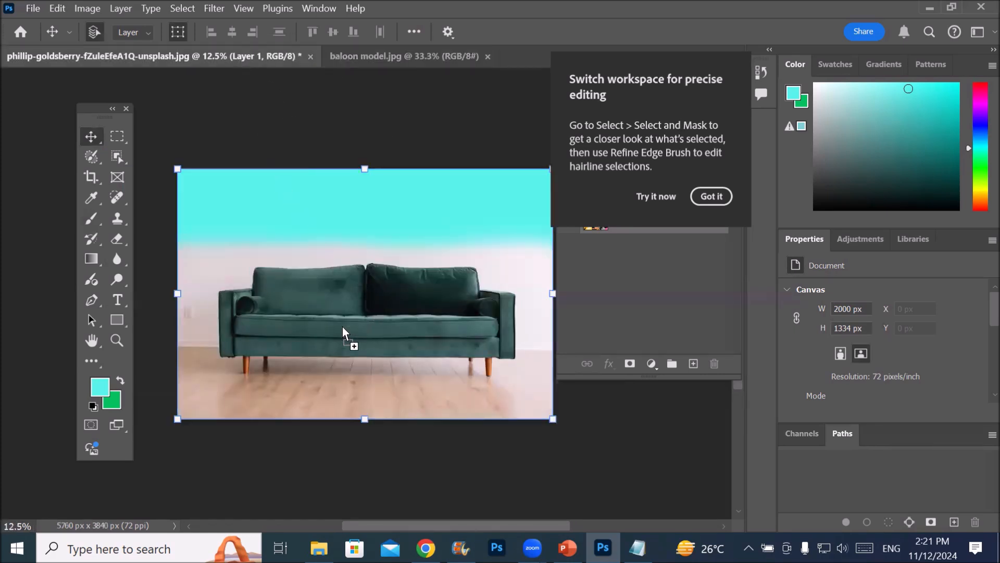
pyautogui.moveTo(342, 327); pyautogui.dragTo(346, 329)
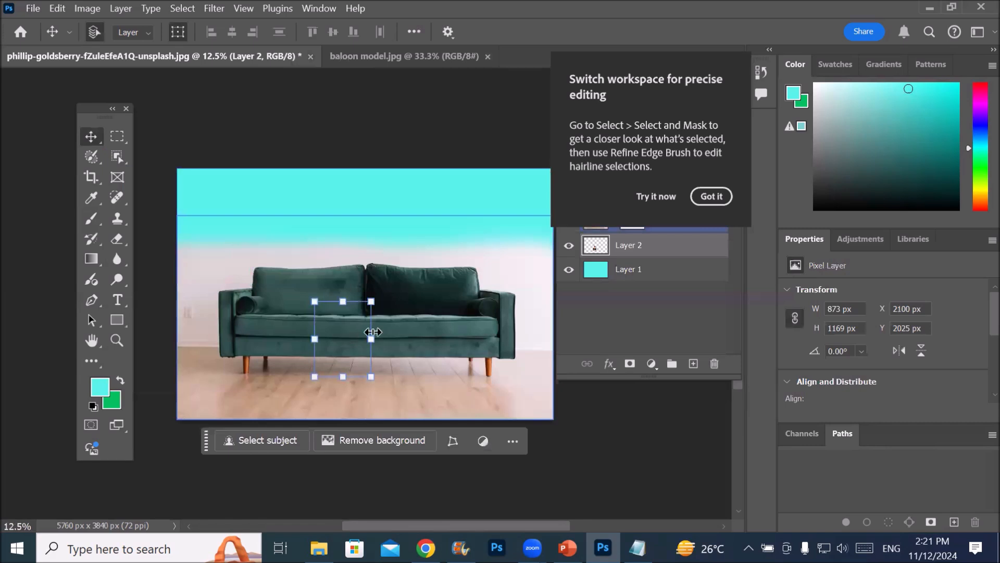
pyautogui.click(711, 196)
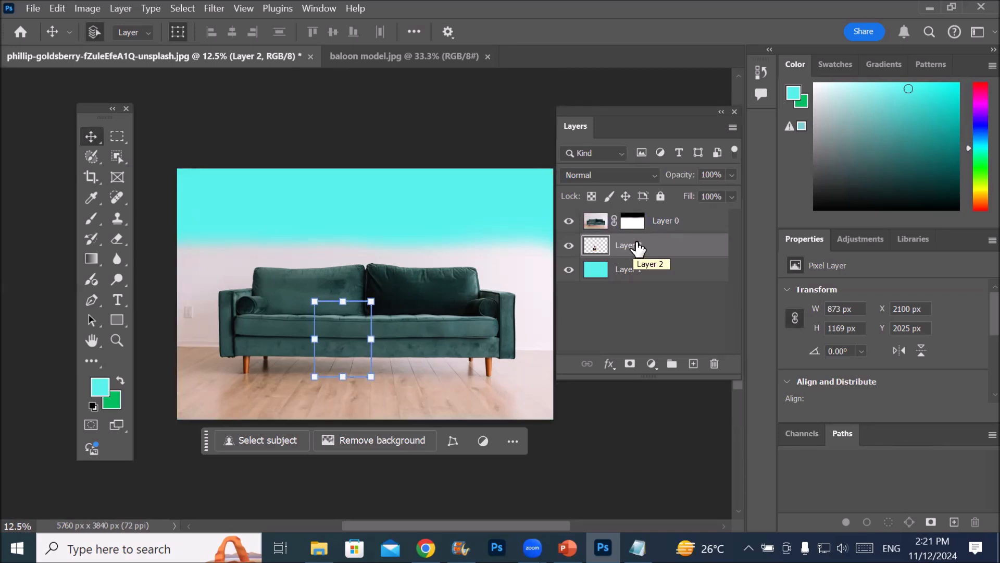
# Compare the stacked layers by selecting them in turn, and place Layer 2 with the man above Layer 0
pyautogui.click(620, 284)
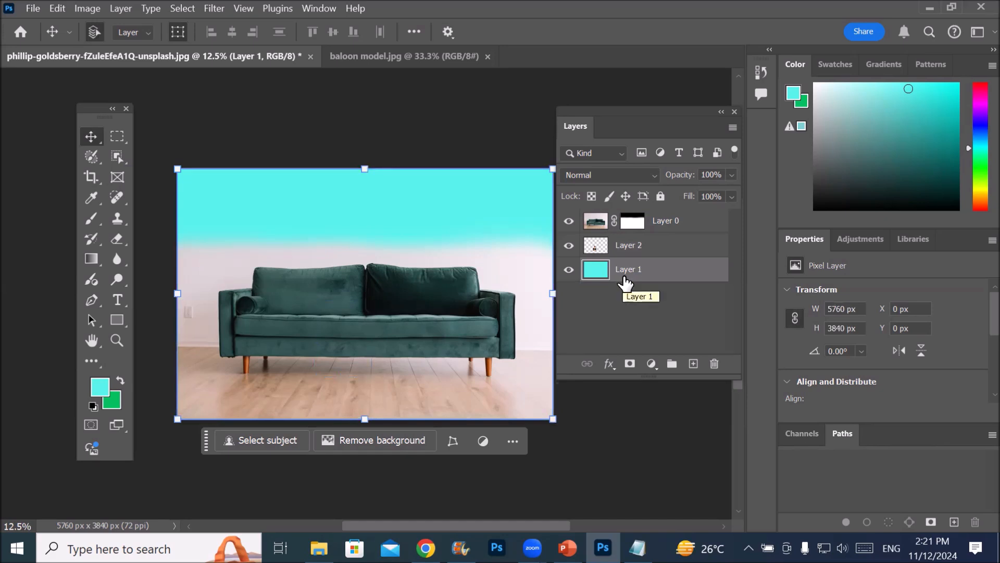
pyautogui.click(596, 224)
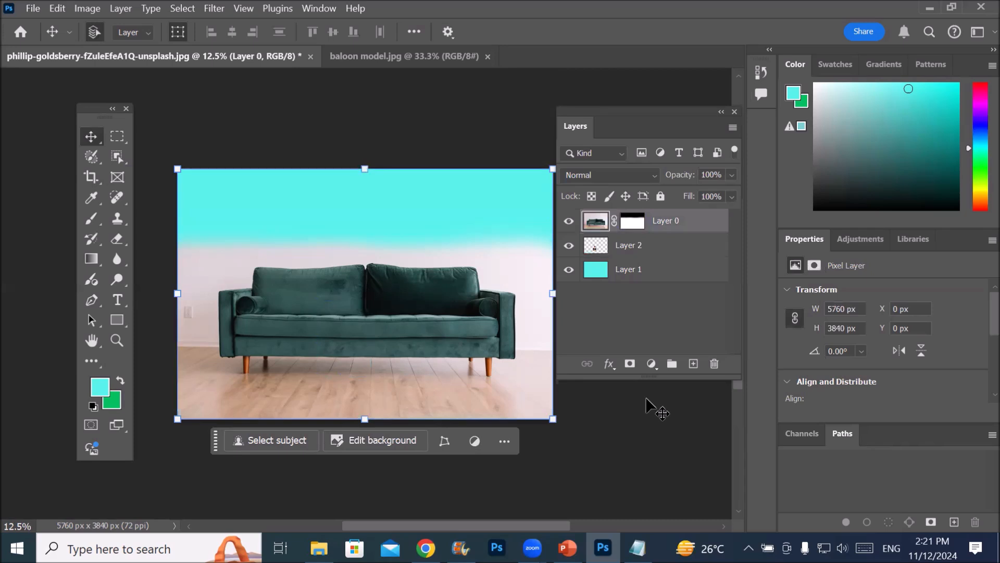
pyautogui.click(597, 246)
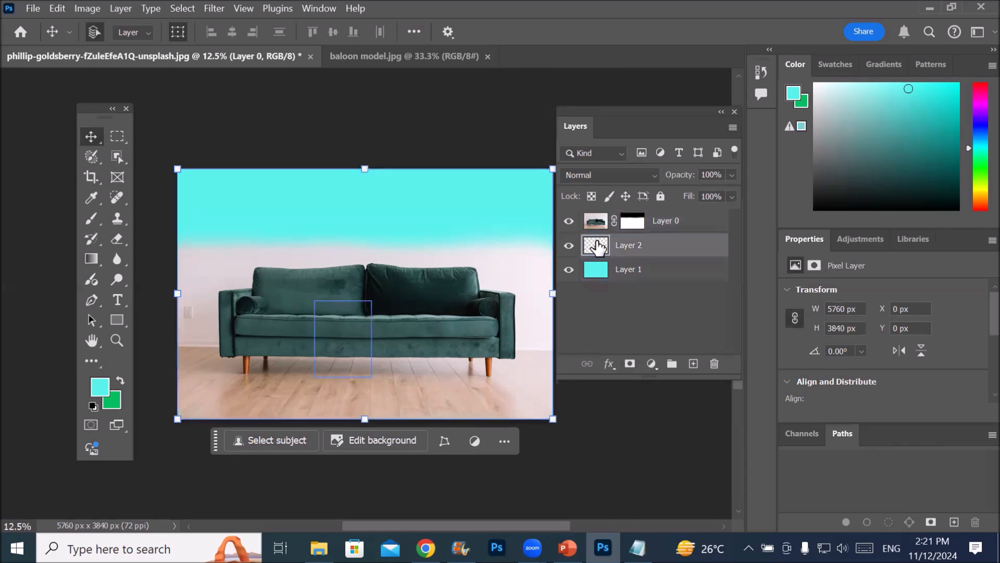
pyautogui.moveTo(597, 245); pyautogui.dragTo(604, 206)
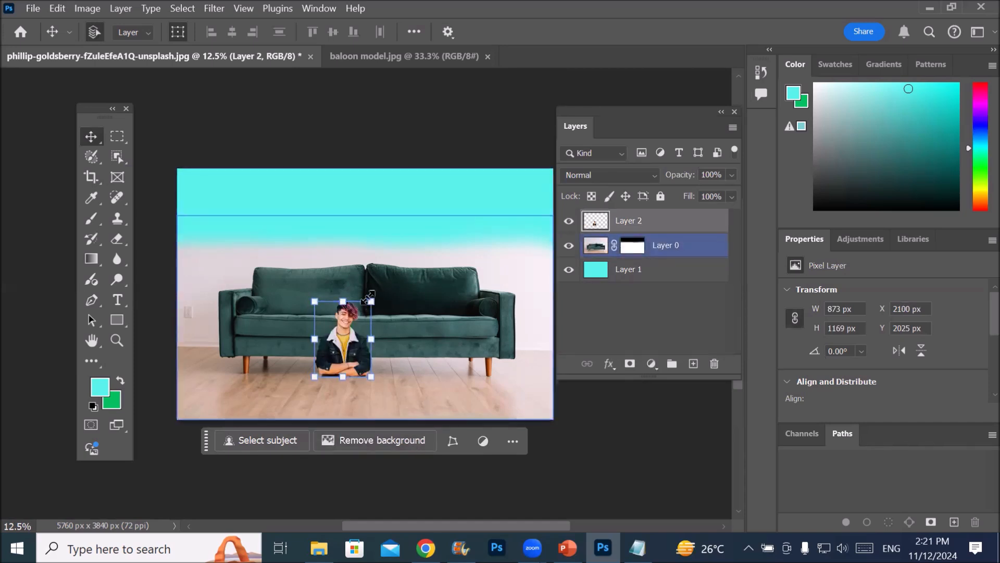
# Scale the man on Layer 2 to 273.02% and centre him in front of the sofa, at about X 1689 px, Y 202 px
pyautogui.moveTo(371, 298); pyautogui.dragTo(231, 260)
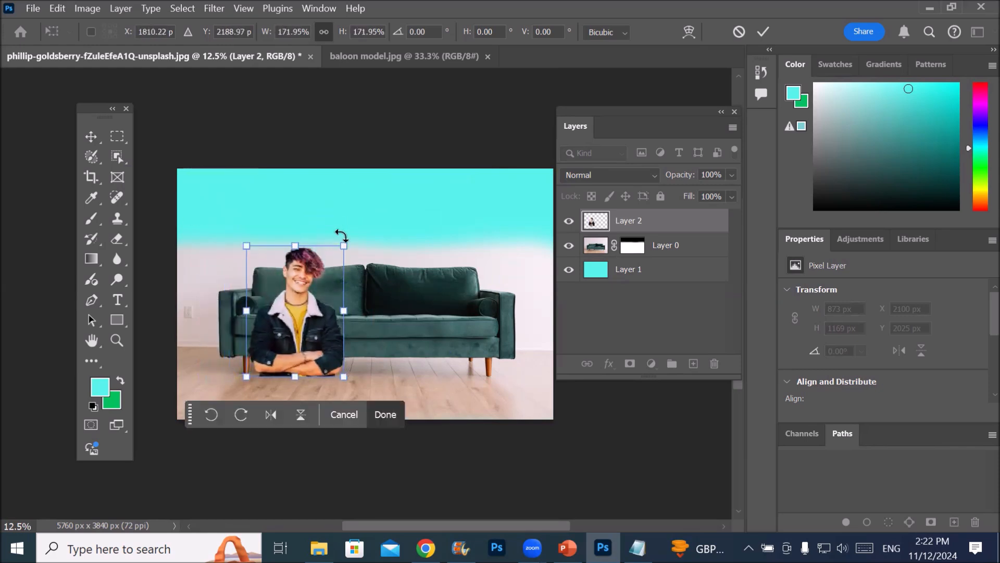
pyautogui.moveTo(342, 240); pyautogui.dragTo(455, 202)
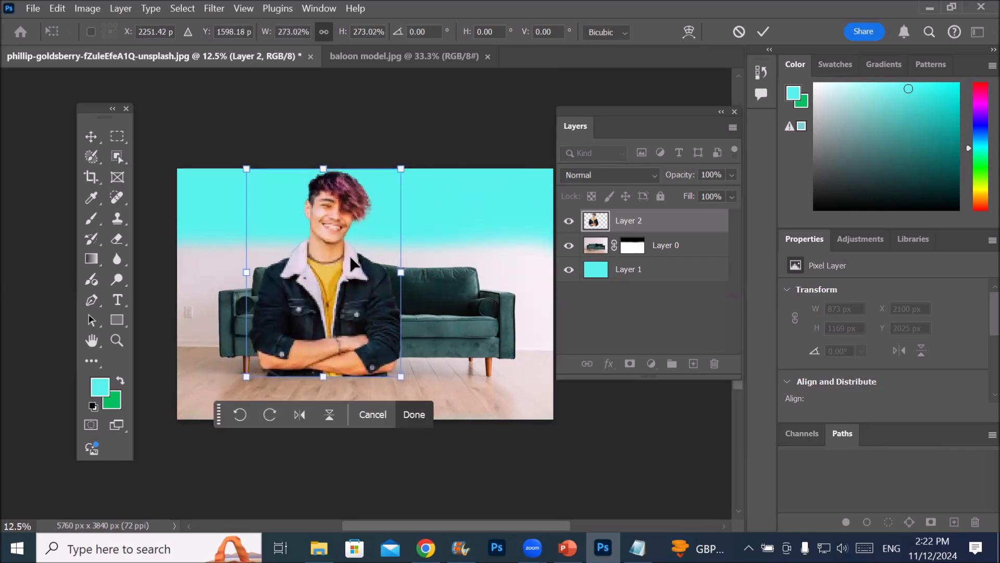
pyautogui.click(93, 134)
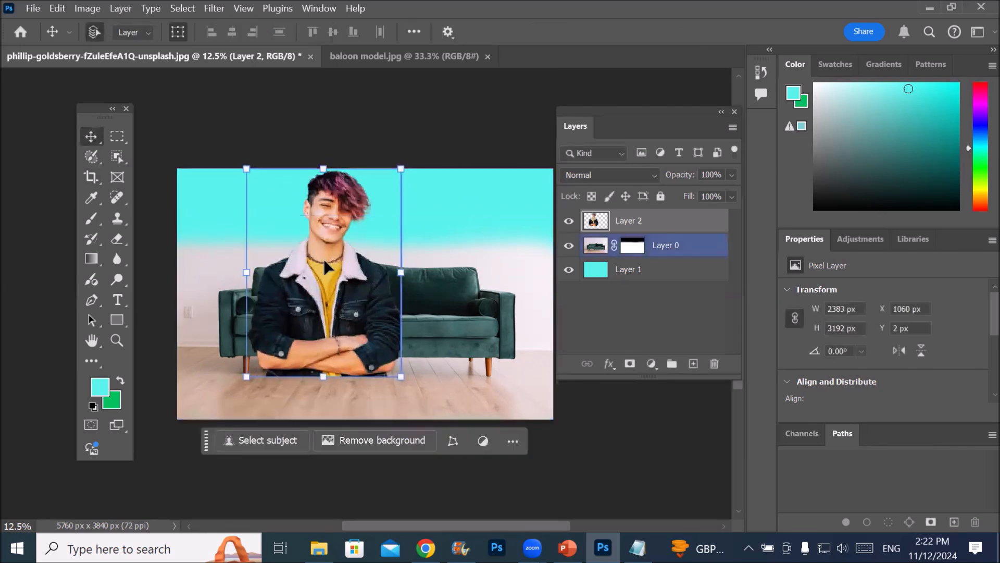
pyautogui.moveTo(326, 268); pyautogui.dragTo(365, 286)
# Rename the cyan Layer 1 as Backgraoud
pyautogui.click(672, 277)
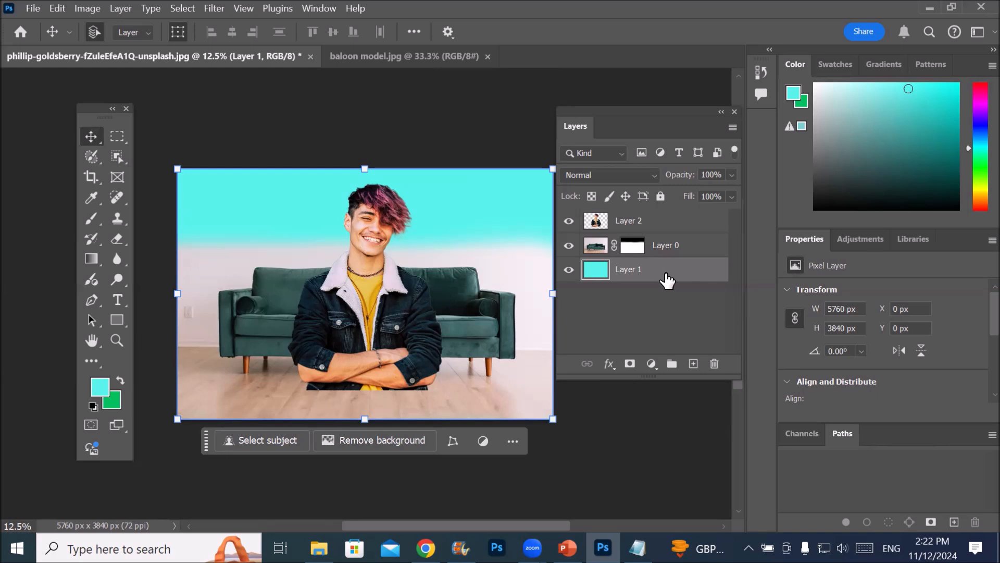
pyautogui.doubleClick(628, 269)
pyautogui.write('B')
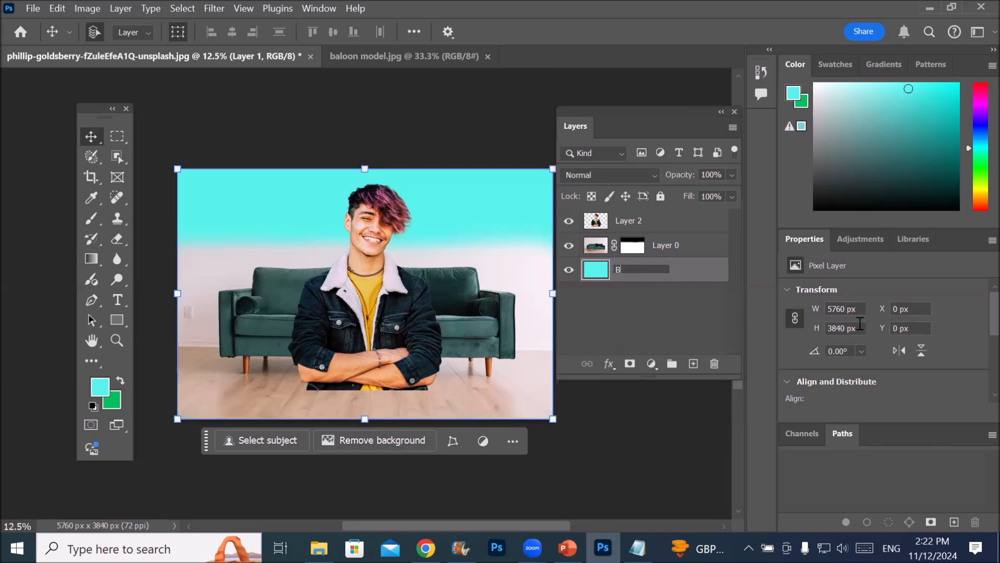
pyautogui.write('ackgra')
pyautogui.press('Return')
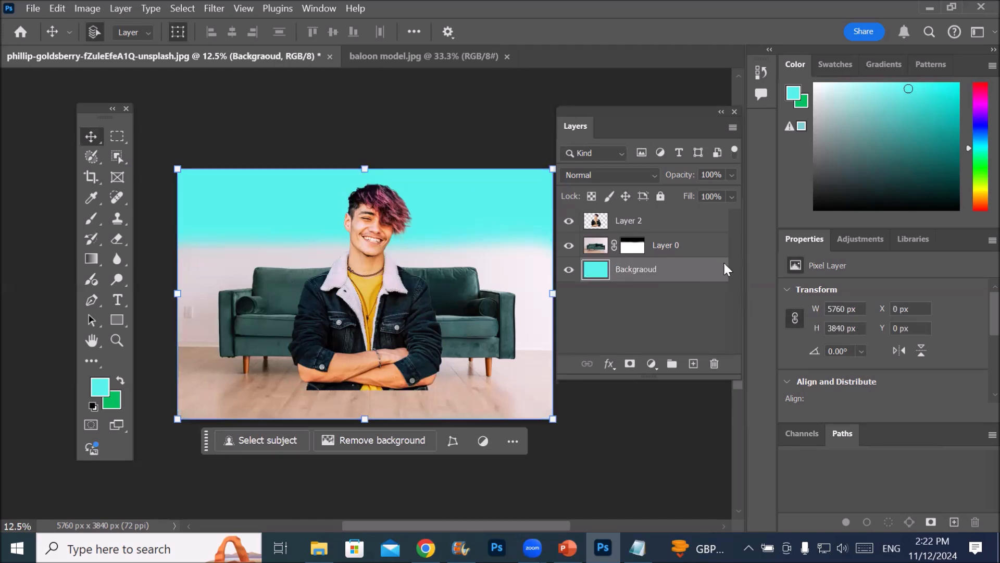
# Rename Layer 0 as Sofa and Layer 2 as Model
pyautogui.click(675, 250)
pyautogui.doubleClick(669, 247)
pyautogui.write('Sofa')
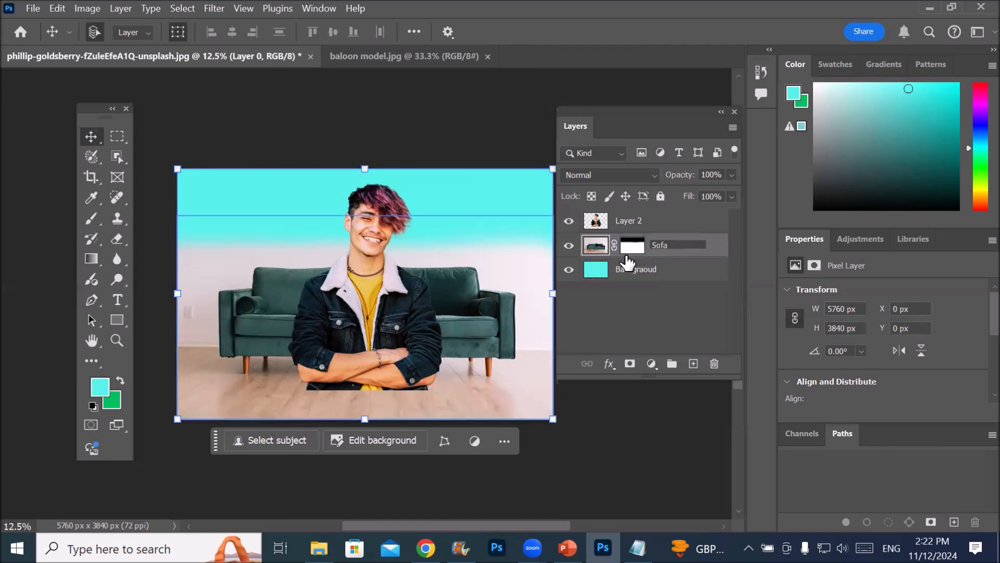
pyautogui.doubleClick(631, 222)
pyautogui.write('Model')
pyautogui.press('Return')
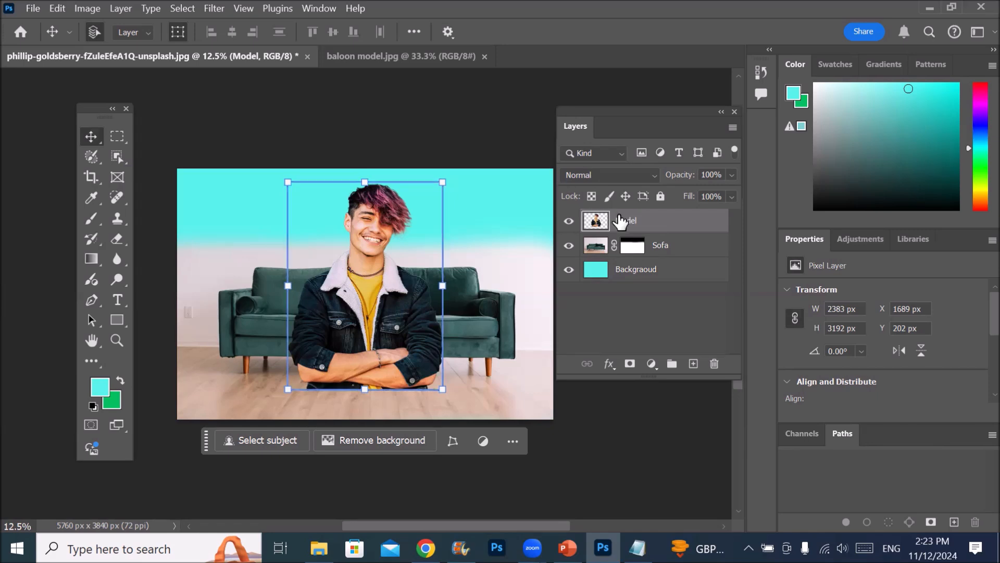
# Delete the Model layer from the sofa document
pyautogui.moveTo(618, 223); pyautogui.dragTo(713, 371)
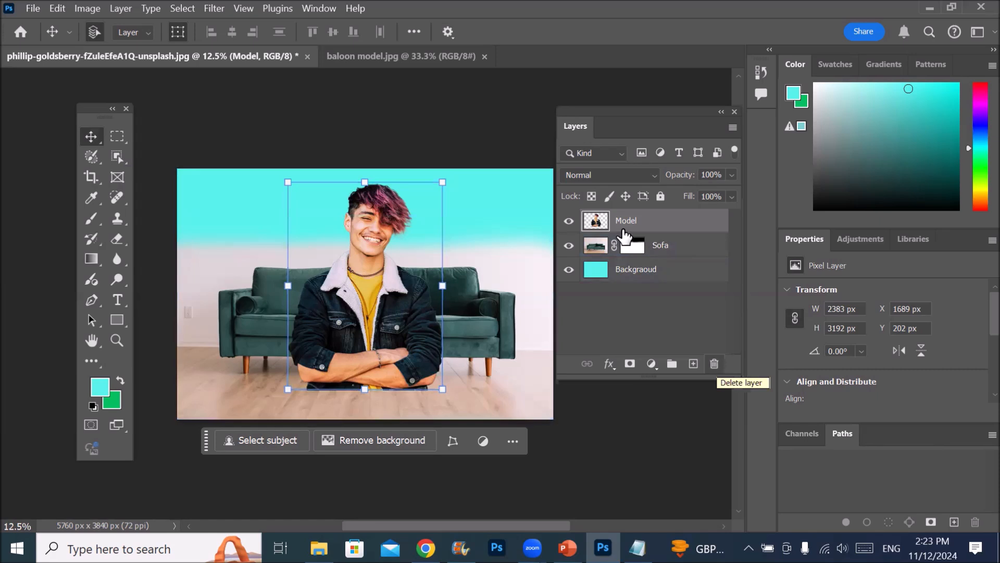
pyautogui.moveTo(628, 217); pyautogui.dragTo(714, 365)
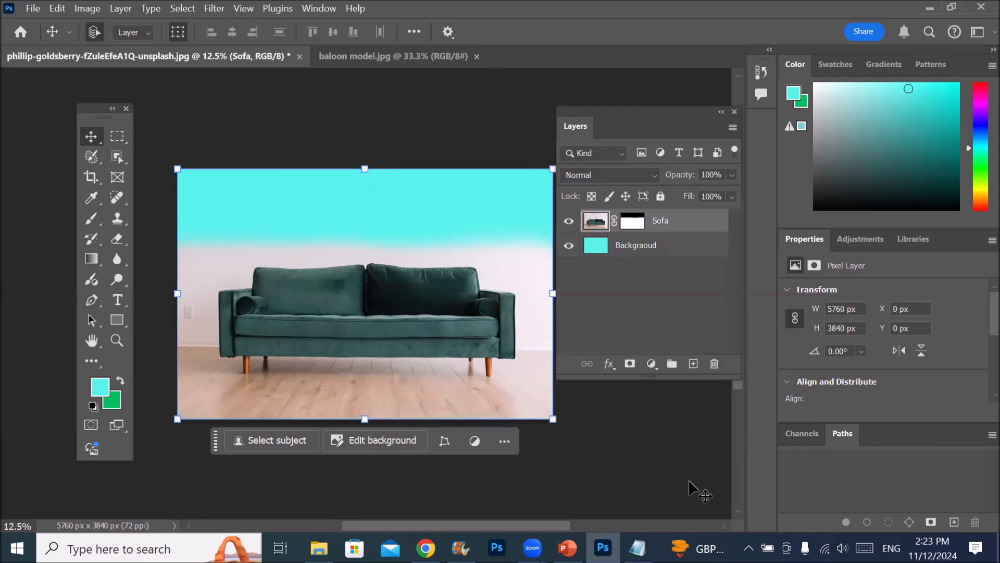
# Copy the selected man from baloon model.jpg and return to the sofa document
pyautogui.click(380, 56)
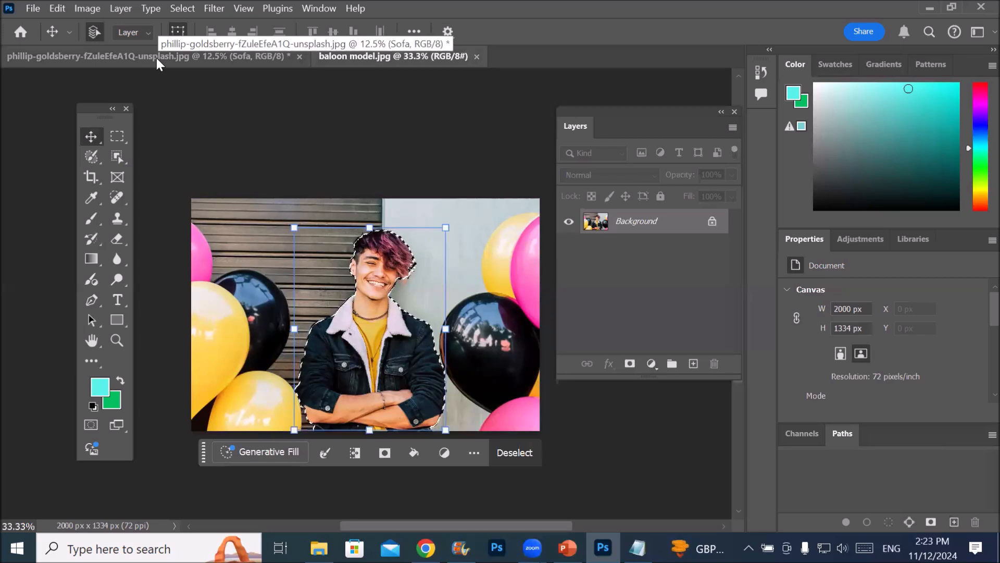
pyautogui.click(58, 7)
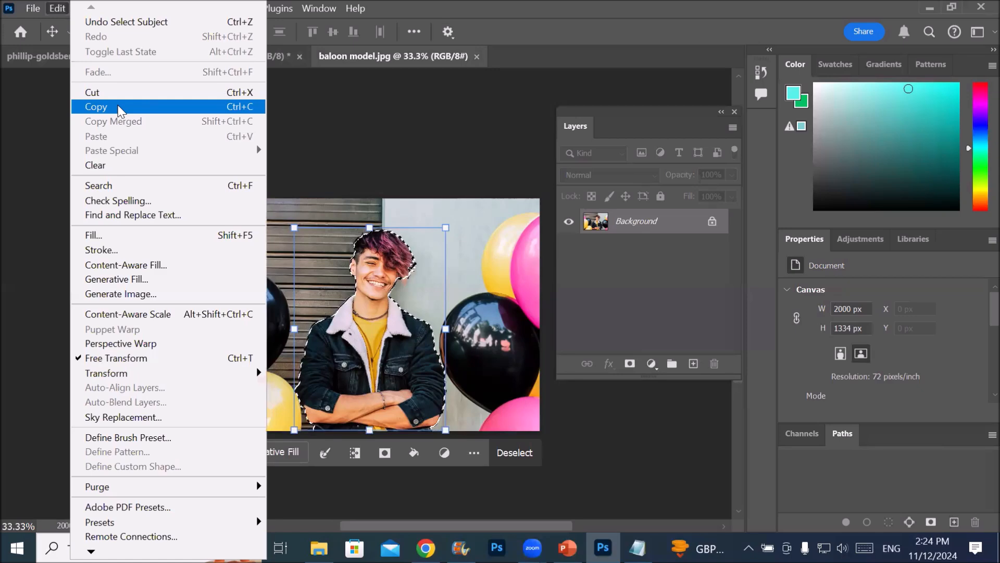
pyautogui.click(119, 108)
pyautogui.click(149, 59)
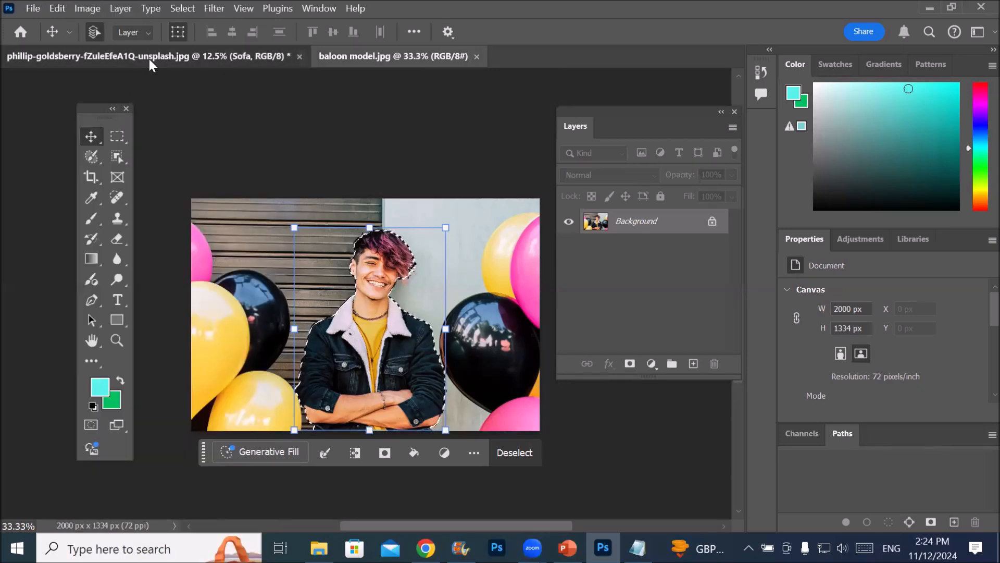
pyautogui.click(57, 8)
pyautogui.click(123, 136)
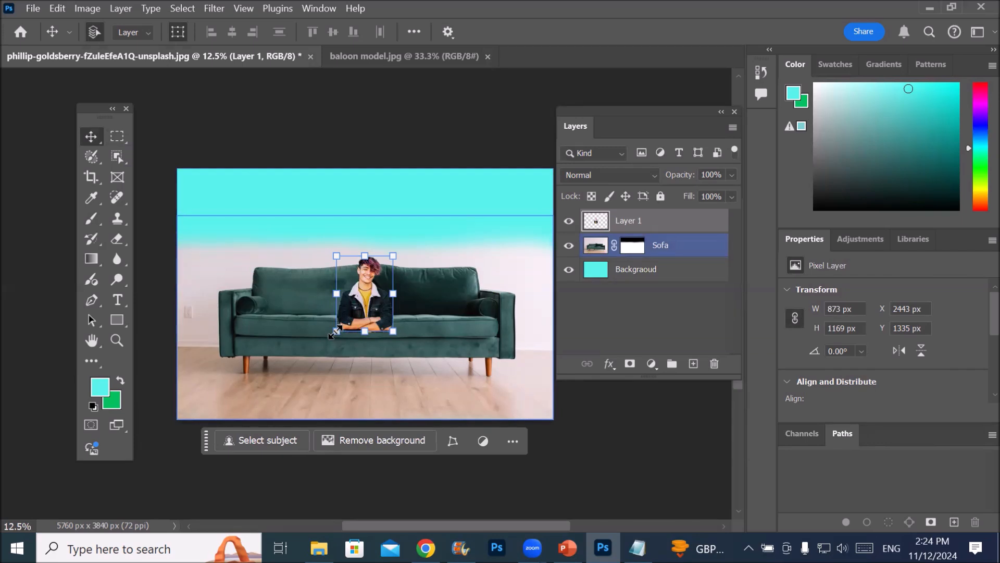
pyautogui.press('Delete')
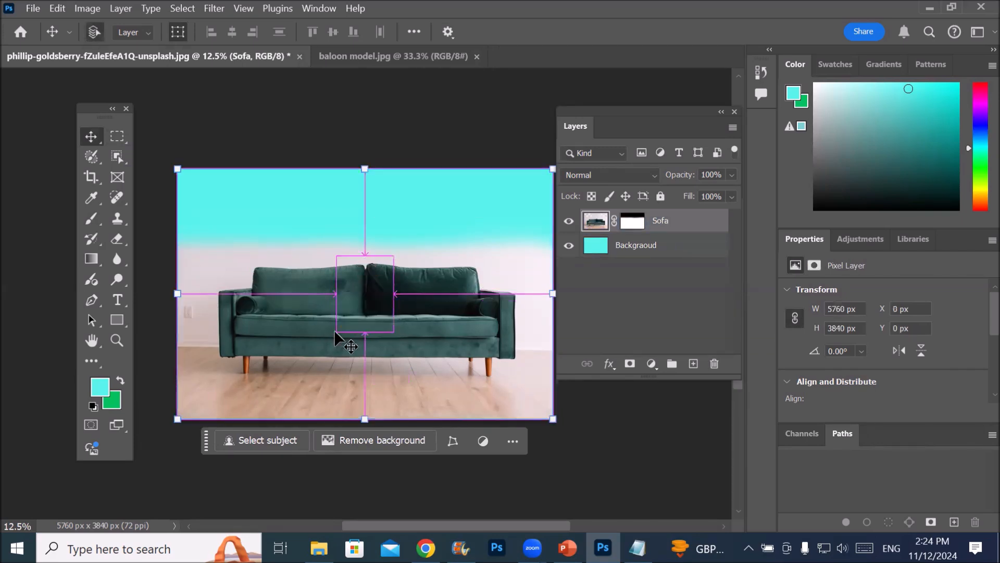
# Paste the copied man as a new layer directly above the Backgraoud layer
pyautogui.click(632, 247)
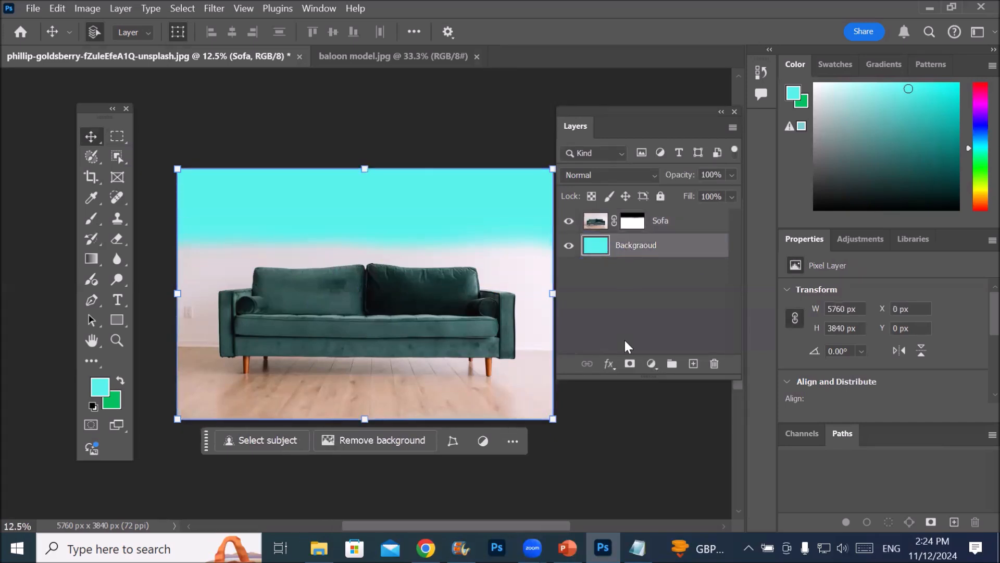
pyautogui.click(53, 9)
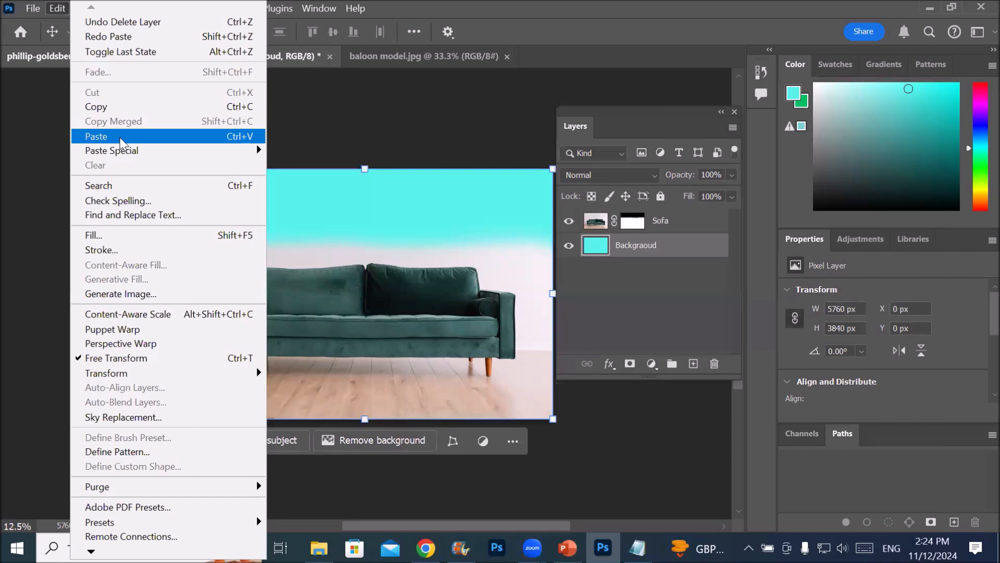
pyautogui.click(98, 136)
pyautogui.scroll(5, 411, 389)
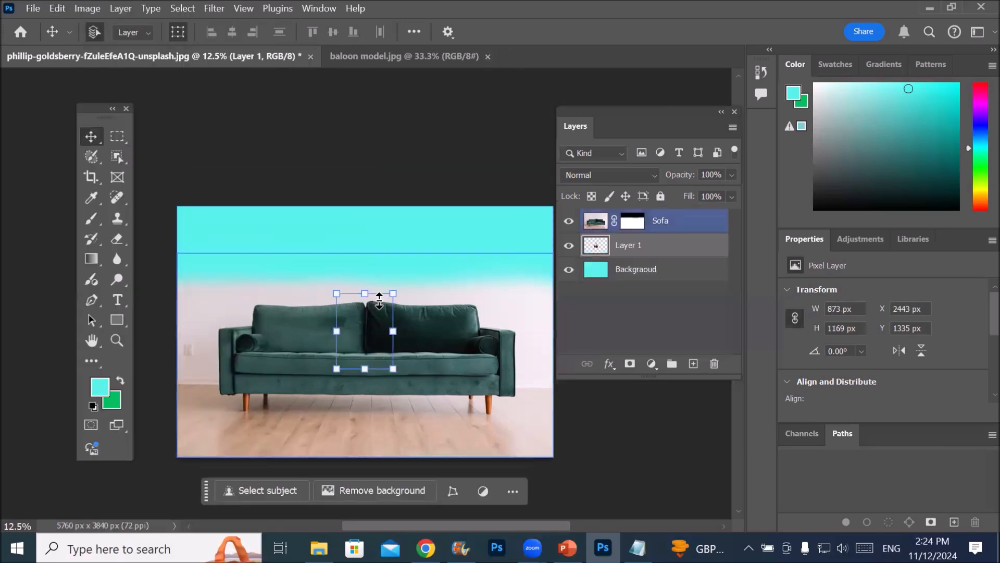
pyautogui.scroll(-3, 360, 406)
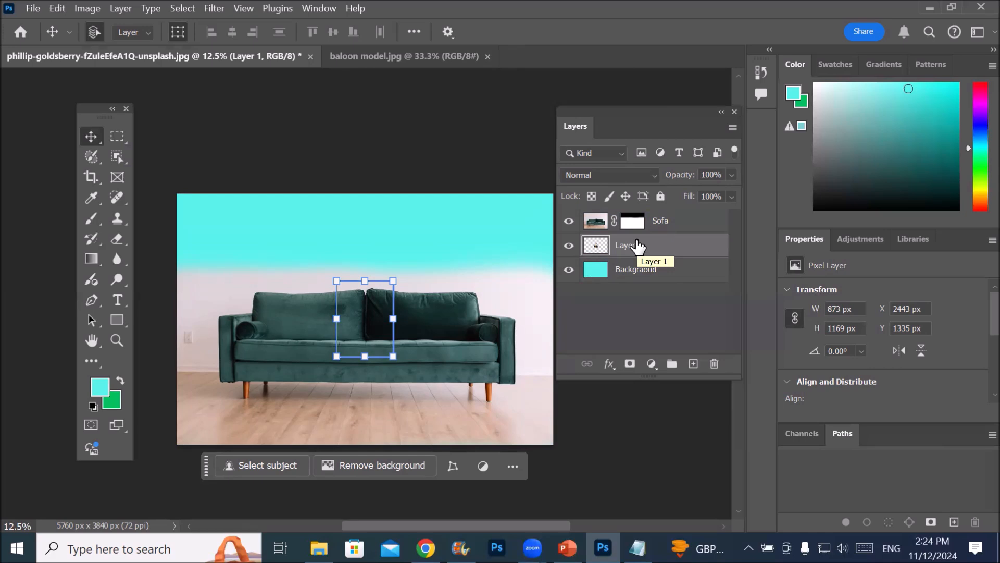
# Move Layer 1 with the man above the Sofa layer and keep it selected
pyautogui.moveTo(637, 246); pyautogui.dragTo(631, 213)
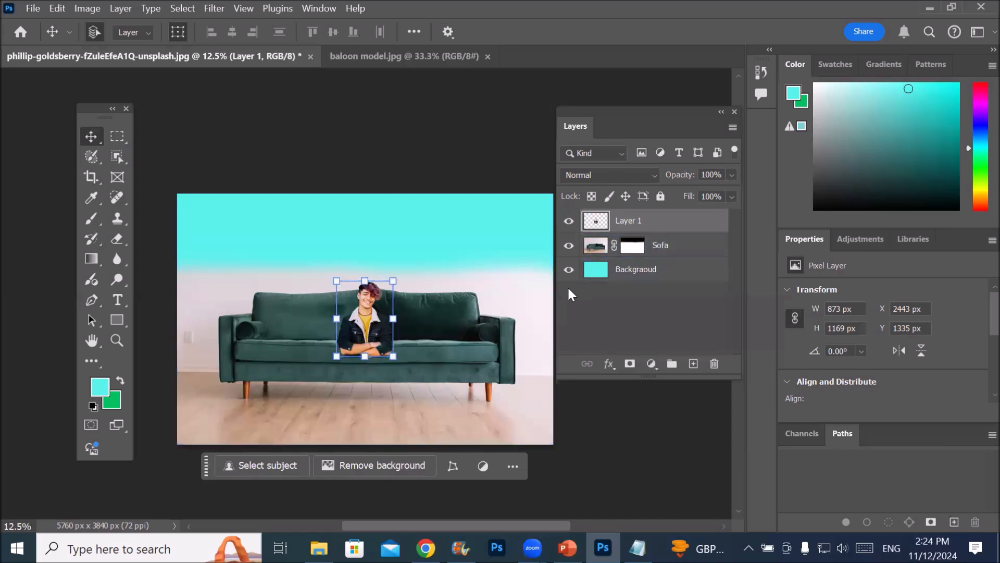
pyautogui.click(652, 275)
pyautogui.click(658, 256)
pyautogui.click(597, 227)
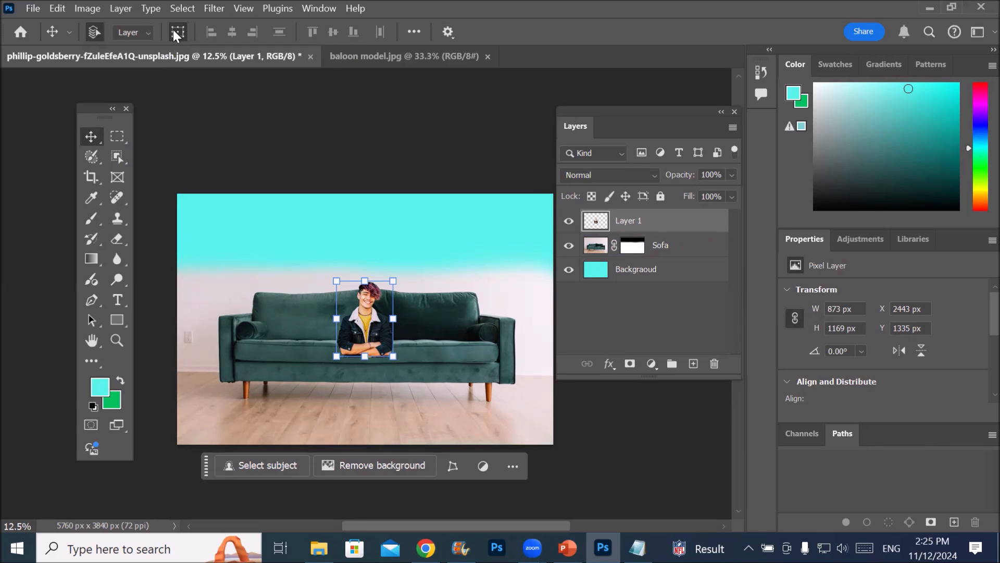
# Turn off the transform controls and select the Sofa, Backgraoud and Layer 1 layers in turn
pyautogui.click(173, 30)
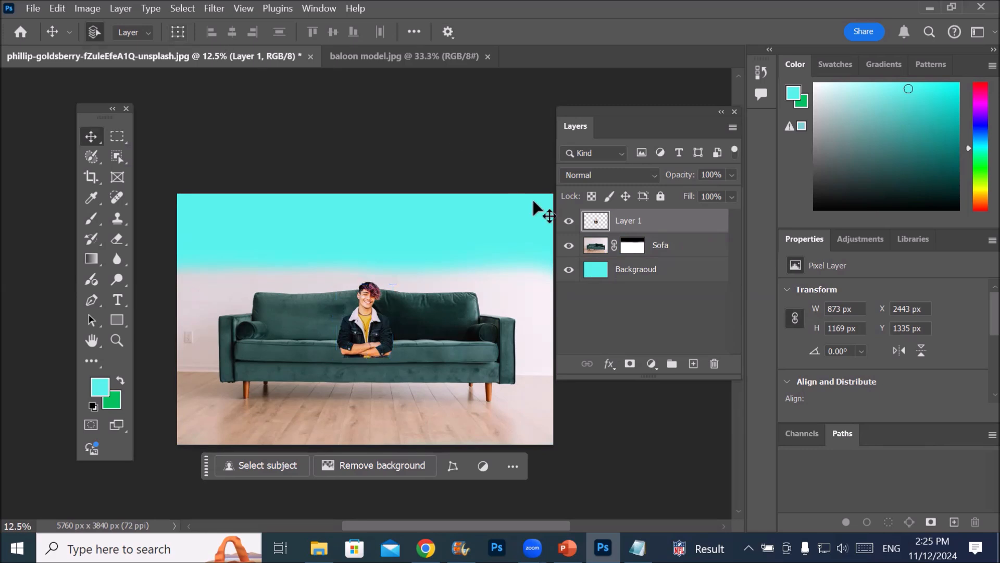
pyautogui.click(595, 245)
pyautogui.click(597, 223)
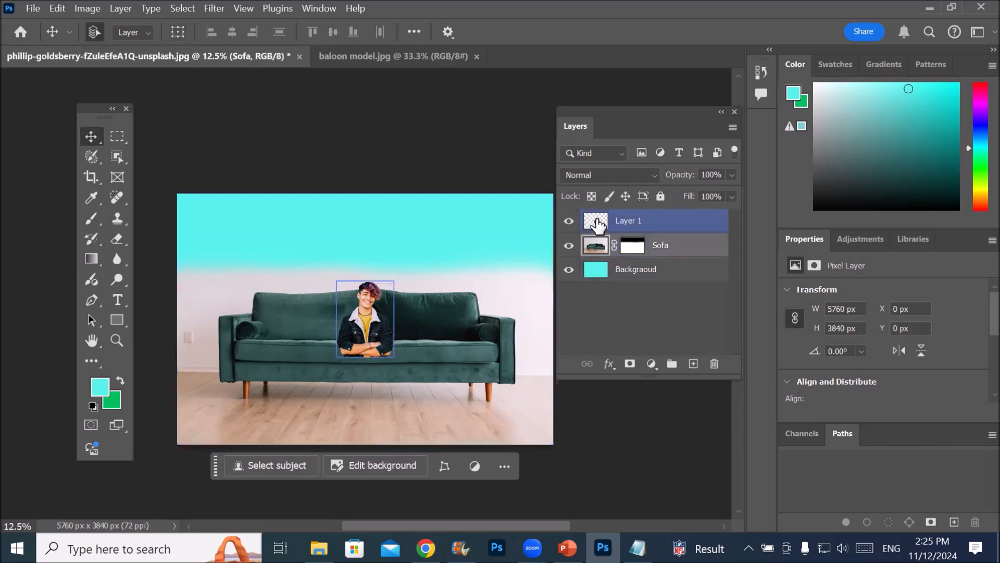
pyautogui.click(586, 270)
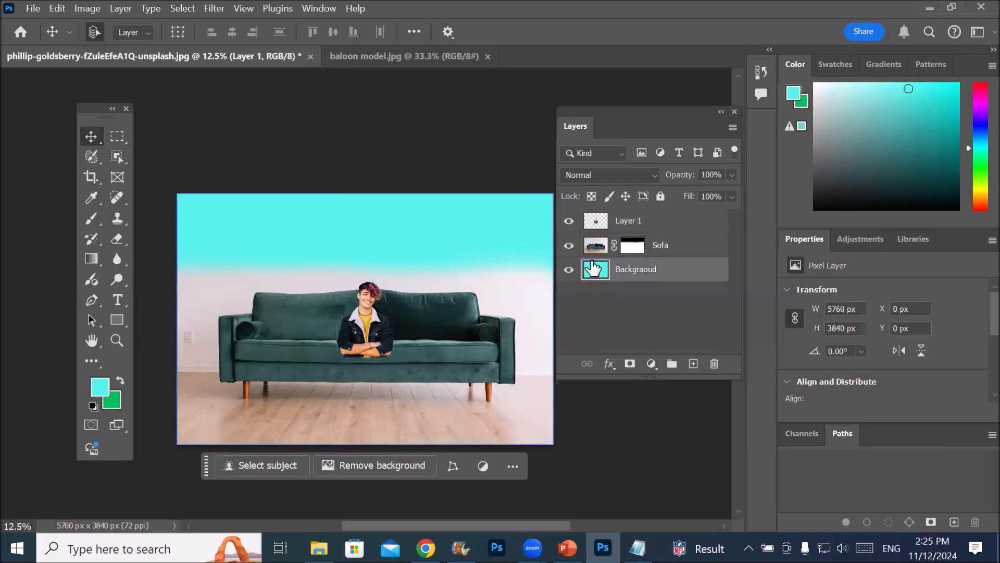
pyautogui.click(594, 249)
pyautogui.click(596, 221)
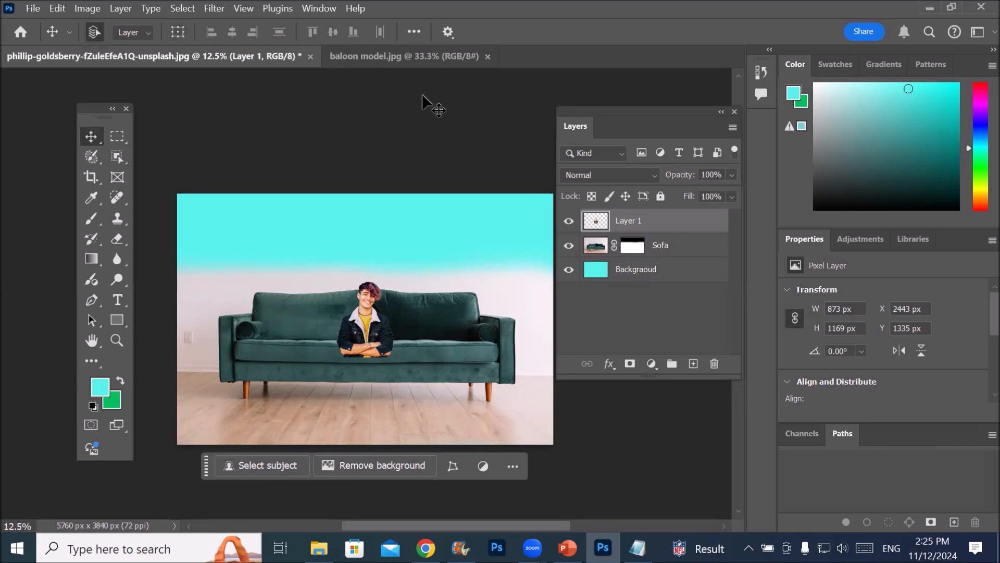
pyautogui.click(178, 32)
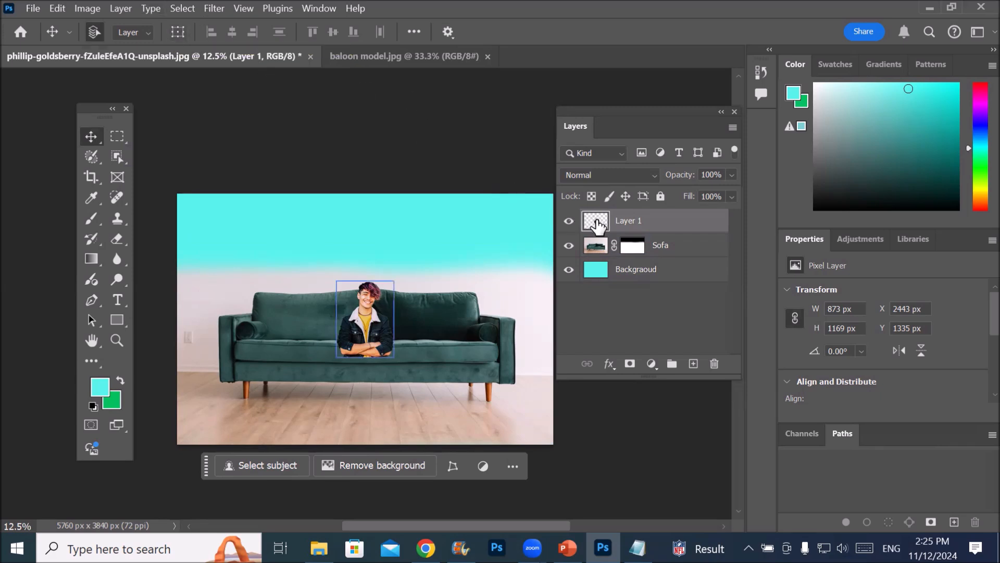
pyautogui.click(633, 241)
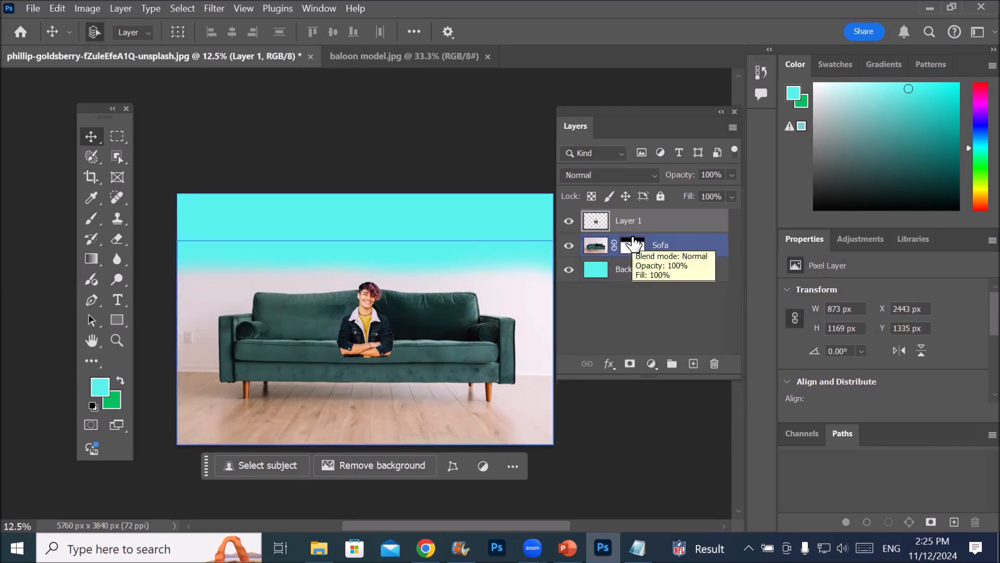
pyautogui.hotkey('alt', ']')
pyautogui.hotkey('ctrl', 't')
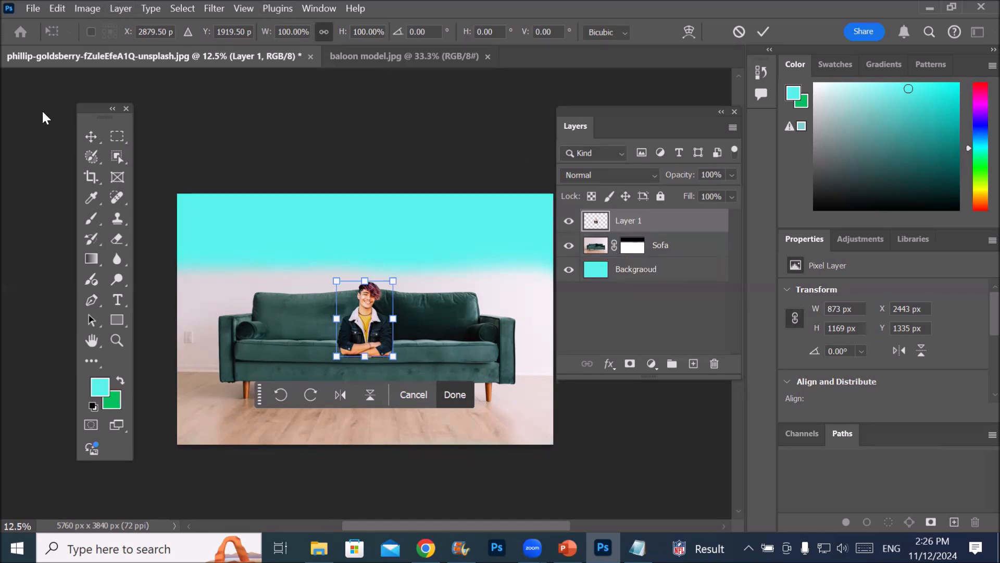
pyautogui.click(90, 136)
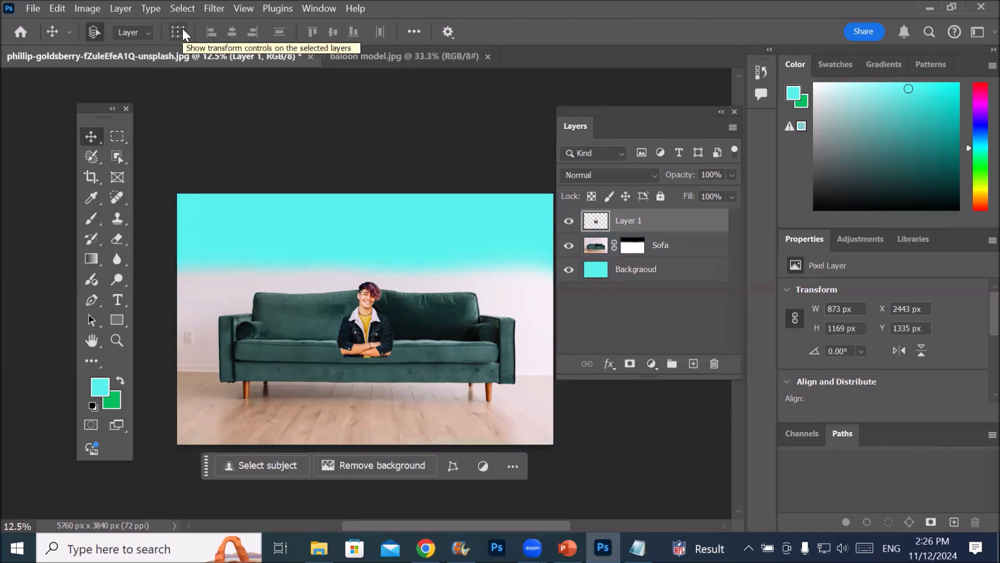
# Turn on the transform controls for selected layers and compare the bounding boxes of Sofa, Backgraoud and Layer 1
pyautogui.click(182, 32)
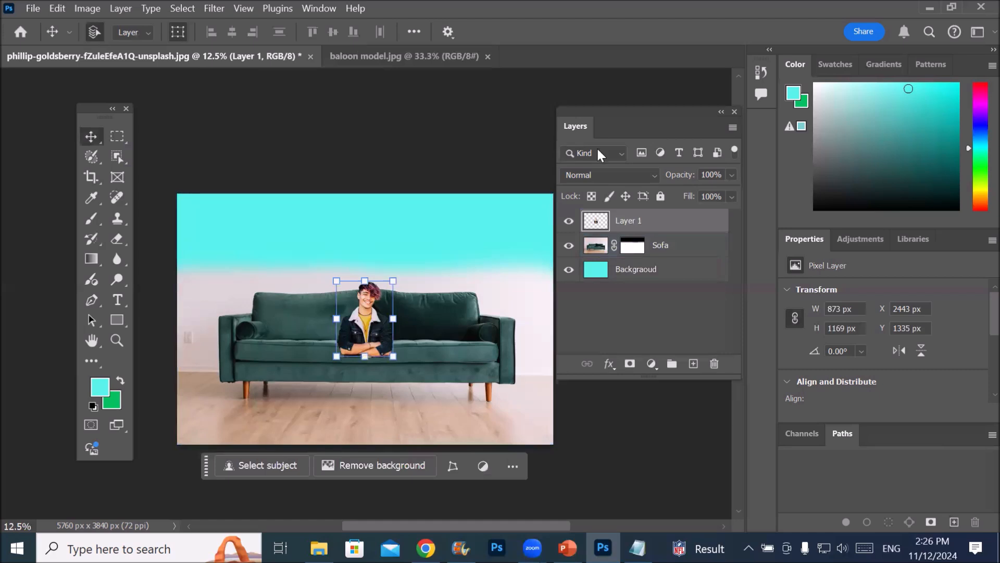
pyautogui.click(598, 250)
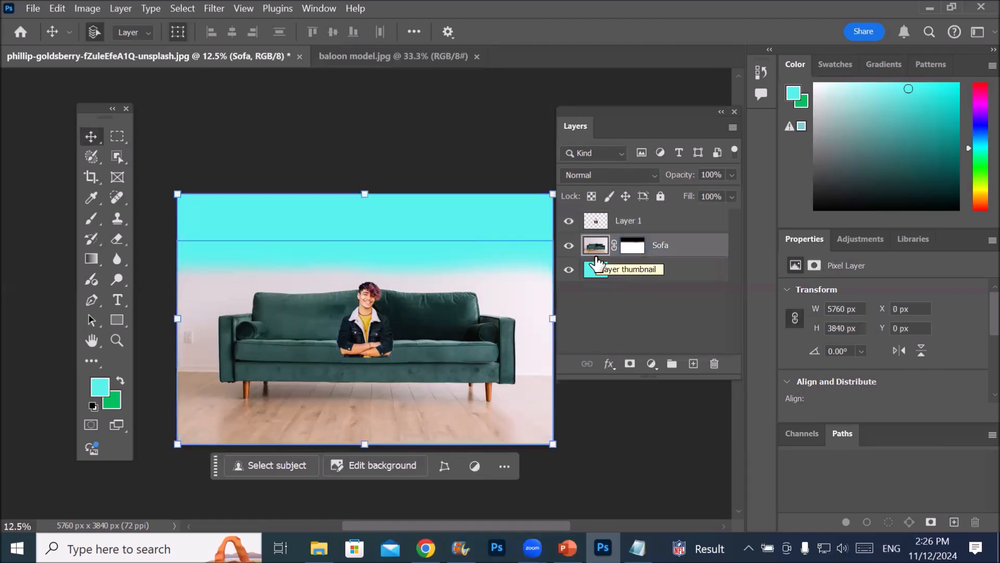
pyautogui.click(597, 271)
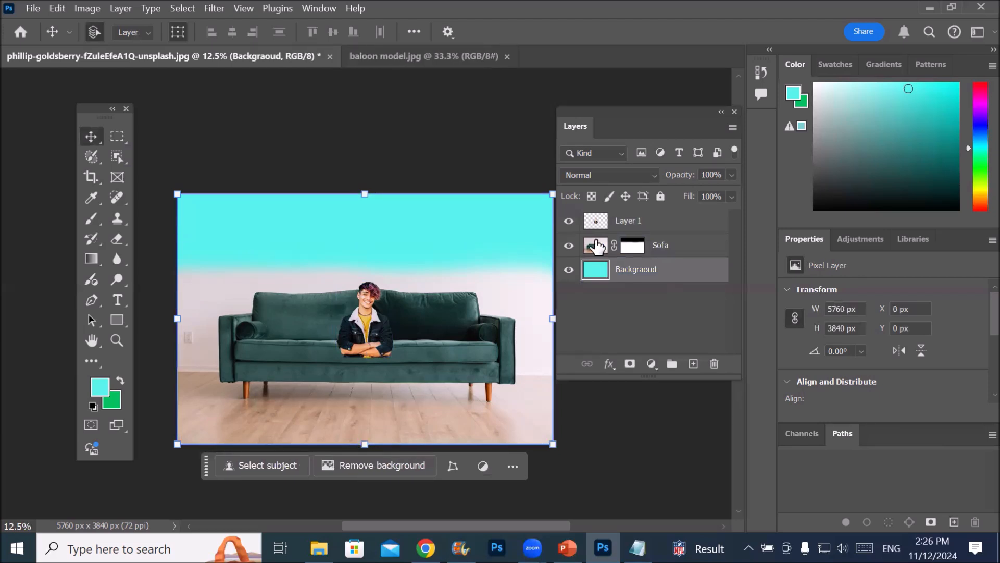
pyautogui.click(595, 222)
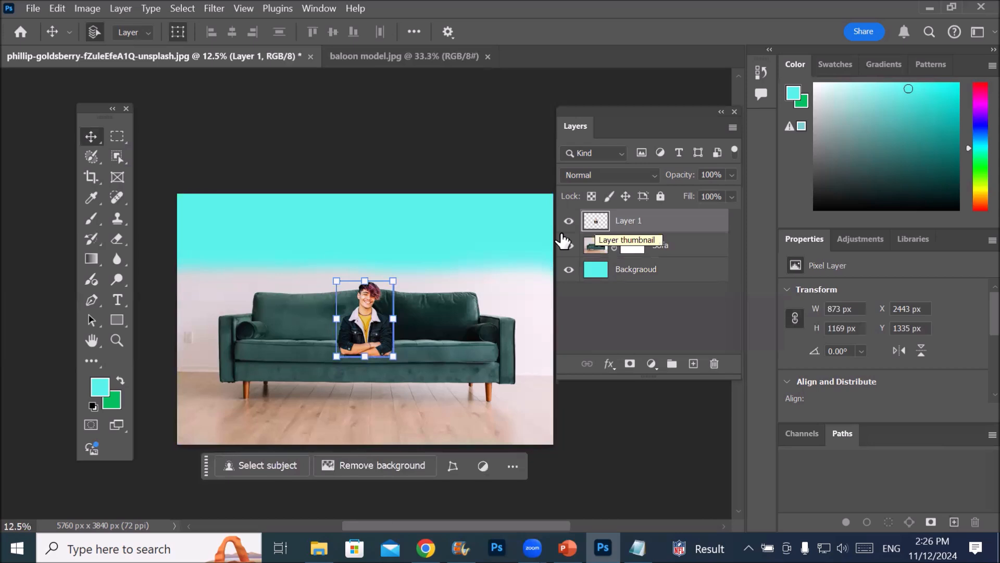
pyautogui.click(595, 245)
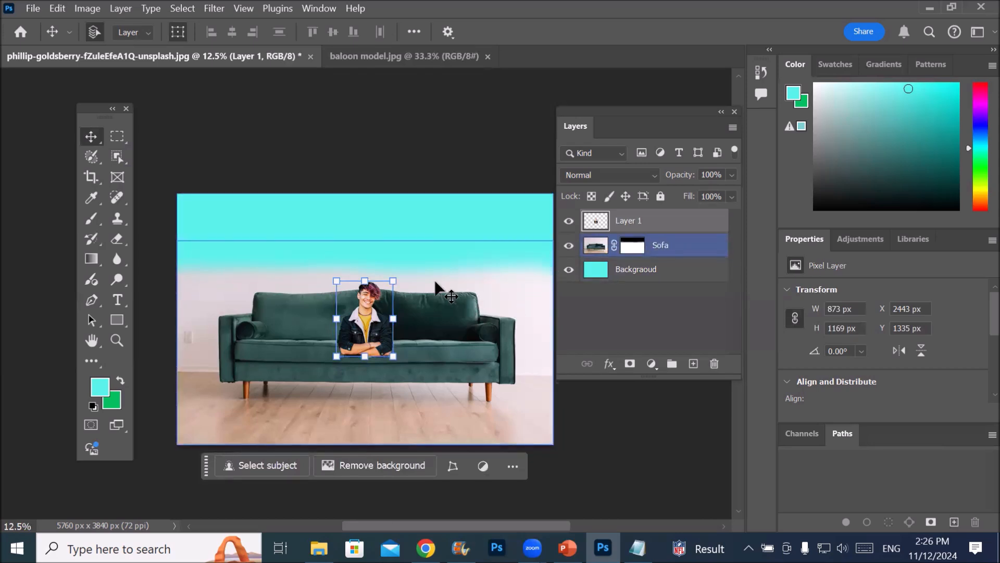
# Rotate the man on Layer 1 about 44.5° clockwise and try 90° turns in both directions
pyautogui.moveTo(409, 269); pyautogui.dragTo(454, 313)
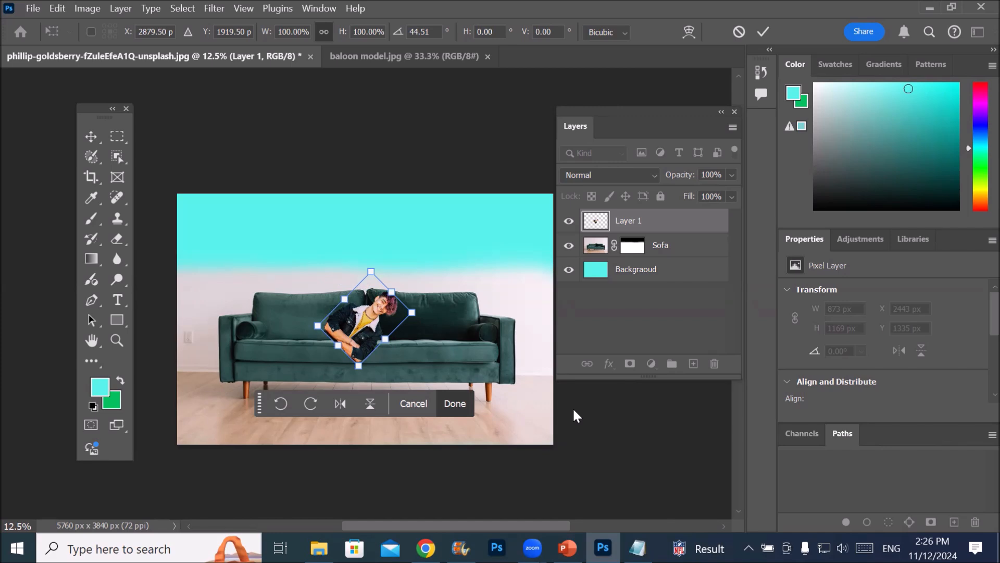
pyautogui.click(280, 404)
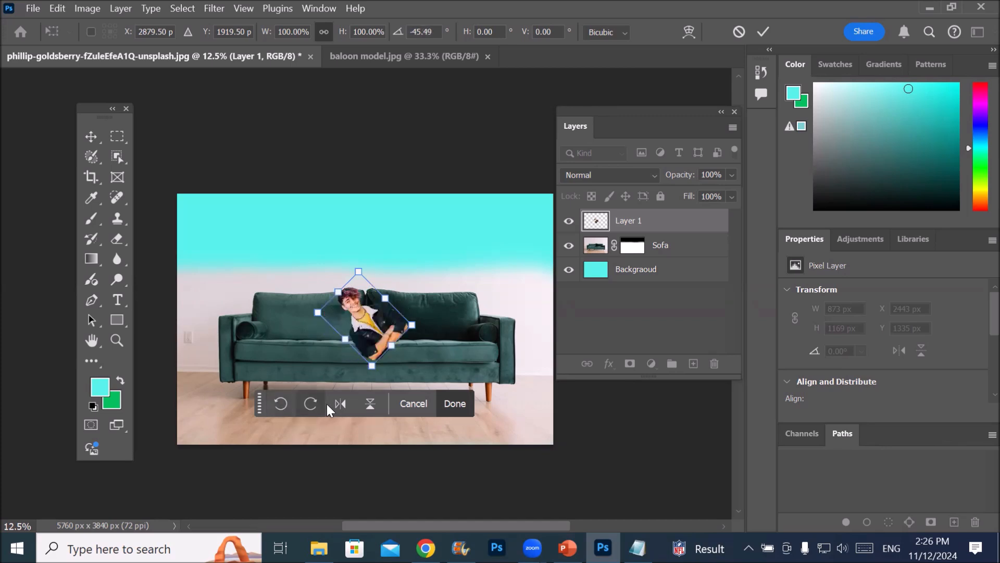
pyautogui.click(312, 405)
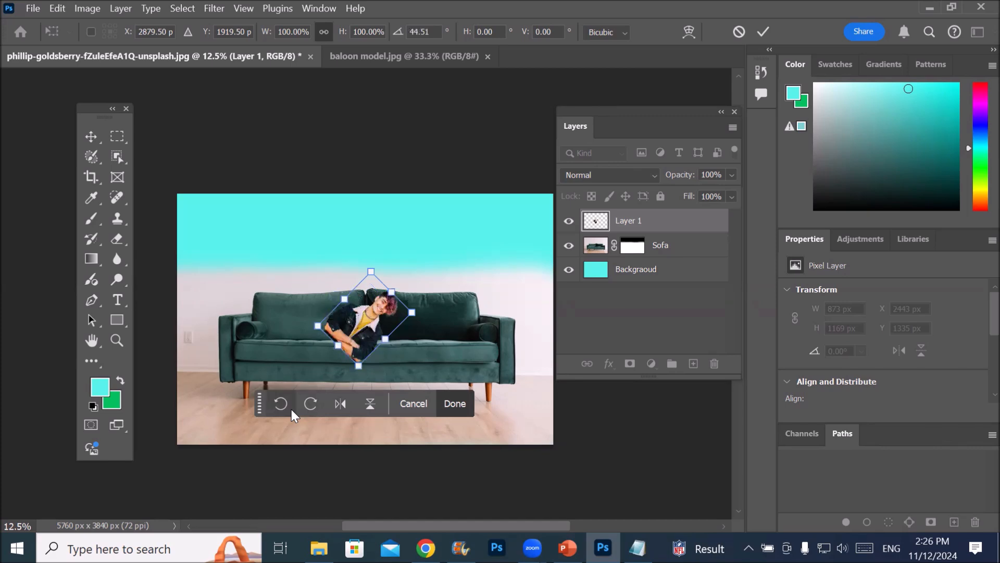
pyautogui.click(291, 408)
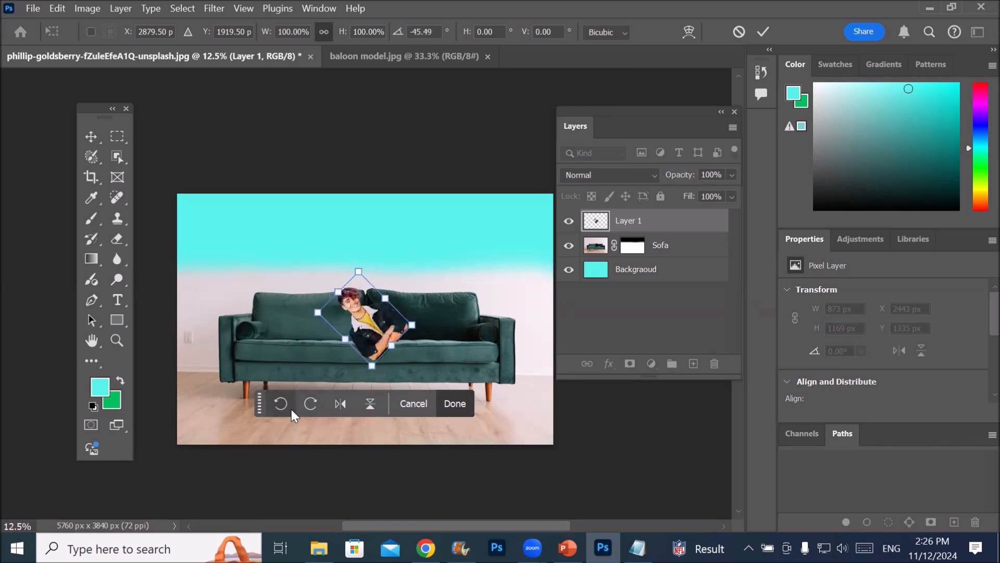
# Flip the man horizontally and vertically, reversing each flip to restore his orientation
pyautogui.click(342, 404)
pyautogui.click(342, 406)
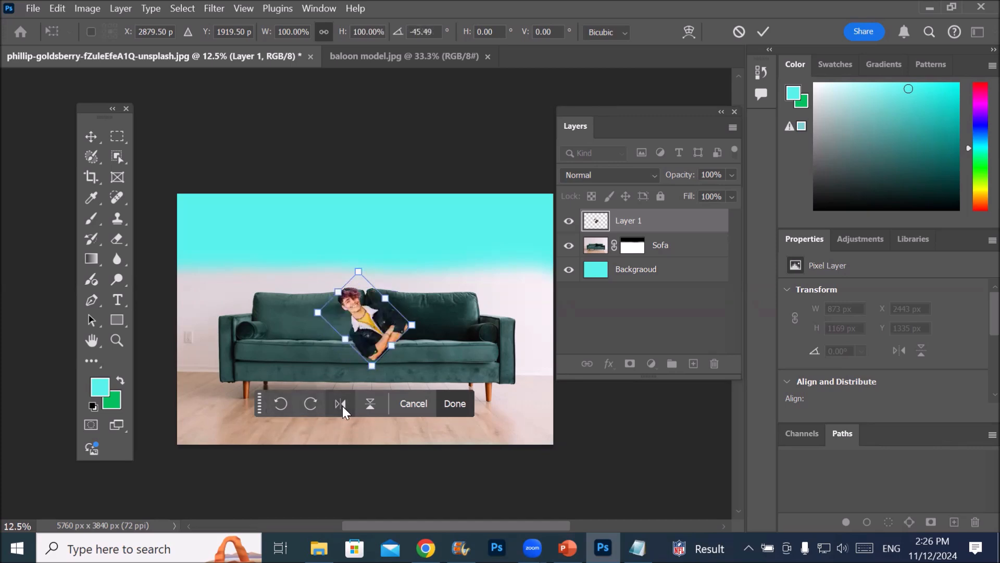
pyautogui.click(370, 405)
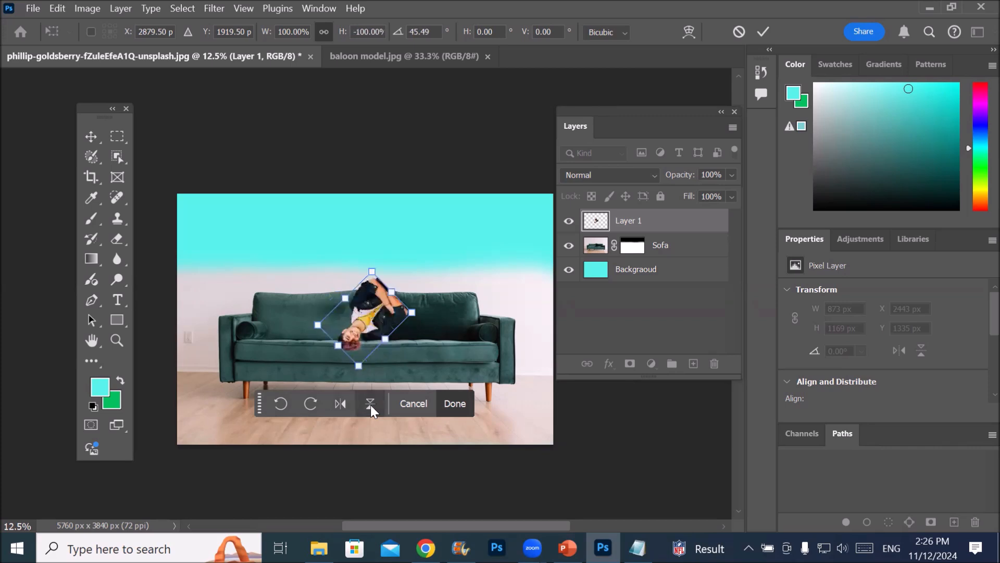
pyautogui.click(371, 405)
pyautogui.click(371, 405)
pyautogui.click(370, 405)
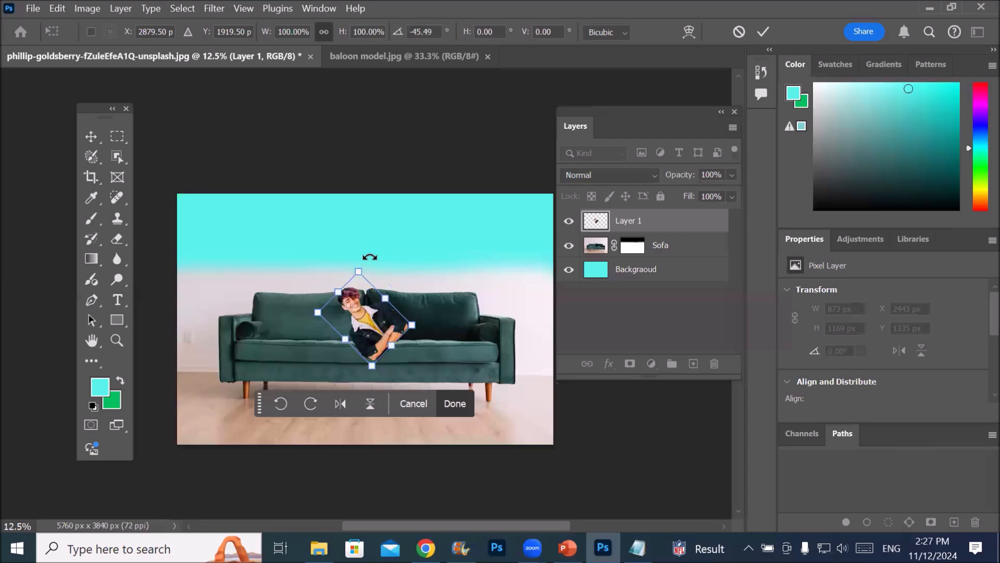
# Rotate the man on Layer 1 freehand to about 0.31° and turn him counterclockwise through full circles in 90° increments
pyautogui.moveTo(376, 260); pyautogui.dragTo(413, 281)
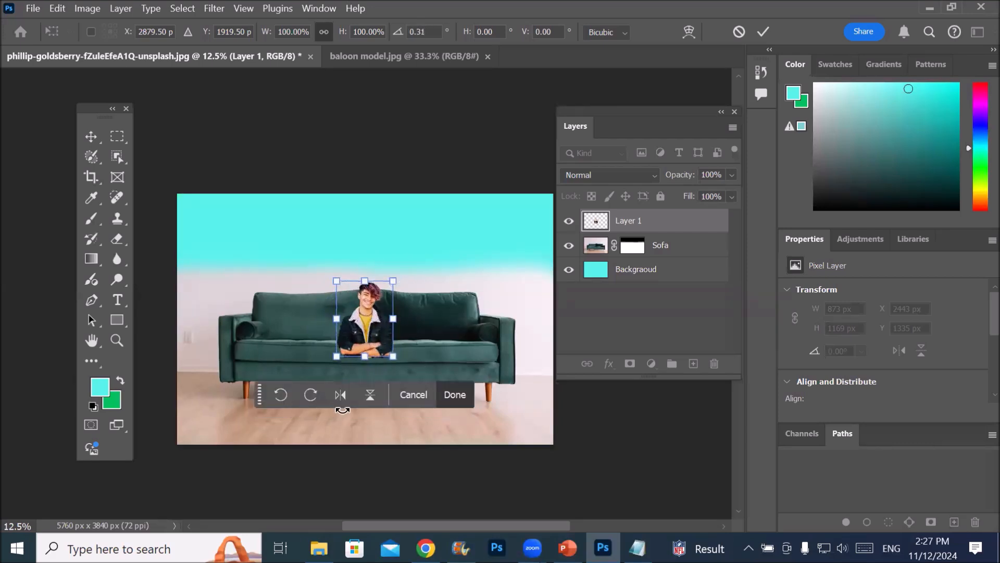
pyautogui.click(283, 391)
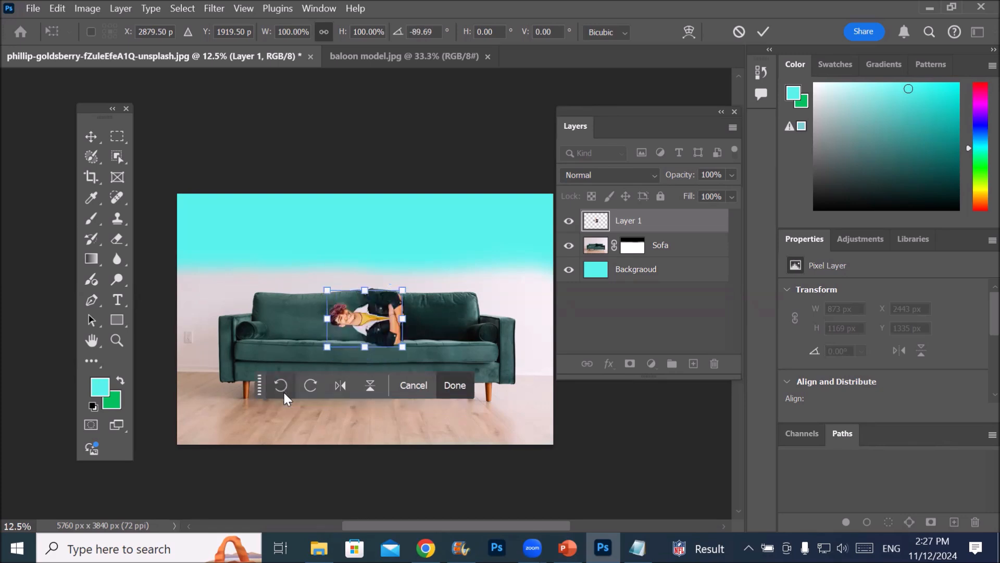
pyautogui.click(283, 392)
pyautogui.click(283, 391)
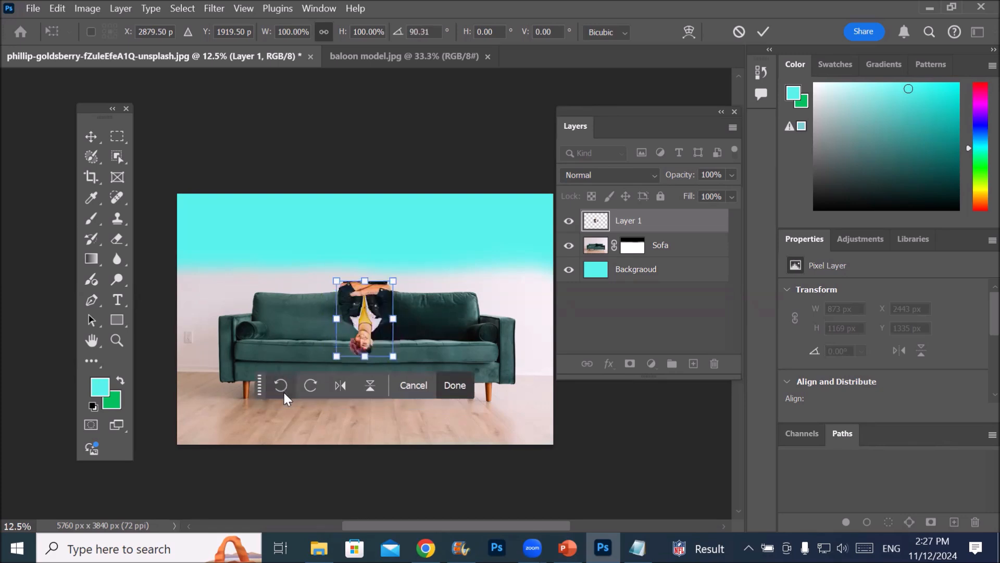
pyautogui.click(283, 391)
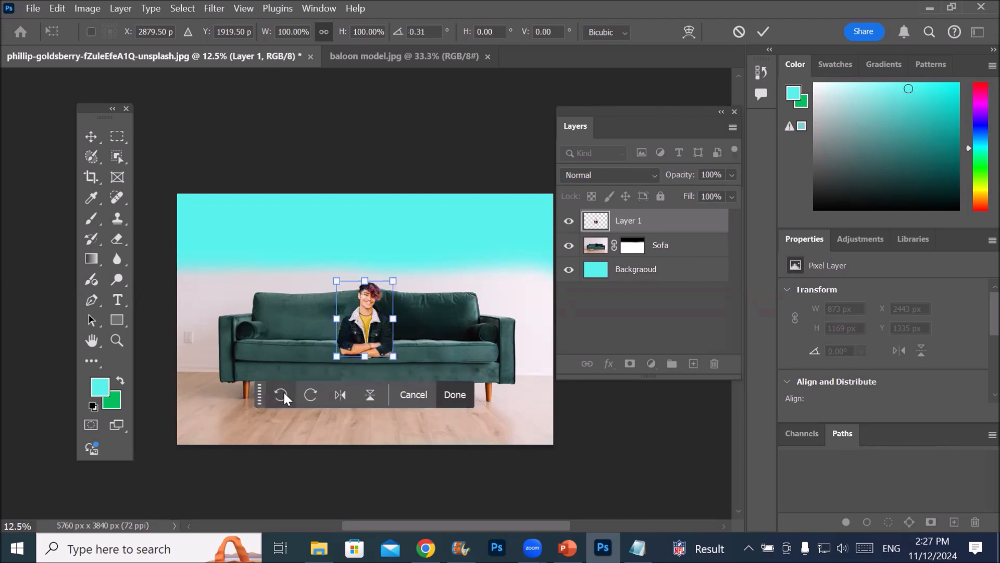
pyautogui.click(283, 391)
pyautogui.click(283, 390)
pyautogui.click(283, 391)
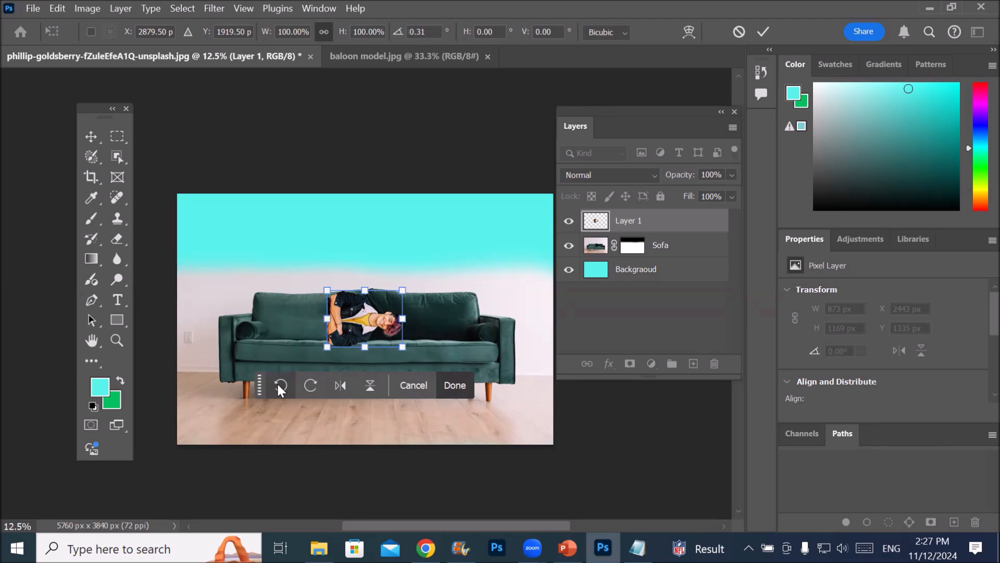
pyautogui.click(278, 384)
pyautogui.click(278, 384)
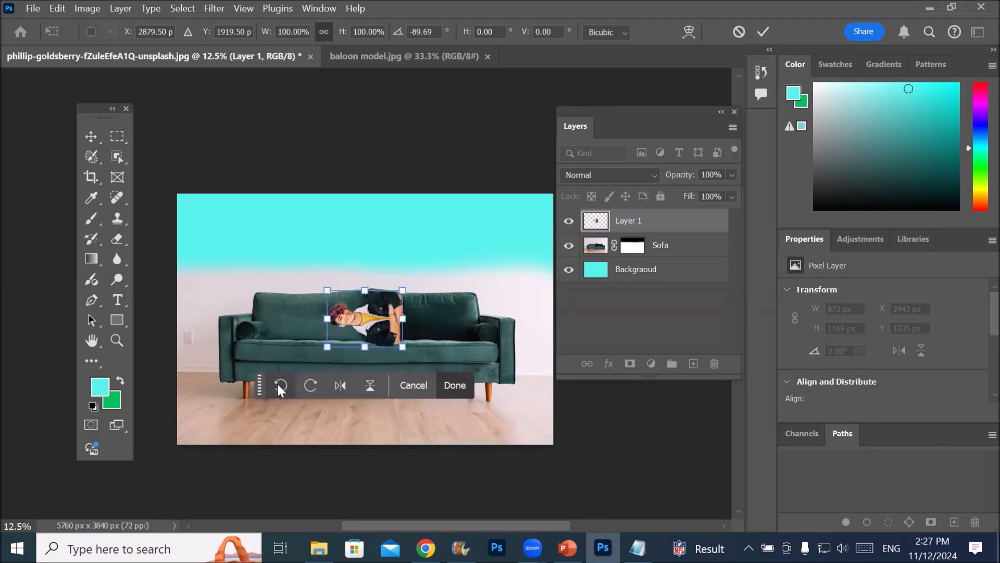
pyautogui.click(280, 385)
pyautogui.click(280, 385)
pyautogui.click(280, 386)
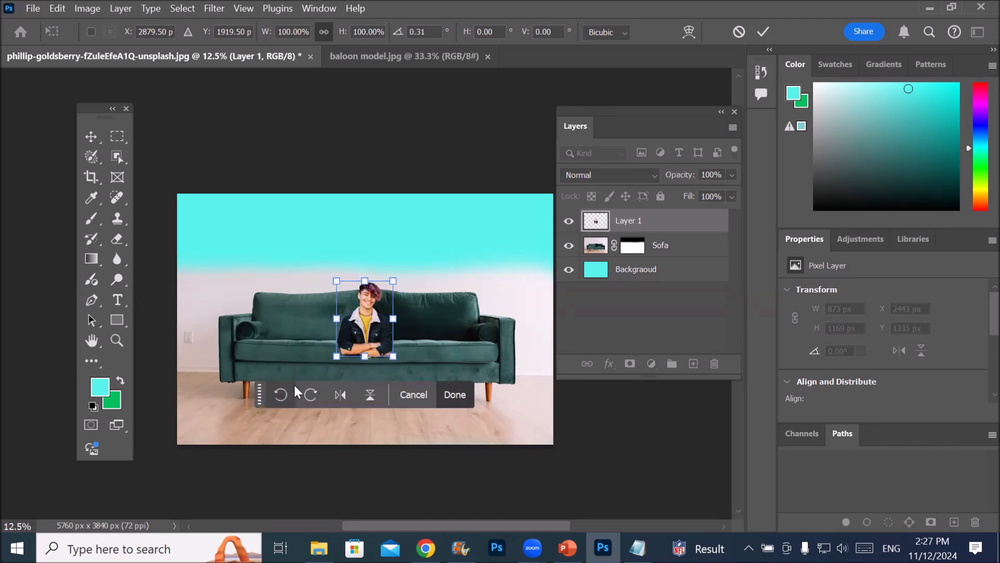
# Turn the man on Layer 1 clockwise through a full circle in 90° increments
pyautogui.click(311, 394)
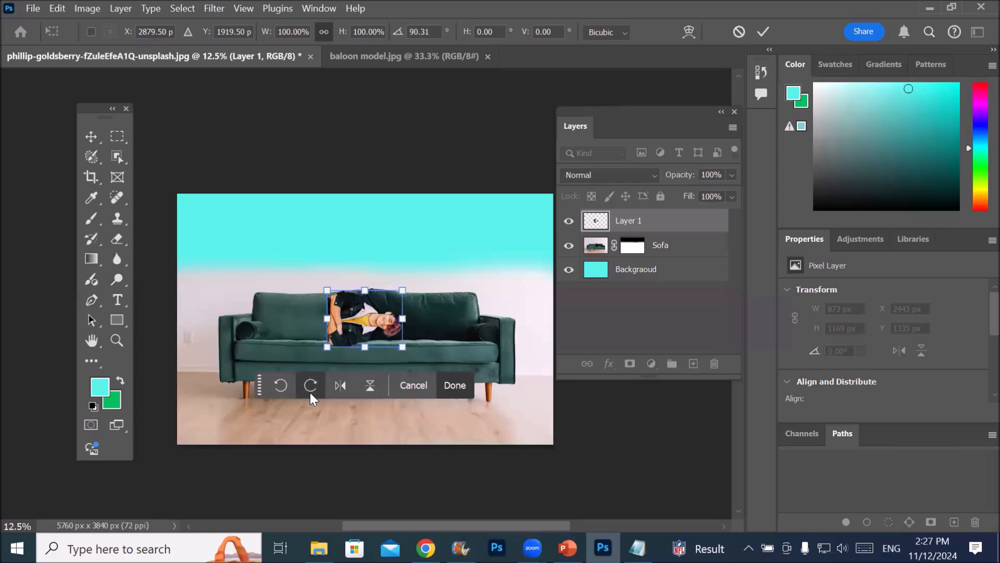
pyautogui.click(311, 394)
pyautogui.click(310, 394)
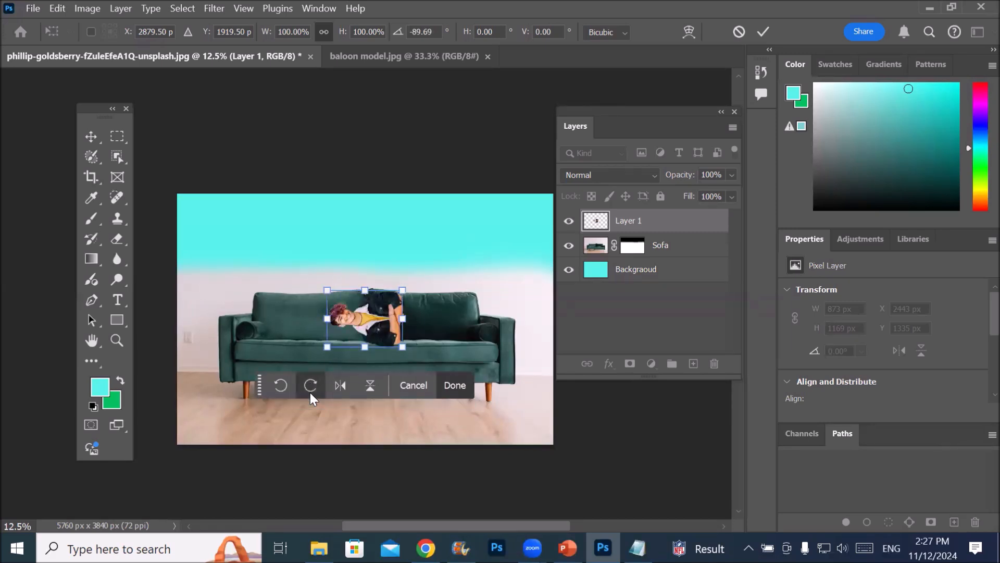
pyautogui.click(311, 394)
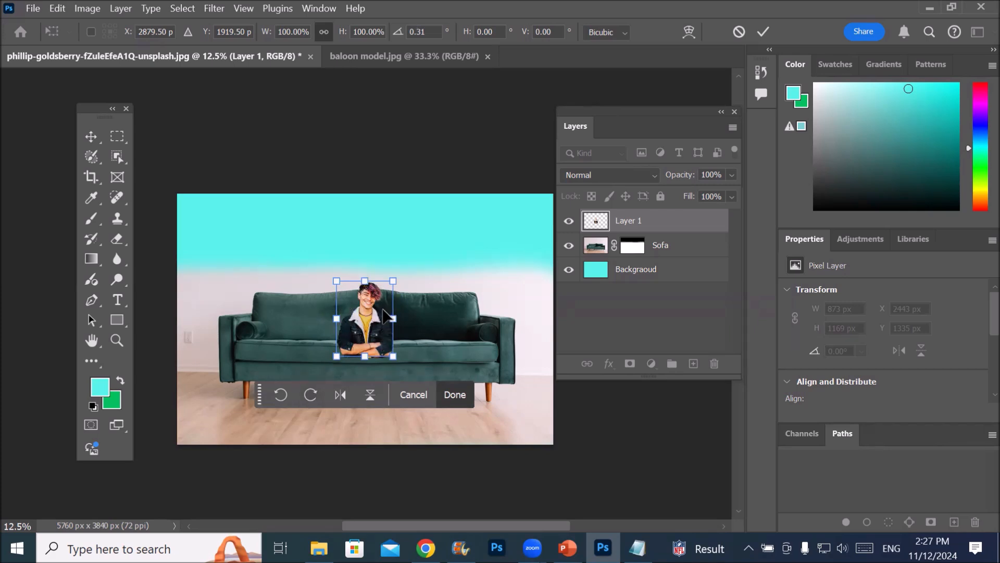
# Accept the man's rotation by switching to the Zoom tool and zoom in on him to 50%
pyautogui.click(117, 340)
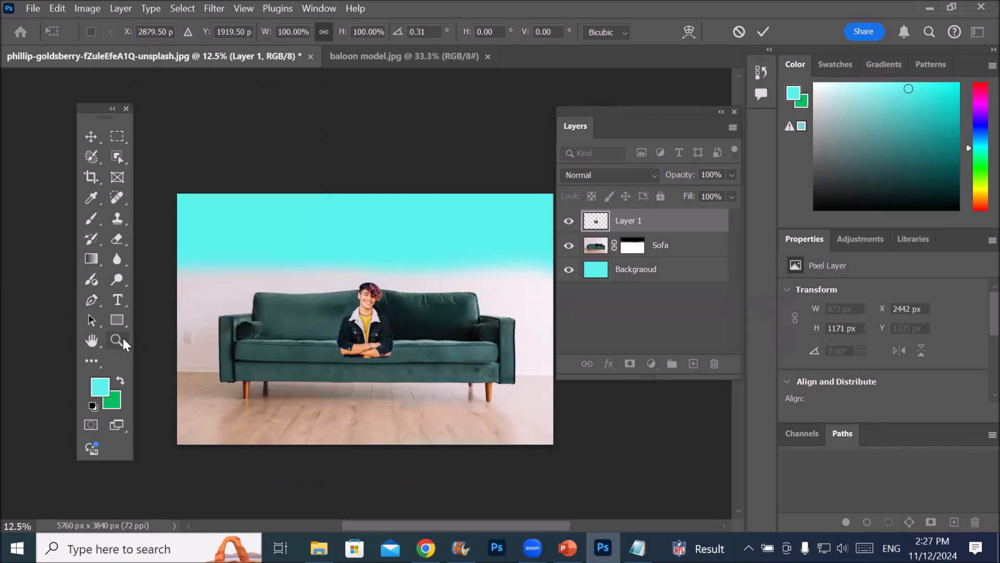
pyautogui.click(367, 320)
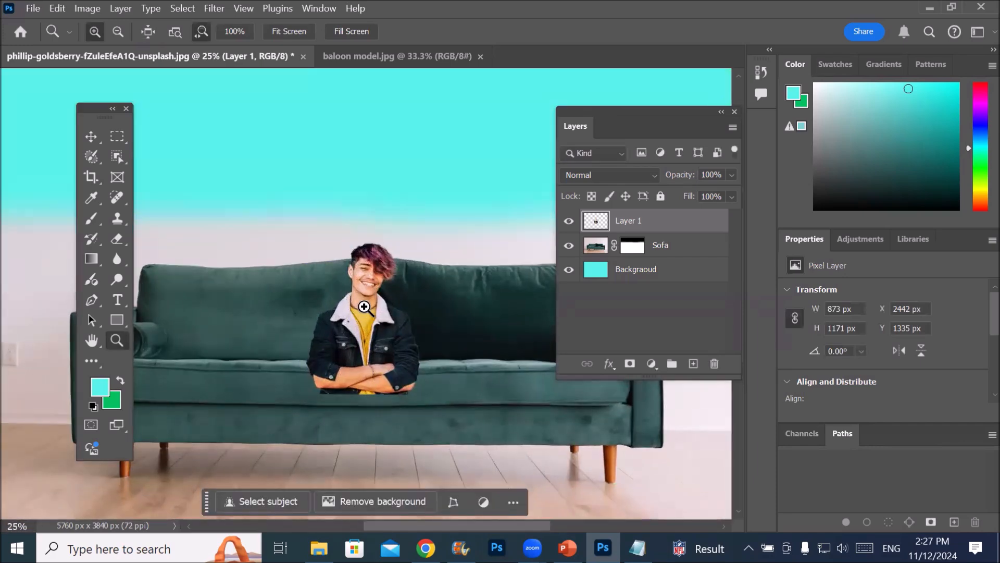
pyautogui.click(364, 306)
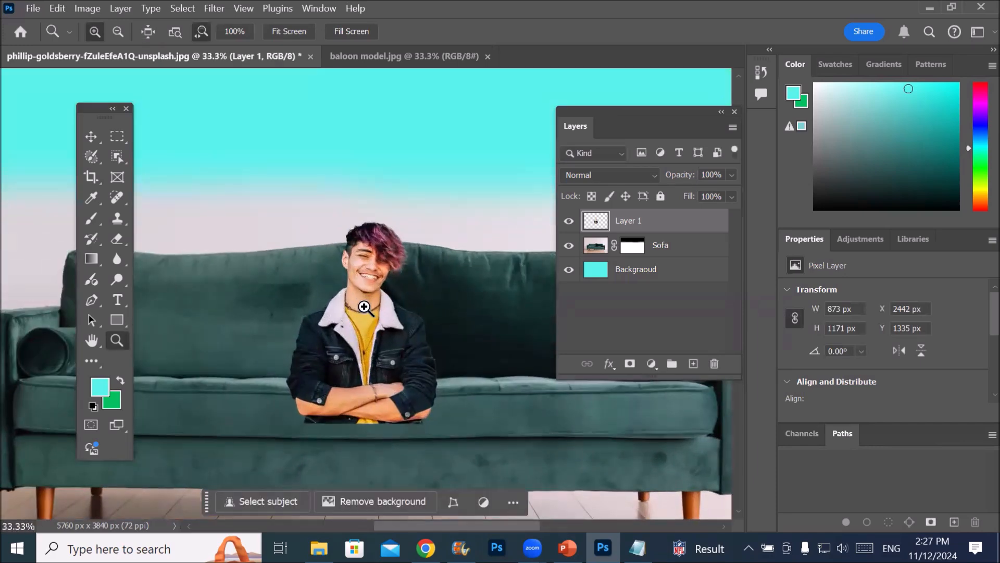
pyautogui.click(364, 307)
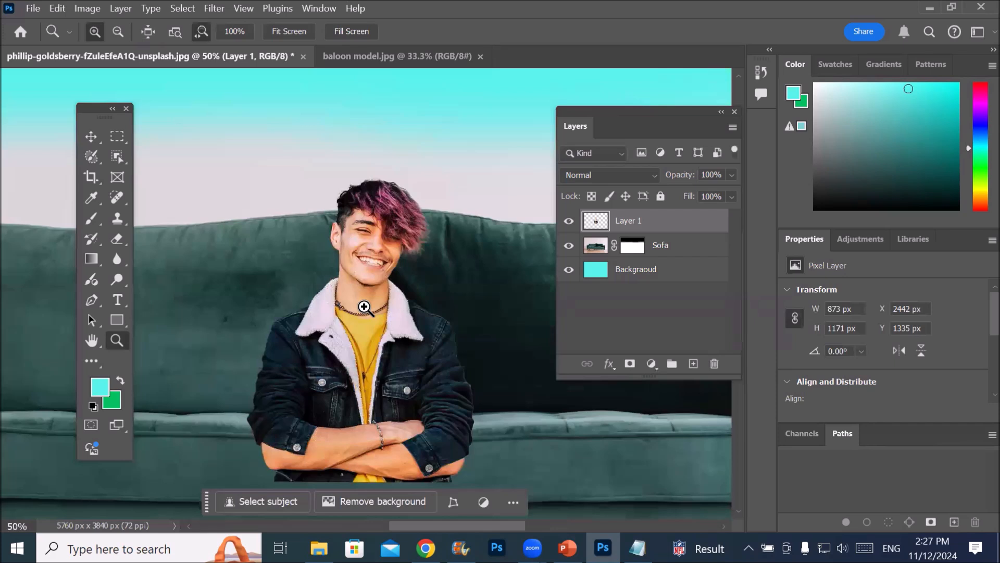
# Set the Zoom tool to zoom out and reduce the sofa picture's view to 1.5%
pyautogui.click(117, 31)
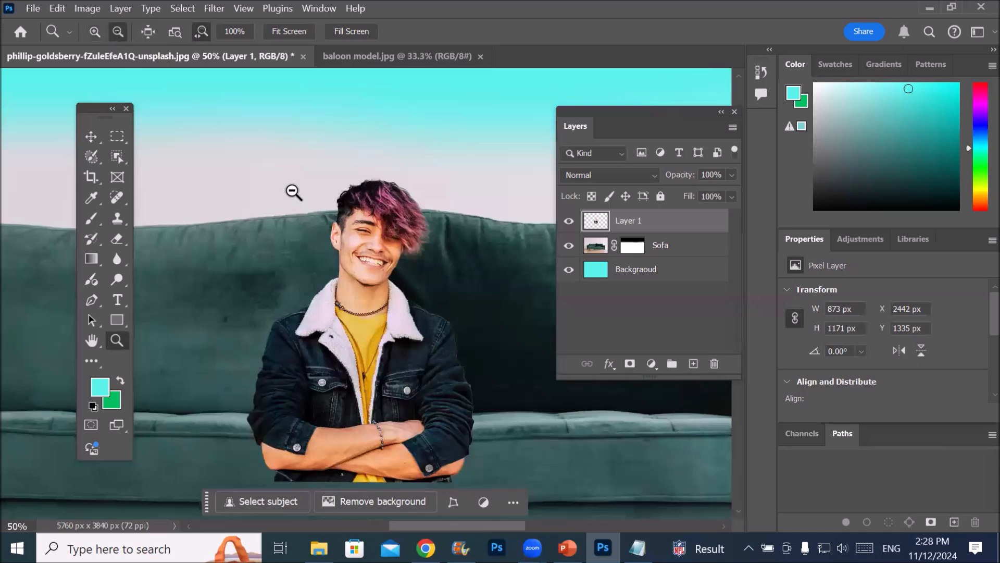
pyautogui.click(383, 285)
pyautogui.click(383, 285)
pyautogui.click(383, 285)
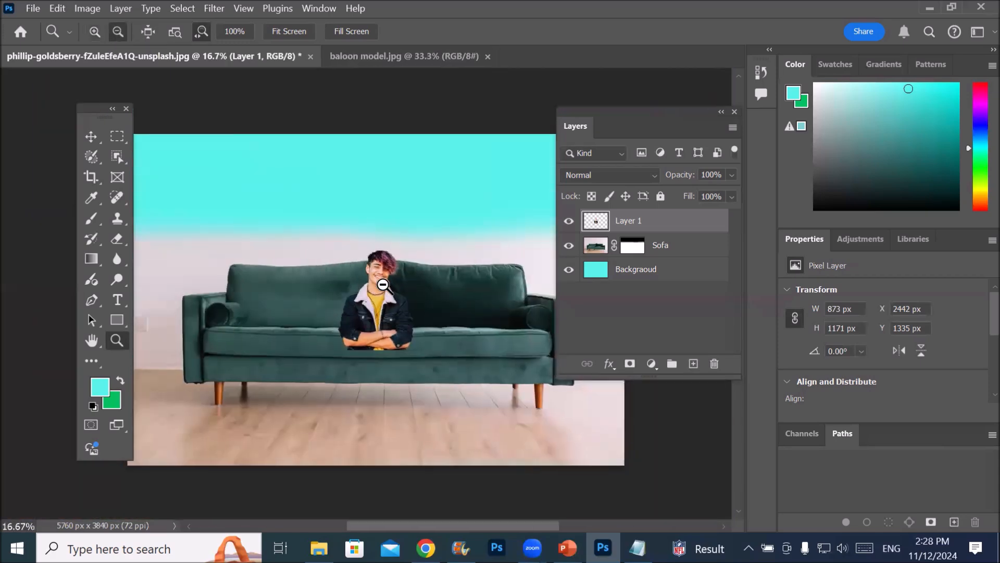
pyautogui.click(383, 285)
pyautogui.click(383, 285)
pyautogui.click(383, 285)
pyautogui.click(383, 285)
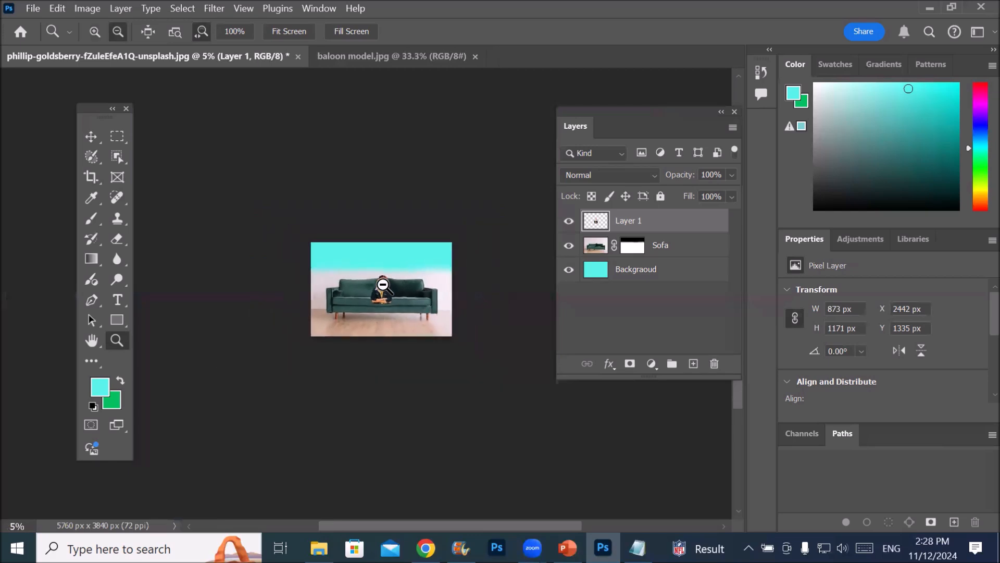
pyautogui.click(383, 285)
pyautogui.click(382, 285)
pyautogui.click(383, 285)
pyautogui.click(383, 285)
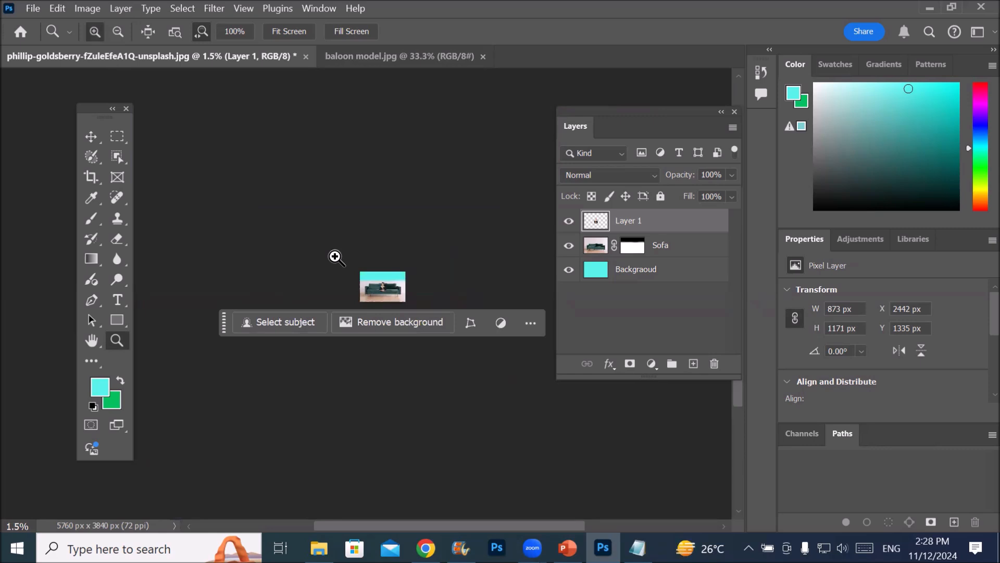
# Zoom back in on the man in the sofa picture to 25%
pyautogui.click(380, 284)
pyautogui.click(380, 286)
pyautogui.click(380, 286)
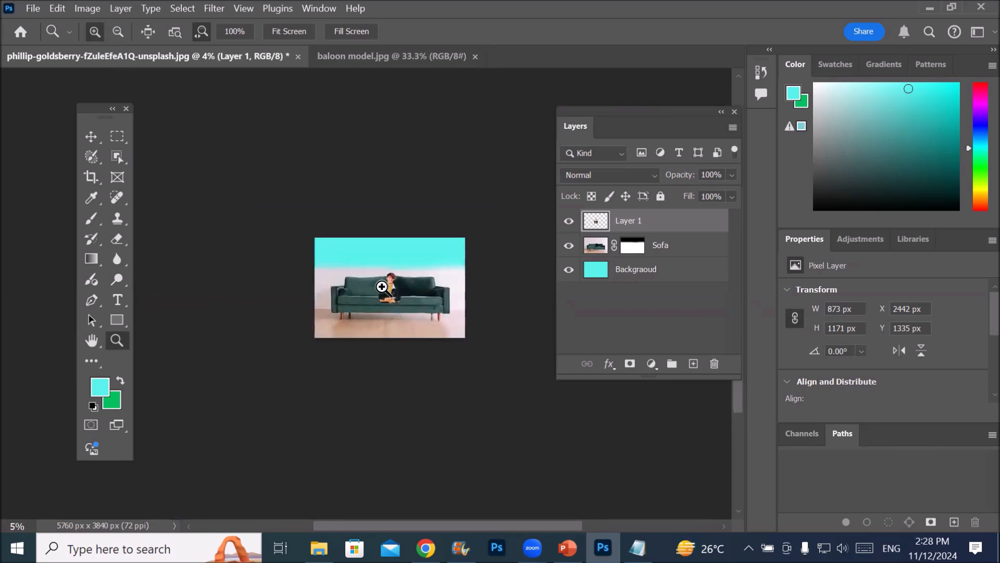
pyautogui.click(386, 284)
pyautogui.click(393, 284)
pyautogui.click(396, 285)
pyautogui.click(397, 284)
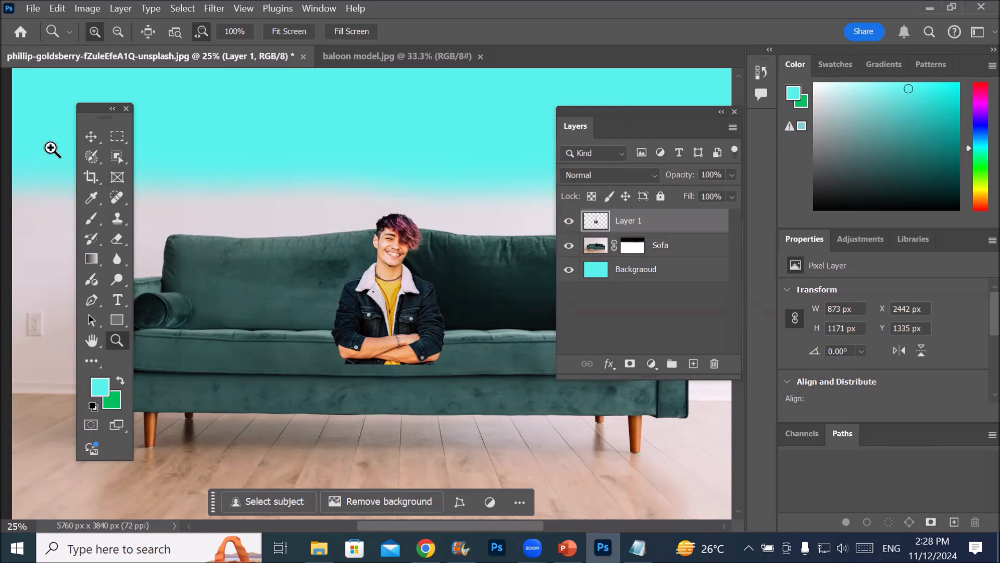
# Switch to the Move tool and toggle the transform controls around the man off and back on
pyautogui.click(90, 137)
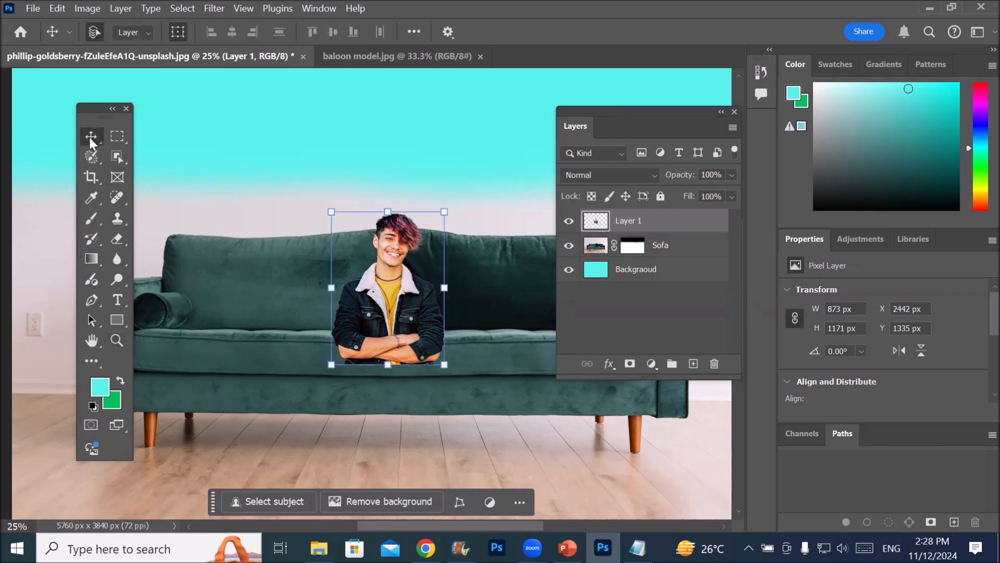
pyautogui.click(177, 33)
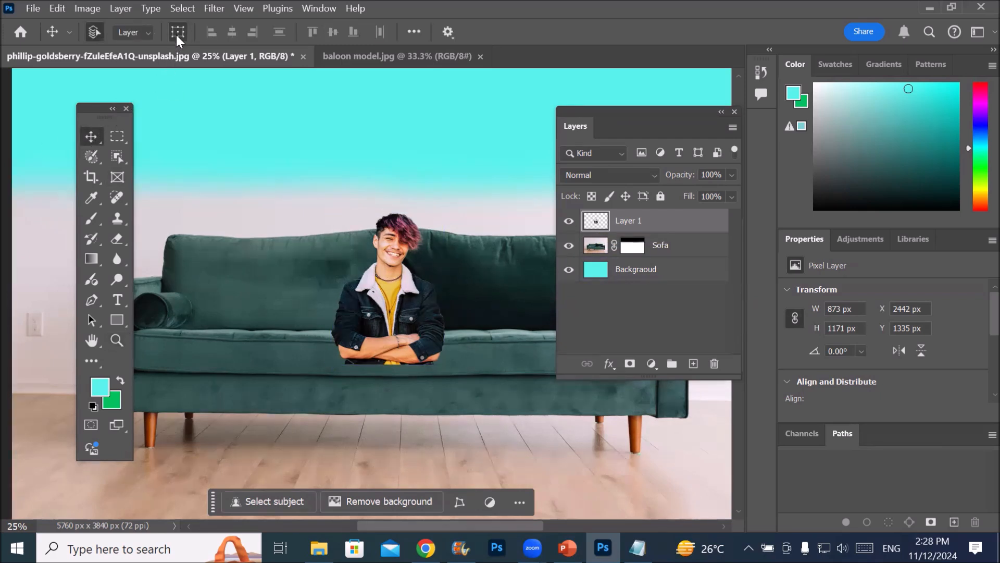
pyautogui.click(176, 33)
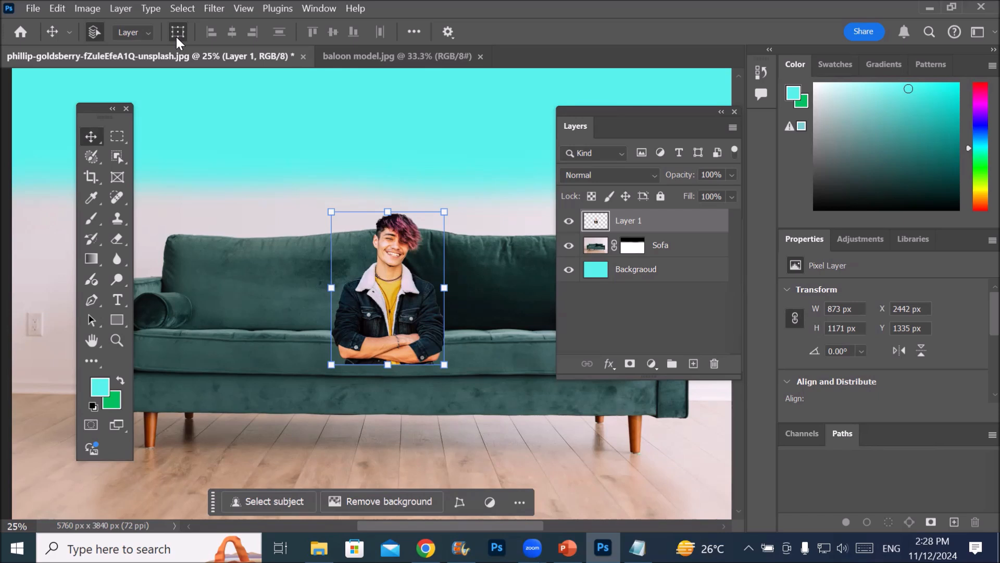
# Look up the Free Transform and Transform commands for the man on Layer 1
pyautogui.click(55, 10)
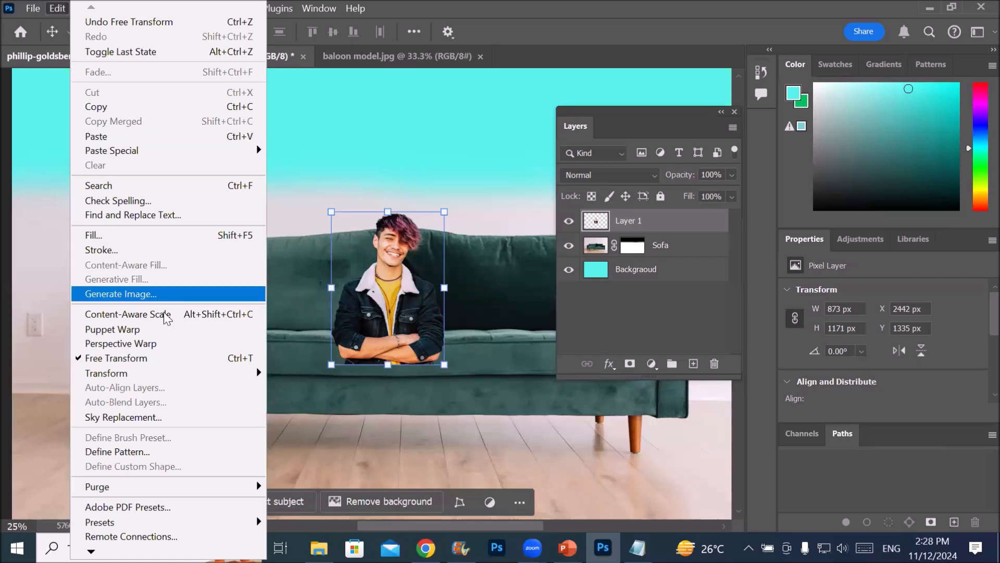
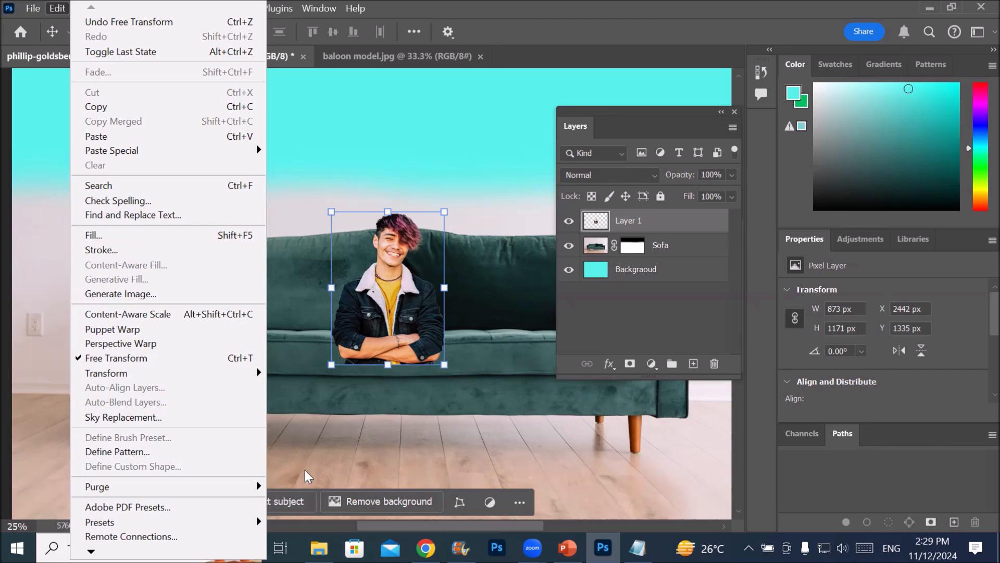
# Hide the man's Layer 1 and show it again, leaving Layer 1 selected
pyautogui.click(622, 224)
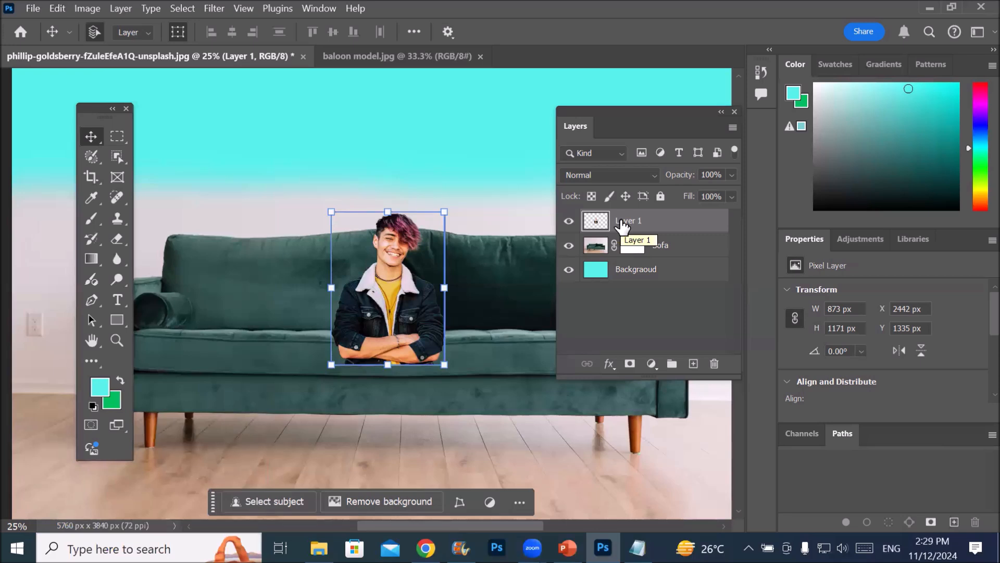
pyautogui.moveTo(212, 501); pyautogui.dragTo(214, 406)
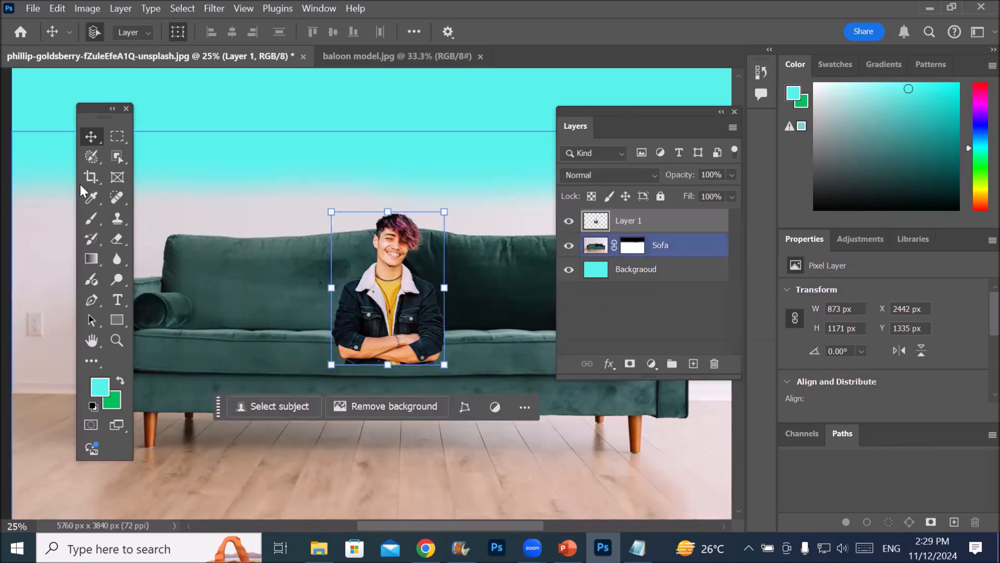
pyautogui.click(594, 221)
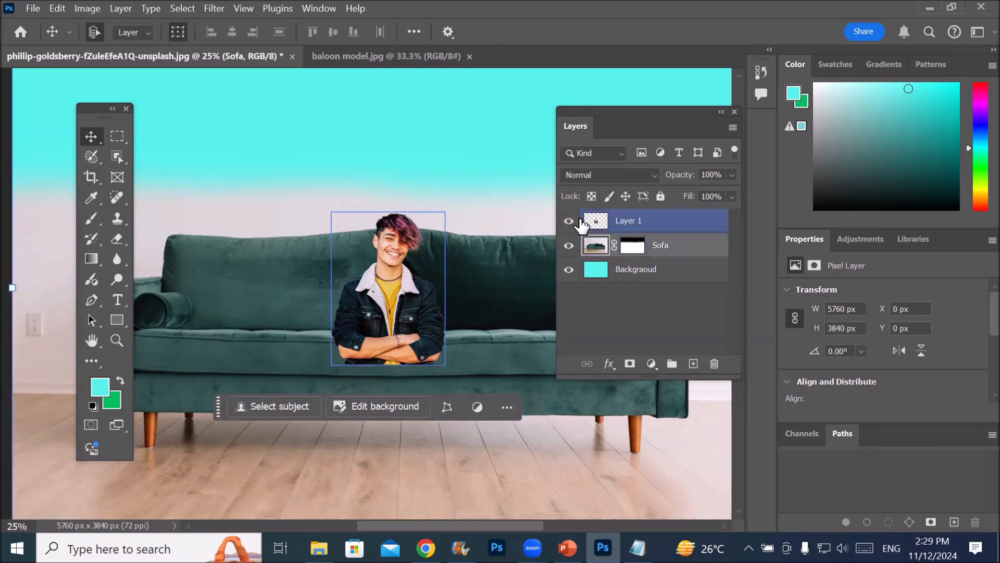
pyautogui.click(577, 220)
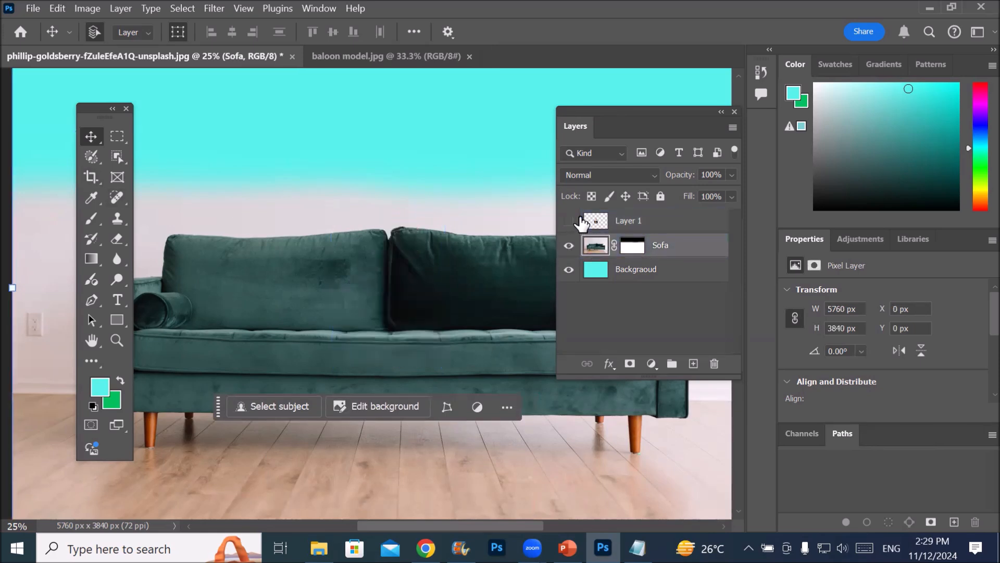
pyautogui.click(569, 221)
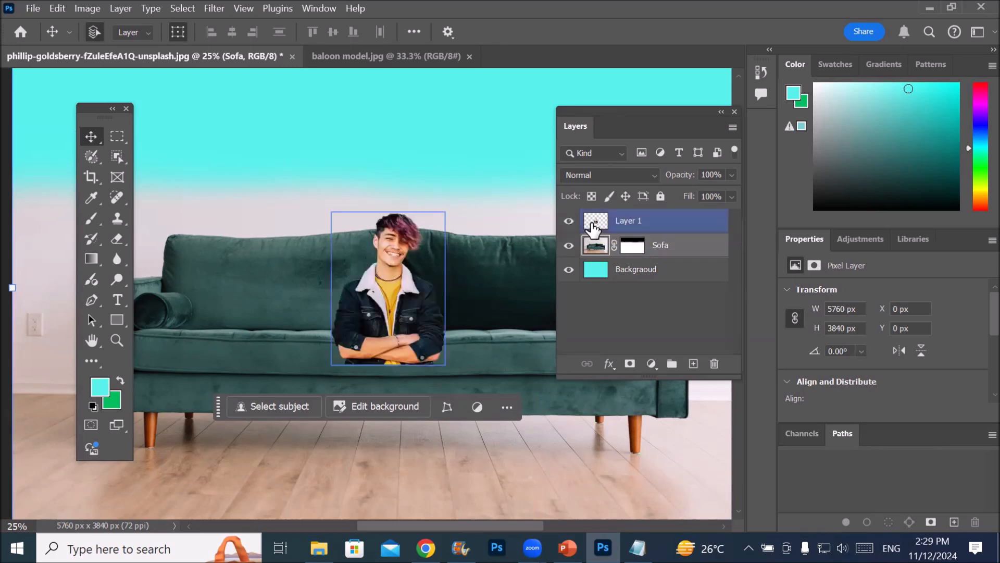
pyautogui.click(594, 228)
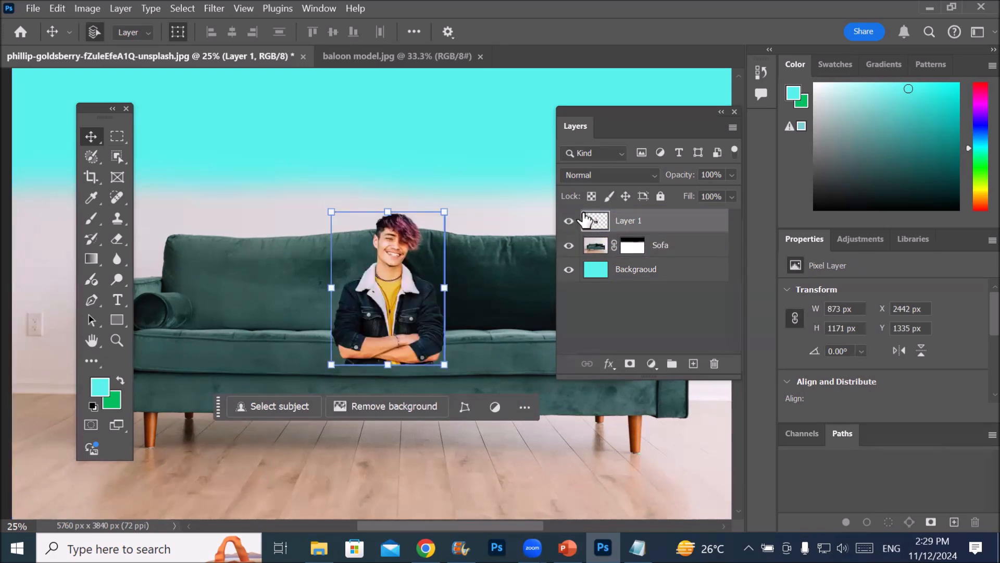
pyautogui.hotkey('ctrl', 't')
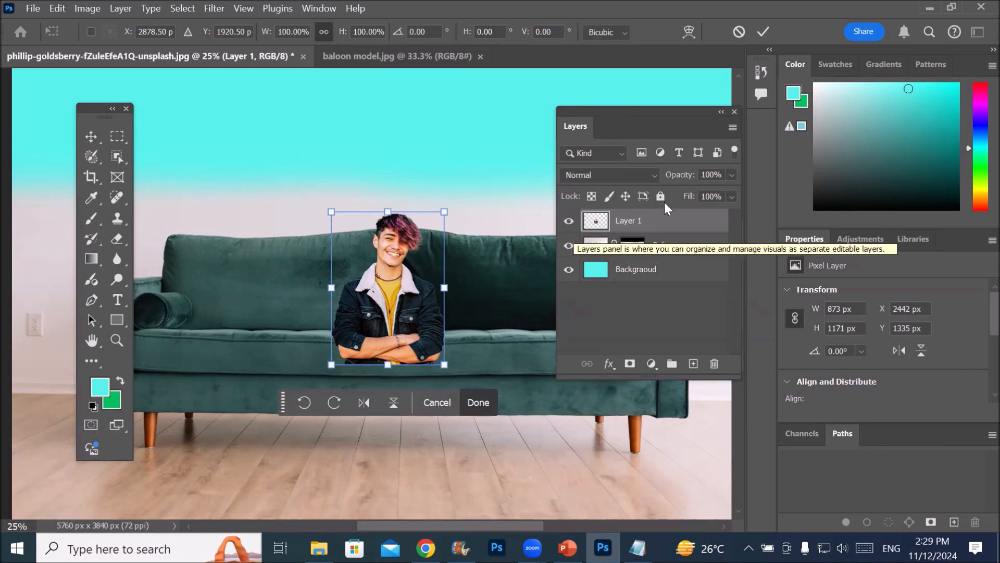
pyautogui.click(599, 245)
pyautogui.click(593, 222)
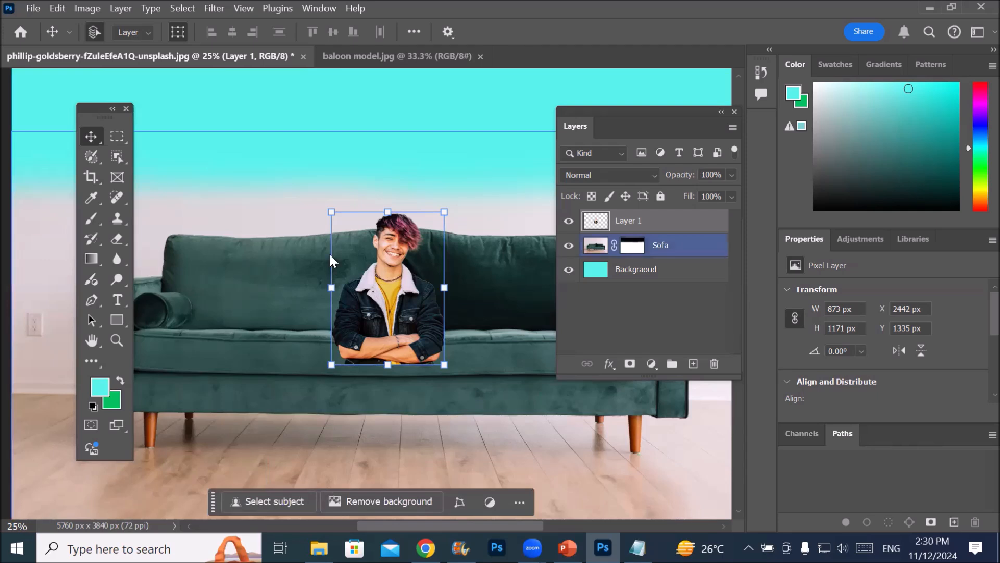
pyautogui.hotkey('ctrl', 't')
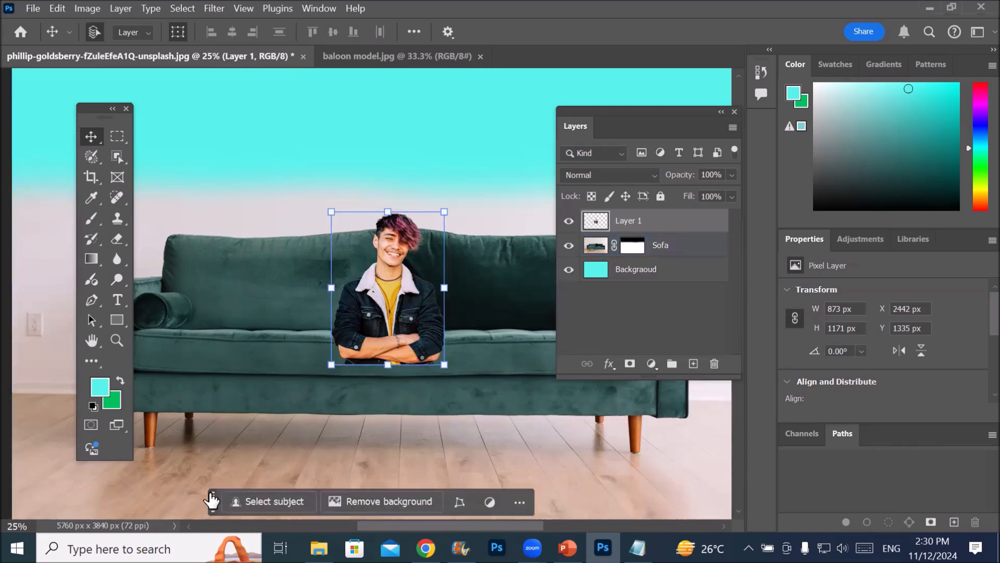
pyautogui.moveTo(208, 498); pyautogui.dragTo(227, 165)
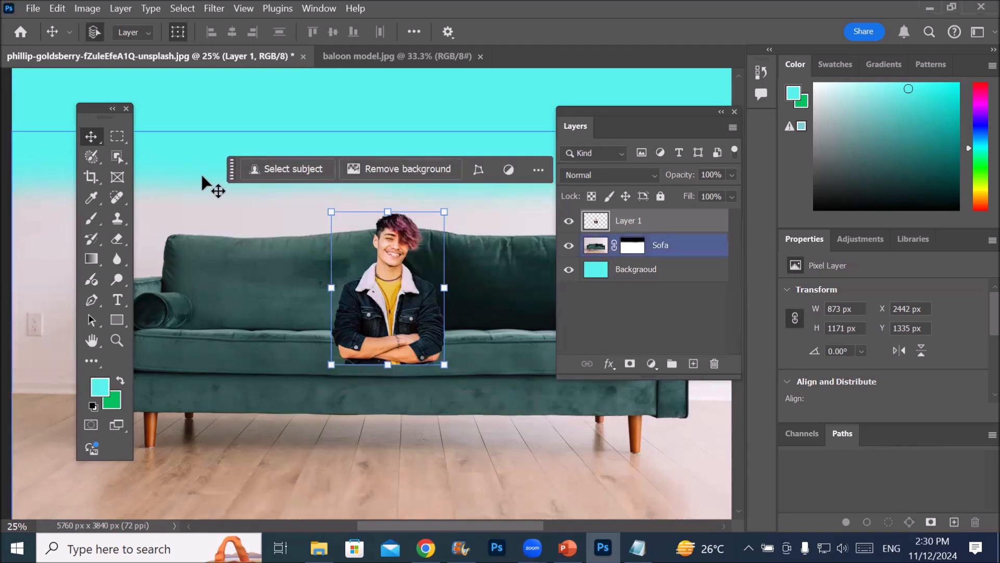
pyautogui.moveTo(232, 169); pyautogui.dragTo(208, 173)
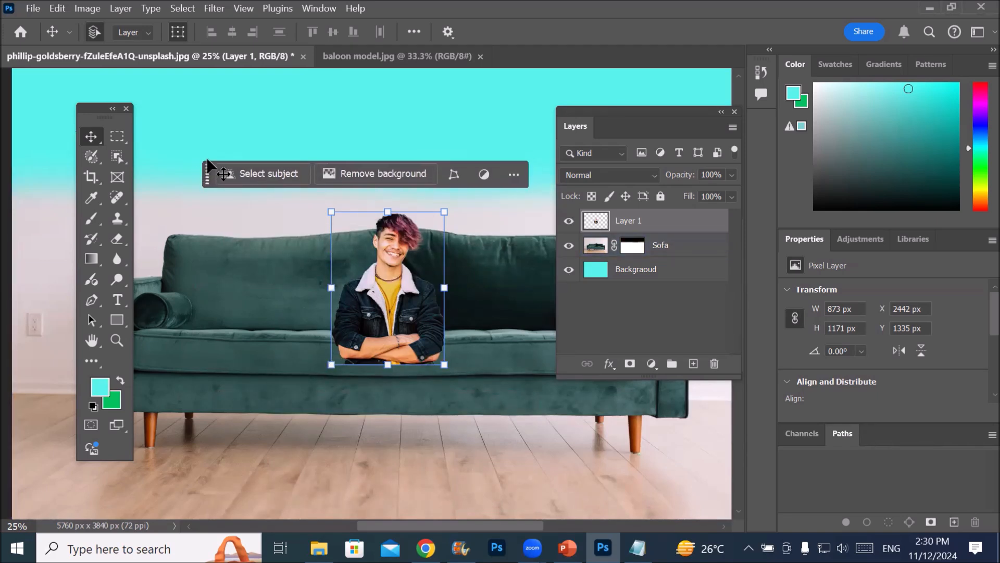
# Start Free Transform on Layer 1, rotate the man 90° counterclockwise and rotate him back upright
pyautogui.click(57, 8)
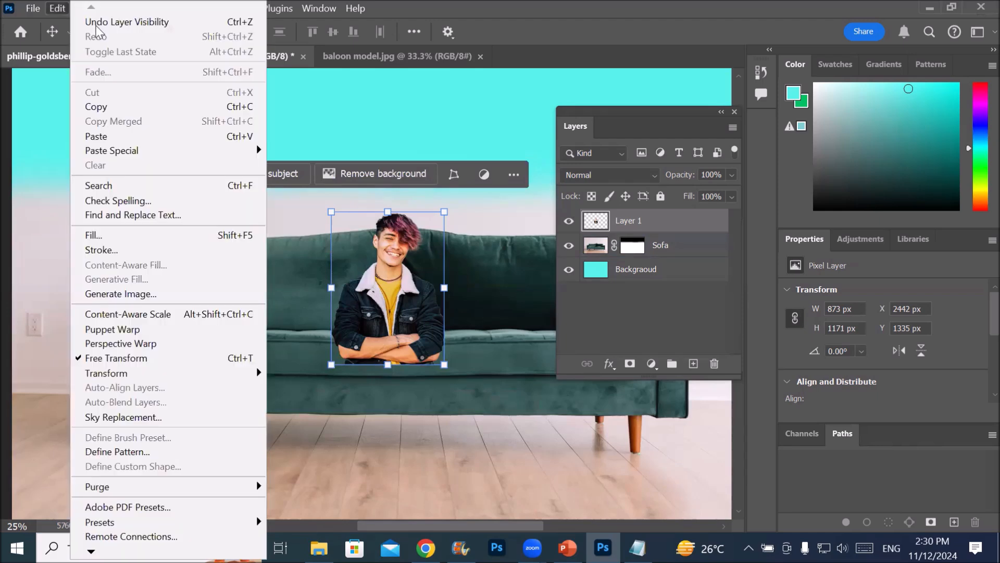
pyautogui.click(241, 360)
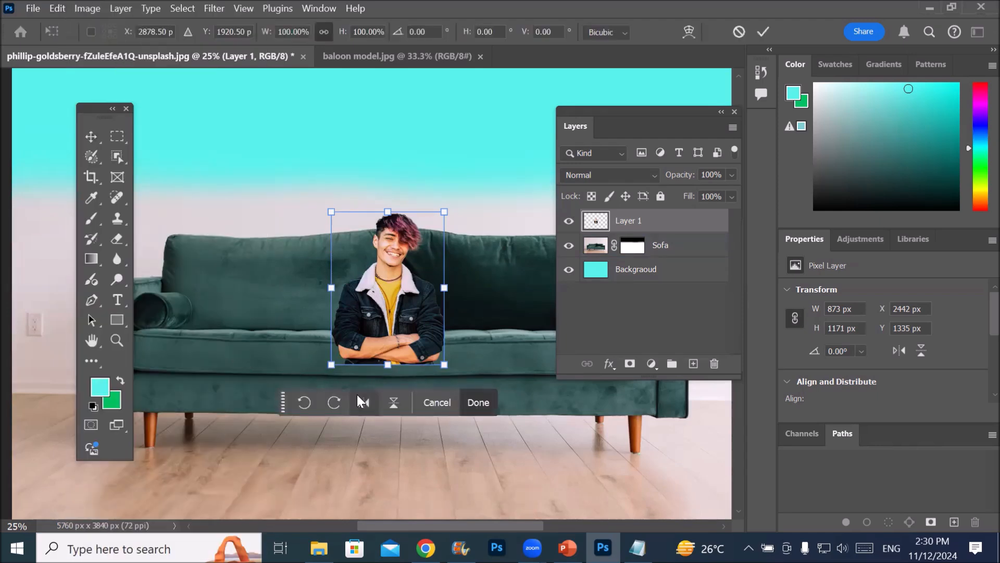
pyautogui.click(305, 403)
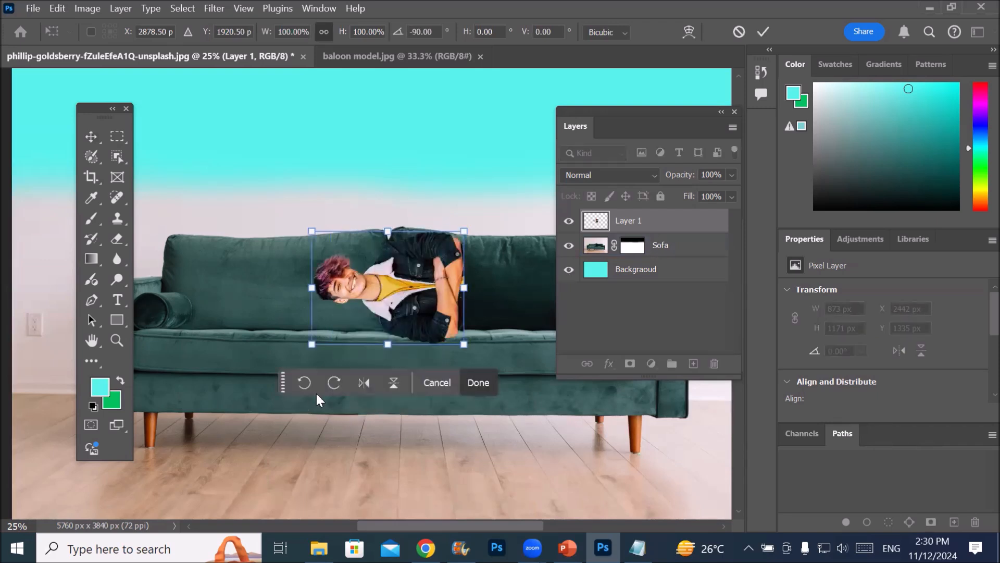
pyautogui.click(332, 383)
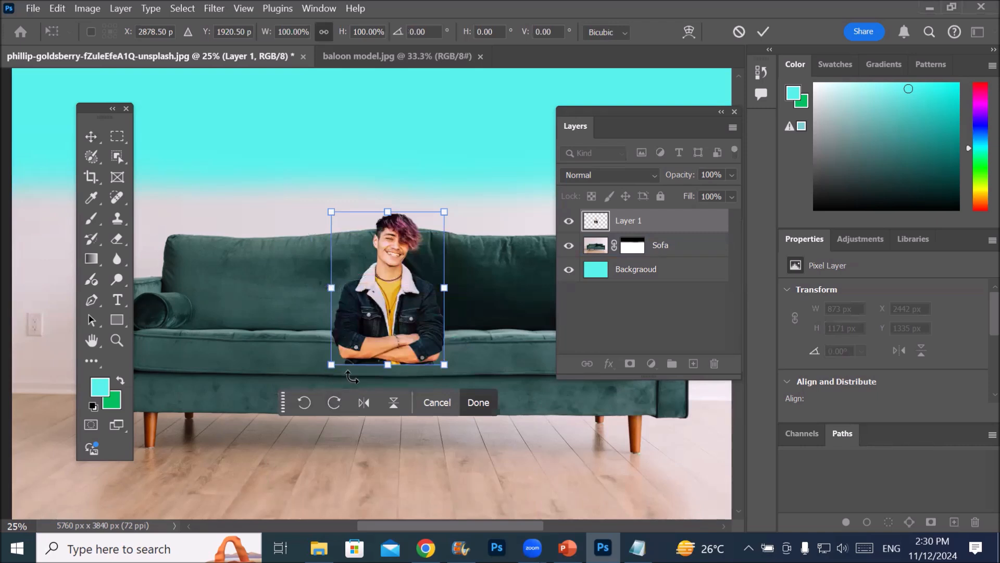
# Flip the man horizontally back and forth, ending with him mirrored
pyautogui.click(365, 403)
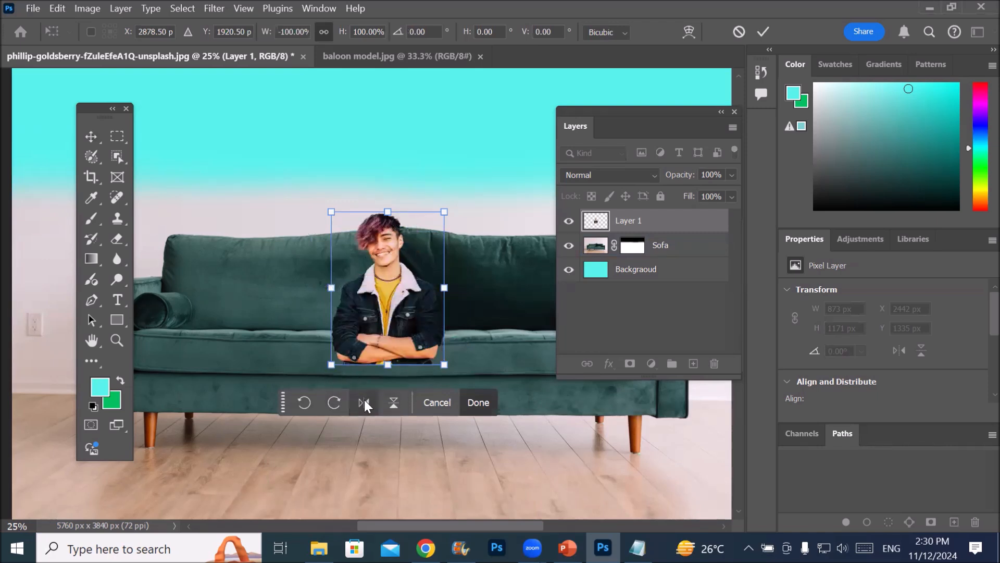
pyautogui.click(365, 403)
pyautogui.click(365, 403)
pyautogui.click(364, 402)
pyautogui.click(364, 403)
pyautogui.click(364, 403)
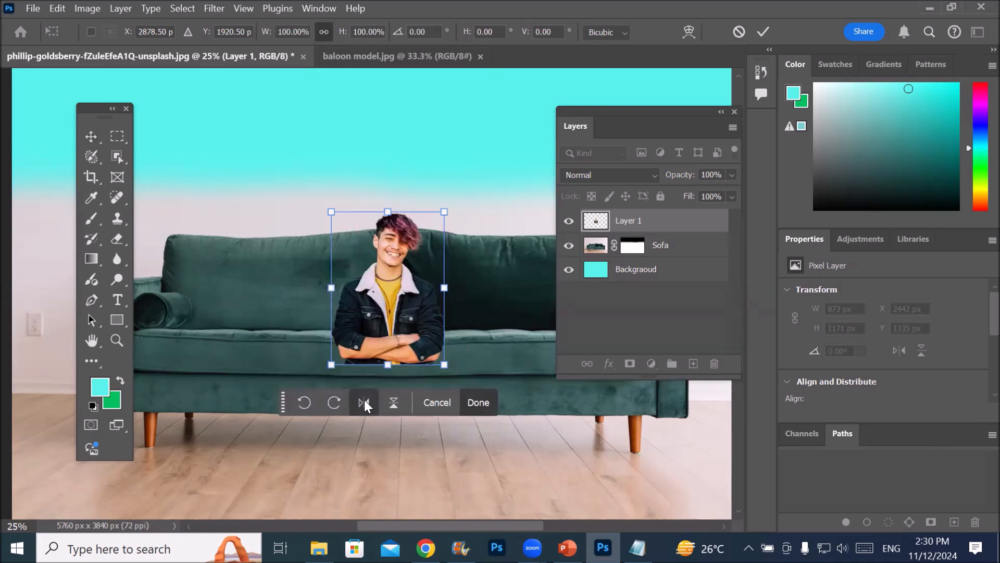
pyautogui.click(365, 403)
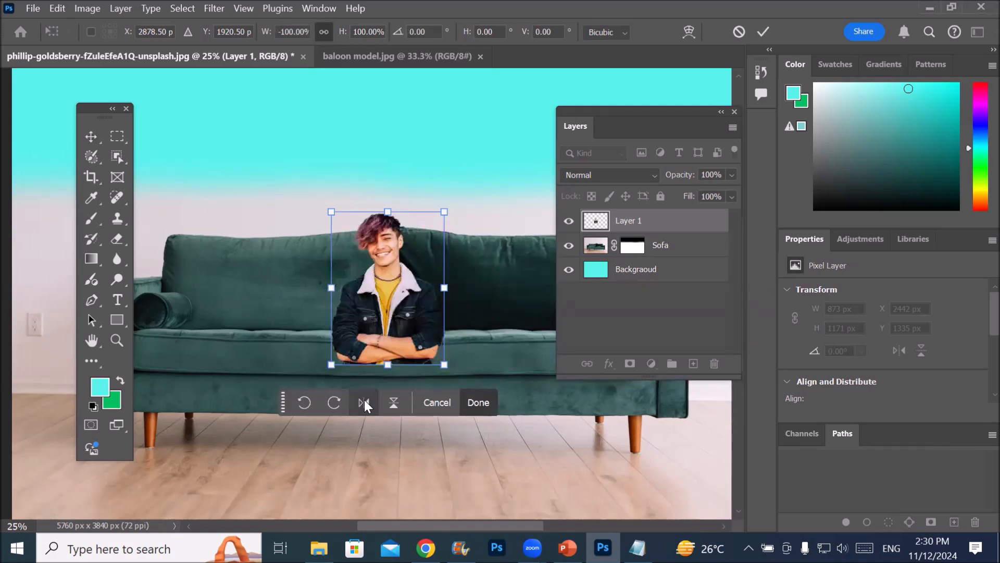
# Flip the man vertically several times, ending with him upright again
pyautogui.click(394, 403)
pyautogui.click(394, 404)
pyautogui.click(394, 403)
pyautogui.click(396, 407)
# Move the man up and to the right on the sofa, to about X 2880 px, Y 1119 px, and commit the transform
pyautogui.moveTo(384, 278); pyautogui.dragTo(441, 255)
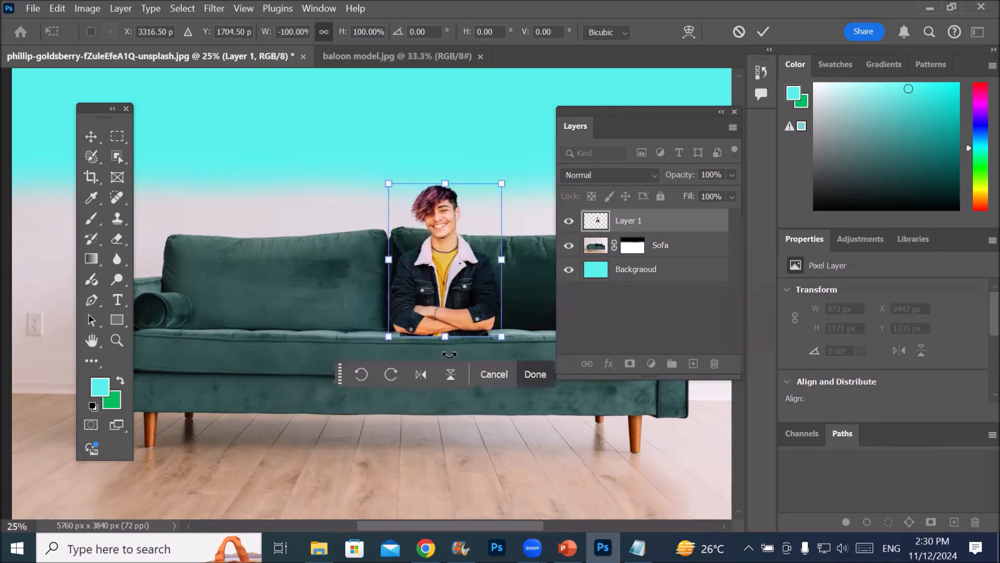
pyautogui.click(601, 225)
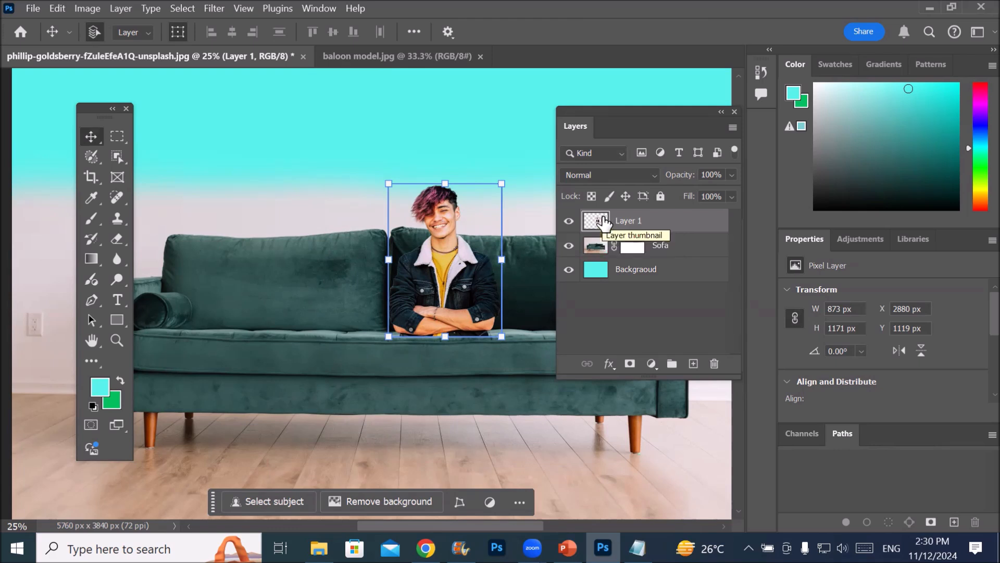
# Duplicate the man's Layer 1 and select the copy
pyautogui.moveTo(598, 218); pyautogui.dragTo(693, 365)
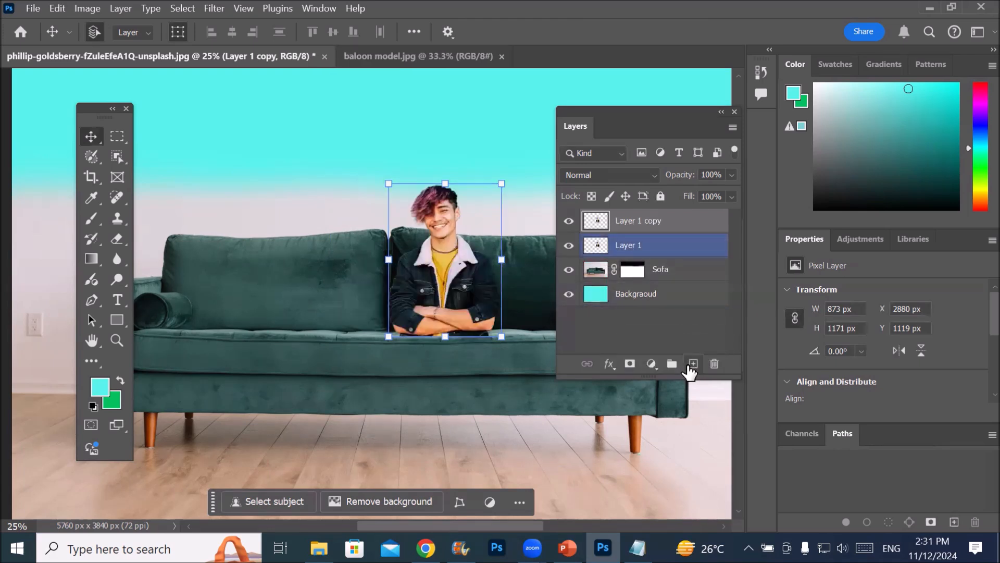
pyautogui.click(630, 251)
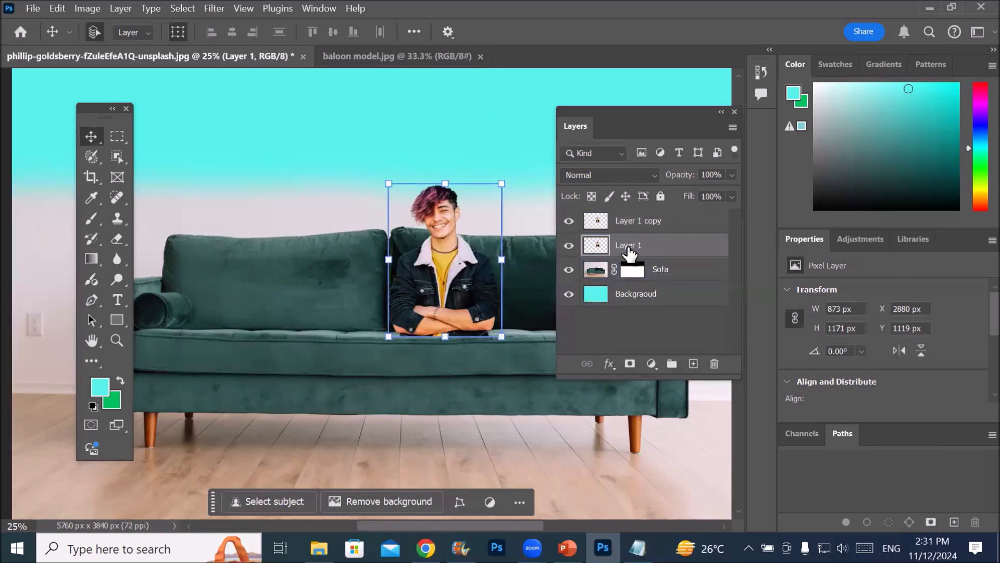
pyautogui.click(640, 223)
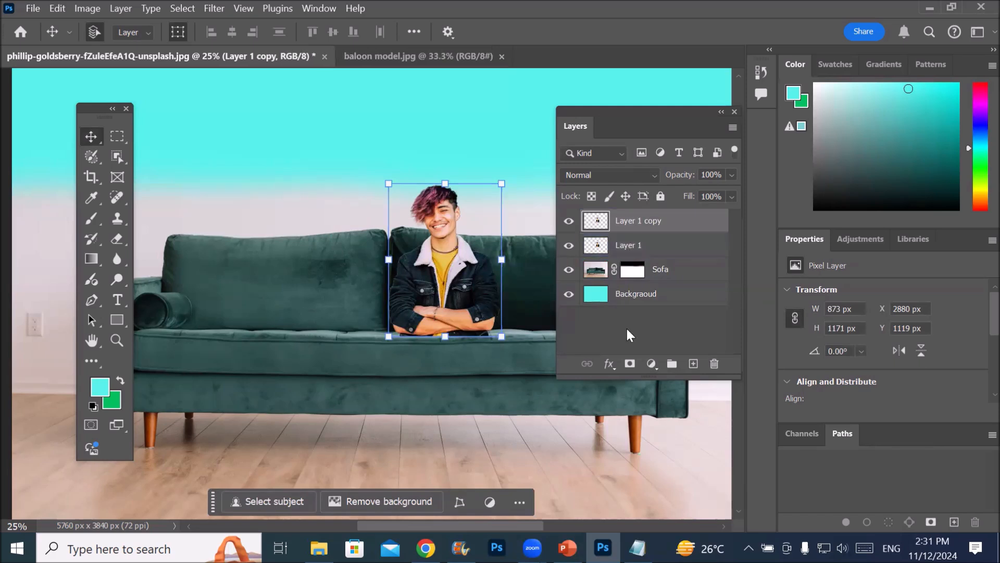
# Add four new empty layers above Layer 1 copy
pyautogui.click(694, 364)
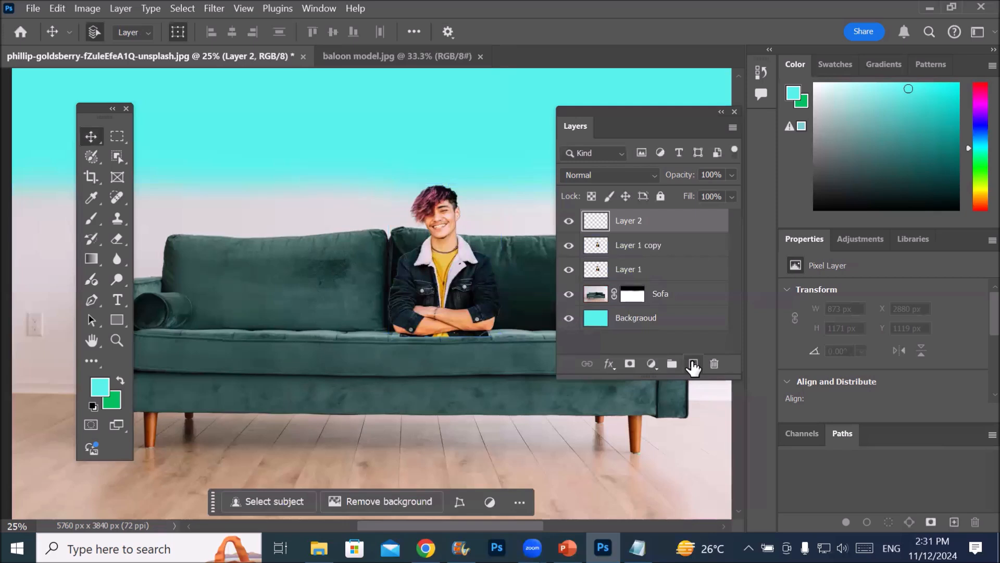
pyautogui.click(693, 364)
pyautogui.click(693, 364)
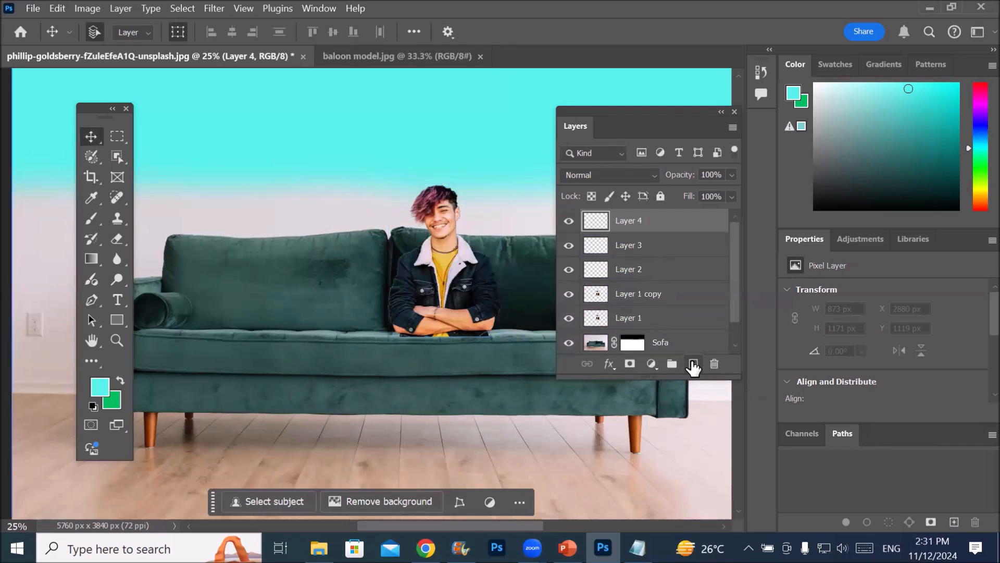
pyautogui.click(693, 365)
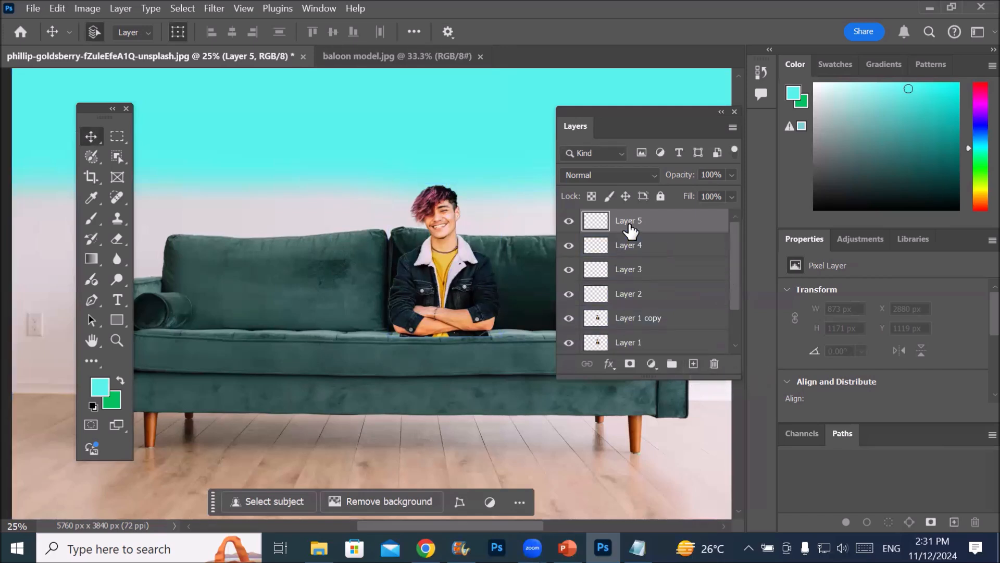
# Select Layer 5 through Layer 2 together and delete them, undo the deletion, and delete the same layers again
pyautogui.keyDown('shift'); pyautogui.click(625, 298); pyautogui.keyUp('shift')
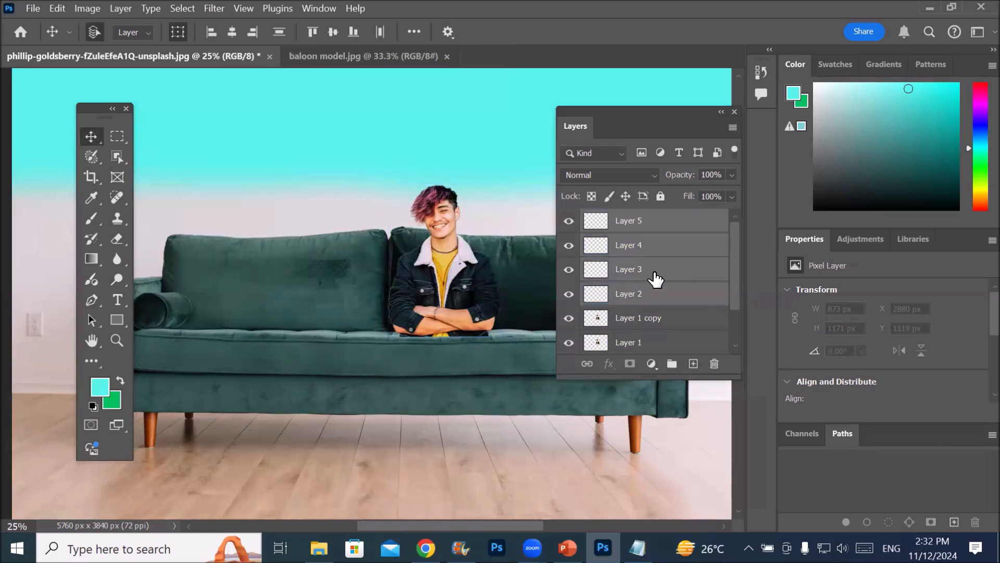
pyautogui.click(655, 224)
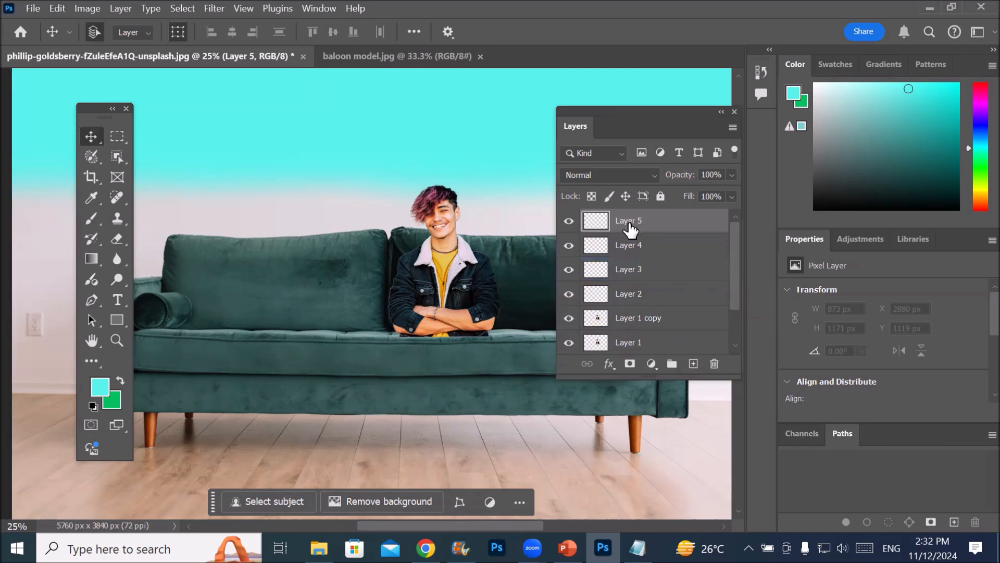
pyautogui.keyDown('shift'); pyautogui.click(630, 297); pyautogui.keyUp('shift')
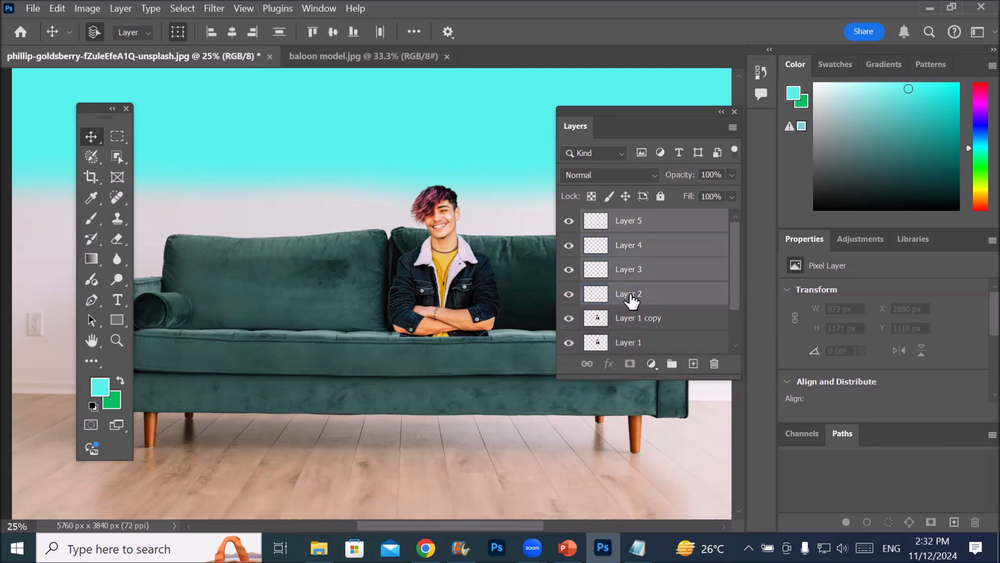
pyautogui.moveTo(630, 296); pyautogui.dragTo(716, 370)
pyautogui.click(716, 371)
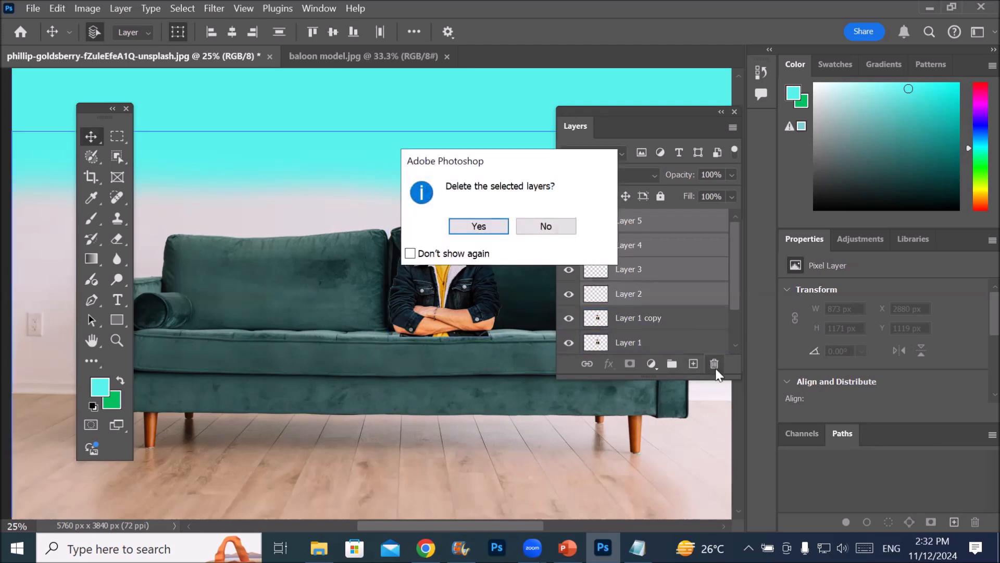
pyautogui.click(469, 225)
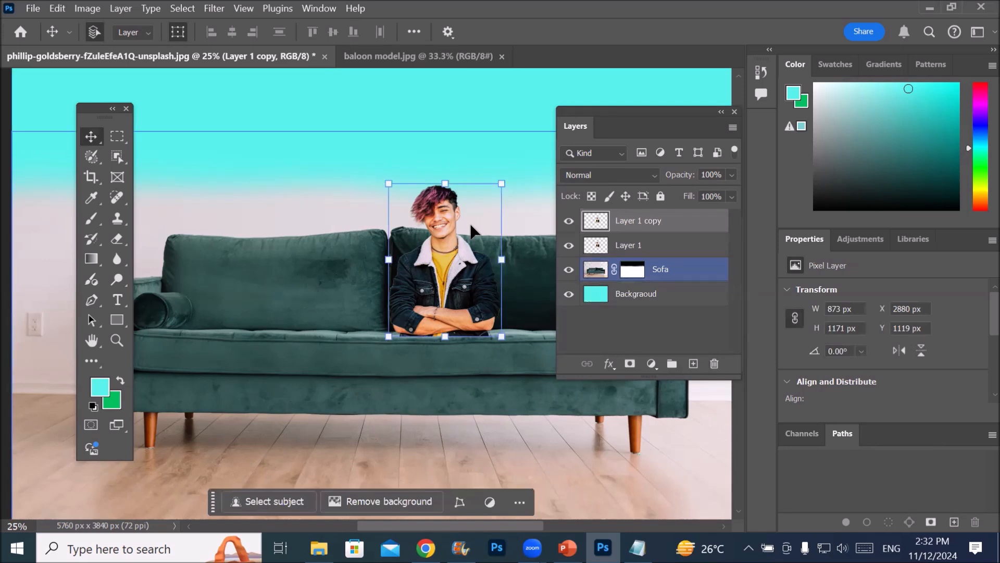
pyautogui.hotkey('ctrl', 'z')
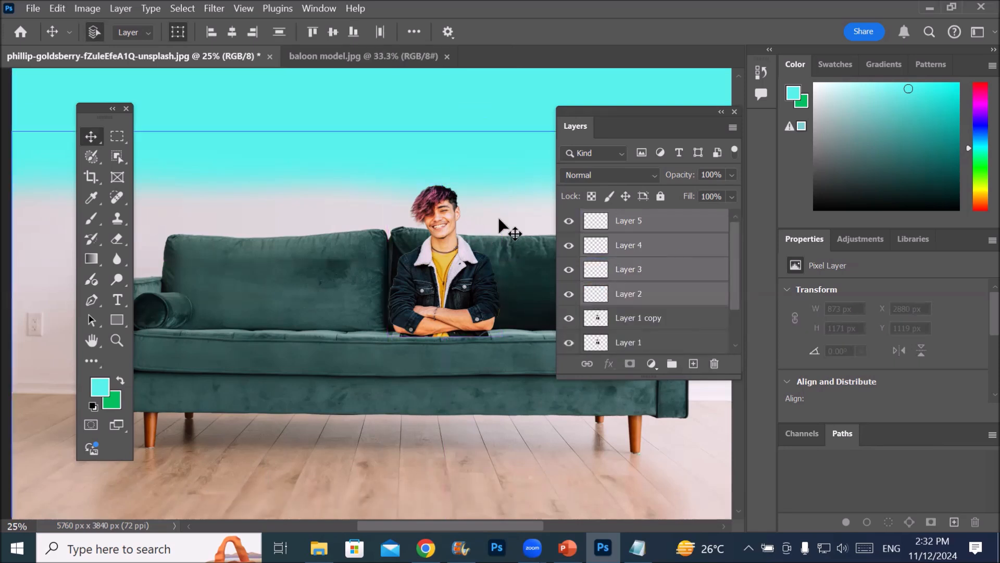
pyautogui.moveTo(641, 223); pyautogui.dragTo(721, 366)
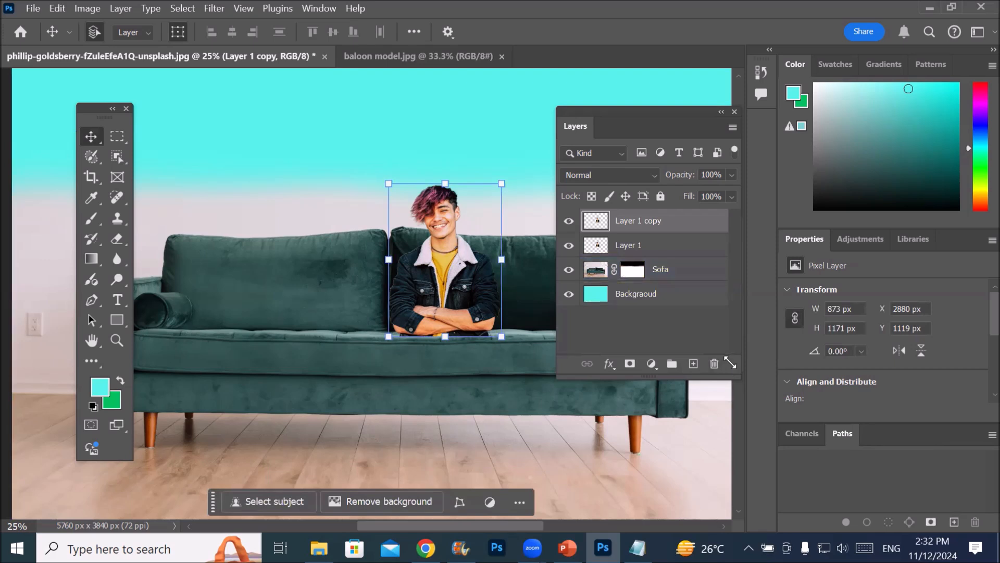
# With Layer 1 copy active, load the Sofa layer's mask as a pixel selection and replace it with the Backgraoud layer's contents
pyautogui.click(623, 247)
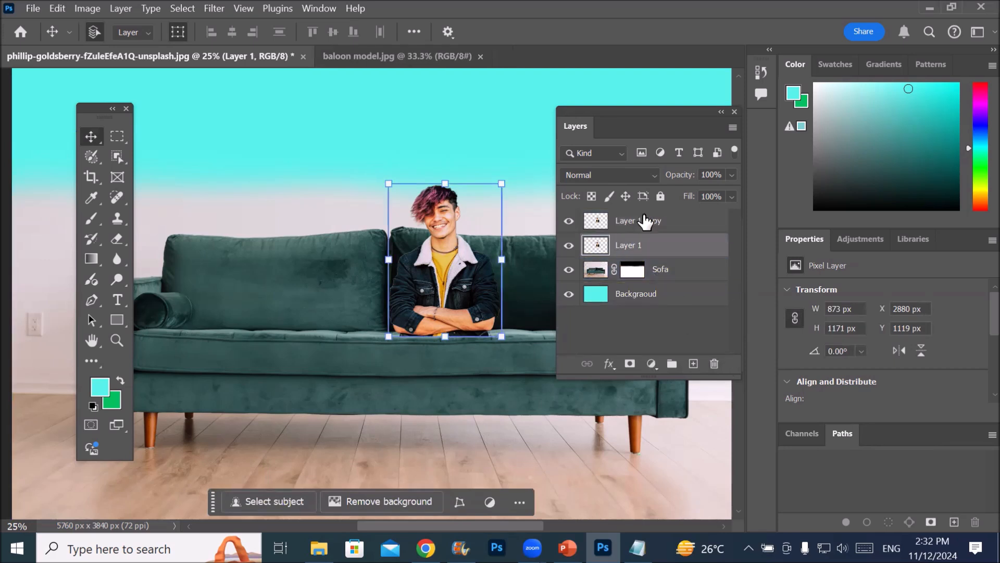
pyautogui.click(643, 220)
pyautogui.click(642, 272)
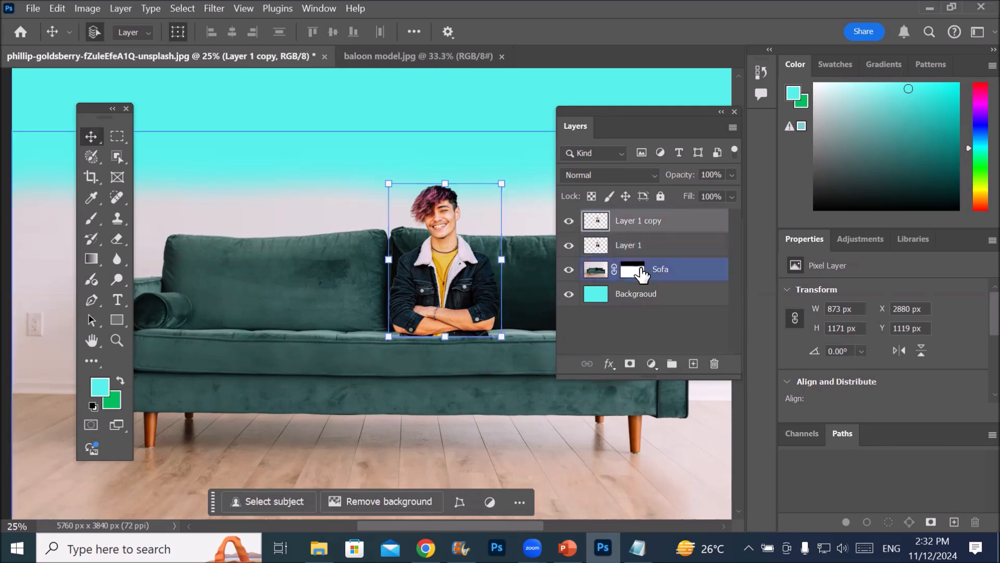
pyautogui.keyDown('ctrl'); pyautogui.click(645, 272); pyautogui.keyUp('ctrl')
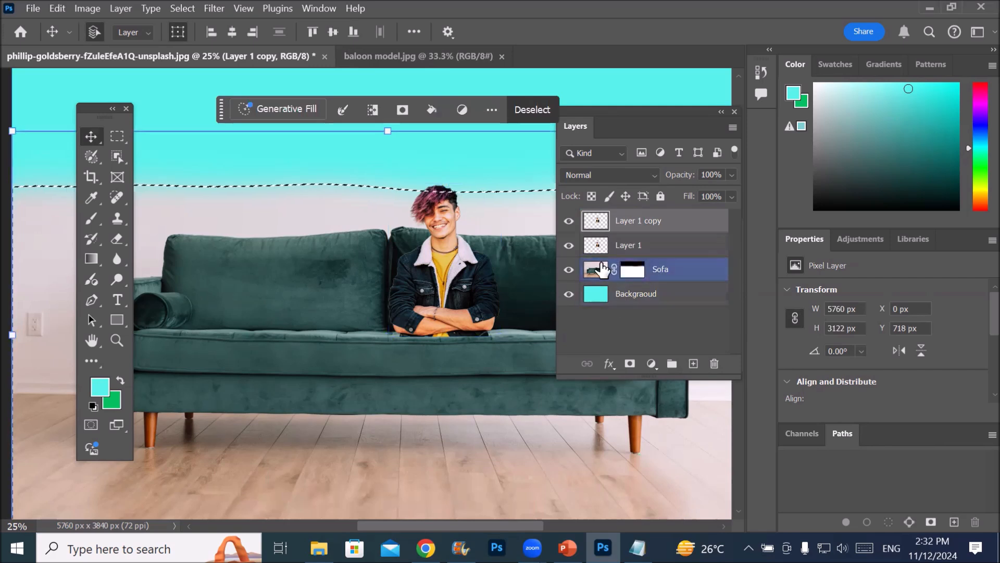
pyautogui.click(642, 245)
pyautogui.click(632, 278)
pyautogui.click(620, 235)
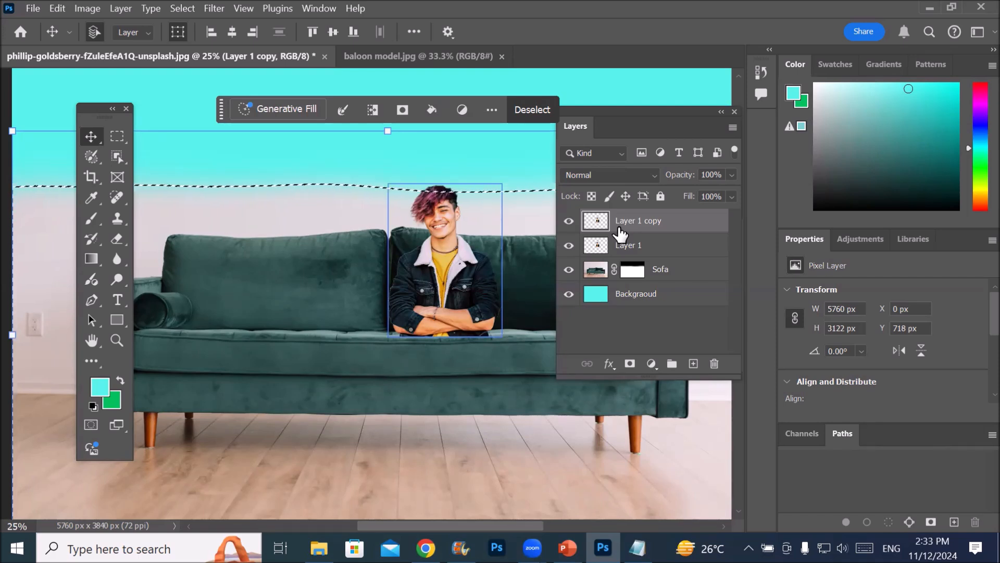
pyautogui.keyDown('ctrl'); pyautogui.click(596, 290); pyautogui.keyUp('ctrl')
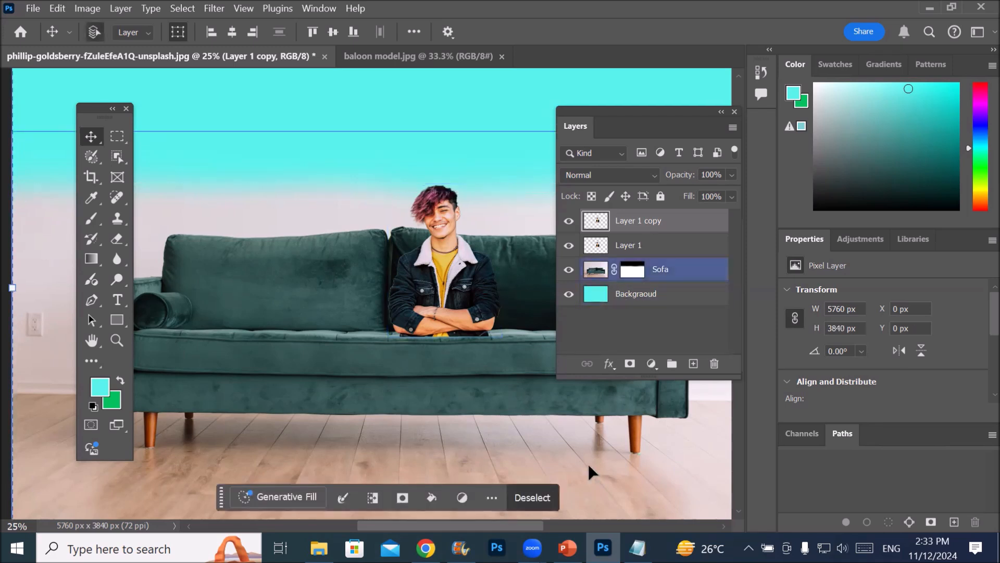
# Select Layer 1 copy, Backgraoud and Layer 1 together, select all layers, and reduce the layer selection to Layer 1 and Sofa
pyautogui.keyDown('ctrl'); pyautogui.click(637, 295); pyautogui.keyUp('ctrl')
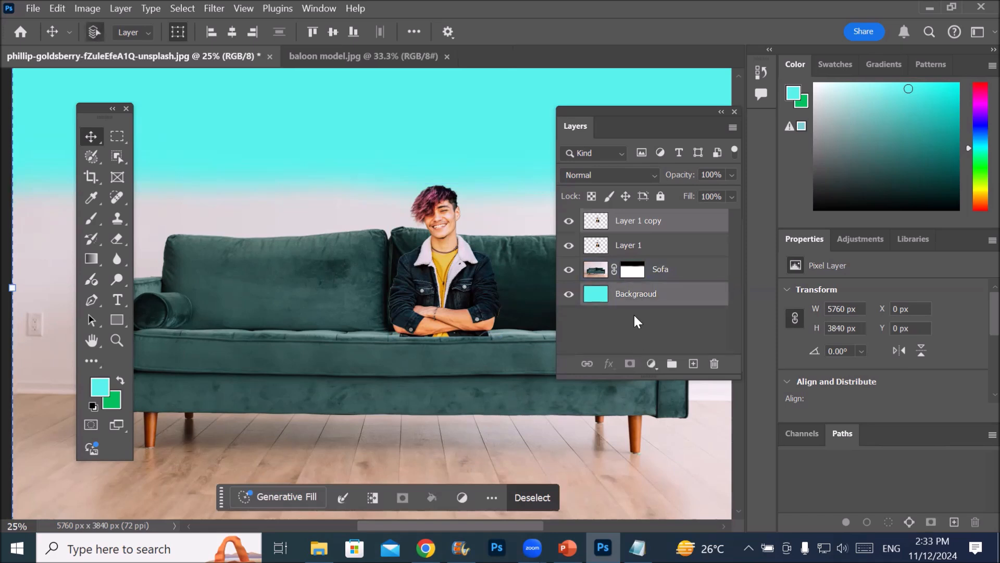
pyautogui.keyDown('ctrl'); pyautogui.click(632, 250); pyautogui.keyUp('ctrl')
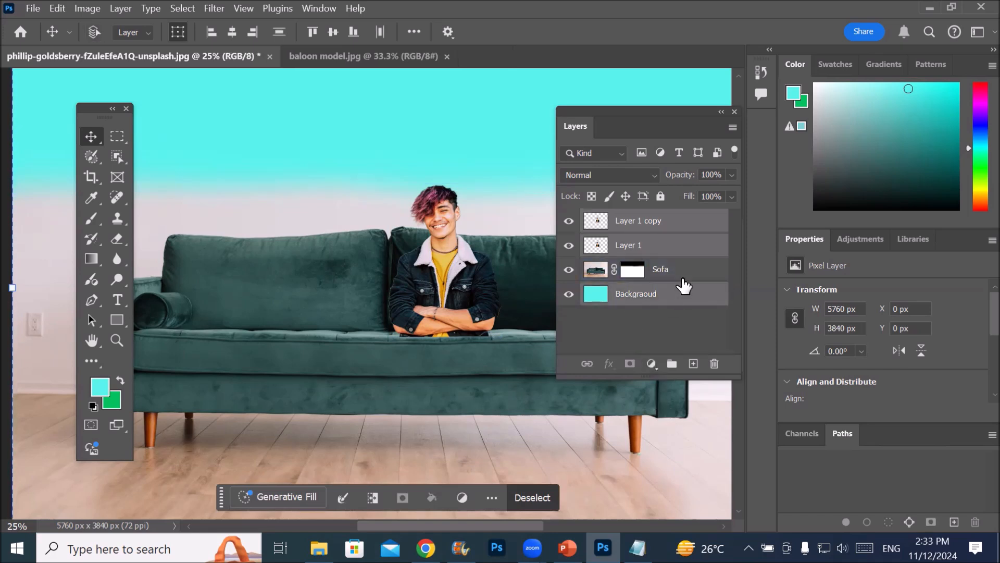
pyautogui.hotkey('ctrl', 'alt', 'a')
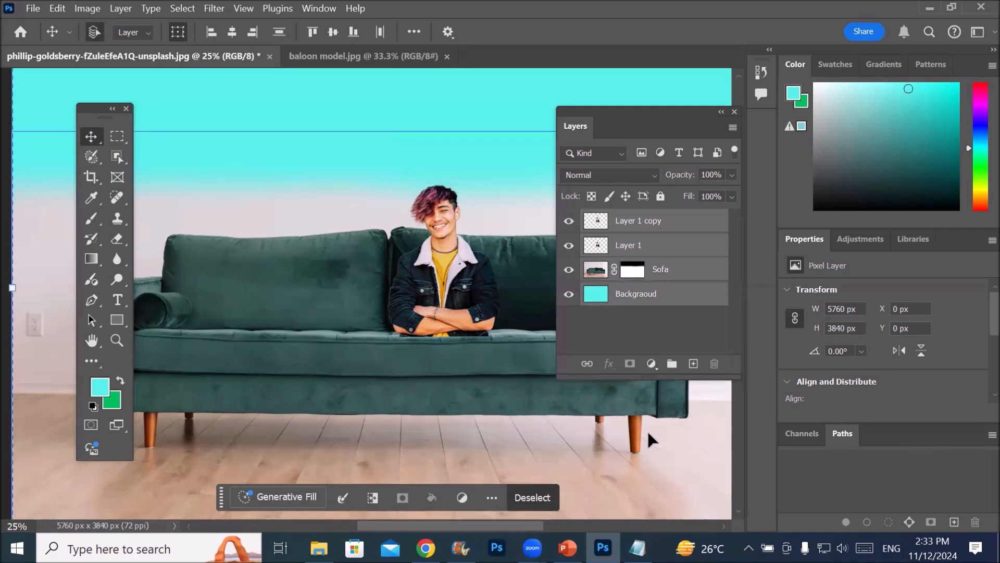
pyautogui.keyDown('ctrl'); pyautogui.click(623, 223); pyautogui.keyUp('ctrl')
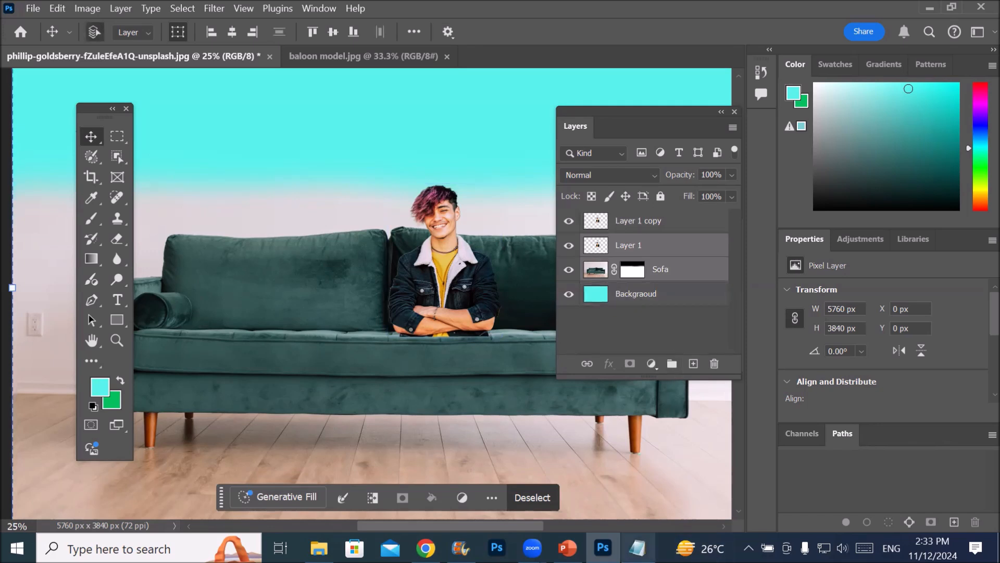
pyautogui.moveTo(637, 547)
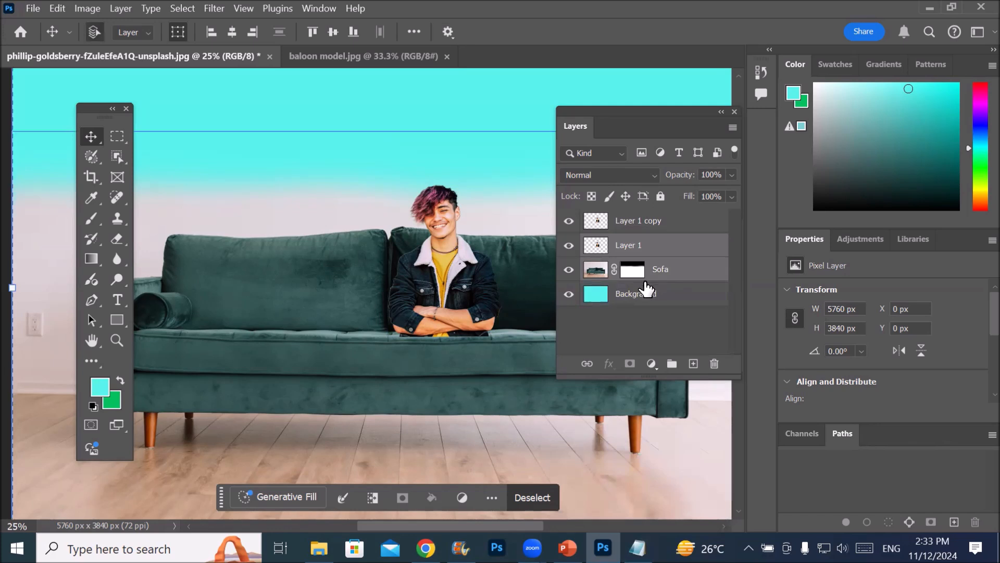
# Select only Layer 1 copy and move the man copy left along the sofa to about X 1956 px, Y 1119 px
pyautogui.click(664, 219)
pyautogui.click(677, 281)
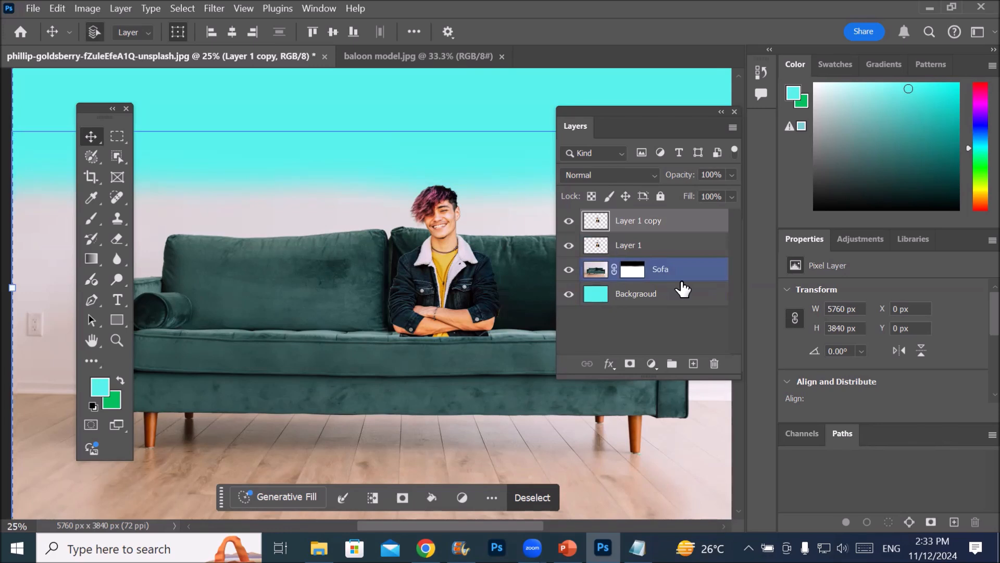
pyautogui.click(630, 223)
pyautogui.moveTo(443, 263); pyautogui.dragTo(323, 262)
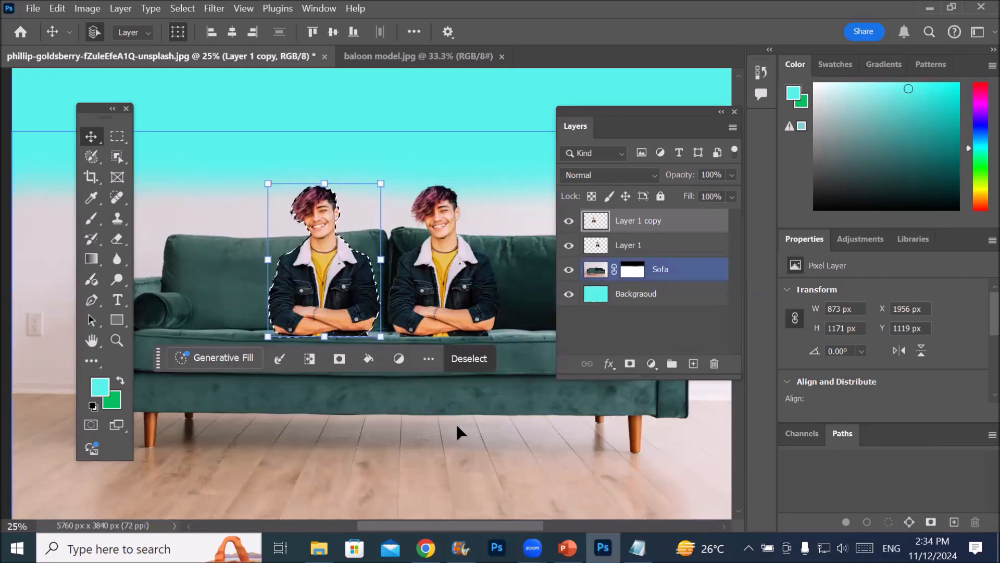
# Flip Layer 1 copy horizontally with Free Transform, commit it, and make the Backgraoud layer active
pyautogui.hotkey('ctrl', 't')
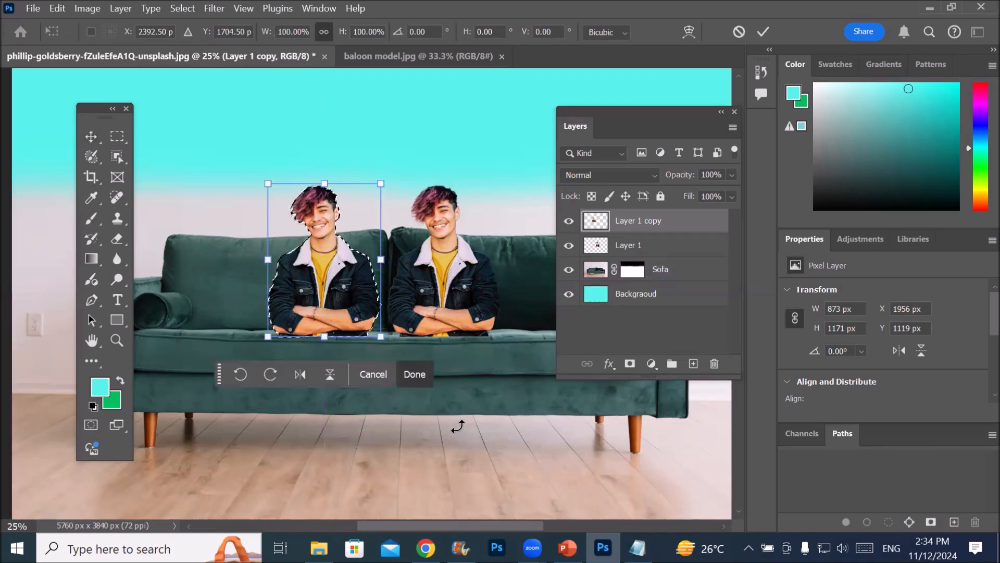
pyautogui.click(302, 377)
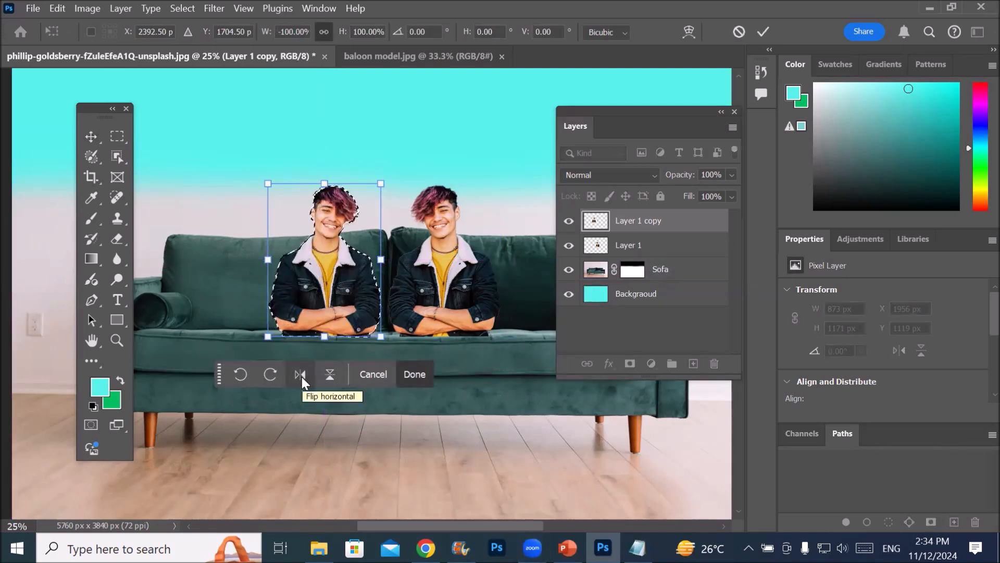
pyautogui.click(651, 297)
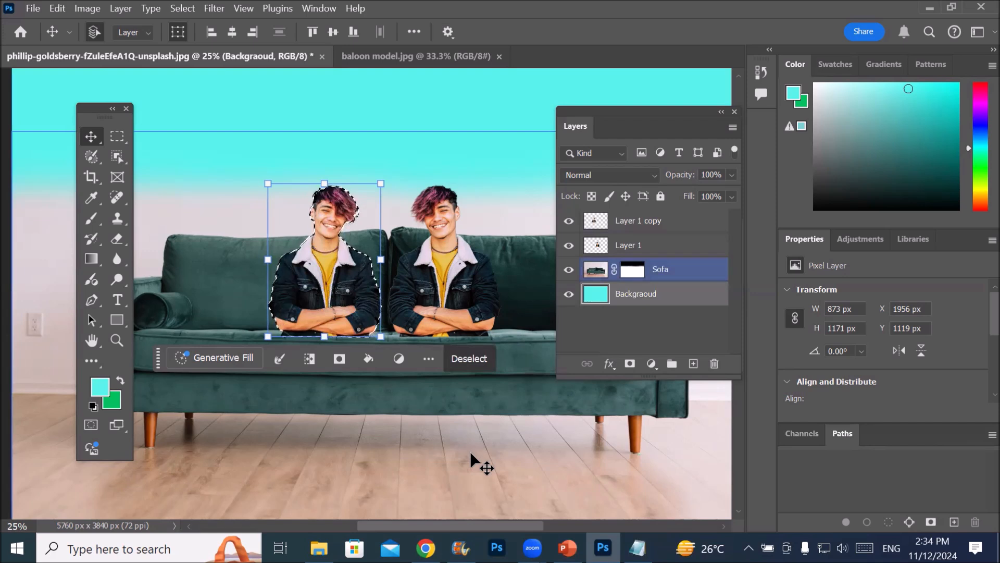
# Deselect the pixel selection around the flipped man
pyautogui.moveTo(219, 130); pyautogui.dragTo(208, 42)
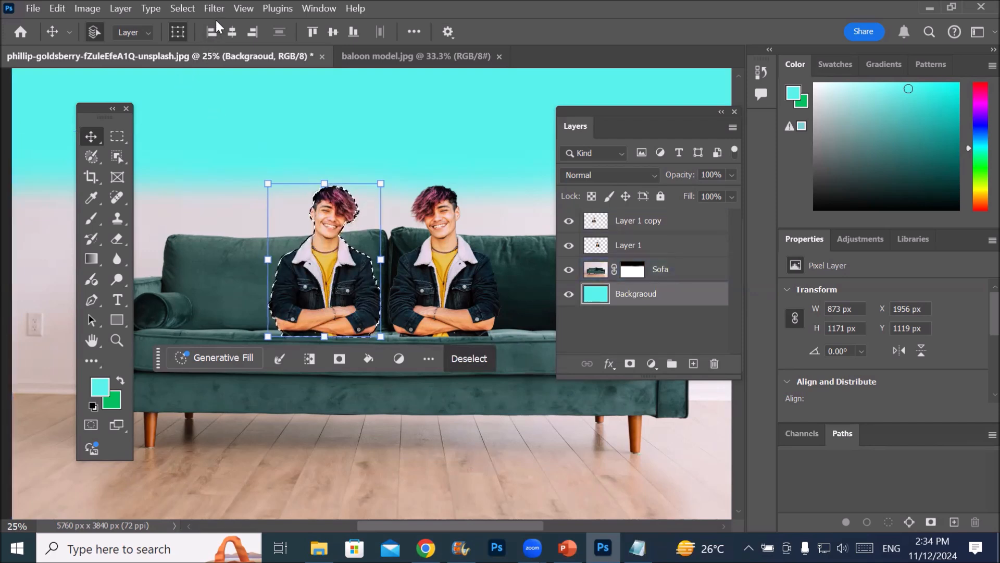
pyautogui.hotkey('ctrl', 'd')
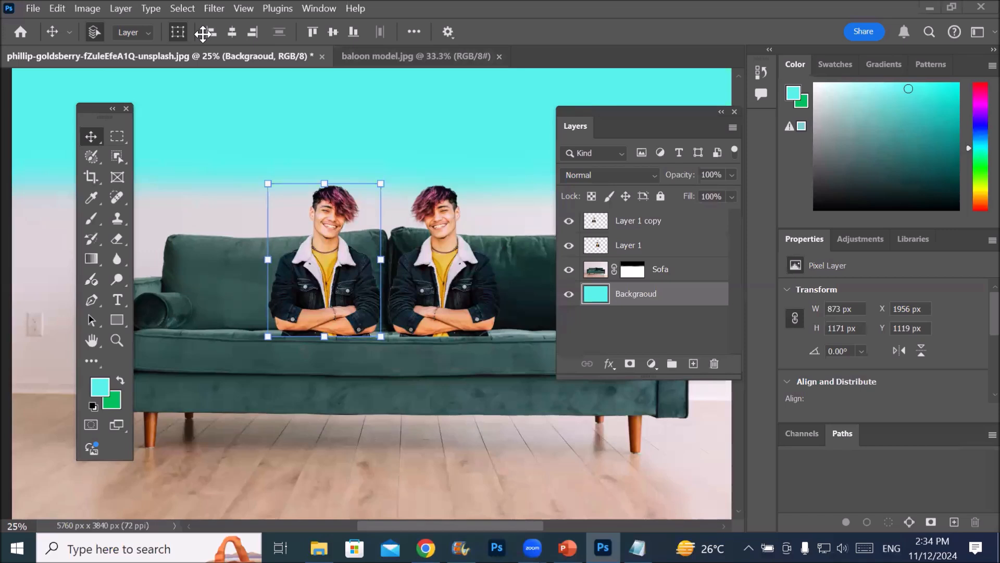
pyautogui.click(186, 10)
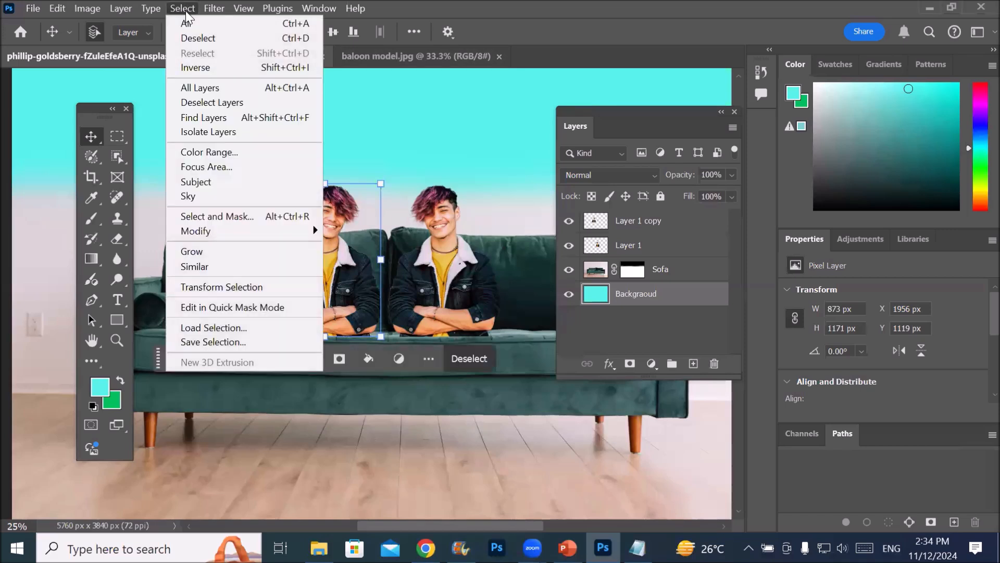
pyautogui.click(204, 36)
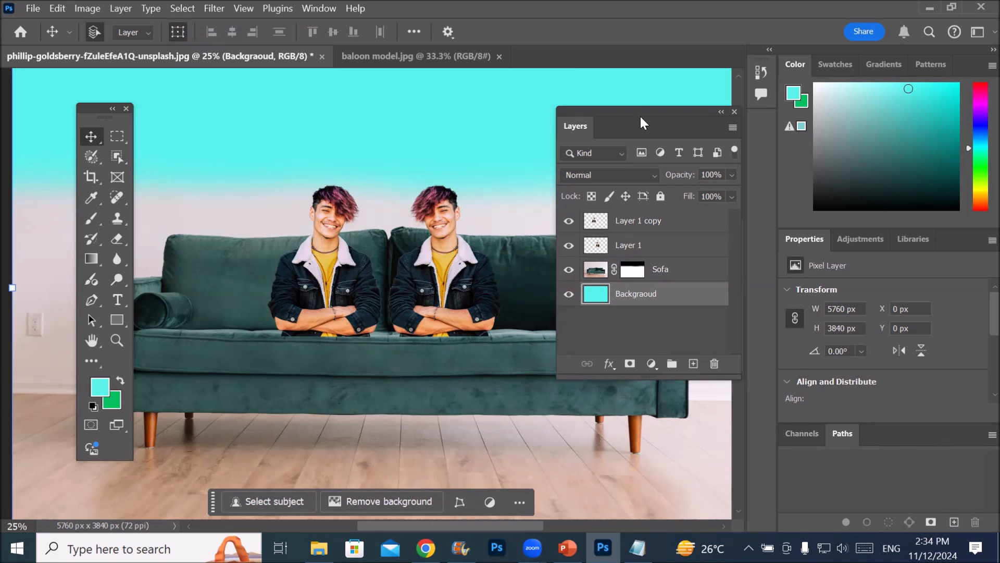
# Move the Layers panel off the sofa, then select Layer 1 copy and Layer 1 together and duplicate both
pyautogui.moveTo(639, 110); pyautogui.dragTo(674, 74)
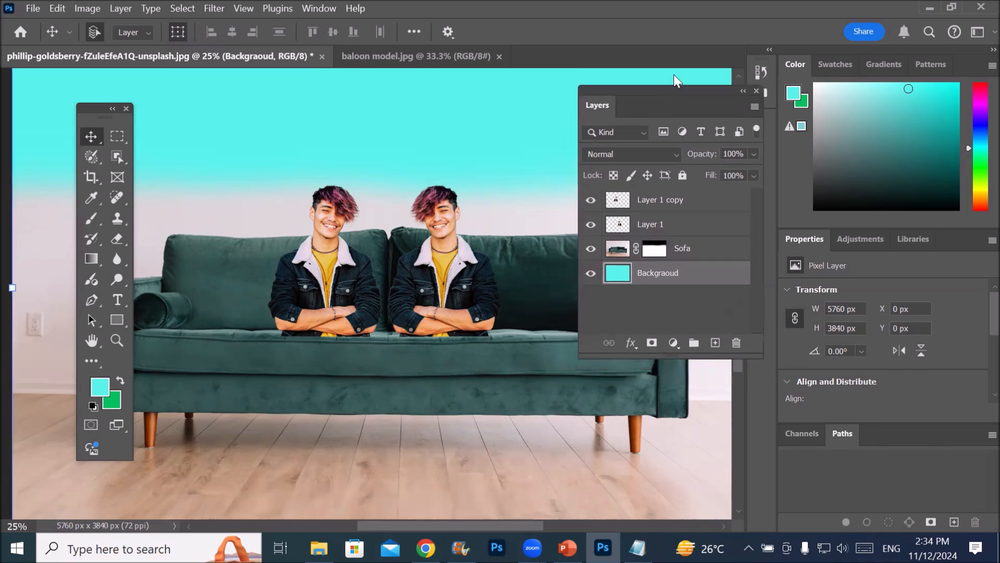
pyautogui.click(682, 185)
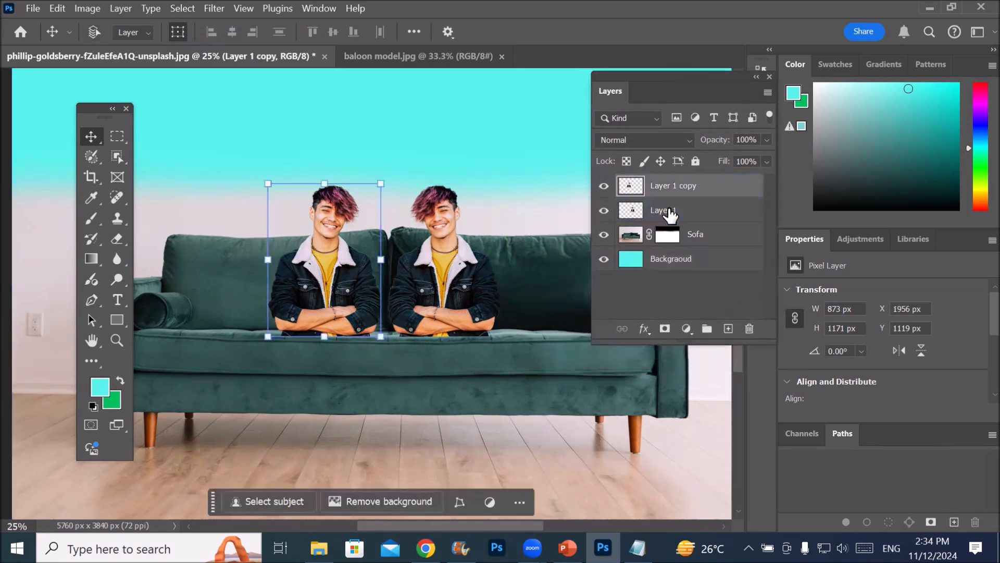
pyautogui.keyDown('shift'); pyautogui.click(678, 210); pyautogui.keyUp('shift')
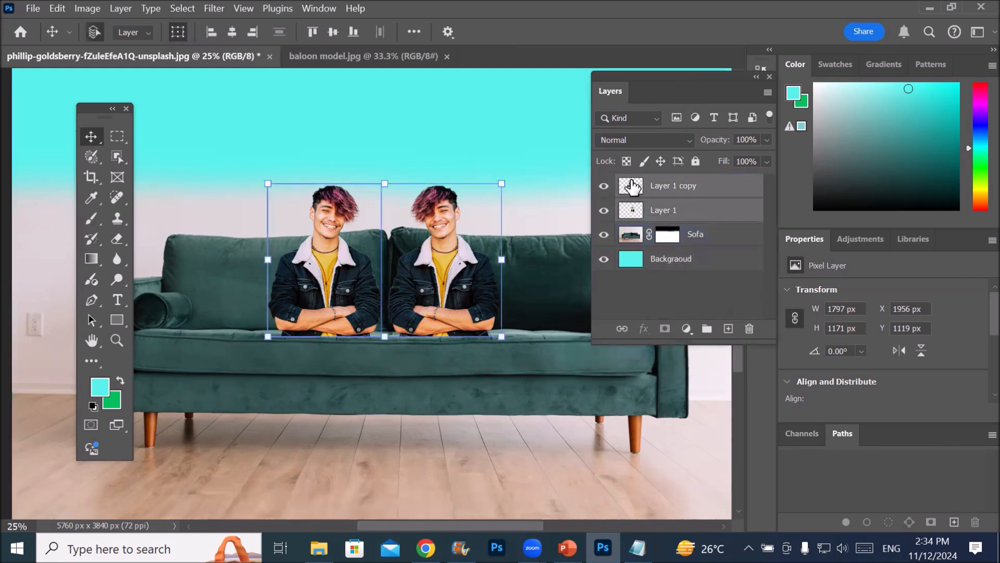
pyautogui.moveTo(632, 191); pyautogui.dragTo(729, 329)
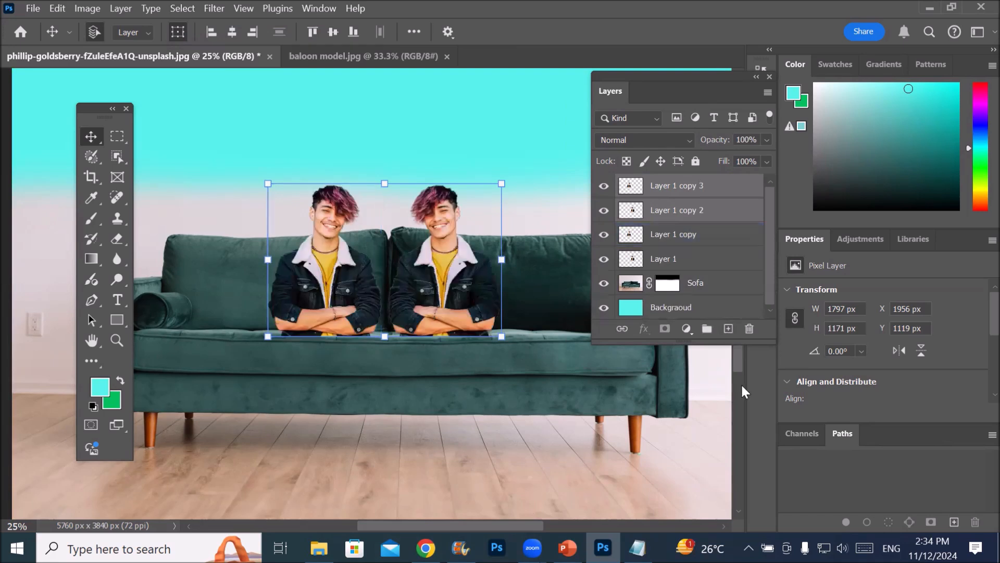
# Spread the men along the sofa: Layer 1 copy 3 far left, Layer 1 copy 2 far right, Layer 1 copy at about X 1833 px, Y 1119 px
pyautogui.click(667, 258)
pyautogui.click(673, 235)
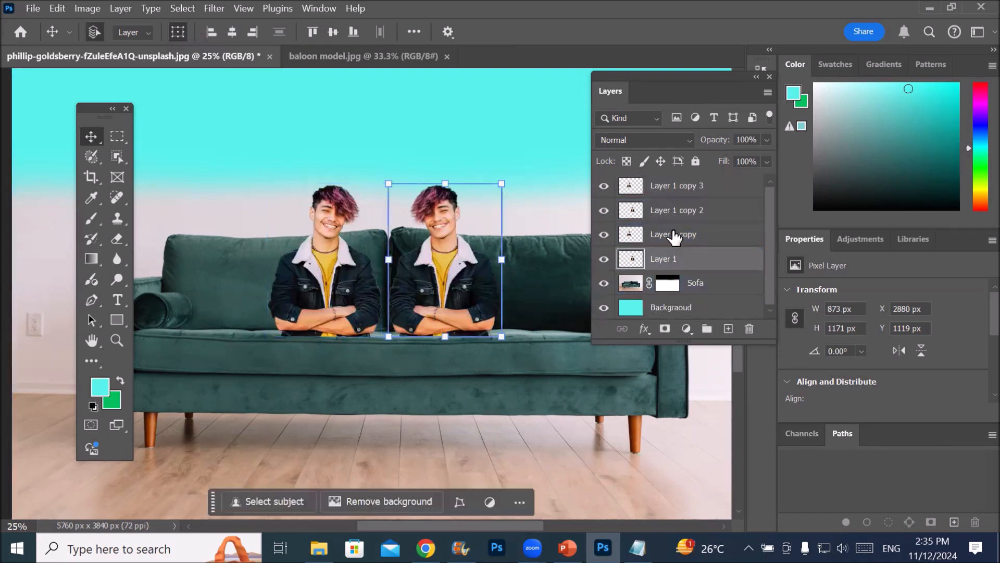
pyautogui.click(684, 219)
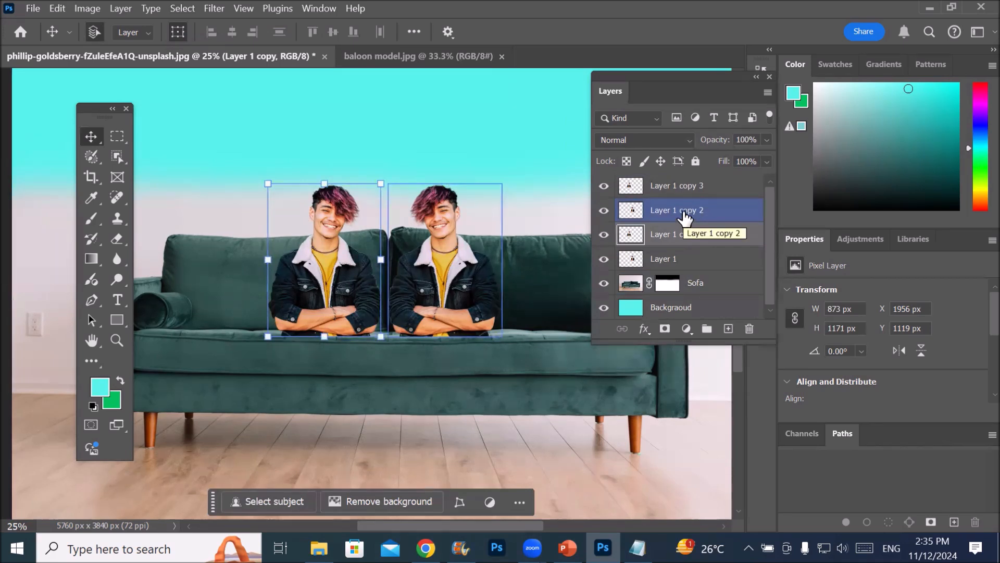
pyautogui.keyDown('ctrl'); pyautogui.click(671, 265); pyautogui.keyUp('ctrl')
pyautogui.moveTo(335, 271); pyautogui.dragTo(200, 271)
pyautogui.moveTo(464, 271); pyautogui.dragTo(548, 276)
pyautogui.moveTo(314, 275); pyautogui.dragTo(297, 274)
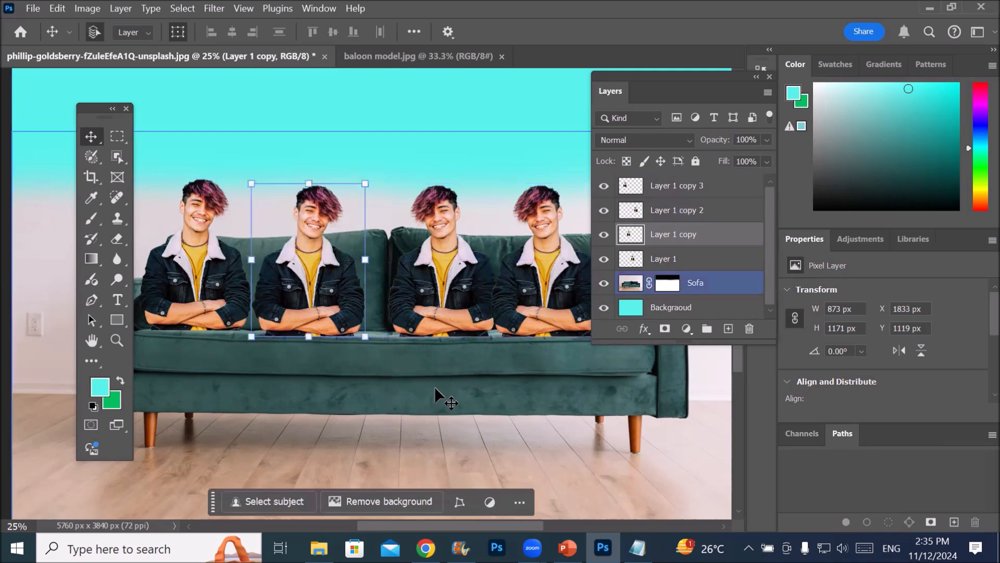
# Make the Backgraoud layer active, then switch to File Explorer and open the GreenLandscapes folder inside Images
pyautogui.click(381, 478)
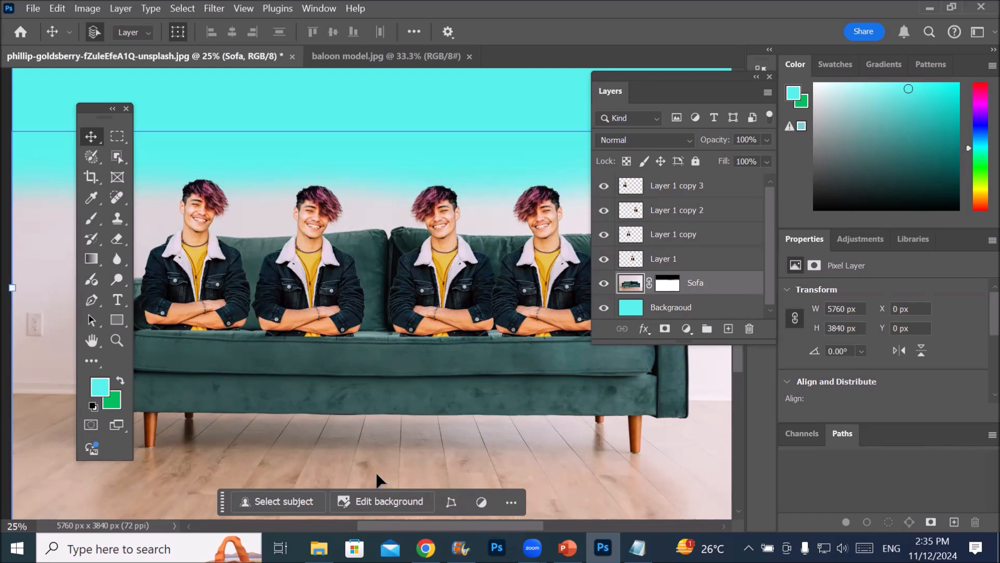
pyautogui.click(632, 312)
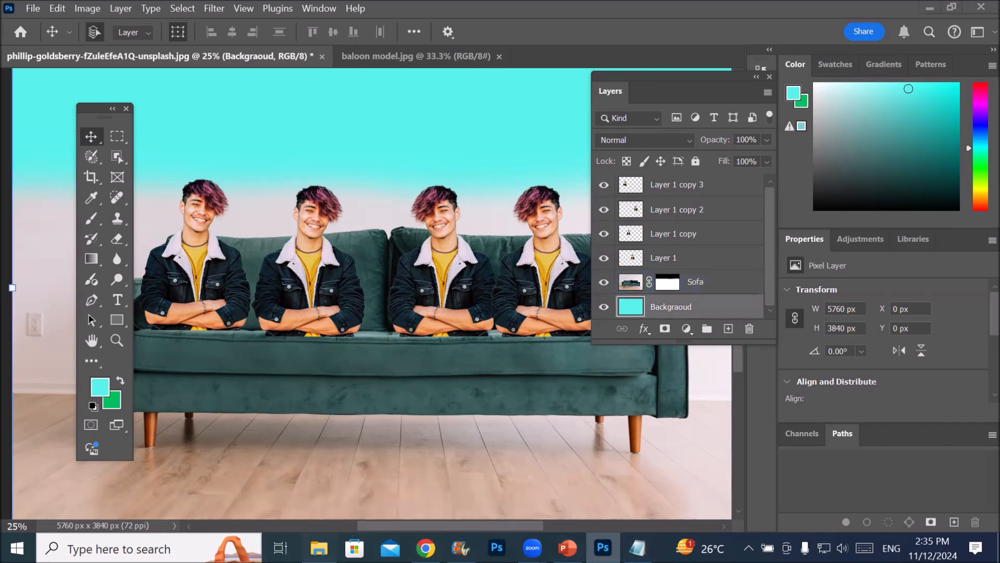
pyautogui.click(319, 548)
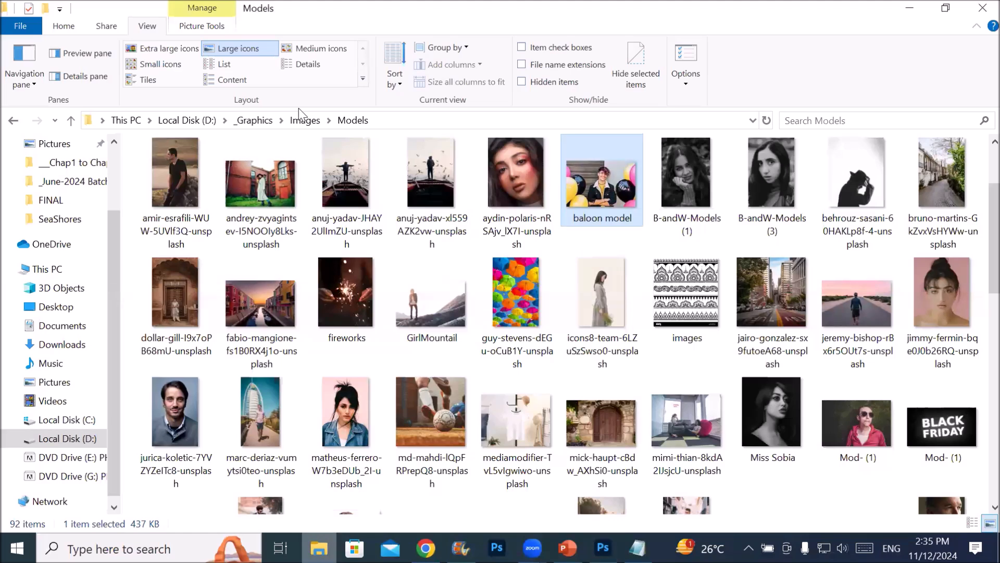
pyautogui.click(304, 120)
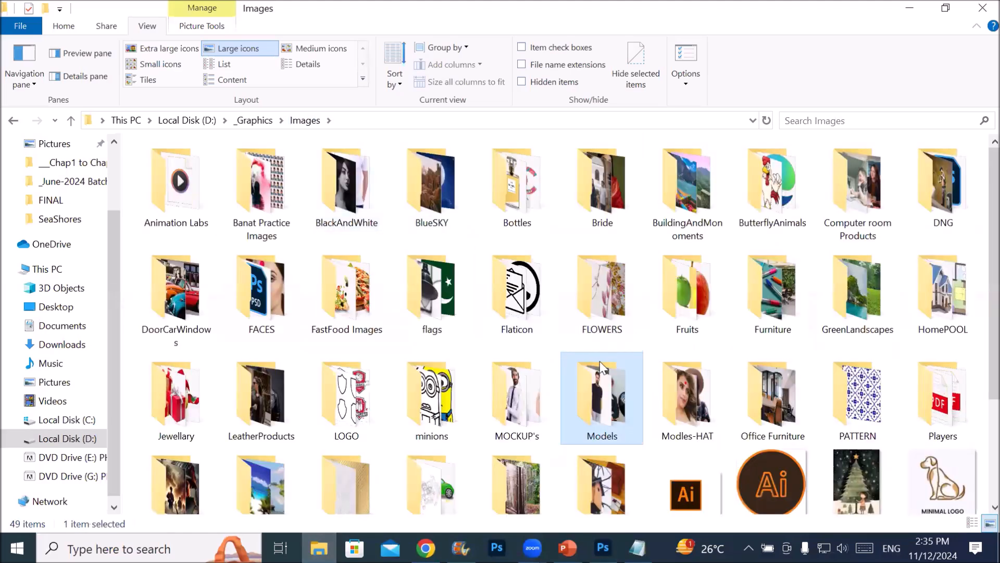
pyautogui.scroll(-3, 466, 343)
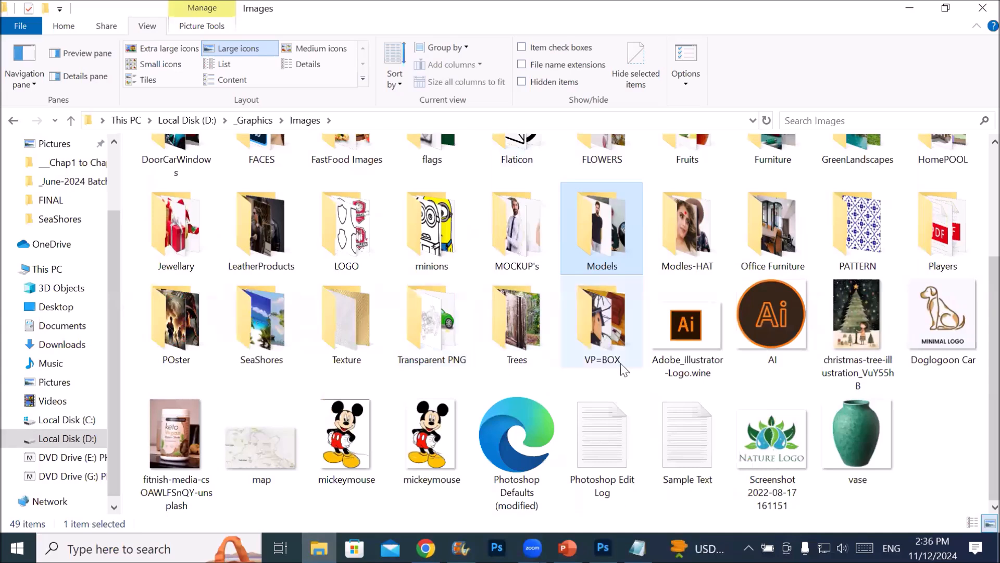
pyautogui.click(275, 340)
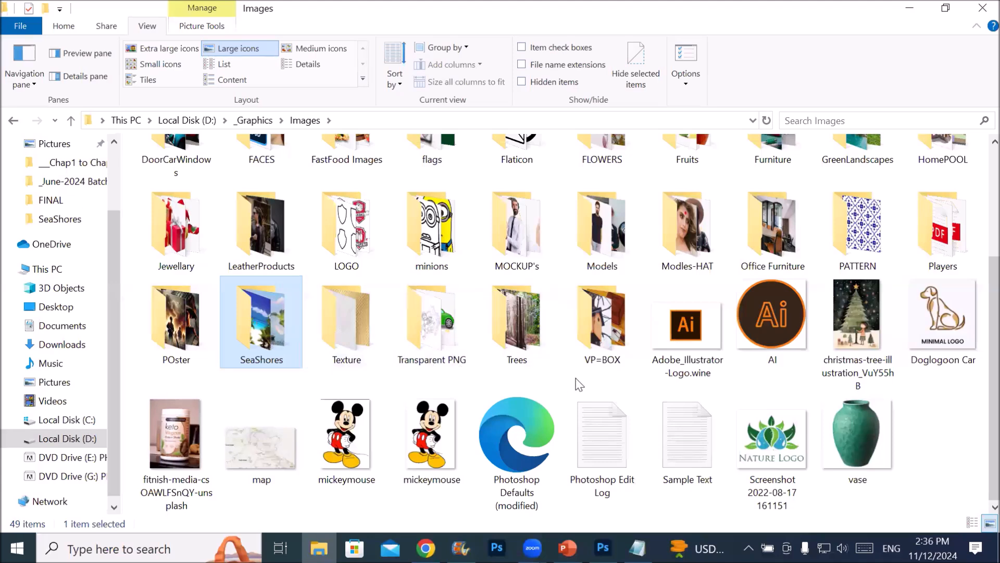
pyautogui.scroll(3, 580, 384)
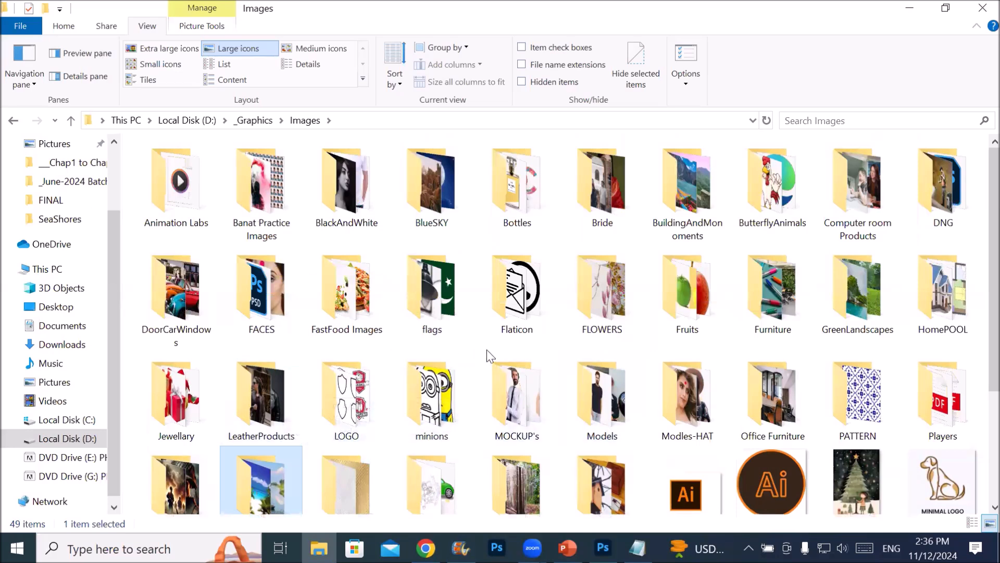
pyautogui.doubleClick(868, 281)
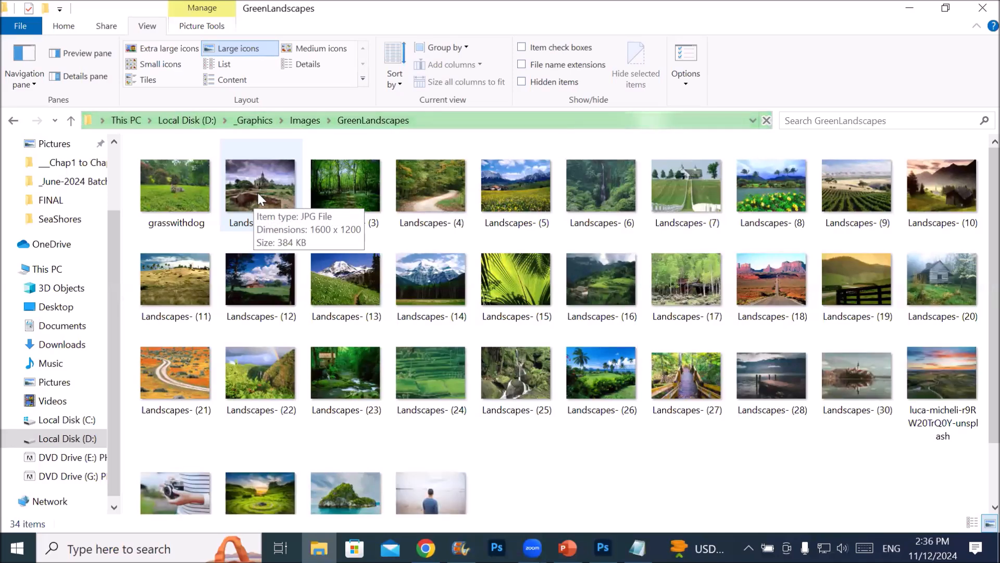
# Place the Landscapes- (26) image from the folder into the sofa document, just above the Backgraoud layer
pyautogui.click(598, 373)
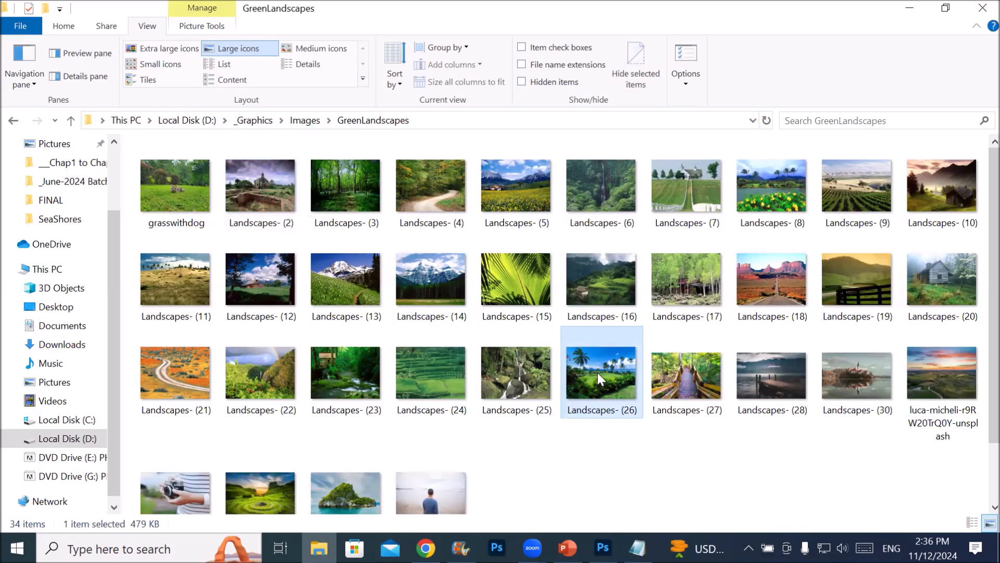
pyautogui.moveTo(603, 480); pyautogui.dragTo(342, 214)
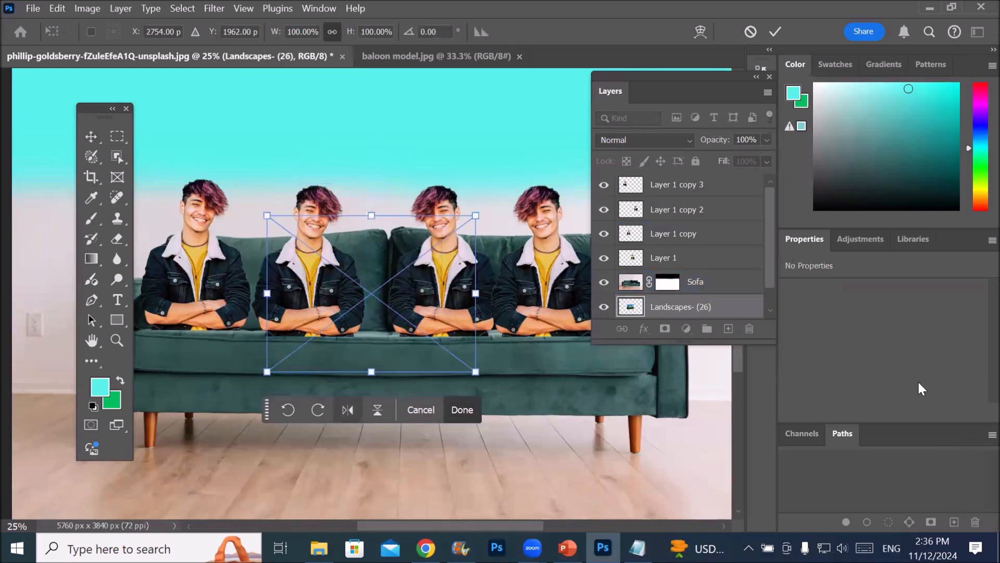
pyautogui.scroll(-1, 774, 264)
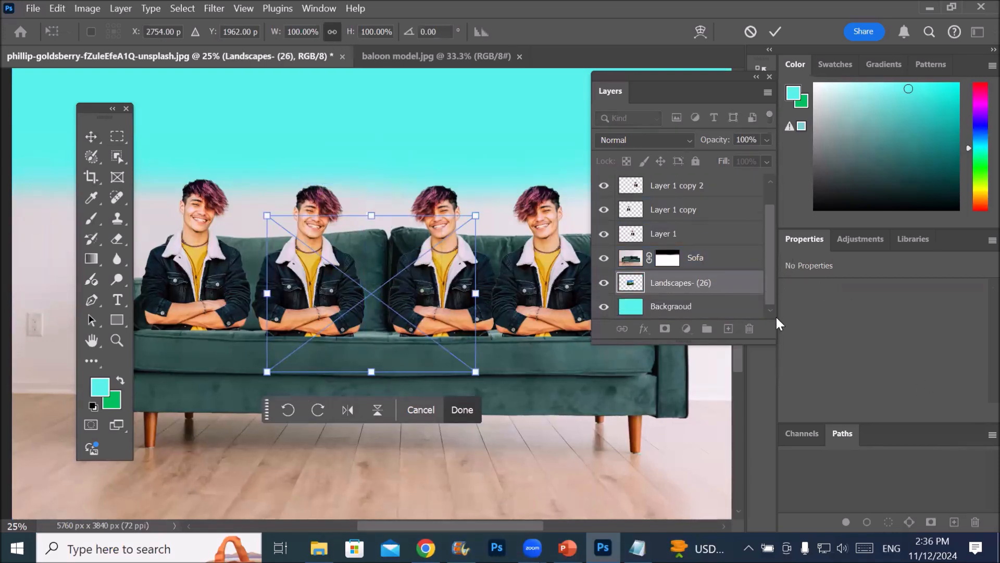
pyautogui.press('Return')
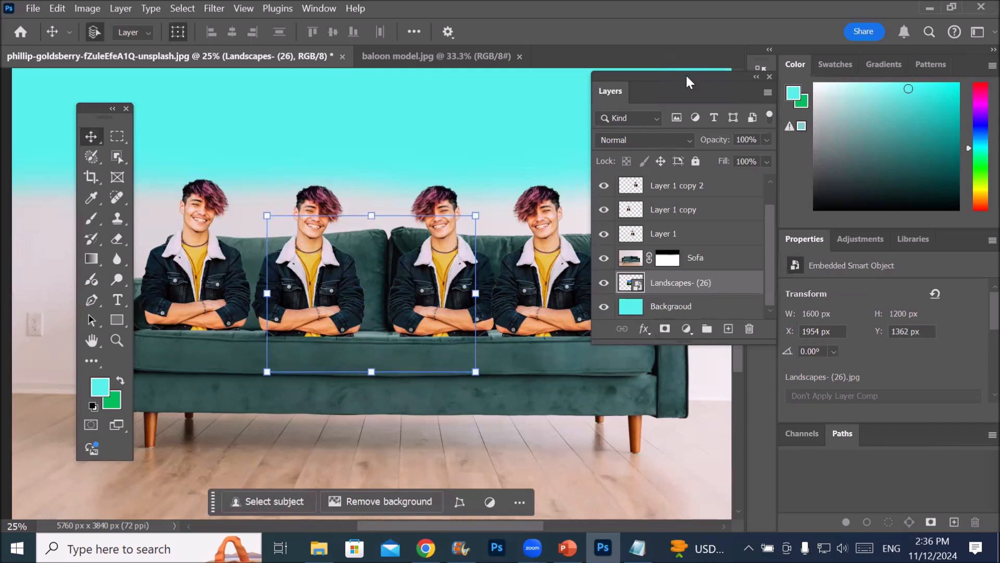
# Move the Layers panel clear of the landscape's corner and scale the placed landscape up to about 346% behind the sofa
pyautogui.moveTo(684, 80); pyautogui.dragTo(641, 215)
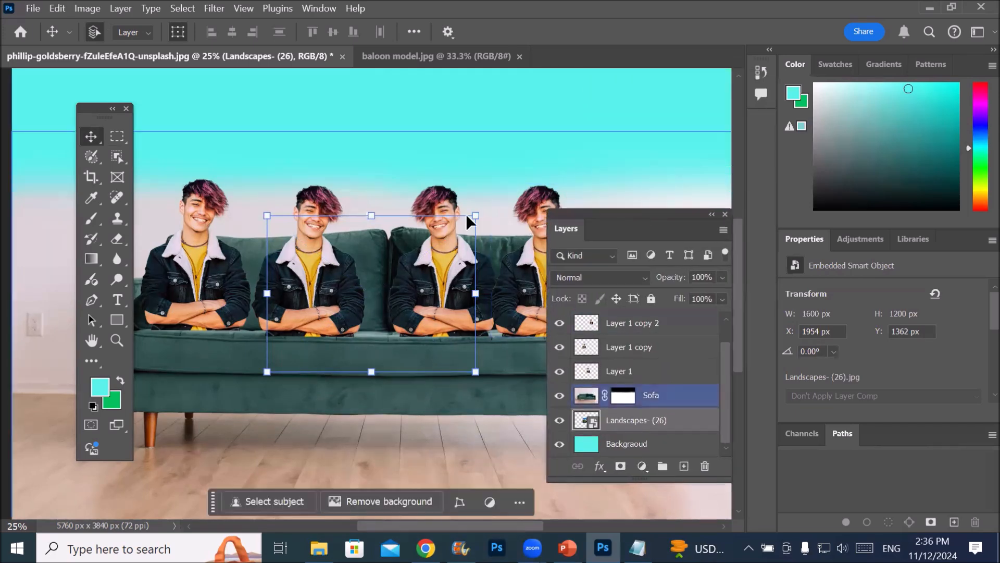
pyautogui.moveTo(472, 212); pyautogui.dragTo(755, 60)
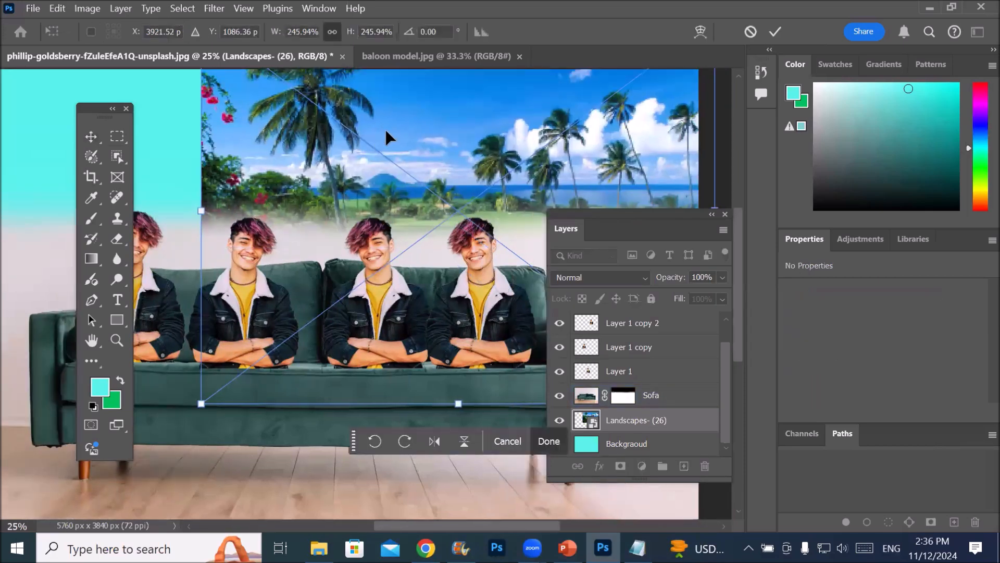
pyautogui.scroll(-3, 386, 138)
pyautogui.scroll(-1, 201, 146)
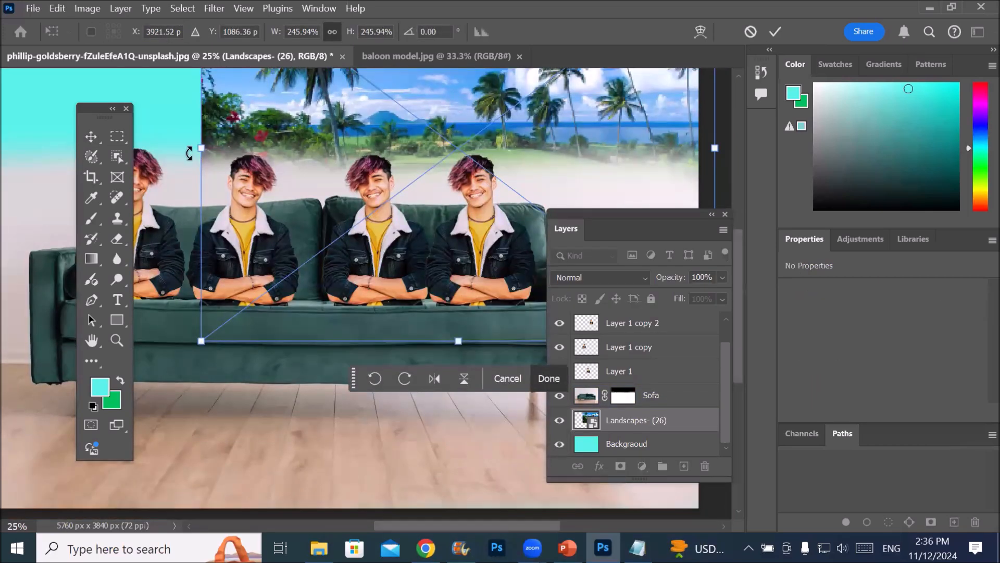
pyautogui.moveTo(201, 148); pyautogui.dragTo(1, 166)
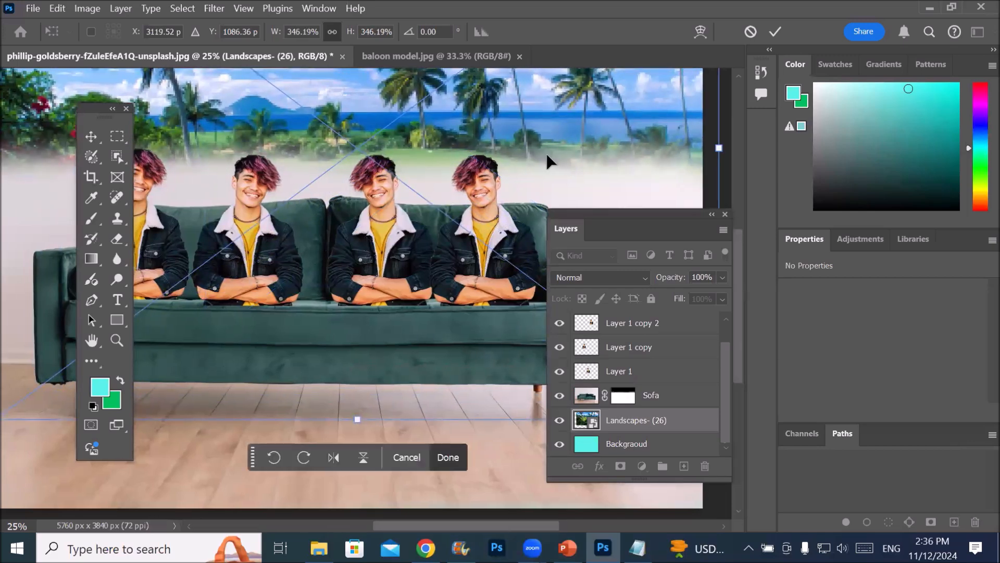
pyautogui.scroll(3, 462, 140)
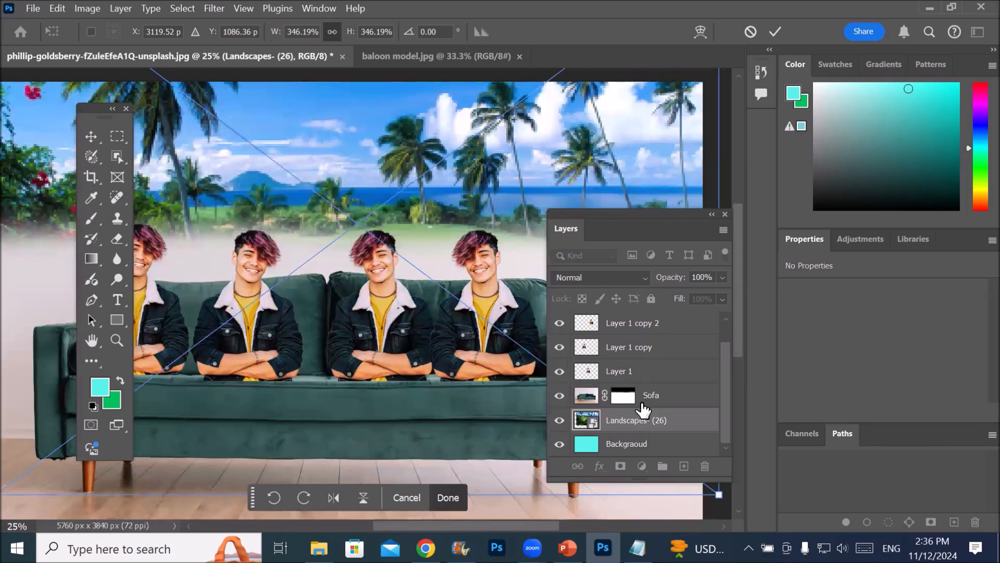
pyautogui.click(627, 420)
# Select the Sofa layer and toggle its visibility off and on several times to compare the picture with and without it
pyautogui.click(588, 400)
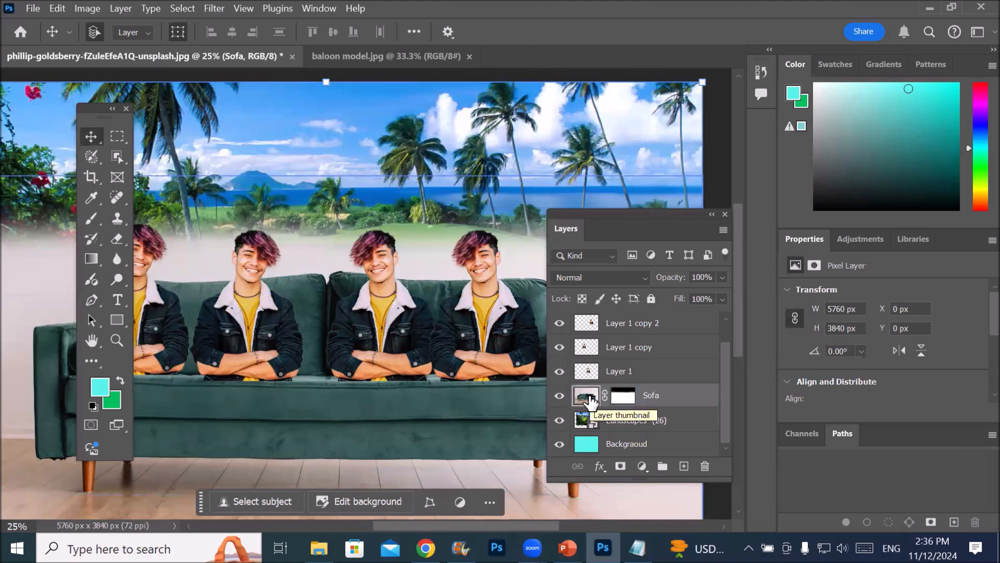
pyautogui.click(558, 396)
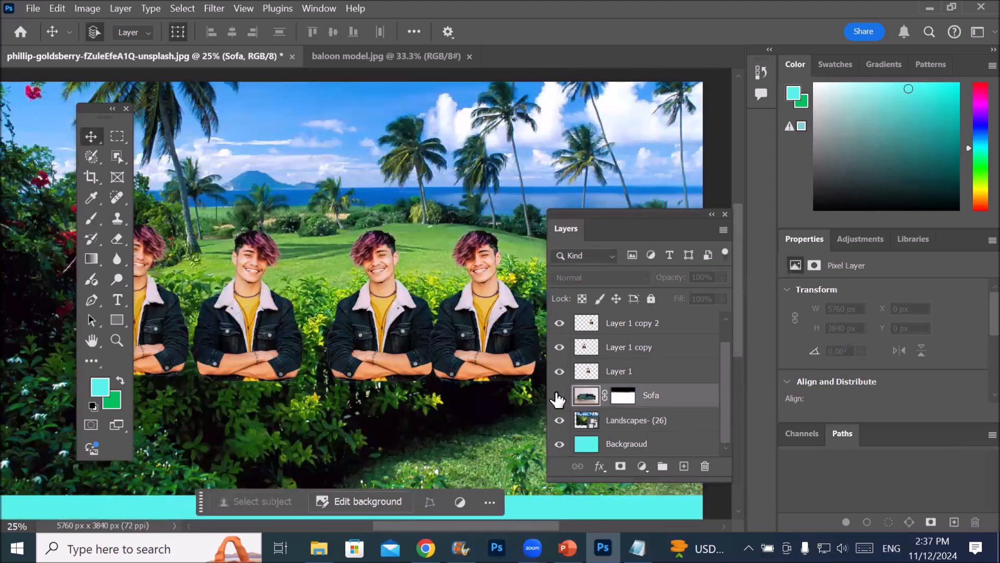
pyautogui.click(558, 397)
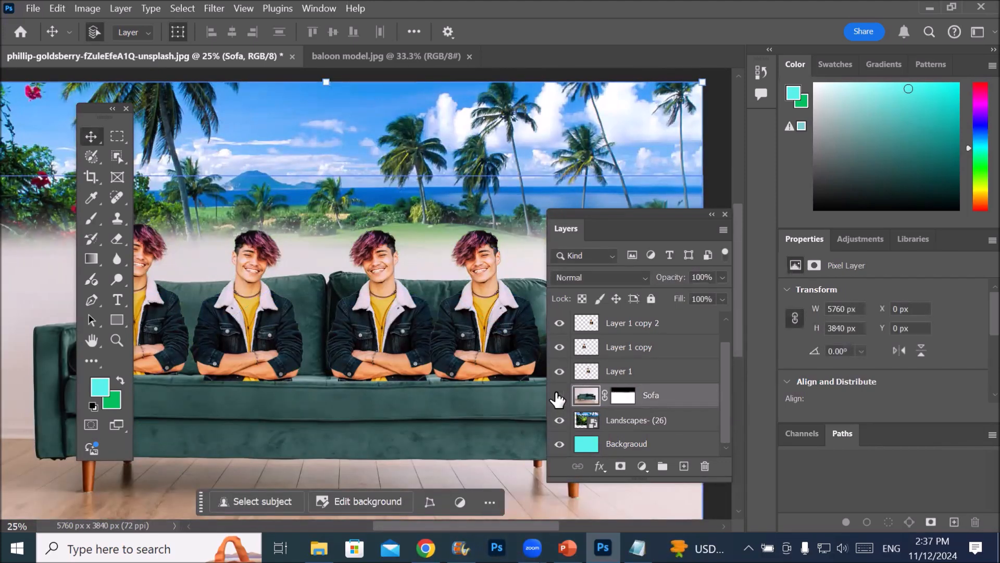
pyautogui.click(558, 397)
pyautogui.click(558, 397)
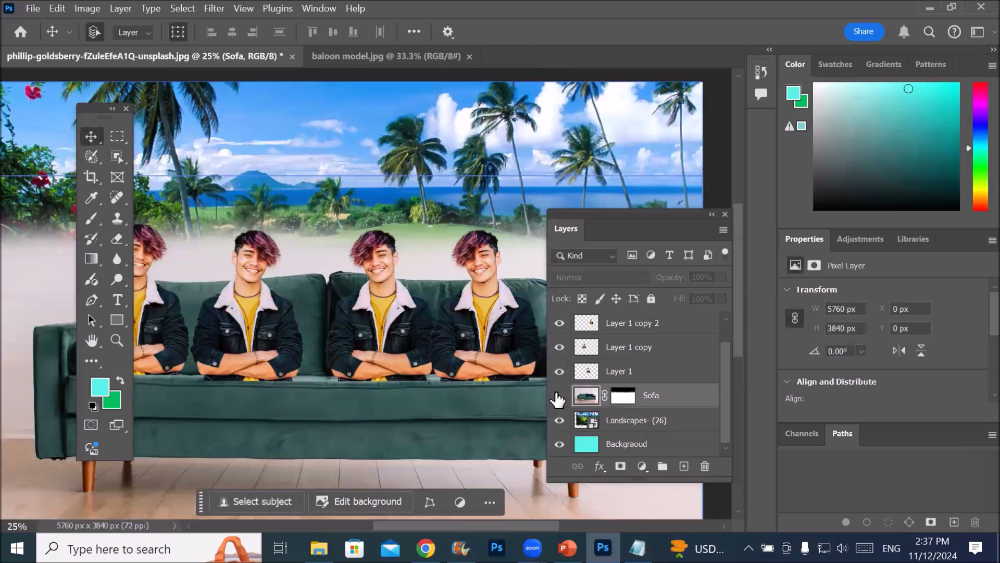
pyautogui.click(559, 397)
pyautogui.click(559, 397)
pyautogui.click(559, 397)
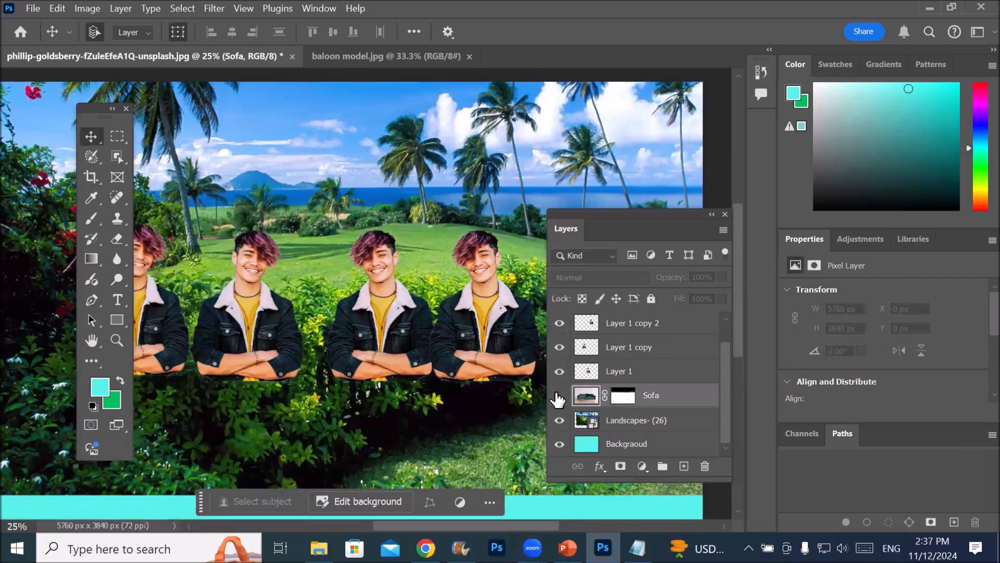
pyautogui.click(559, 397)
pyautogui.click(559, 397)
pyautogui.click(558, 397)
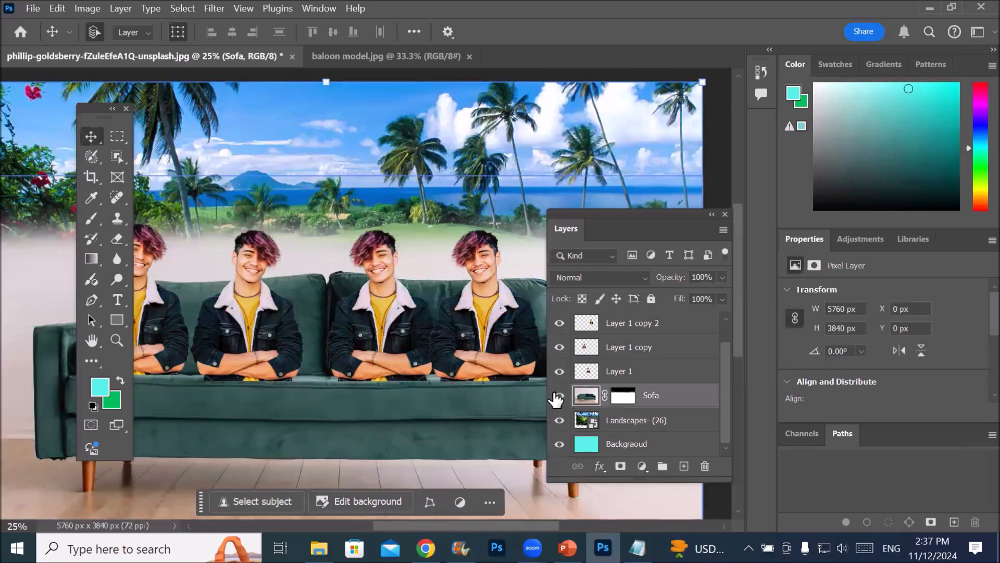
# Select the Landscapes- (26) layer and examine from top to bottom how the landscape blends behind the sofa and floor
pyautogui.click(646, 420)
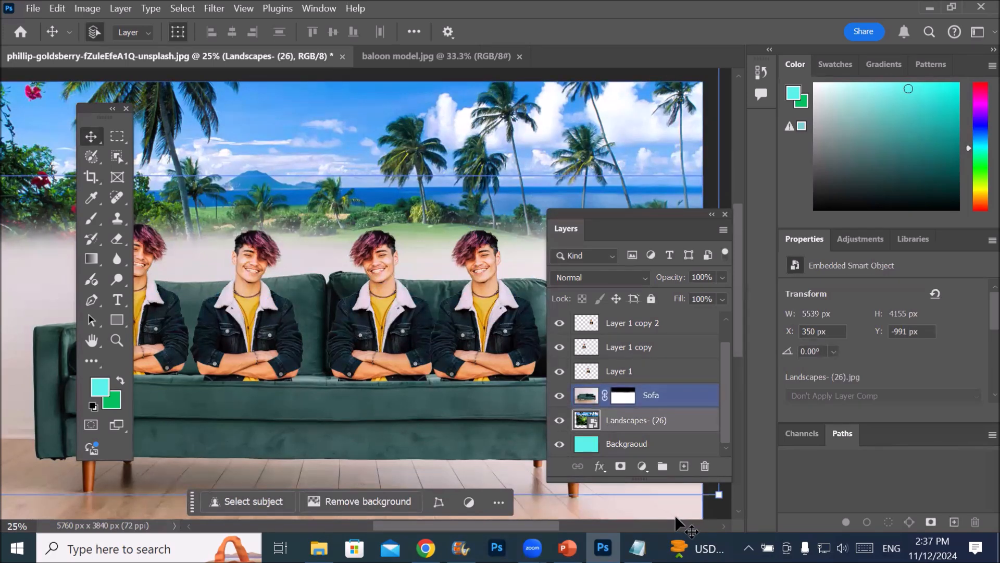
pyautogui.scroll(-3, 342, 197)
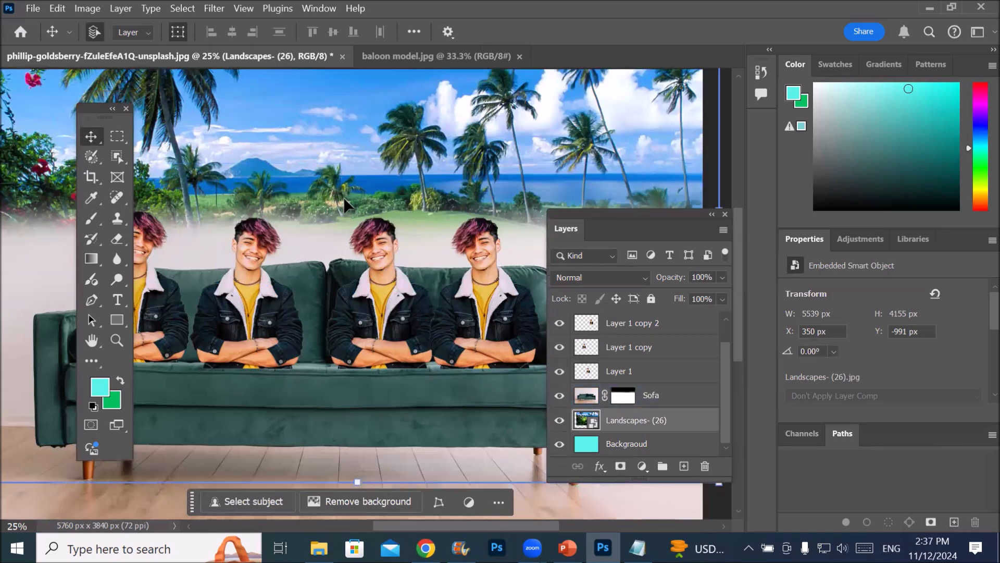
pyautogui.scroll(-4, 344, 204)
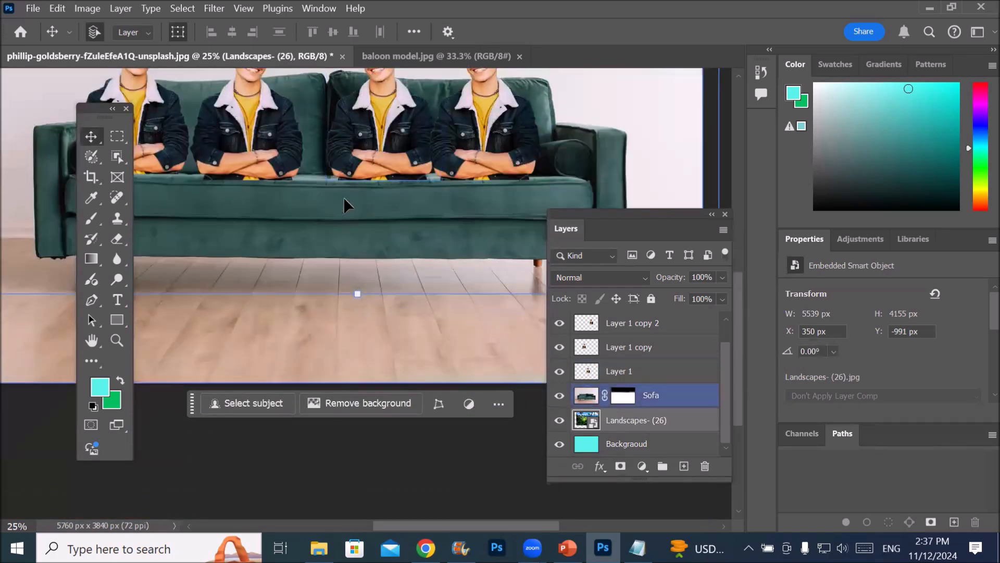
pyautogui.scroll(-3, 344, 200)
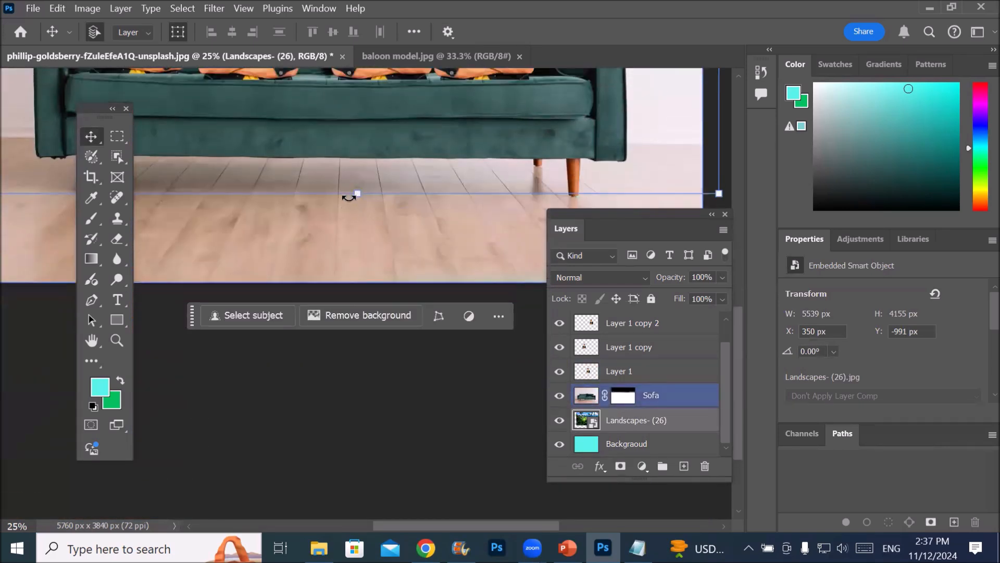
pyautogui.scroll(4, 348, 197)
pyautogui.click(341, 187)
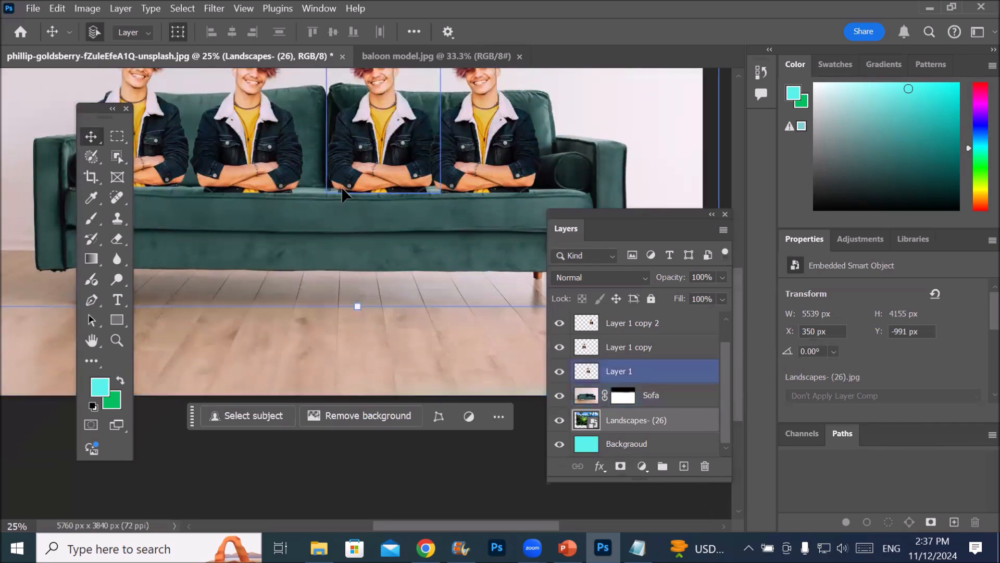
pyautogui.scroll(7, 341, 186)
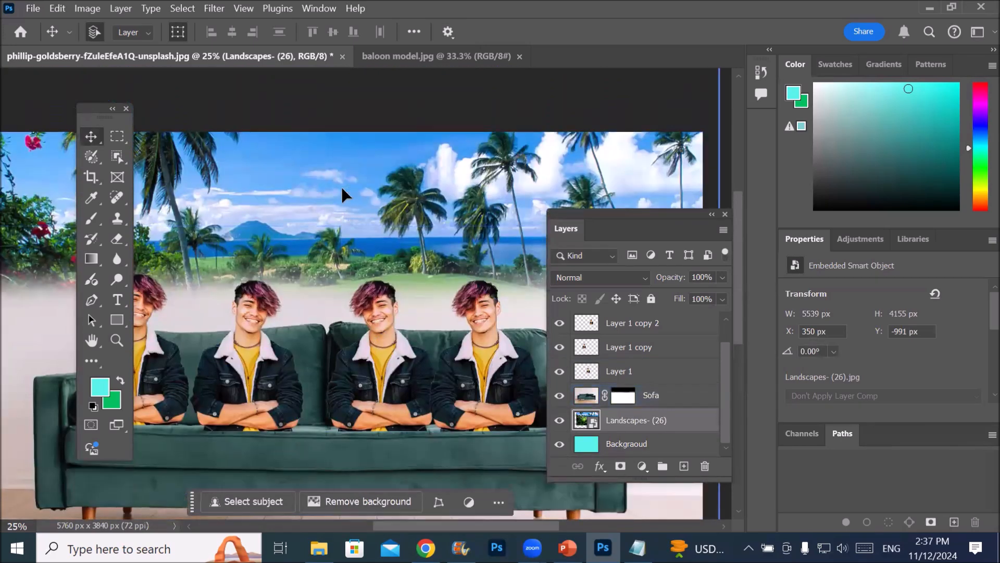
pyautogui.scroll(-5, 342, 189)
pyautogui.click(341, 188)
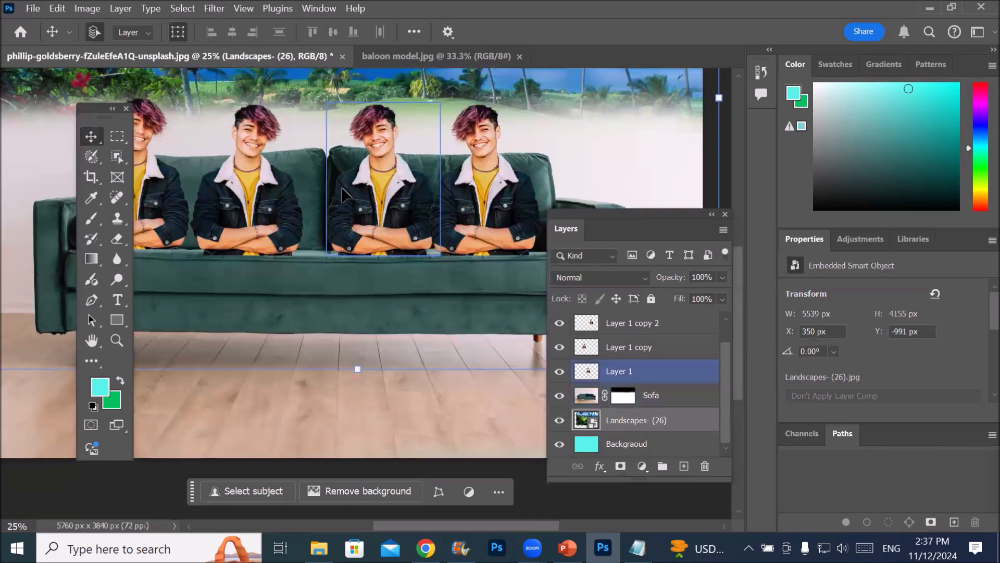
pyautogui.scroll(7, 341, 188)
pyautogui.scroll(-5, 341, 188)
pyautogui.scroll(2, 342, 191)
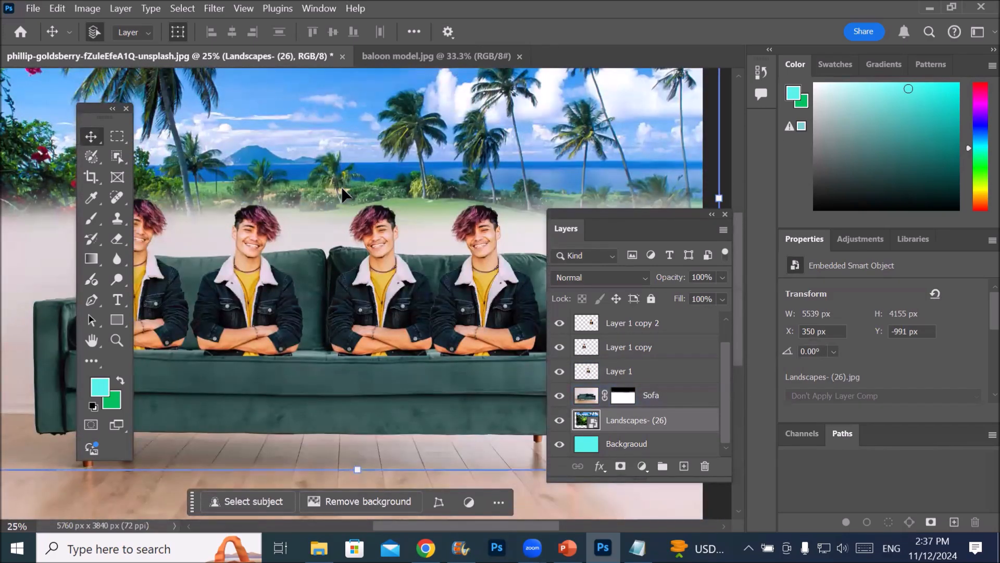
# Enlarge the Landscapes- (26) layer to about 368% so that it reaches the canvas's left edge
pyautogui.scroll(-3, 342, 186)
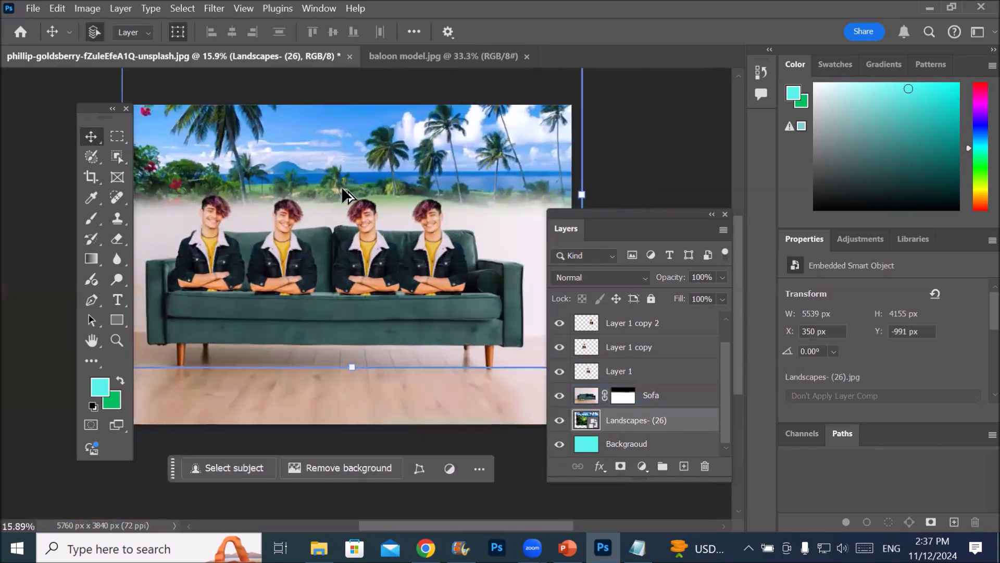
pyautogui.scroll(3, 342, 186)
pyautogui.hscroll(10, 342, 187)
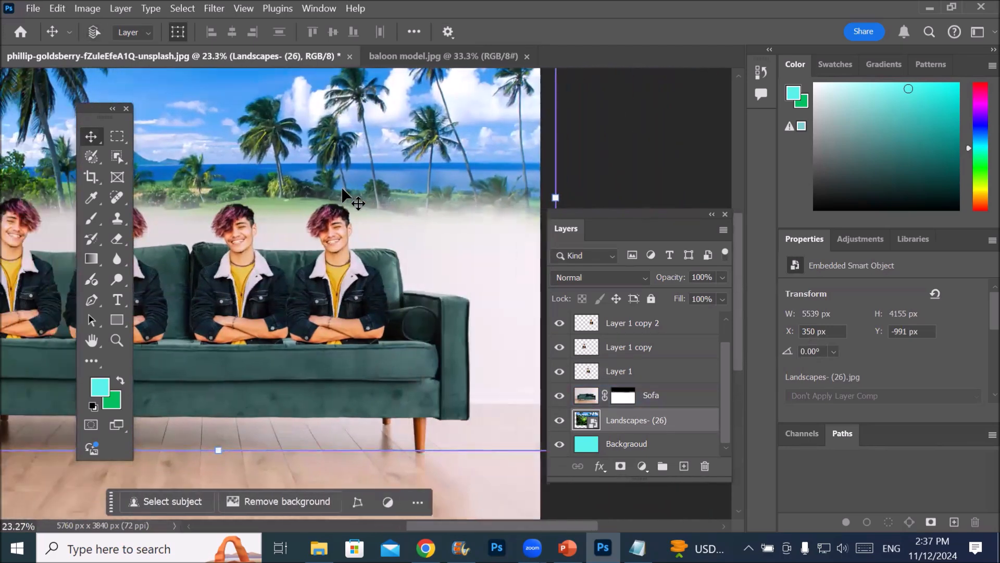
pyautogui.hscroll(-14, 343, 188)
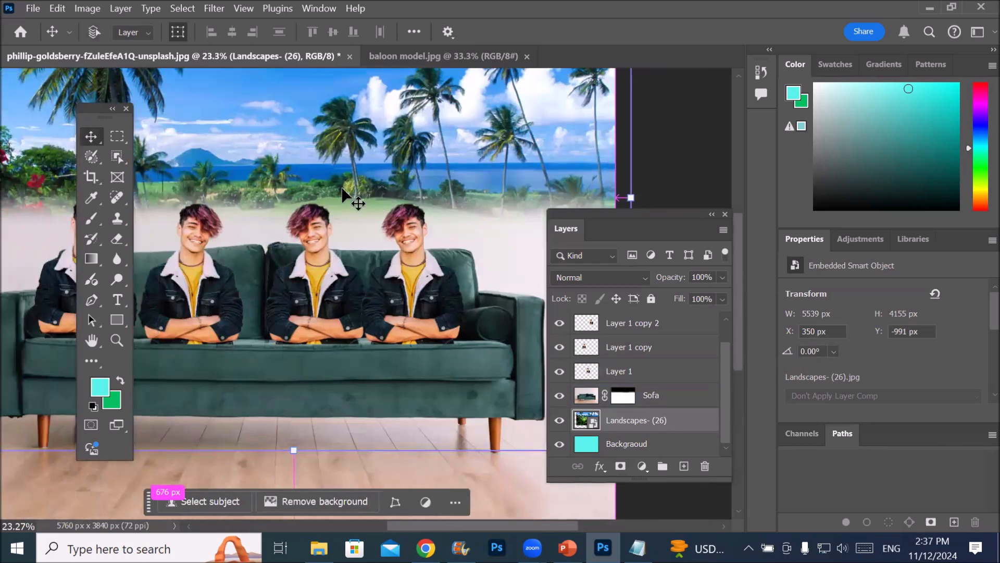
pyautogui.hscroll(3, 342, 189)
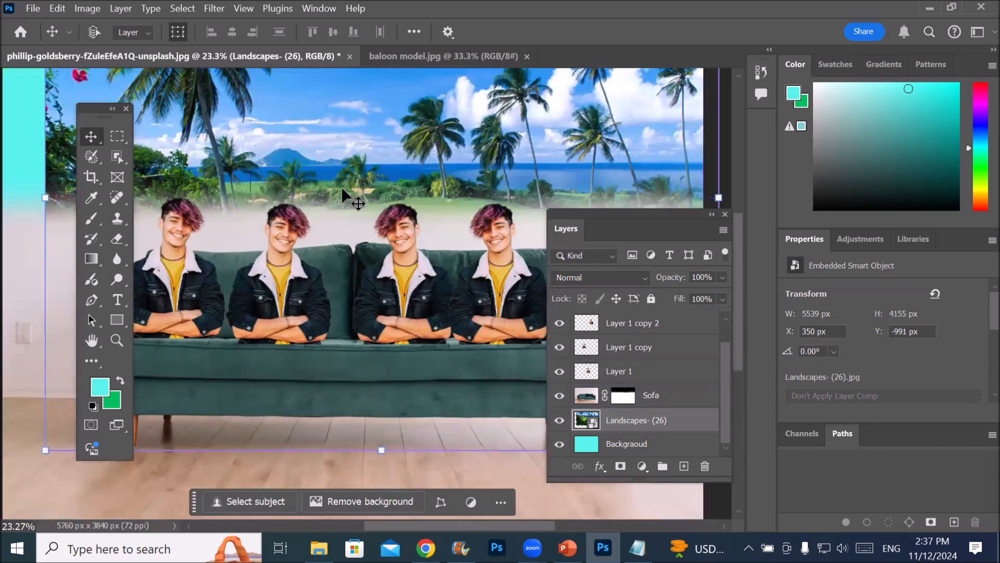
pyautogui.hscroll(-1, 343, 189)
pyautogui.hscroll(-8, 341, 186)
pyautogui.keyDown('ctrl'); pyautogui.click(344, 194); pyautogui.keyUp('ctrl')
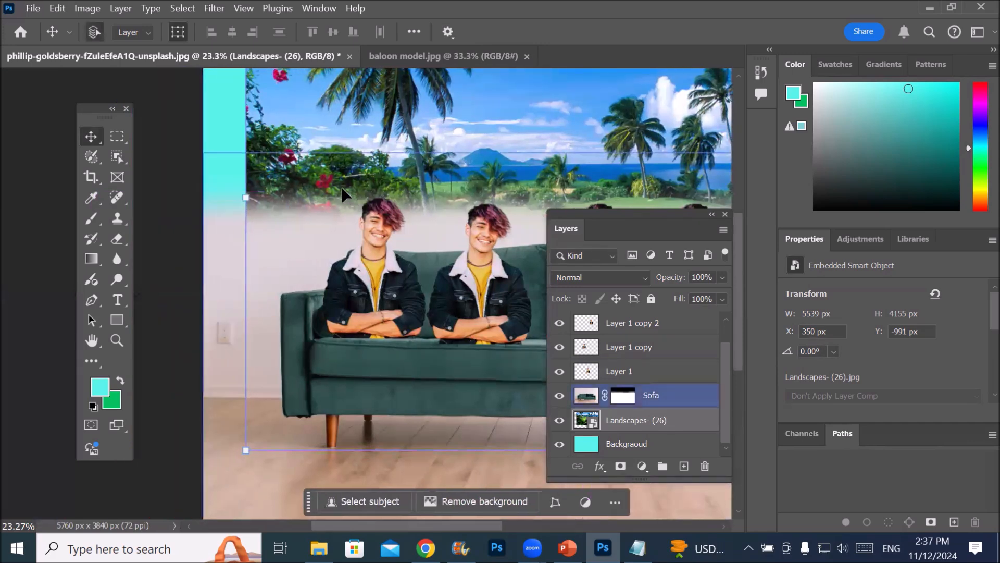
pyautogui.moveTo(242, 199); pyautogui.dragTo(203, 199)
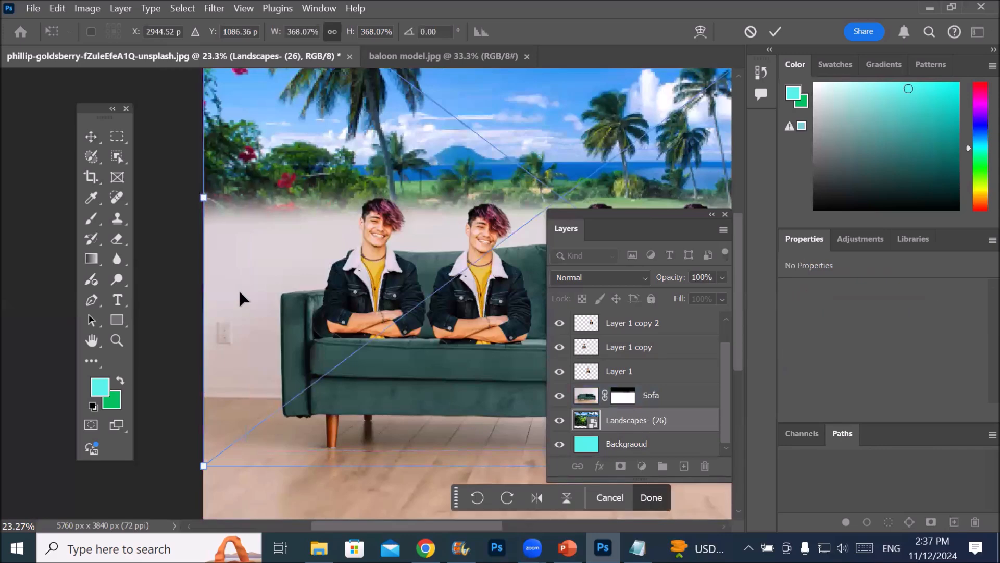
# Examine the landscape's coverage across the whole canvas, from the top edge to the floor and from side to side
pyautogui.scroll(-8, 239, 292)
pyautogui.scroll(7, 239, 292)
pyautogui.scroll(20, 240, 291)
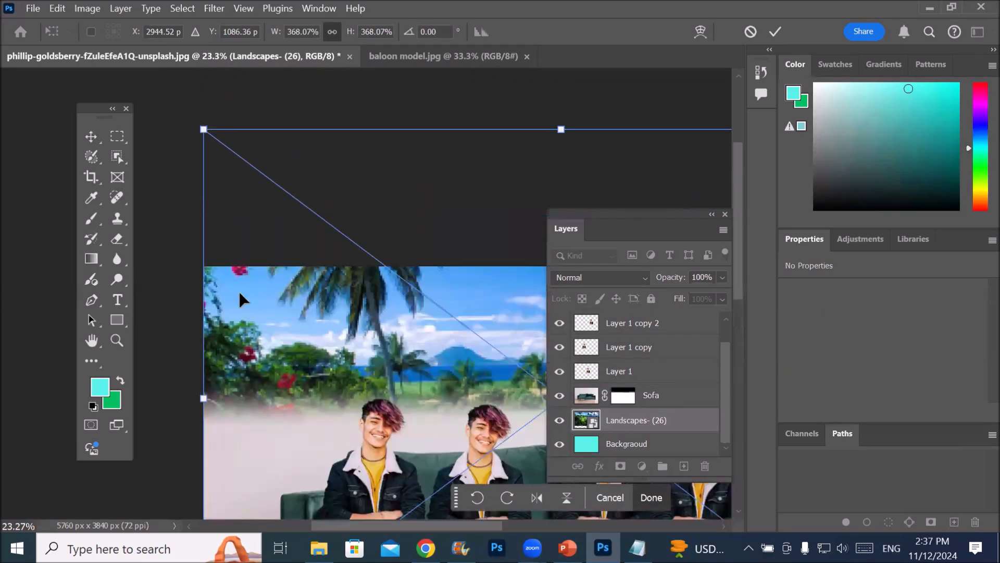
pyautogui.scroll(-20, 240, 293)
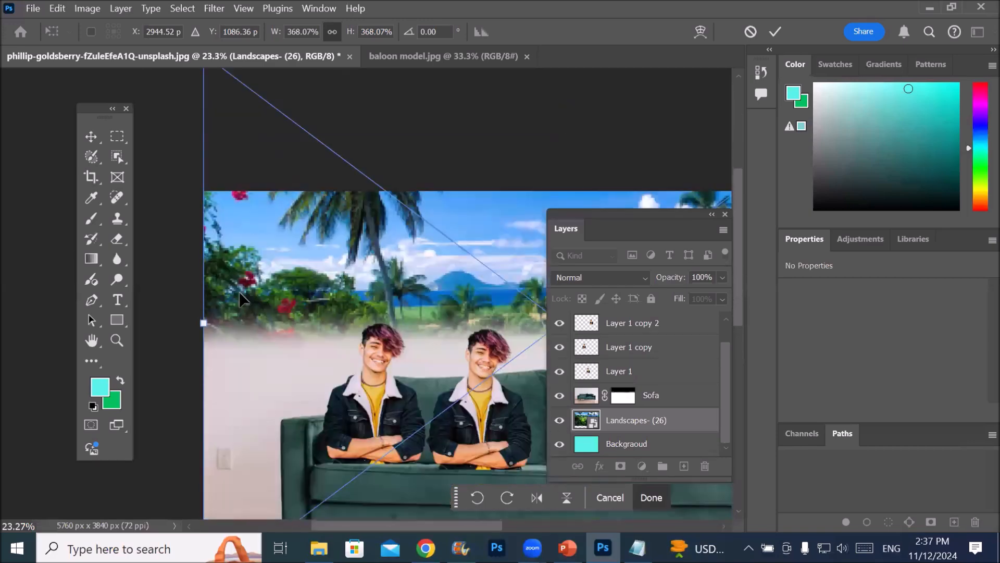
pyautogui.scroll(-2, 240, 294)
pyautogui.scroll(12, 240, 294)
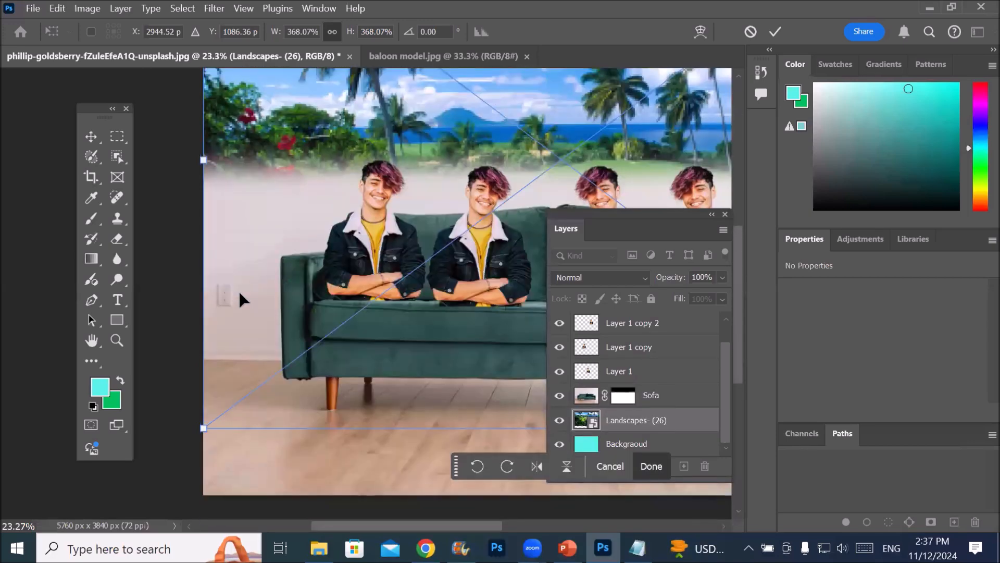
pyautogui.scroll(-4, 239, 298)
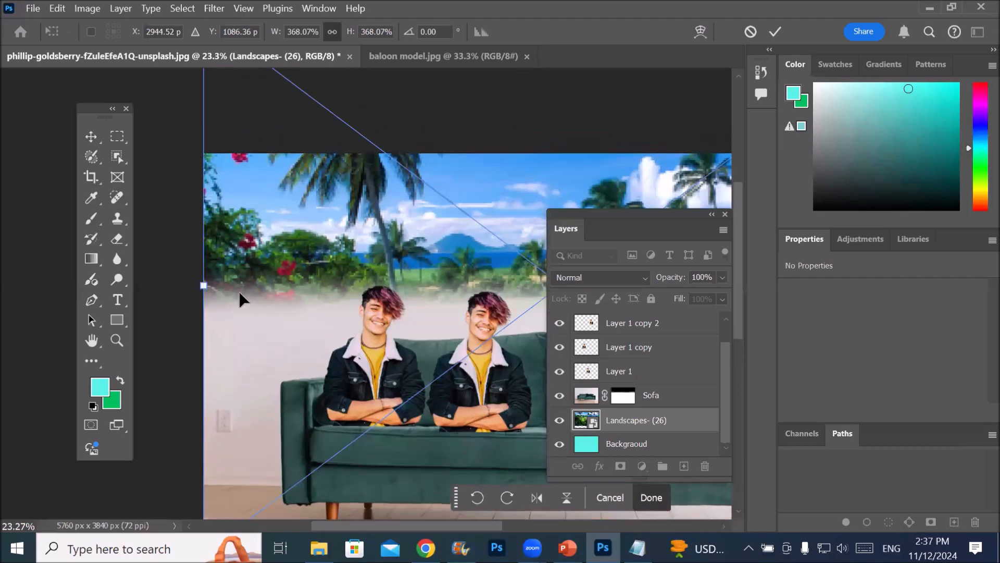
pyautogui.hscroll(20, 239, 294)
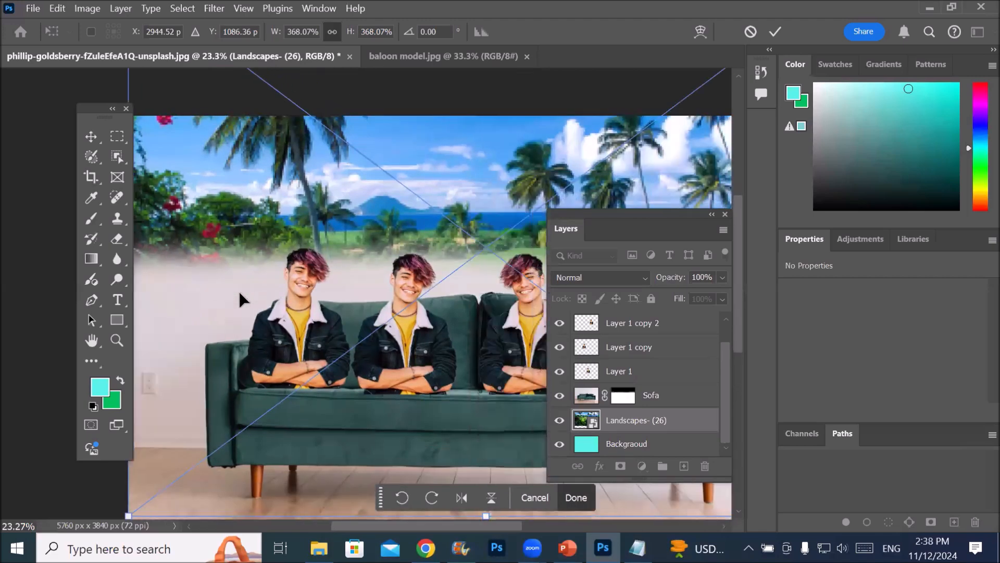
pyautogui.hscroll(-20, 240, 298)
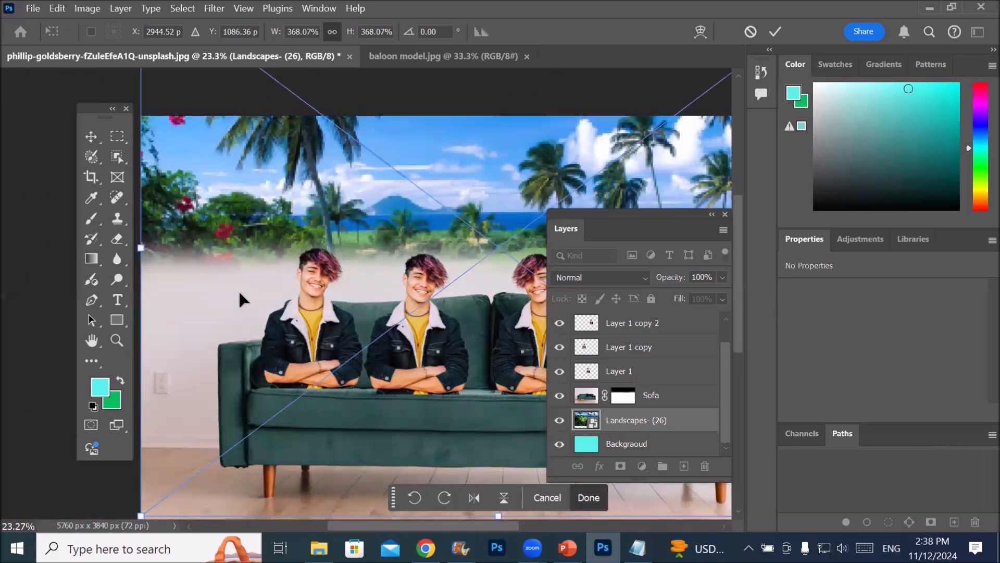
pyautogui.hscroll(4, 240, 300)
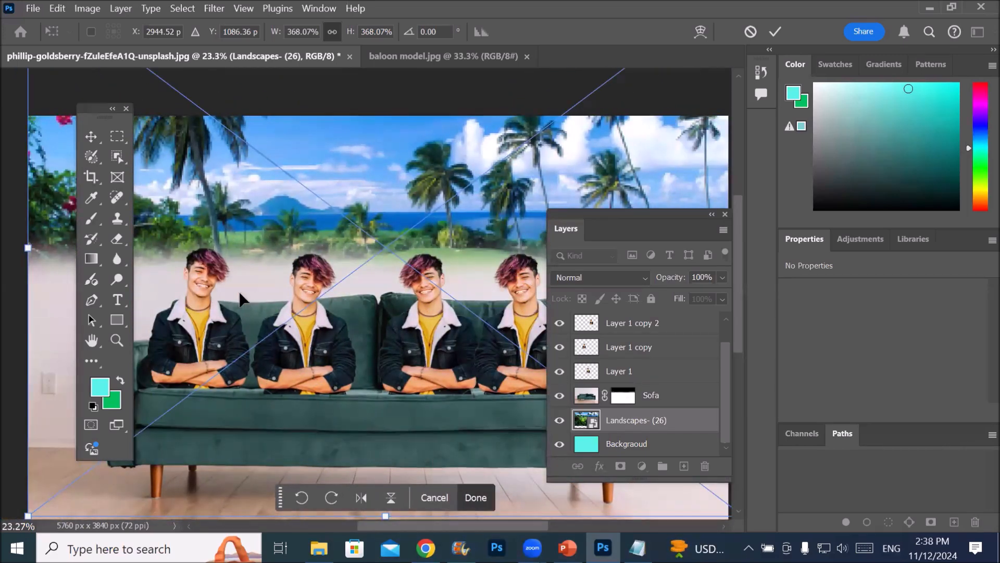
# Compare the whole composite with close-ups of the seated men and the landscape's faded edge at several magnifications
pyautogui.scroll(-3, 259, 300)
pyautogui.scroll(6, 259, 301)
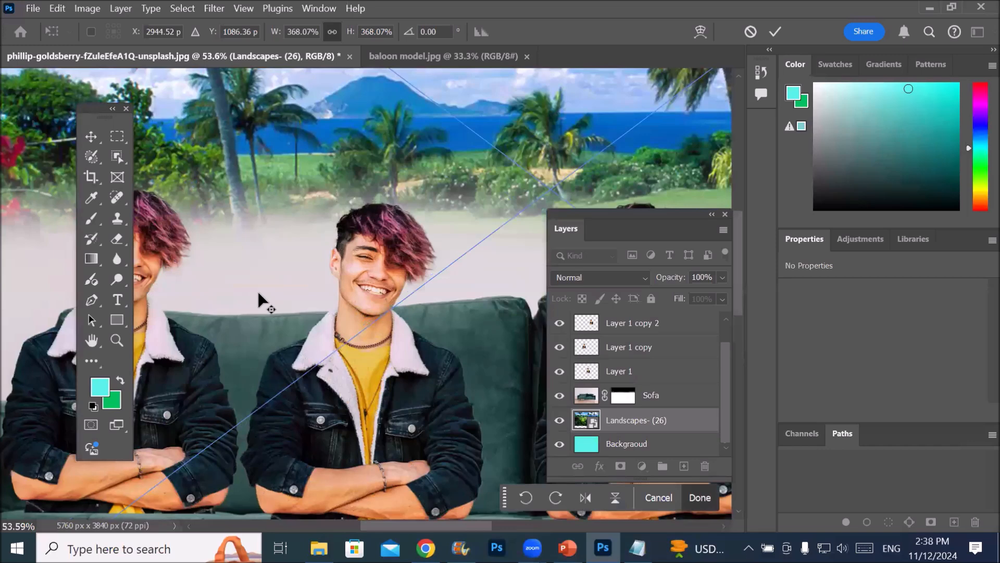
pyautogui.scroll(-8, 259, 295)
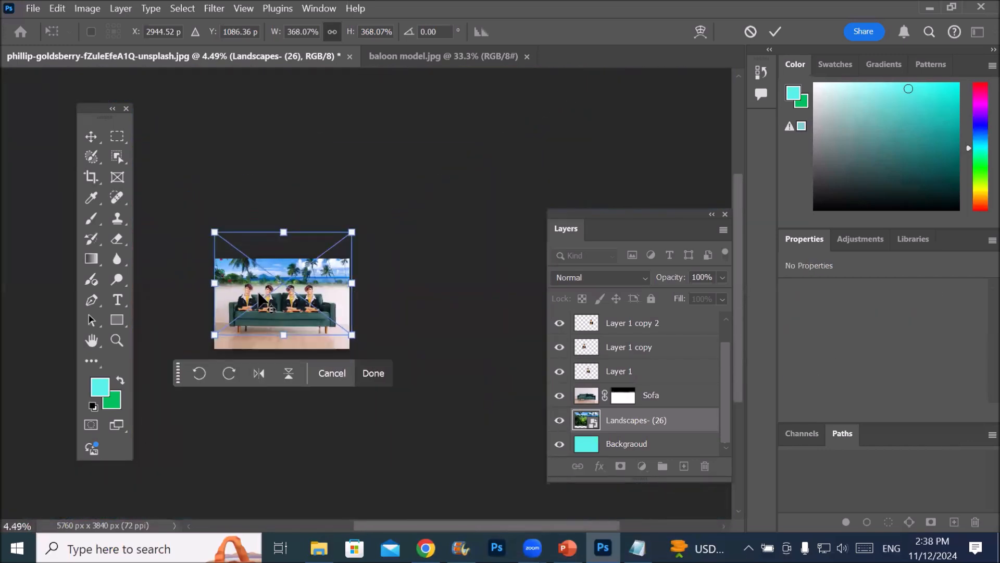
pyautogui.scroll(-3, 259, 300)
pyautogui.scroll(5, 259, 299)
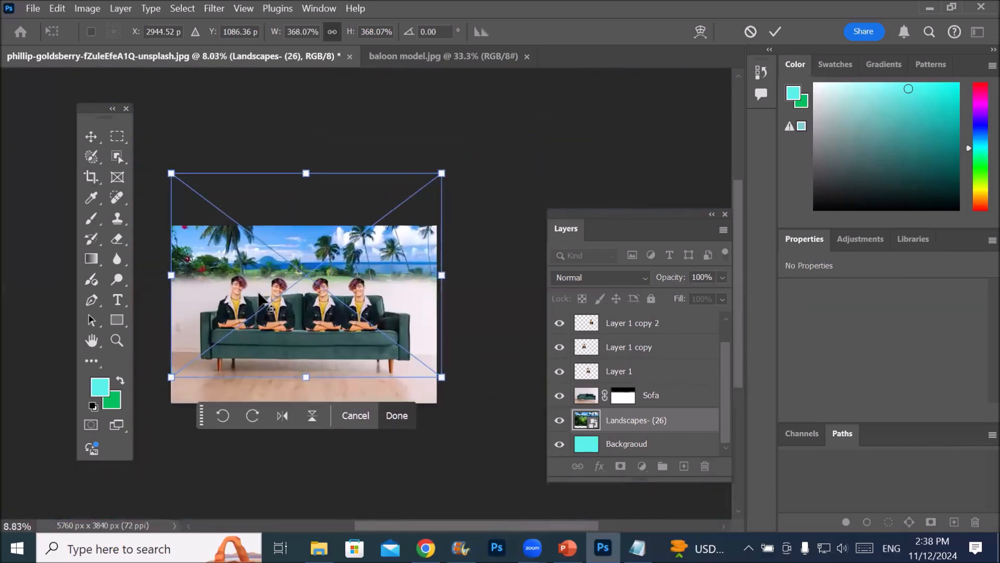
pyautogui.scroll(3, 259, 299)
pyautogui.scroll(-5, 259, 299)
pyautogui.scroll(4, 259, 299)
pyautogui.scroll(4, 259, 300)
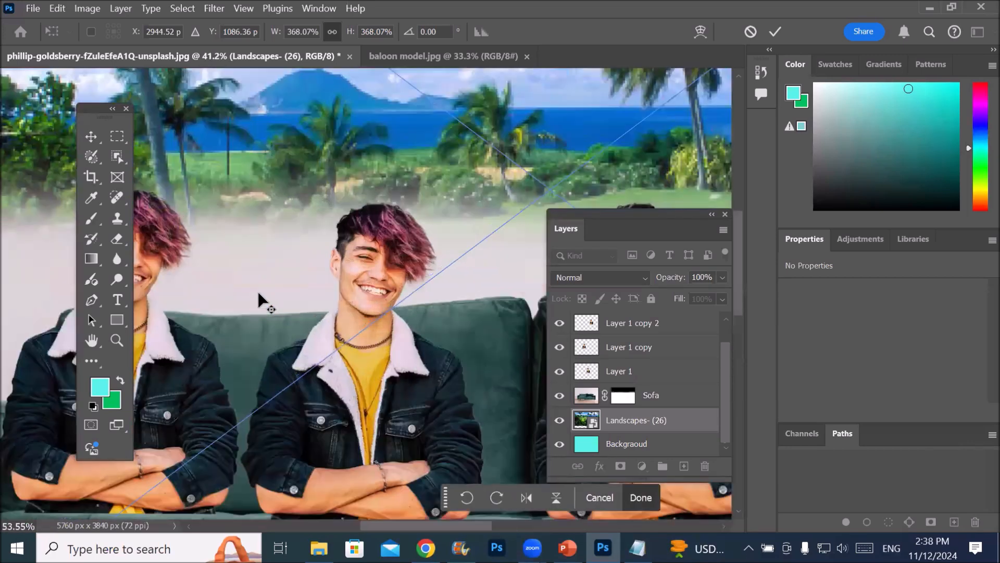
pyautogui.scroll(-1, 259, 300)
pyautogui.scroll(-3, 259, 293)
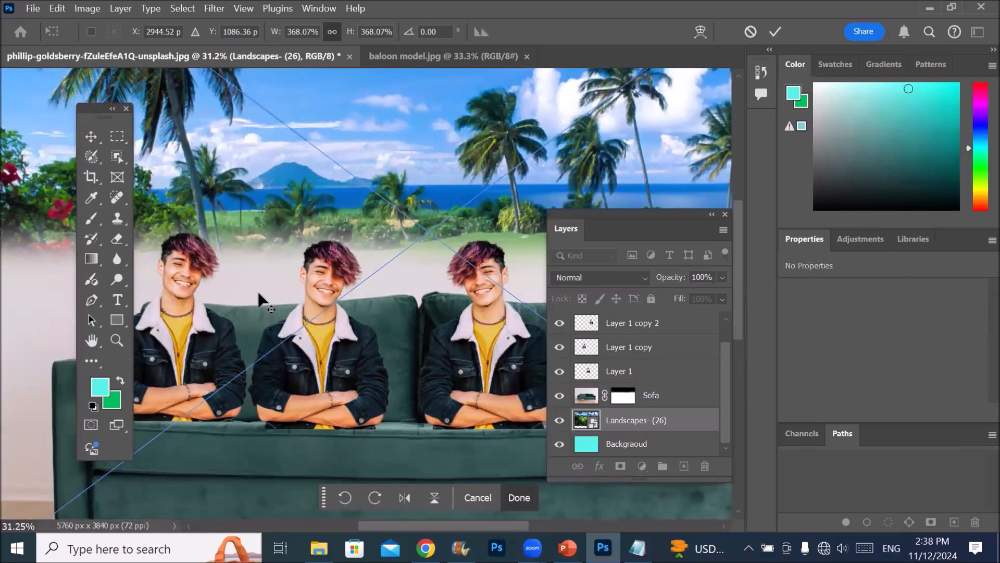
pyautogui.scroll(-10, 259, 300)
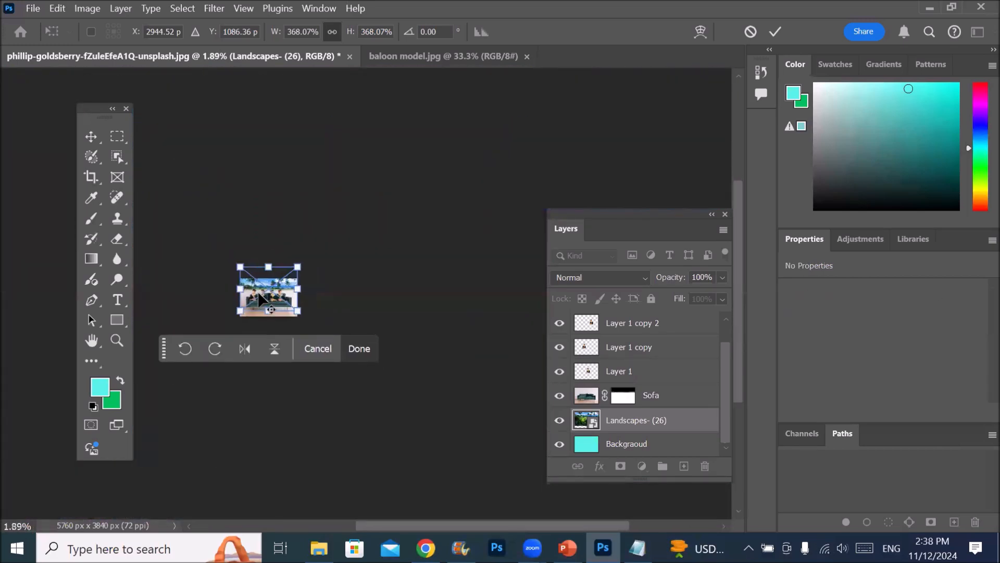
pyautogui.scroll(8, 259, 299)
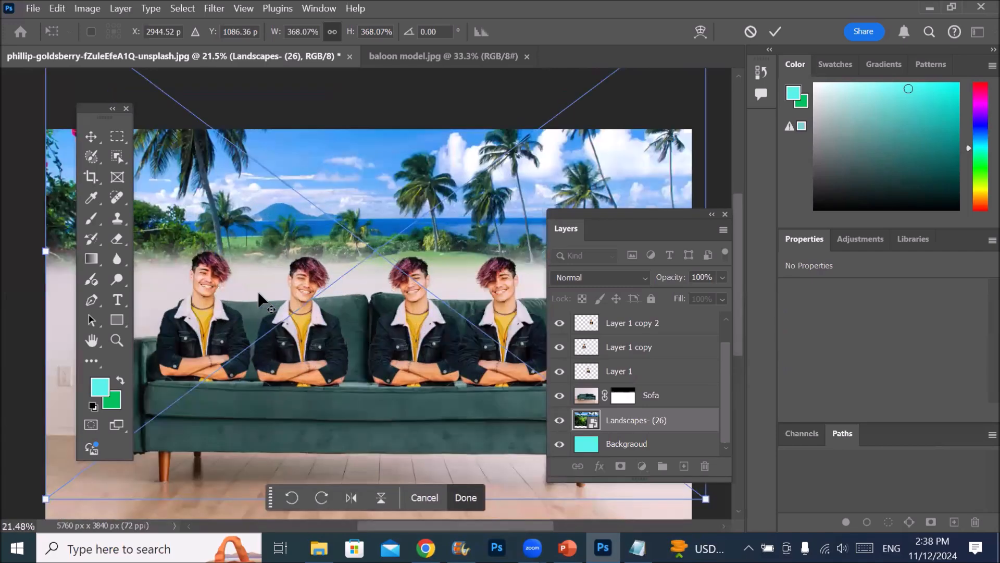
pyautogui.scroll(4, 259, 300)
pyautogui.scroll(1, 259, 300)
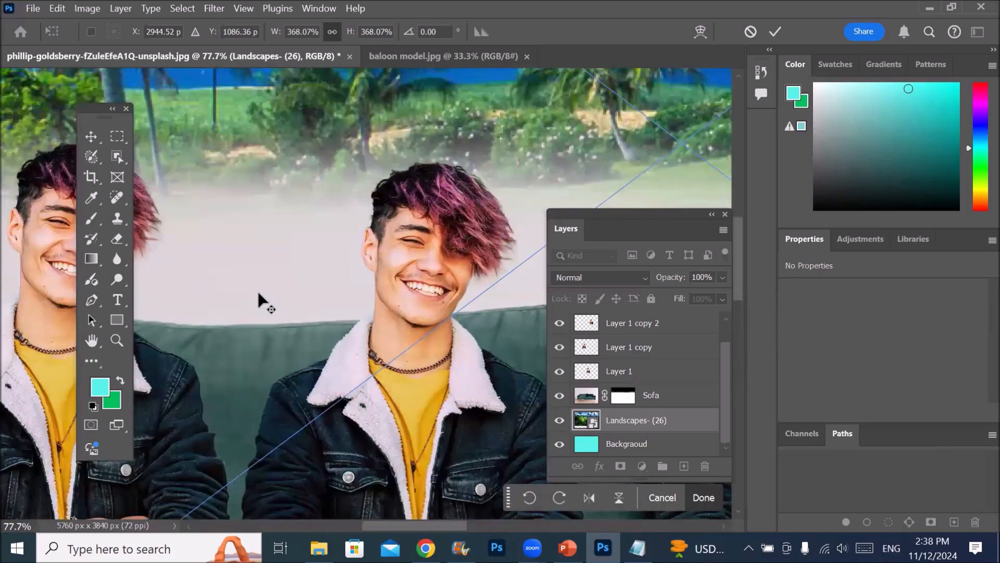
pyautogui.scroll(-2, 259, 299)
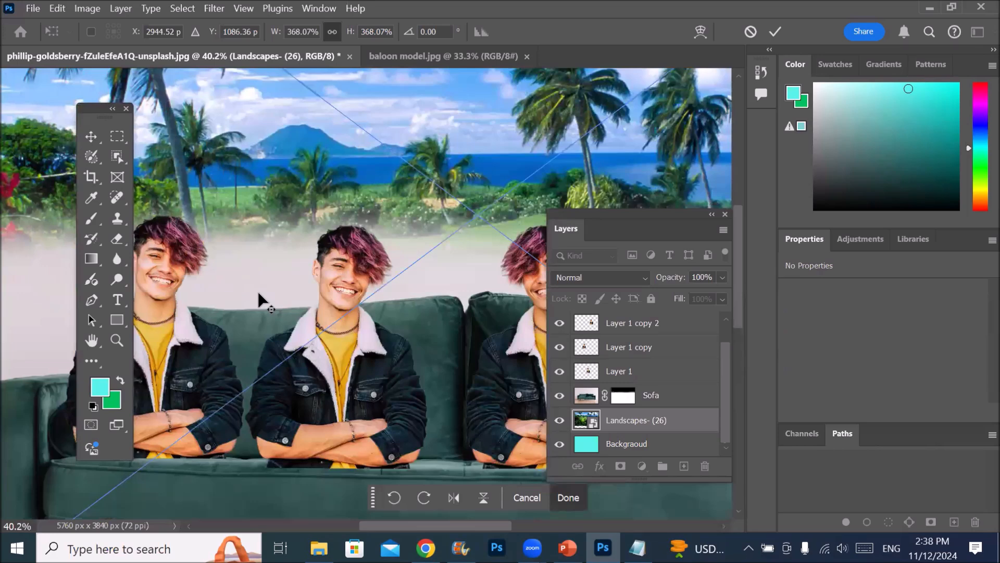
pyautogui.scroll(-7, 259, 300)
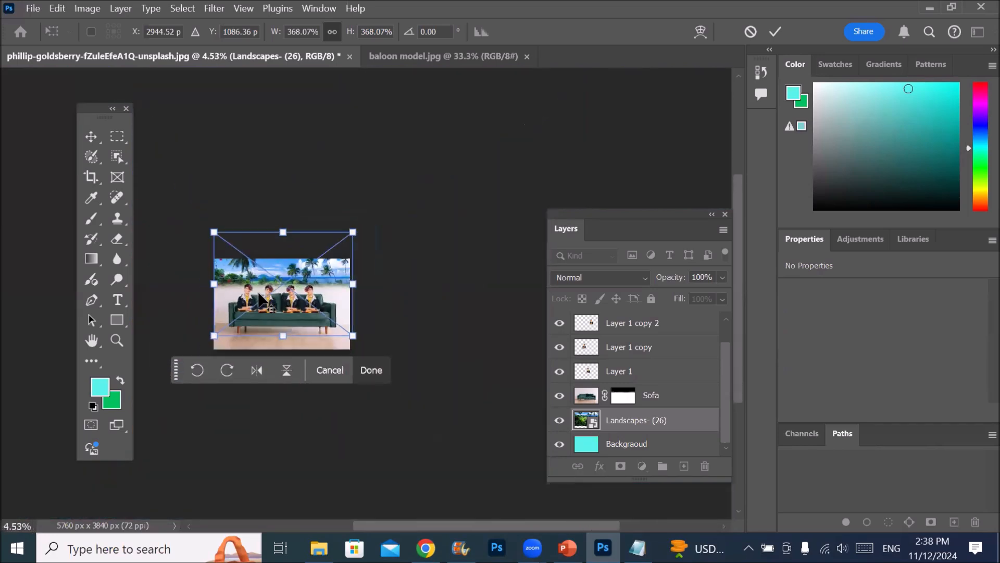
pyautogui.scroll(5, 259, 299)
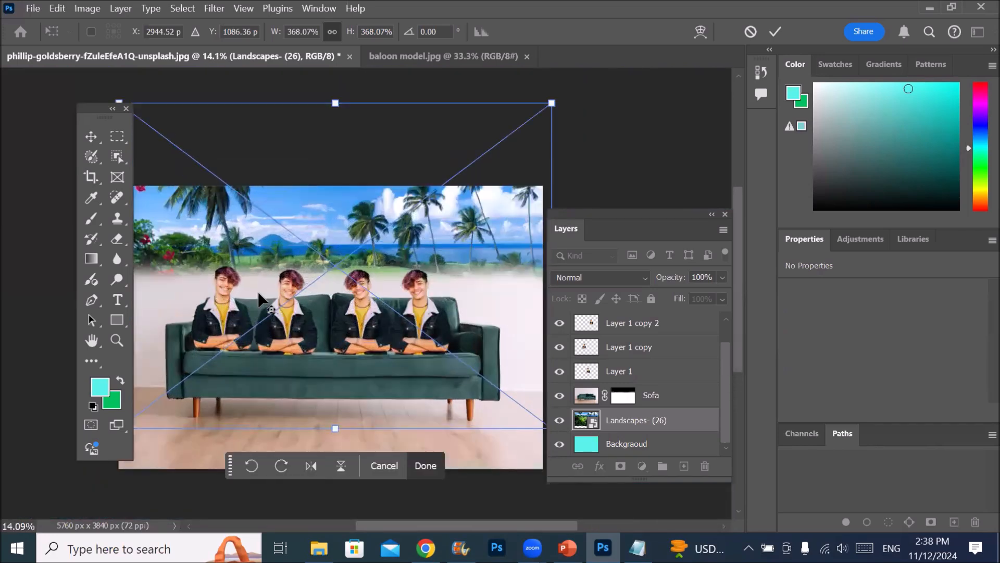
pyautogui.scroll(3, 258, 291)
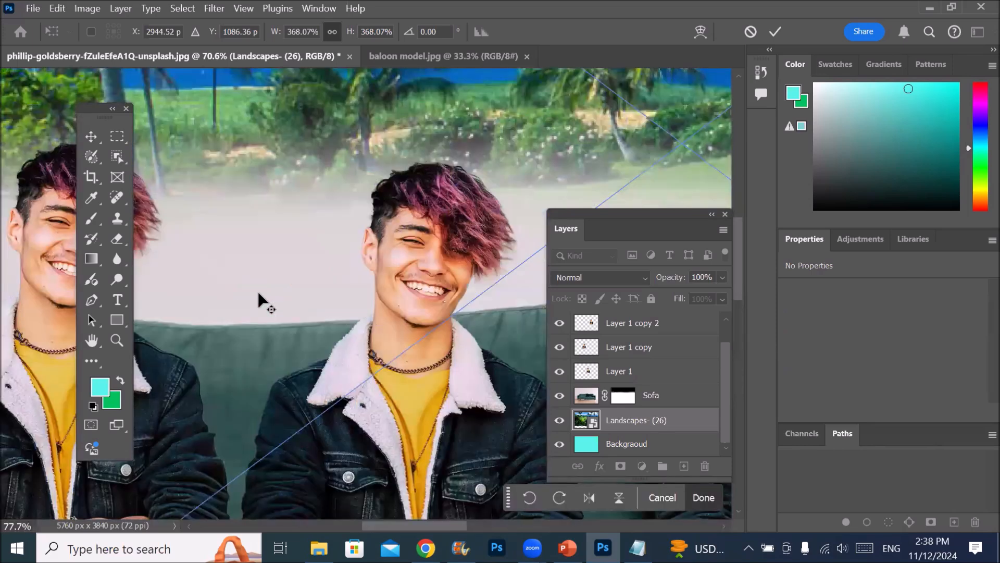
pyautogui.scroll(-1, 259, 300)
pyautogui.scroll(-1, 257, 300)
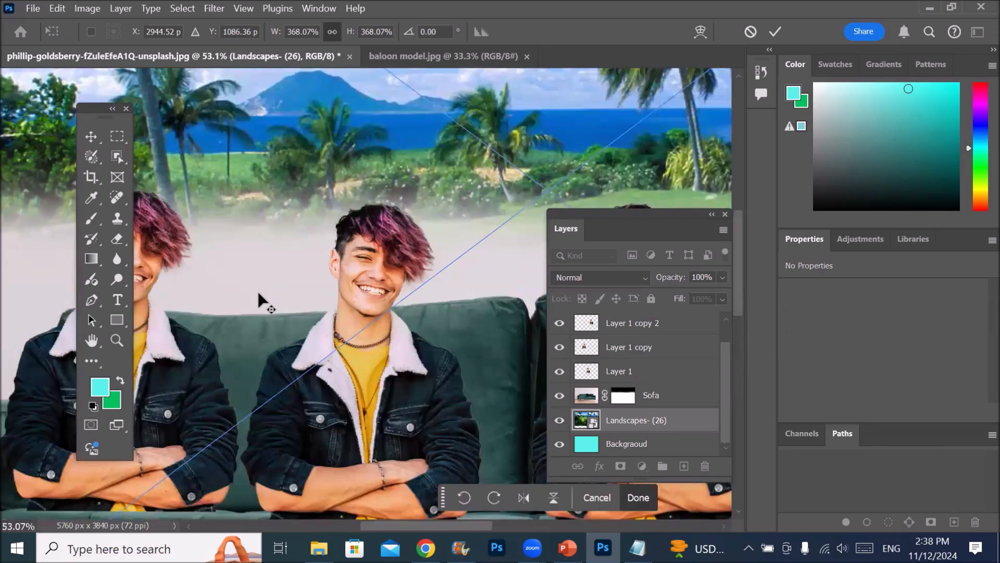
# Apply the transform of the Landscapes- (26) layer and return to the Move tool
pyautogui.scroll(-1, 257, 300)
pyautogui.scroll(1, 258, 299)
pyautogui.click(91, 137)
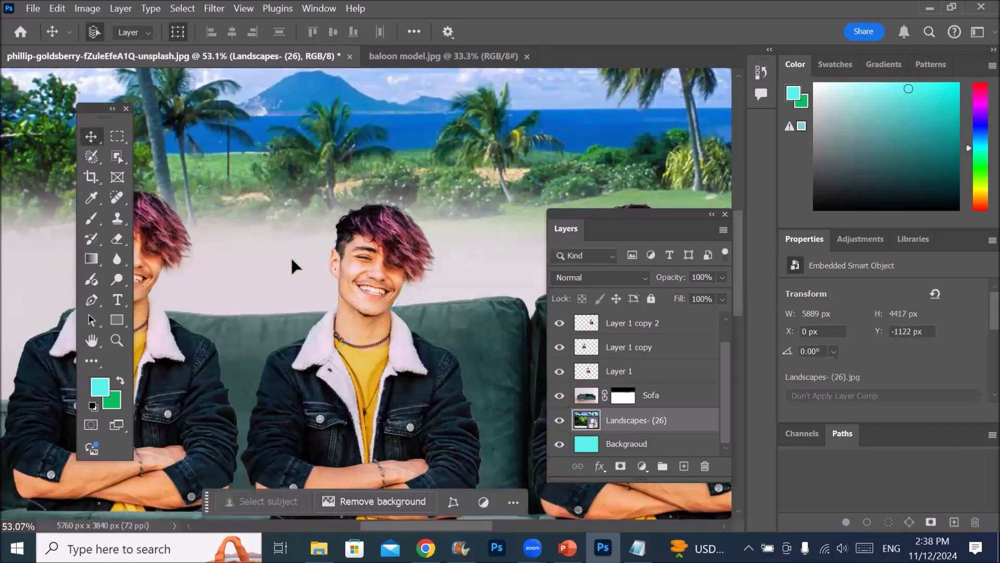
# Examine the picture at constant magnification, from the wooden floor up to the men and across to the sofa's right armrest
pyautogui.scroll(-5, 291, 256)
pyautogui.scroll(-5, 290, 265)
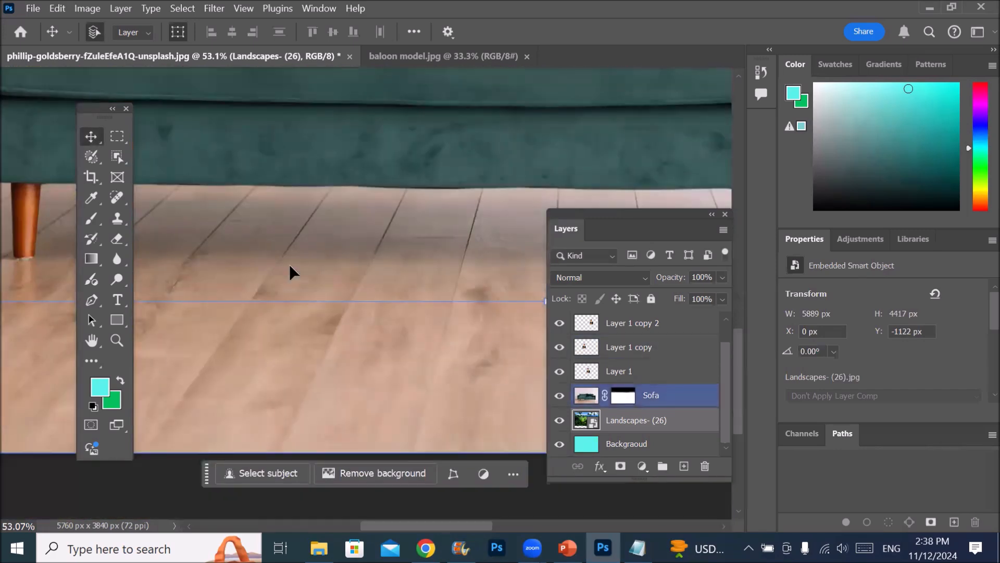
pyautogui.scroll(1, 290, 267)
pyautogui.scroll(4, 289, 265)
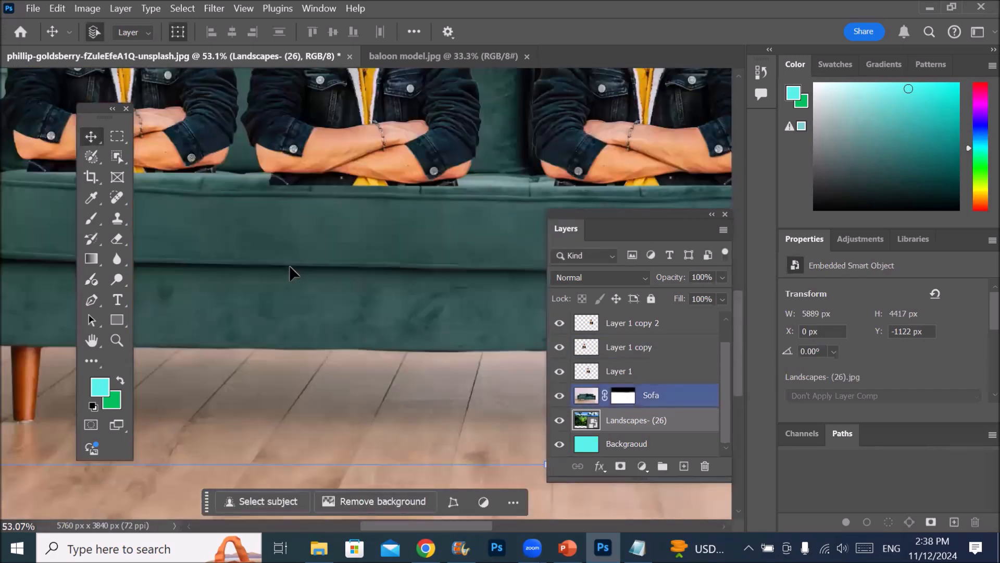
pyautogui.click(290, 267)
pyautogui.scroll(1, 291, 268)
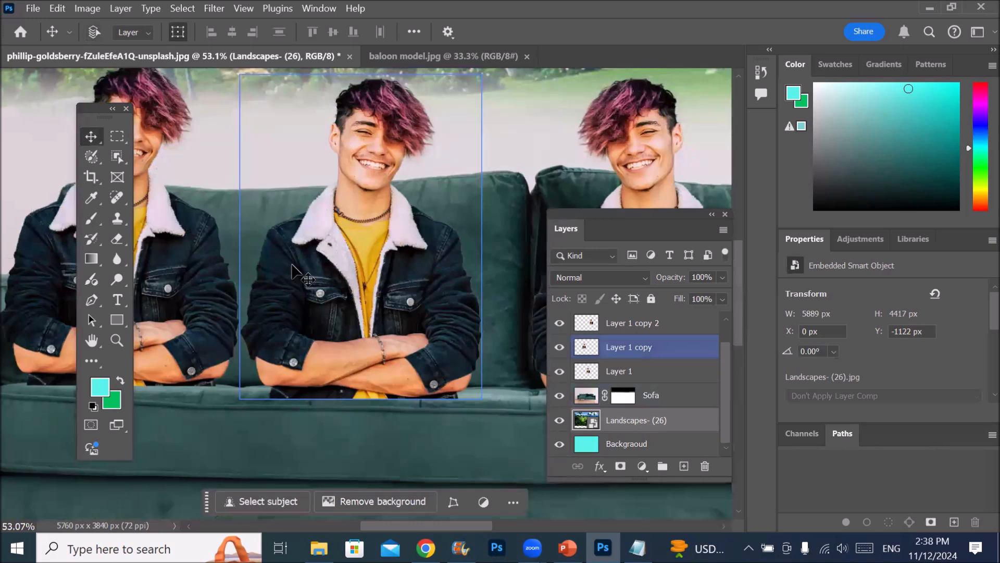
pyautogui.hscroll(3, 292, 267)
pyautogui.hscroll(2, 292, 261)
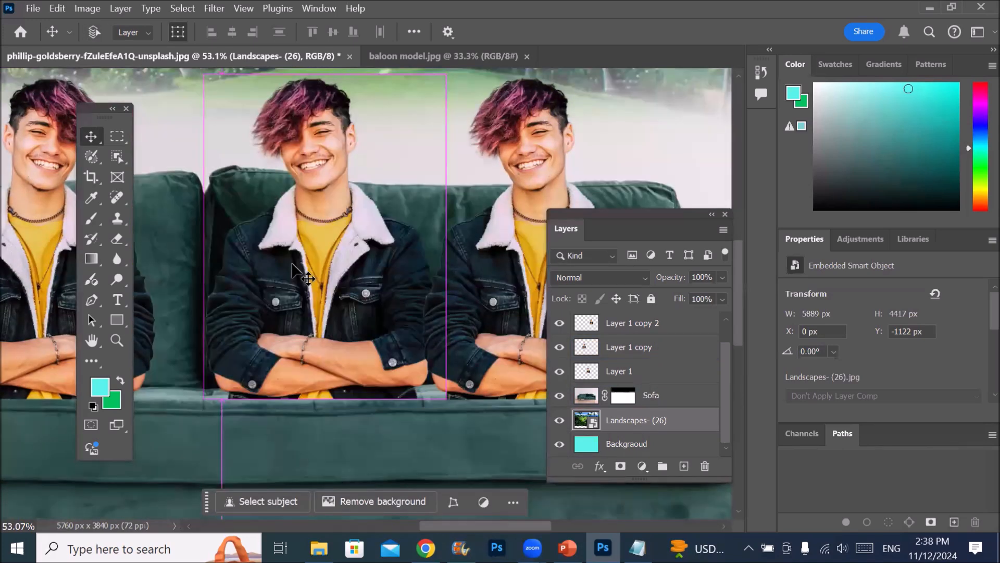
pyautogui.hscroll(5, 292, 267)
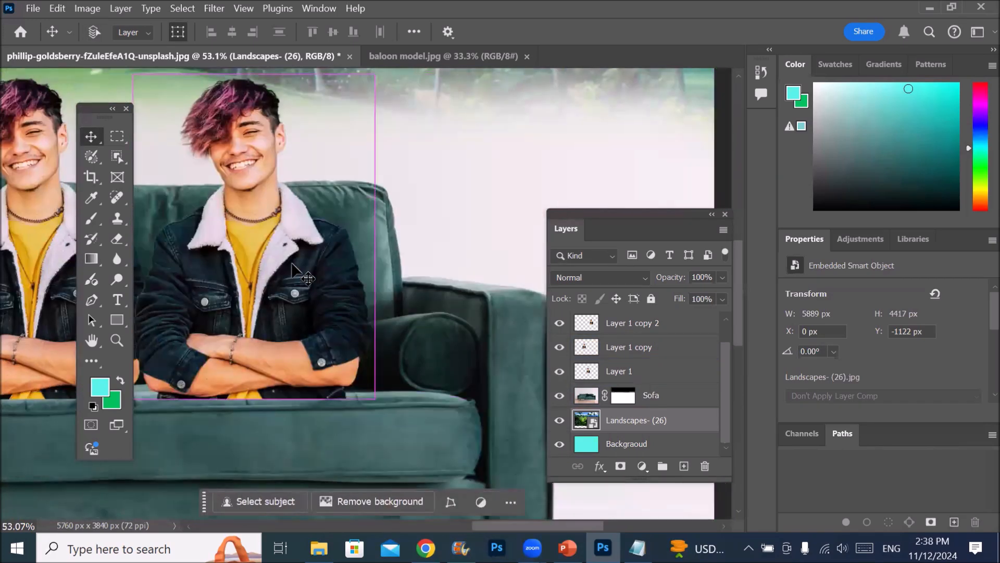
pyautogui.hscroll(-6, 292, 267)
pyautogui.hscroll(-5, 292, 264)
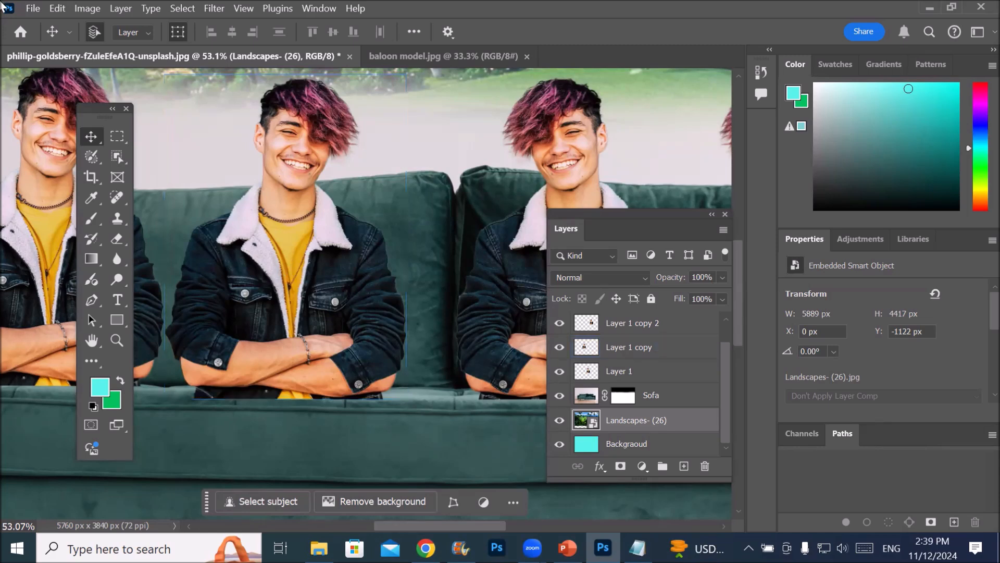
# Enable Zoom with Scroll Wheel in the Tools preferences
pyautogui.click(58, 8)
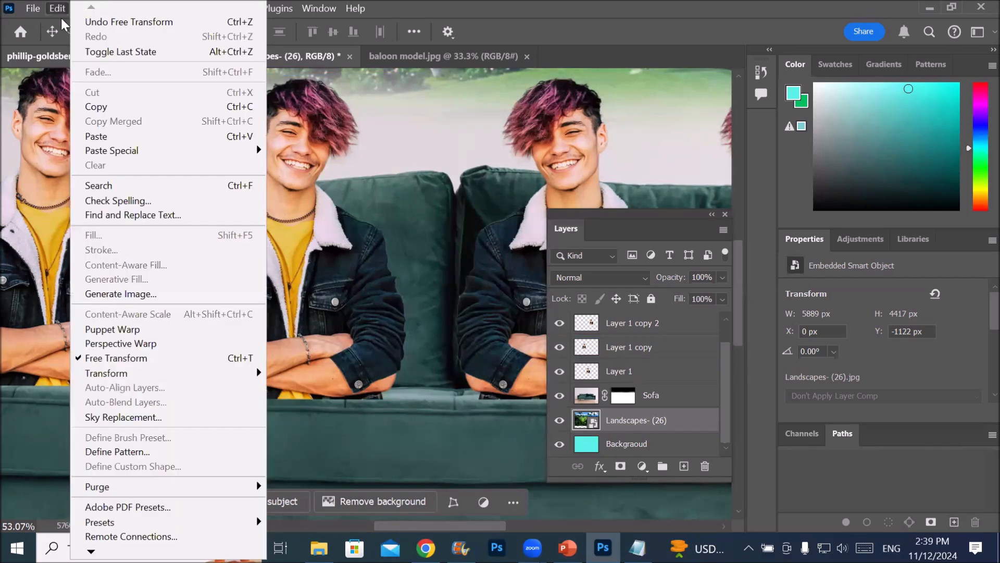
pyautogui.moveTo(91, 552)
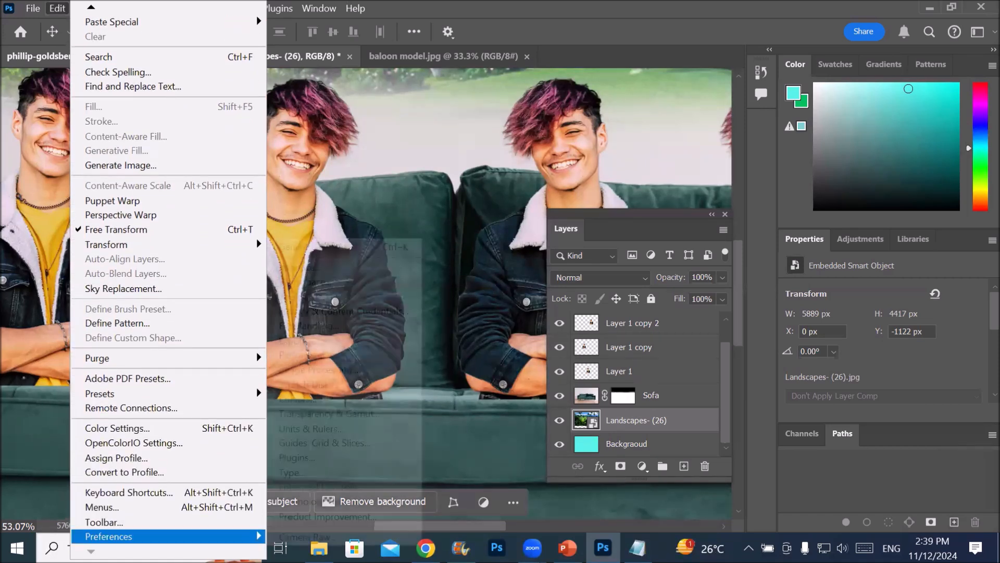
pyautogui.moveTo(245, 536)
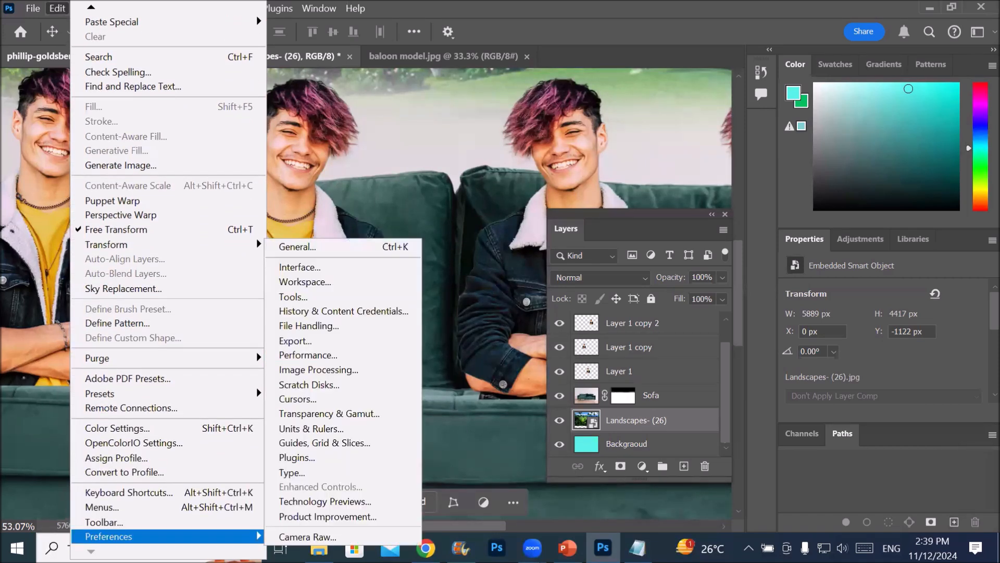
pyautogui.click(378, 298)
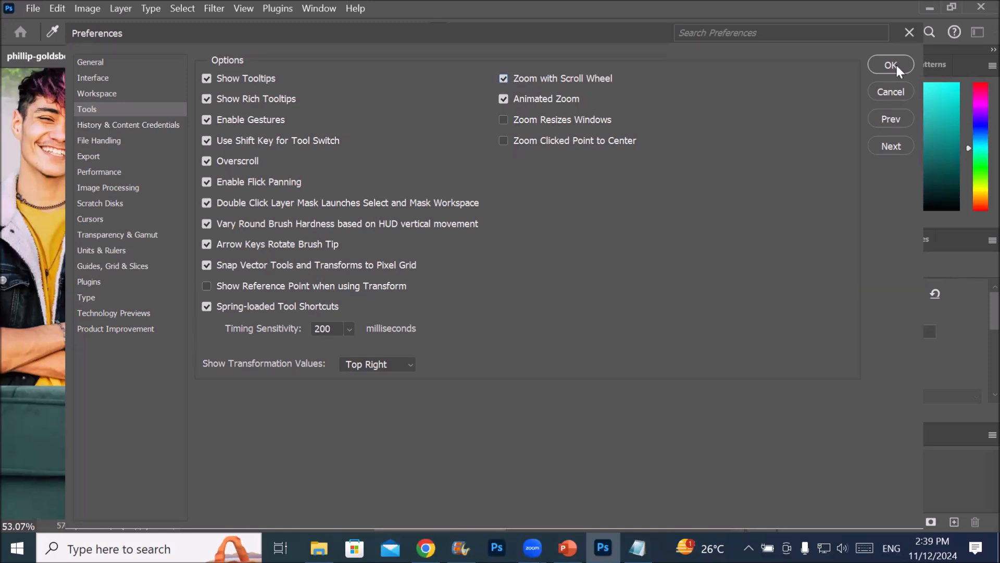
pyautogui.press('Return')
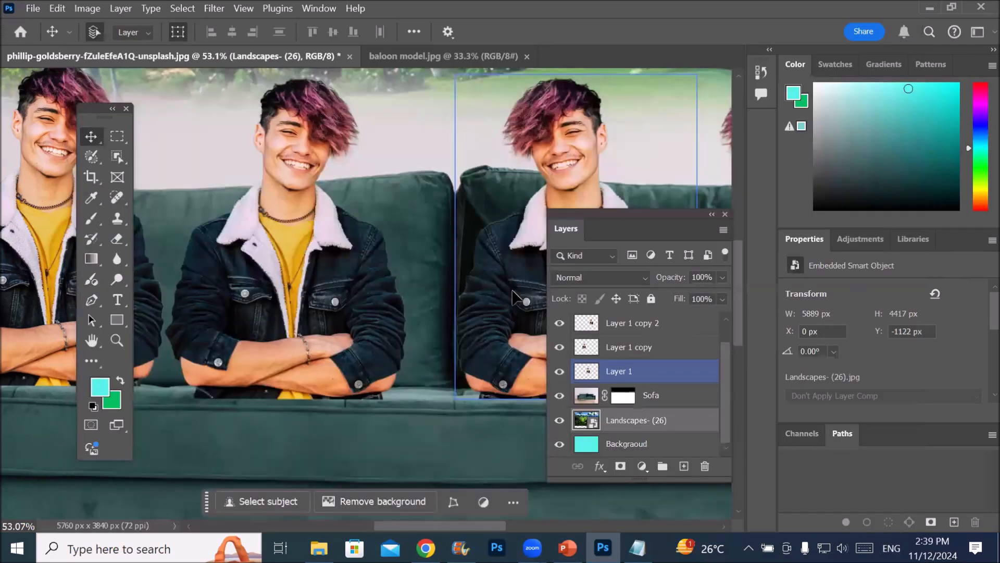
# Test scroll-wheel zooming on the picture and move the floating toolbar clear of the artwork
pyautogui.click(198, 170)
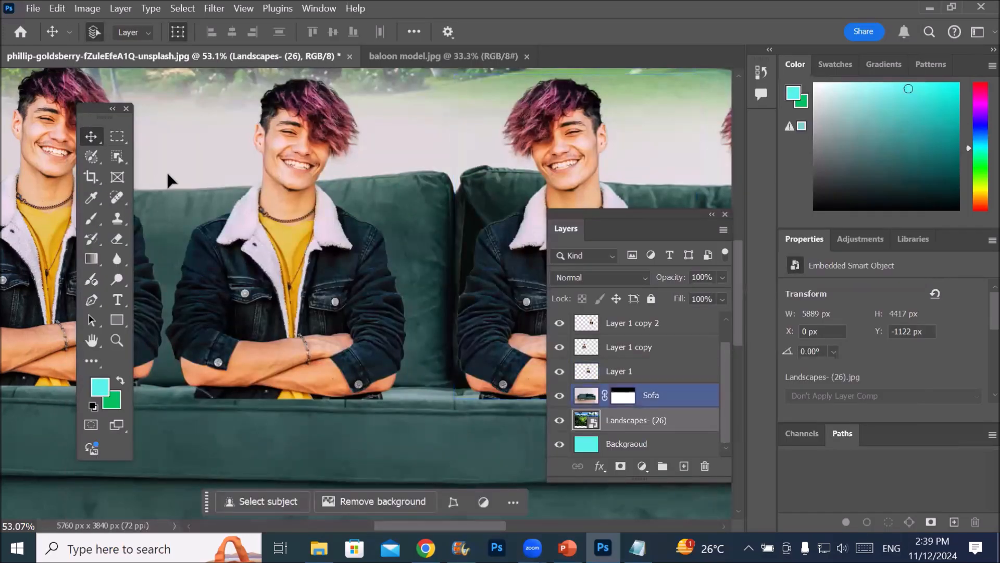
pyautogui.scroll(-3, 178, 171)
pyautogui.scroll(-3, 179, 171)
pyautogui.scroll(8, 164, 155)
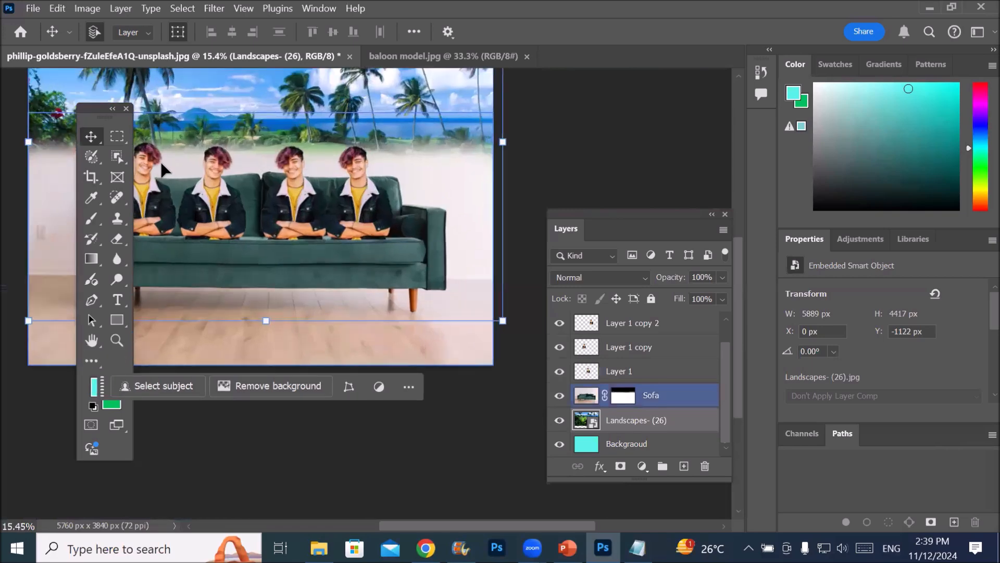
pyautogui.scroll(-8, 165, 159)
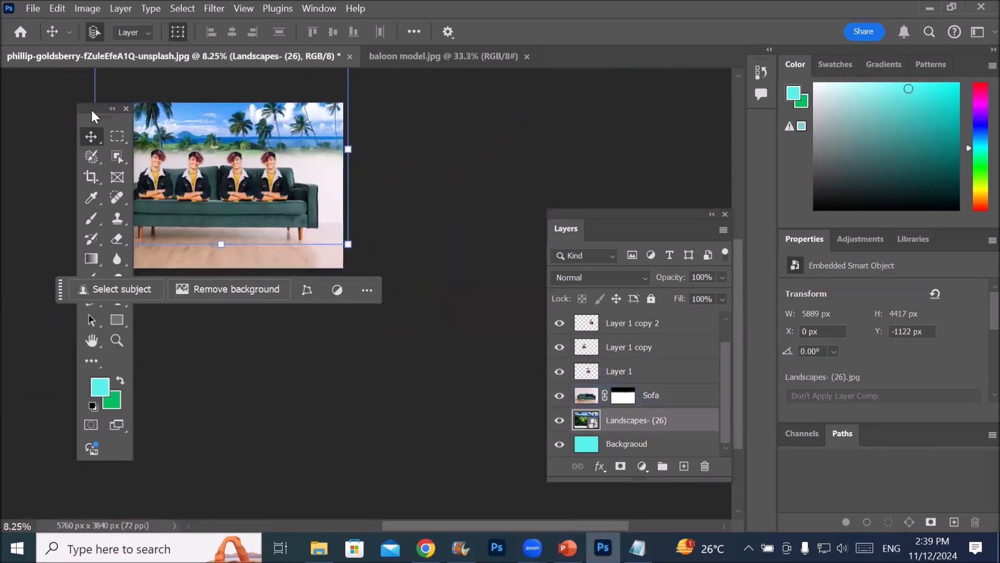
pyautogui.moveTo(92, 111); pyautogui.dragTo(22, 198)
# Examine the landscape in close-up around the red flowers and the canvas's right edge, and compare it with the whole scene
pyautogui.scroll(5, 68, 134)
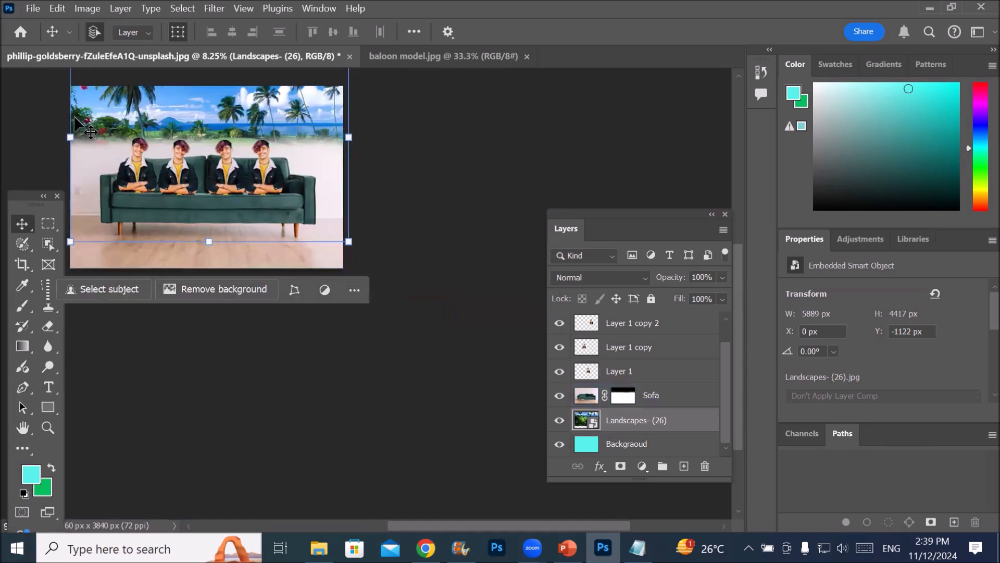
pyautogui.scroll(15, 149, 145)
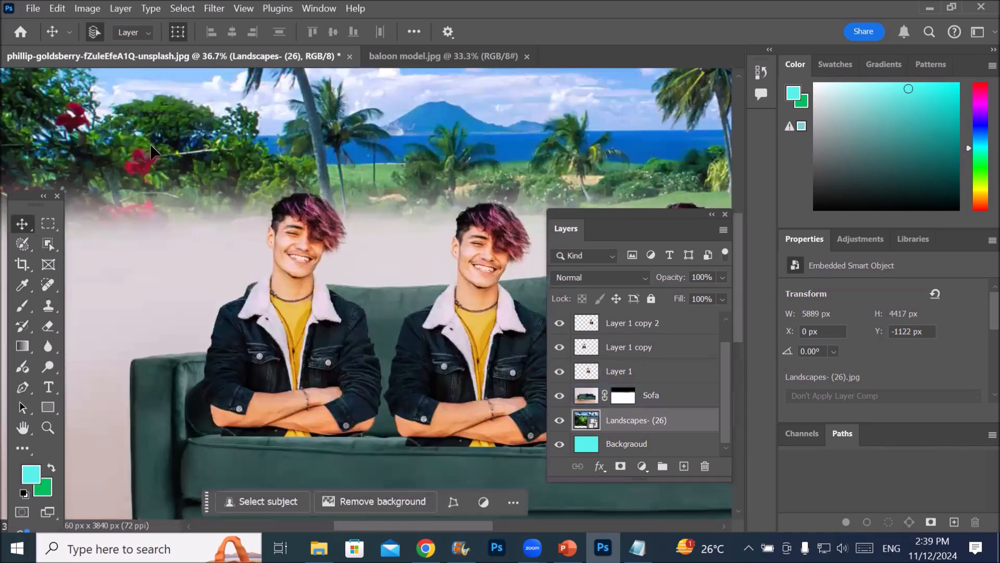
pyautogui.scroll(-14, 145, 145)
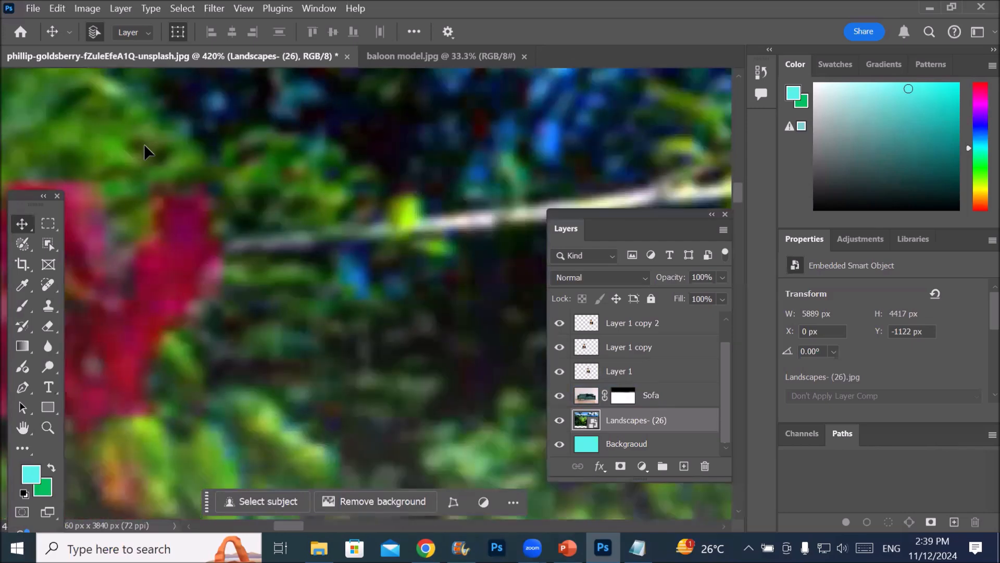
pyautogui.scroll(-4, 144, 143)
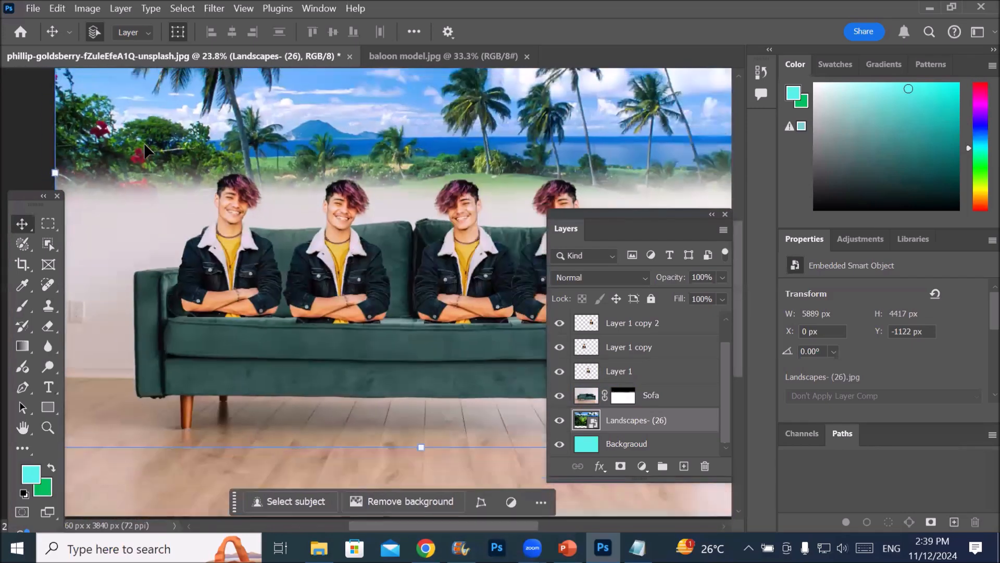
pyautogui.scroll(10, 608, 121)
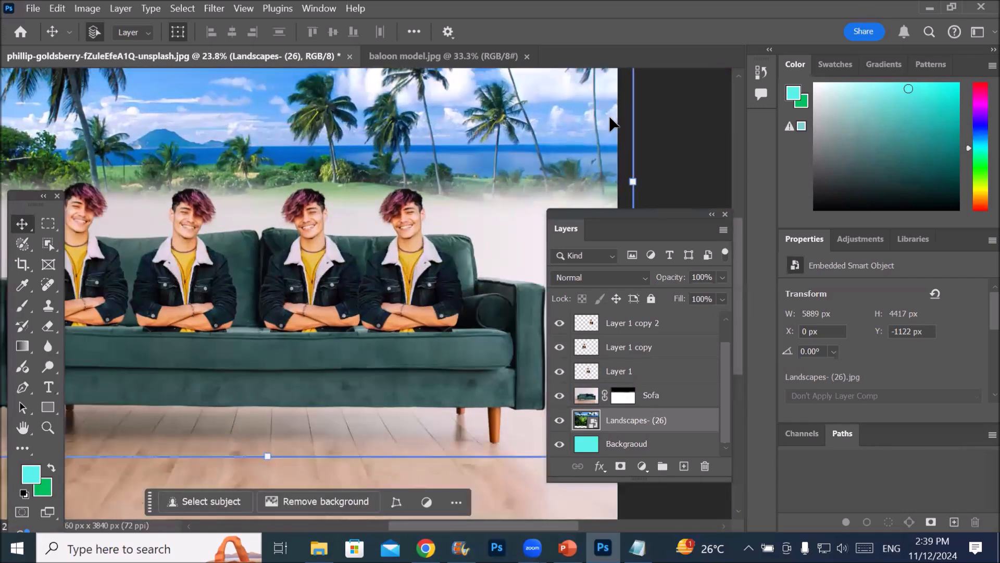
pyautogui.scroll(-12, 605, 114)
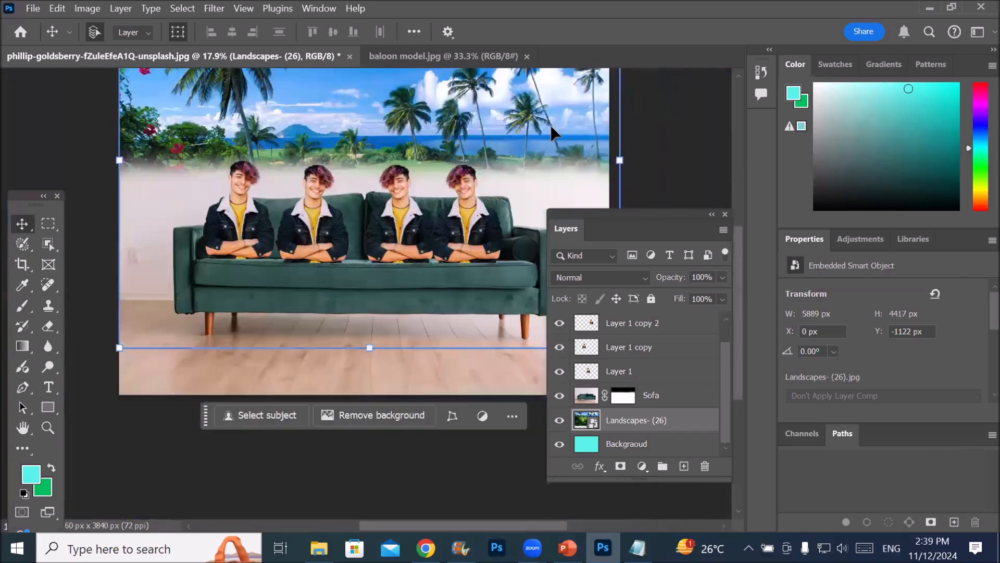
pyautogui.click(378, 179)
pyautogui.click(378, 179)
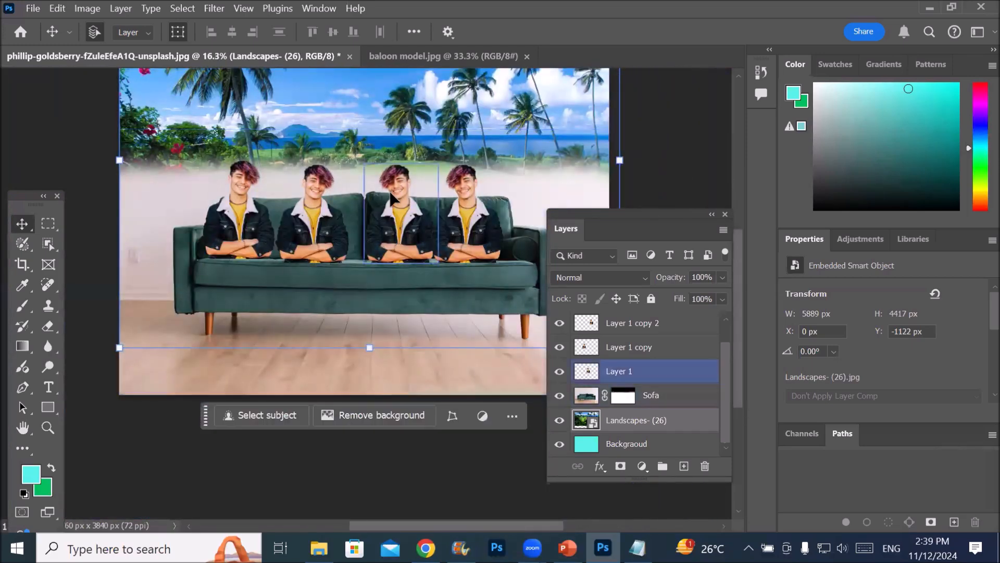
# Examine the third man's teeth at pixel level, then return to a view of the whole scene
pyautogui.scroll(5, 396, 197)
pyautogui.scroll(10, 396, 196)
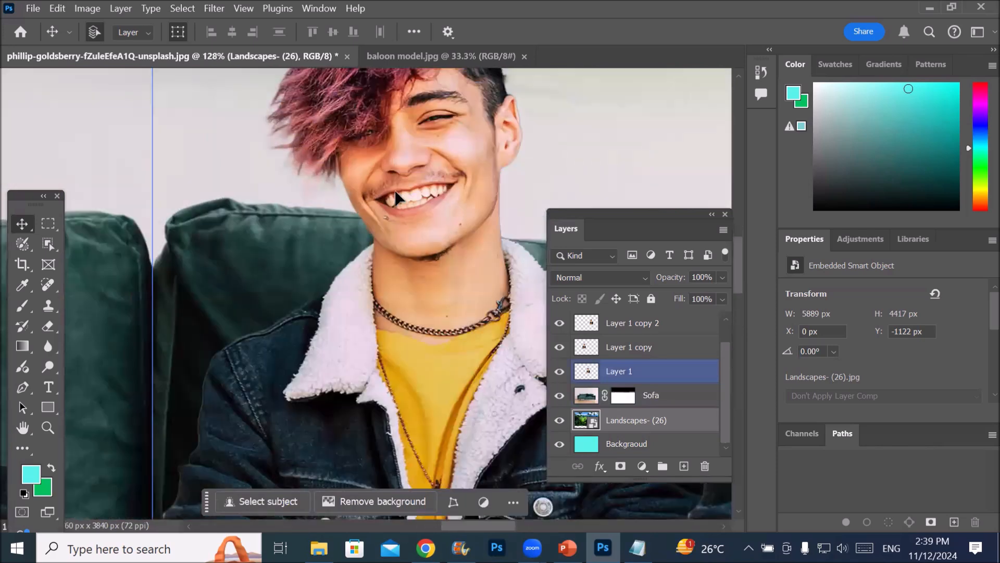
pyautogui.scroll(10, 415, 198)
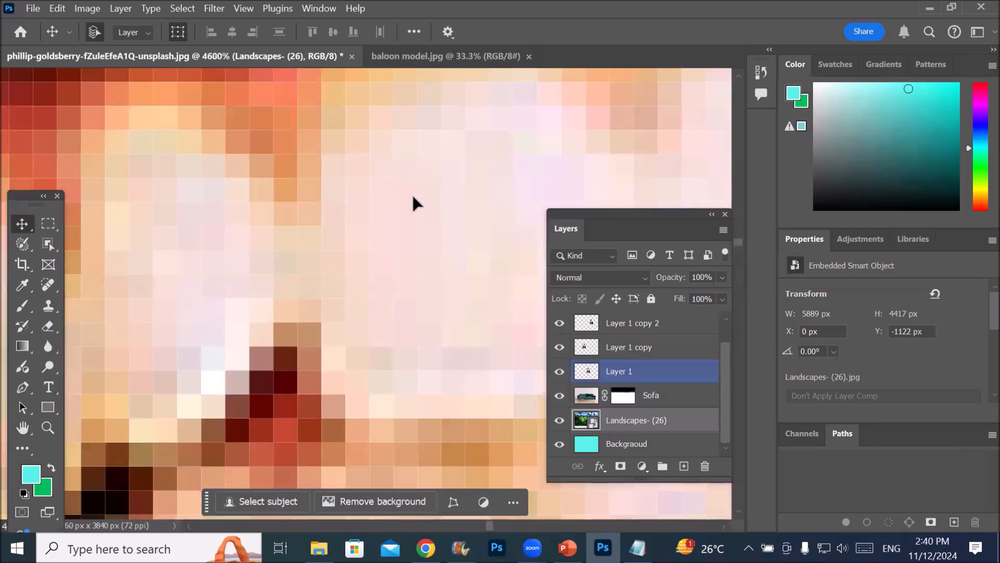
pyautogui.scroll(2, 415, 202)
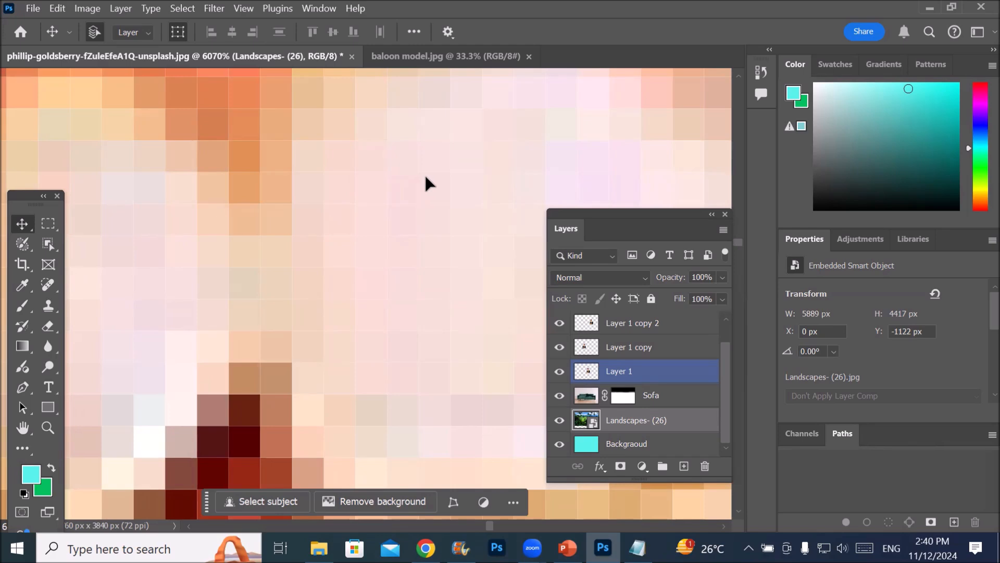
pyautogui.scroll(-10, 425, 178)
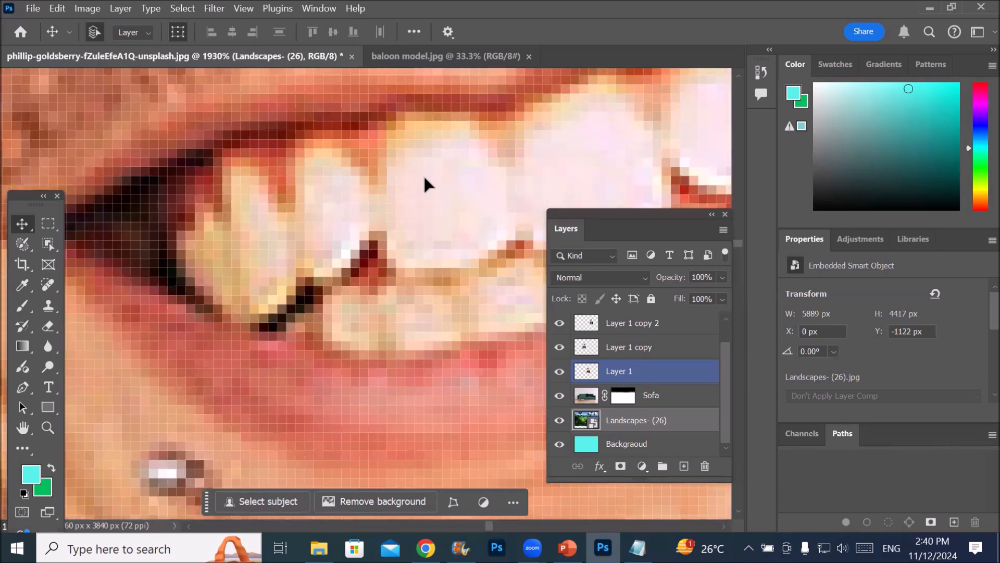
pyautogui.scroll(-10, 425, 183)
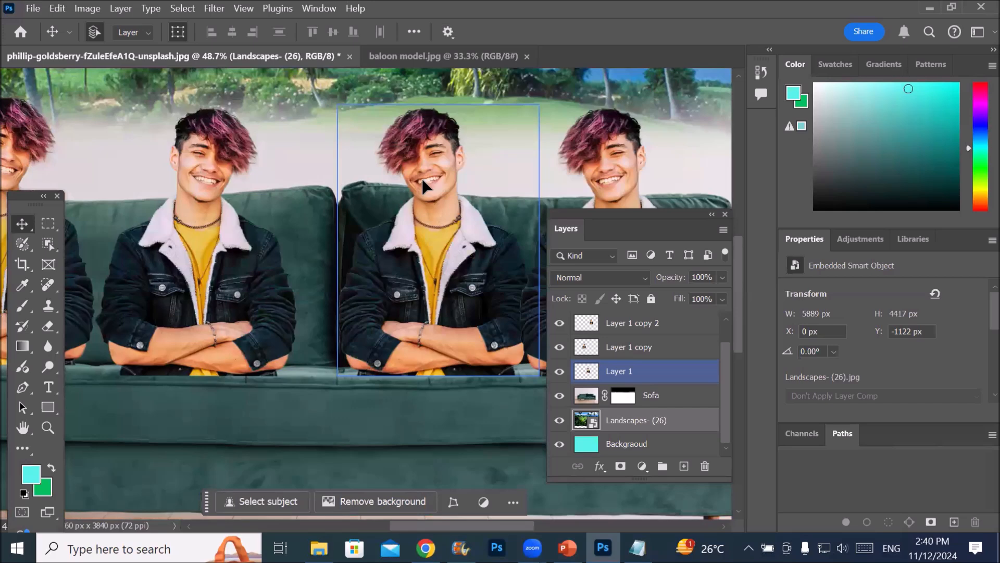
pyautogui.scroll(-3, 423, 182)
# Examine the middle two men and the landscape edge behind them, alternating close-ups with the overall picture
pyautogui.scroll(6, 423, 182)
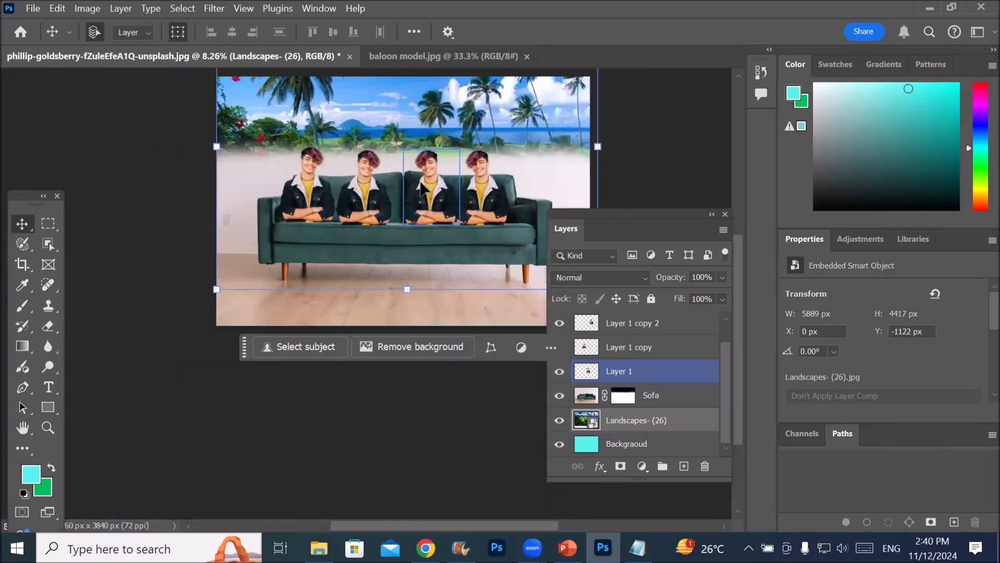
pyautogui.scroll(5, 419, 185)
pyautogui.scroll(-3, 419, 185)
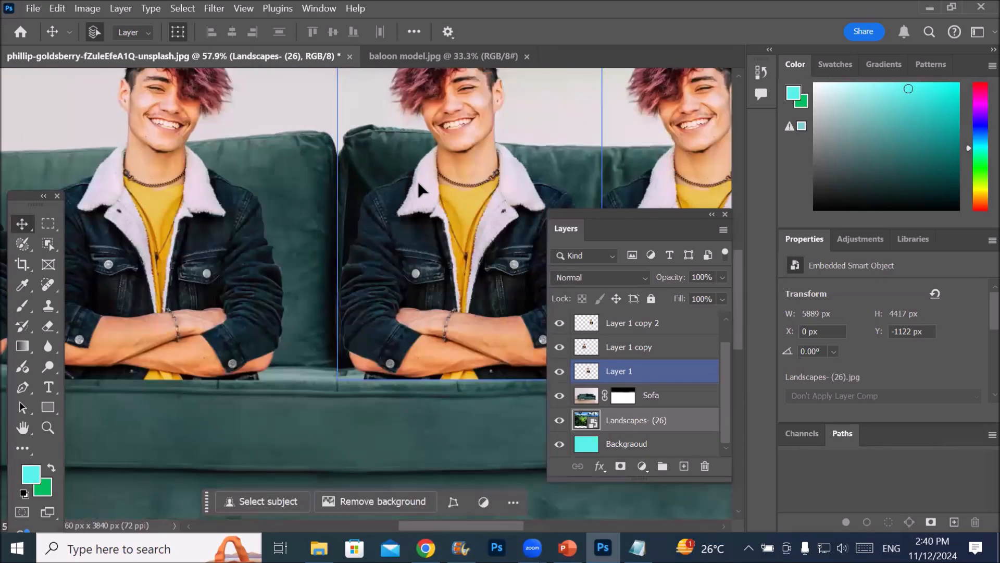
pyautogui.scroll(-3, 416, 185)
pyautogui.hotkey('alt', '[')
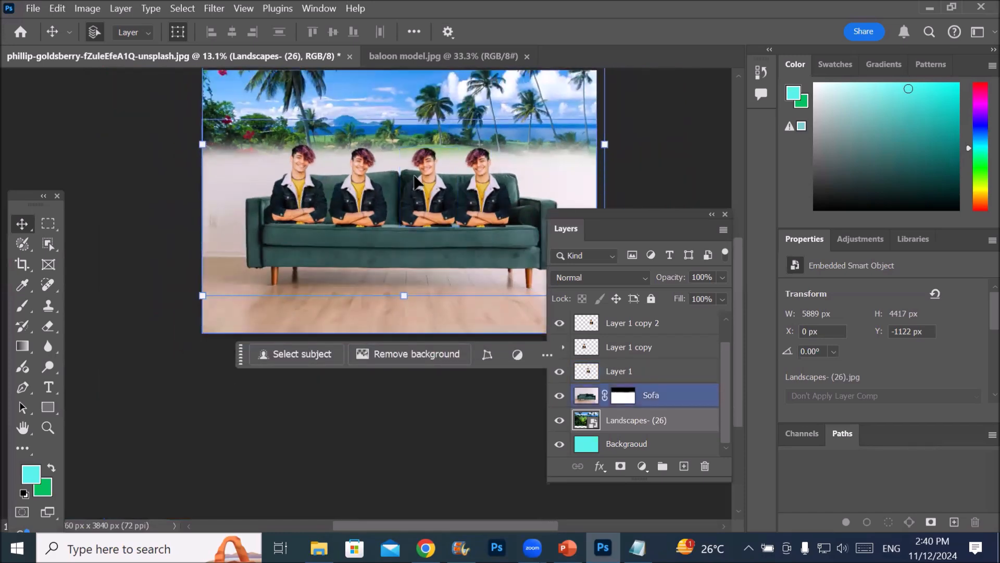
pyautogui.scroll(7, 414, 182)
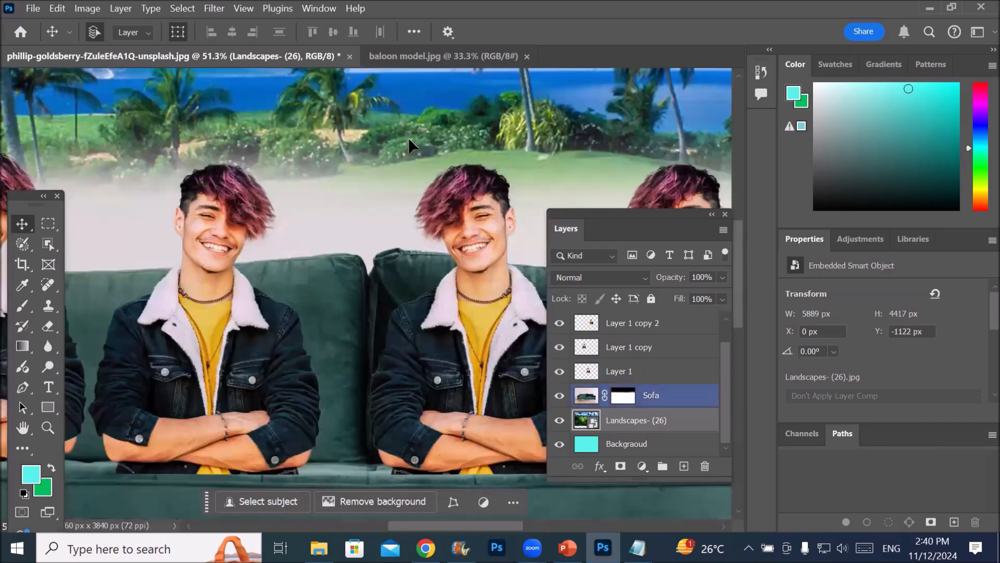
pyautogui.scroll(1, 406, 147)
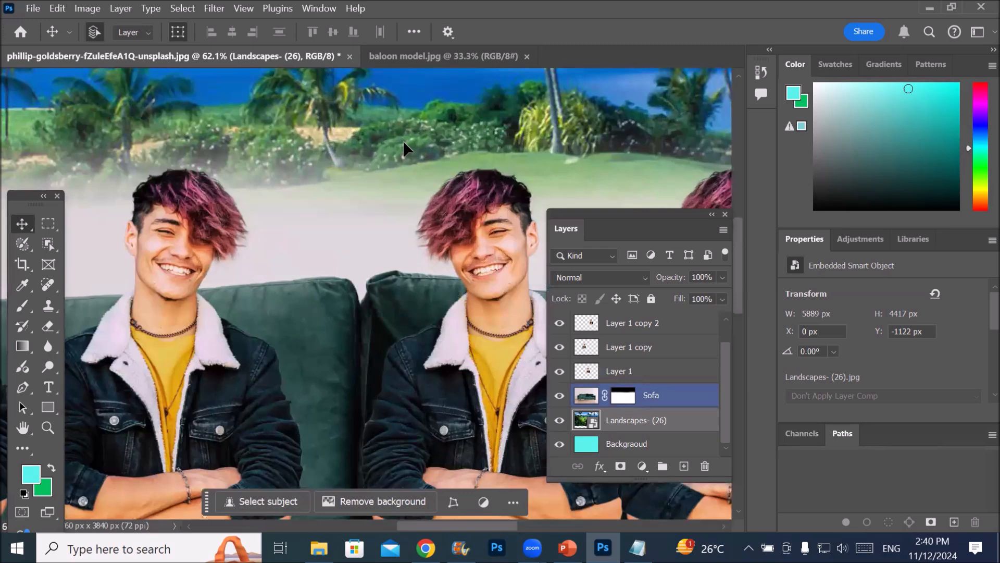
pyautogui.scroll(-5, 404, 142)
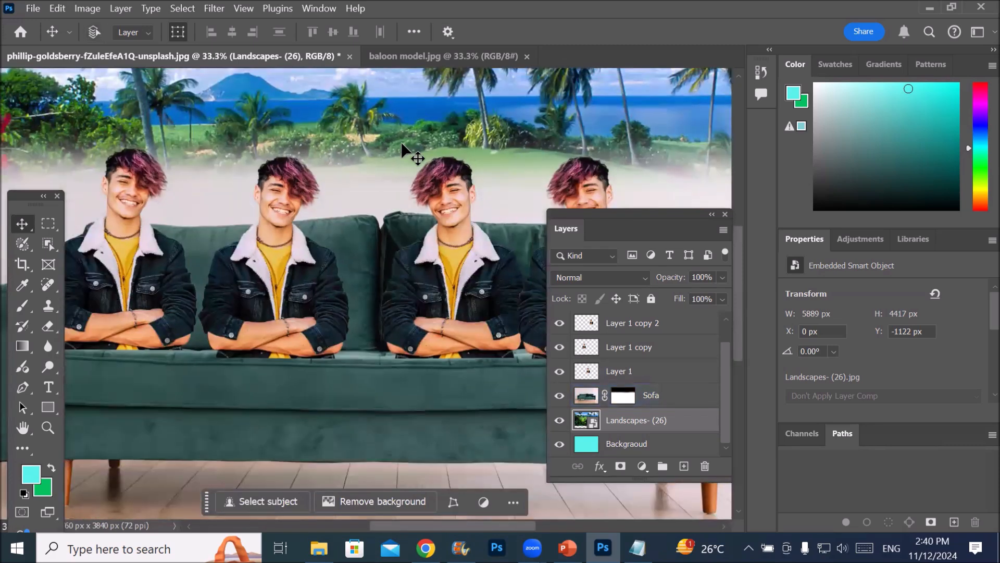
pyautogui.scroll(2, 403, 147)
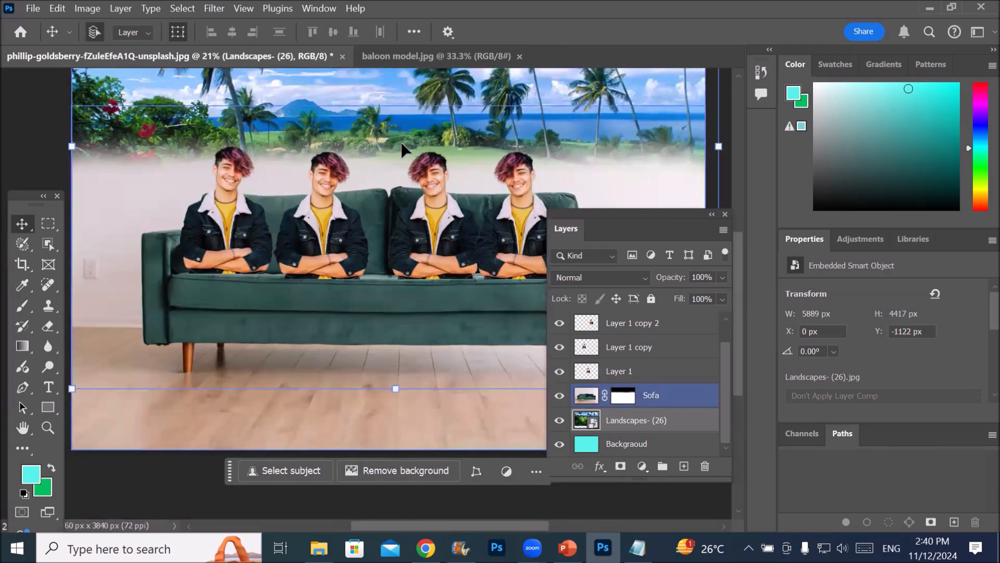
# Examine the picture vertically at constant magnification, between the wooden floor and the empty area above the canvas
pyautogui.scroll(-5, 402, 144)
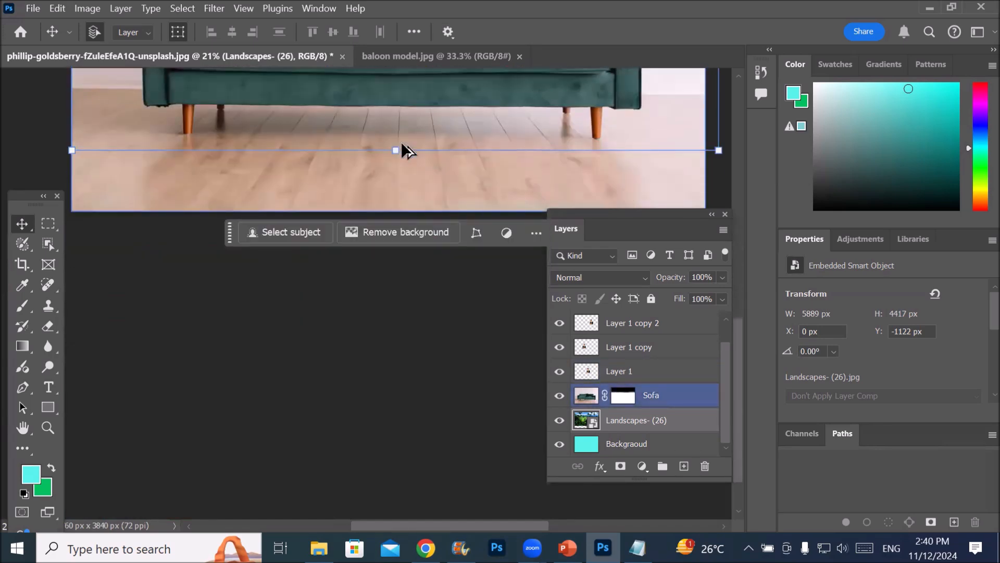
pyautogui.scroll(4, 402, 144)
pyautogui.click(406, 144)
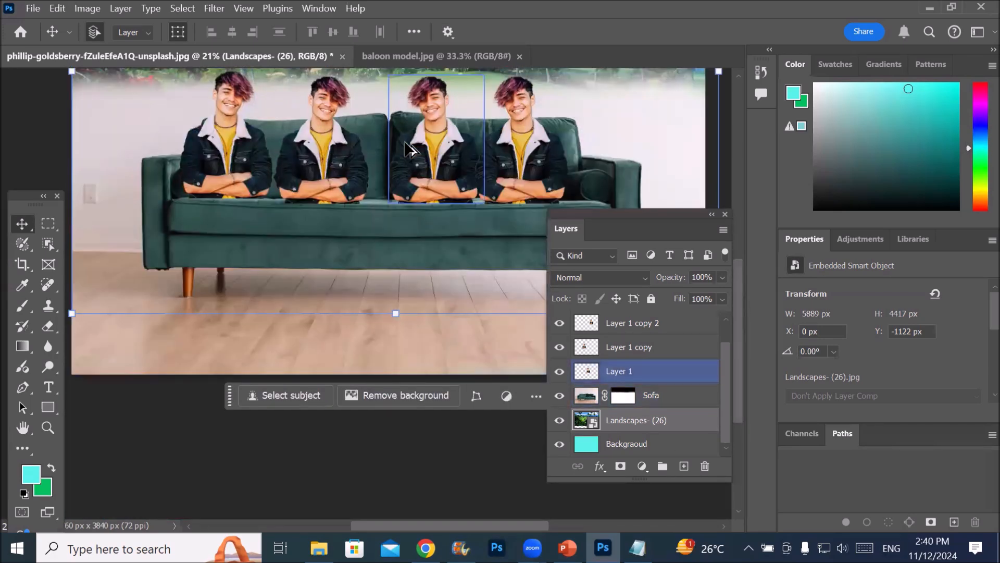
pyautogui.scroll(4, 406, 142)
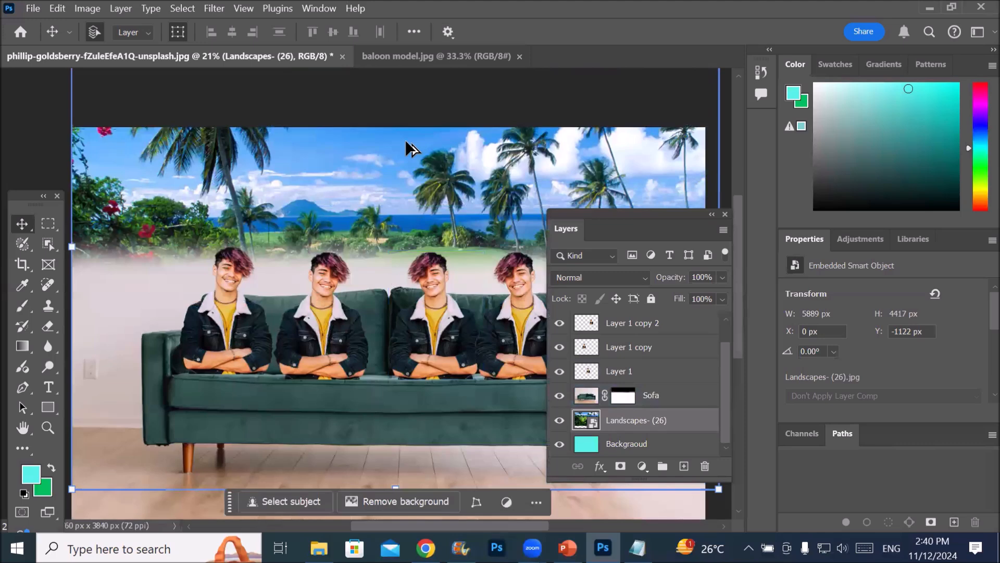
pyautogui.scroll(4, 407, 140)
pyautogui.scroll(-3, 408, 143)
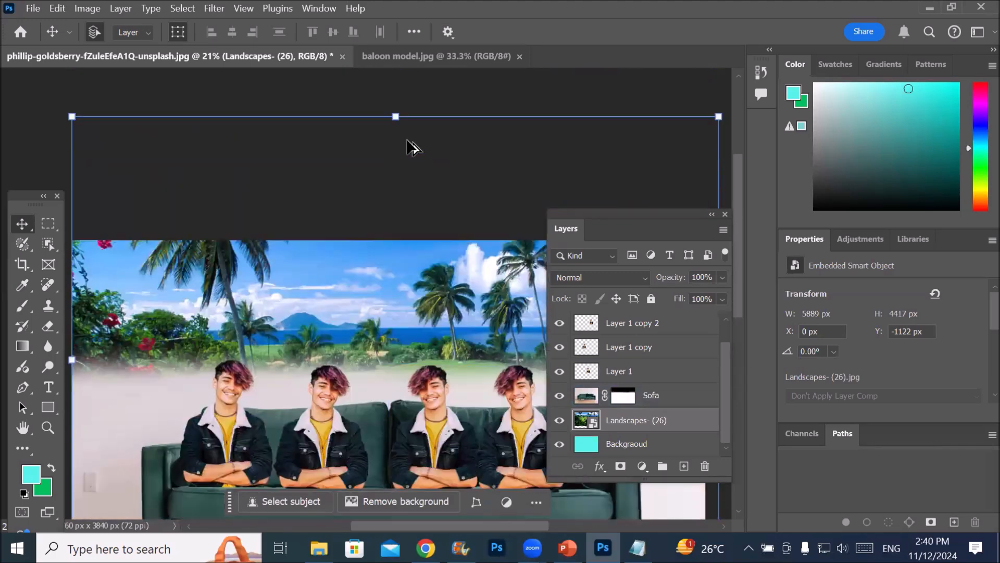
pyautogui.scroll(-8, 407, 141)
pyautogui.scroll(2, 408, 141)
pyautogui.scroll(6, 407, 140)
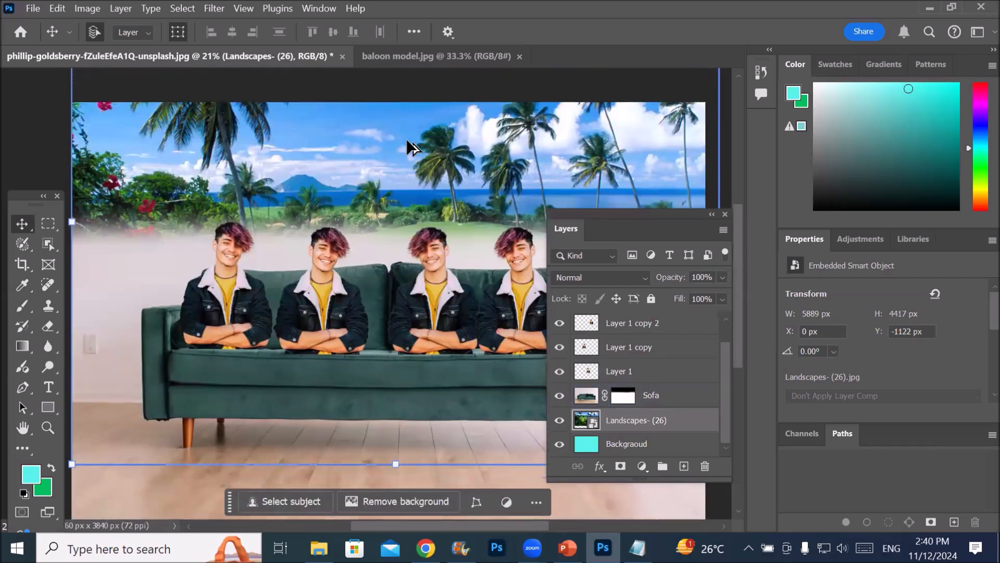
pyautogui.scroll(-1, 405, 138)
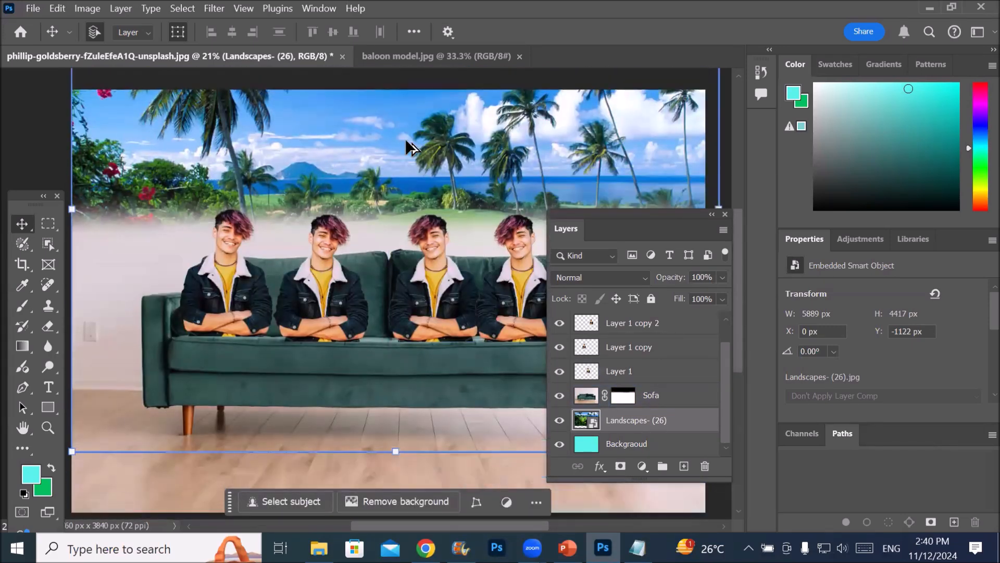
pyautogui.scroll(2, 406, 138)
pyautogui.scroll(-2, 404, 139)
pyautogui.scroll(2, 403, 136)
pyautogui.scroll(-2, 403, 137)
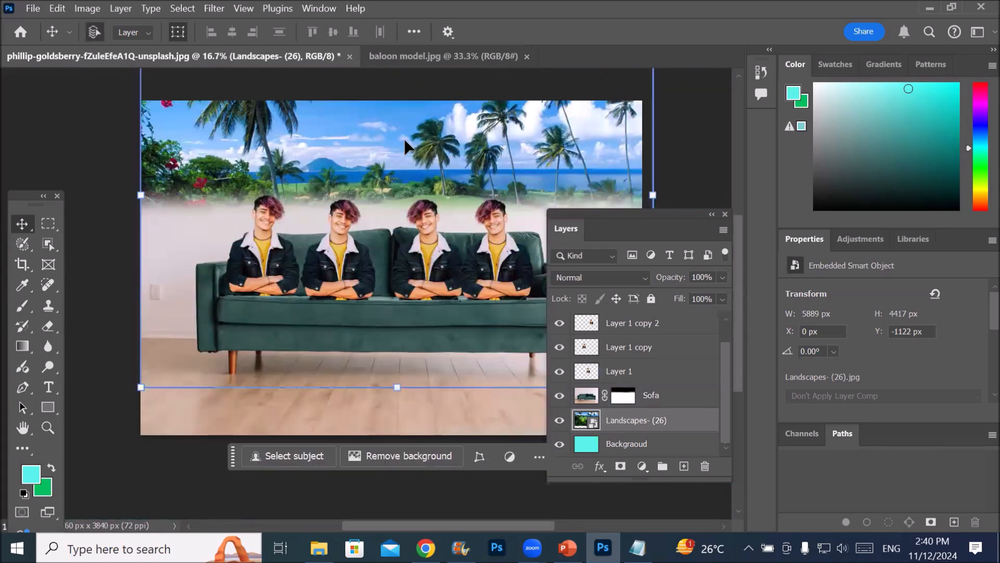
# Examine the picture horizontally at constant magnification, from the canvas's right edge to its left edge and back
pyautogui.hscroll(8, 405, 141)
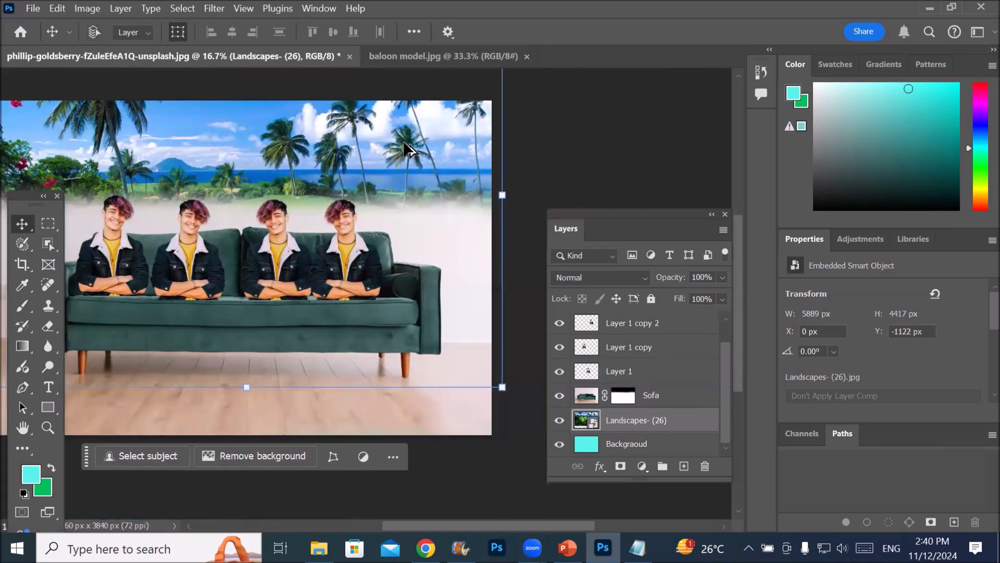
pyautogui.hscroll(-8, 404, 142)
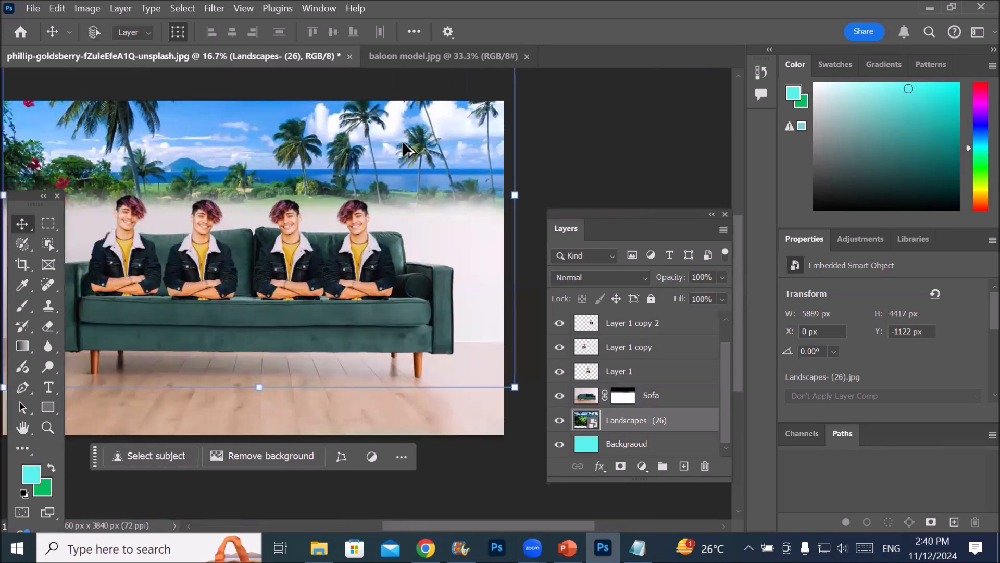
pyautogui.hscroll(-13, 404, 146)
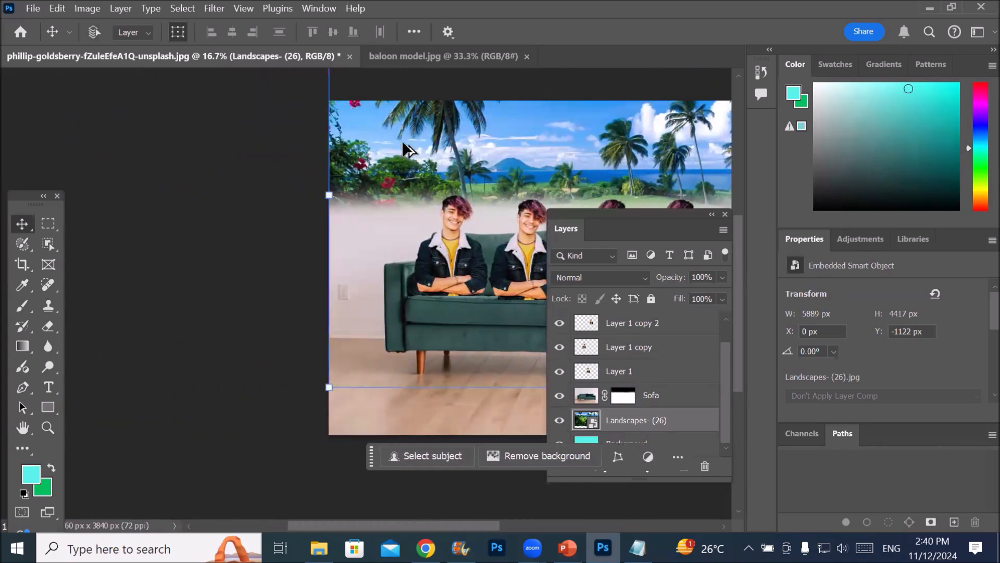
pyautogui.hscroll(-6, 404, 141)
pyautogui.hscroll(8, 403, 142)
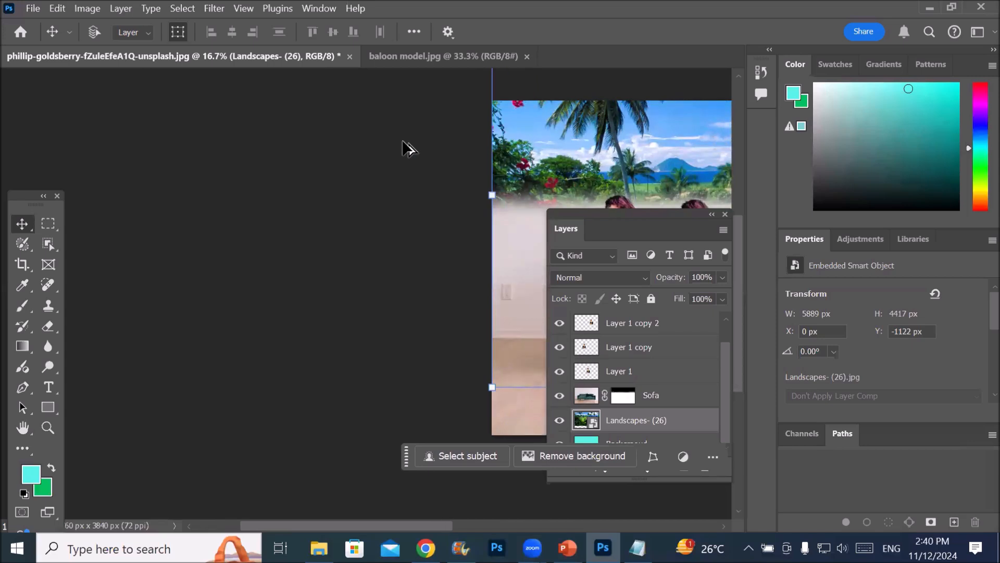
pyautogui.hscroll(13, 402, 140)
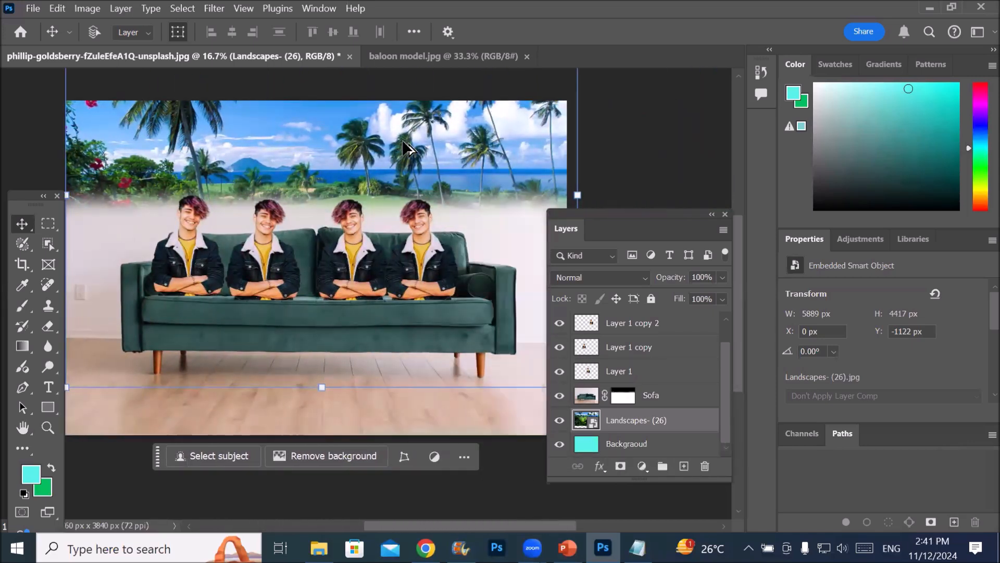
pyautogui.hscroll(-2, 405, 148)
pyautogui.hscroll(2, 402, 141)
pyautogui.hscroll(-1, 402, 140)
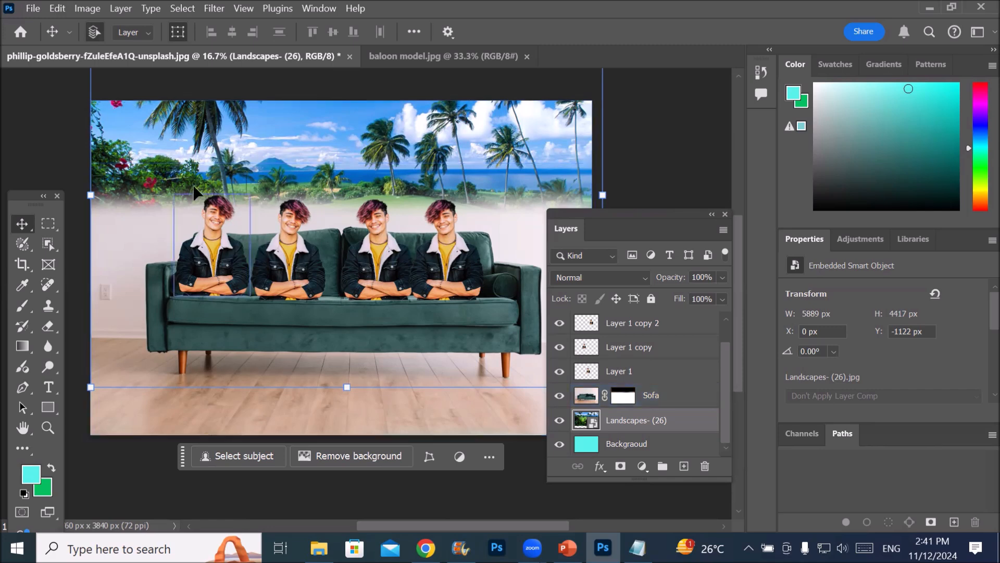
# Examine the palm trees and the two leftmost men up close, and compare them with the whole scene
pyautogui.scroll(2, 182, 150)
pyautogui.scroll(6, 240, 183)
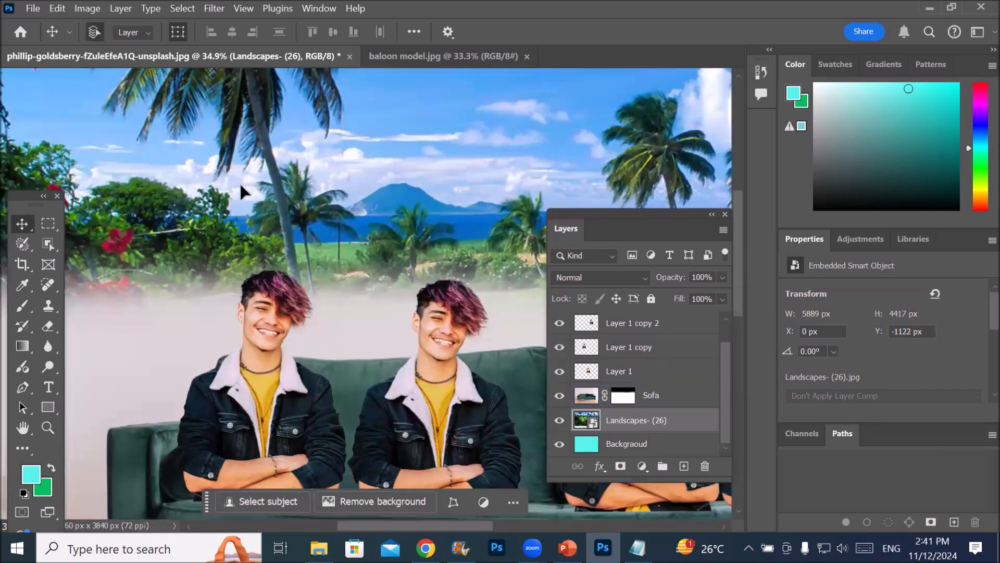
pyautogui.scroll(-7, 249, 207)
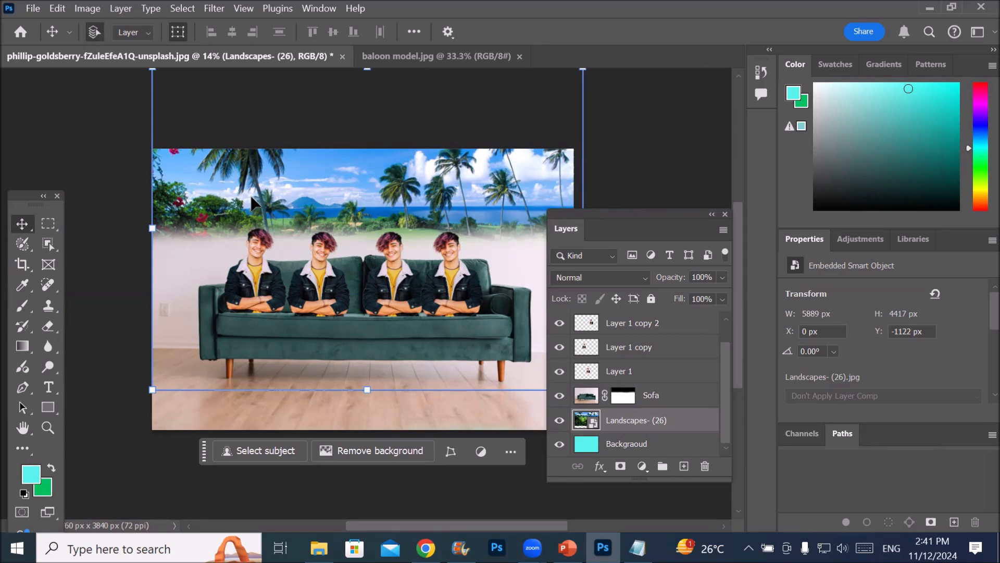
pyautogui.scroll(-3, 251, 195)
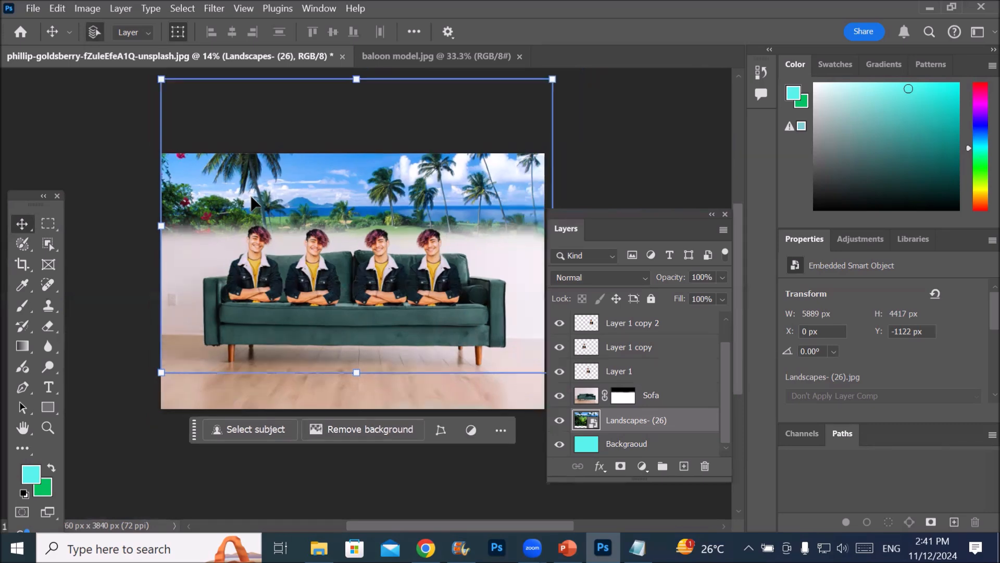
pyautogui.scroll(4, 255, 196)
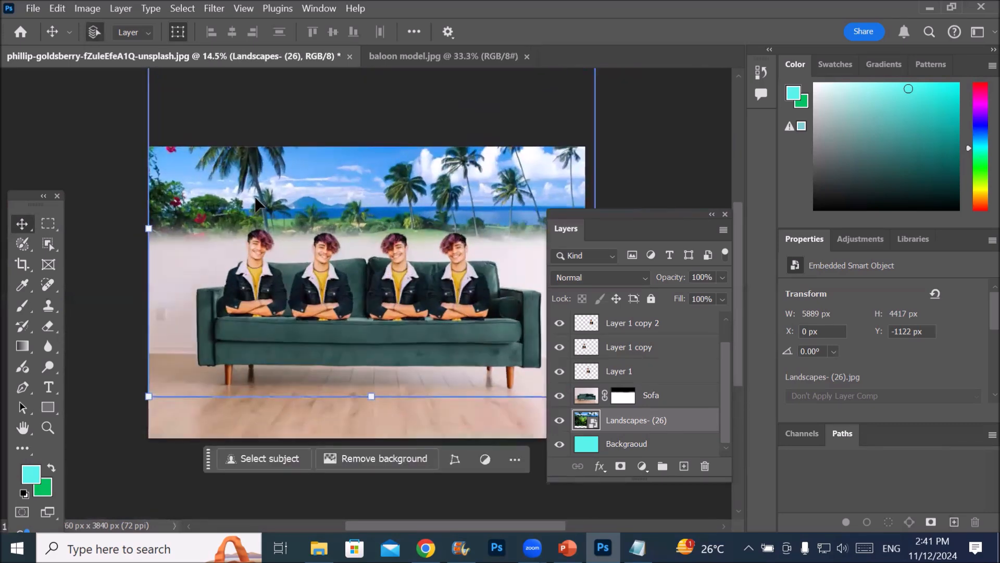
pyautogui.scroll(-3, 255, 195)
pyautogui.scroll(2, 256, 195)
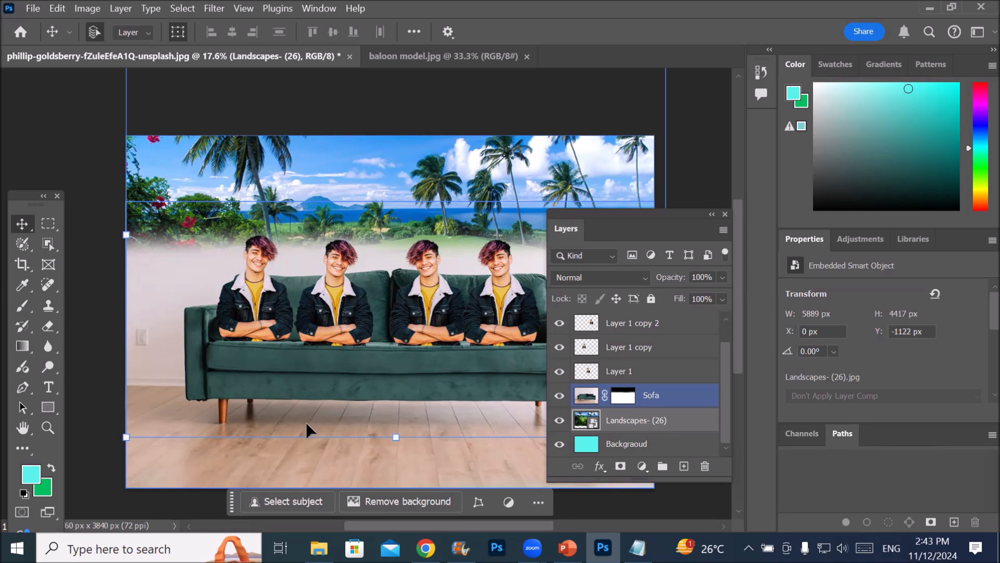
# Select the Backgraoud layer, then Layer 1 copy, and finally make Layer 1 copy 3 active
pyautogui.click(611, 446)
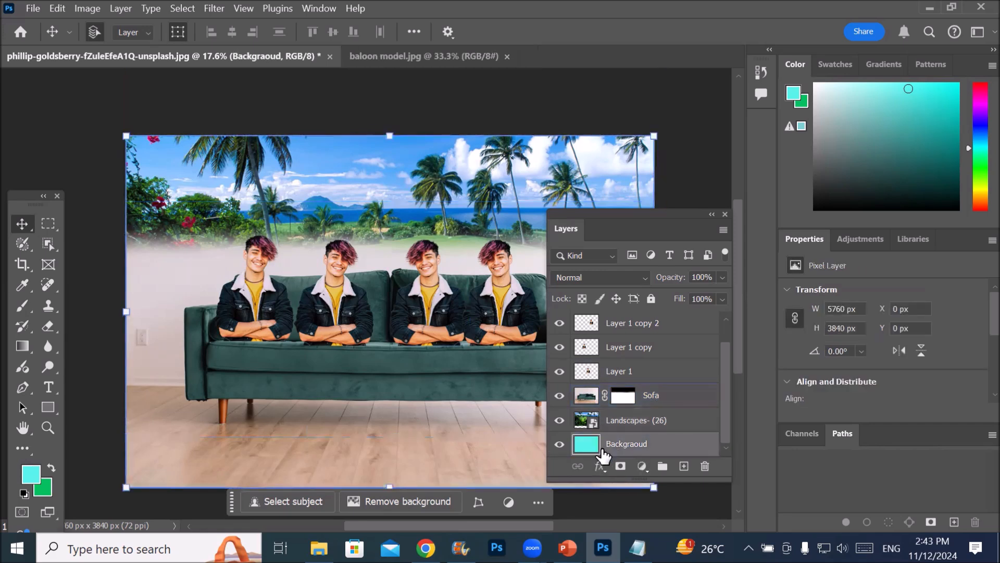
pyautogui.scroll(1, 645, 386)
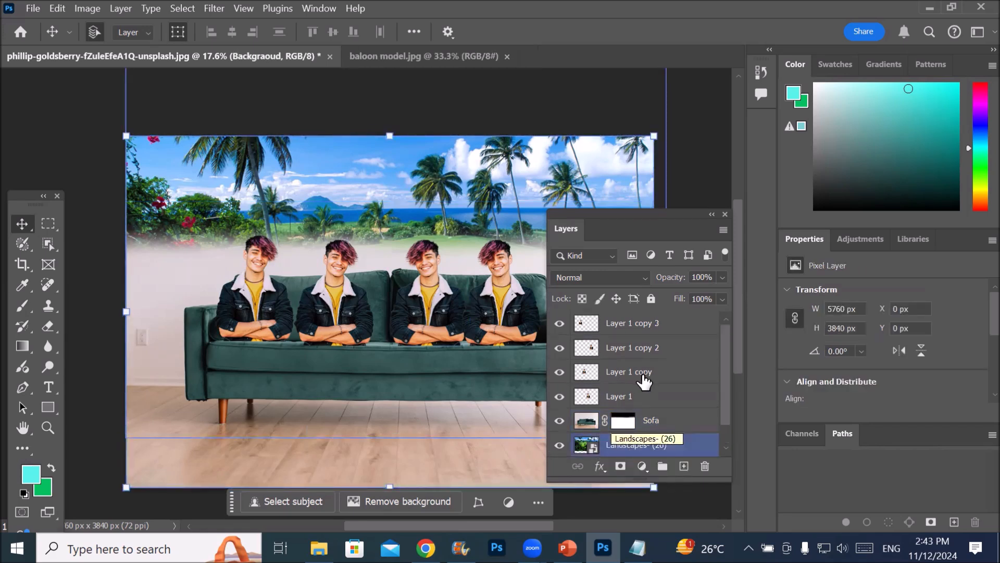
pyautogui.click(643, 372)
pyautogui.click(640, 323)
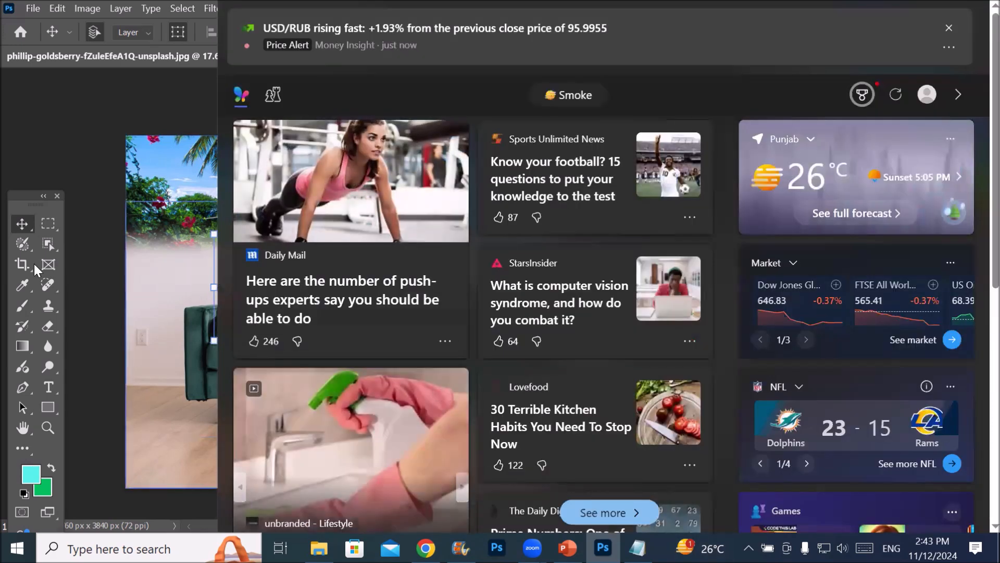
# Enlarge the view of the two leftmost men and move the floating toolbar onto the picture beside the first man
pyautogui.scroll(3, 218, 274)
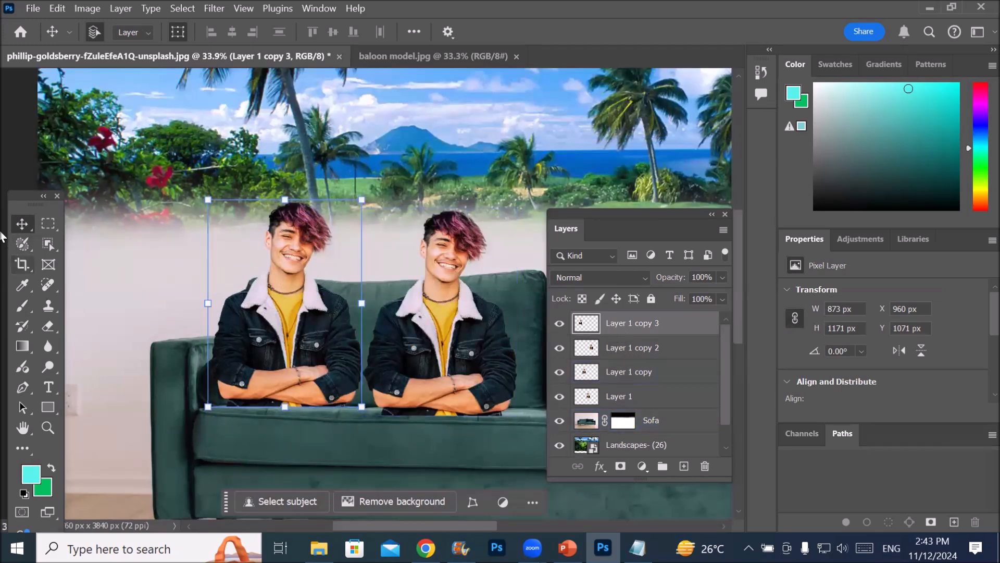
pyautogui.moveTo(18, 197); pyautogui.dragTo(171, 111)
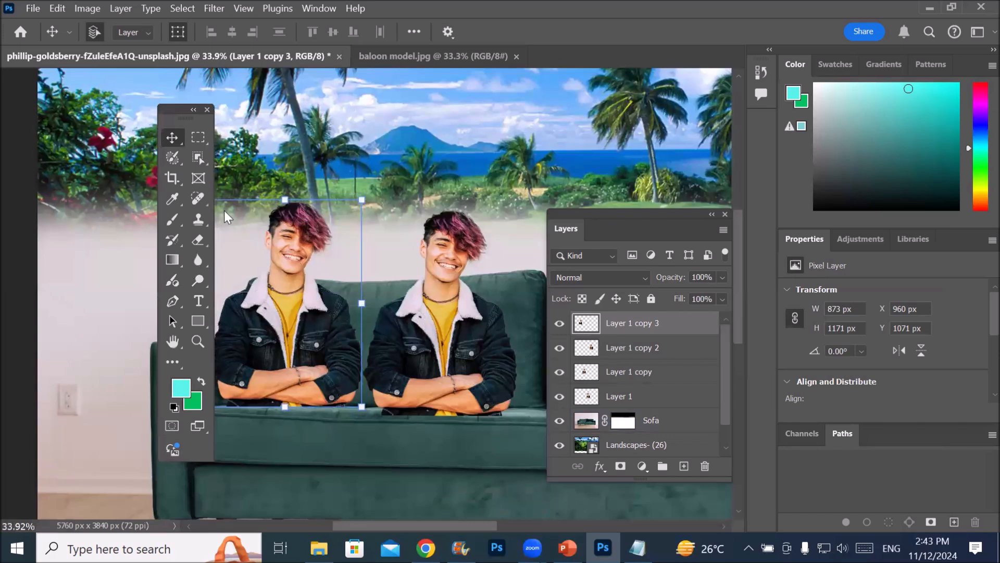
# Reset the foreground and background colors to default black and white, and try a background-color fill on Layer 1 copy 3
pyautogui.click(173, 407)
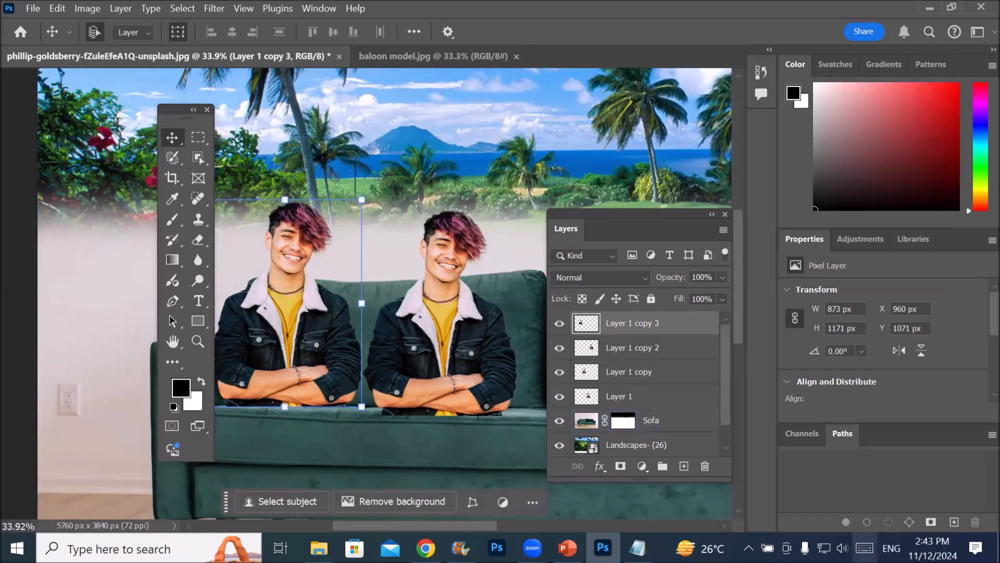
pyautogui.hotkey('ctrl', 'BackSpace')
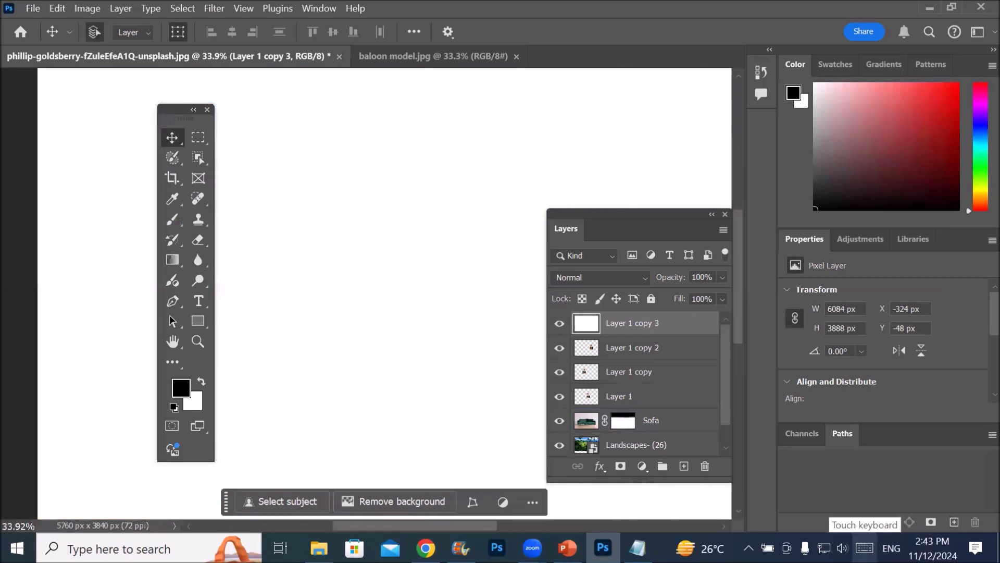
pyautogui.hotkey('ctrl', 'z')
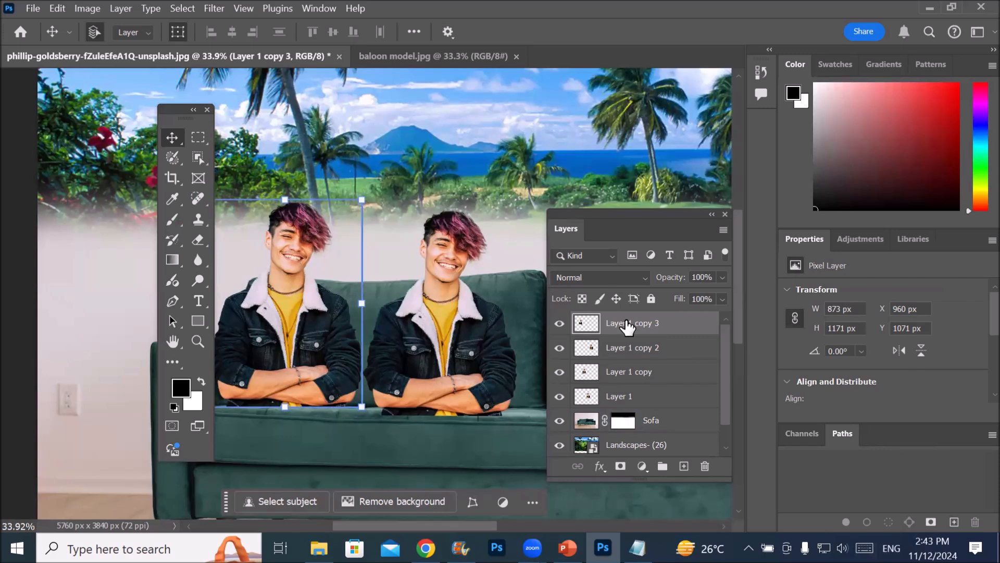
# Try filling Layer 1 copy 3 alternately with the white background color and the black foreground color
pyautogui.scroll(-5, 375, 261)
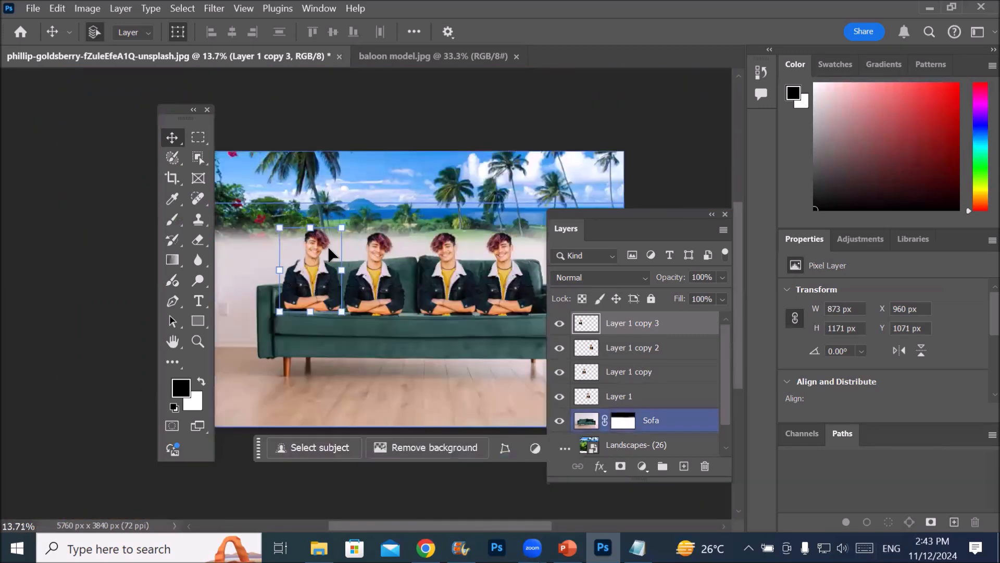
pyautogui.scroll(-1, 329, 256)
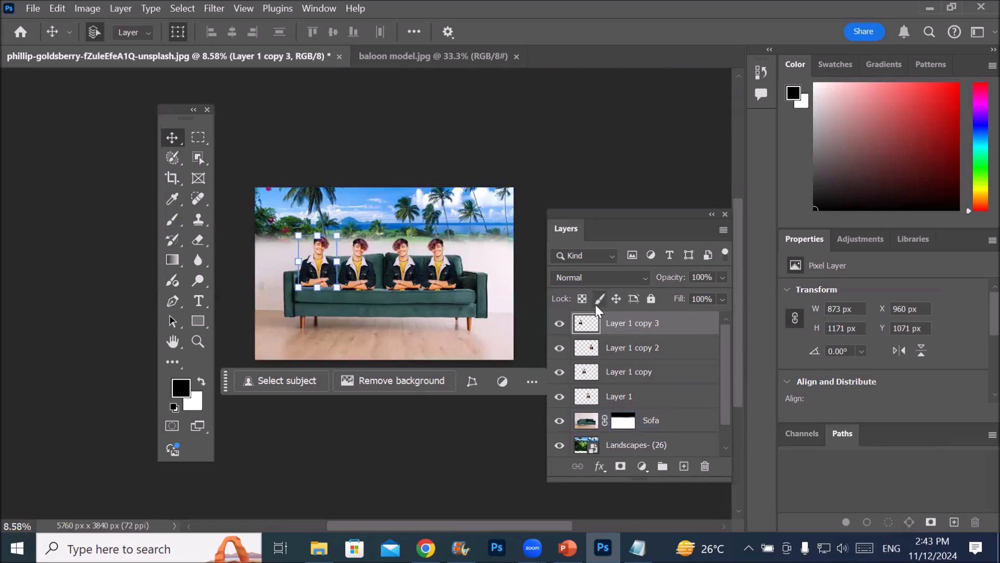
pyautogui.hotkey('ctrl', 'BackSpace')
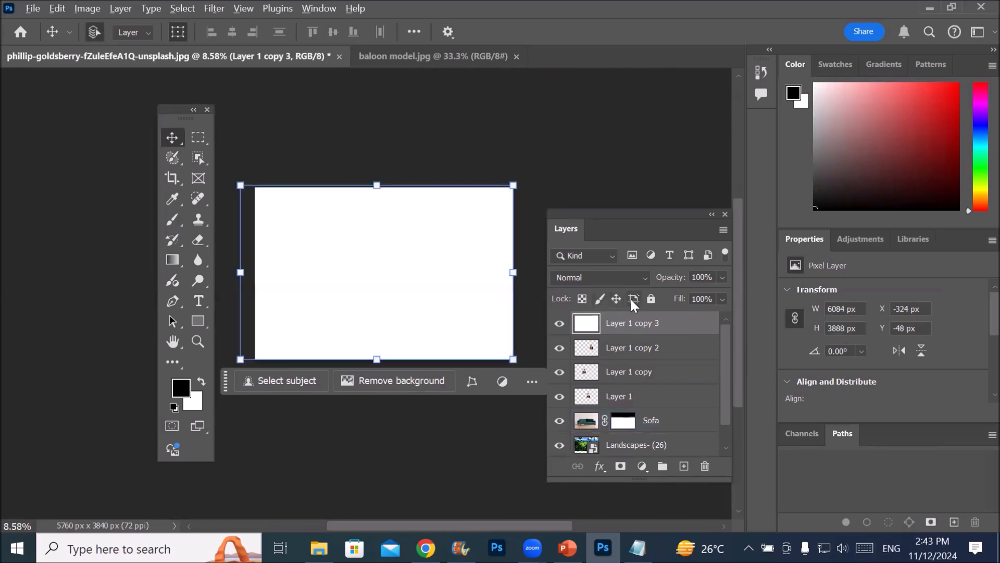
pyautogui.hotkey('alt', 'BackSpace')
pyautogui.hotkey('ctrl', 'BackSpace')
pyautogui.hotkey('alt', 'BackSpace')
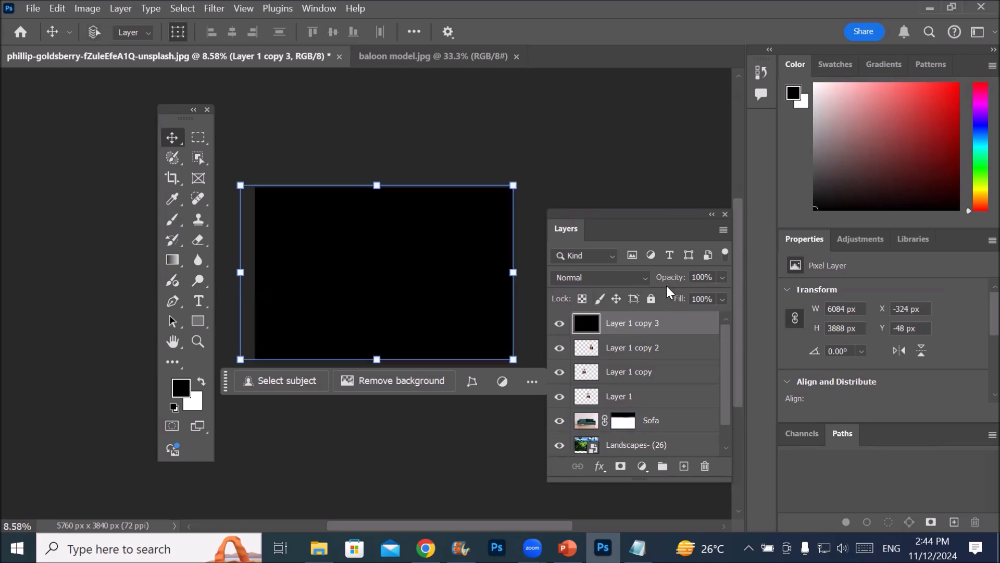
pyautogui.hotkey('ctrl', 'BackSpace')
pyautogui.hotkey('alt', 'BackSpace')
pyautogui.hotkey('ctrl', 'BackSpace')
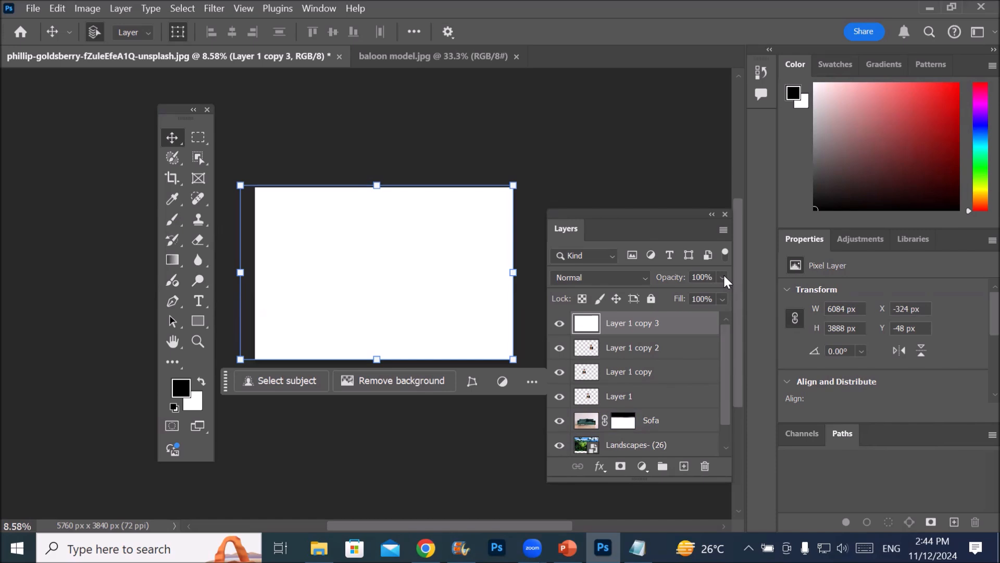
# Try inverting the filled Layer 1 copy 3, and undo the inversions and fills back to the man's cutout
pyautogui.hotkey('ctrl', 'i')
pyautogui.hotkey('ctrl', 'i')
pyautogui.hotkey('ctrl', 'i')
pyautogui.hotkey('ctrl', 'z')
pyautogui.hotkey('ctrl', 'z')
pyautogui.hotkey('ctrl', 'z')
pyautogui.hotkey('ctrl', 'z')
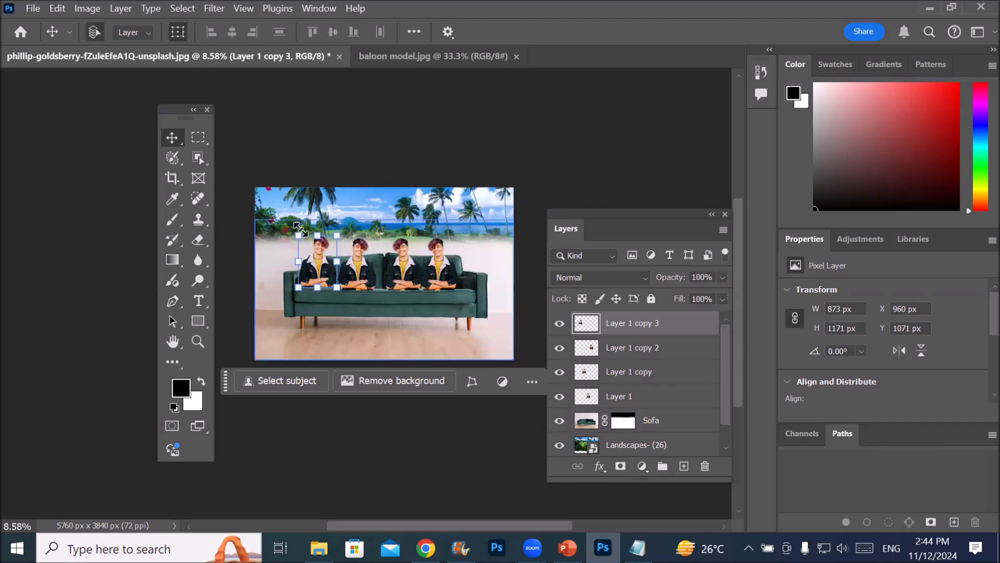
# Select the leftmost man as the subject and fill the selection with black, white, and finally black again
pyautogui.scroll(6, 307, 249)
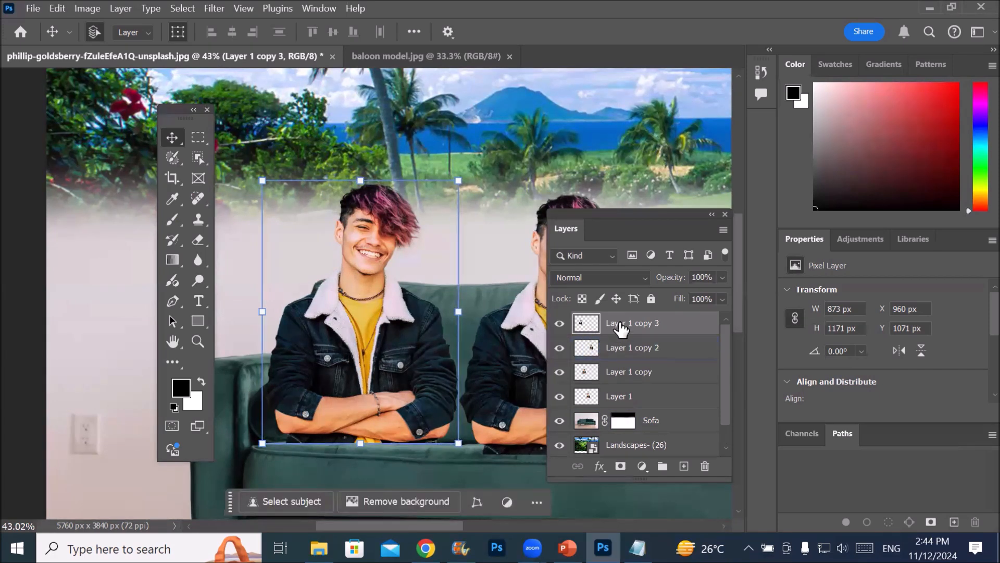
pyautogui.click(300, 502)
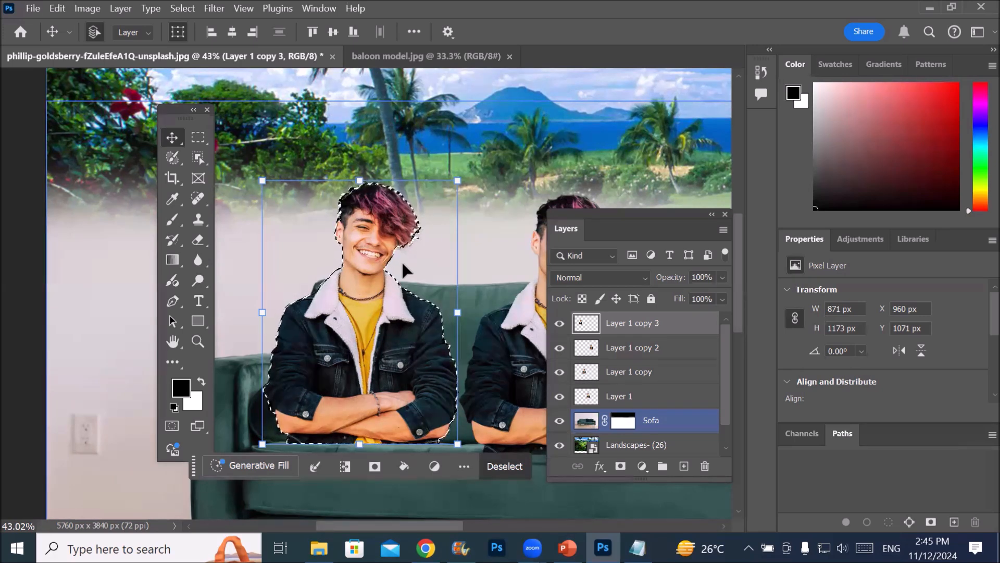
pyautogui.hotkey('alt', 'BackSpace')
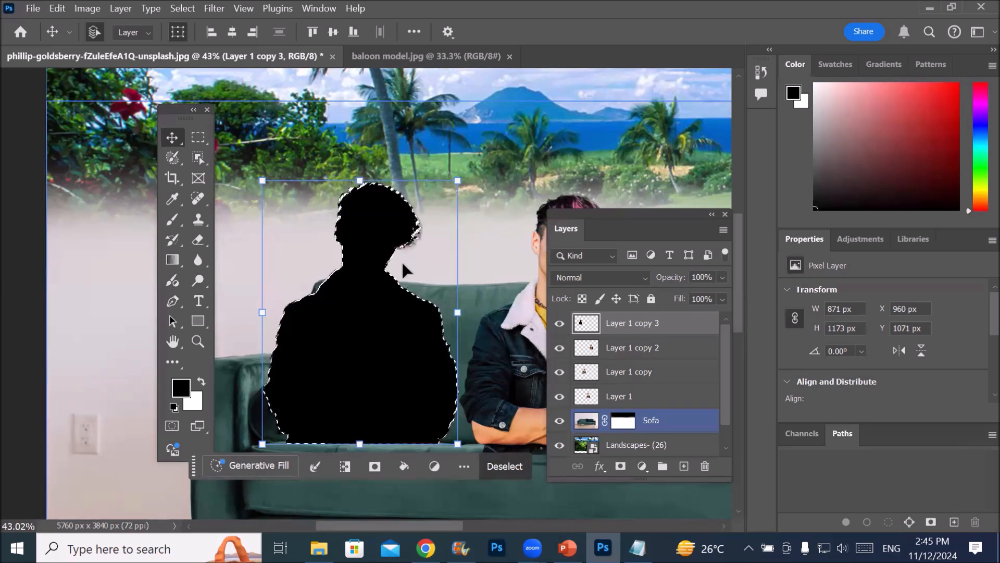
pyautogui.hotkey('ctrl', 'BackSpace')
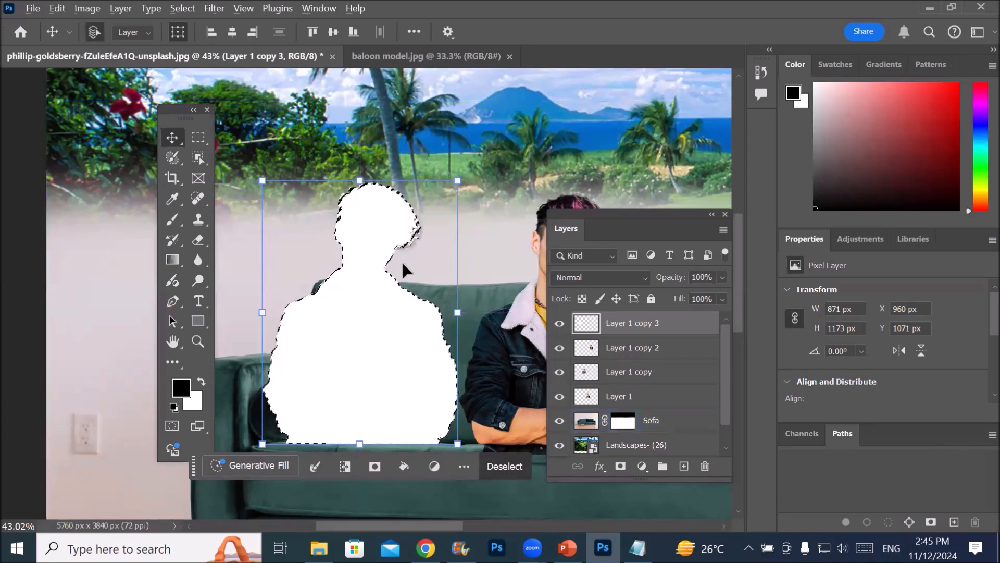
pyautogui.hotkey('alt', 'BackSpace')
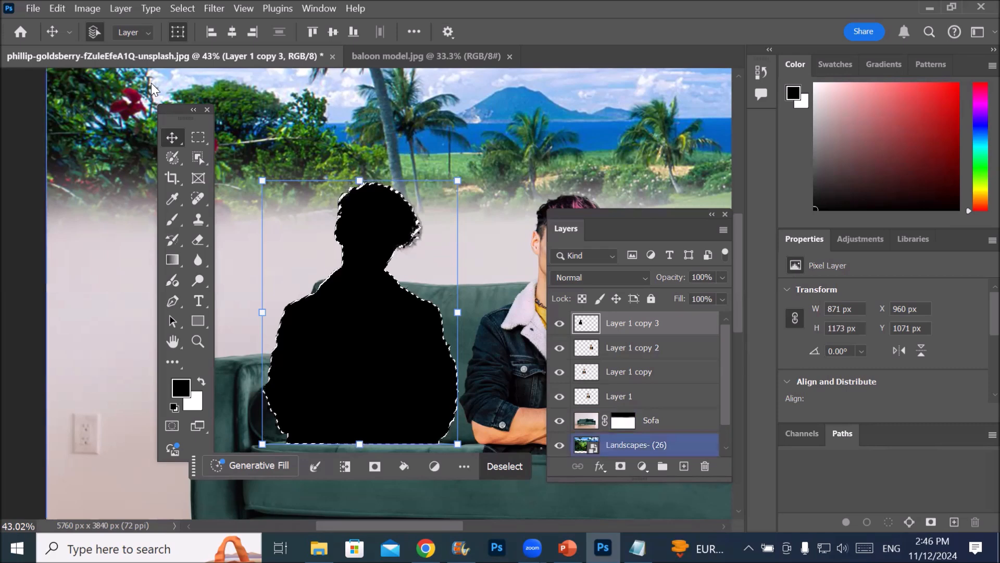
# Open the Fill settings for the silhouette selection and choose the custom red color f10a0a as its contents
pyautogui.click(57, 9)
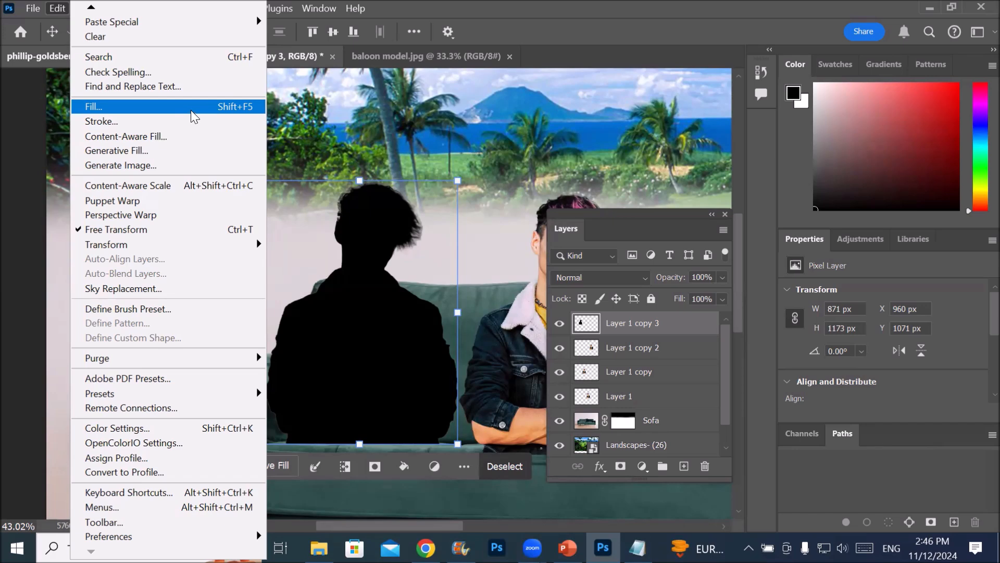
pyautogui.click(192, 108)
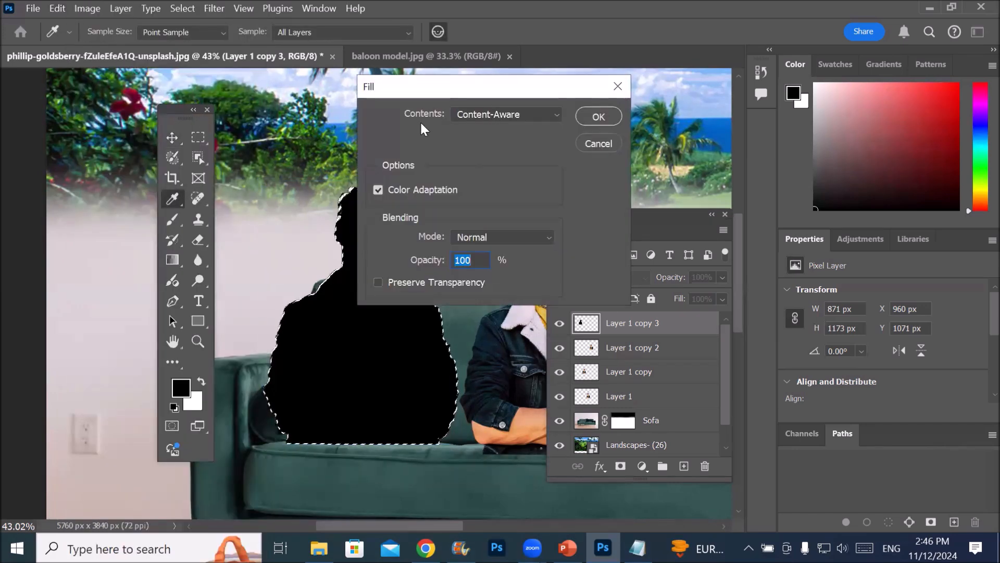
pyautogui.click(556, 115)
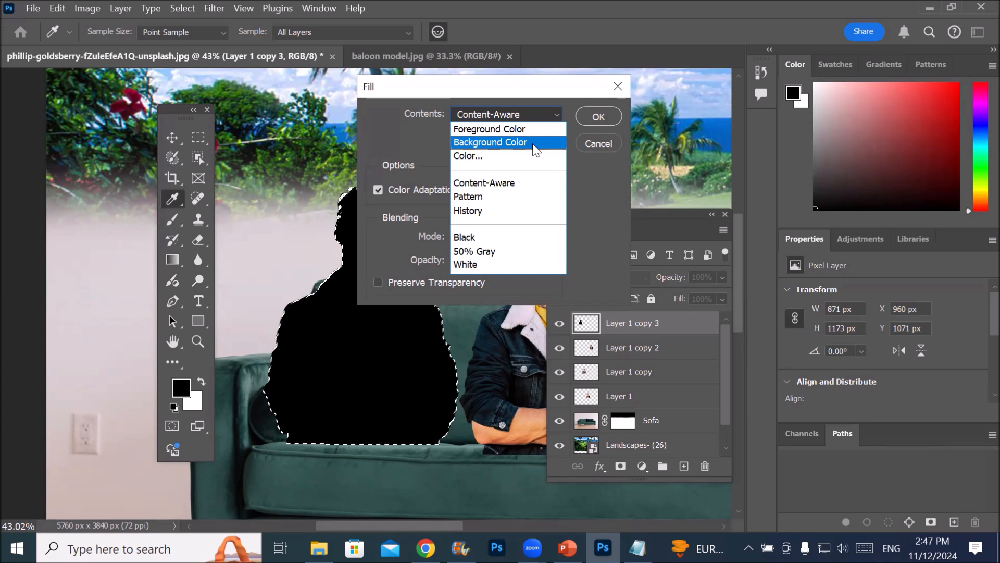
pyautogui.click(500, 158)
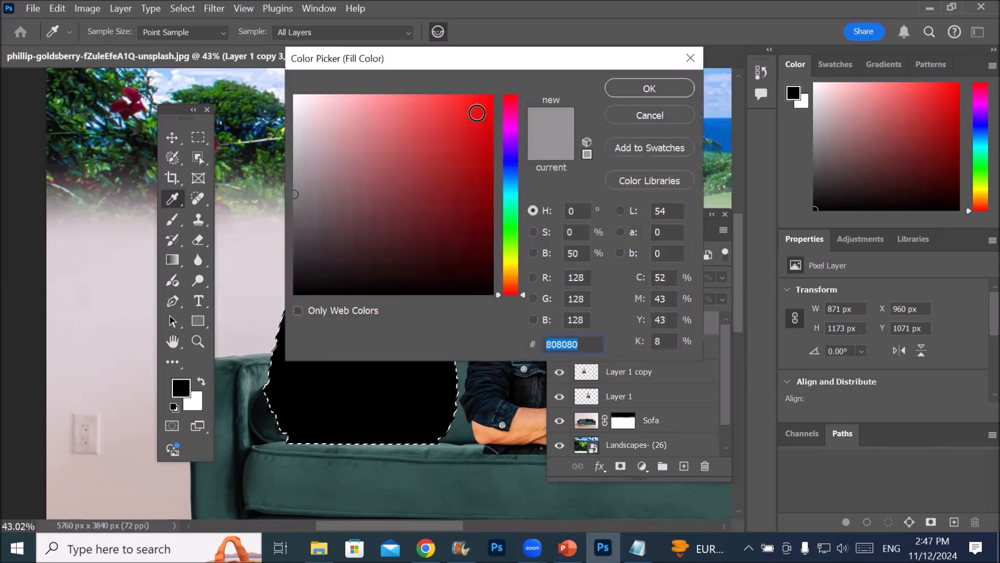
pyautogui.click(477, 114)
pyautogui.click(485, 105)
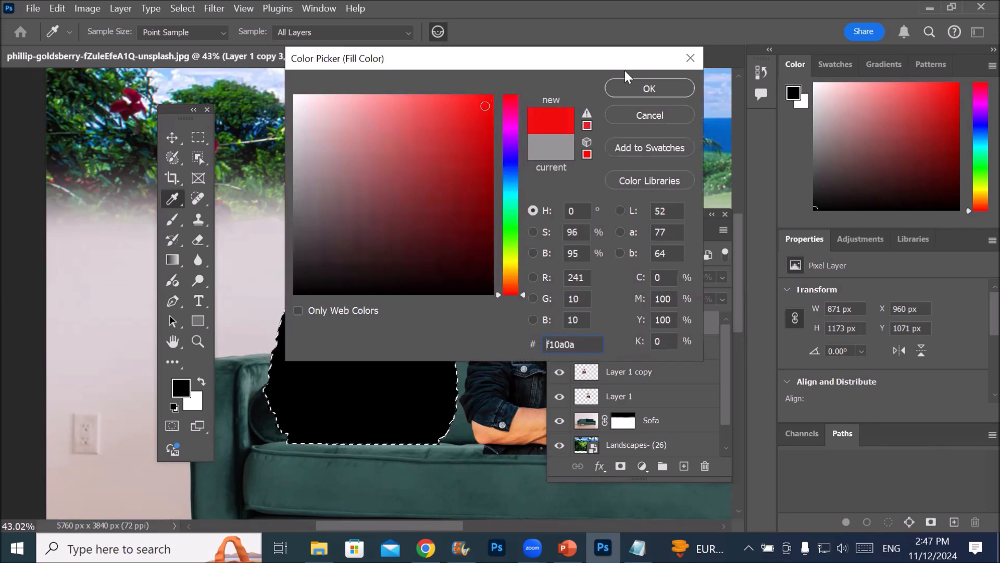
pyautogui.click(639, 88)
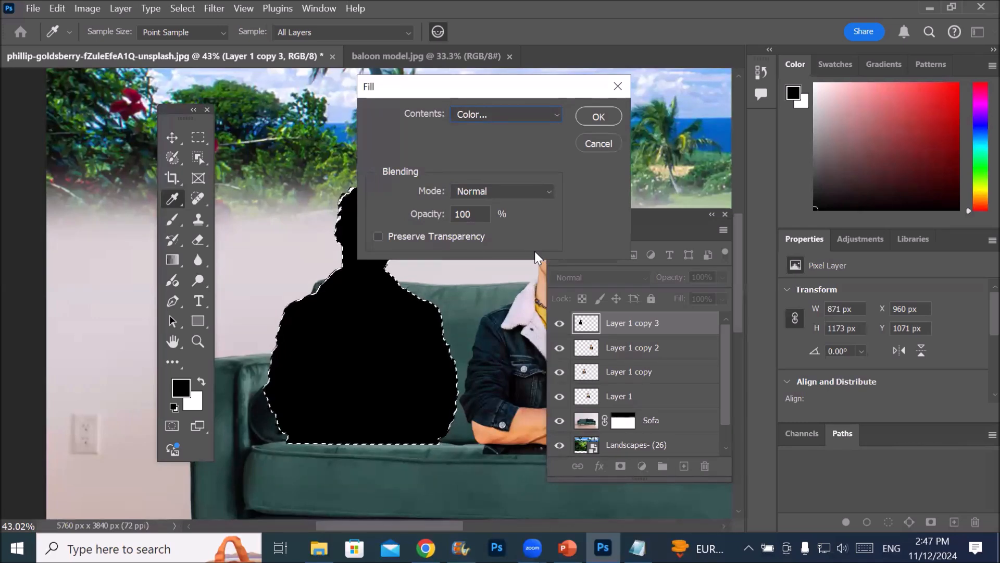
# Lower the fill opacity to 50% and apply the red fill to the silhouette
pyautogui.click(479, 213)
pyautogui.press('Down')
pyautogui.press('Down')
pyautogui.press('Down')
pyautogui.press('Down')
pyautogui.press('Down')
pyautogui.press('Down')
pyautogui.press('Down')
pyautogui.press('Down')
pyautogui.press('Down')
pyautogui.press('Down')
pyautogui.press('Down')
pyautogui.press('Down')
pyautogui.press('Down')
pyautogui.press('Down')
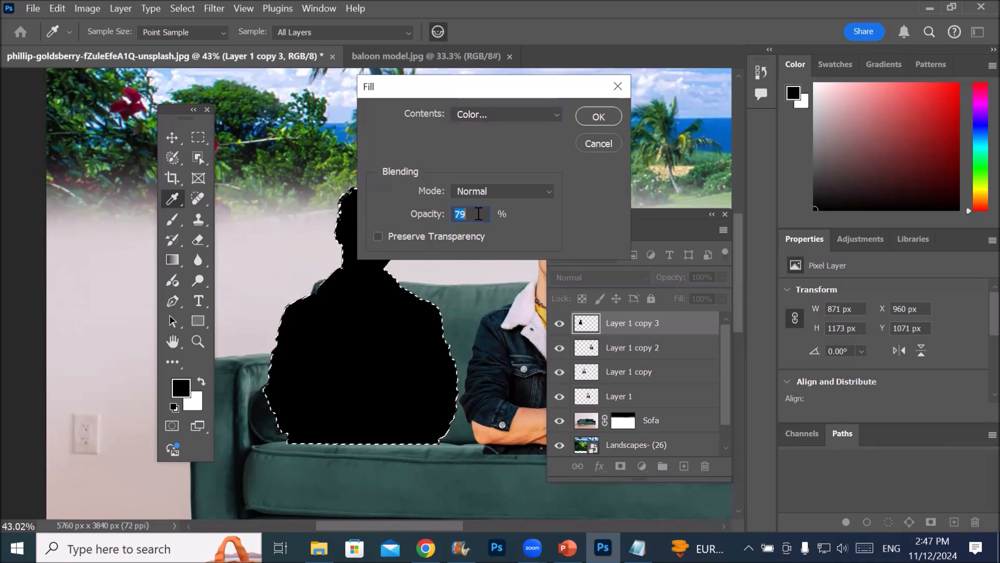
pyautogui.press('Down')
pyautogui.press('Down')
pyautogui.press('Down')
pyautogui.press('Down')
pyautogui.press('Down')
pyautogui.press('Down')
pyautogui.press('Down')
pyautogui.press('Down')
pyautogui.press('Down')
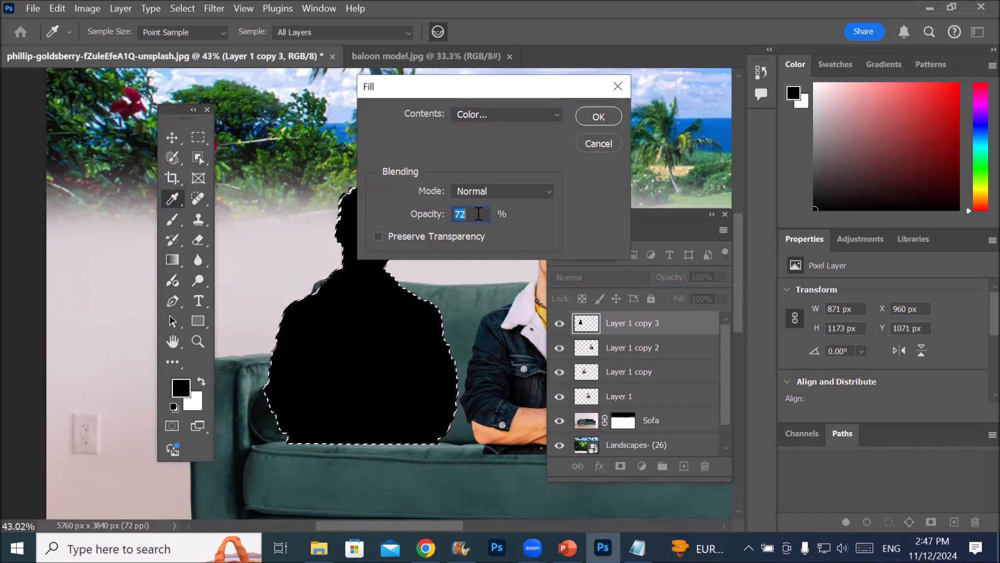
pyautogui.press('Down')
pyautogui.press('Down')
pyautogui.press('Down')
pyautogui.press('Down')
pyautogui.press('Down')
pyautogui.press('Down')
pyautogui.press('Down')
pyautogui.press('Down')
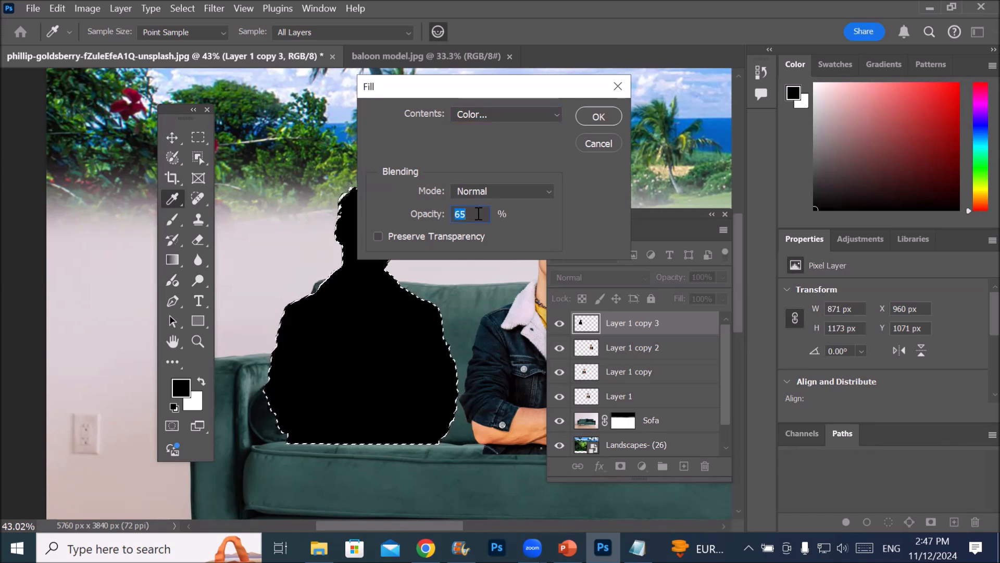
pyautogui.press('Down')
pyautogui.press('Down')
pyautogui.press('Down')
pyautogui.press('Down')
pyautogui.press('Down')
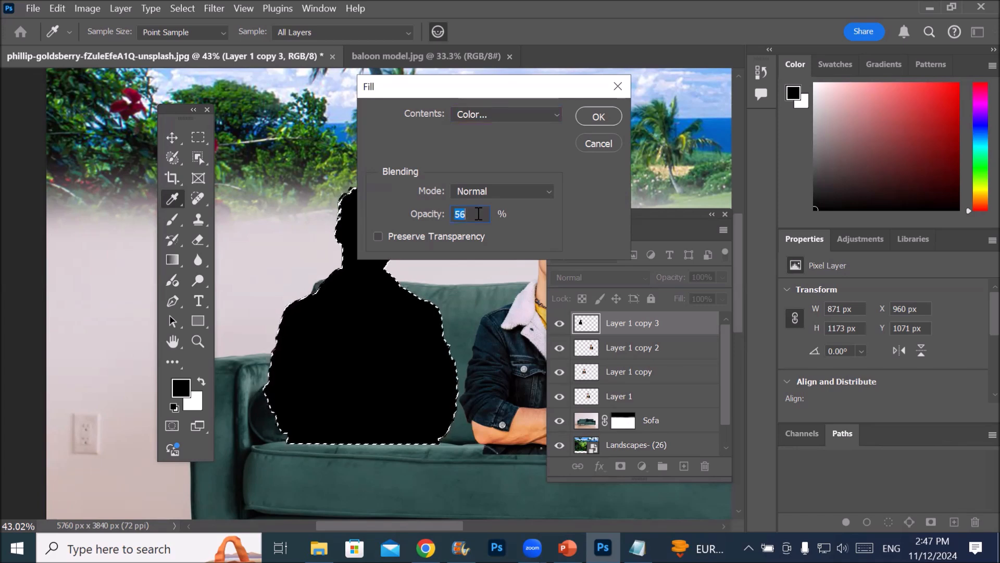
pyautogui.press('Down')
pyautogui.press('Down')
pyautogui.press('Down')
pyautogui.press('Down')
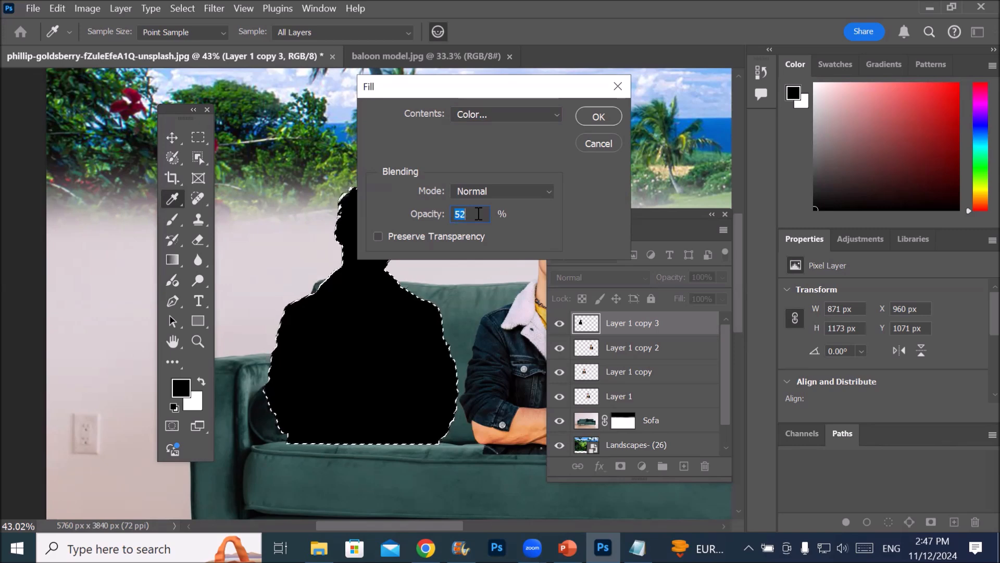
pyautogui.click(598, 118)
pyautogui.press('v')
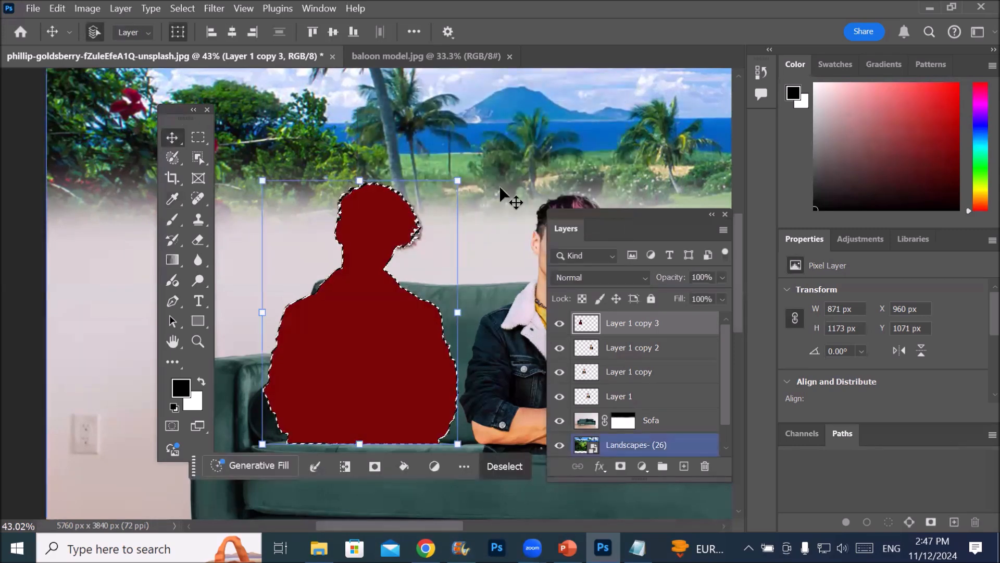
# Fill the selected silhouette once more with the custom color at 9% opacity
pyautogui.scroll(2, 365, 268)
pyautogui.scroll(10, 367, 267)
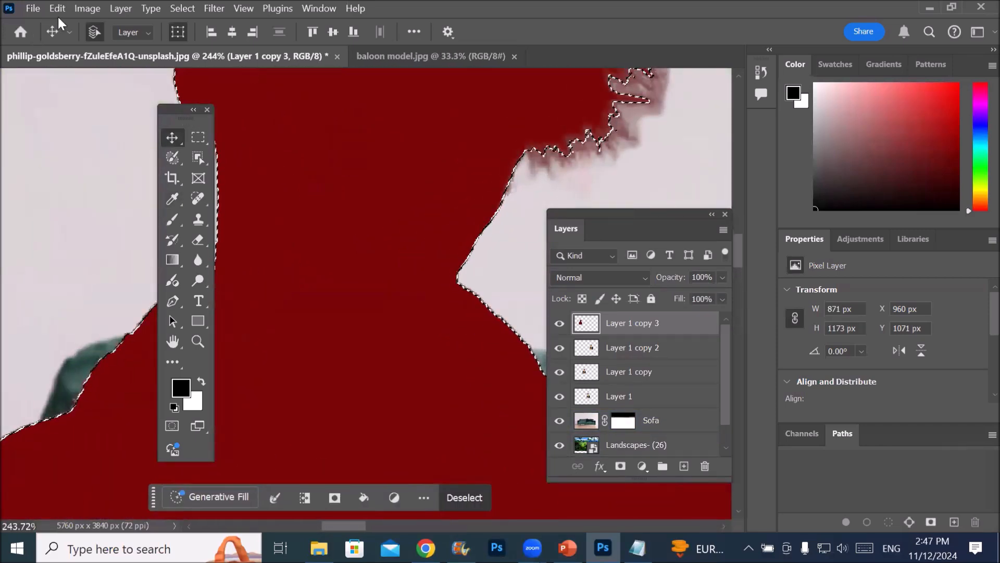
pyautogui.click(87, 8)
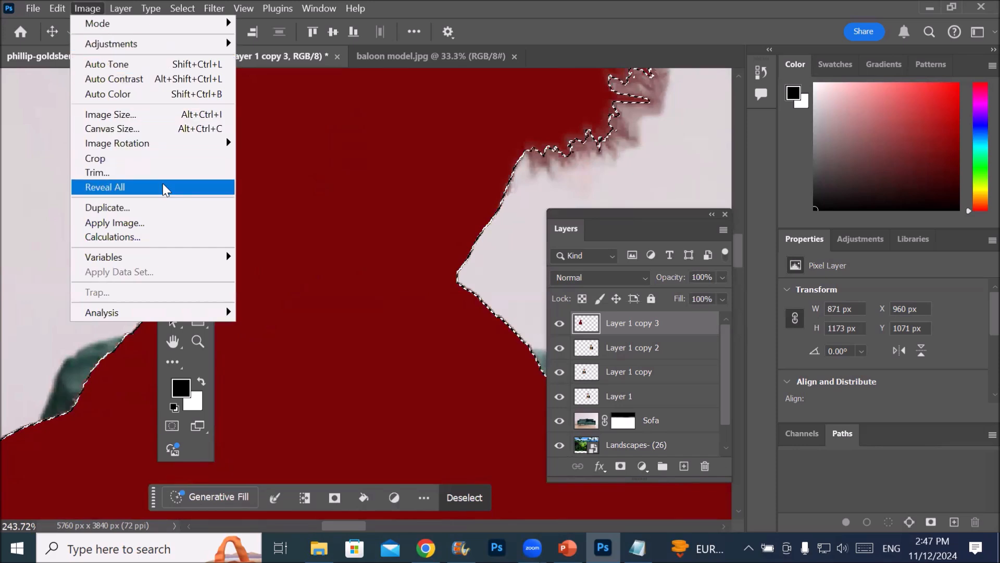
pyautogui.click(84, 8)
pyautogui.click(57, 8)
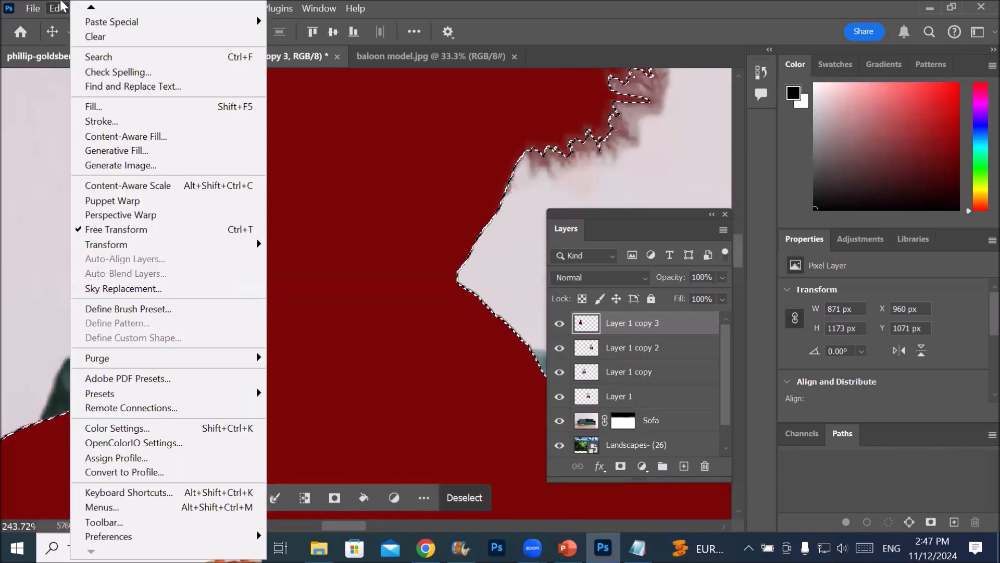
pyautogui.click(119, 107)
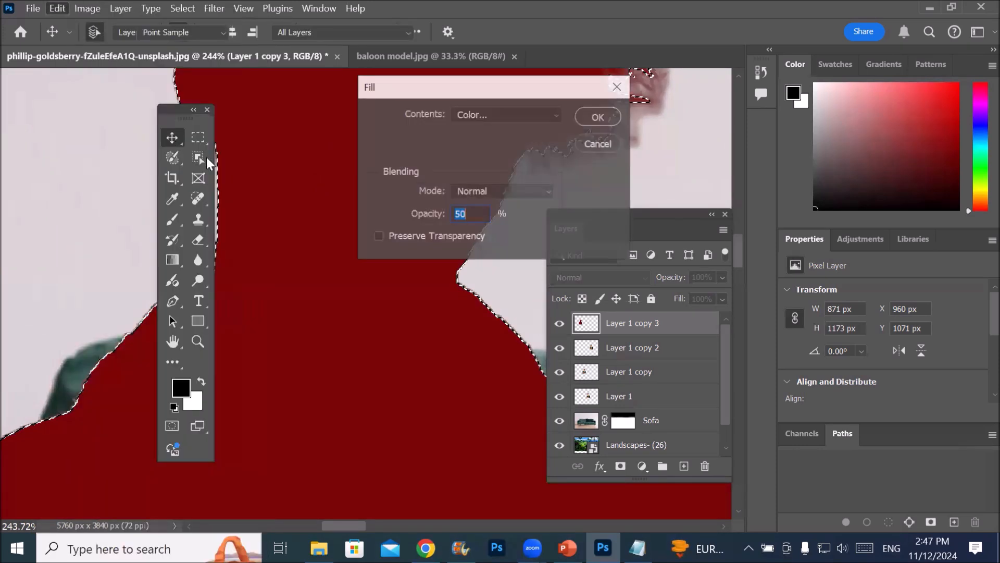
pyautogui.click(485, 214)
pyautogui.scroll(-20, 486, 214)
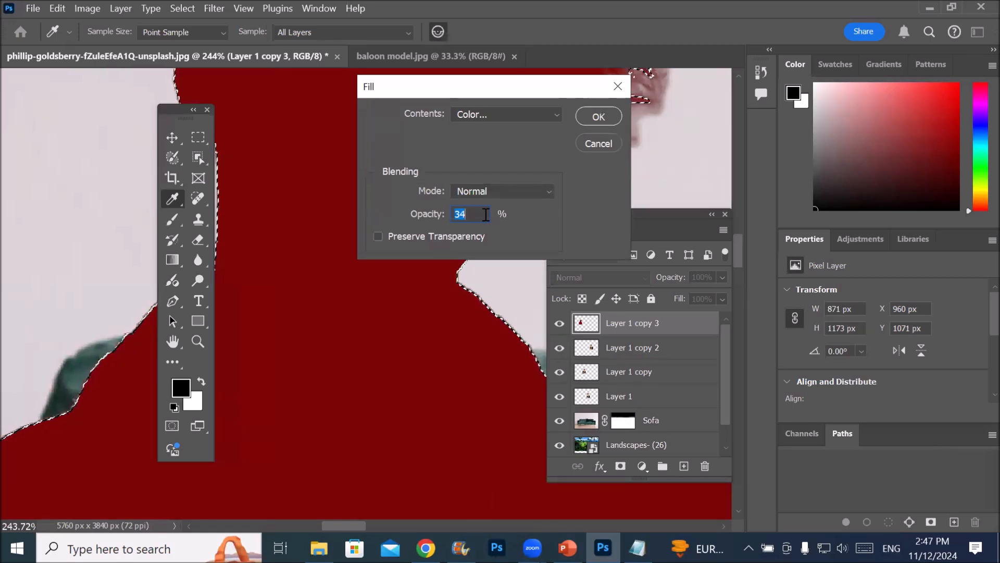
pyautogui.scroll(-16, 486, 214)
pyautogui.click(589, 116)
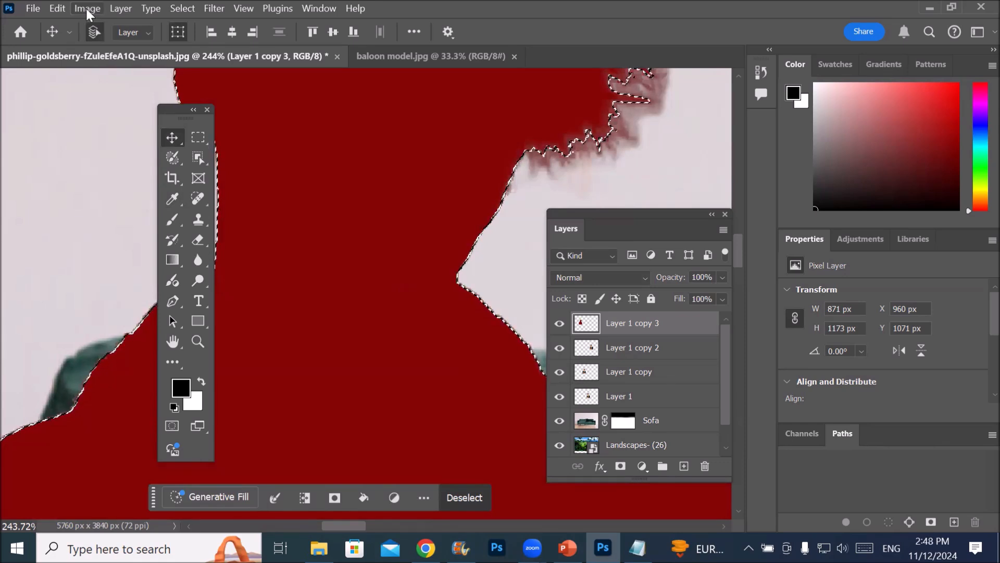
# Fill the silhouette selection with a custom saturated blue at 1% opacity
pyautogui.click(55, 12)
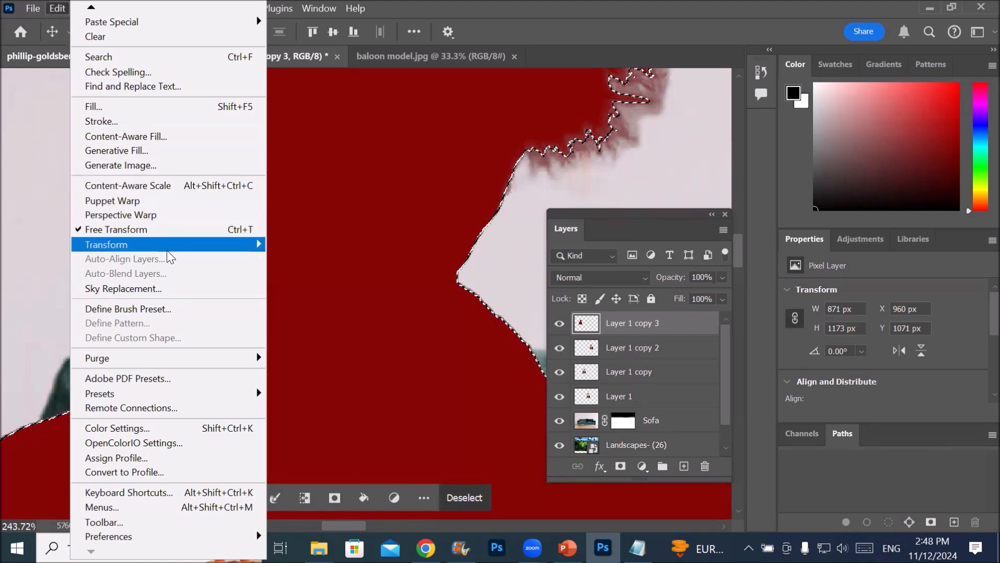
pyautogui.hotkey('shift', 'F5')
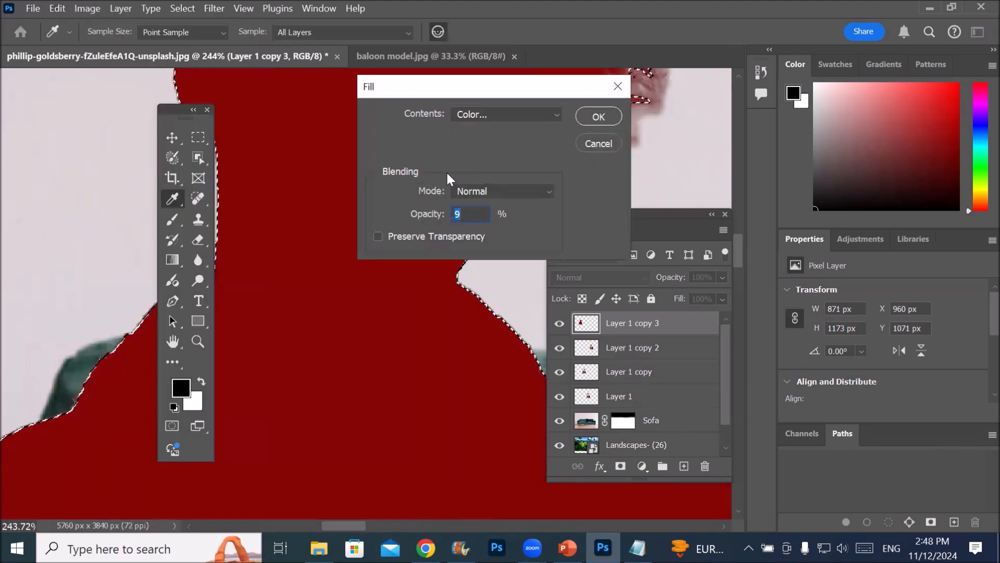
pyautogui.click(503, 116)
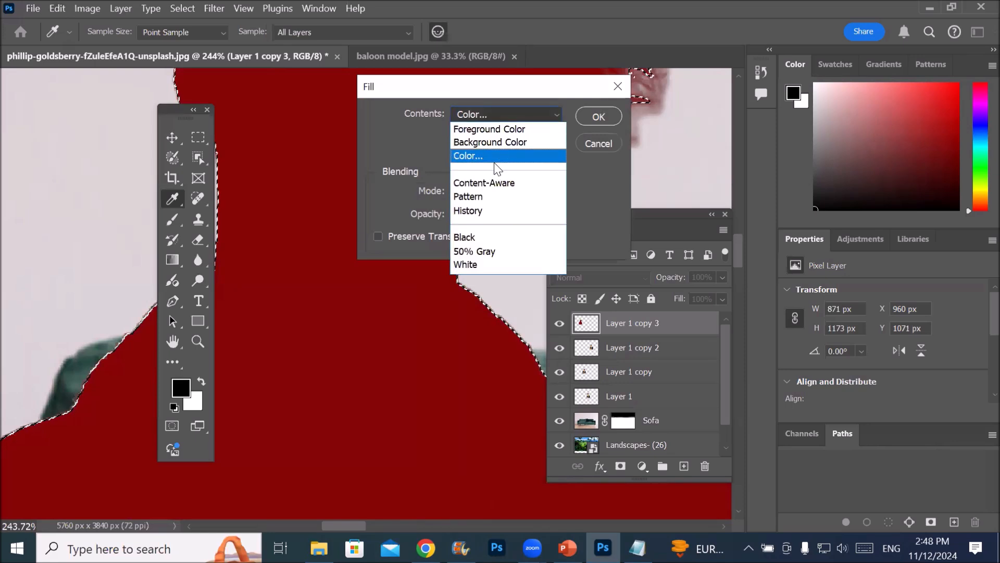
pyautogui.click(500, 155)
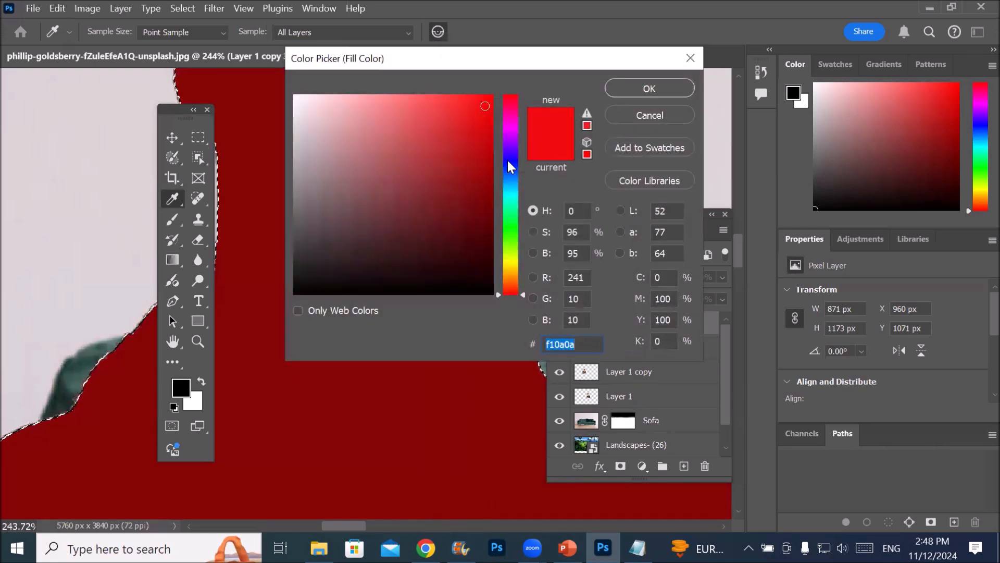
pyautogui.click(508, 160)
pyautogui.click(468, 108)
pyautogui.click(649, 88)
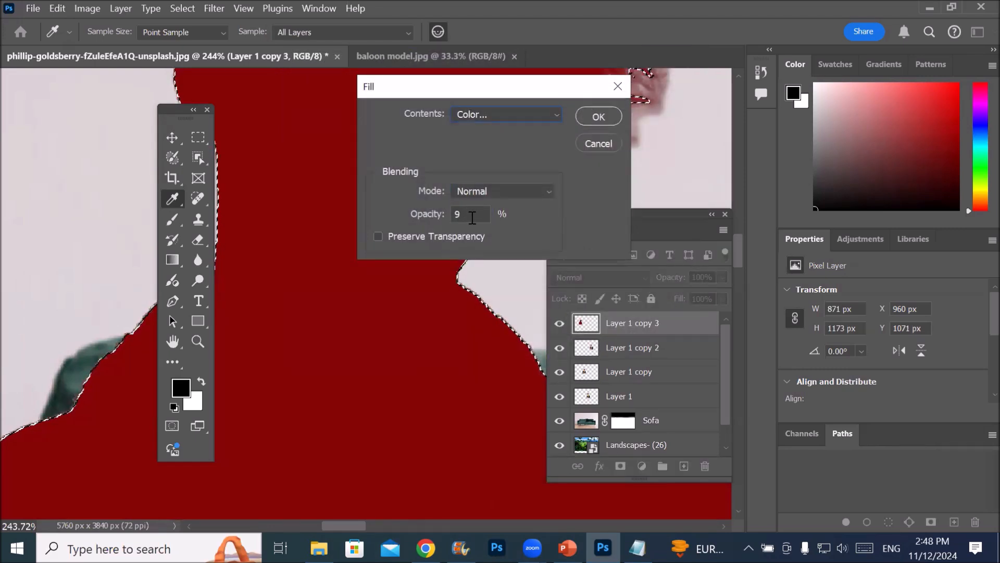
pyautogui.doubleClick(471, 214)
pyautogui.write('1')
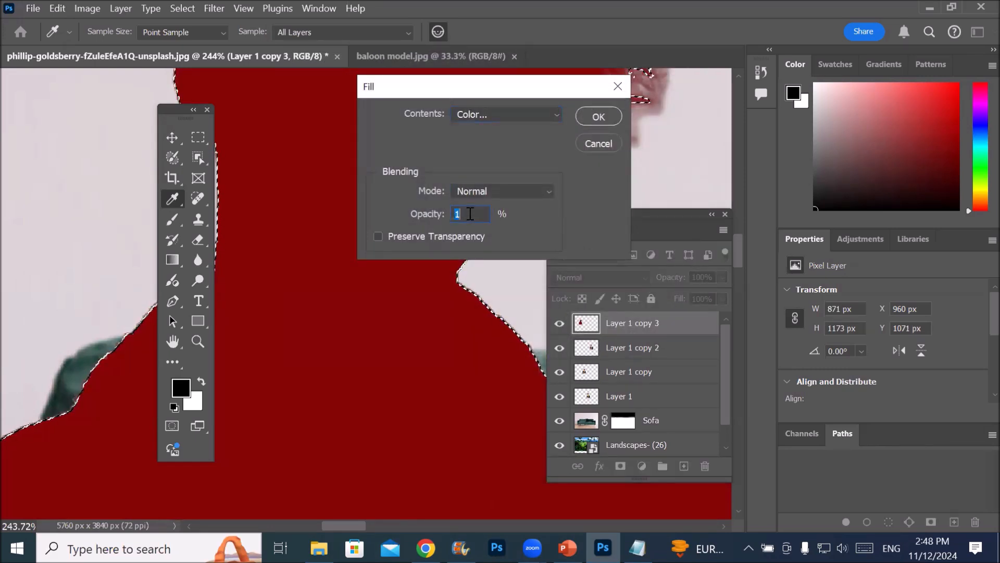
pyautogui.click(600, 116)
pyautogui.press('v')
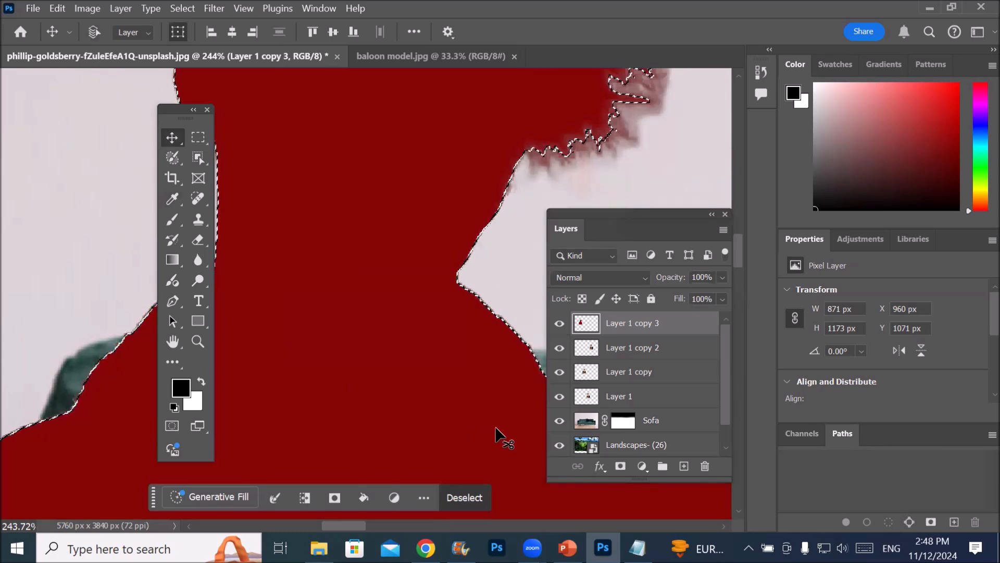
# Fill the selection with the black foreground color and undo all the fills on the leftmost man
pyautogui.hotkey('alt', 'BackSpace')
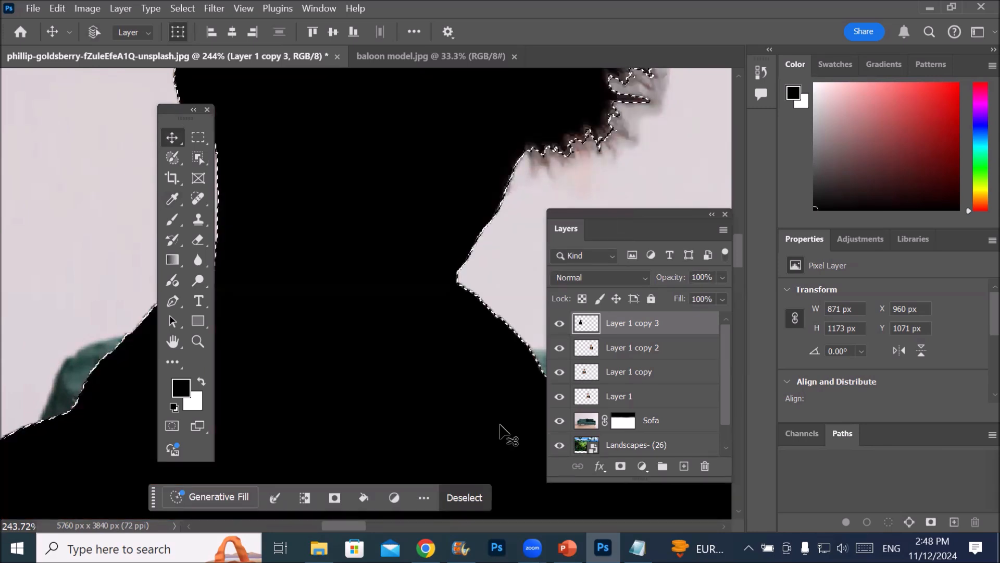
pyautogui.hotkey('ctrl', 'z')
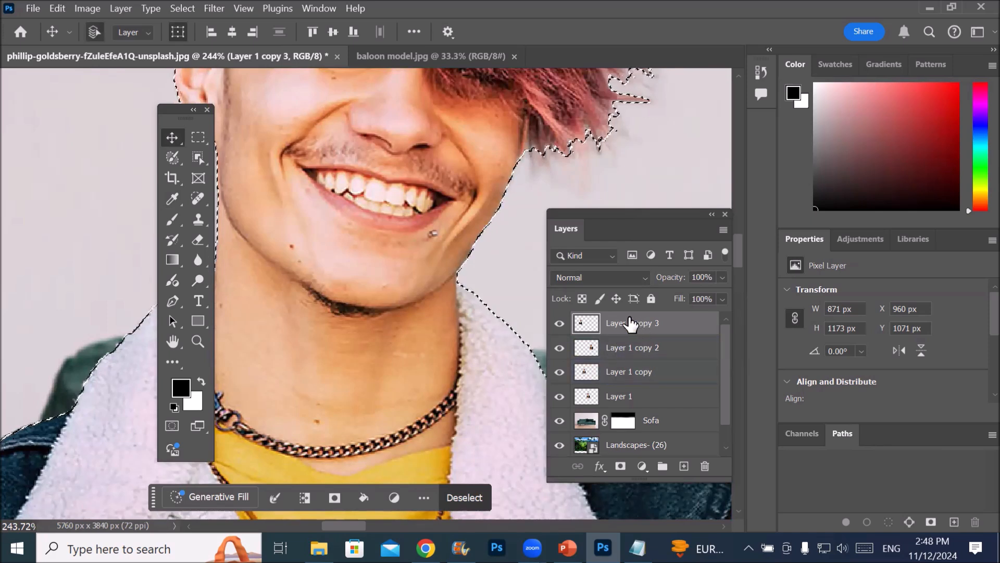
# Lower the opacity of the Layer 1 copy 3 layer to 7% and raise it to 18%
pyautogui.moveTo(611, 215); pyautogui.dragTo(537, 179)
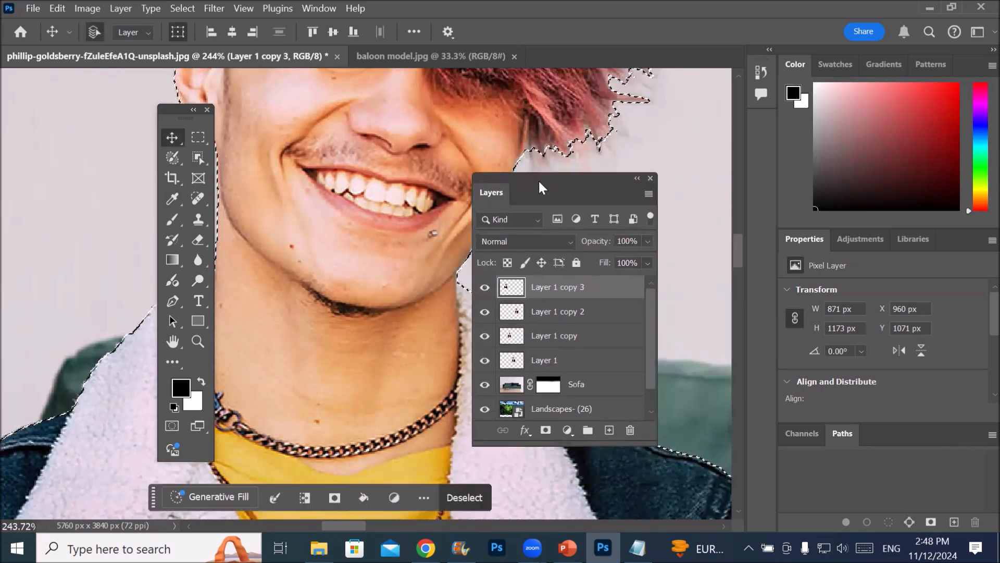
pyautogui.click(647, 241)
pyautogui.moveTo(651, 261); pyautogui.dragTo(579, 258)
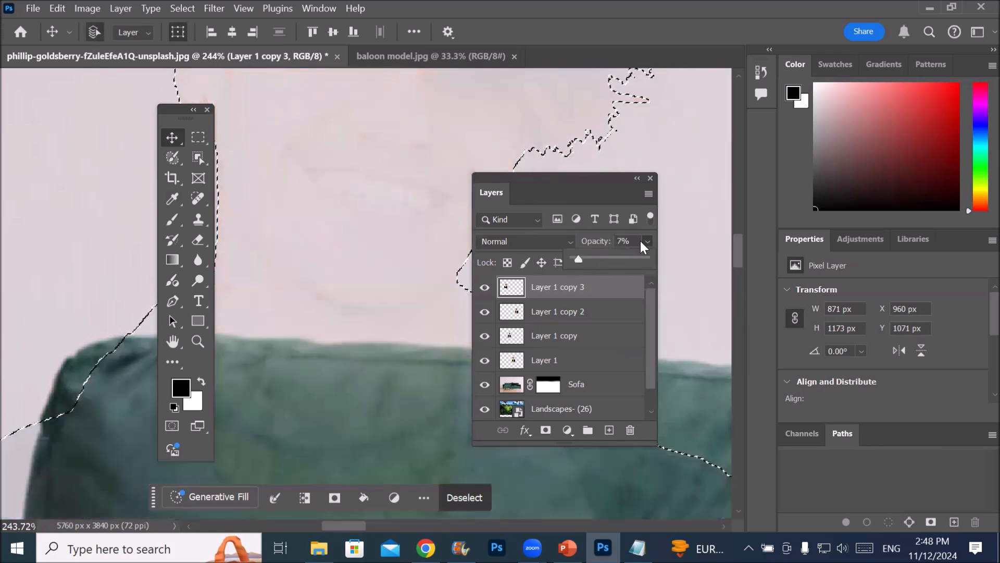
pyautogui.moveTo(576, 262)
pyautogui.mouseDown()
pyautogui.moveTo(639, 259)
pyautogui.moveTo(587, 254)
pyautogui.mouseUp()
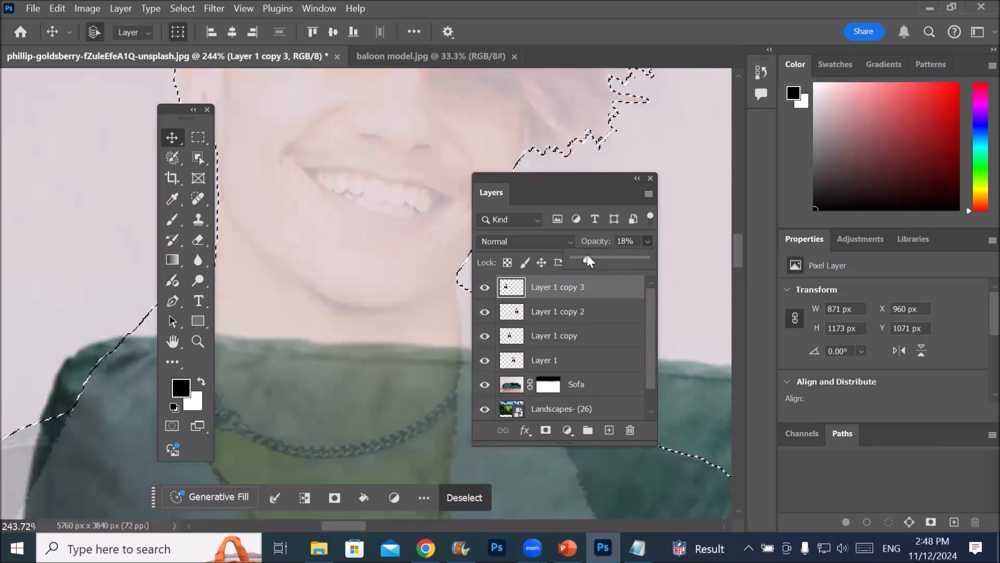
pyautogui.scroll(-2, 349, 139)
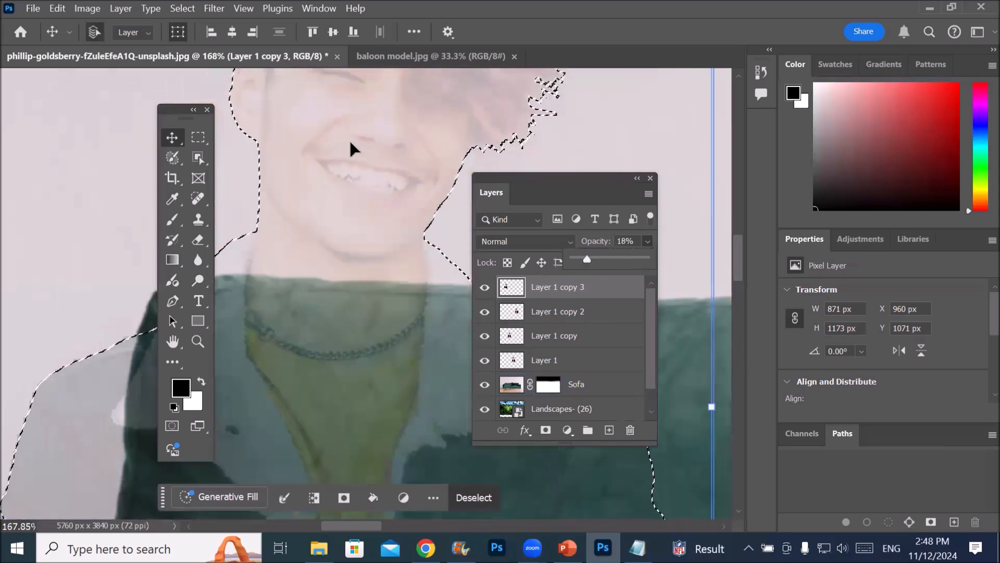
pyautogui.scroll(-8, 349, 140)
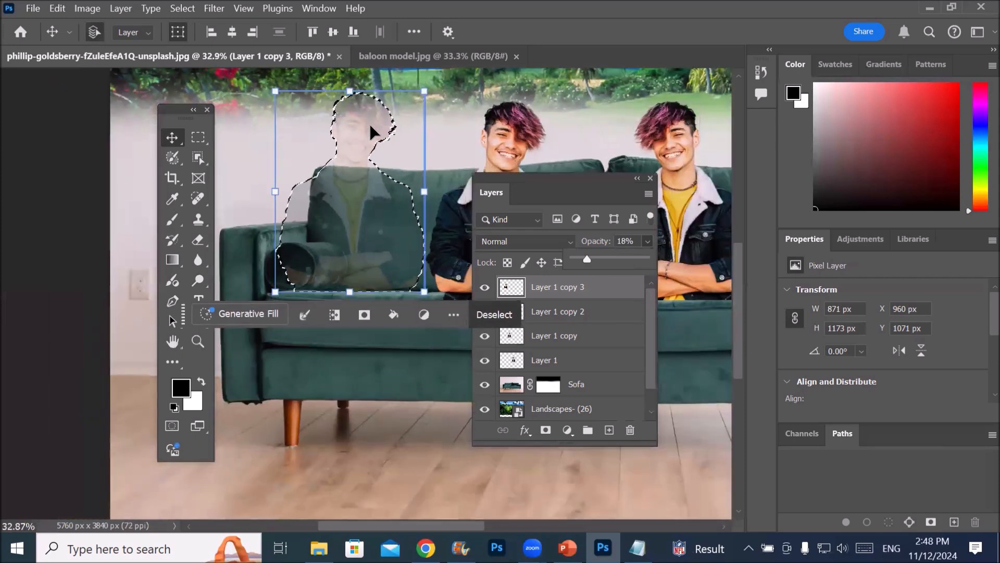
# Reduce the opacity of Layer 1 copy 3 to 0% and lock the layer's position
pyautogui.moveTo(570, 183); pyautogui.dragTo(600, 259)
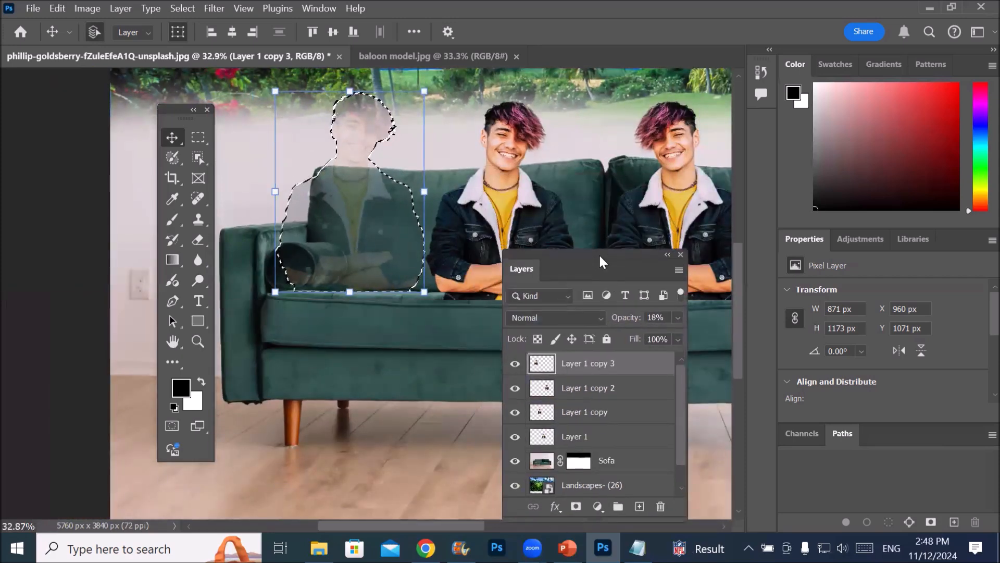
pyautogui.moveTo(739, 298); pyautogui.dragTo(740, 267)
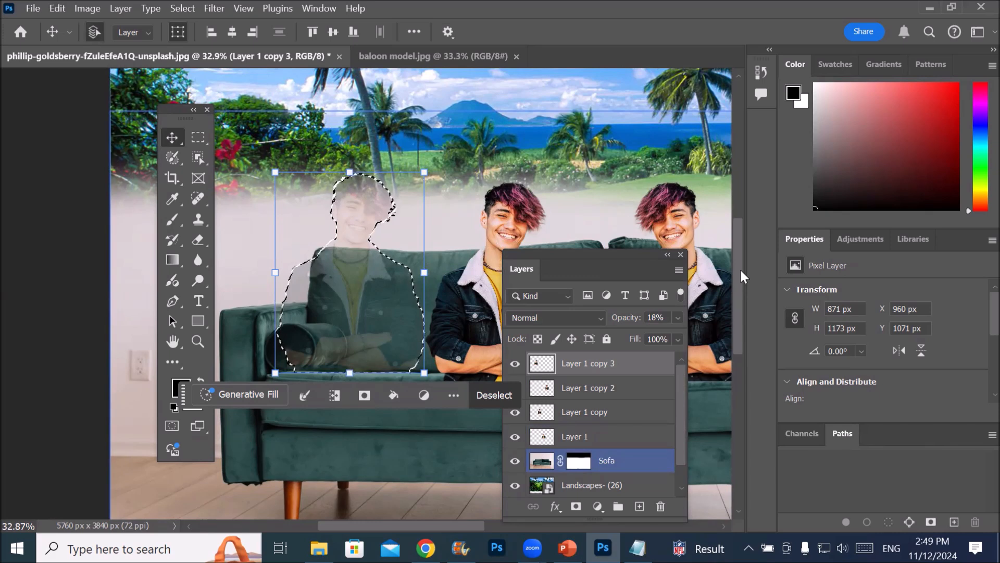
pyautogui.moveTo(558, 253); pyautogui.dragTo(552, 162)
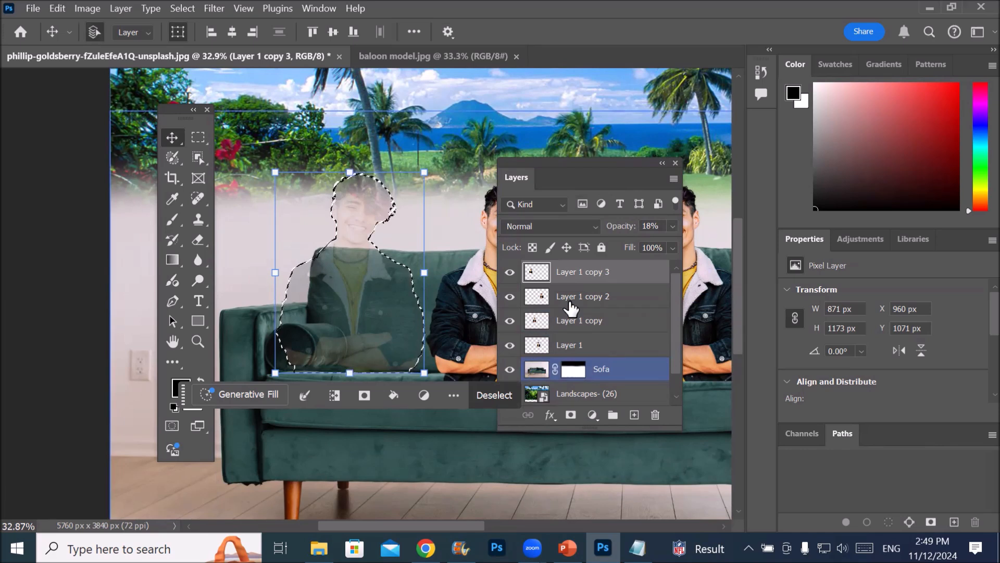
pyautogui.click(672, 225)
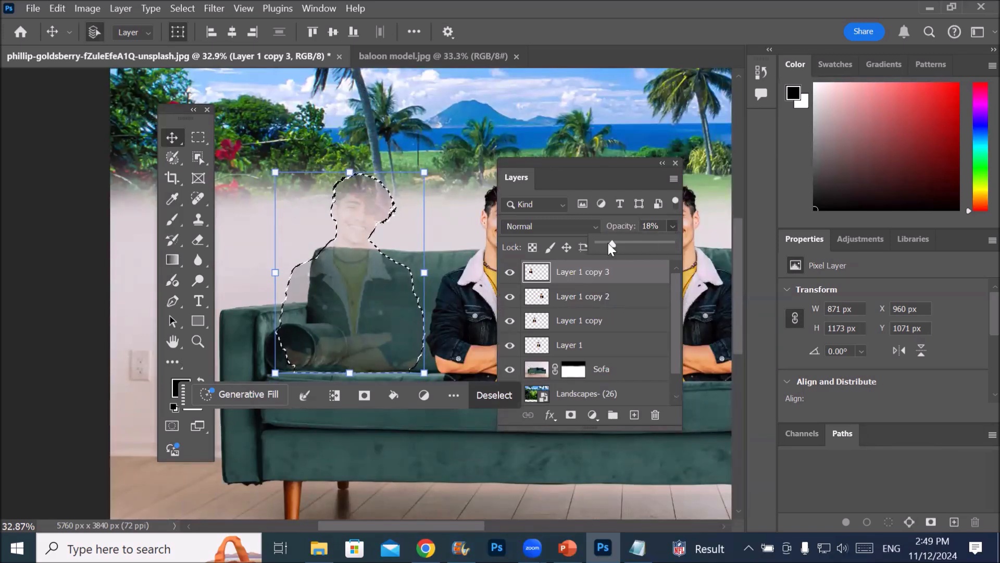
pyautogui.moveTo(609, 243); pyautogui.dragTo(574, 242)
pyautogui.click(567, 247)
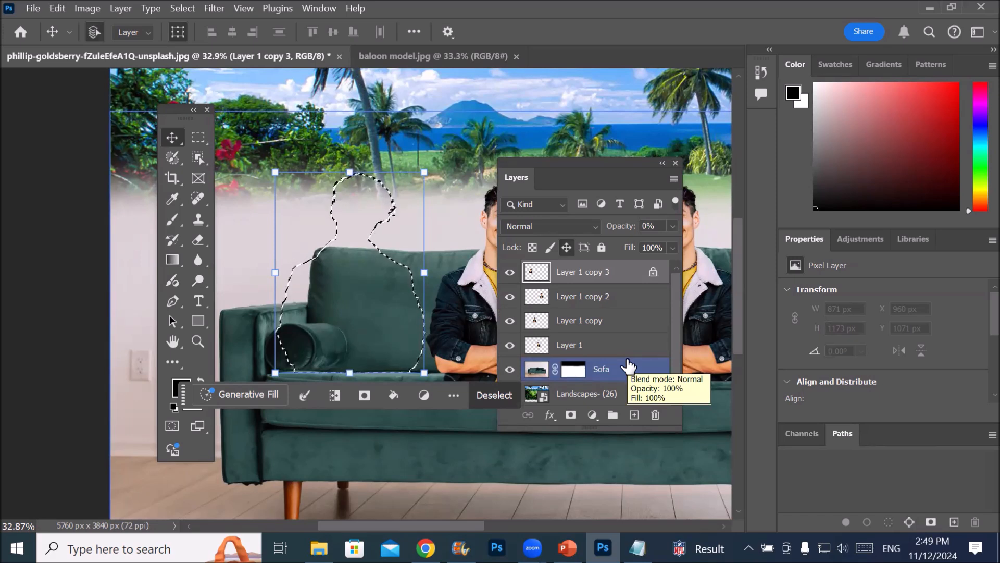
# Raise the opacity of Layer 1 copy 3 to 96%
pyautogui.click(671, 226)
pyautogui.moveTo(600, 244); pyautogui.dragTo(667, 246)
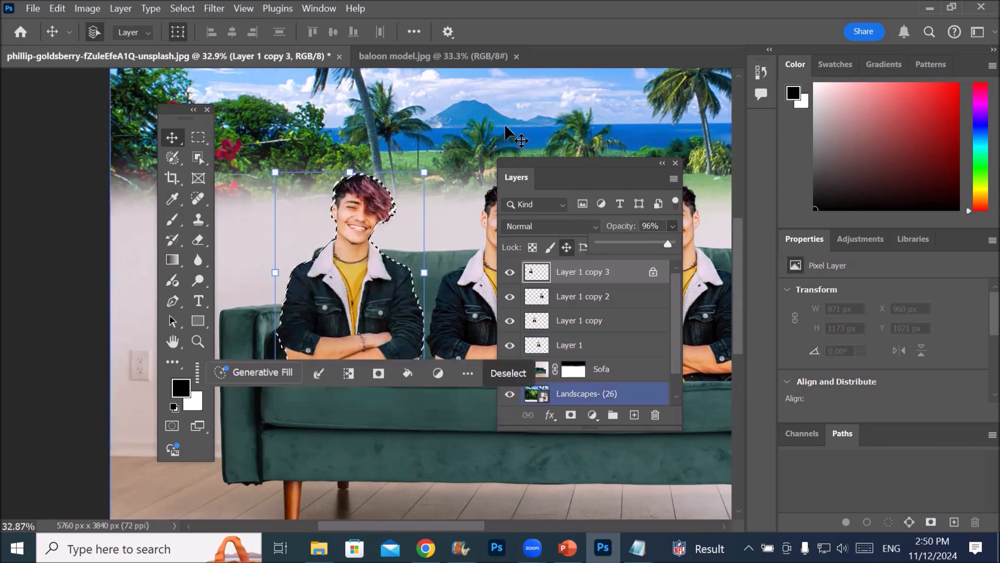
pyautogui.scroll(-3, 501, 123)
pyautogui.scroll(-2, 501, 123)
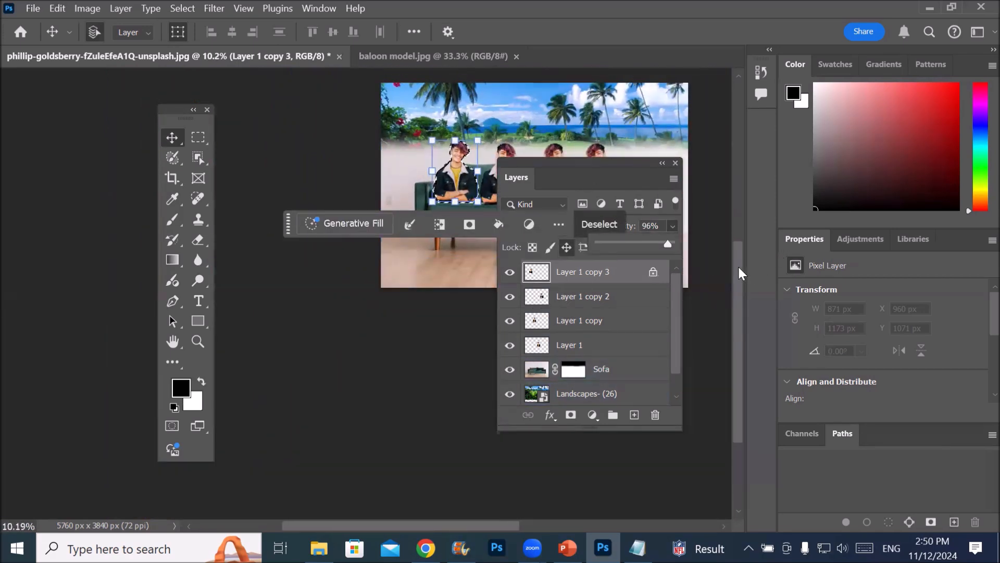
# Select the Landscapes- (26) layer and lower its opacity to 49%
pyautogui.scroll(2, 727, 224)
pyautogui.moveTo(512, 169); pyautogui.dragTo(140, 176)
pyautogui.scroll(3, 513, 201)
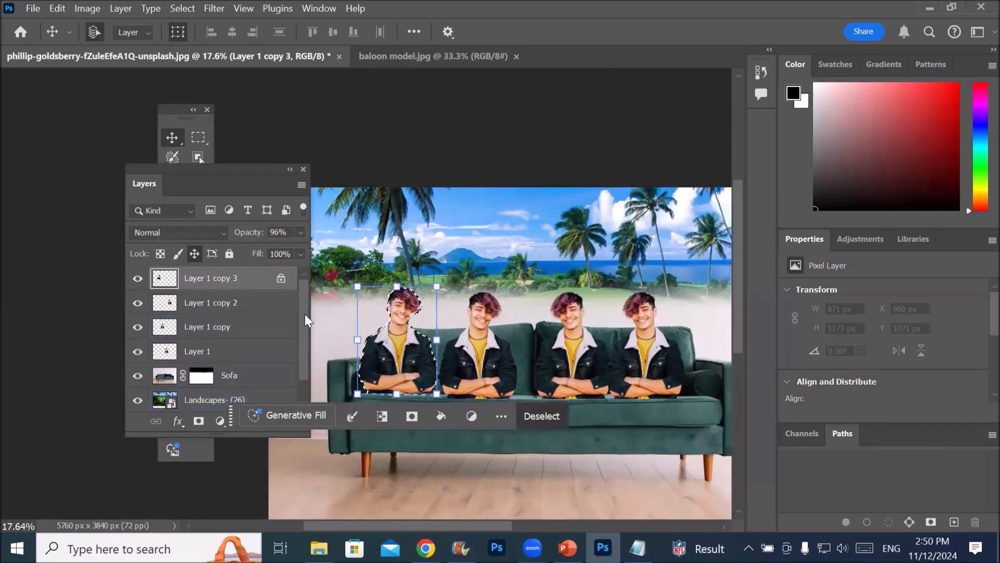
pyautogui.moveTo(304, 314); pyautogui.dragTo(304, 360)
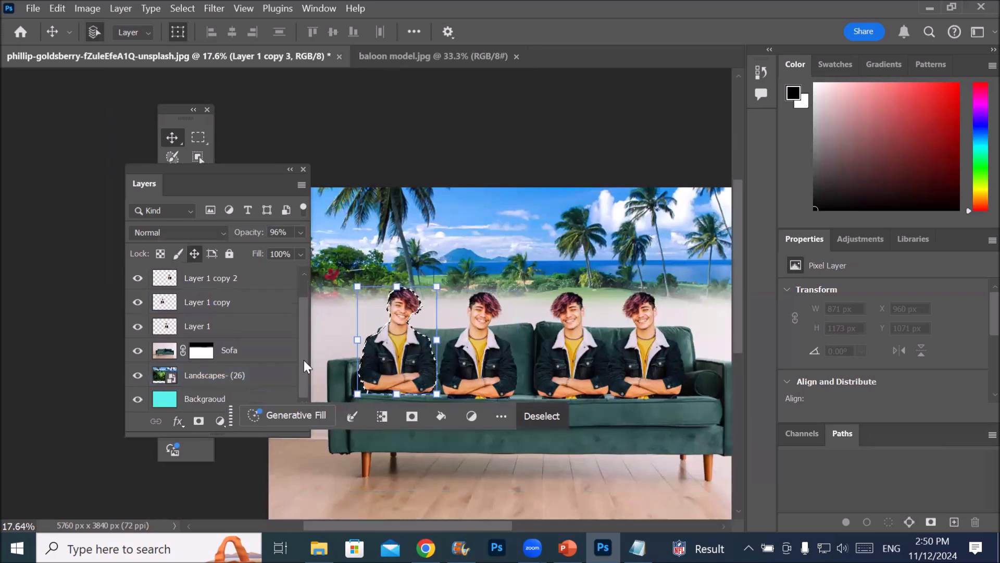
pyautogui.click(209, 377)
pyautogui.click(301, 233)
pyautogui.moveTo(282, 250); pyautogui.dragTo(262, 251)
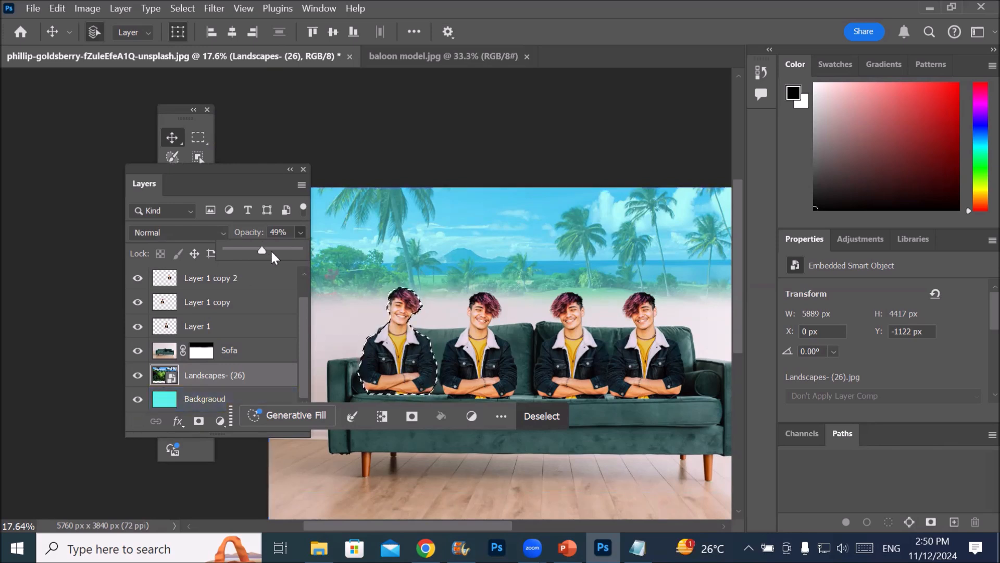
# Reduce the opacity of the Landscapes- (26) layer further to 0%
pyautogui.click(301, 234)
pyautogui.click(301, 234)
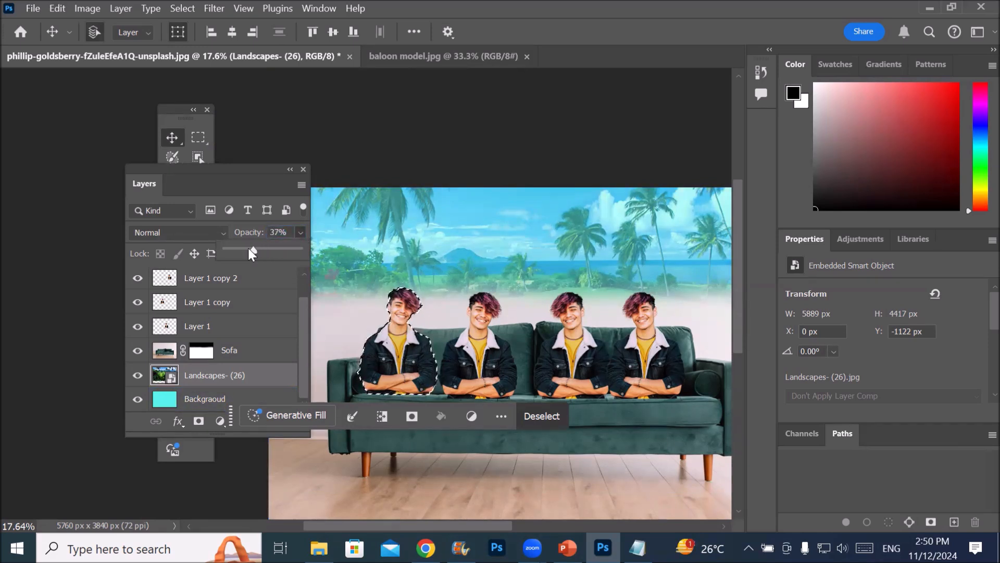
pyautogui.moveTo(248, 254); pyautogui.dragTo(188, 248)
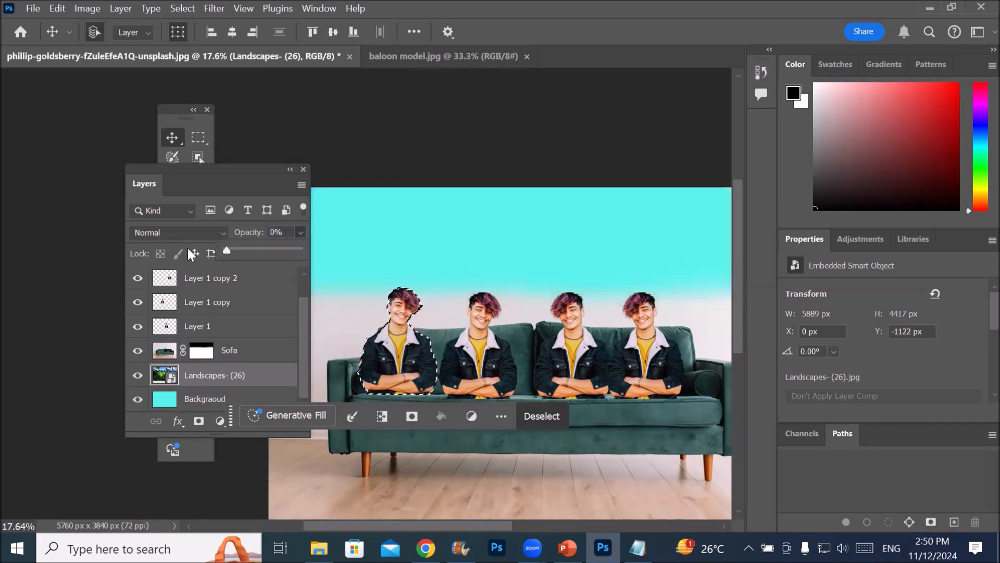
# Restore the Landscapes- (26) layer's opacity to 100%
pyautogui.click(211, 388)
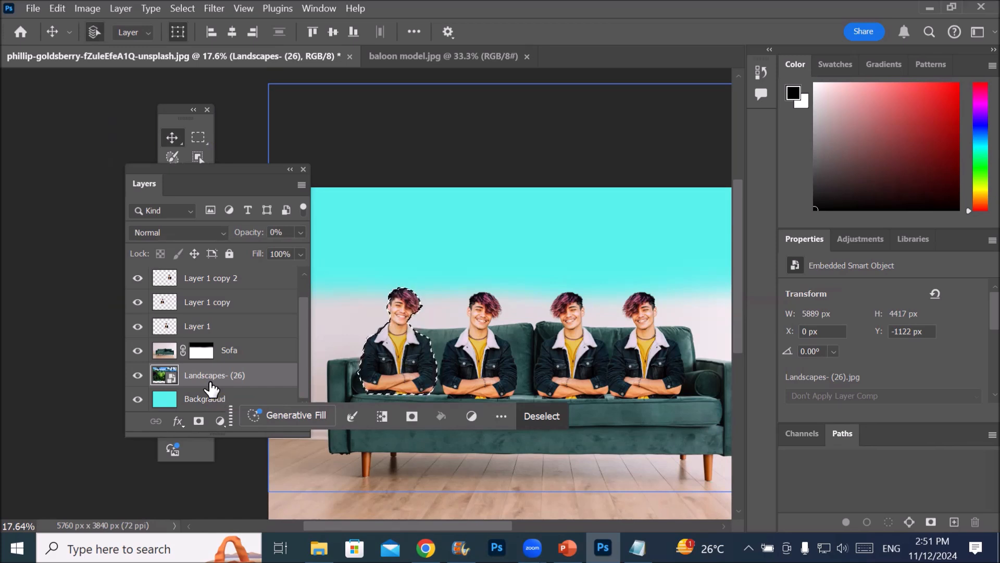
pyautogui.click(300, 232)
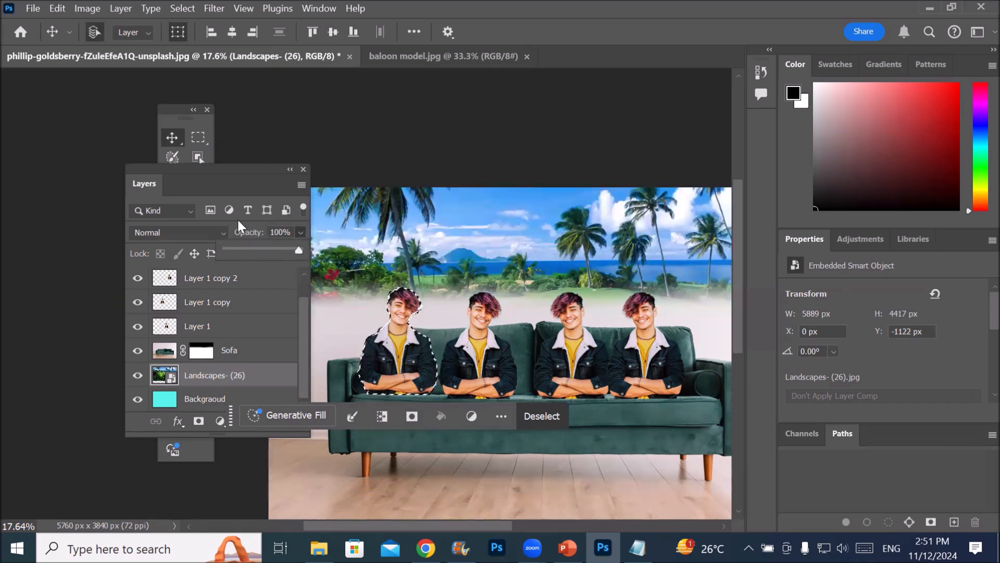
# Examine the blend modes, layer effects and adjustment layer types available for the Landscapes- (26) layer
pyautogui.moveTo(207, 167); pyautogui.dragTo(540, 128)
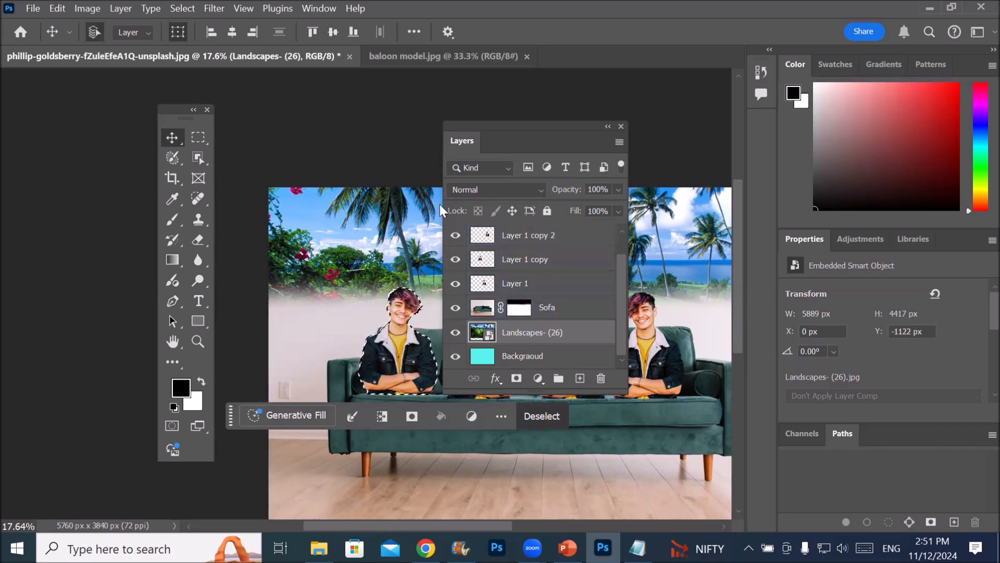
pyautogui.click(540, 189)
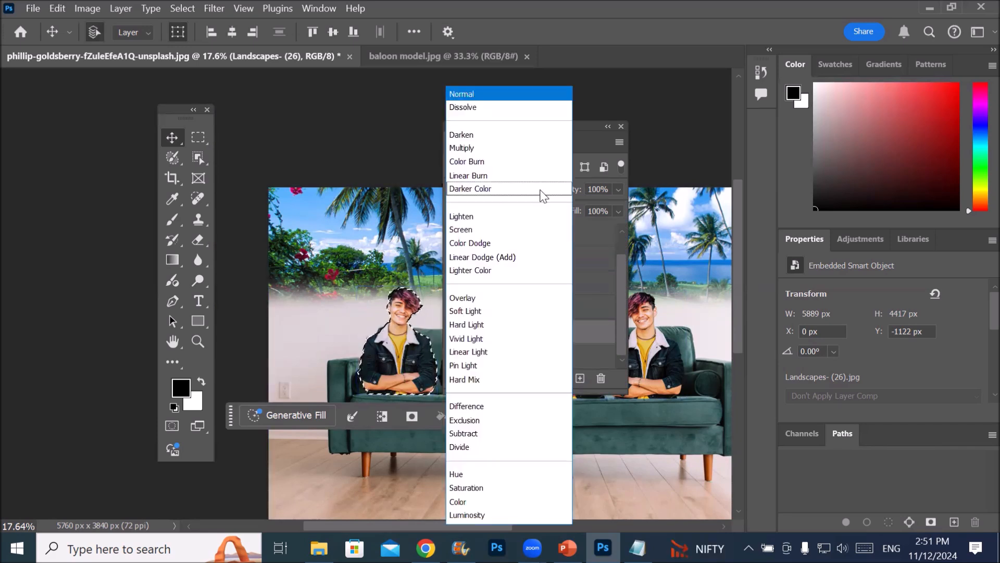
pyautogui.click(588, 226)
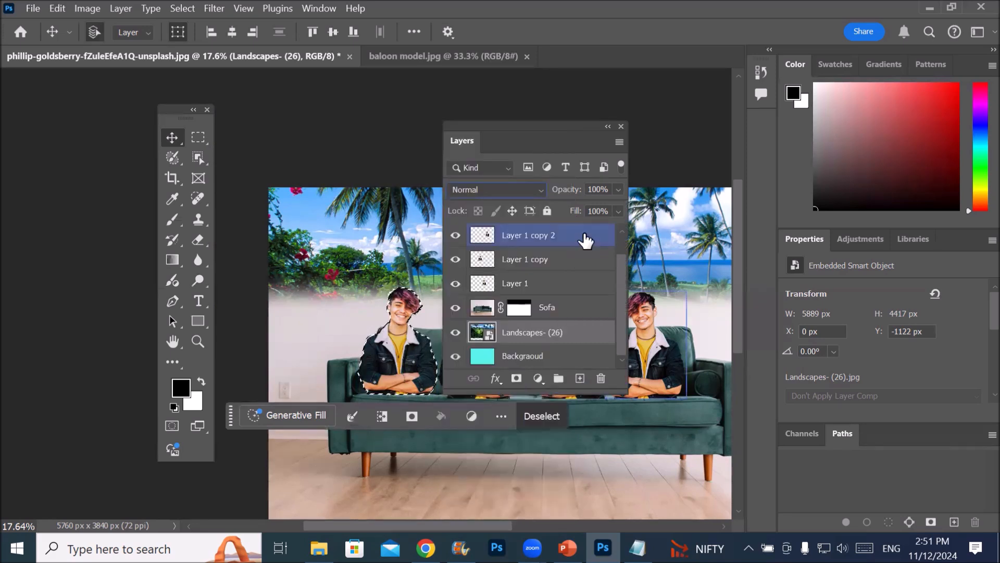
pyautogui.click(497, 383)
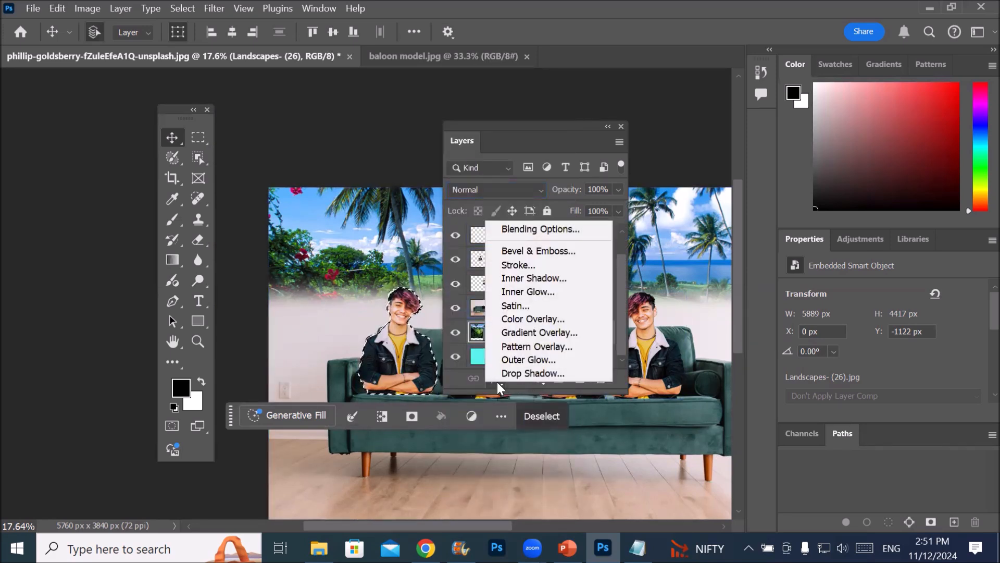
pyautogui.click(498, 383)
pyautogui.click(539, 378)
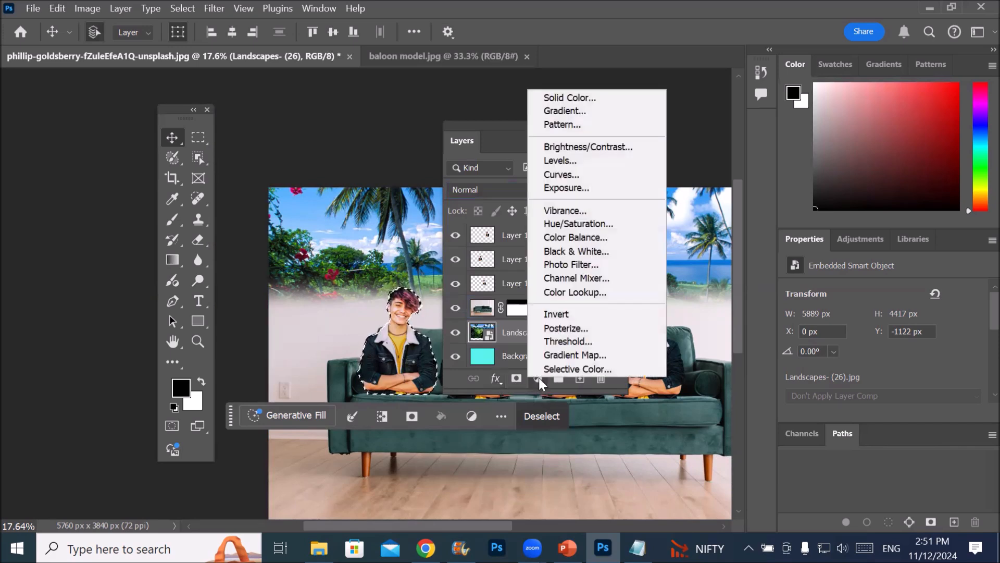
pyautogui.click(539, 378)
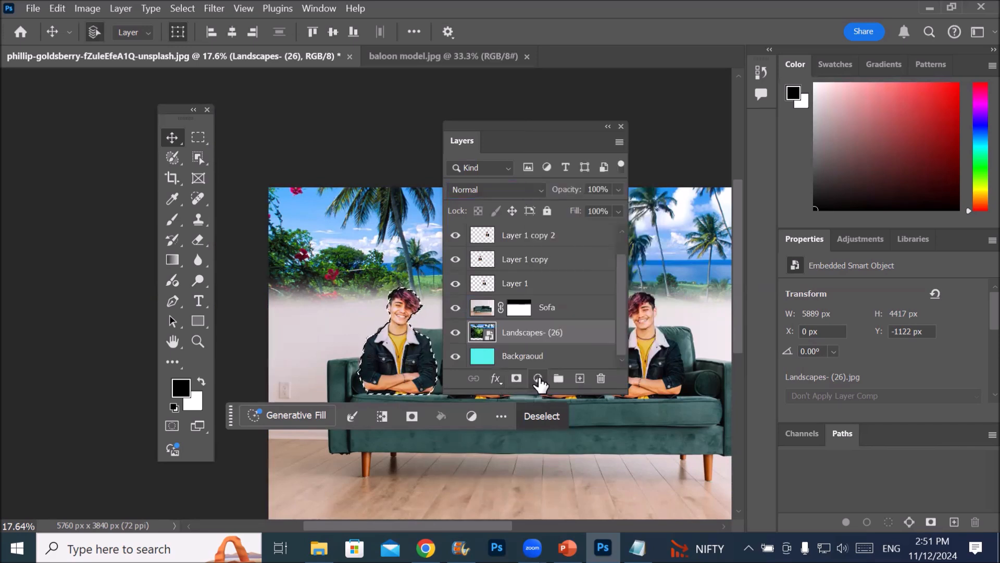
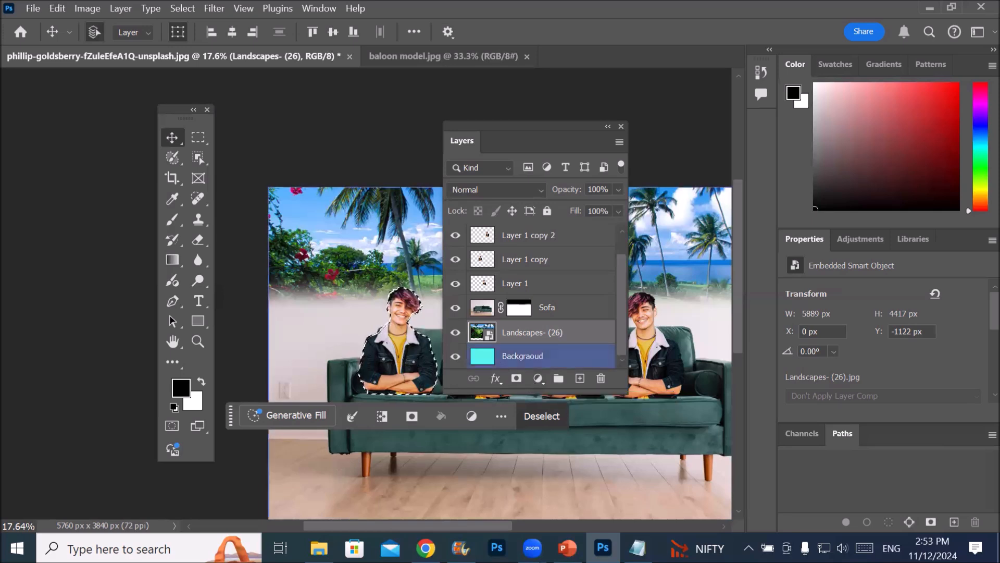
# Switch to Notepad, review the workspace customization notes, and close the untitled file without saving
pyautogui.click(638, 548)
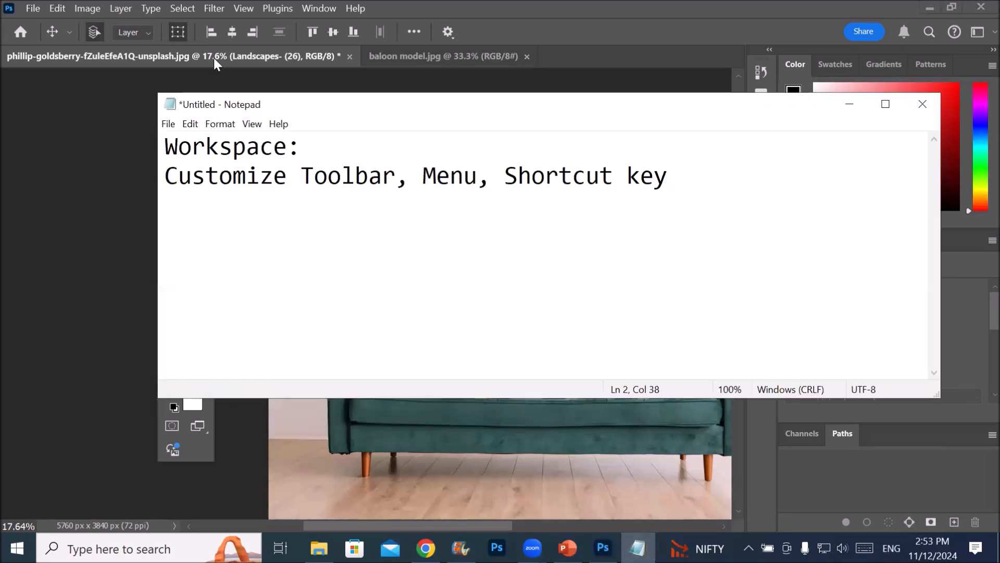
pyautogui.moveTo(307, 176); pyautogui.dragTo(639, 165)
pyautogui.click(640, 163)
pyautogui.click(919, 105)
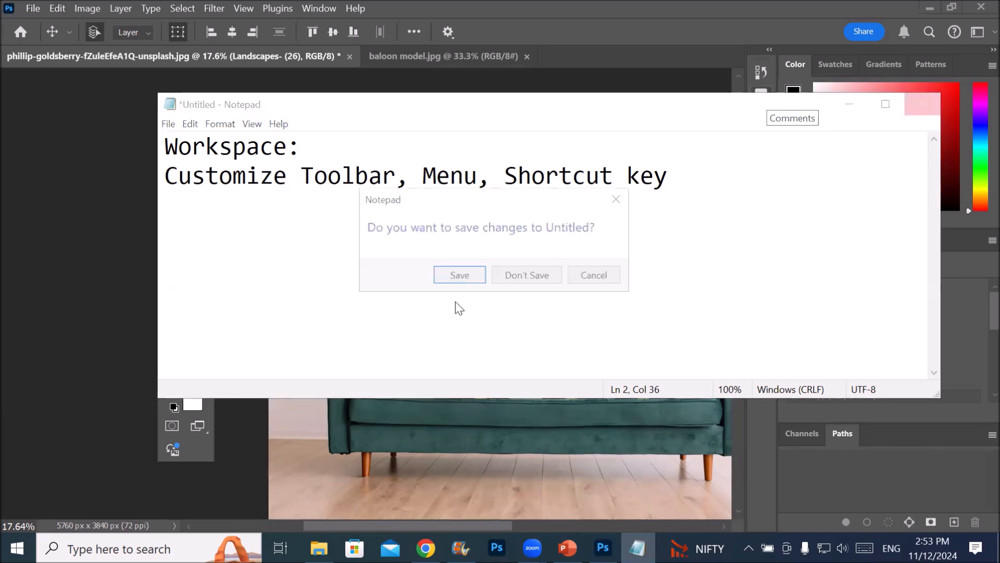
pyautogui.click(521, 272)
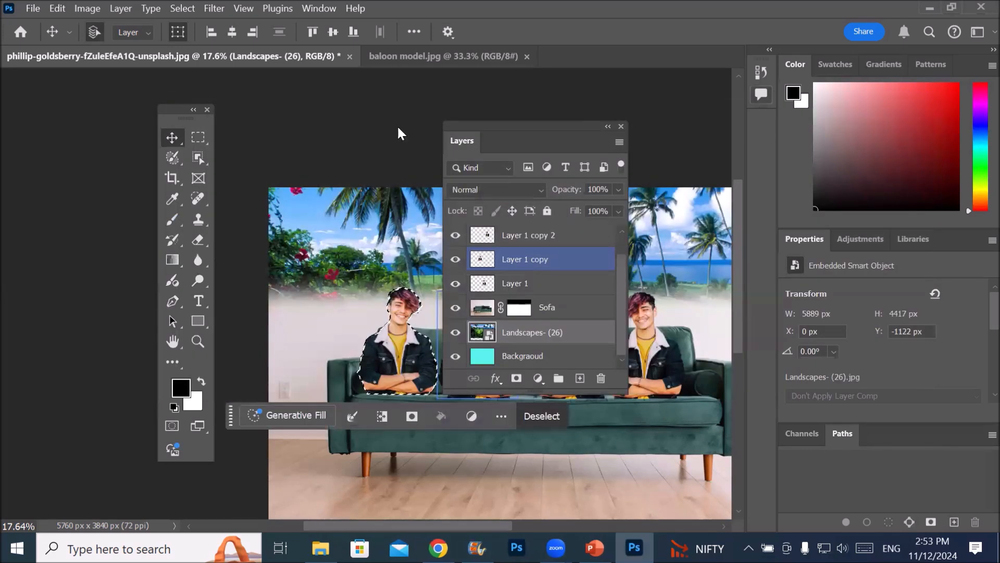
# Reset the Essentials workspace to its default arrangement
pyautogui.click(319, 8)
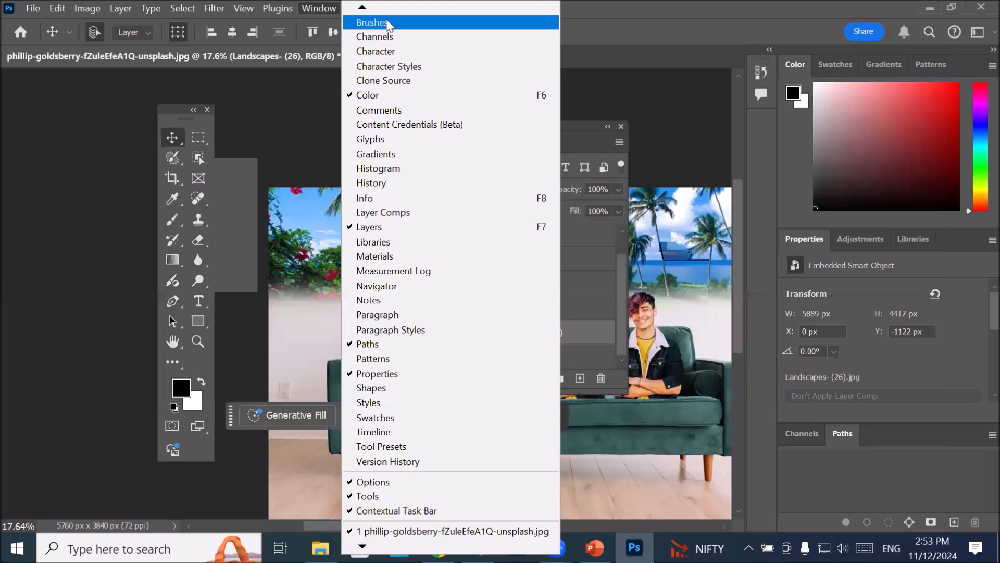
pyautogui.moveTo(362, 6)
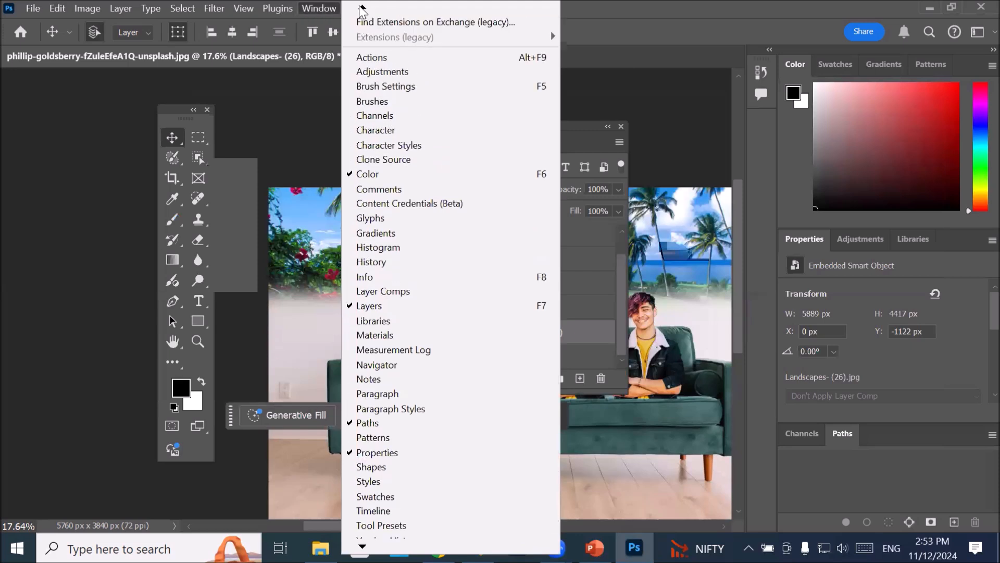
pyautogui.moveTo(380, 39)
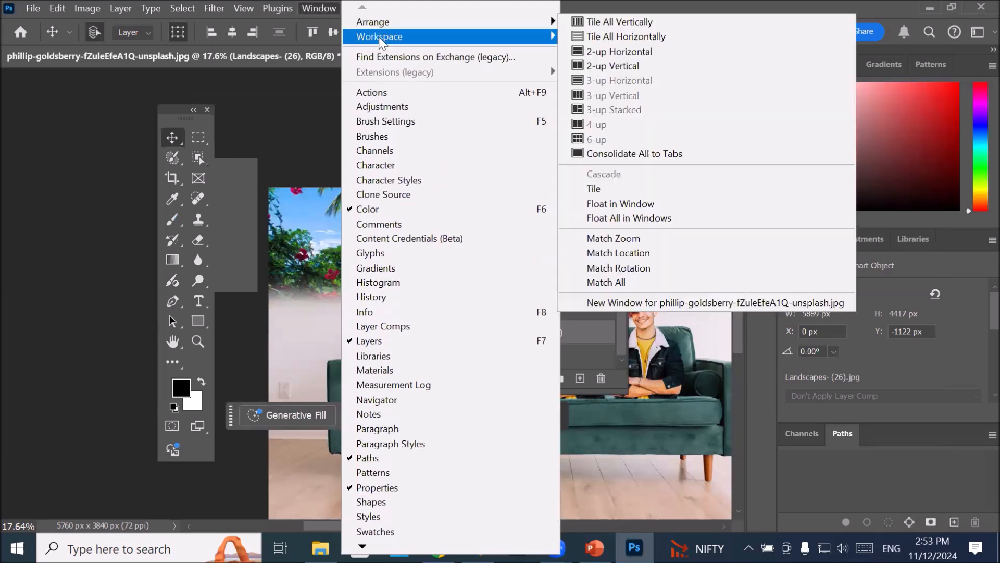
pyautogui.moveTo(514, 38)
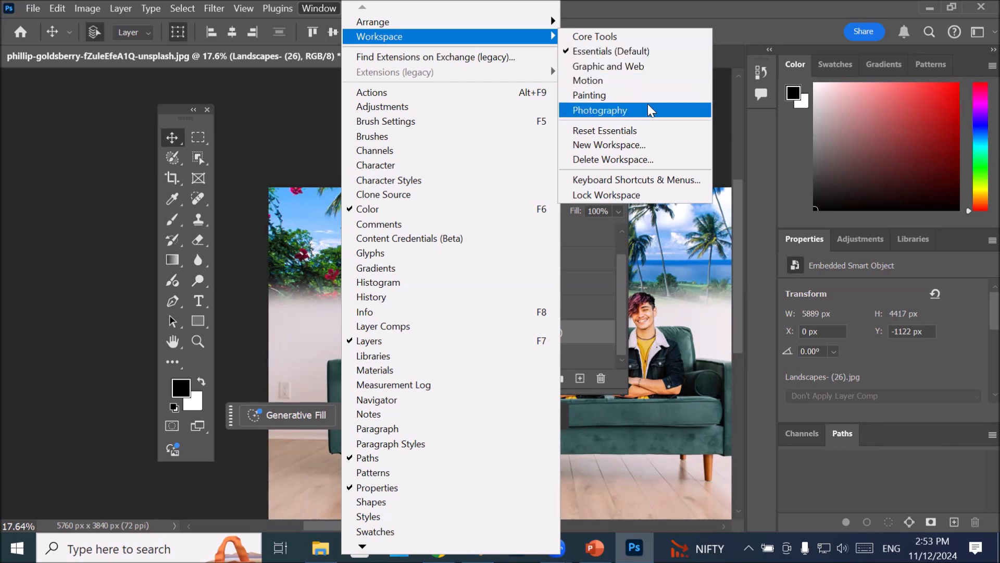
pyautogui.click(642, 134)
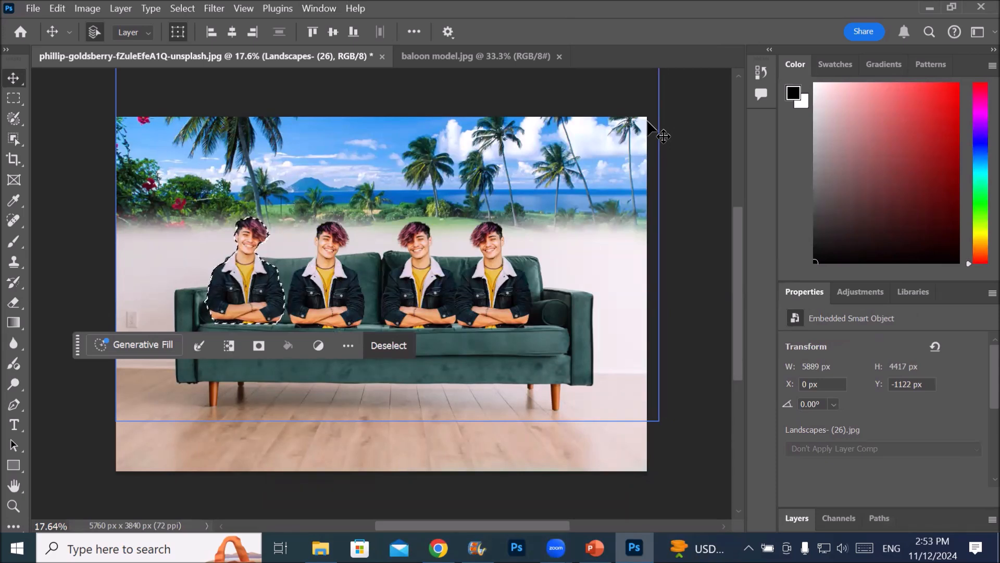
# Undock the tools bar, arrange it in two columns and float it over the picture
pyautogui.moveTo(14, 51); pyautogui.dragTo(175, 93)
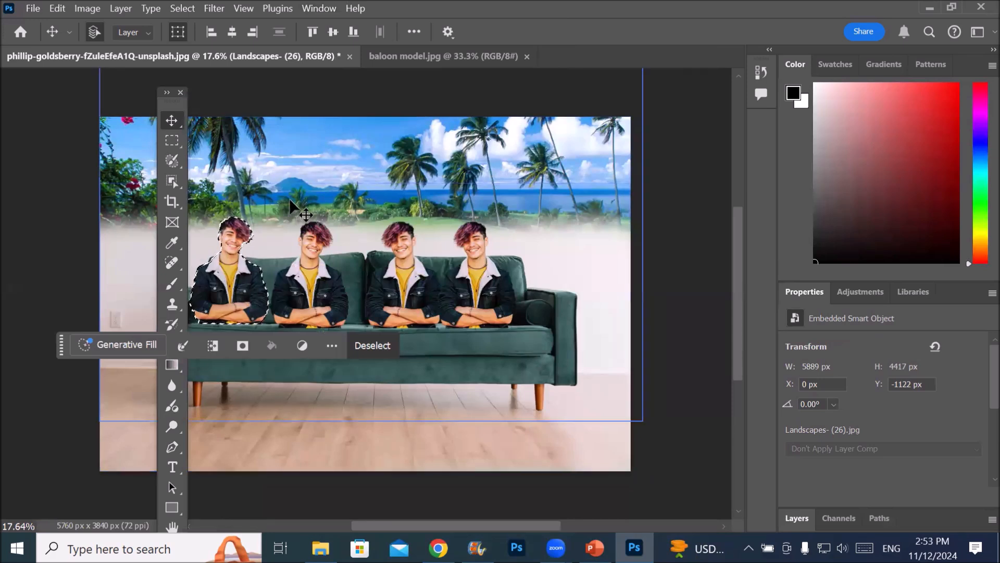
pyautogui.click(167, 93)
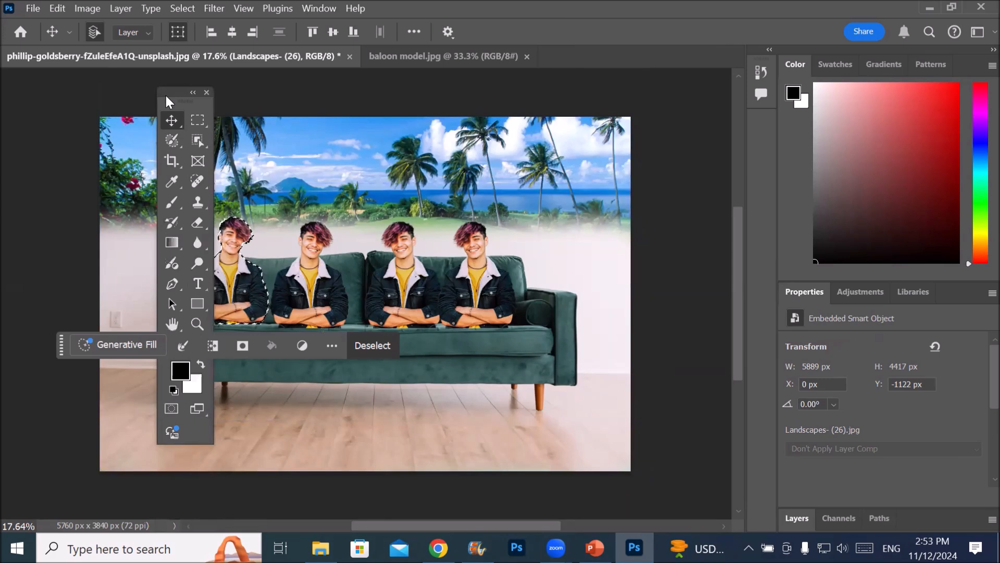
pyautogui.click(193, 92)
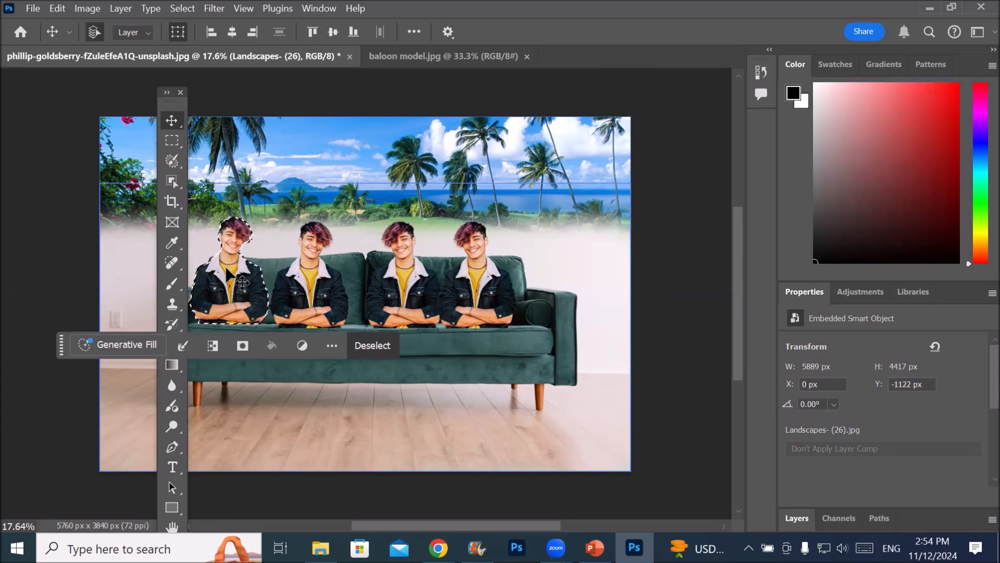
pyautogui.click(168, 94)
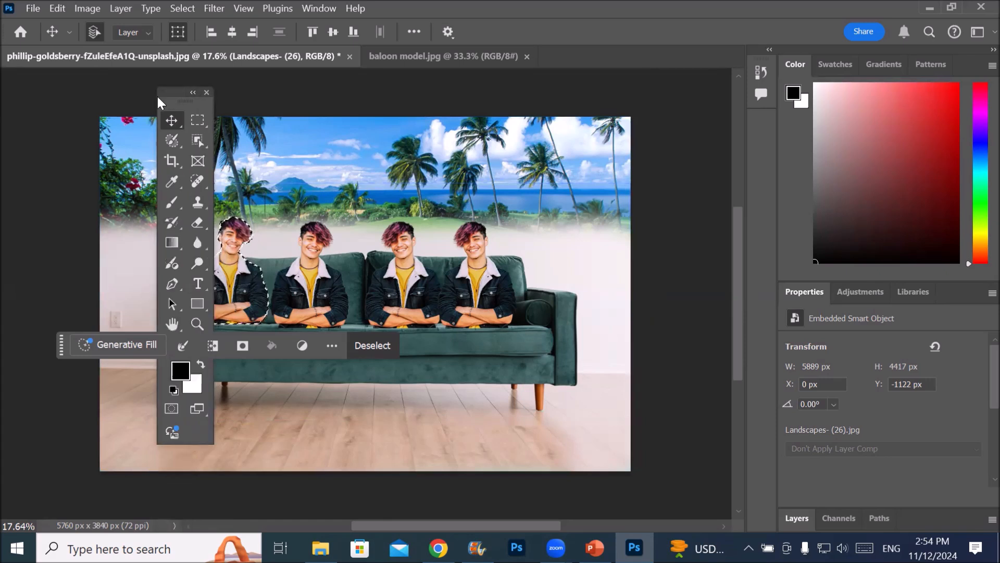
pyautogui.moveTo(169, 93); pyautogui.dragTo(258, 99)
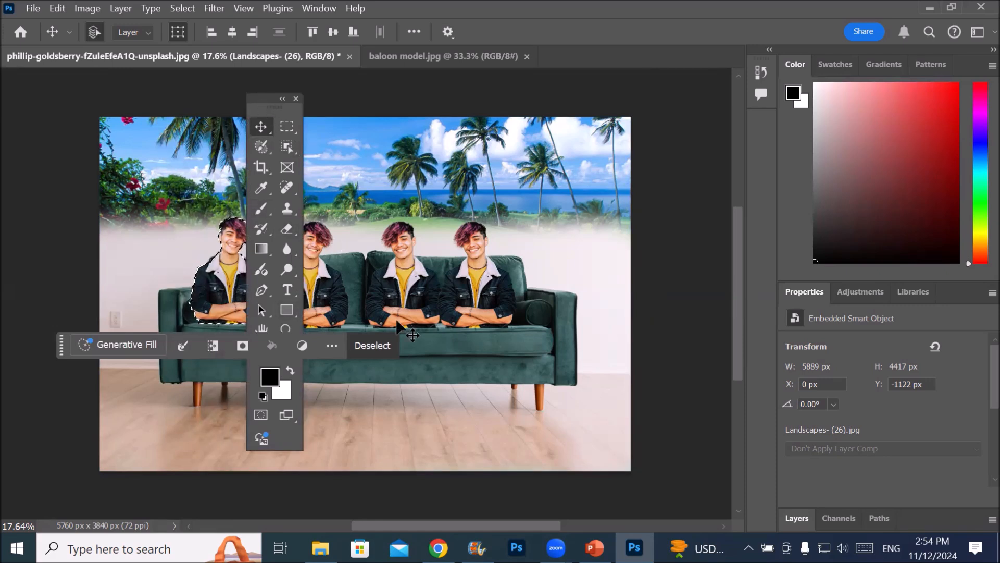
# Move the contextual task bar to the floor area below the sofa and shift the floating tools bar nearer the first man
pyautogui.moveTo(63, 349); pyautogui.dragTo(70, 354)
pyautogui.click(230, 443)
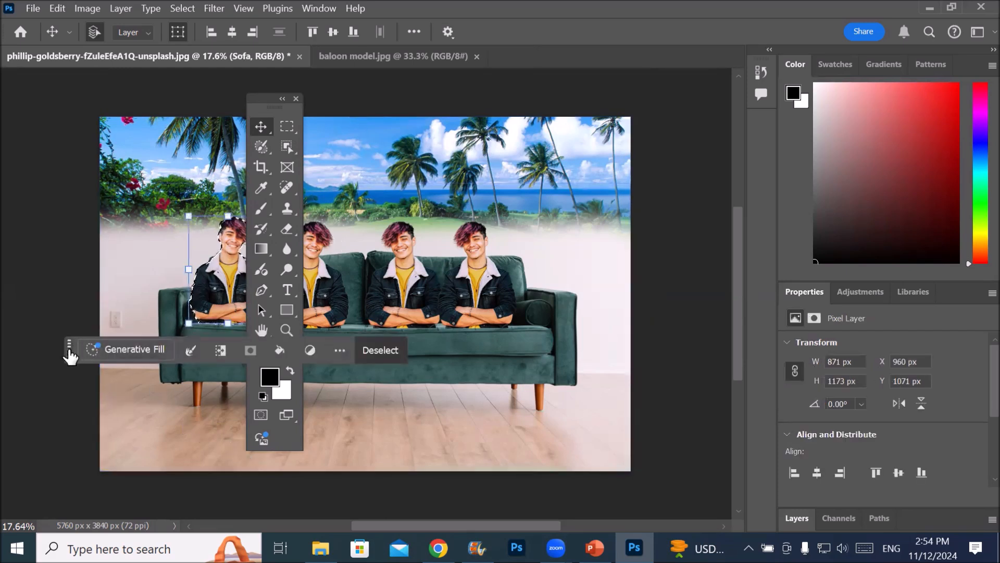
pyautogui.moveTo(70, 352); pyautogui.dragTo(361, 455)
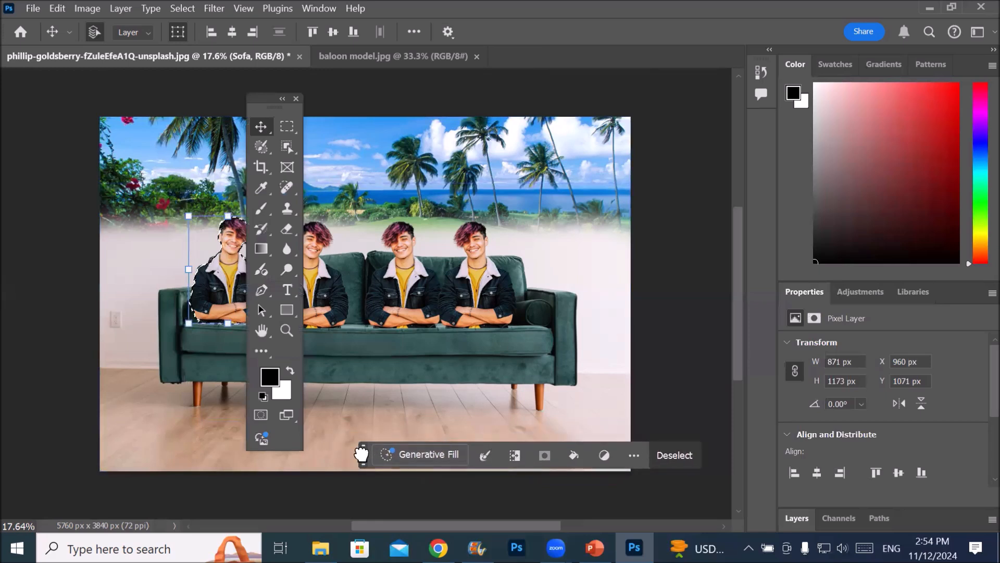
pyautogui.moveTo(258, 101); pyautogui.dragTo(221, 86)
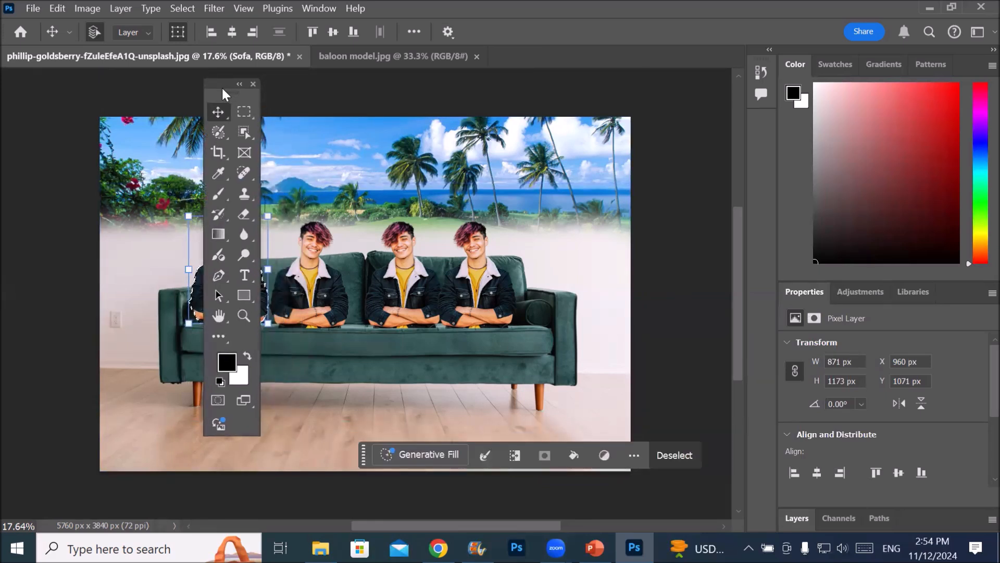
# Open the toolbar customization settings, examine the tool groups and options, and close them without changing any tools
pyautogui.click(216, 337)
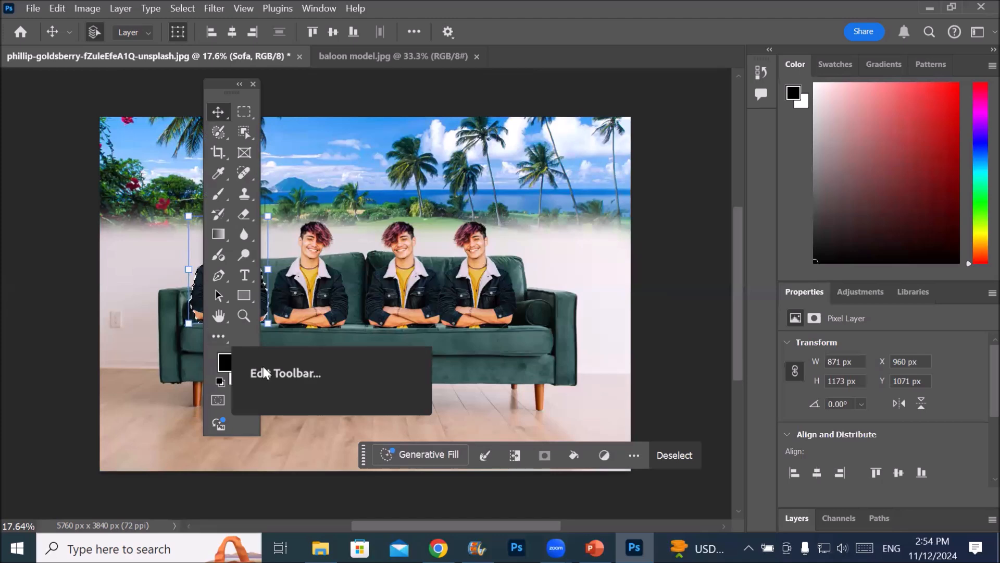
pyautogui.click(214, 330)
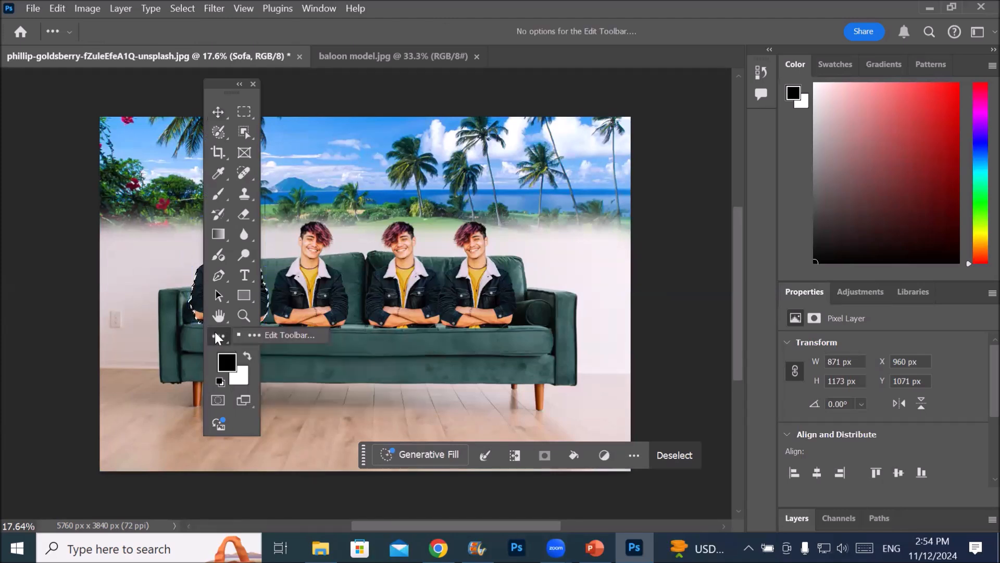
pyautogui.click(289, 336)
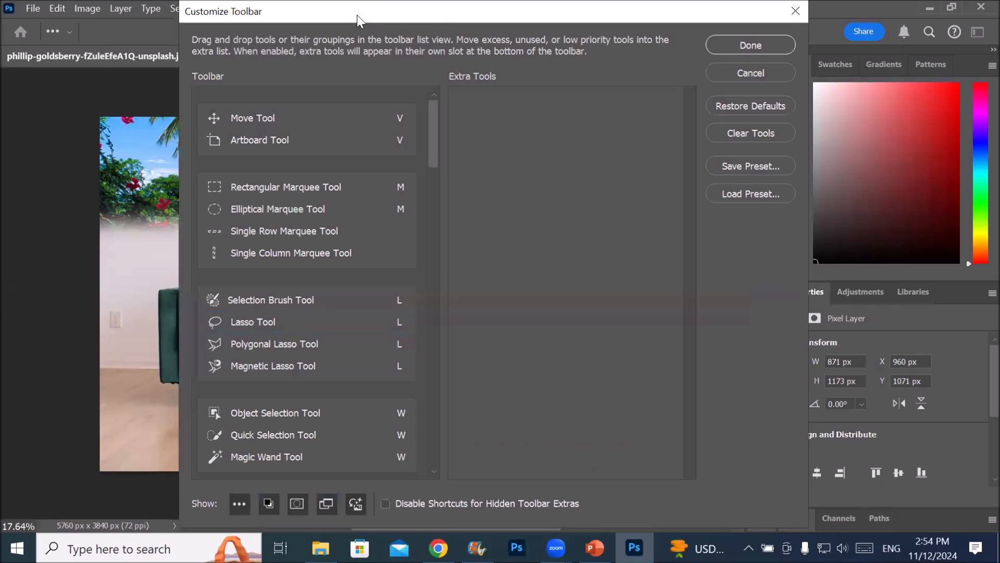
pyautogui.moveTo(357, 14); pyautogui.dragTo(525, 36)
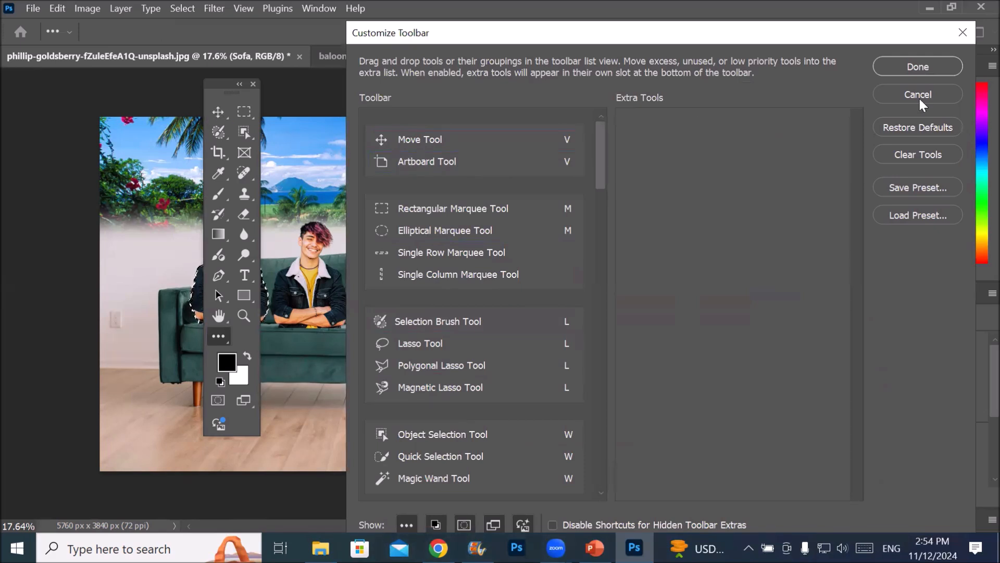
pyautogui.click(935, 67)
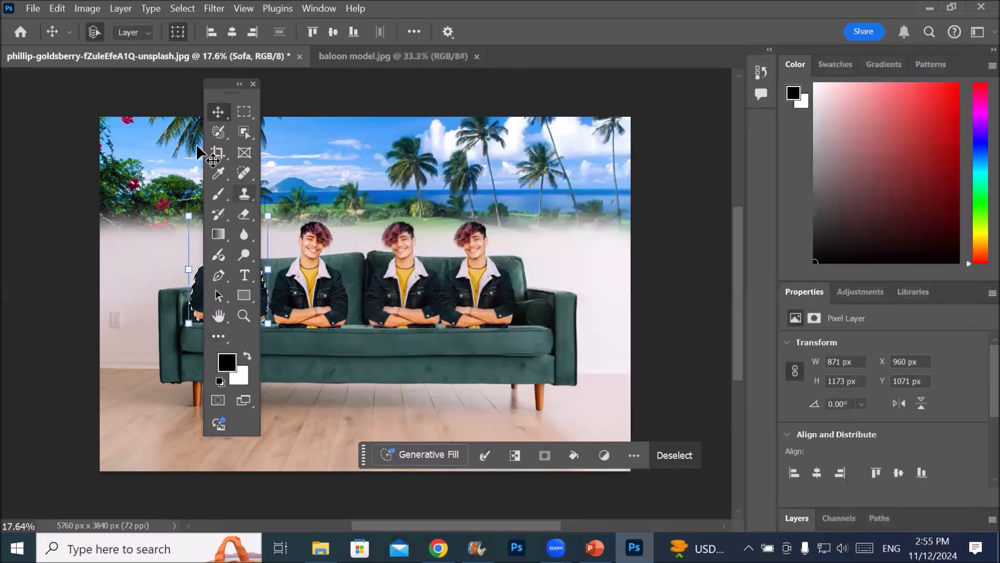
# Examine the alternative tools grouped under the Move and Eraser tools, and try out the Rectangular Marquee tool
pyautogui.rightClick(218, 111)
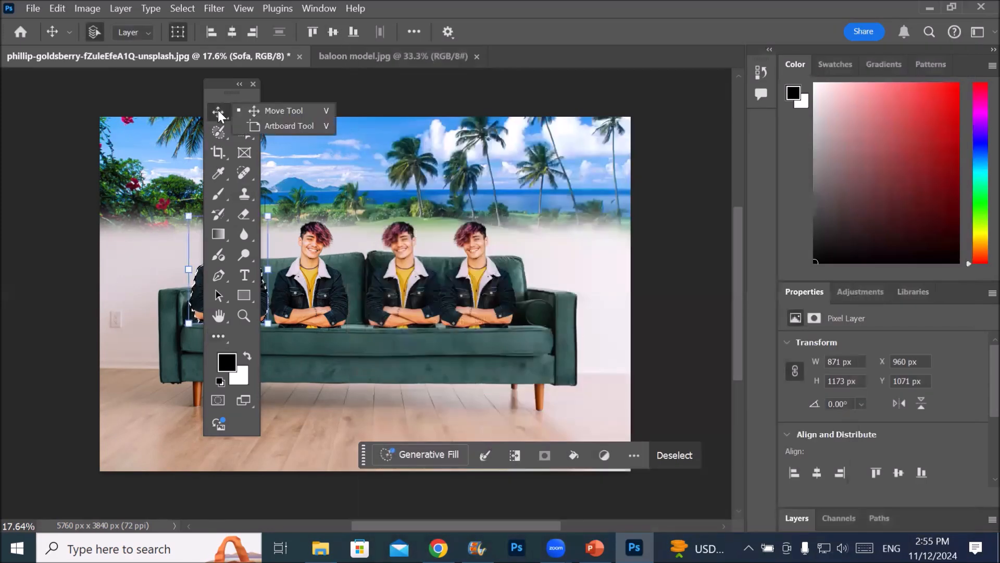
pyautogui.click(218, 111)
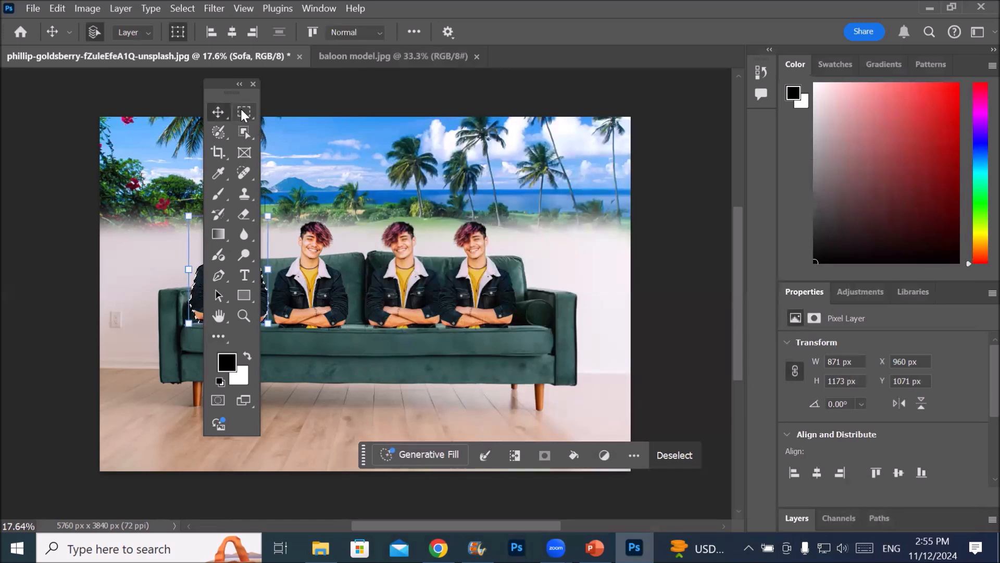
pyautogui.click(243, 112)
pyautogui.click(240, 108)
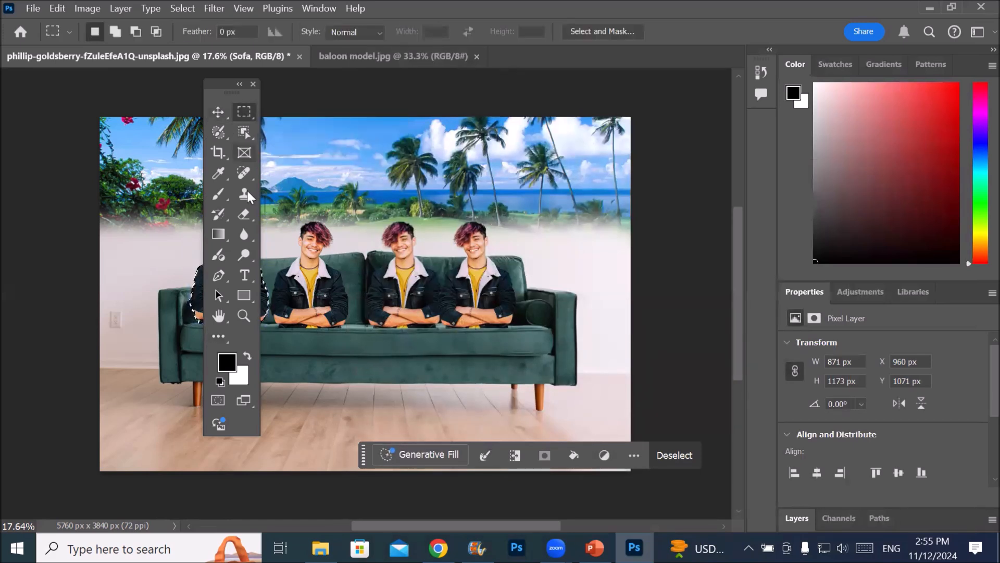
pyautogui.click(243, 212)
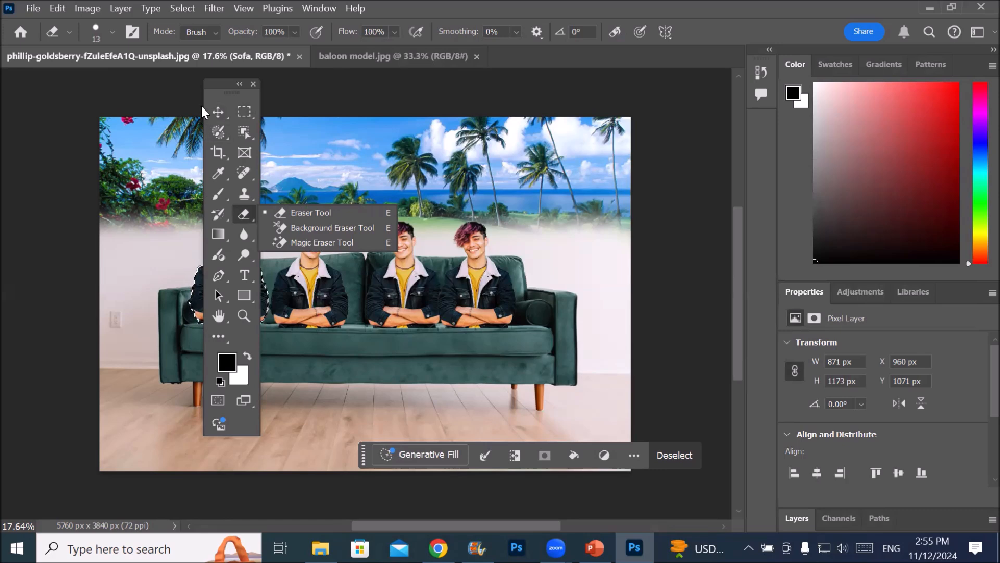
pyautogui.click(169, 109)
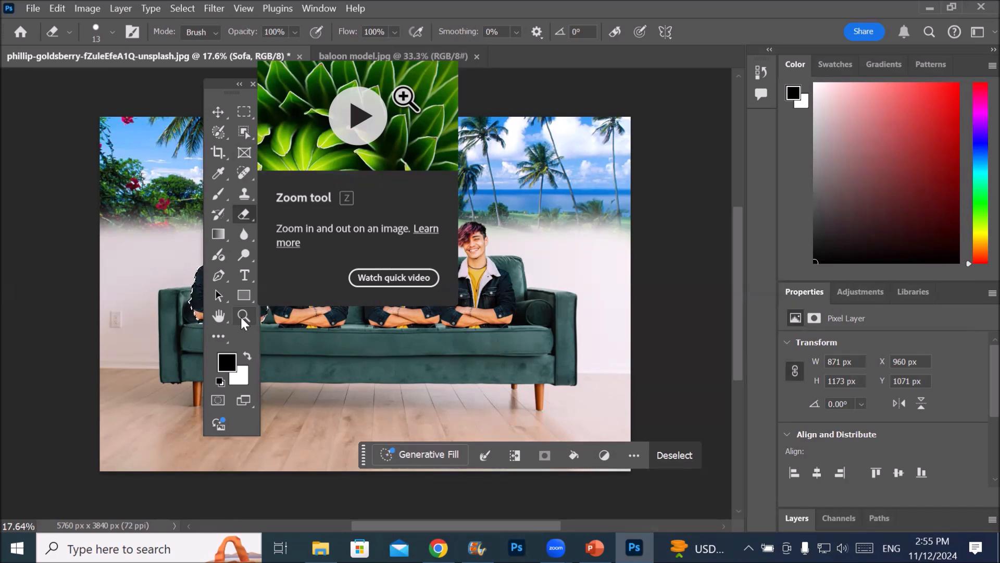
# Activate the Hand tool and examine the alternative tools grouped with it
pyautogui.click(220, 108)
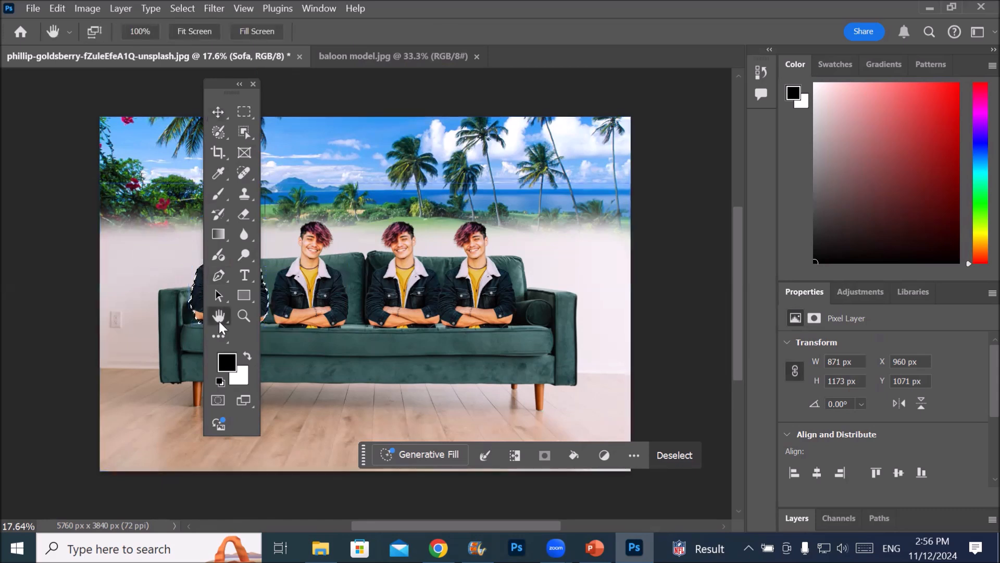
pyautogui.click(219, 320)
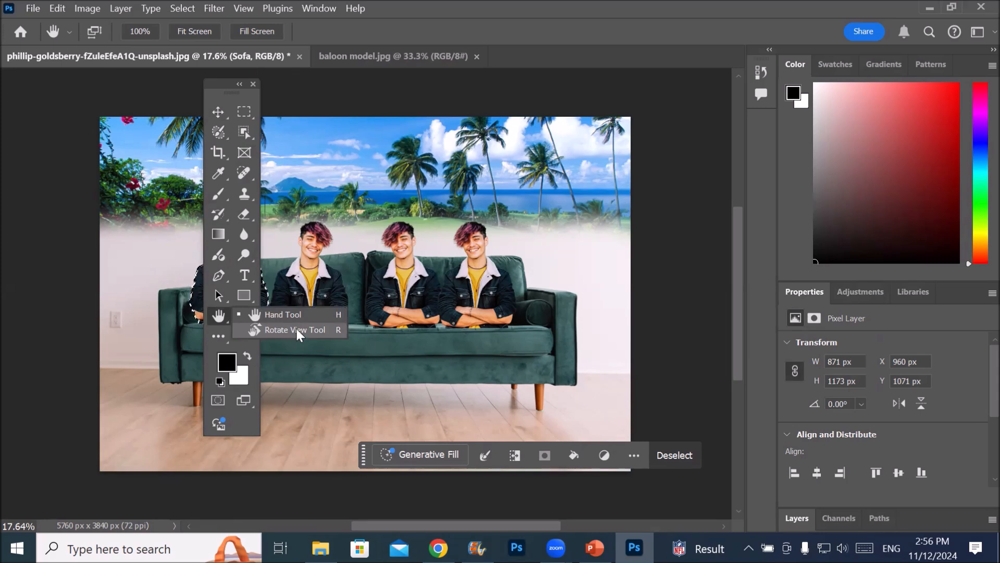
pyautogui.click(221, 313)
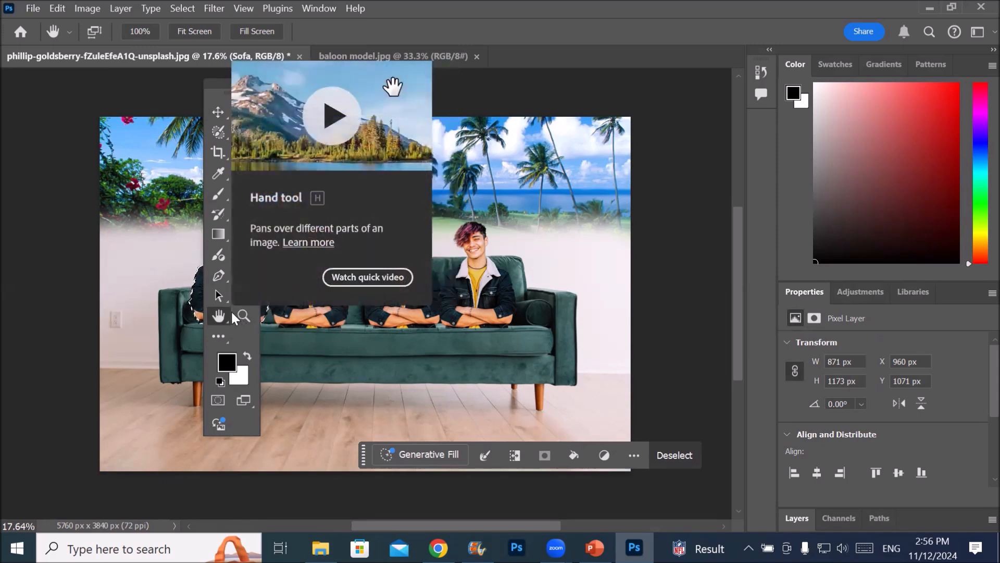
# Customize the toolbar by transferring the Move Tool and Artboard Tool to the extra tools
pyautogui.click(224, 338)
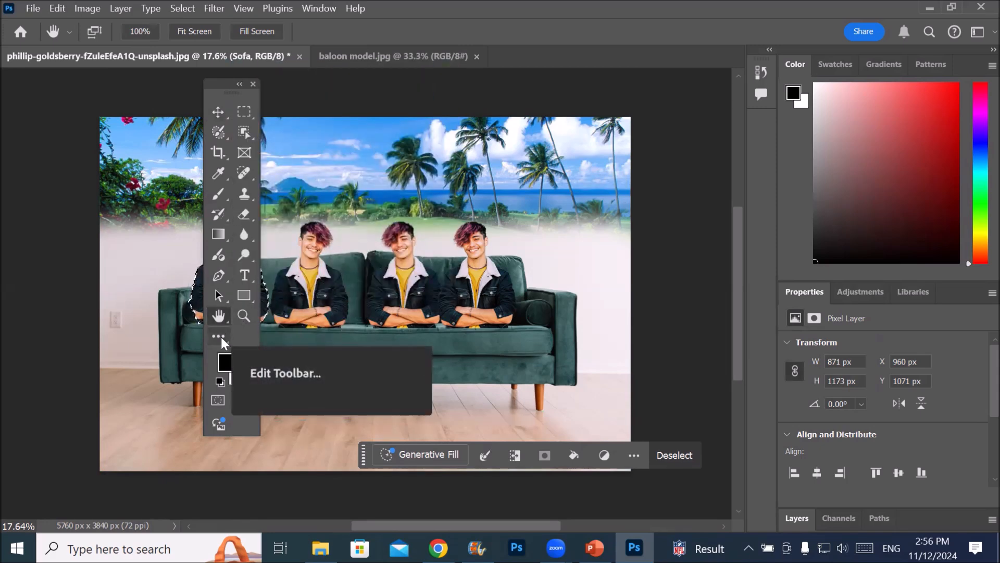
pyautogui.click(221, 337)
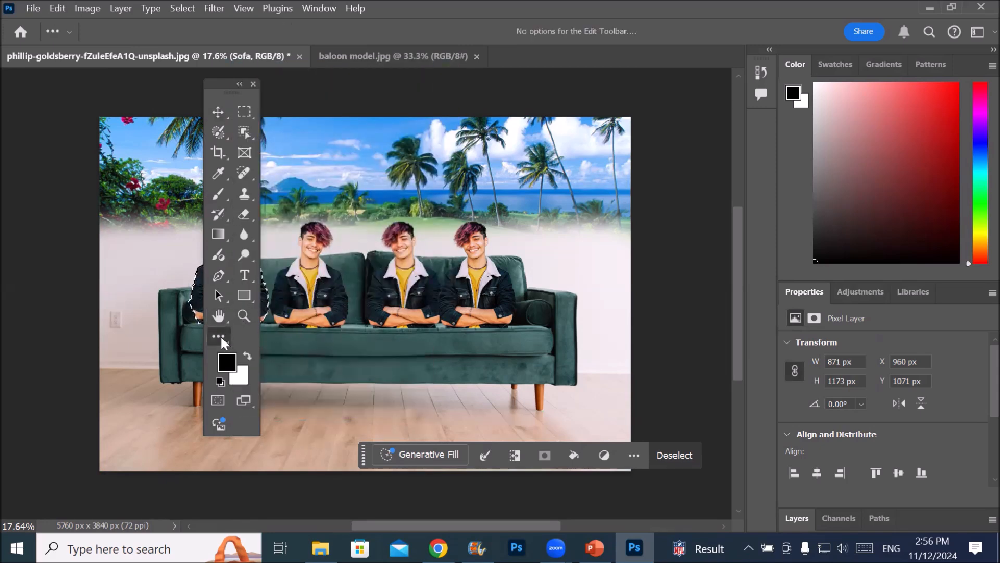
pyautogui.click(283, 336)
pyautogui.moveTo(428, 139); pyautogui.dragTo(678, 196)
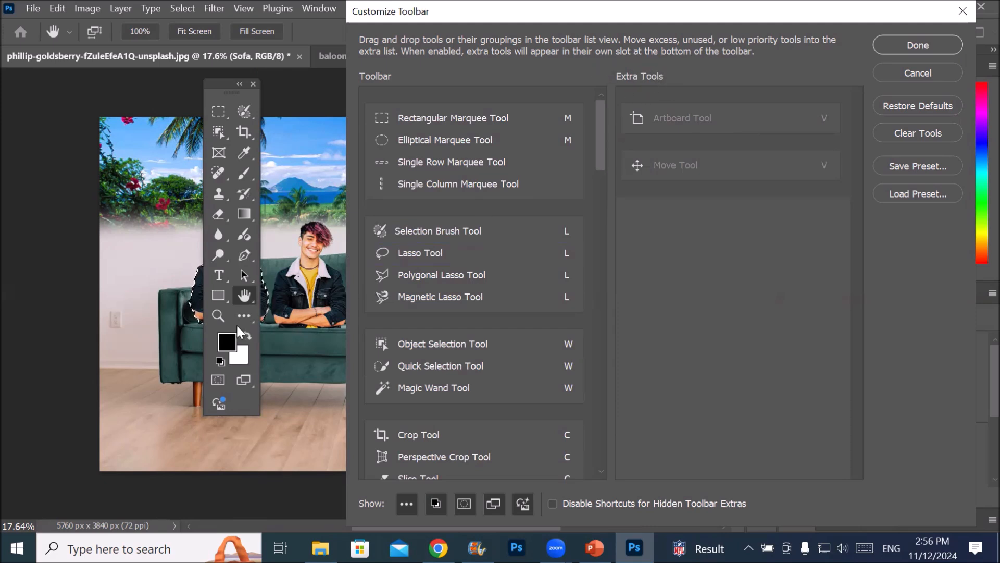
# Transfer the Zoom Tool to the extra tools as well and accept the toolbar customization
pyautogui.moveTo(600, 142)
pyautogui.mouseDown()
pyautogui.moveTo(586, 256)
pyautogui.moveTo(592, 361)
pyautogui.moveTo(554, 451)
pyautogui.moveTo(520, 471)
pyautogui.mouseUp()
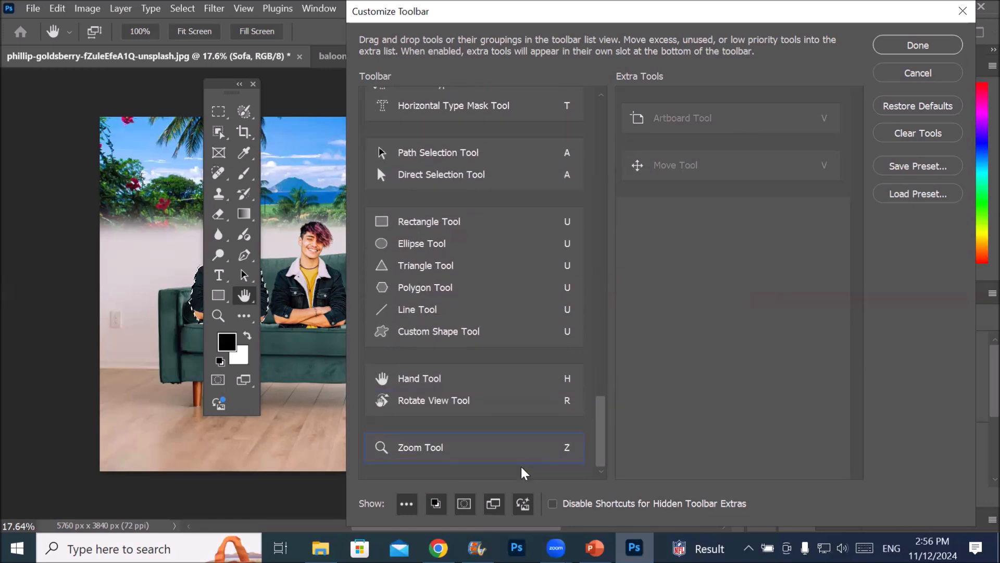
pyautogui.click(565, 450)
pyautogui.moveTo(523, 449); pyautogui.dragTo(756, 235)
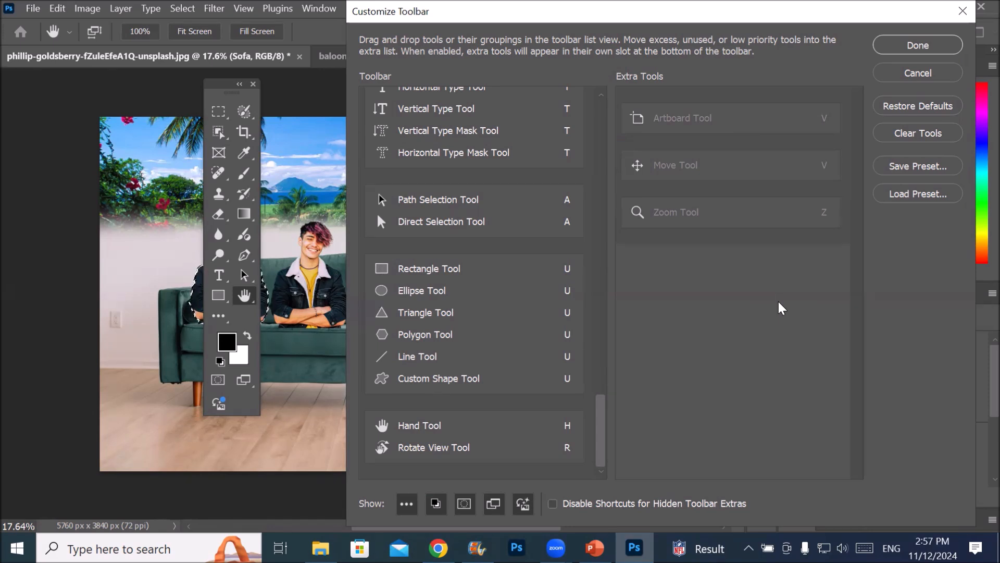
pyautogui.click(925, 45)
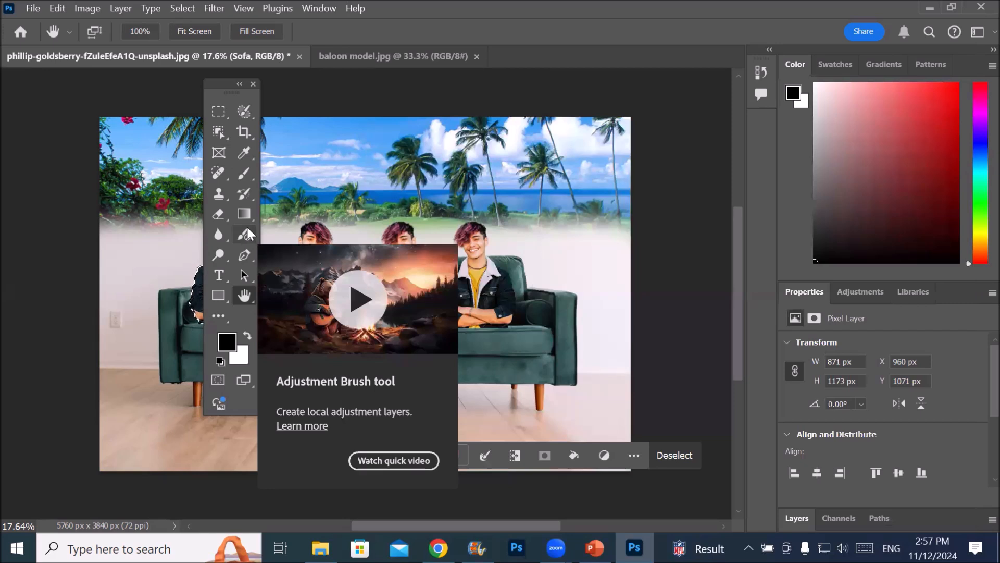
# Customize the toolbar by transferring the Move Tool from the extra tools into the Object Selection Tool group, and accept the change
pyautogui.click(221, 318)
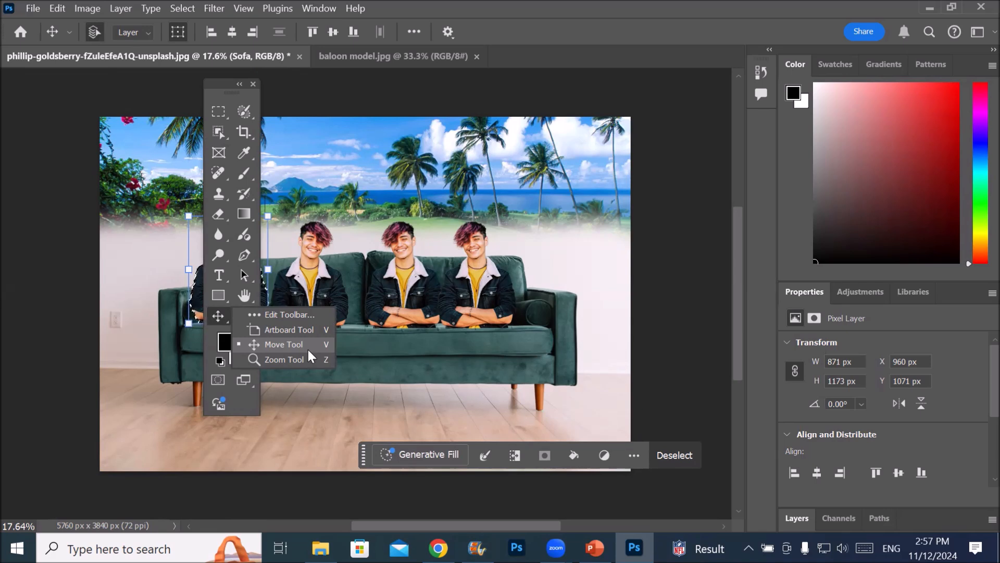
pyautogui.click(306, 314)
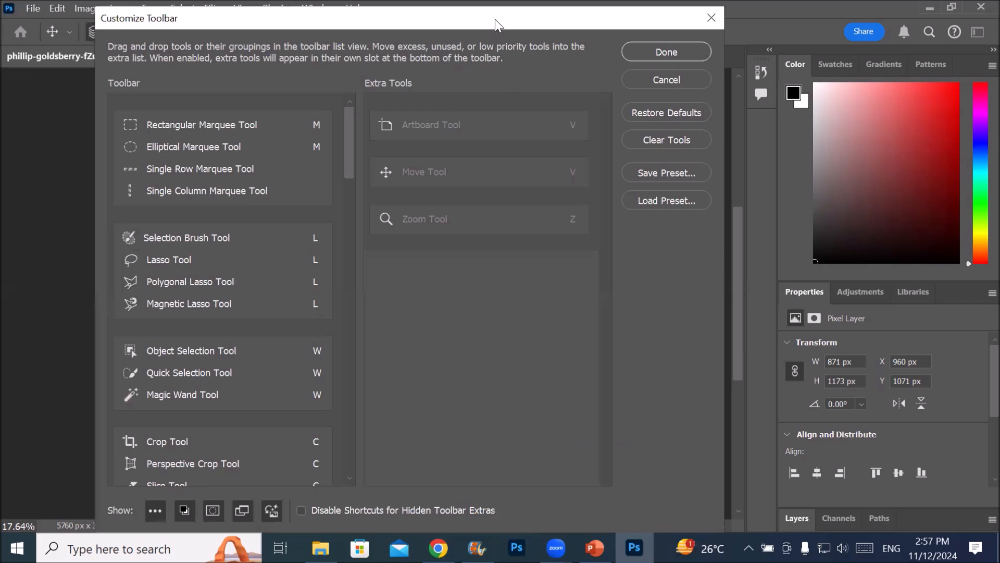
pyautogui.moveTo(495, 19); pyautogui.dragTo(644, 24)
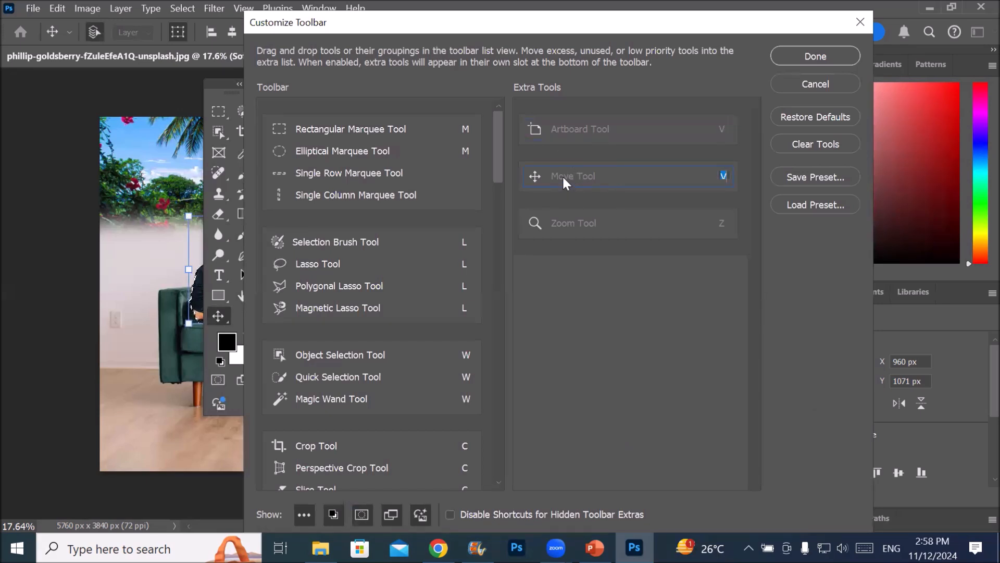
pyautogui.moveTo(563, 177); pyautogui.dragTo(342, 385)
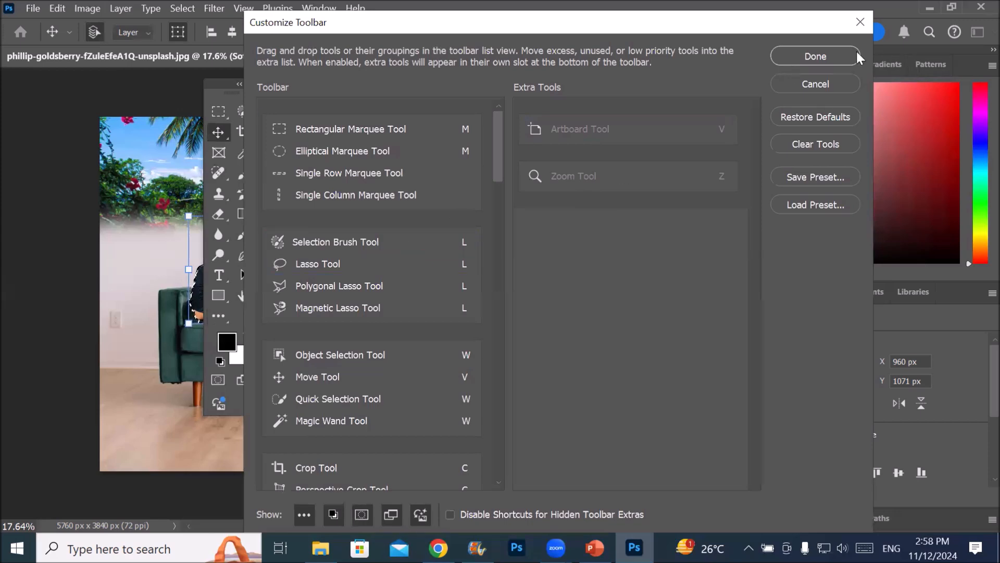
pyautogui.click(816, 56)
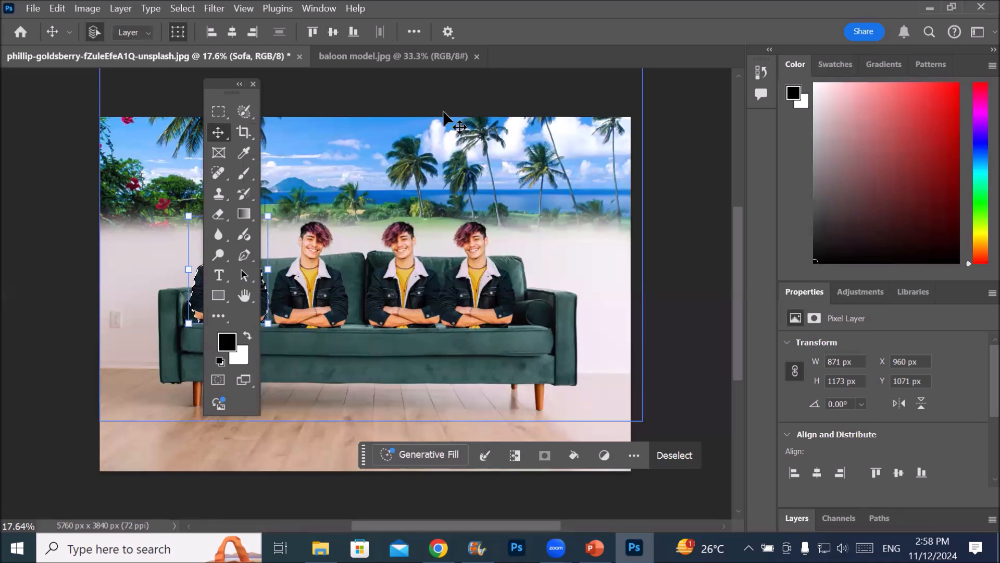
# Examine the tools grouped with the Move Tool and activate the Object Selection Tool from that group
pyautogui.click(221, 130)
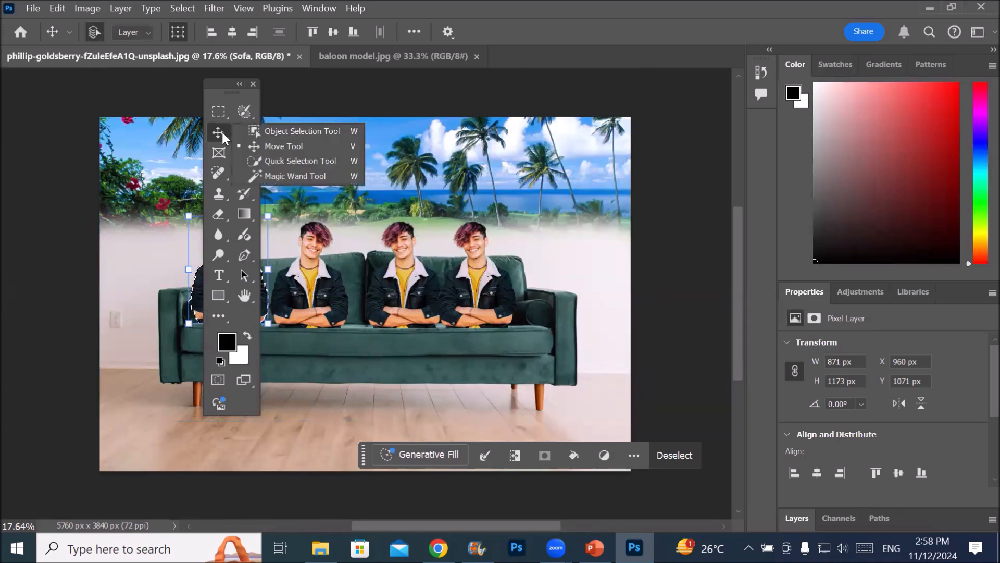
pyautogui.click(302, 130)
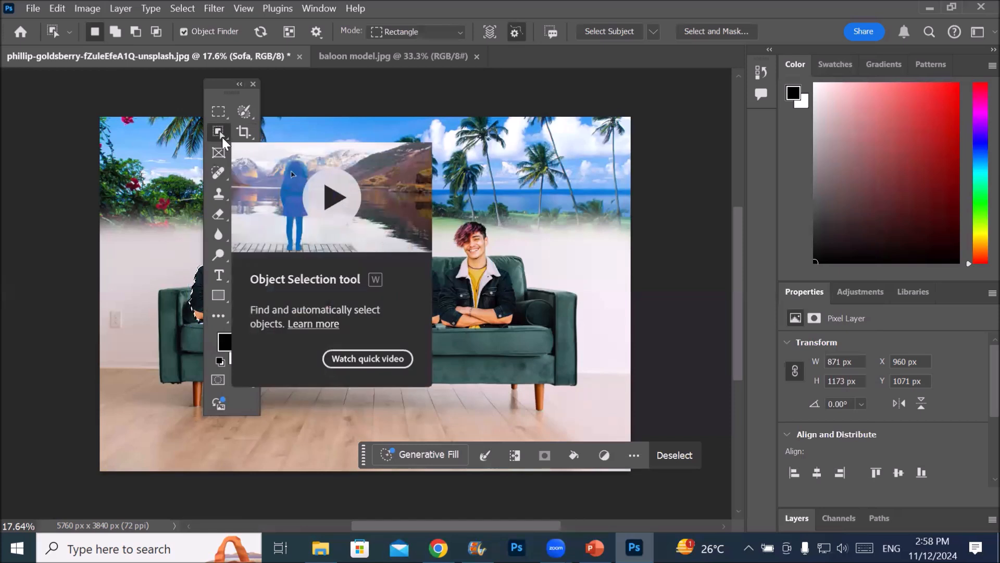
pyautogui.rightClick(222, 134)
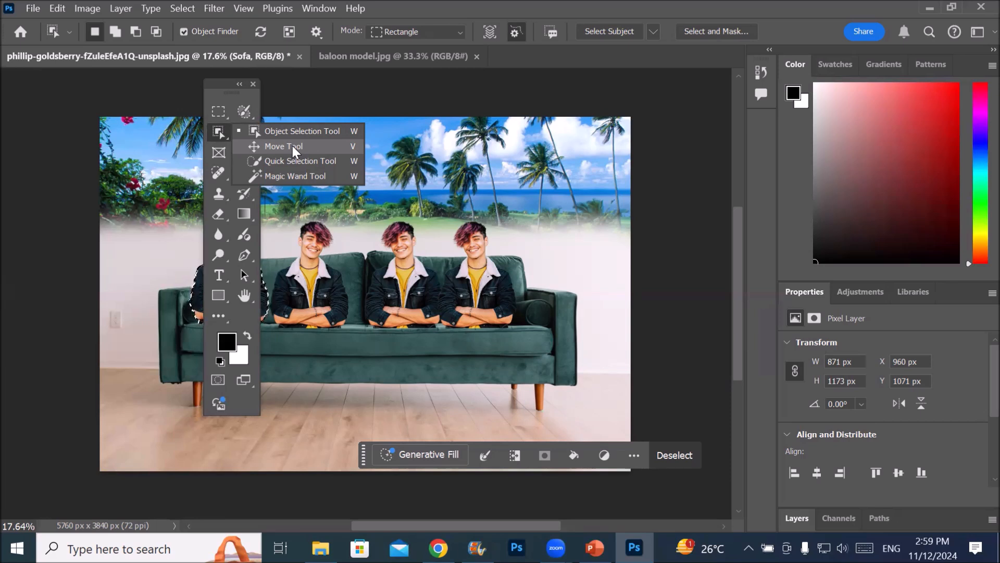
# Save the customized toolbar as a preset in the person's Desktop folder, naming it with their first name plus "toolbar"
pyautogui.click(215, 312)
pyautogui.click(279, 315)
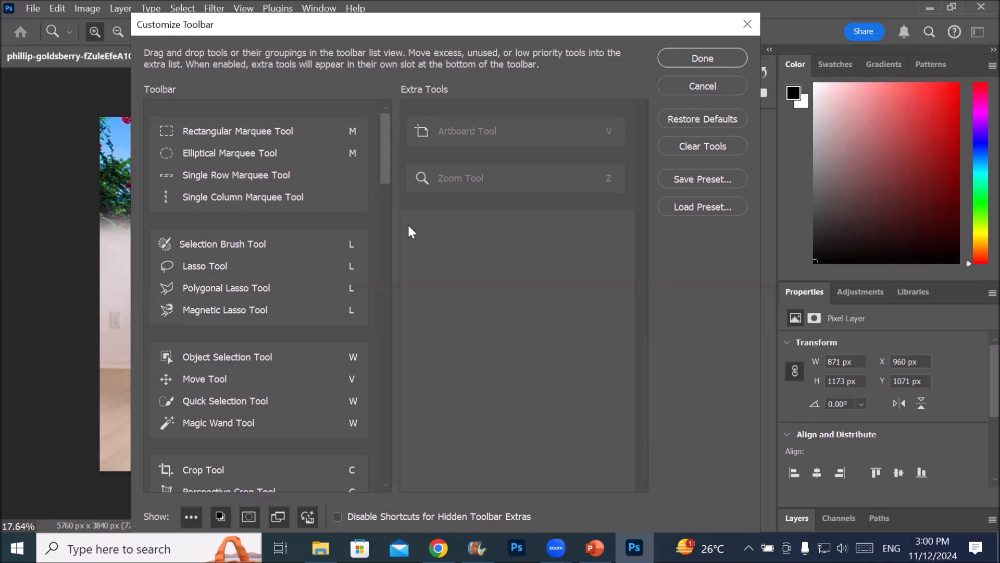
pyautogui.click(702, 178)
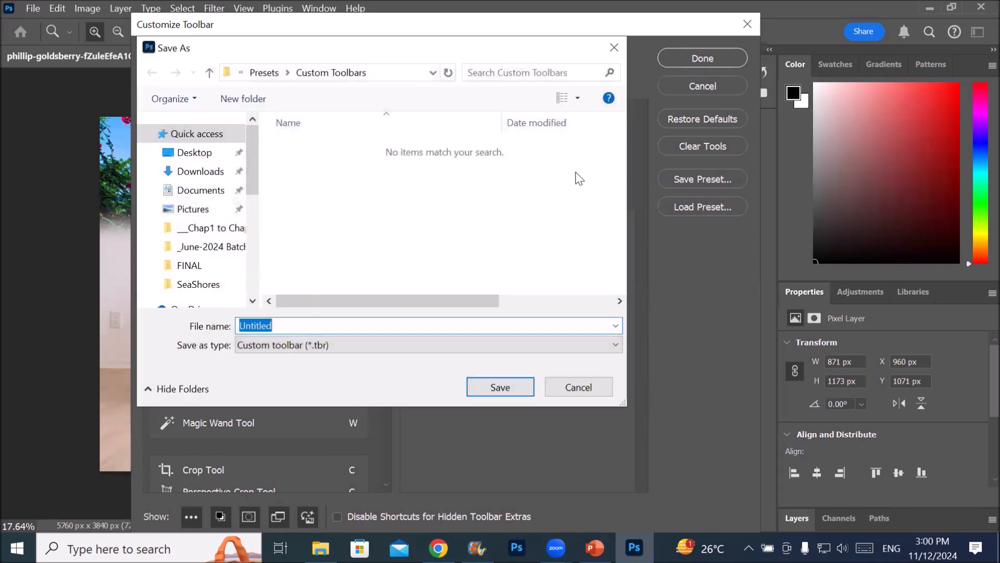
pyautogui.click(201, 158)
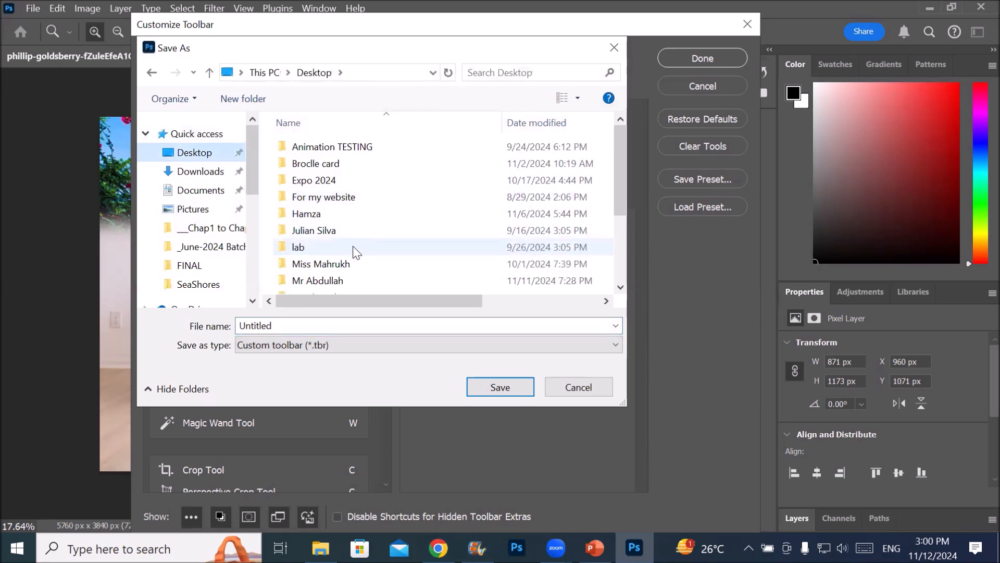
pyautogui.click(316, 285)
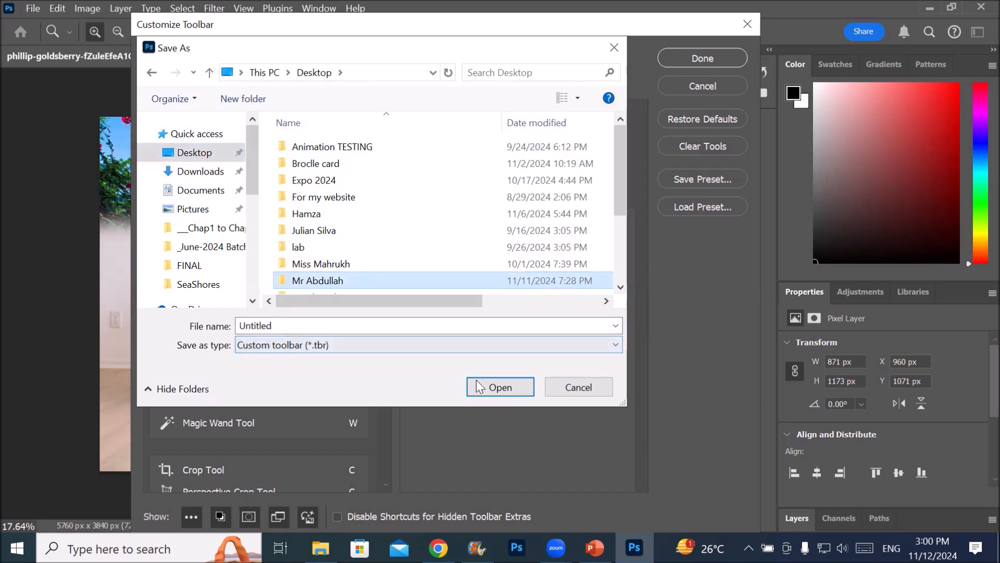
pyautogui.click(495, 393)
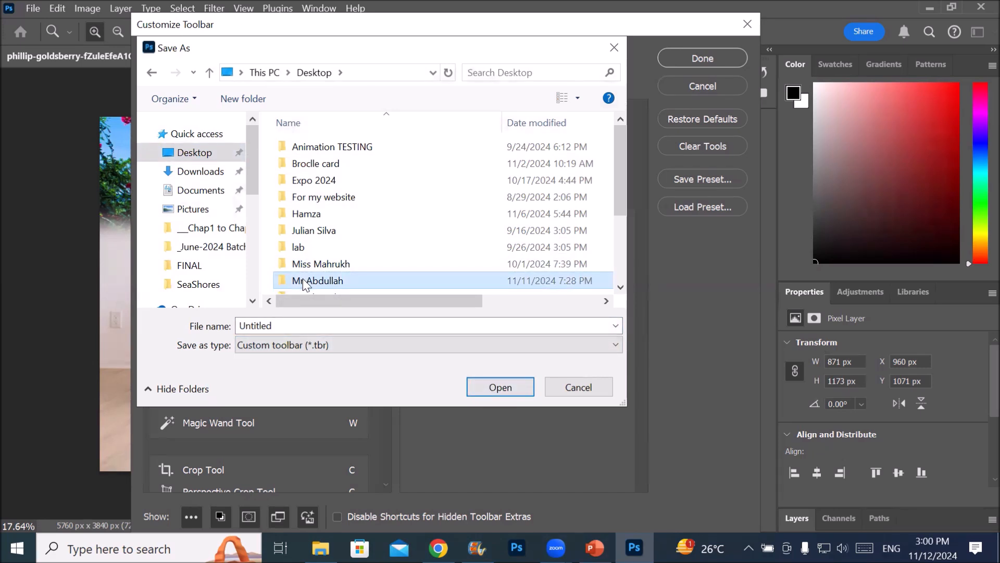
pyautogui.doubleClick(291, 324)
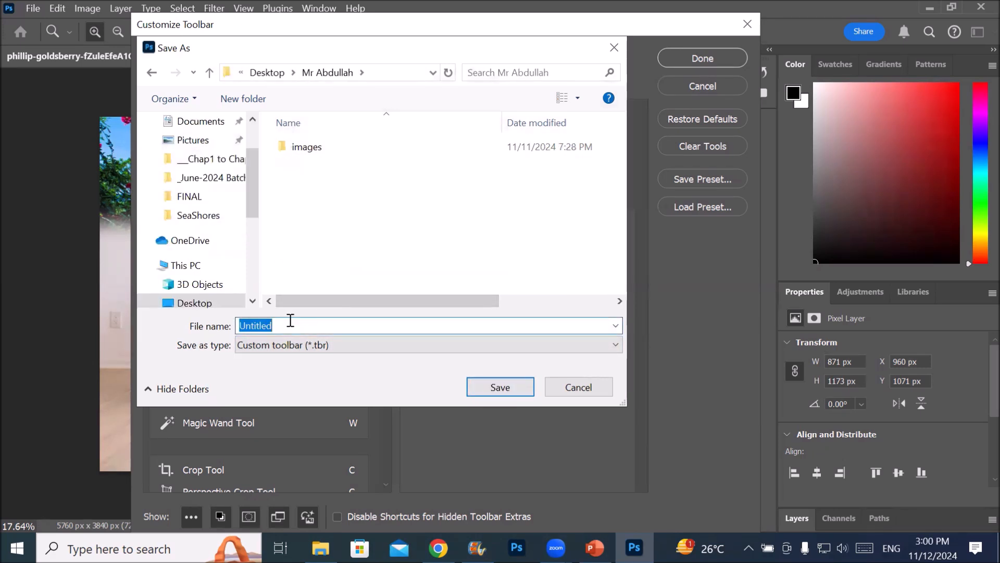
pyautogui.write('abdullah ')
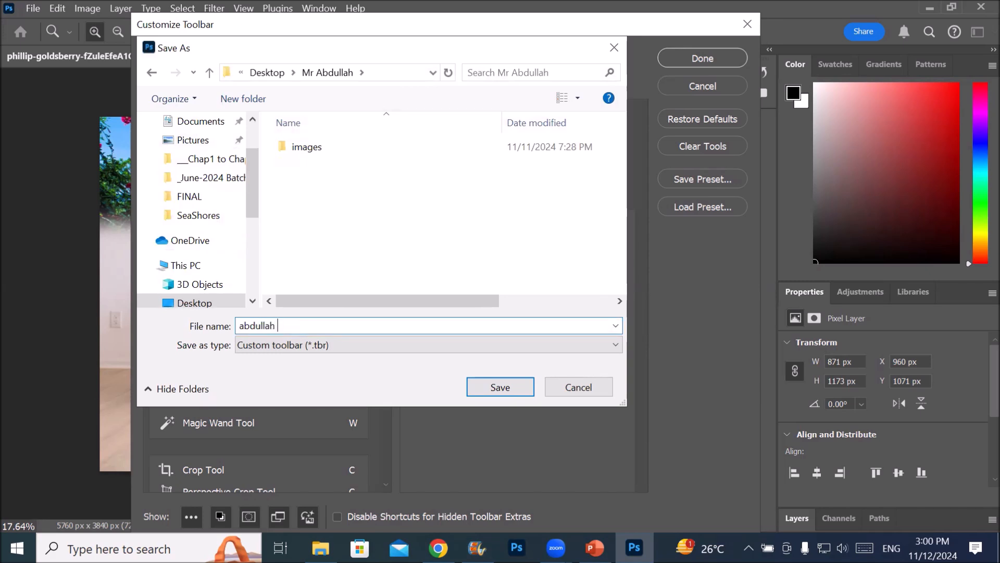
pyautogui.write('toolbar')
pyautogui.press('Return')
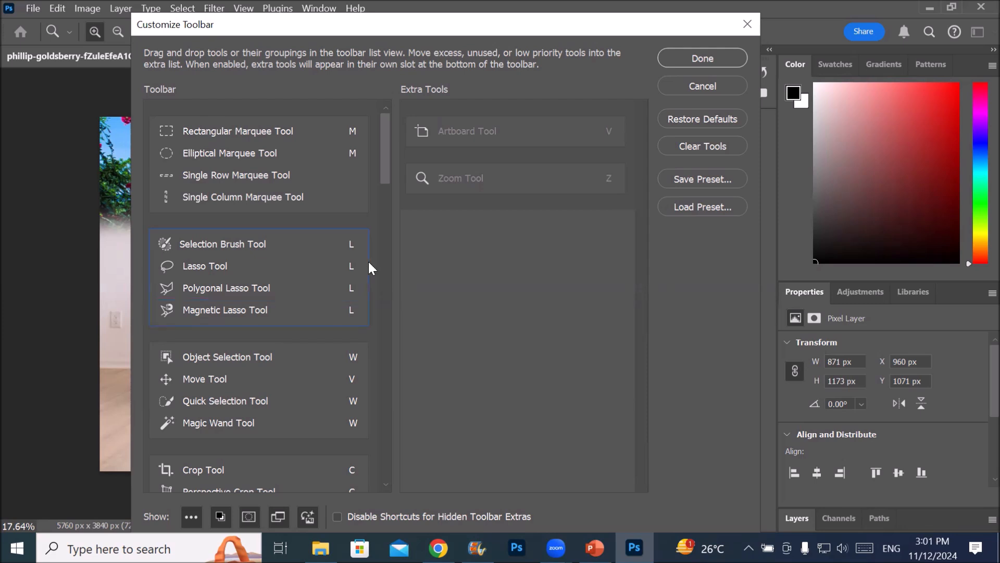
# Restore the default toolbar layout, and load the saved custom toolbar preset from the person's Desktop folder
pyautogui.click(705, 118)
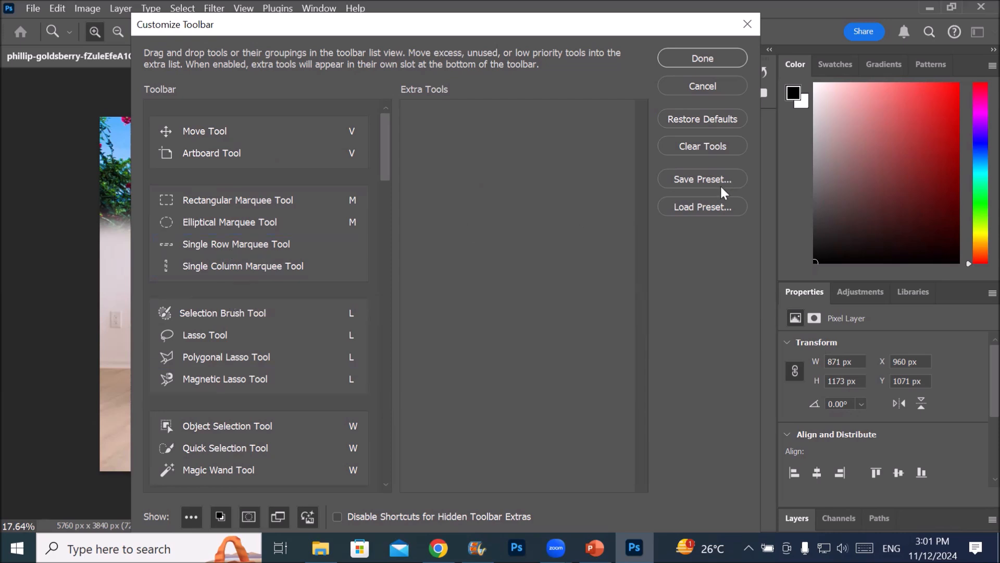
pyautogui.click(699, 207)
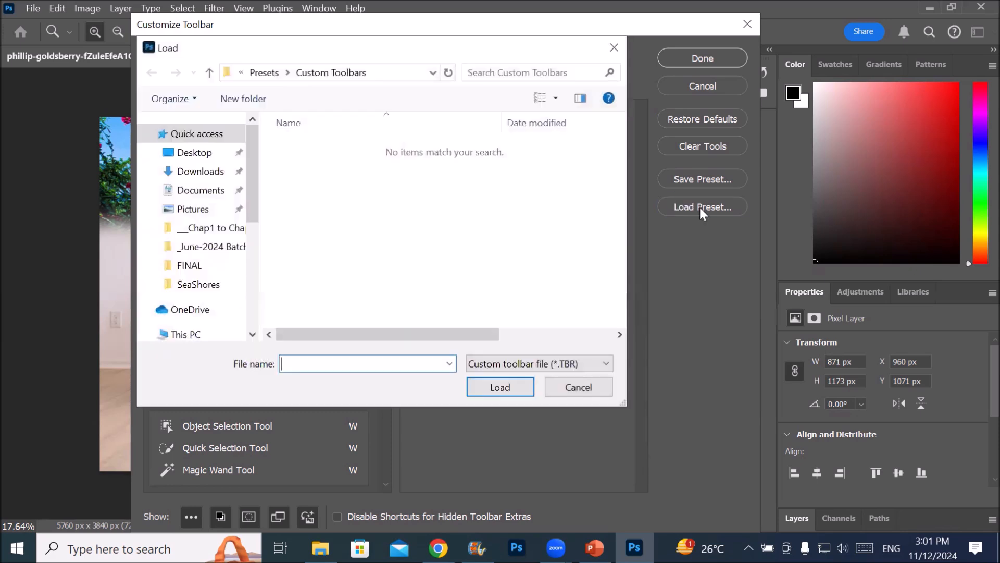
pyautogui.click(192, 153)
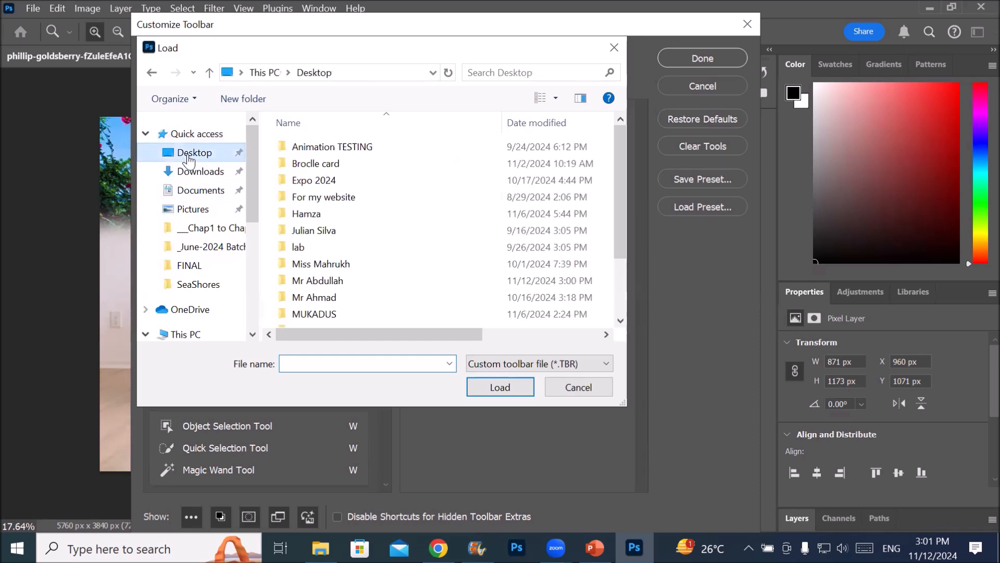
pyautogui.click(345, 280)
pyautogui.doubleClick(346, 281)
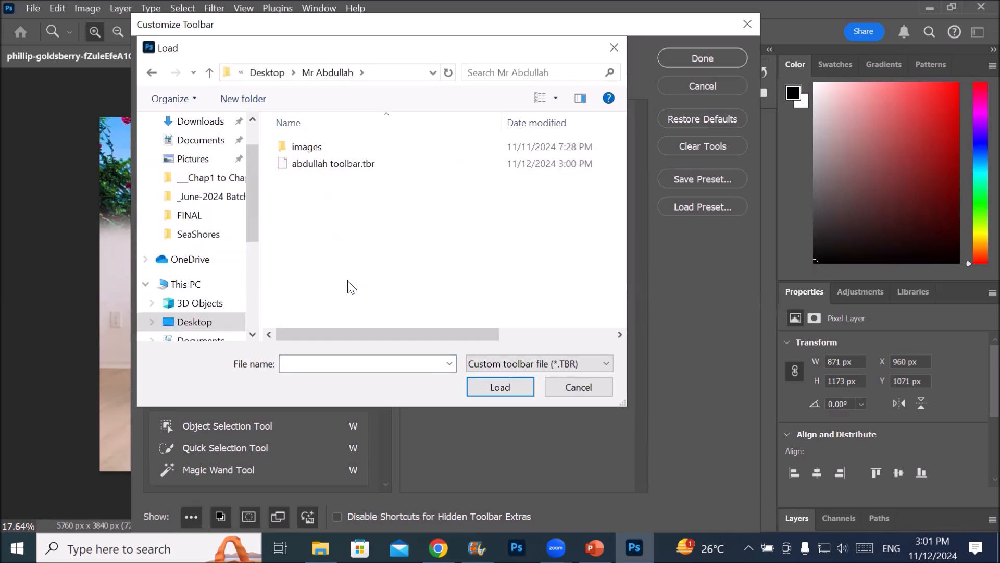
pyautogui.click(365, 164)
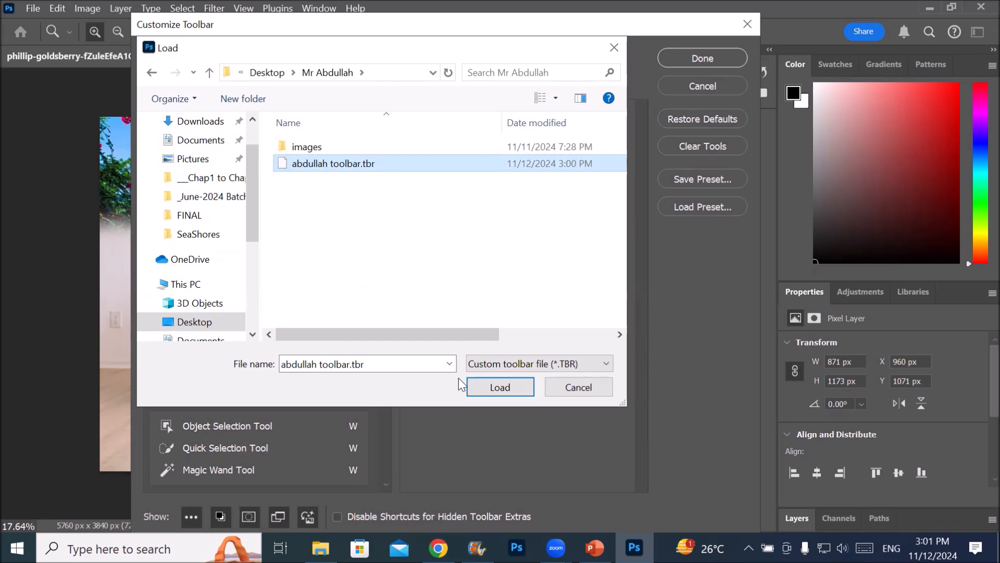
pyautogui.click(492, 383)
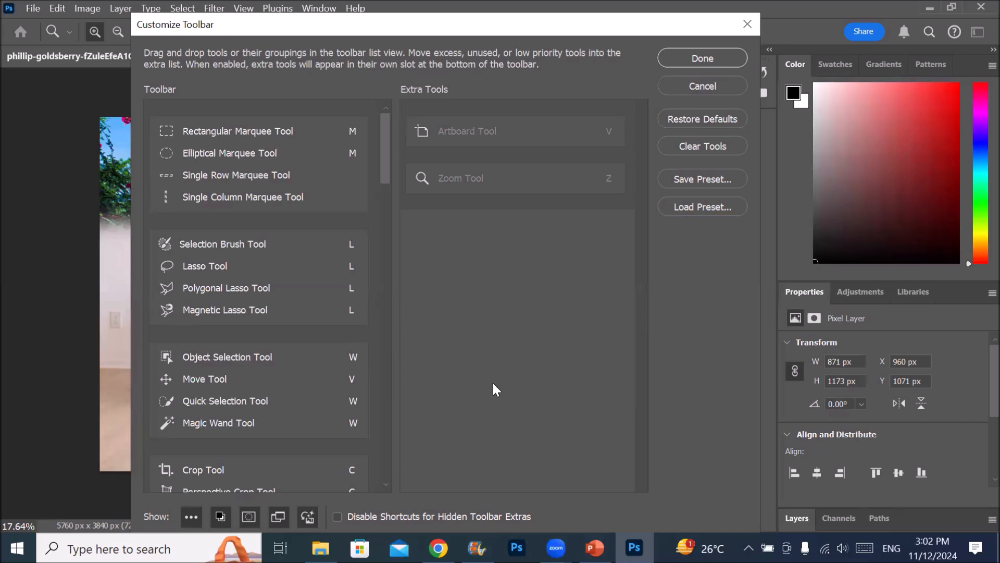
# Restore the toolbar to its default tools and accept the customization
pyautogui.click(690, 118)
pyautogui.click(706, 58)
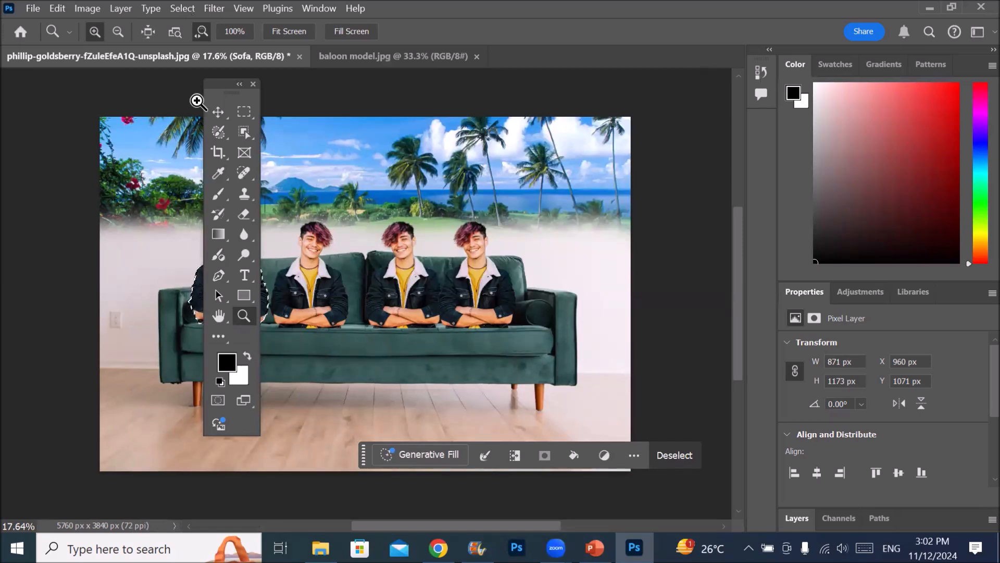
# Zoom in on the sofa picture in repeated increments, through 25% and 33.3%, up to at least 66.7%
pyautogui.click(57, 9)
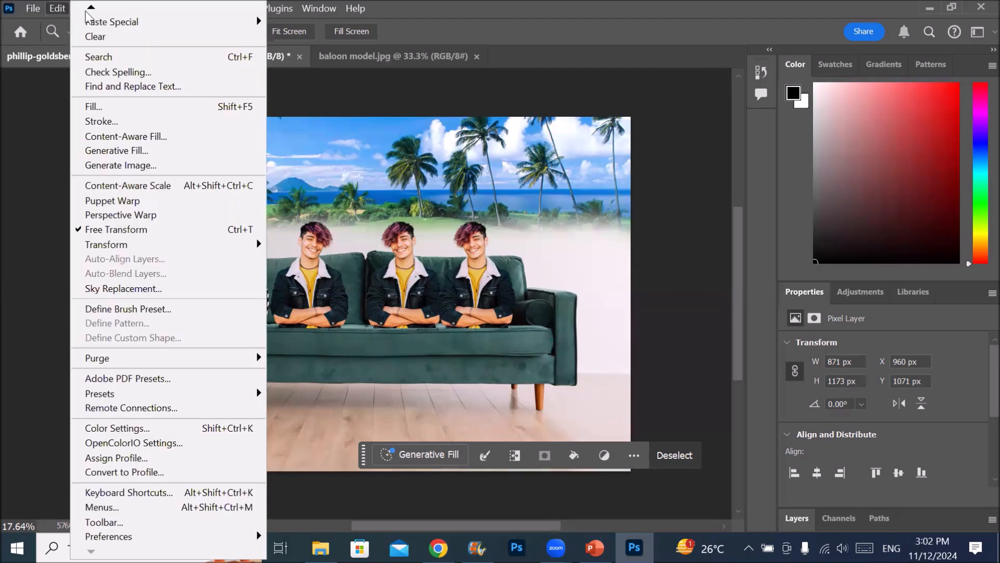
pyautogui.moveTo(91, 7)
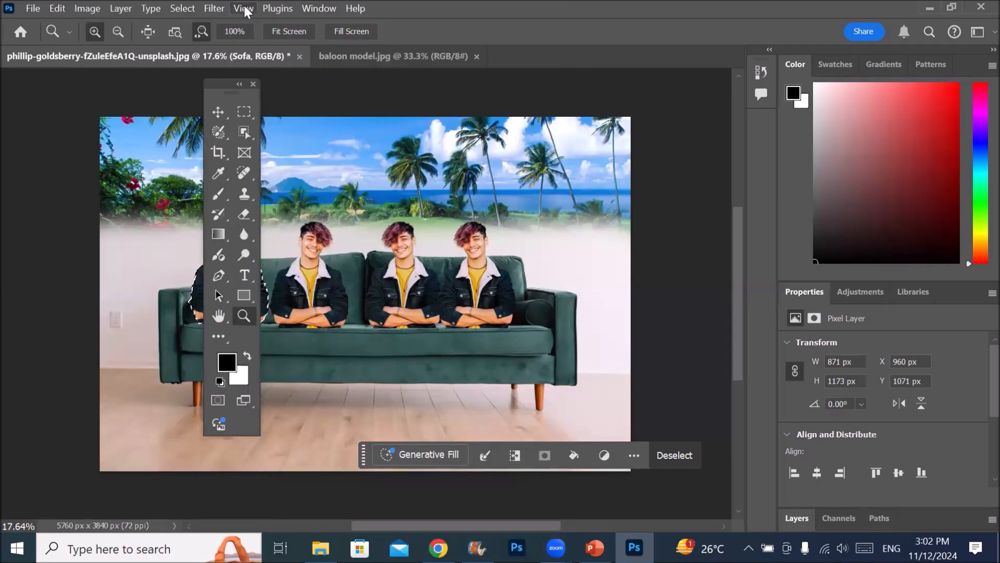
pyautogui.moveTo(245, 8)
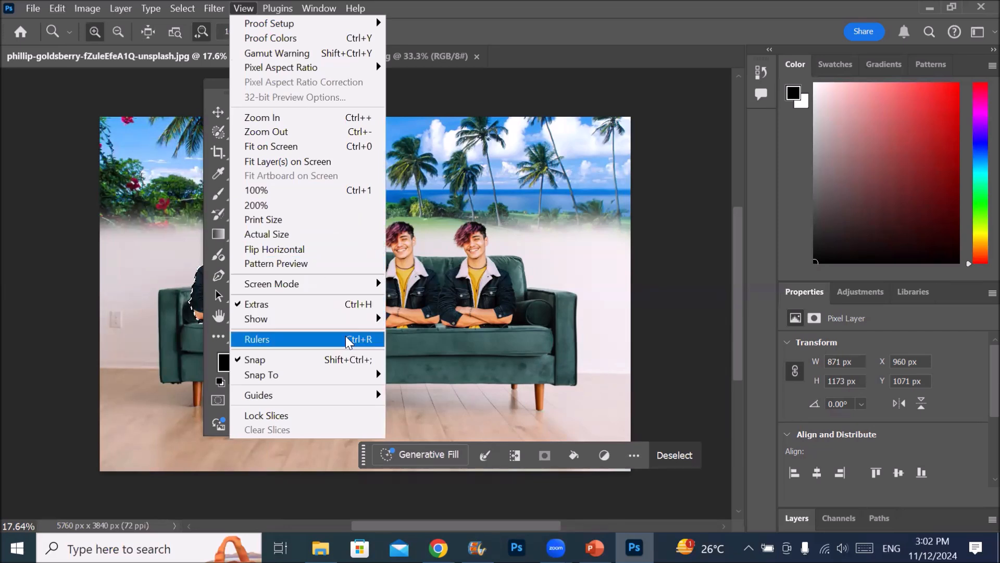
pyautogui.click(358, 118)
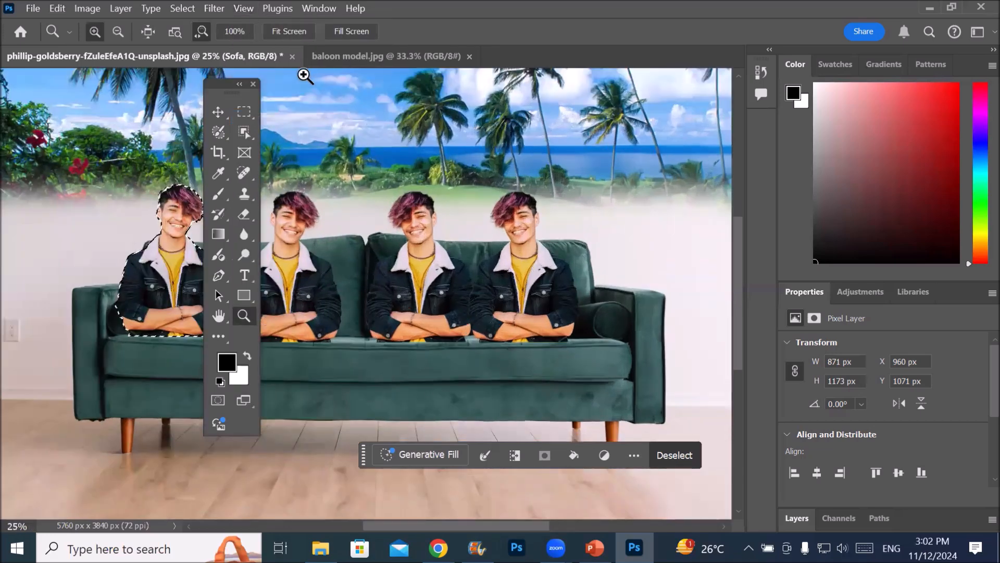
pyautogui.click(244, 10)
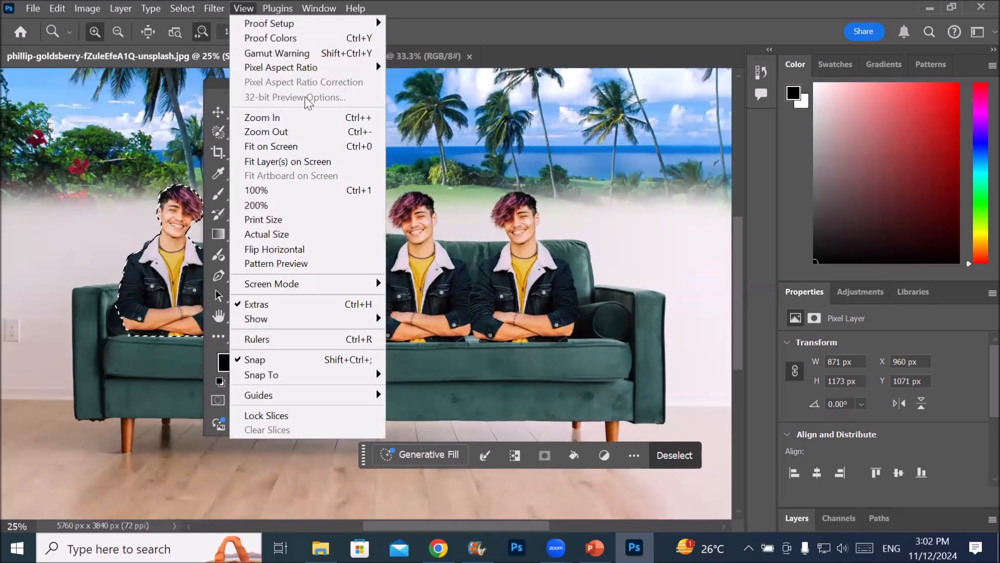
pyautogui.click(307, 122)
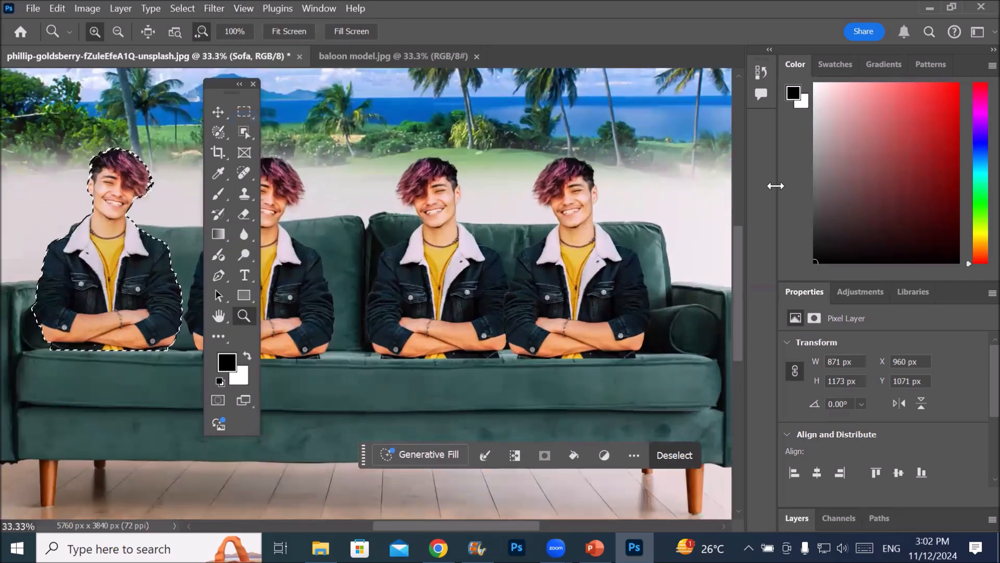
pyautogui.hotkey('ctrl', '+')
pyautogui.hotkey('ctrl', '+')
pyautogui.hotkey('ctrl', '+')
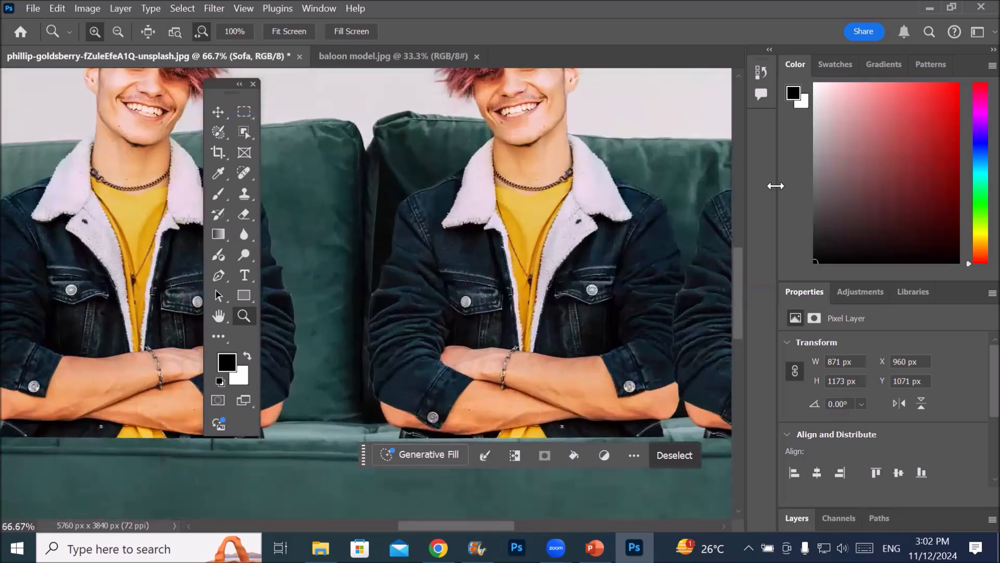
# Zoom the sofa picture out in repeated increments to 3%, and zoom back in to 4%
pyautogui.hotkey('ctrl', '-')
pyautogui.hotkey('ctrl', '-')
pyautogui.hotkey('ctrl', '-')
pyautogui.hotkey('ctrl', '-')
pyautogui.hotkey('ctrl', '-')
pyautogui.hotkey('ctrl', '-')
pyautogui.hotkey('ctrl', '-')
pyautogui.hotkey('ctrl', '-')
pyautogui.hotkey('ctrl', '-')
pyautogui.hotkey('ctrl', '-')
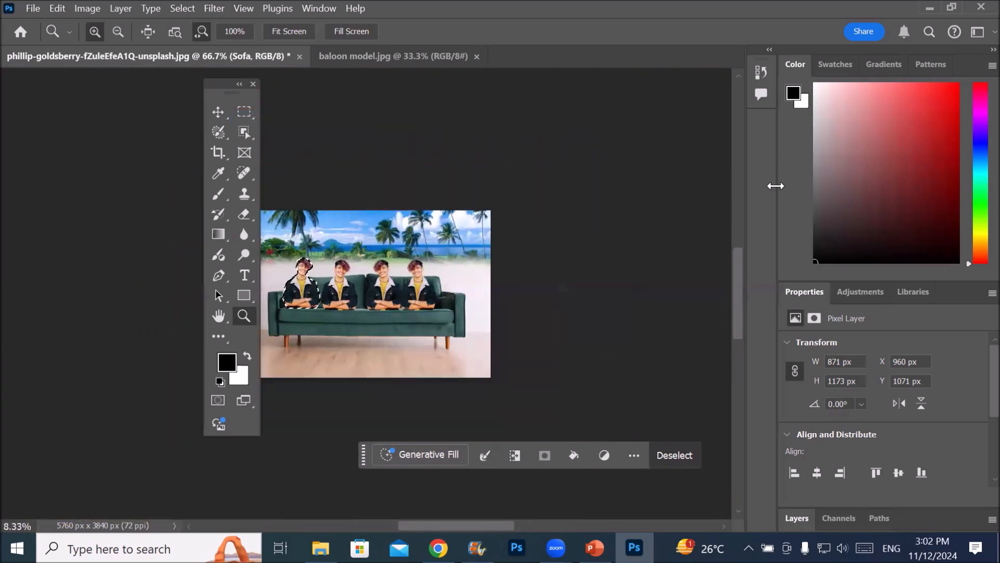
pyautogui.hotkey('ctrl', '-')
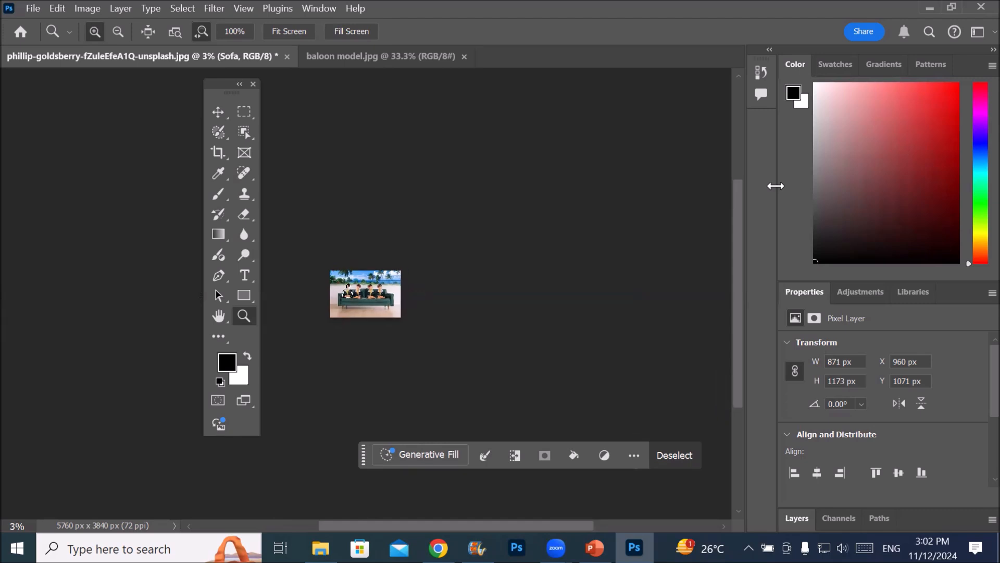
pyautogui.hotkey('ctrl', '+')
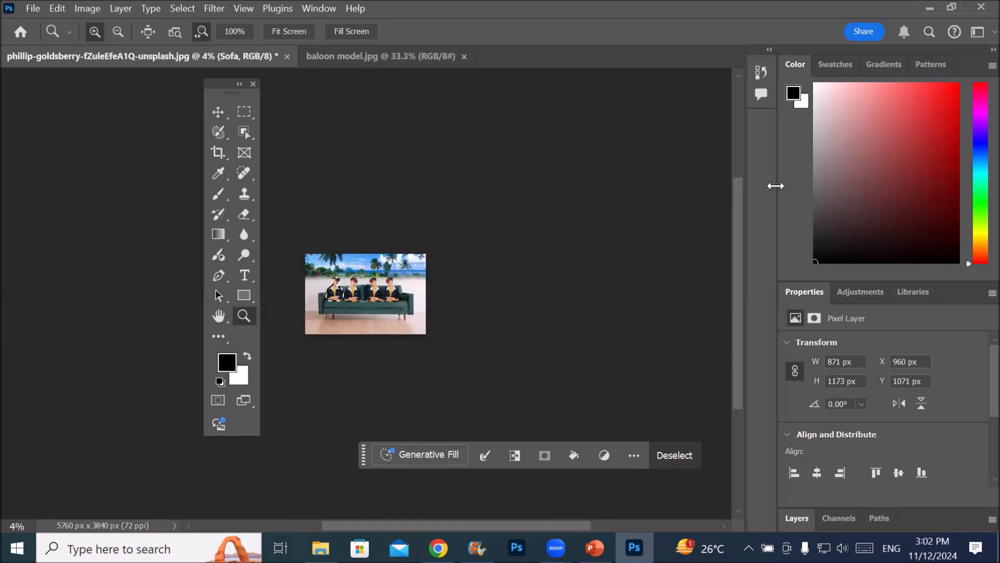
# Compare the sofa picture at 100% magnification with the whole picture fitted on screen, alternating between the two views twice
pyautogui.hotkey('ctrl', '1')
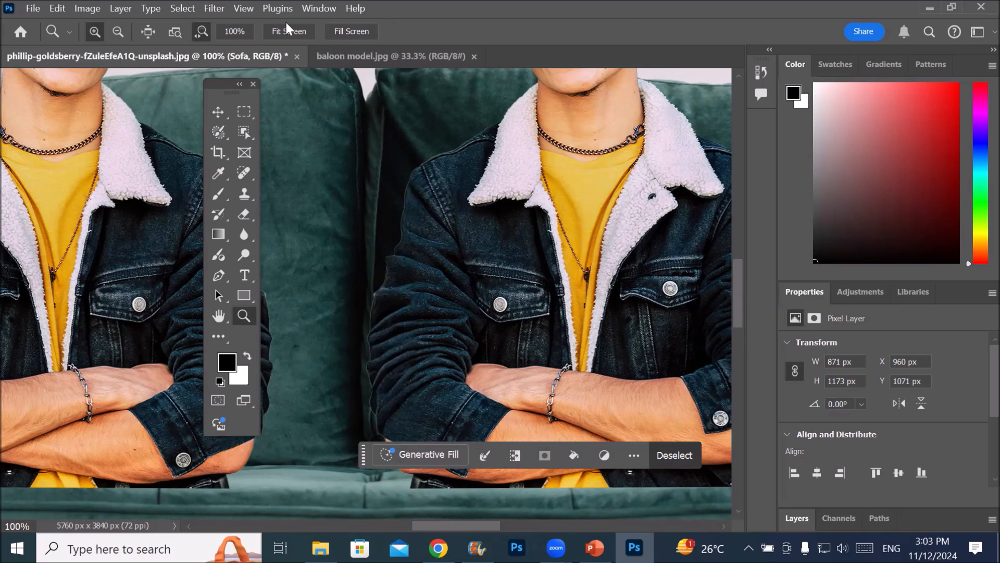
pyautogui.click(244, 8)
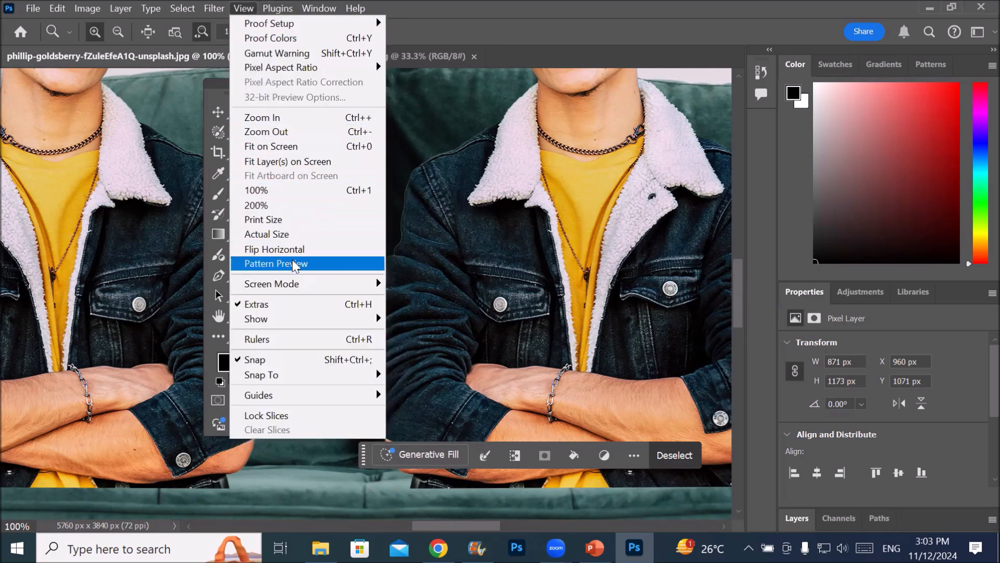
pyautogui.click(305, 147)
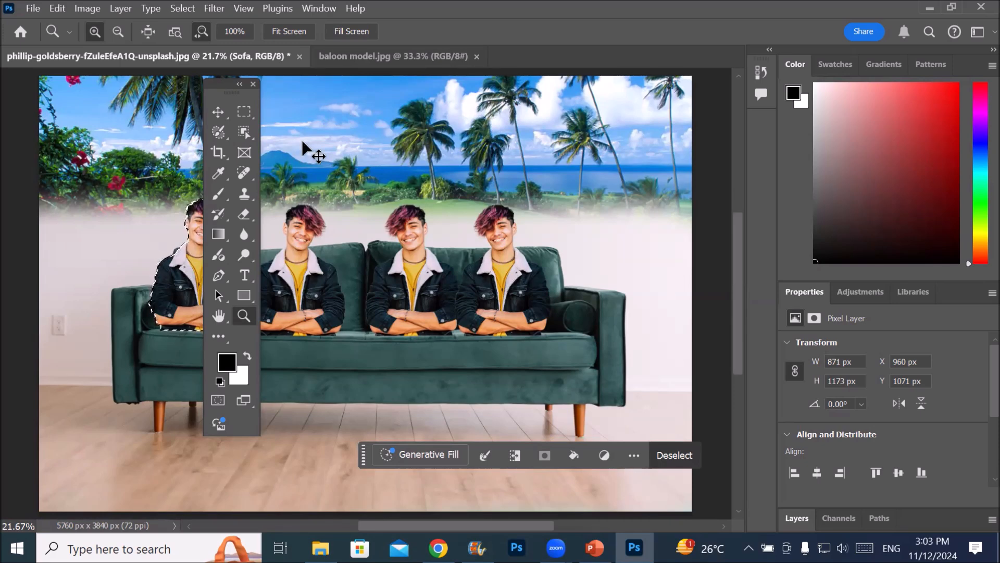
pyautogui.hotkey('ctrl', '1')
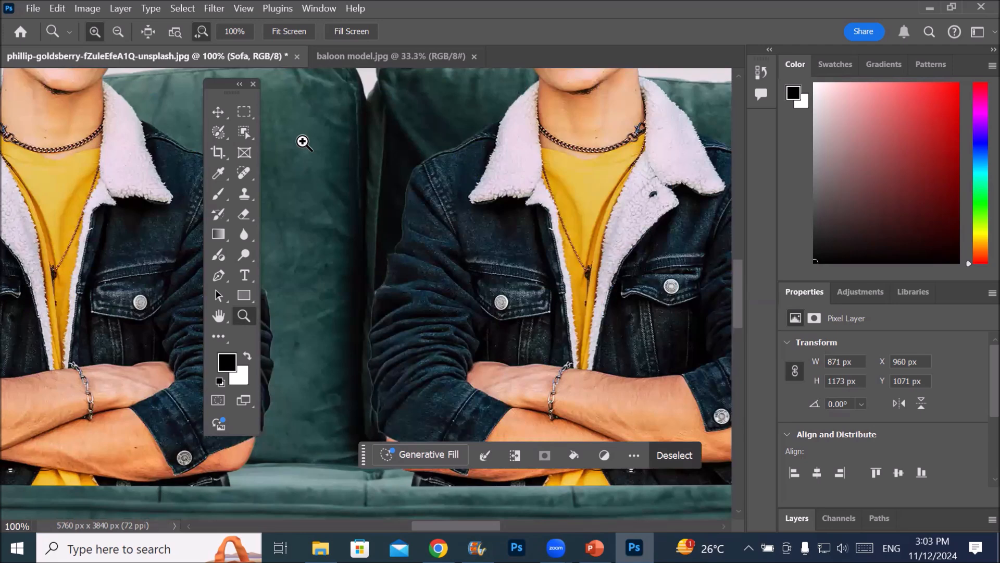
pyautogui.hotkey('ctrl', '0')
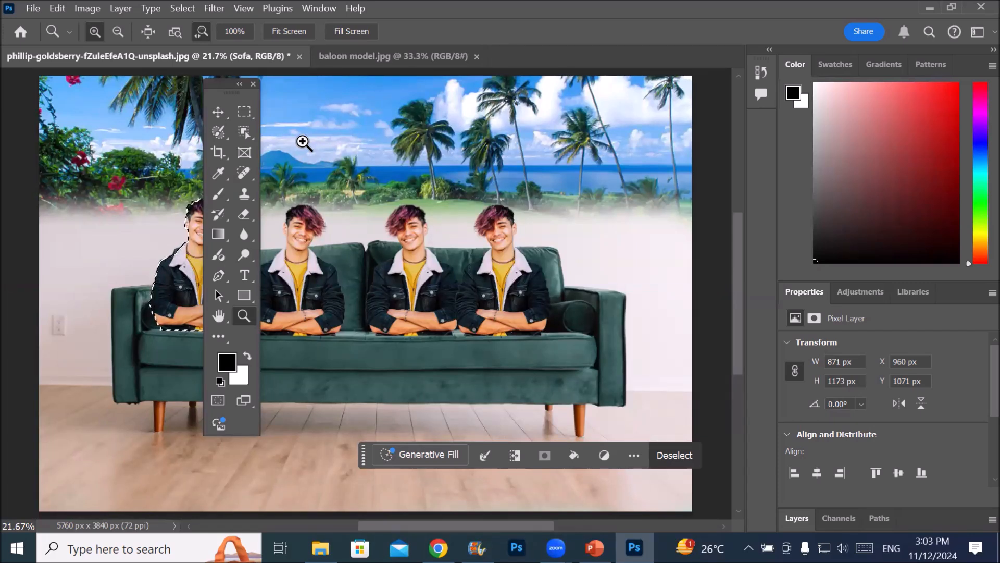
pyautogui.click(242, 9)
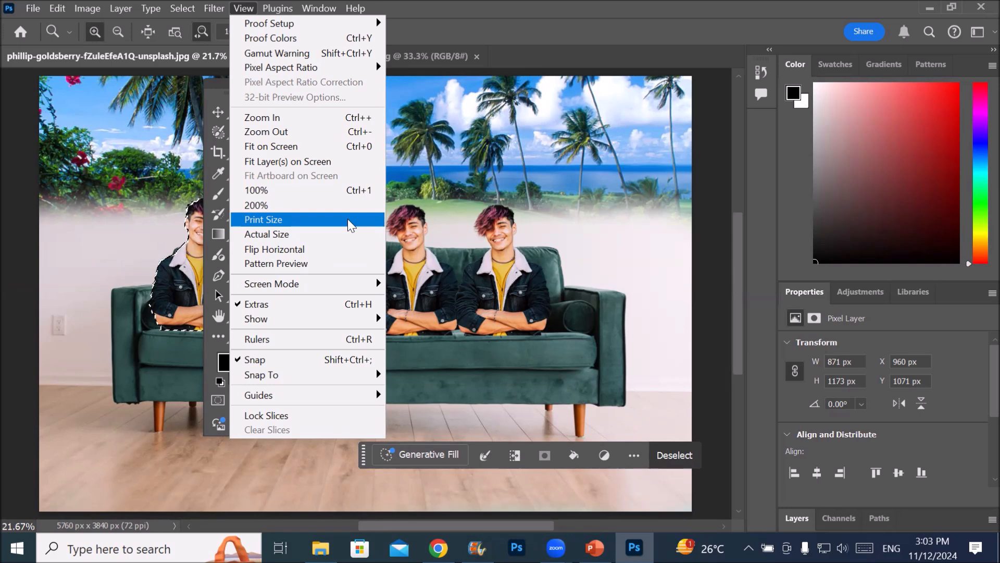
pyautogui.click(244, 8)
pyautogui.click(53, 10)
pyautogui.click(53, 11)
pyautogui.click(53, 11)
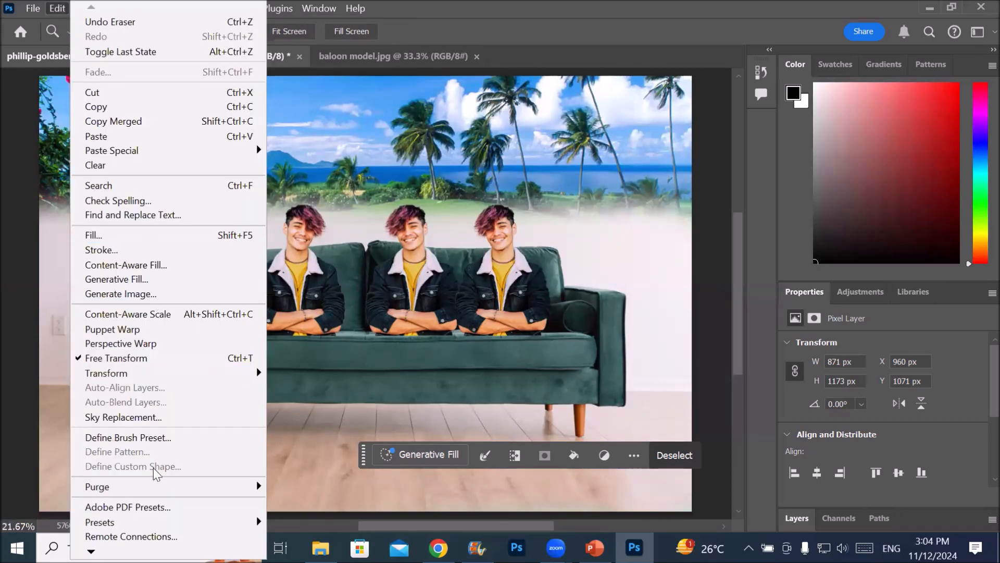
pyautogui.moveTo(91, 550)
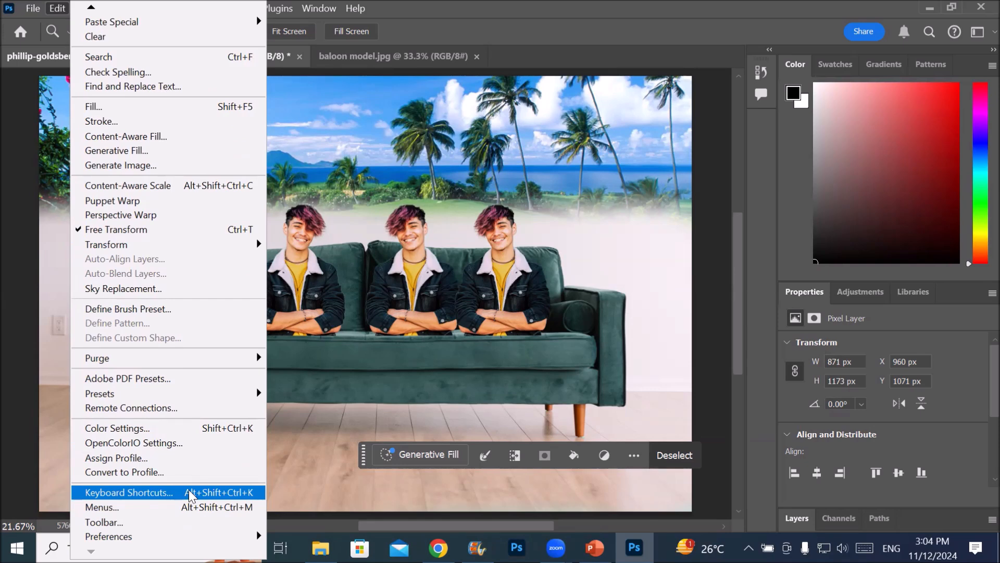
pyautogui.click(324, 13)
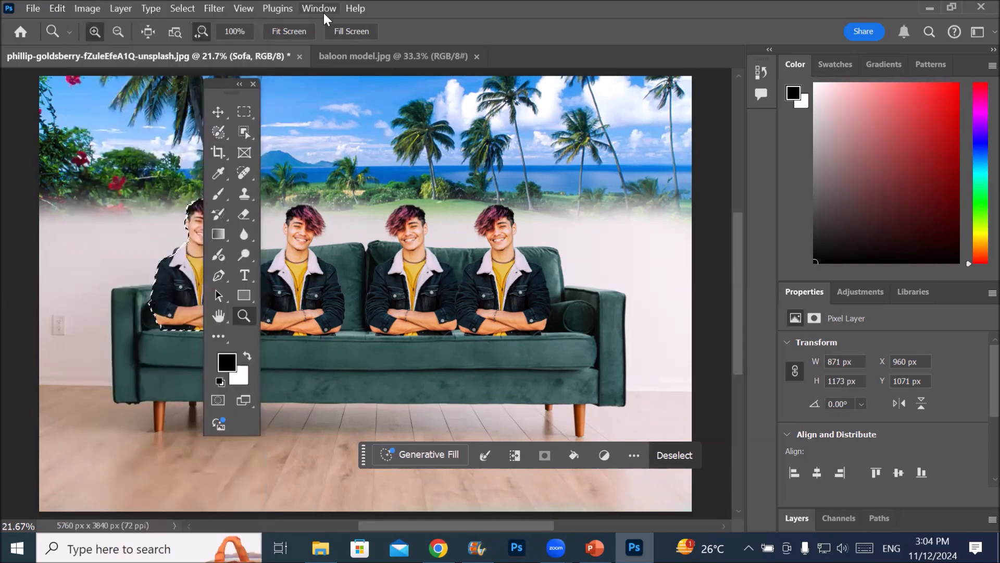
# Open the keyboard shortcut settings for the application menus and expand the File commands
pyautogui.click(323, 12)
pyautogui.moveTo(469, 37)
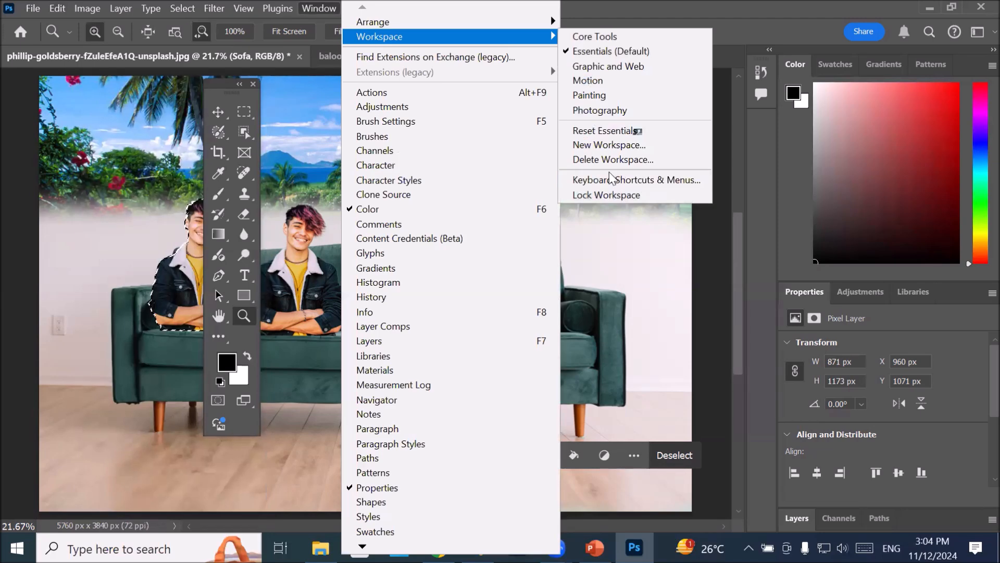
pyautogui.click(620, 180)
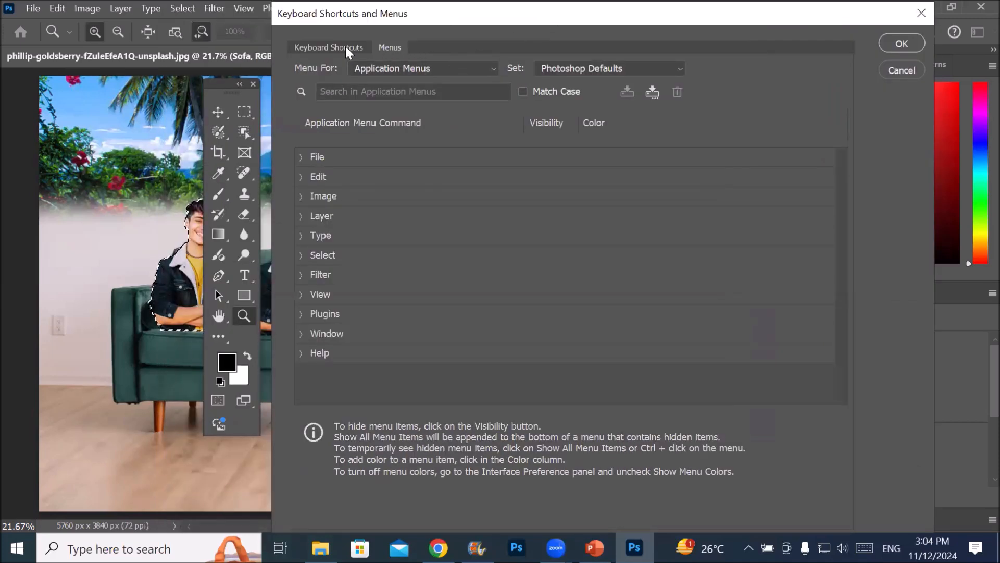
pyautogui.click(313, 48)
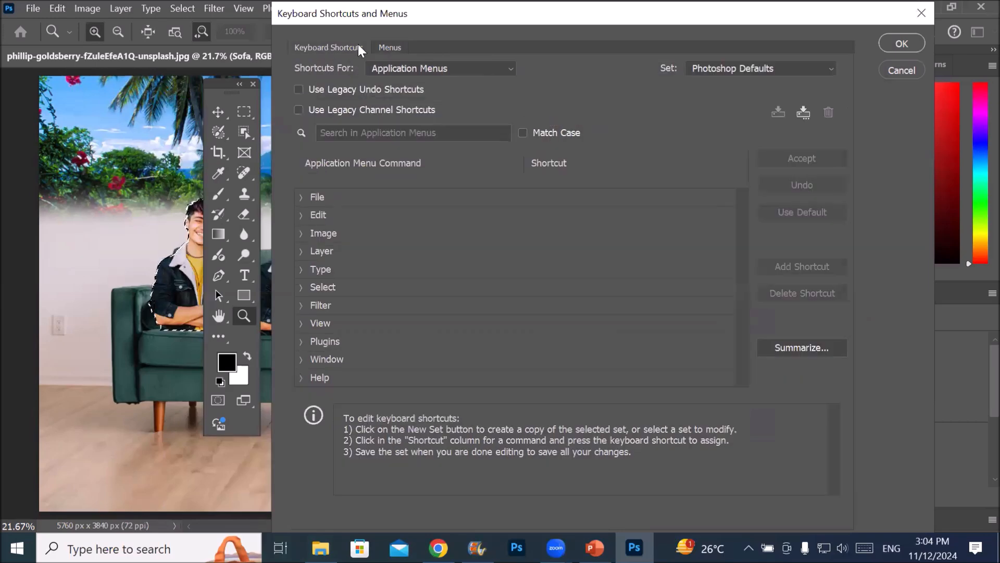
pyautogui.click(391, 48)
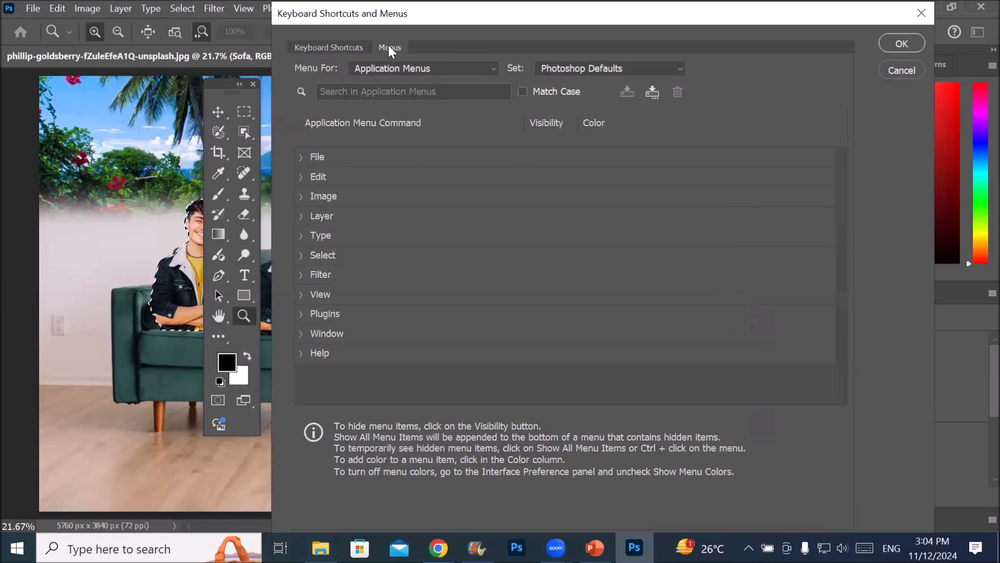
pyautogui.click(320, 46)
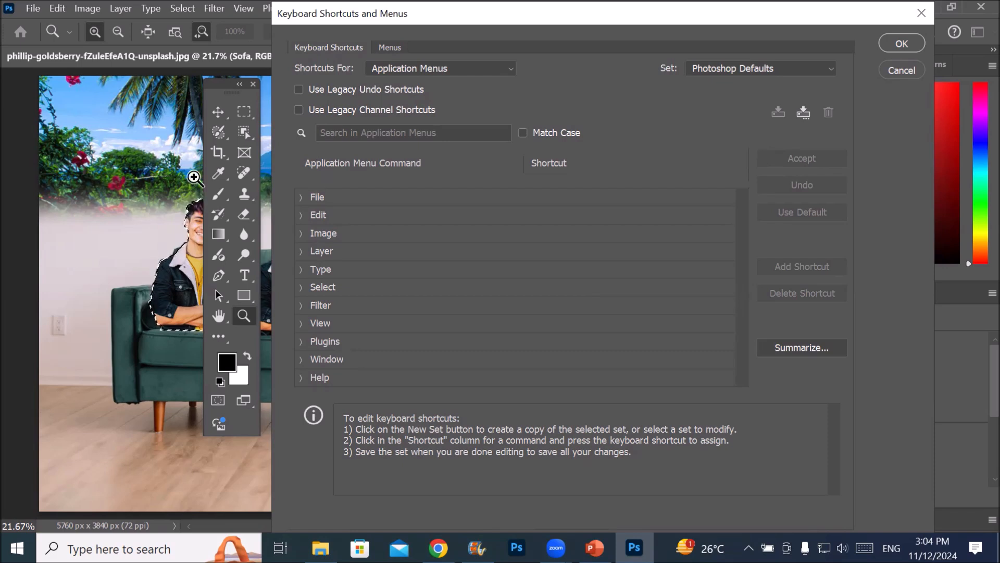
pyautogui.click(300, 197)
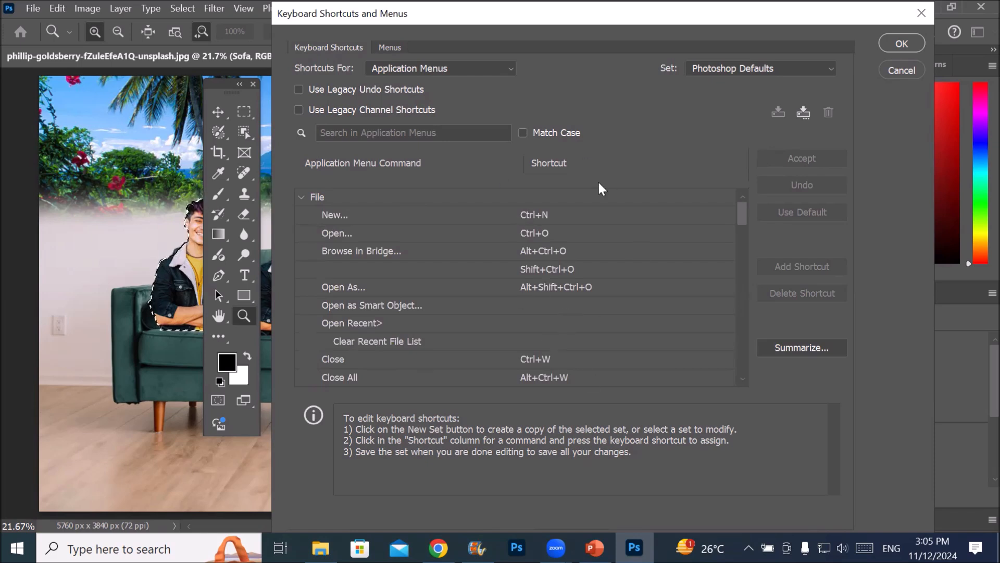
# Delete the shortcuts of the File commands New and Open, and accept the changes
pyautogui.click(551, 217)
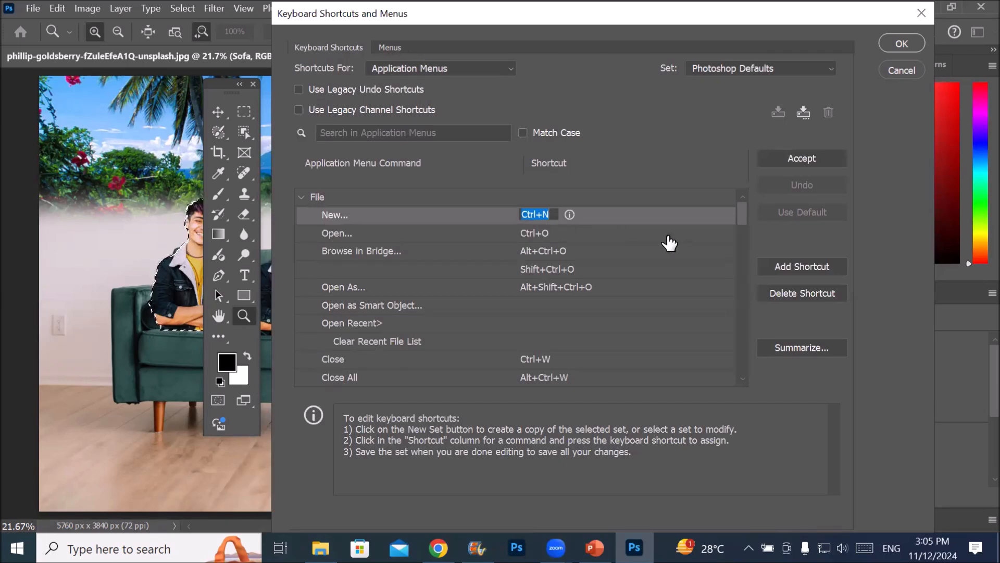
pyautogui.click(794, 292)
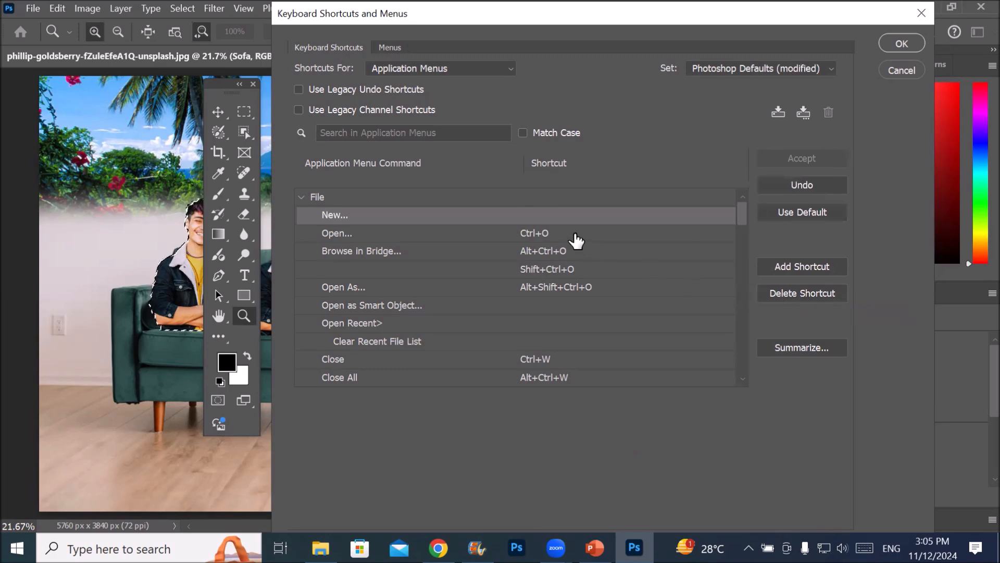
pyautogui.click(576, 235)
pyautogui.click(802, 292)
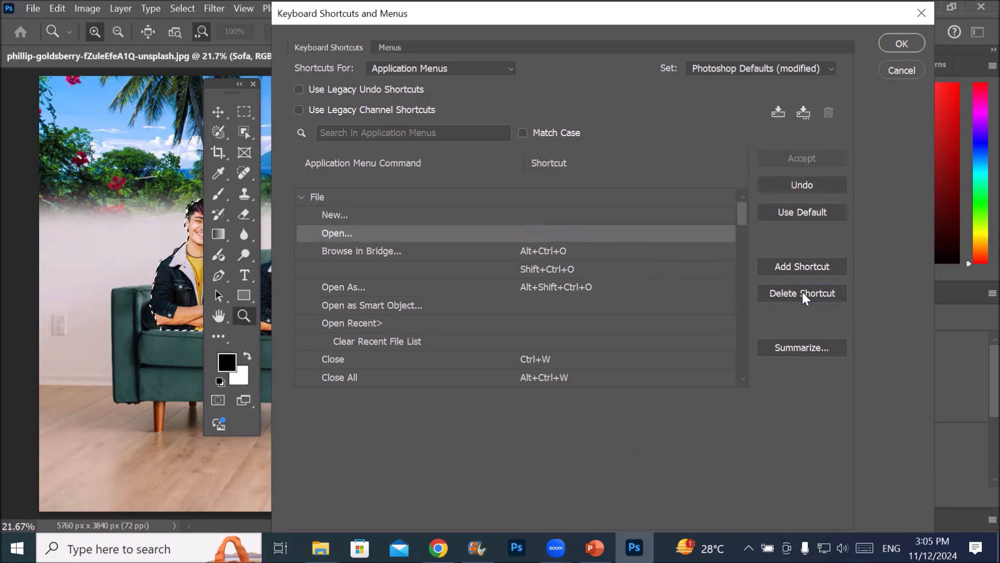
pyautogui.click(902, 43)
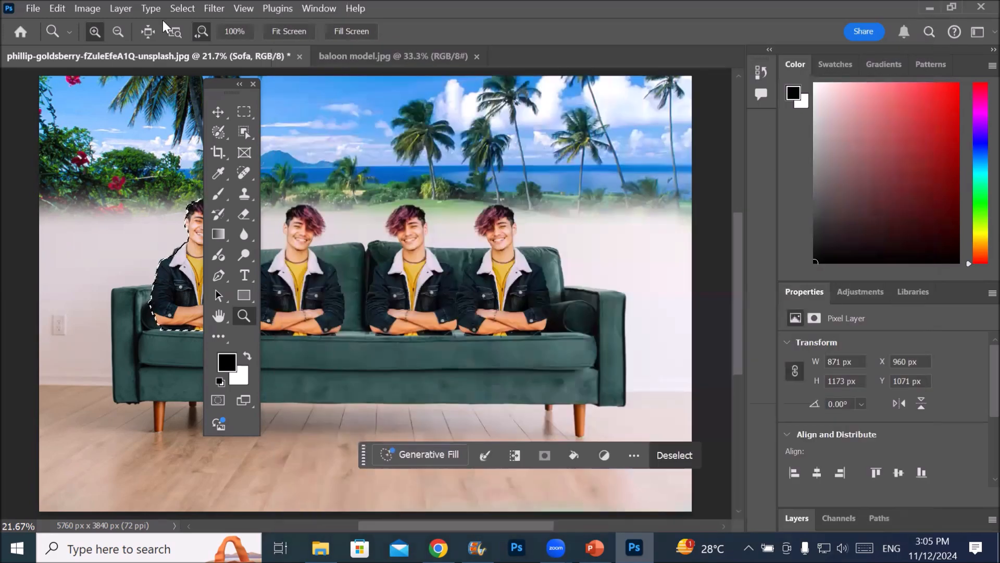
# Reopen the keyboard shortcut settings, assign Ctrl+N to the File command New, and open the Open command's shortcut for editing
pyautogui.click(36, 9)
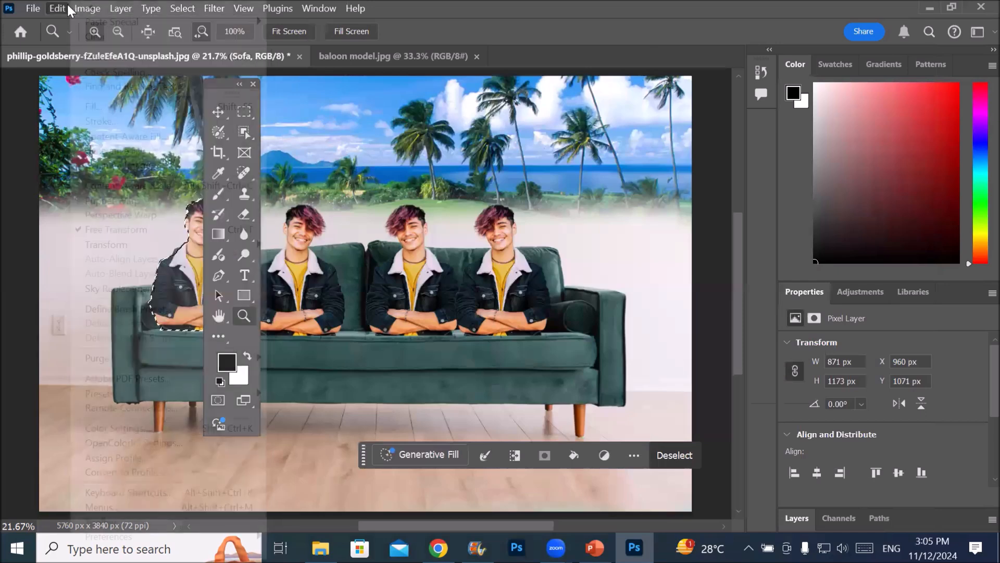
pyautogui.moveTo(62, 9)
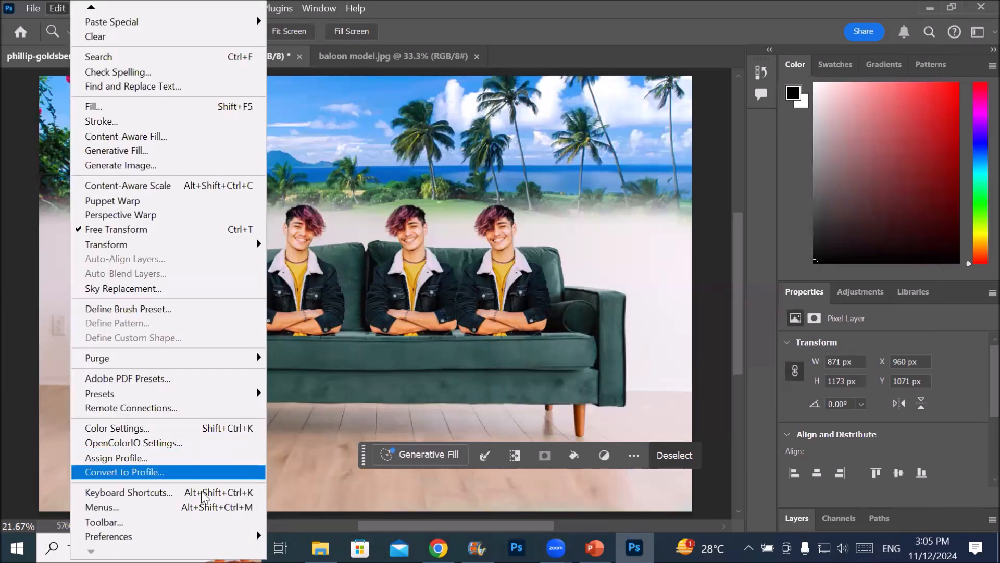
pyautogui.click(254, 494)
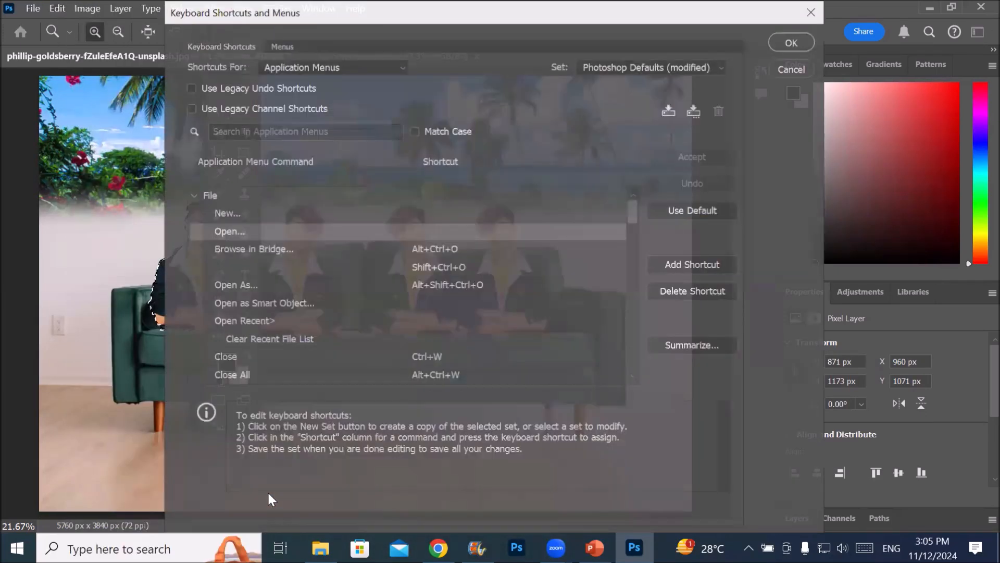
pyautogui.moveTo(422, 14); pyautogui.dragTo(534, 26)
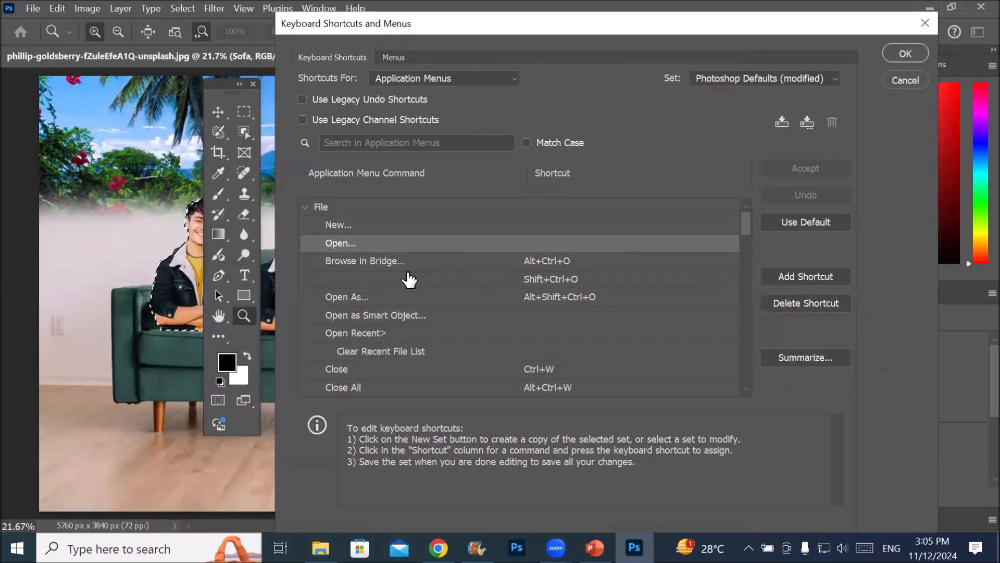
pyautogui.click(531, 225)
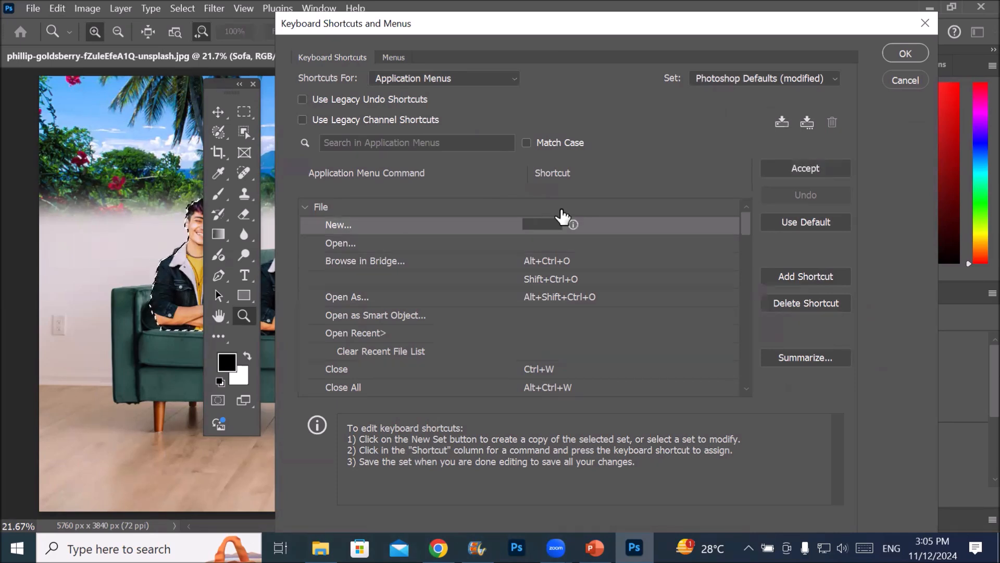
pyautogui.hotkey('ctrl', 'n')
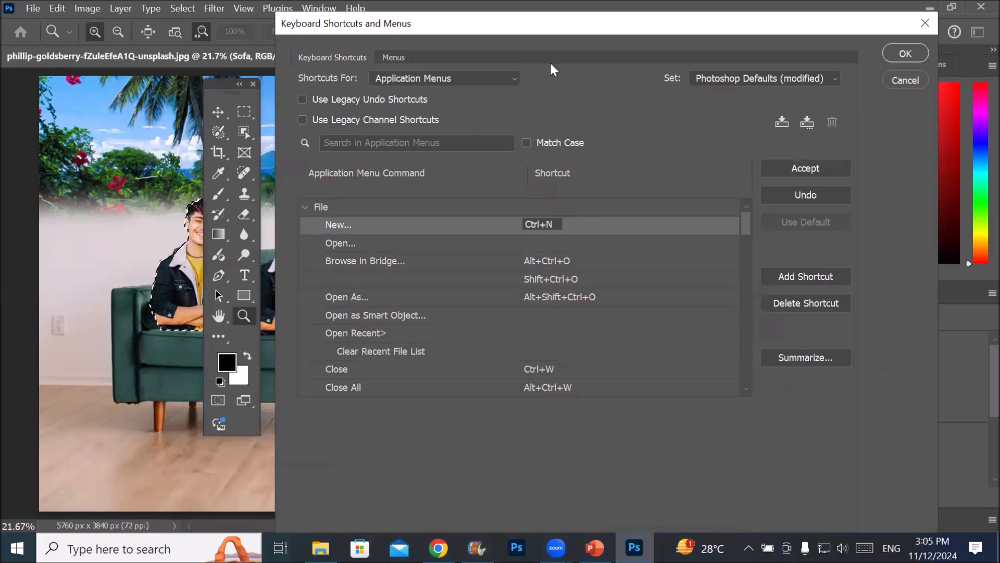
pyautogui.click(540, 240)
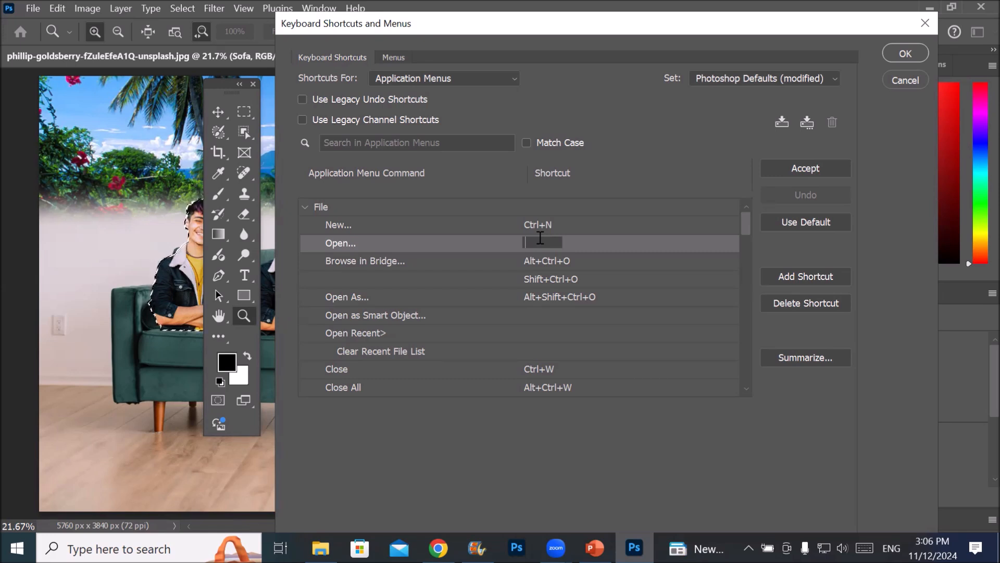
# Switch to the Photoshop Defaults shortcut set, saving the modified set under the person's name followed by "shortcut key"
pyautogui.click(834, 79)
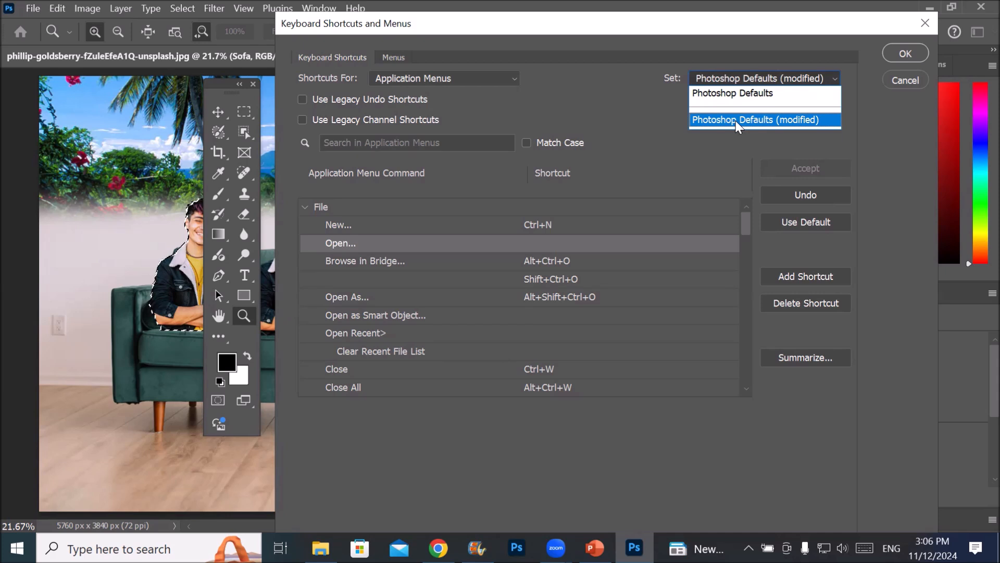
pyautogui.click(760, 92)
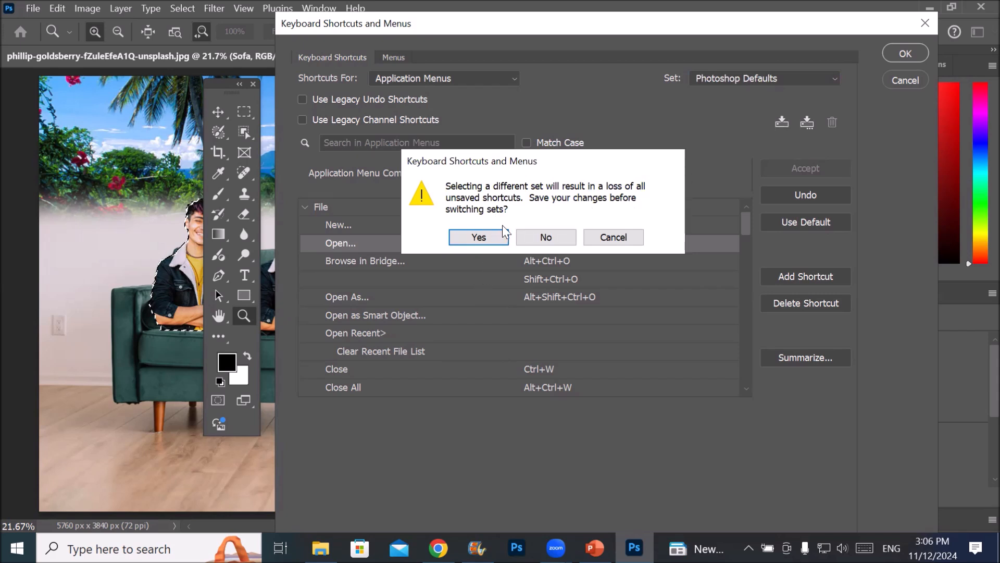
pyautogui.click(475, 237)
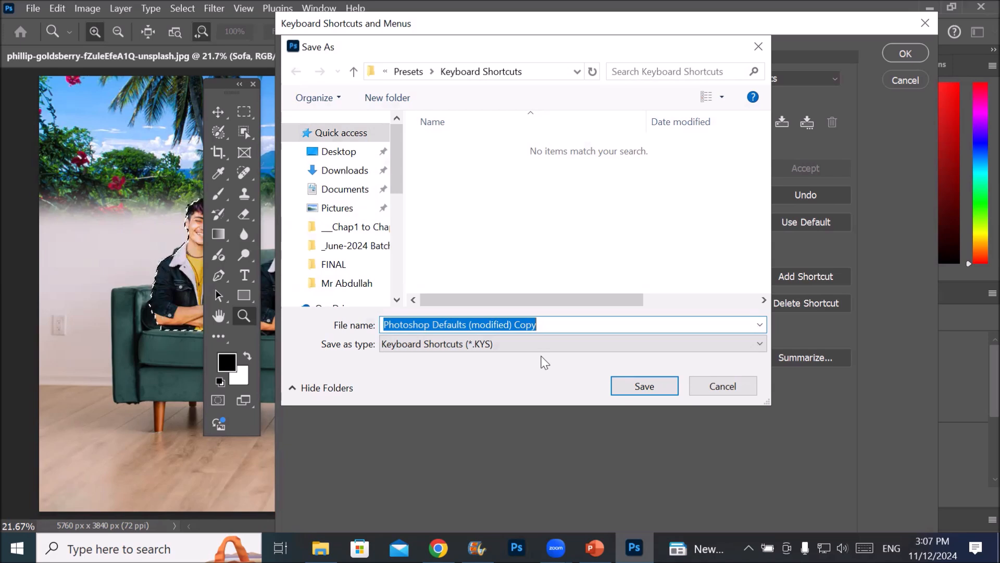
pyautogui.write('ab')
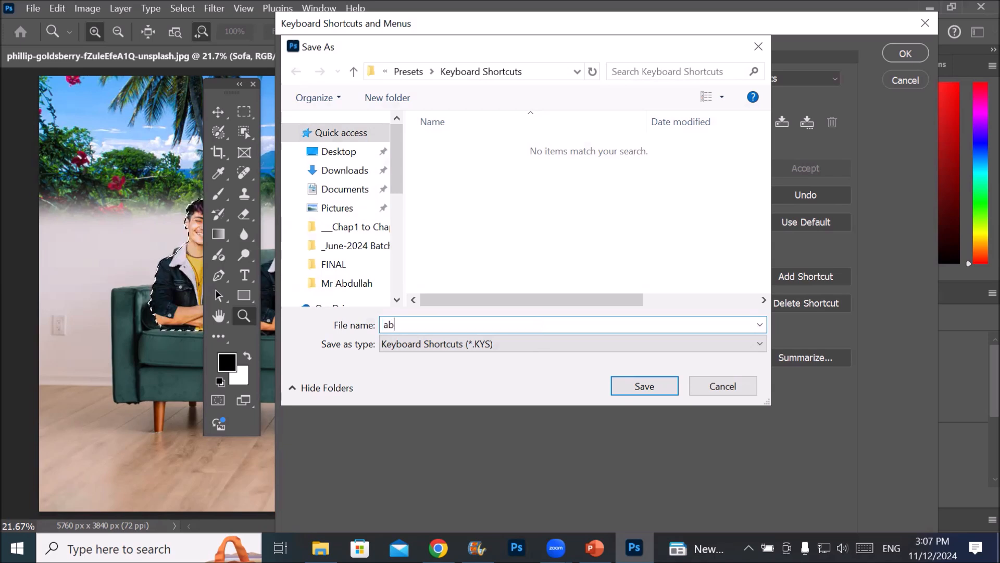
pyautogui.write('dullah shor')
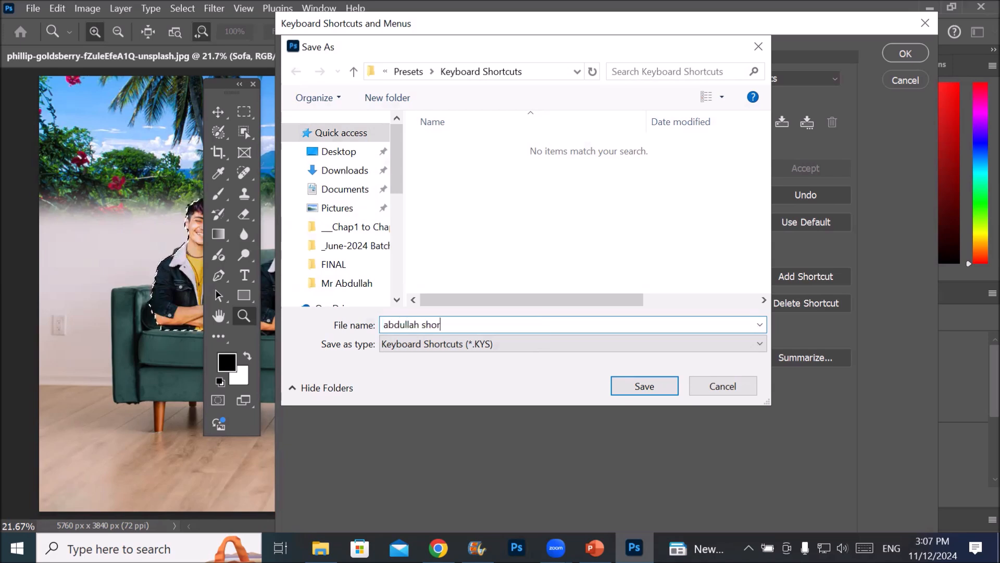
pyautogui.write('tcut key')
pyautogui.press('Return')
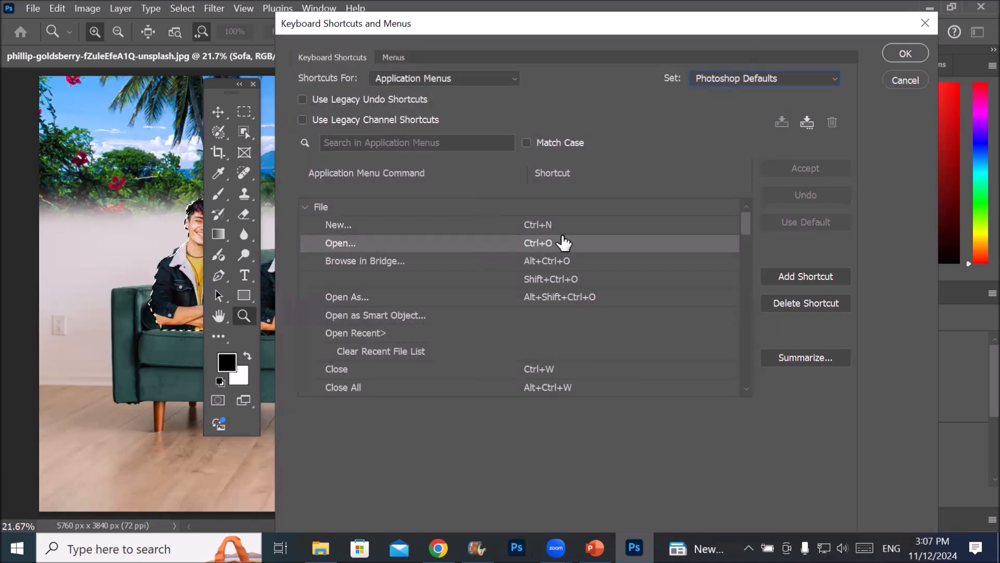
# In the Photoshop Defaults set, add Shift+Ctrl+Q as a second shortcut for the File command New and accept it
pyautogui.click(802, 78)
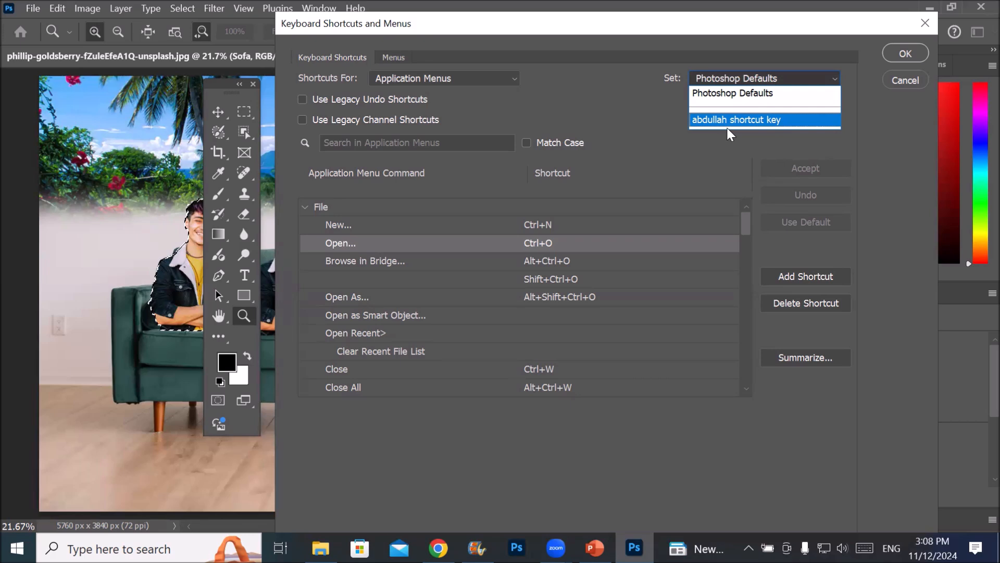
pyautogui.click(748, 93)
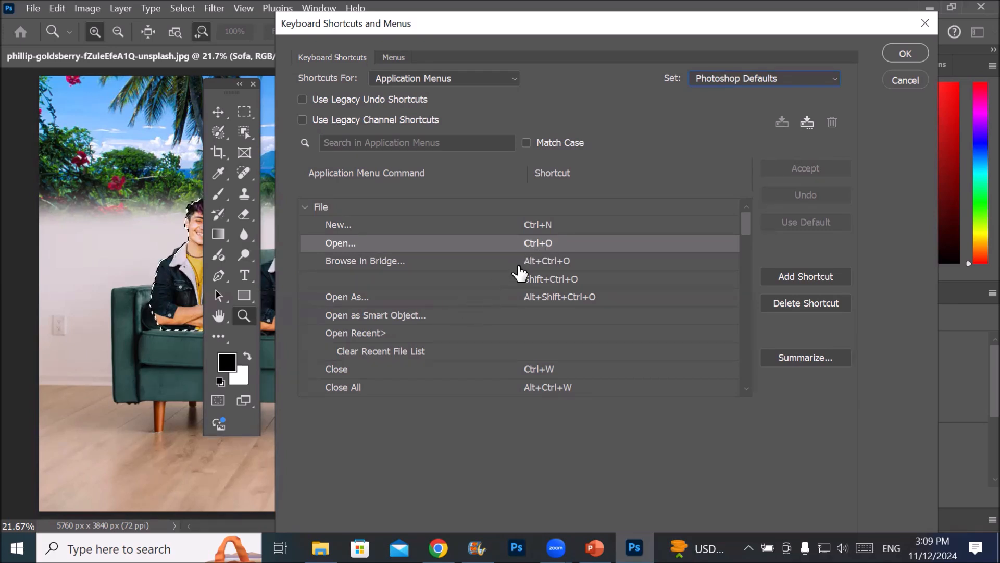
pyautogui.click(572, 231)
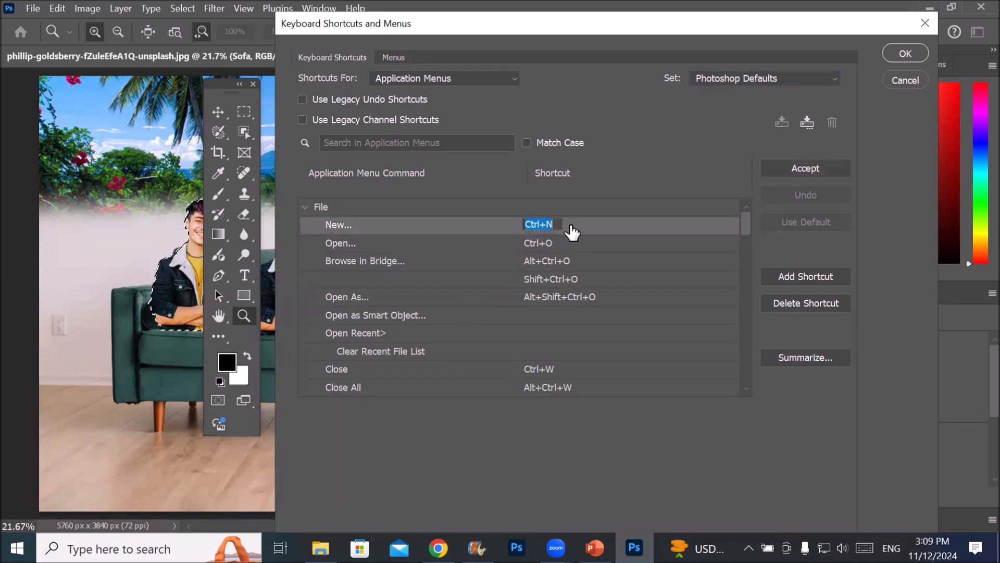
pyautogui.click(580, 227)
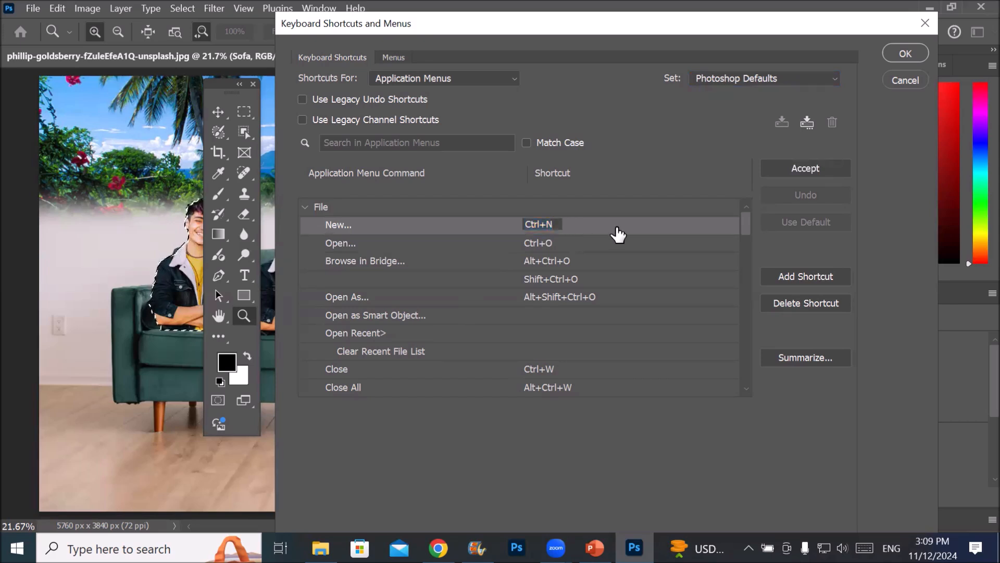
pyautogui.click(813, 276)
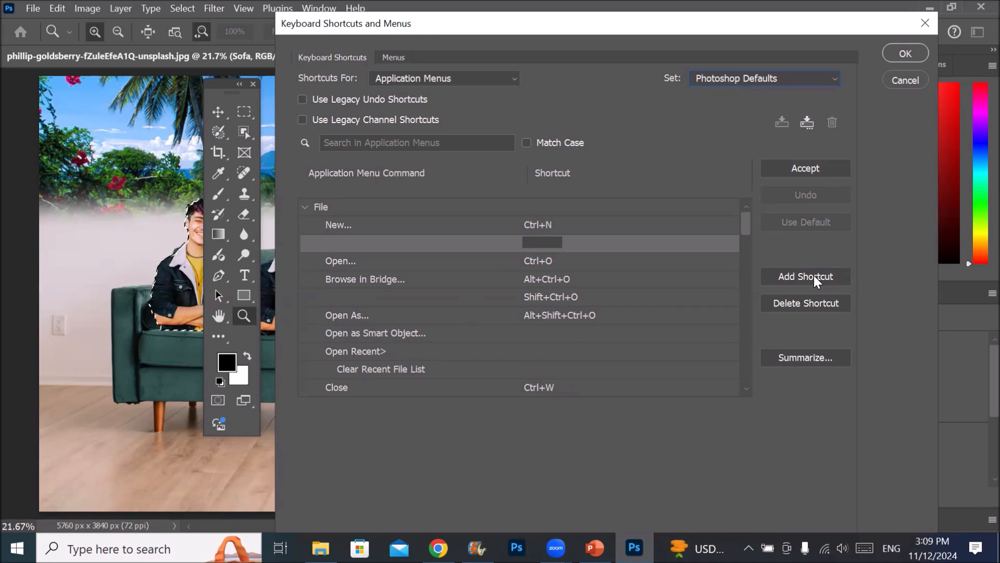
pyautogui.hotkey('ctrl', 'shift', 'n')
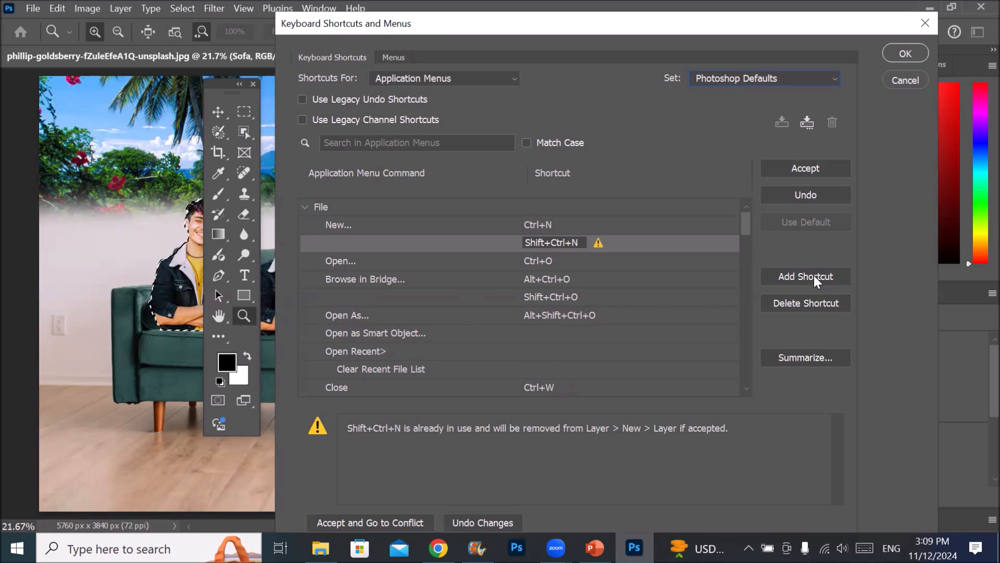
pyautogui.press('BackSpace')
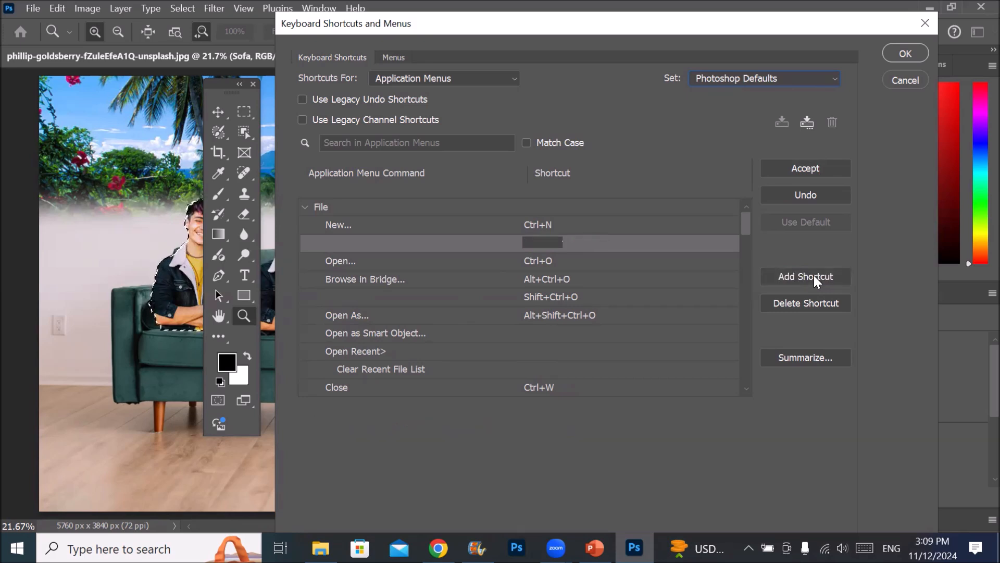
pyautogui.hotkey('ctrl', 'shift', 'o')
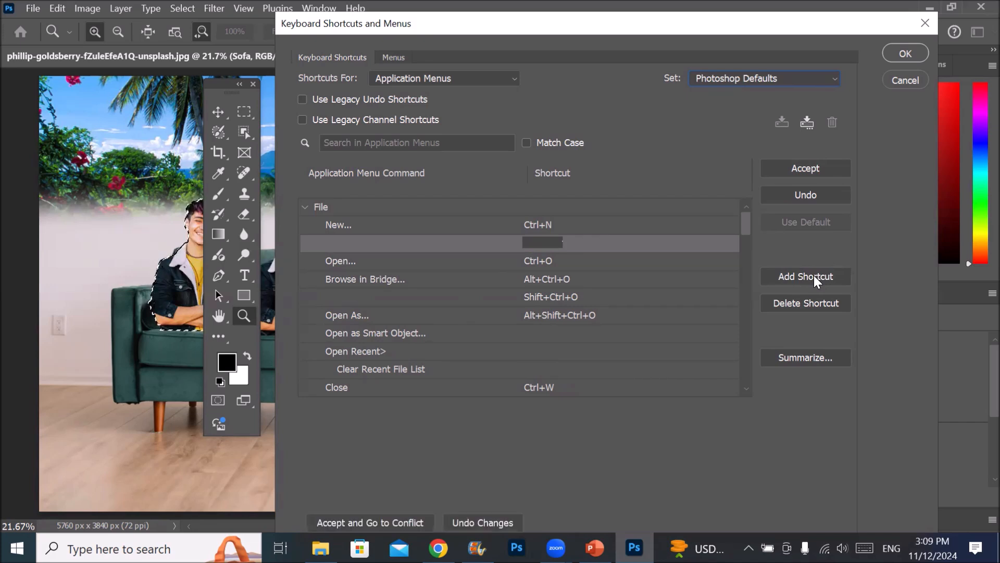
pyautogui.press('BackSpace')
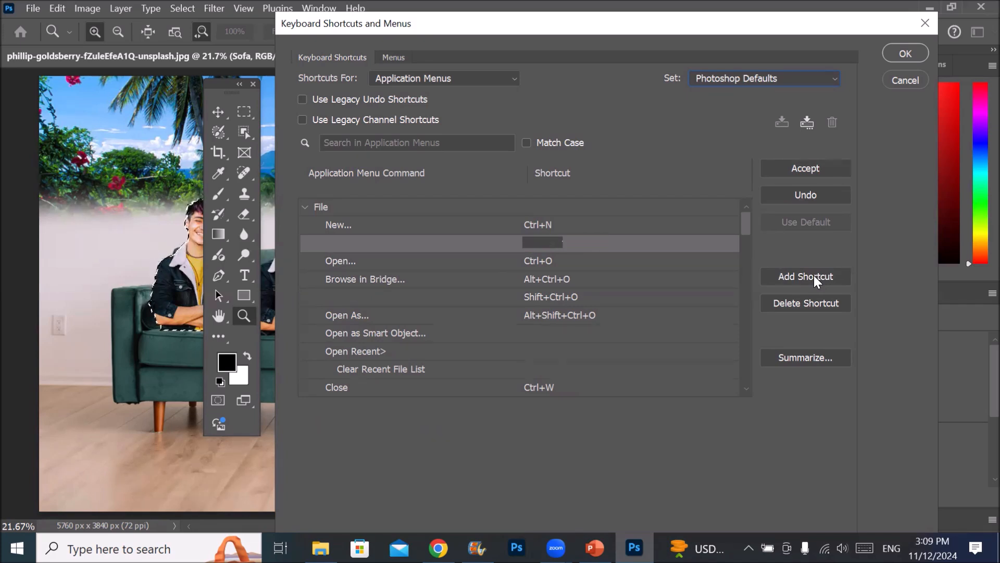
pyautogui.hotkey('ctrl', 'shift', 'w')
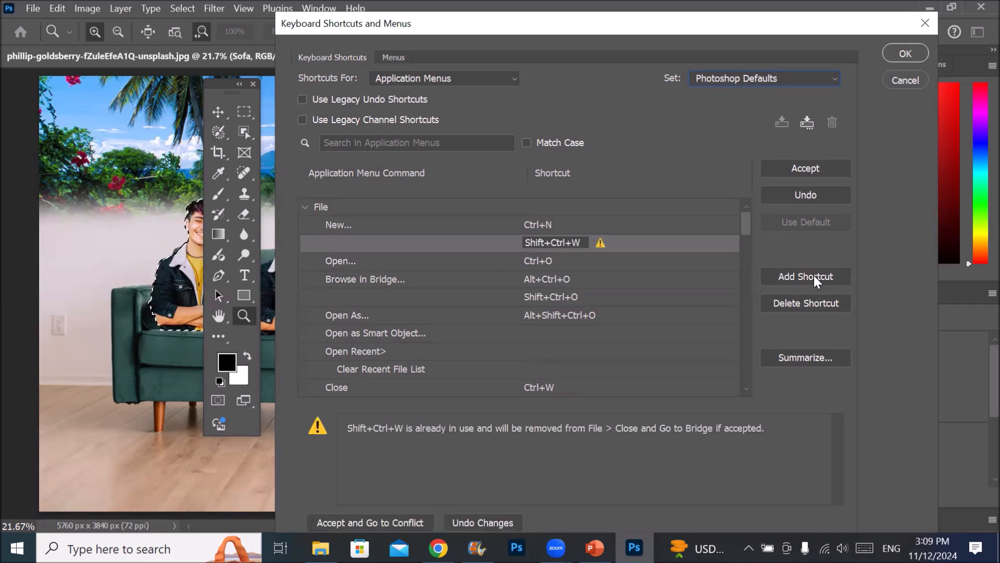
pyautogui.press('BackSpace')
pyautogui.hotkey('ctrl', 'shift', 'q')
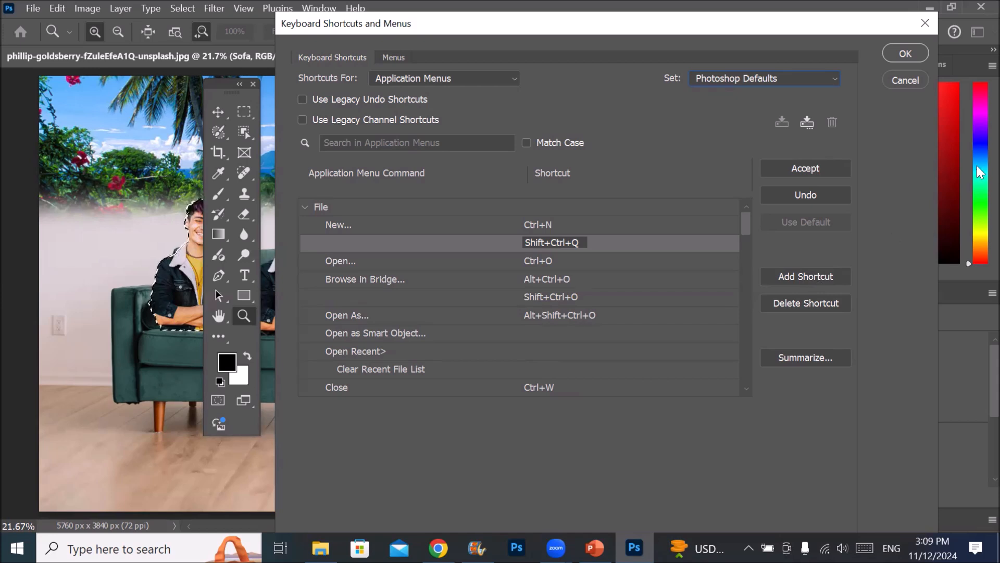
pyautogui.click(789, 170)
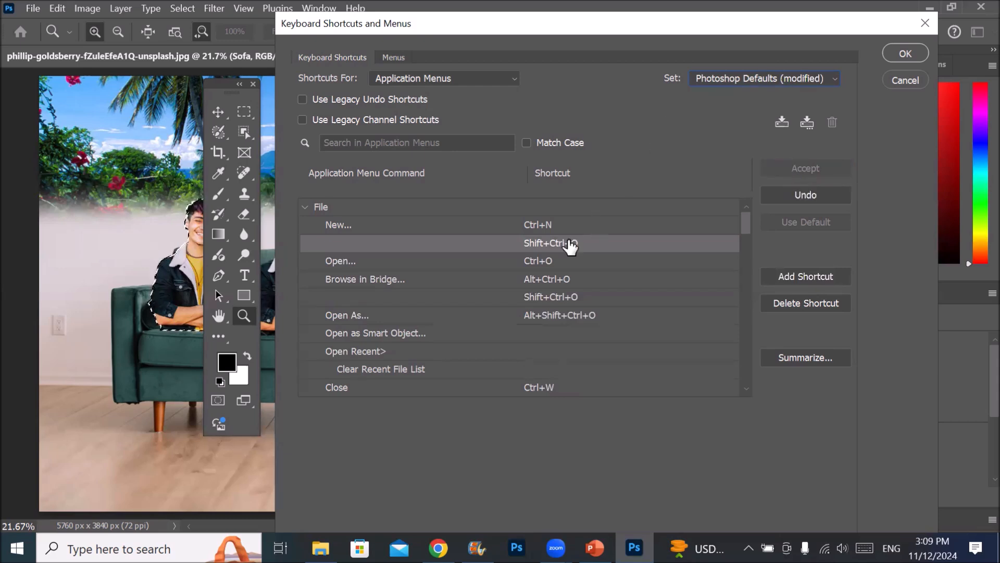
# Delete the Ctrl+N shortcut from the File command New and apply the shortcut settings
pyautogui.click(607, 227)
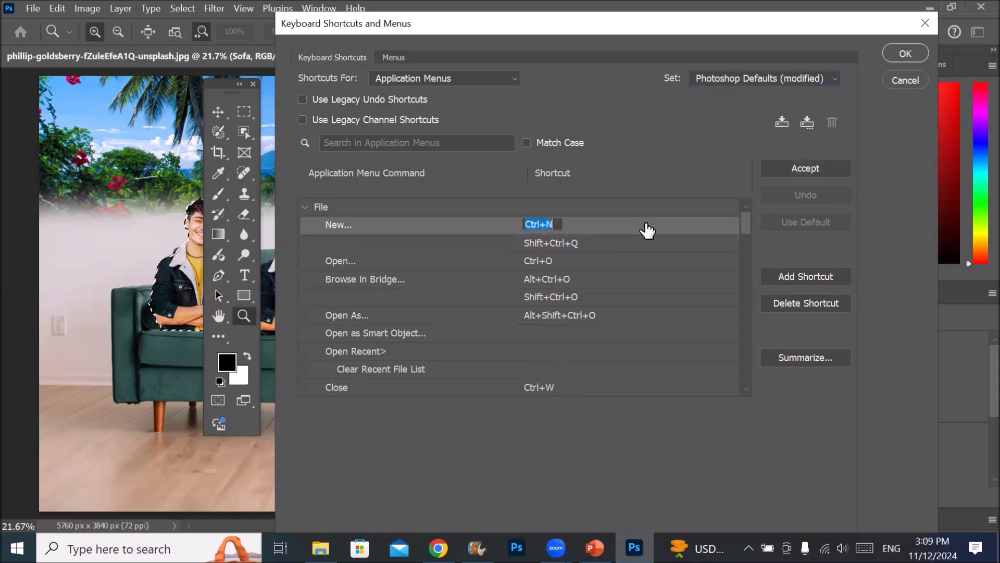
pyautogui.click(808, 307)
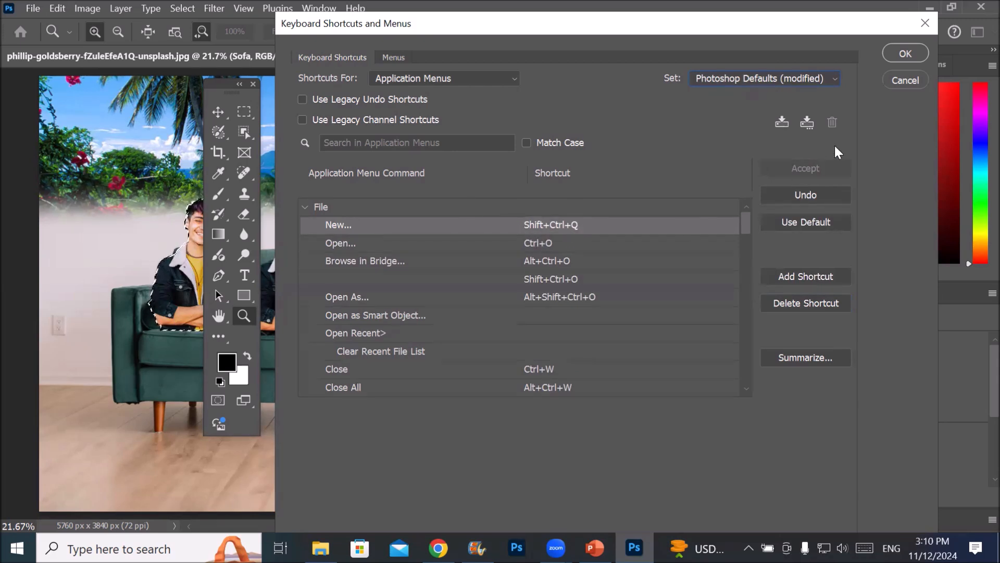
pyautogui.click(906, 53)
# Reopen the keyboard shortcut settings and try to summarize the modified Photoshop Defaults set as an HTM file
pyautogui.click(39, 9)
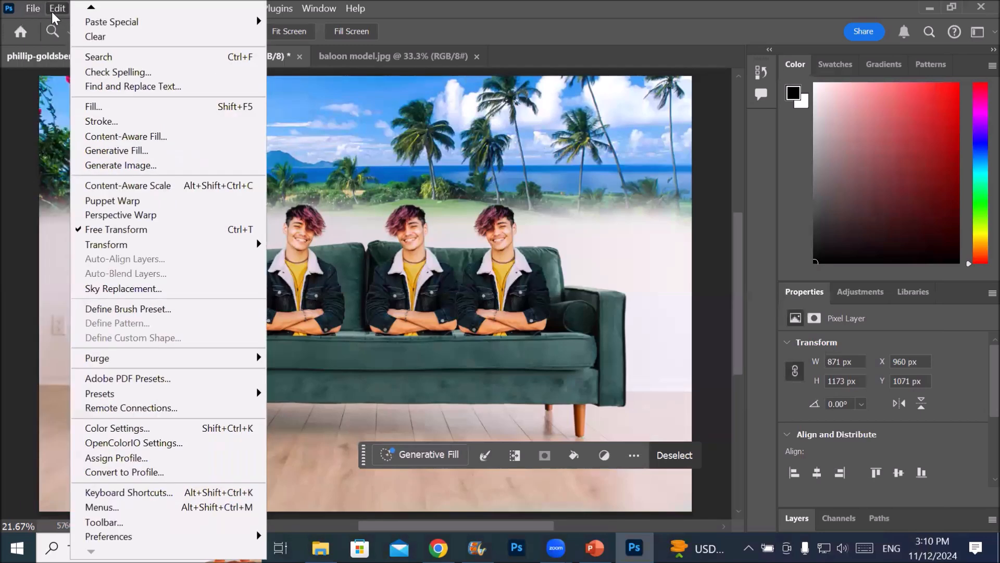
pyautogui.click(56, 10)
pyautogui.click(56, 9)
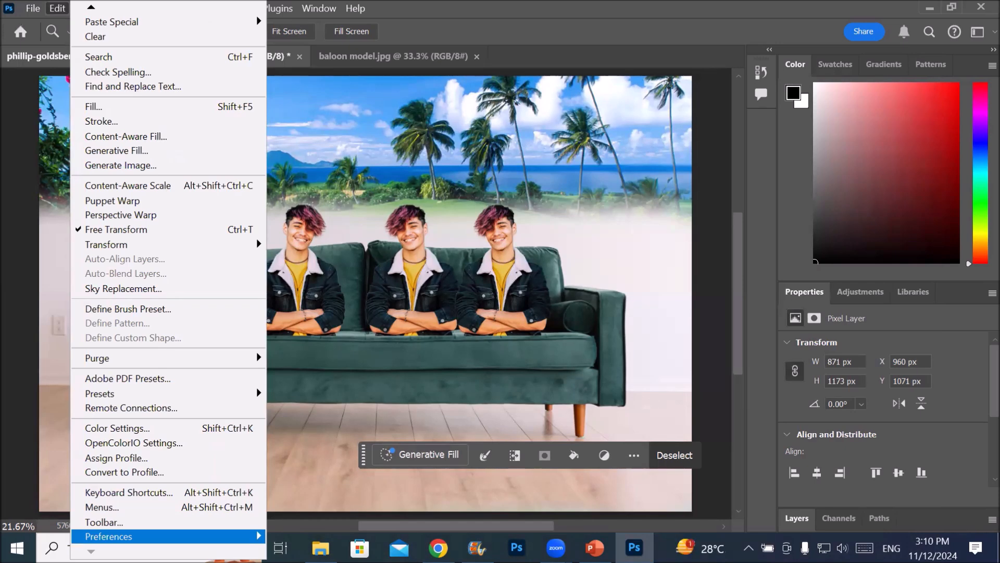
pyautogui.click(155, 494)
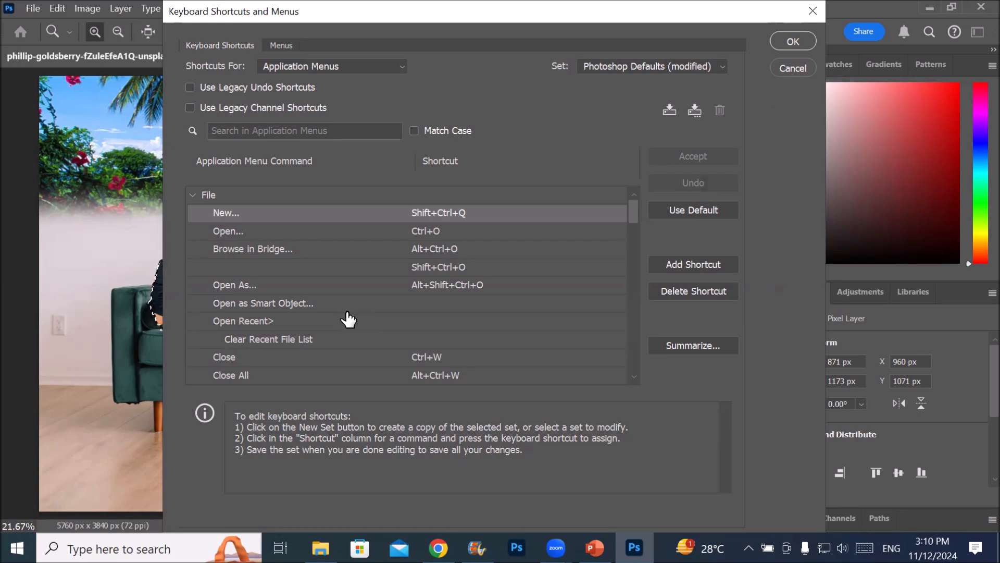
pyautogui.click(672, 346)
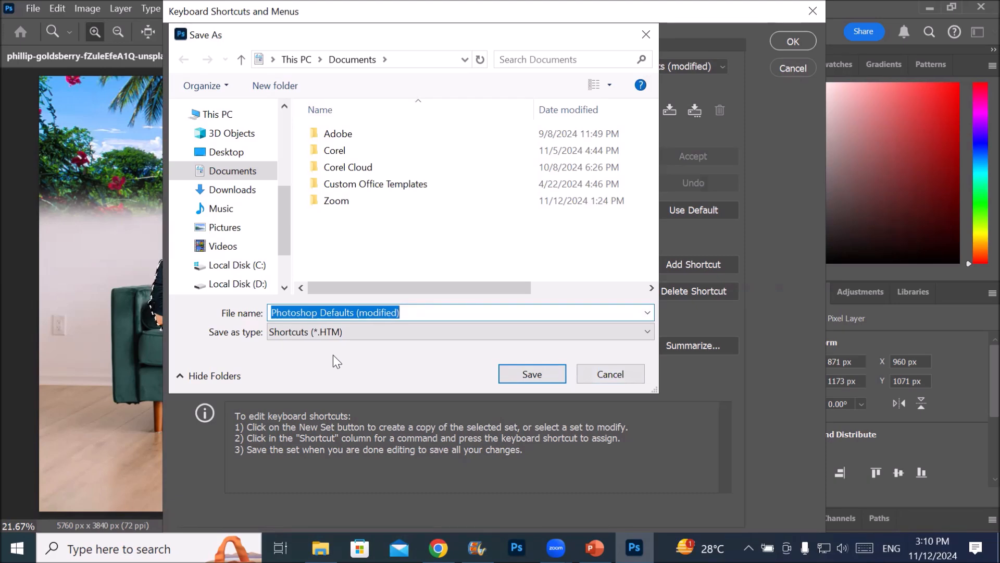
pyautogui.click(532, 374)
# Switch to the unmodified Photoshop Defaults shortcut set, discarding the unsaved shortcut changes
pyautogui.click(701, 66)
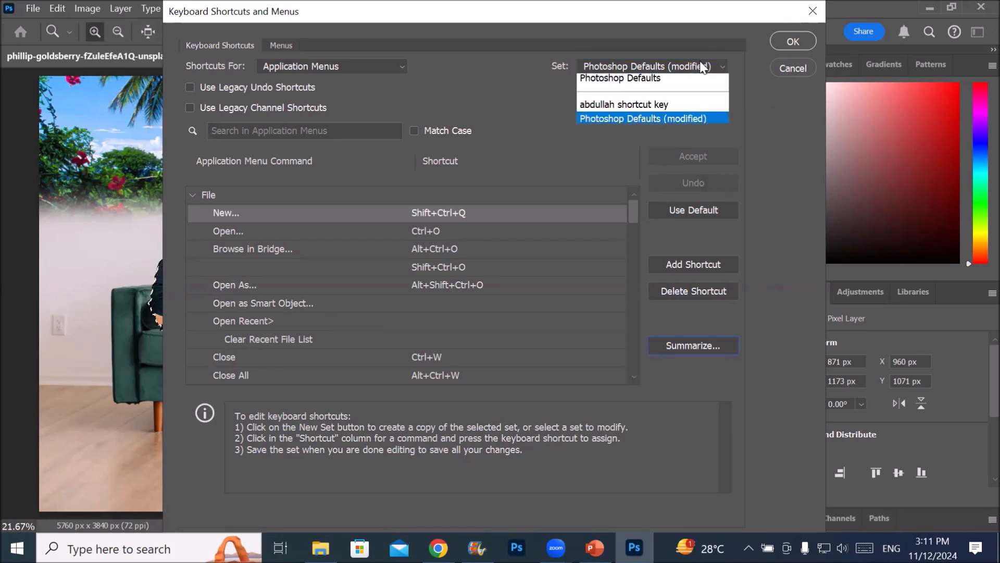
pyautogui.click(664, 82)
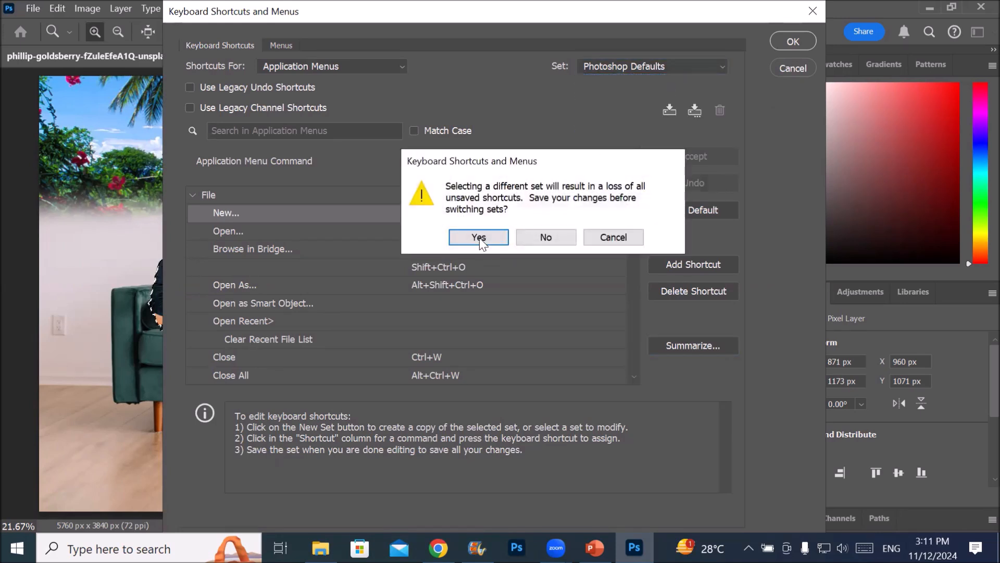
pyautogui.click(545, 237)
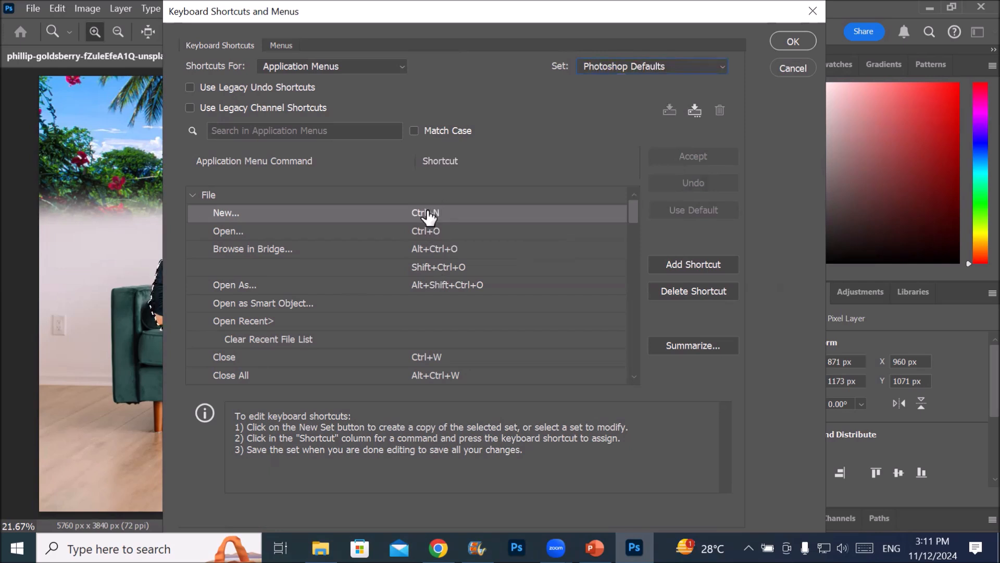
# Export a summary of the shortcuts as Photoshop Defaults in HTM format to the person's named Desktop folder, and close the shortcut settings
pyautogui.click(698, 346)
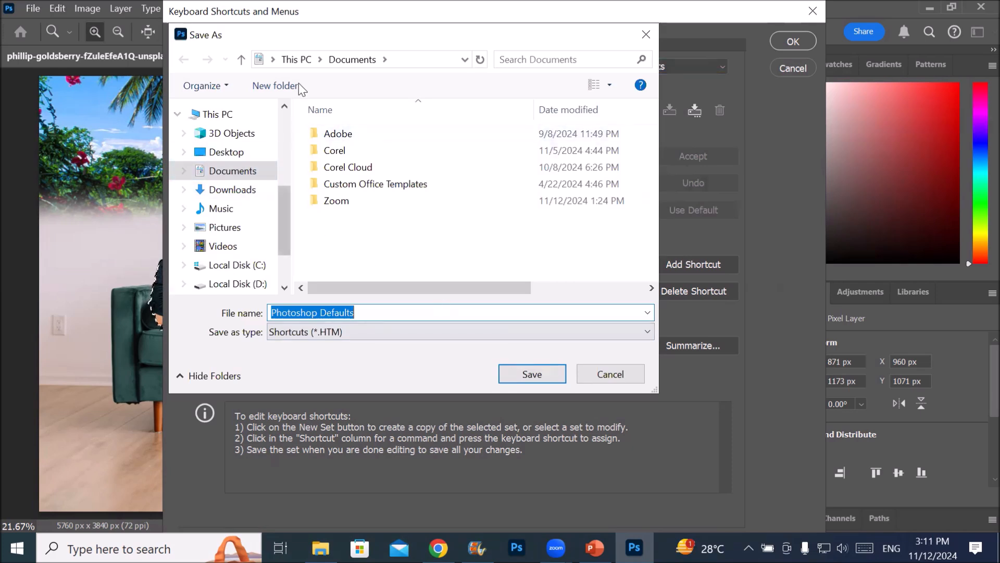
pyautogui.click(294, 62)
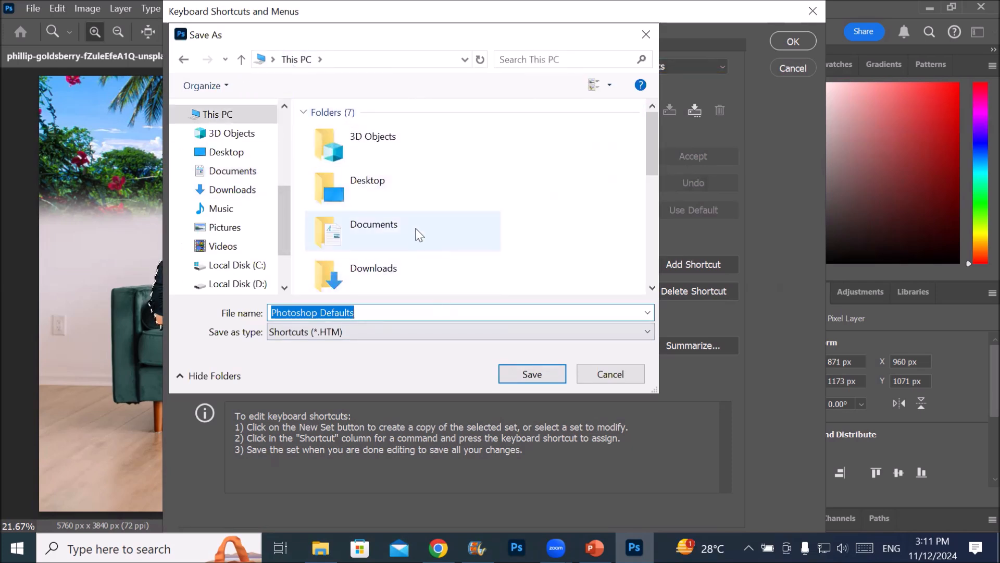
pyautogui.scroll(-5, 415, 233)
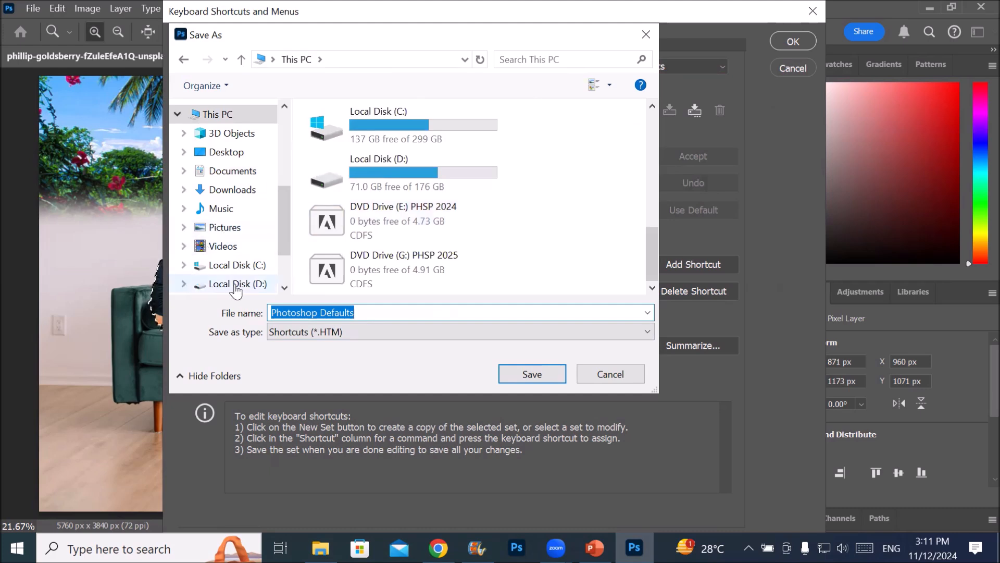
pyautogui.click(231, 151)
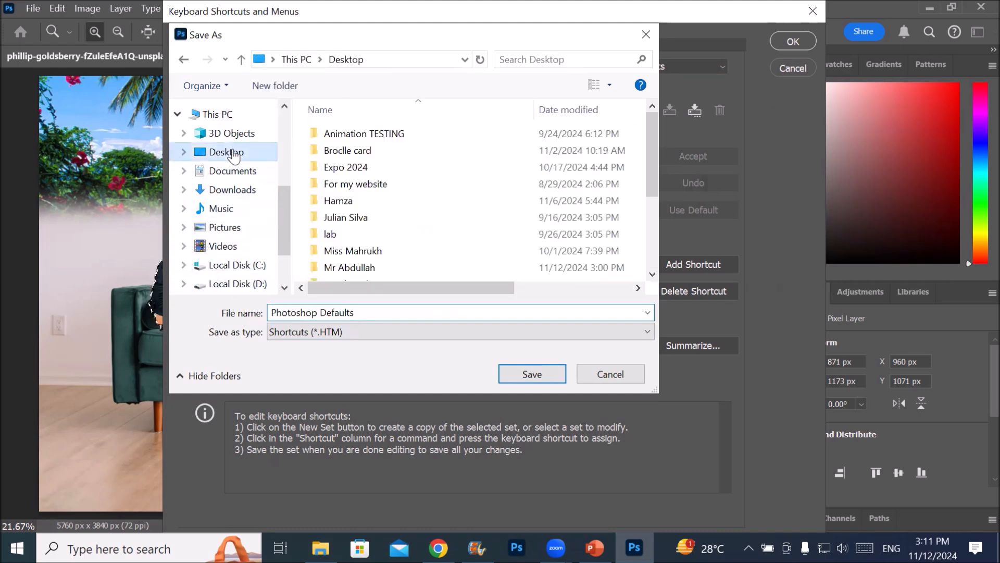
pyautogui.doubleClick(370, 267)
pyautogui.click(531, 374)
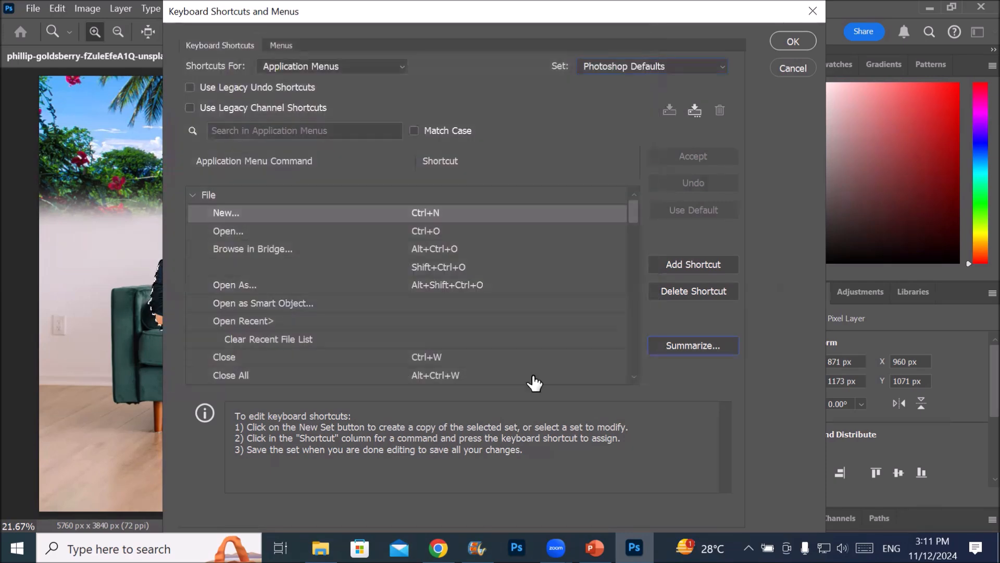
pyautogui.click(794, 42)
# Switch to File Explorer, open the Photoshop Defaults summary from the person's named Desktop folder, and read through its File, Edit and Image shortcuts
pyautogui.click(930, 8)
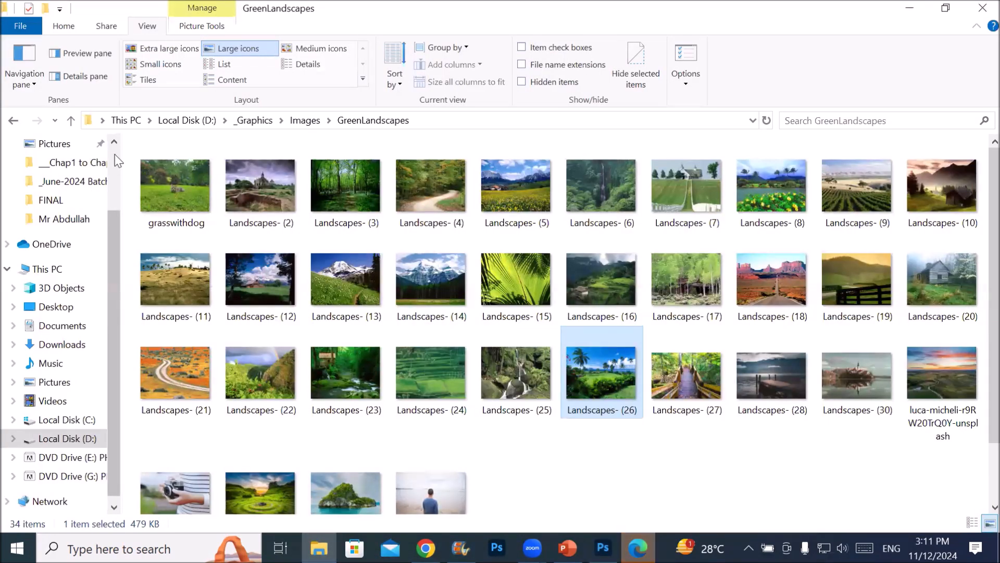
pyautogui.scroll(2, 114, 154)
pyautogui.click(92, 177)
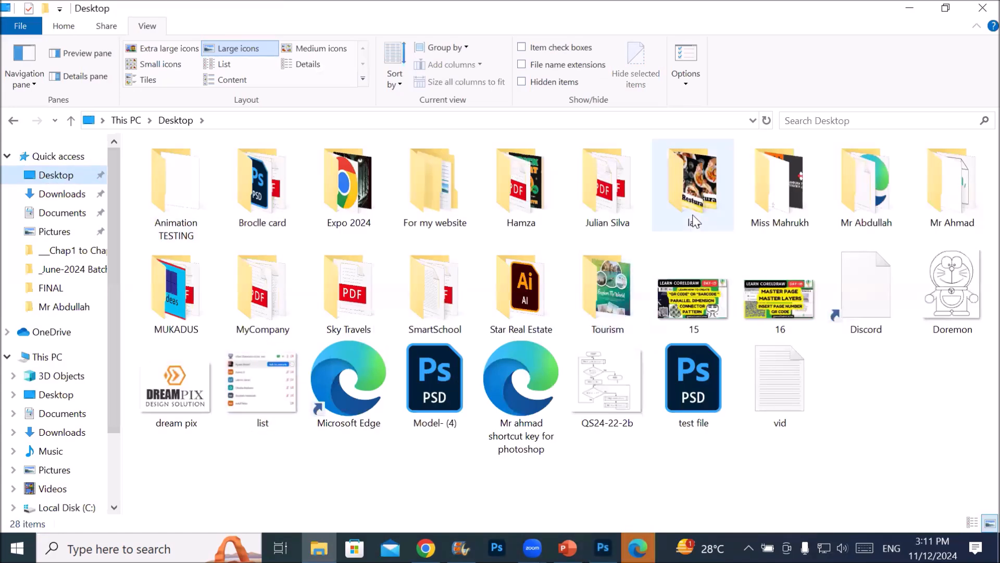
pyautogui.doubleClick(845, 188)
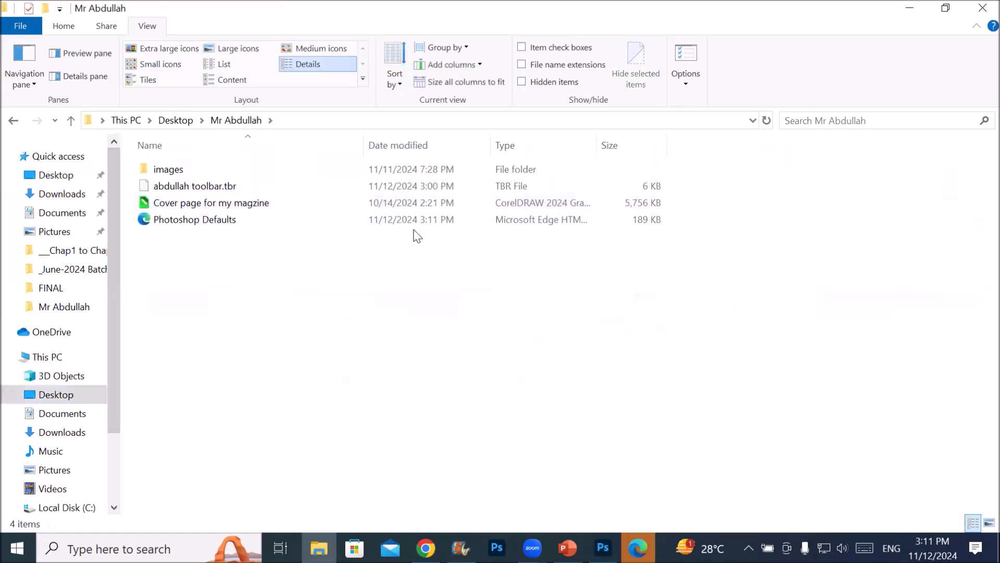
pyautogui.click(172, 218)
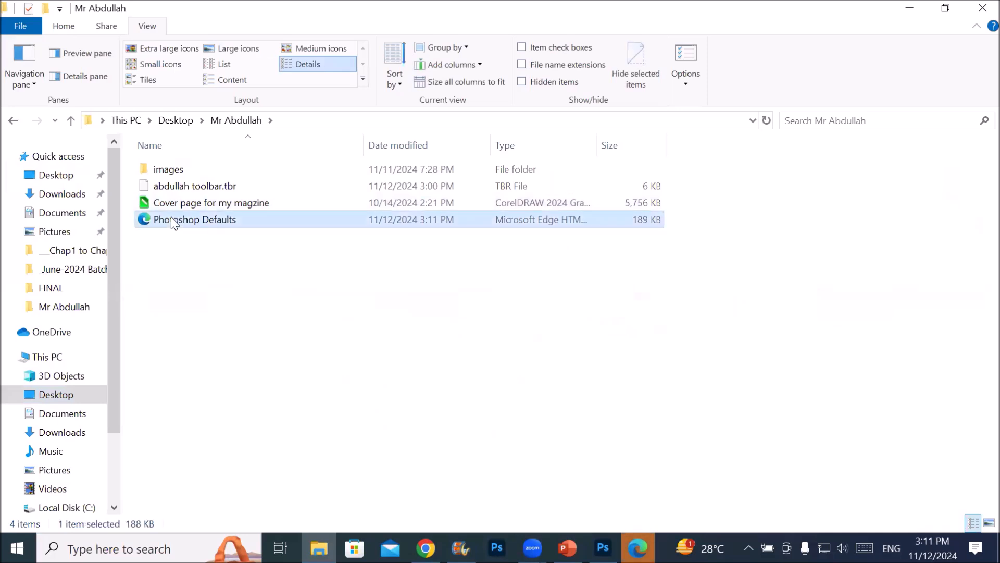
pyautogui.doubleClick(172, 219)
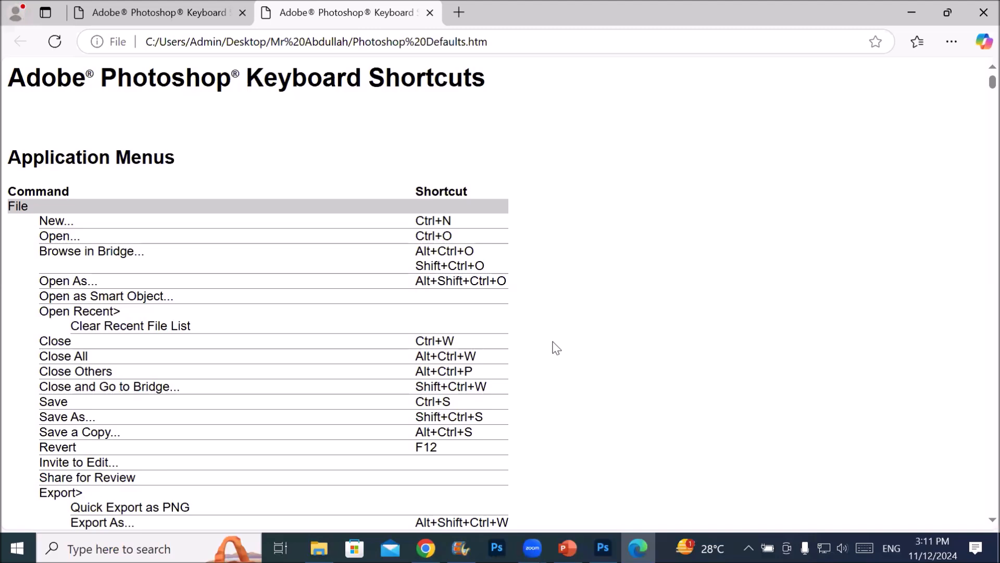
pyautogui.scroll(-13, 557, 348)
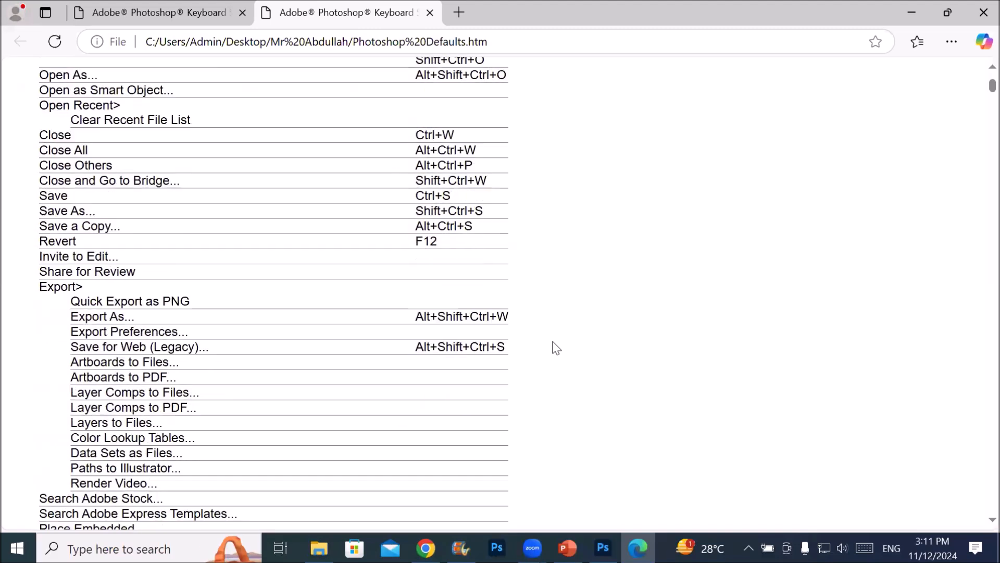
pyautogui.scroll(-8, 556, 348)
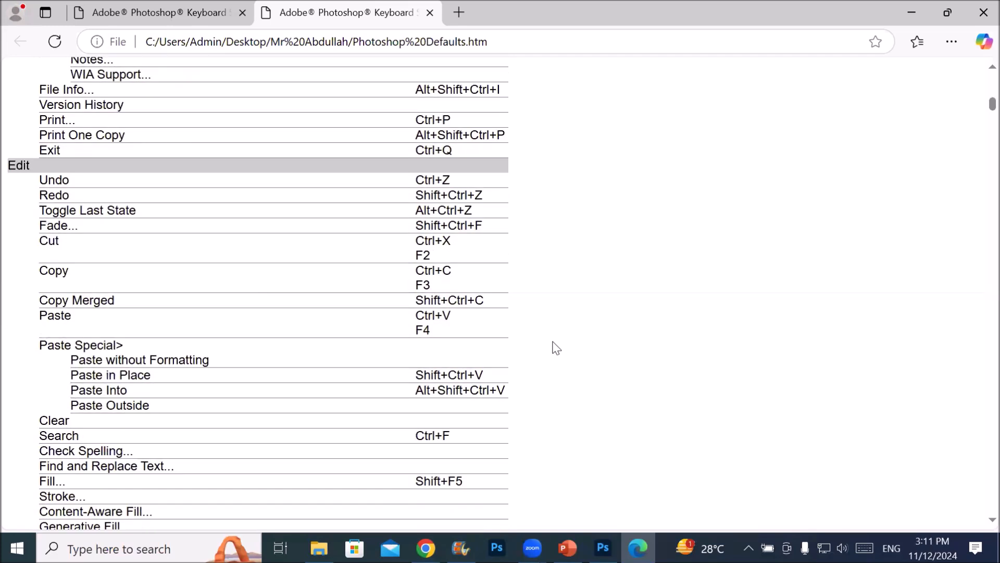
pyautogui.scroll(-14, 557, 348)
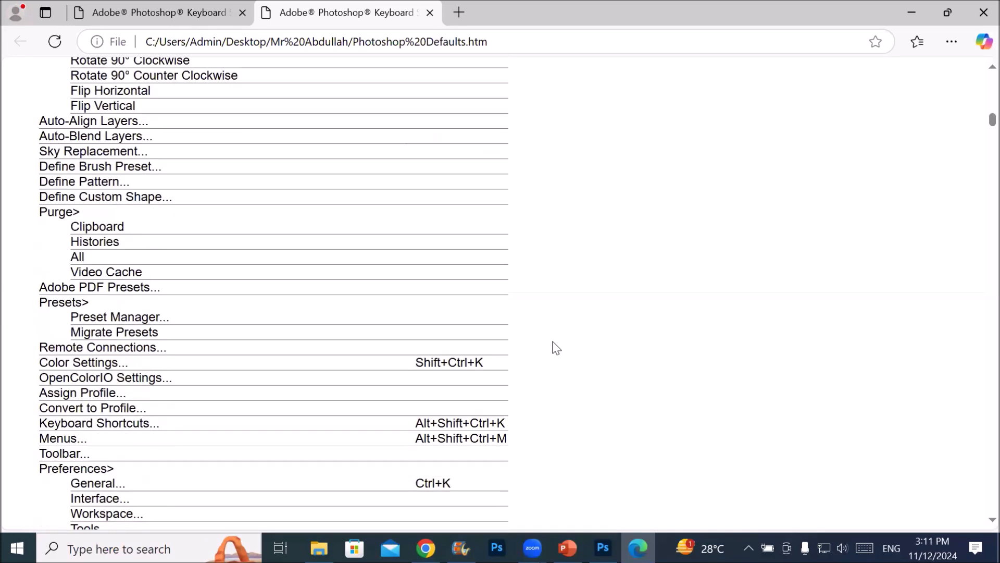
pyautogui.scroll(-10, 556, 348)
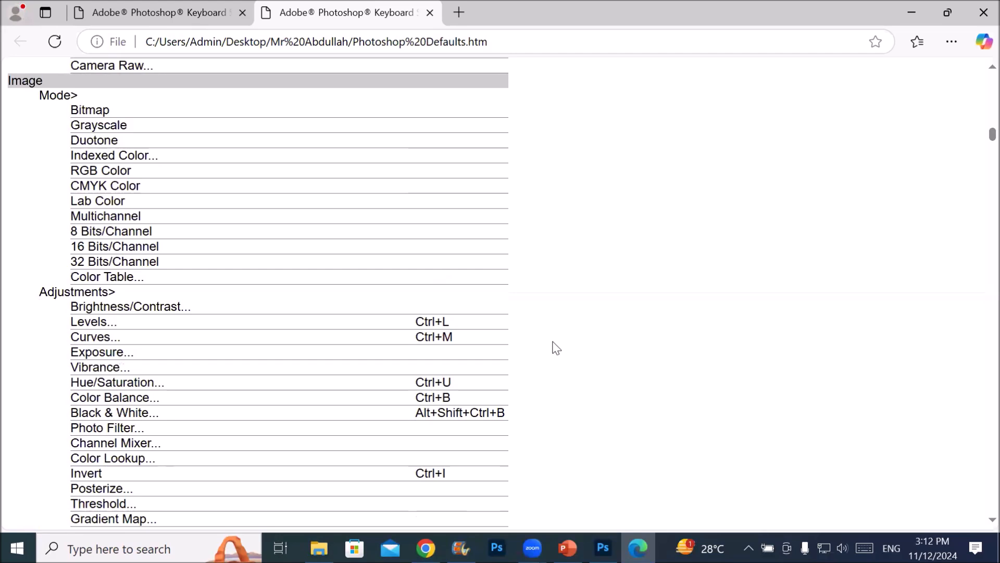
# Read through the Image, Layer, Type, Select and Filter shortcuts in the Photoshop Defaults summary
pyautogui.scroll(-18, 556, 348)
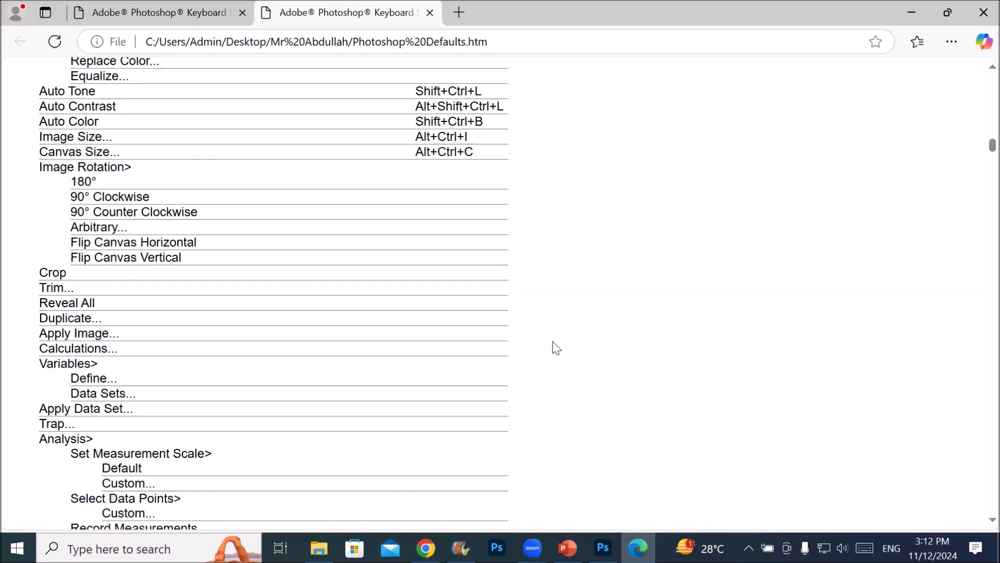
pyautogui.scroll(-20, 557, 348)
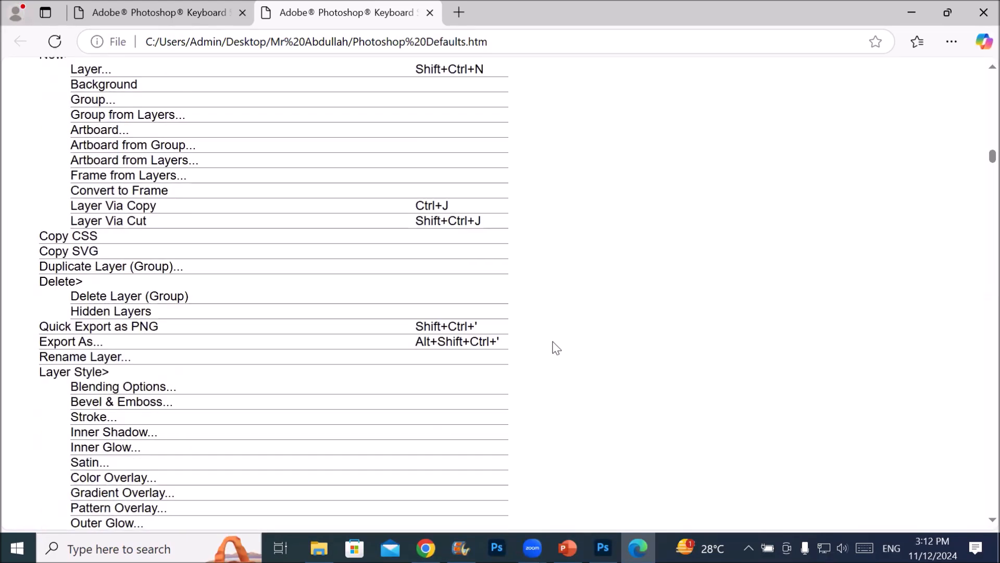
pyautogui.scroll(-20, 557, 348)
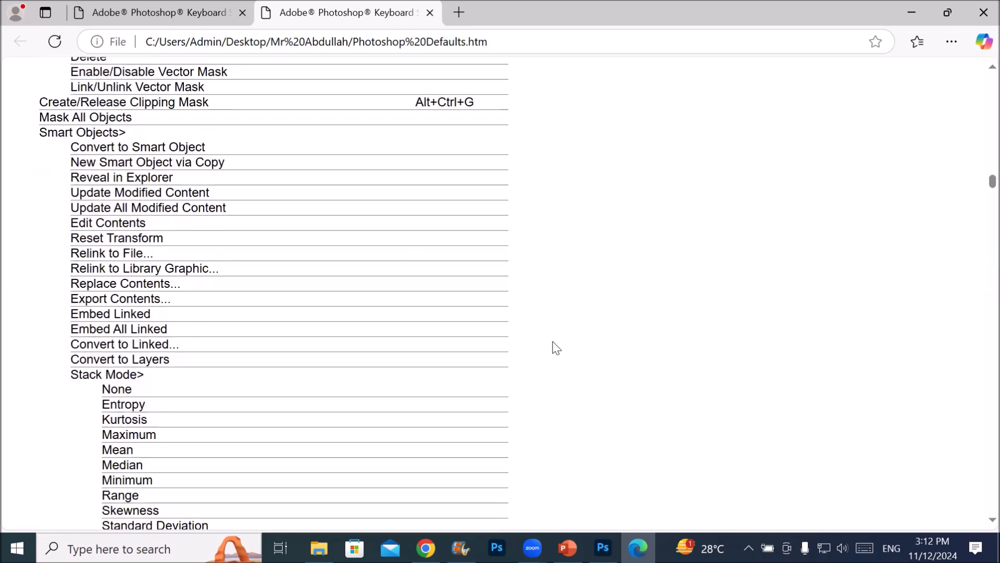
pyautogui.scroll(-15, 556, 348)
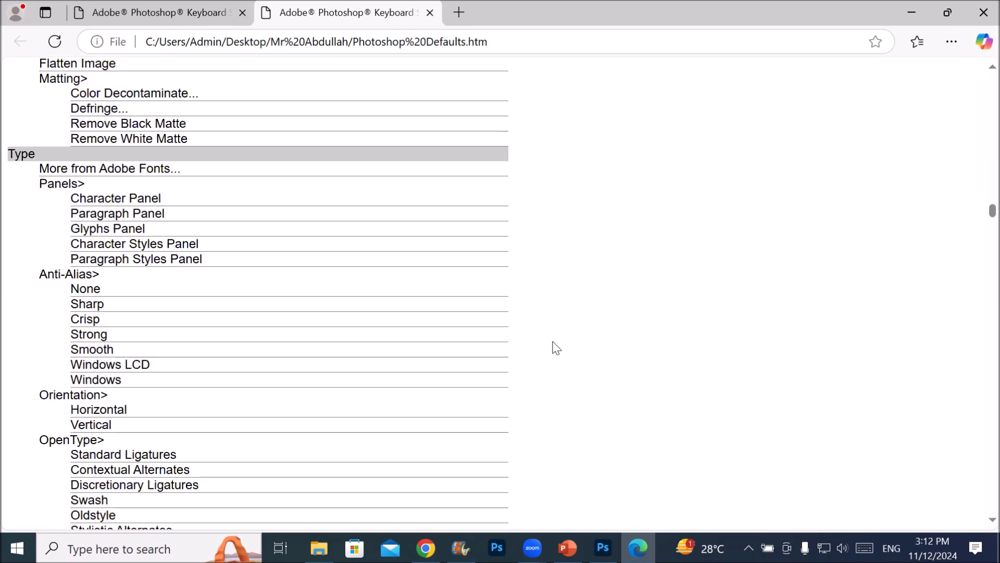
pyautogui.scroll(-20, 556, 348)
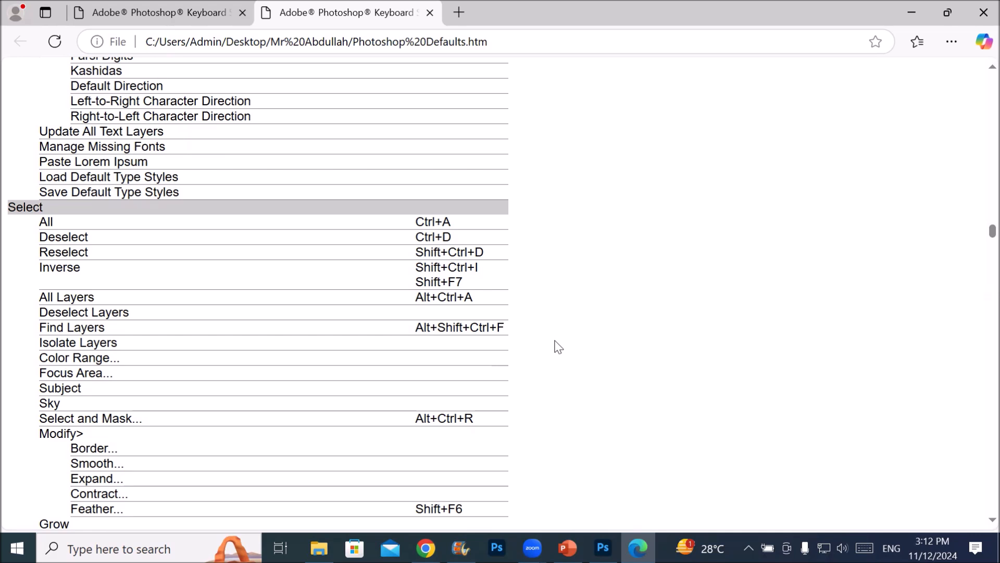
pyautogui.scroll(-6, 559, 347)
pyautogui.scroll(-18, 558, 341)
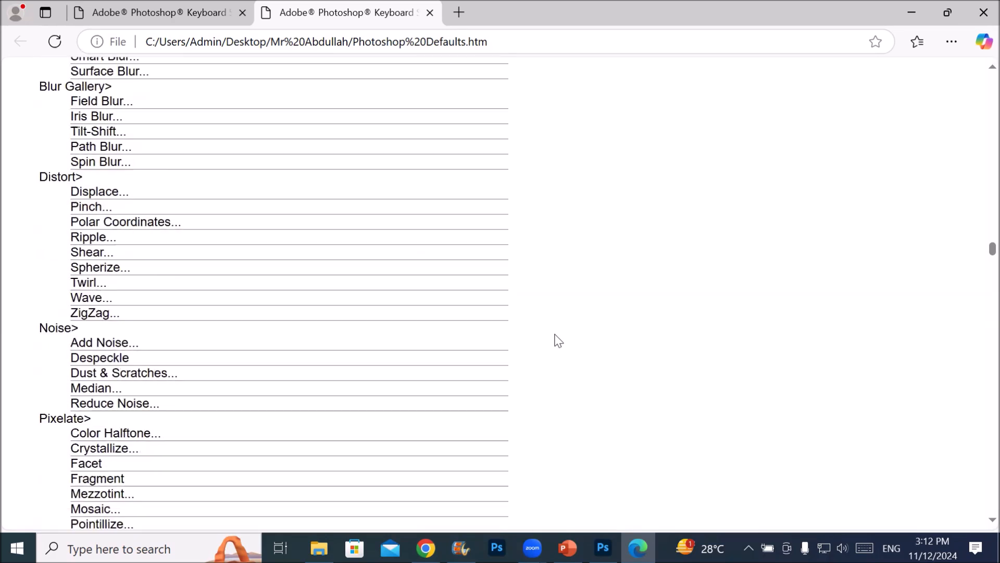
# Find the zoom commands in the View section and highlight their shortcuts from Zoom In through 100%
pyautogui.scroll(-10, 557, 339)
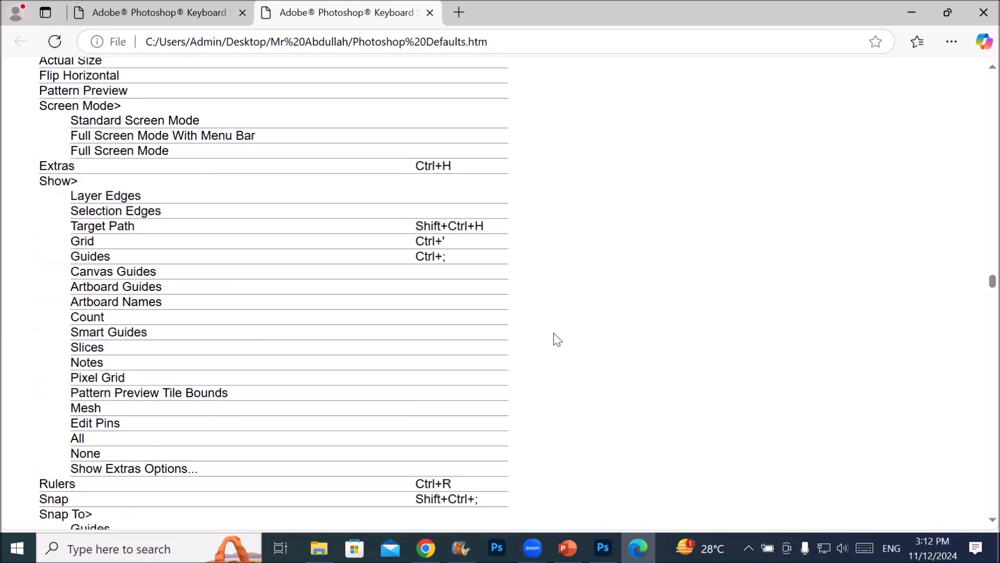
pyautogui.scroll(4, 557, 339)
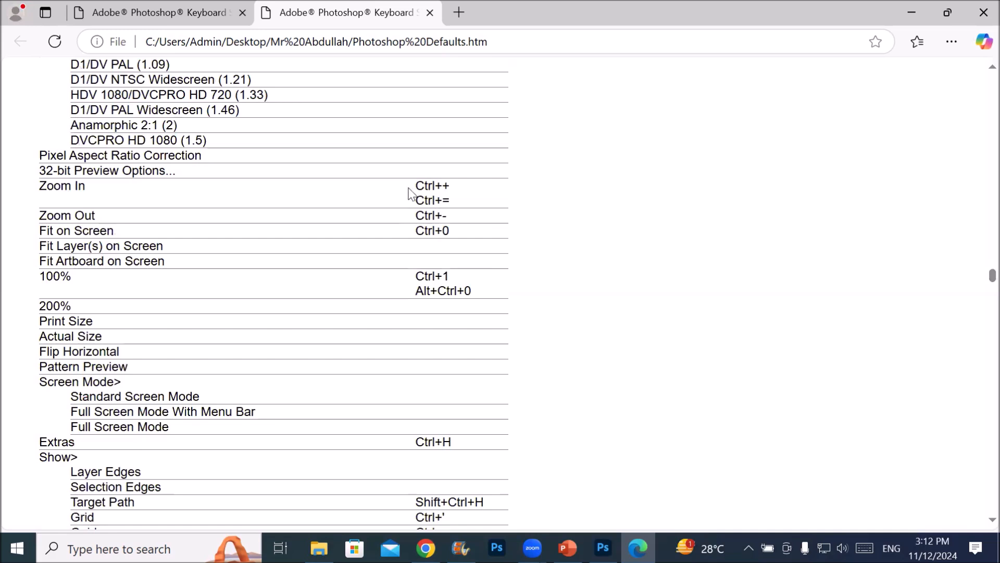
pyautogui.moveTo(416, 183); pyautogui.dragTo(500, 293)
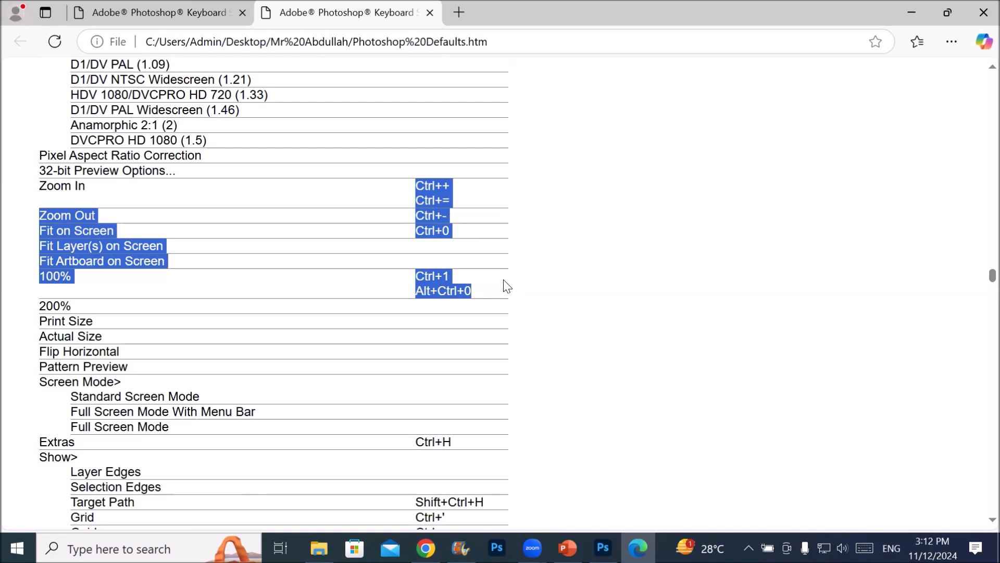
# Read through the rest of the View section and the Plugins and Window shortcuts in the summary
pyautogui.scroll(-5, 507, 286)
pyautogui.scroll(-16, 506, 286)
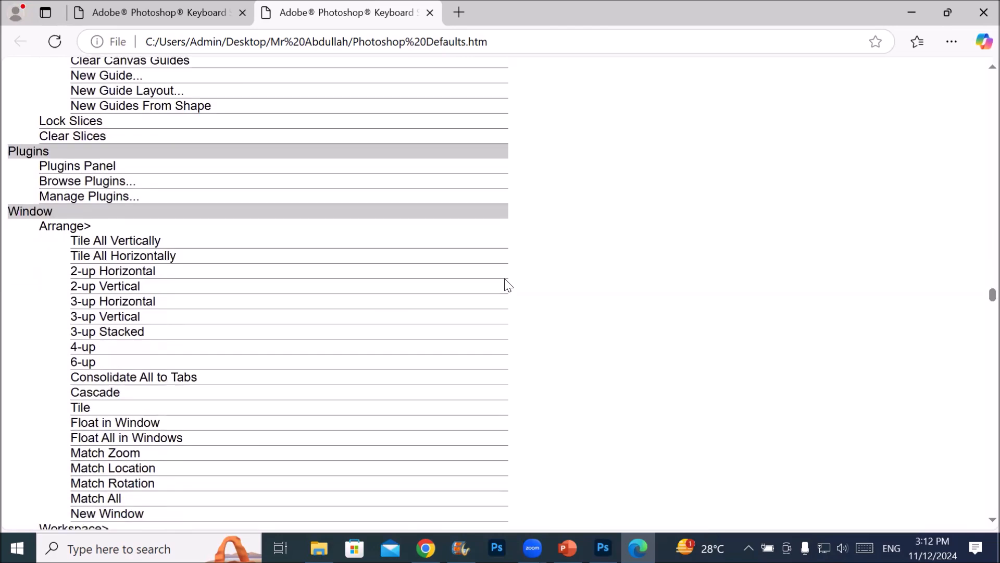
pyautogui.scroll(-7, 507, 286)
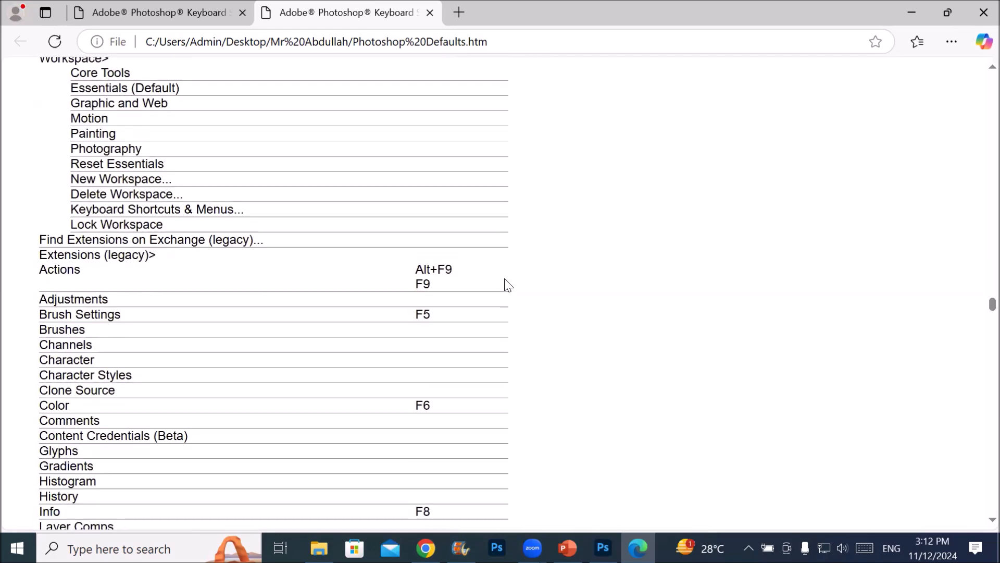
pyautogui.scroll(-3, 507, 286)
pyautogui.scroll(-9, 506, 286)
pyautogui.scroll(-6, 507, 286)
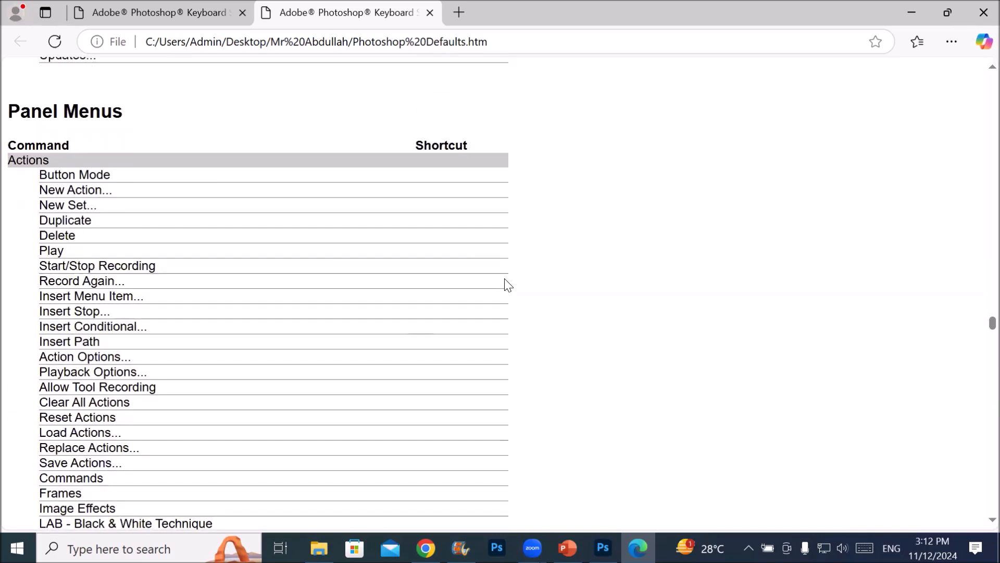
# Examine the Panel Menus shortcuts in the summary, from Actions through Layers and Styles to the timeline commands
pyautogui.scroll(-16, 506, 285)
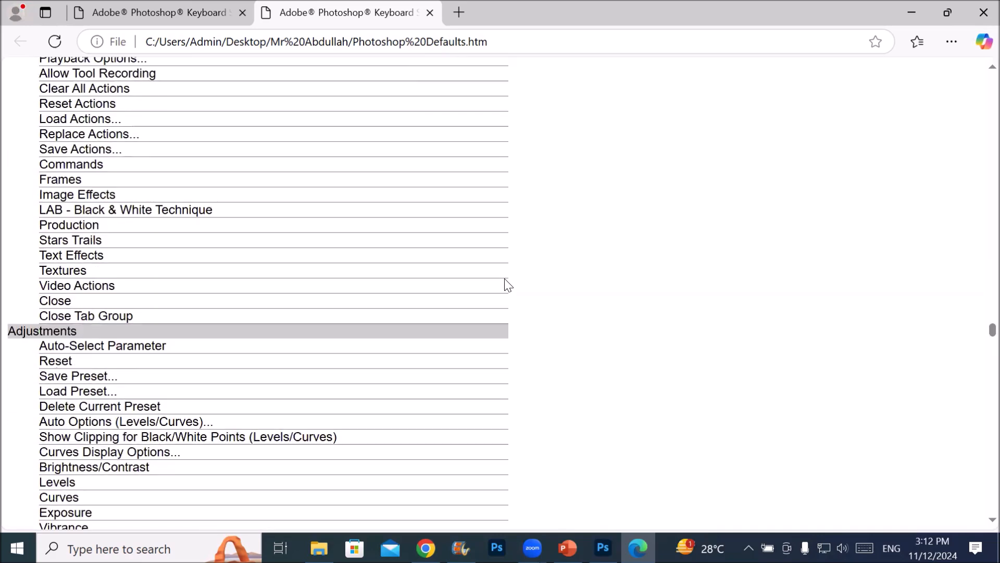
pyautogui.scroll(-20, 508, 285)
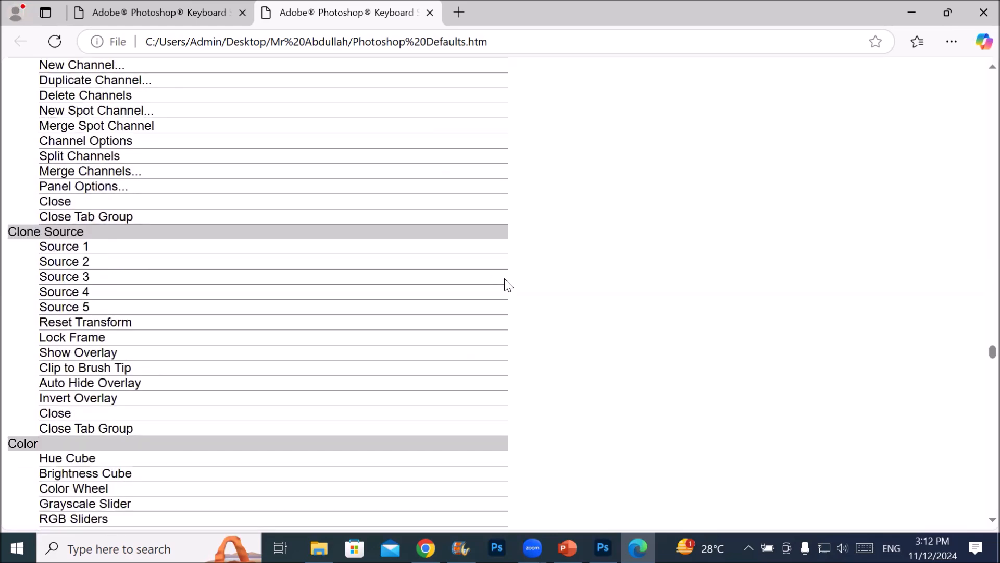
pyautogui.scroll(-6, 508, 286)
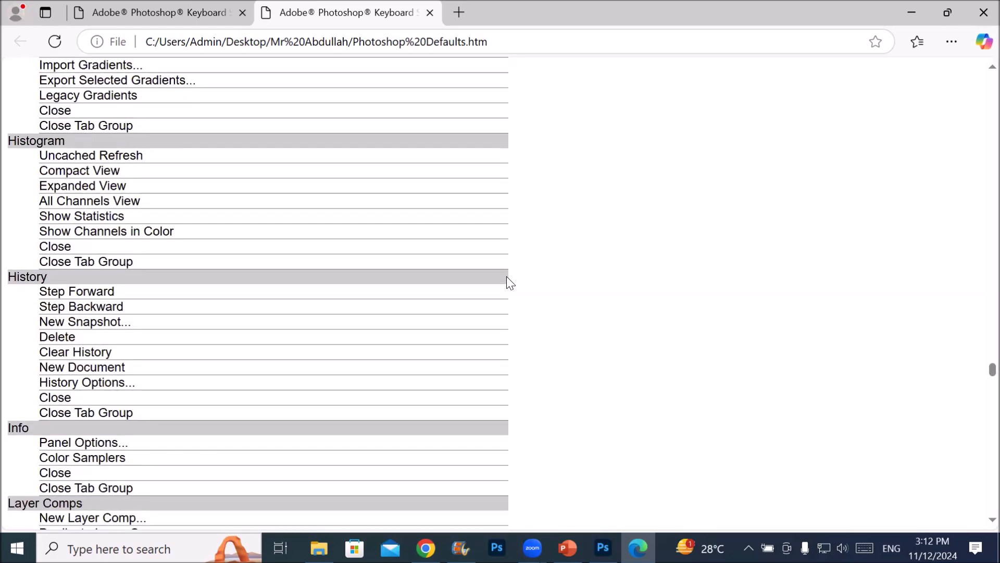
pyautogui.scroll(-5, 507, 277)
pyautogui.scroll(-3, 509, 282)
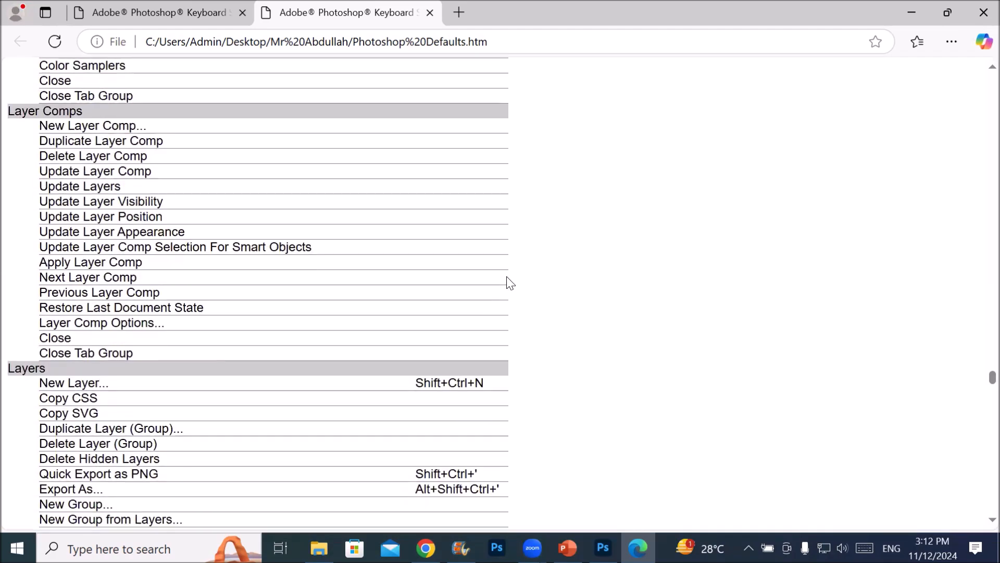
pyautogui.scroll(-3, 509, 283)
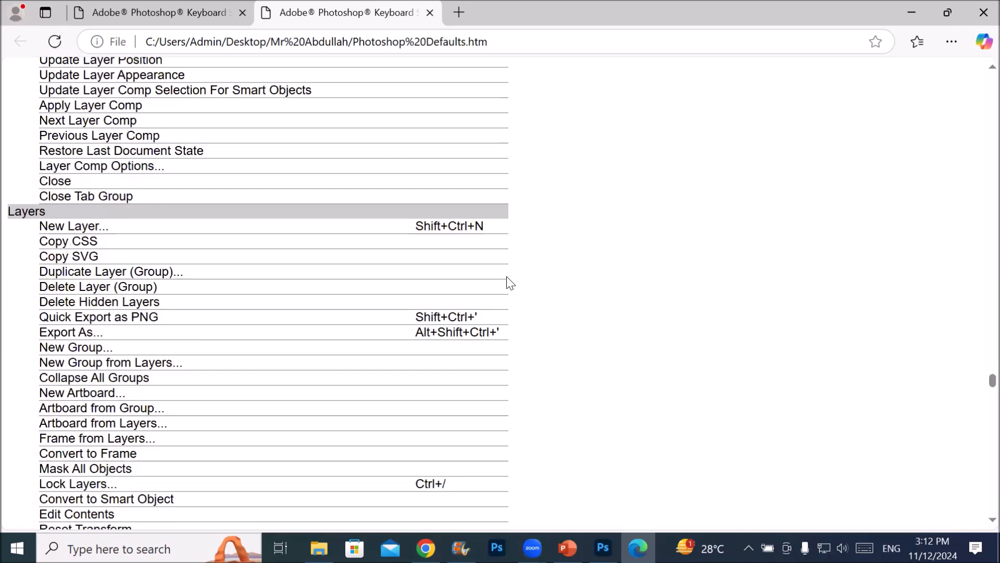
pyautogui.scroll(-12, 509, 282)
pyautogui.scroll(-20, 509, 282)
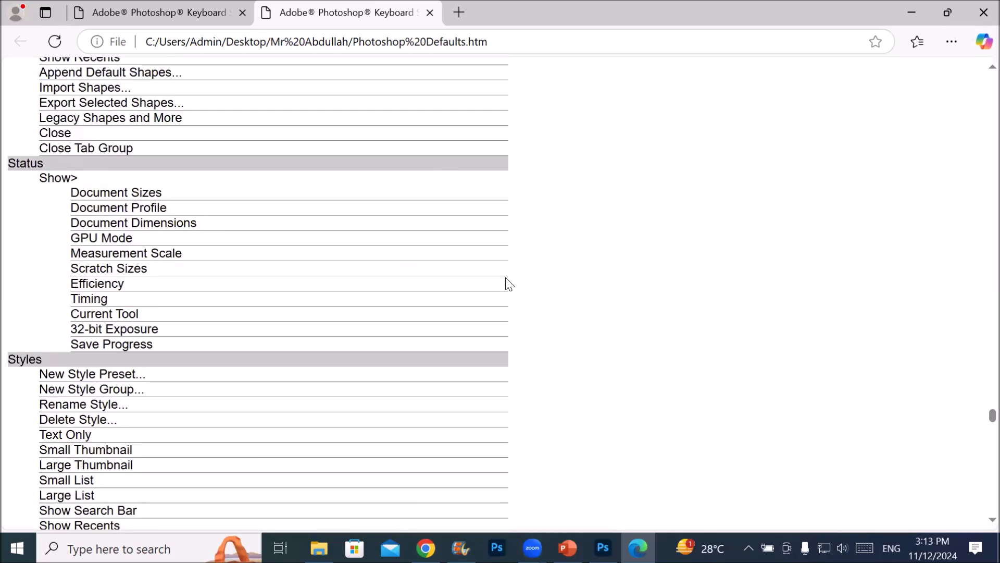
pyautogui.scroll(-7, 510, 284)
pyautogui.scroll(-7, 507, 284)
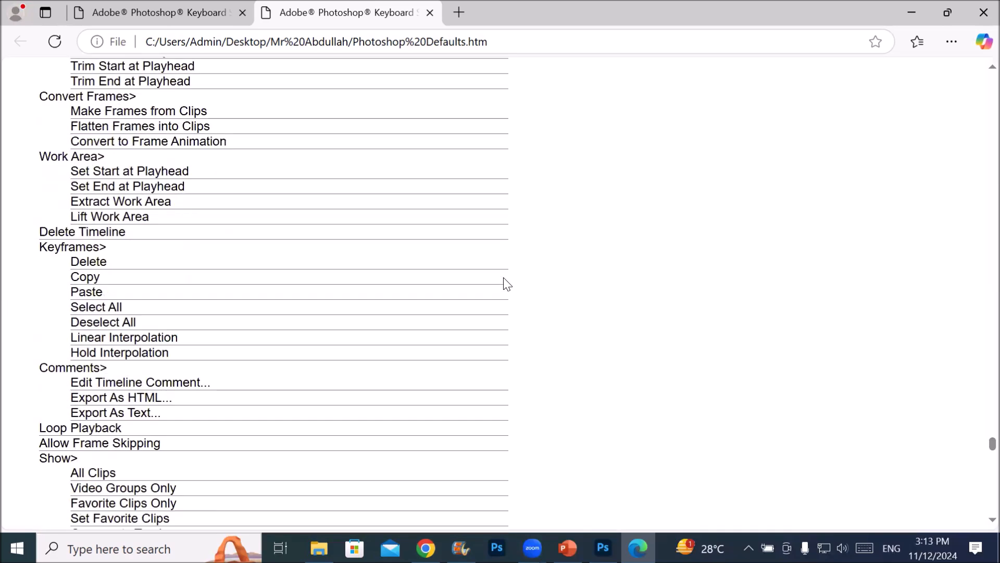
# Review the Tools section of the summary and highlight the Zoom Tool row with its shortcut
pyautogui.scroll(-14, 507, 284)
pyautogui.scroll(-3, 506, 284)
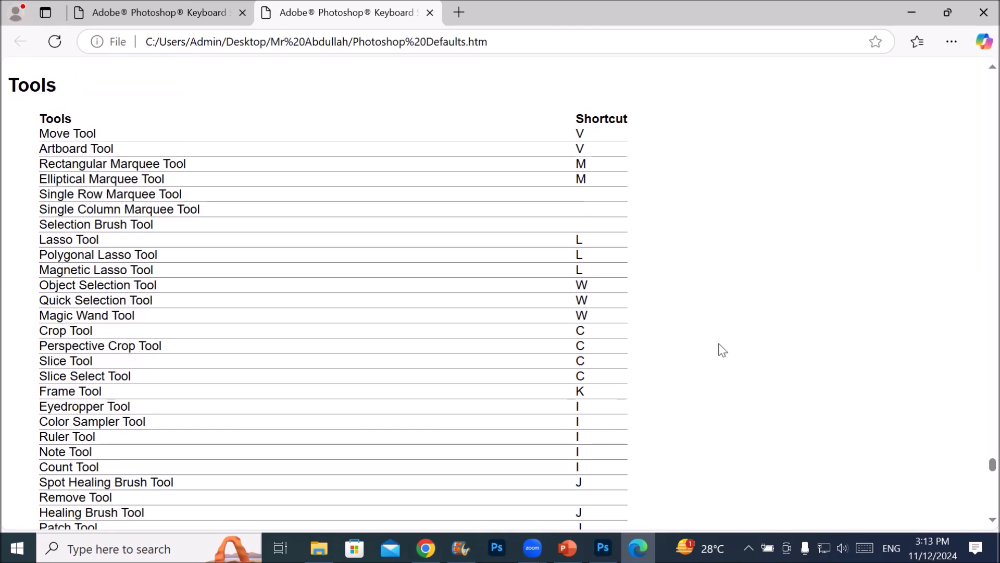
pyautogui.scroll(-10, 762, 334)
pyautogui.scroll(-6, 760, 333)
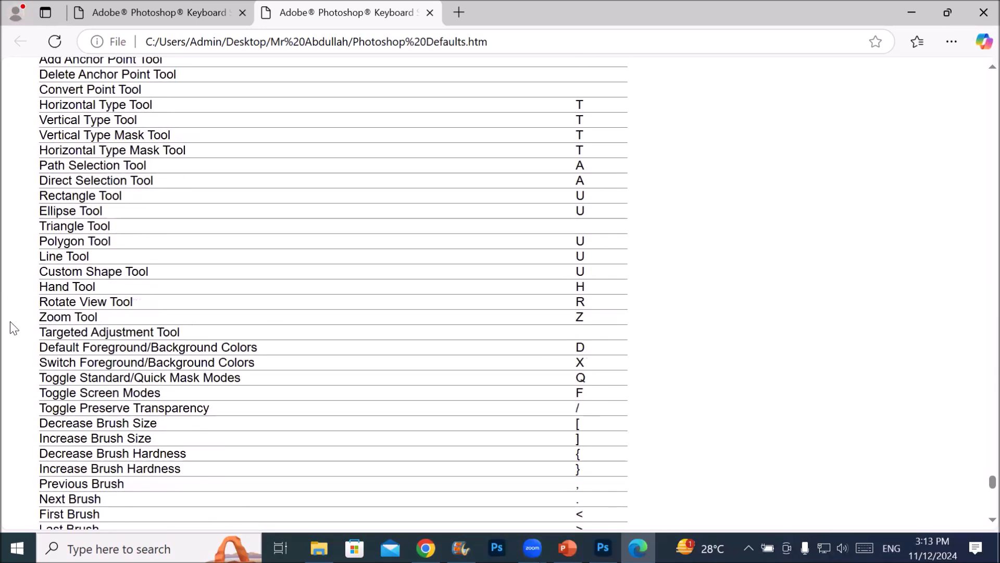
pyautogui.moveTo(31, 319); pyautogui.dragTo(602, 322)
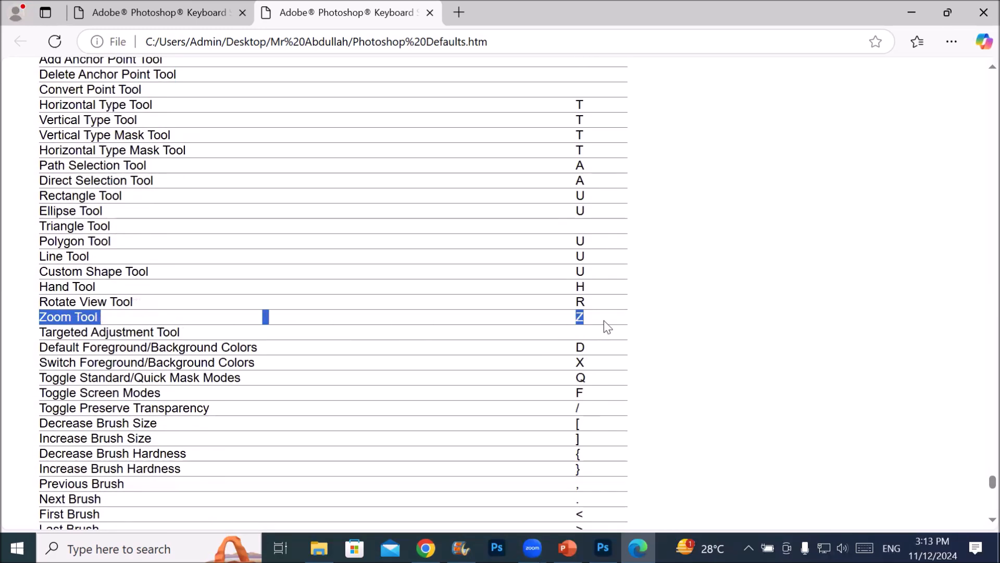
pyautogui.moveTo(609, 318); pyautogui.dragTo(609, 317)
# Read through the remaining brush and toggle shortcuts and the Taskspace section of the summary
pyautogui.scroll(-8, 594, 328)
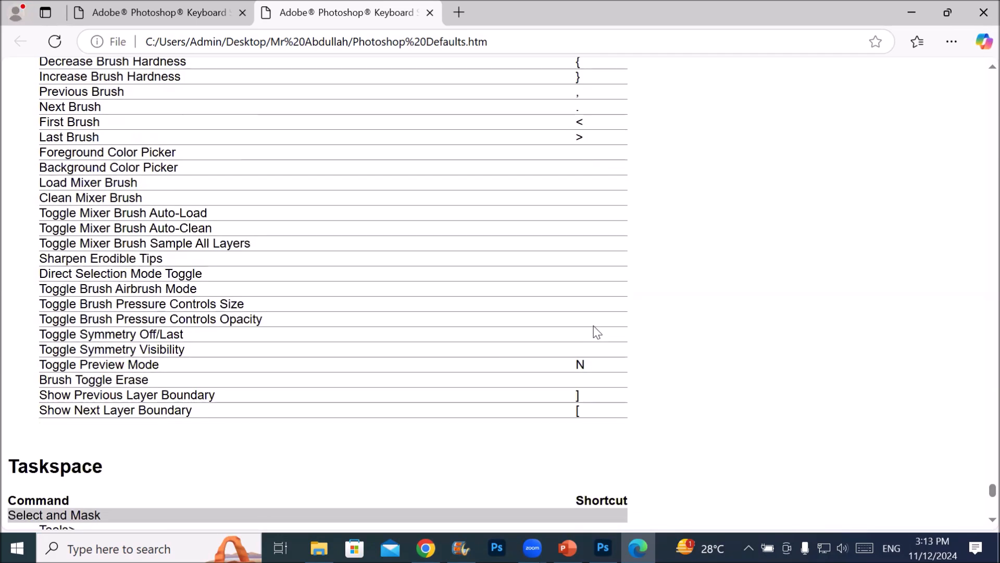
pyautogui.scroll(-14, 538, 330)
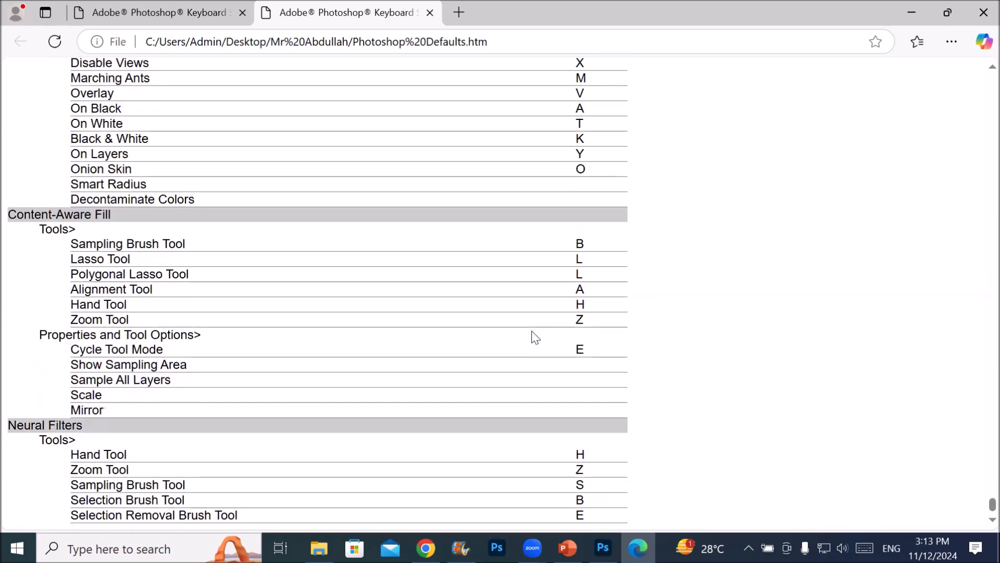
pyautogui.scroll(15, 536, 336)
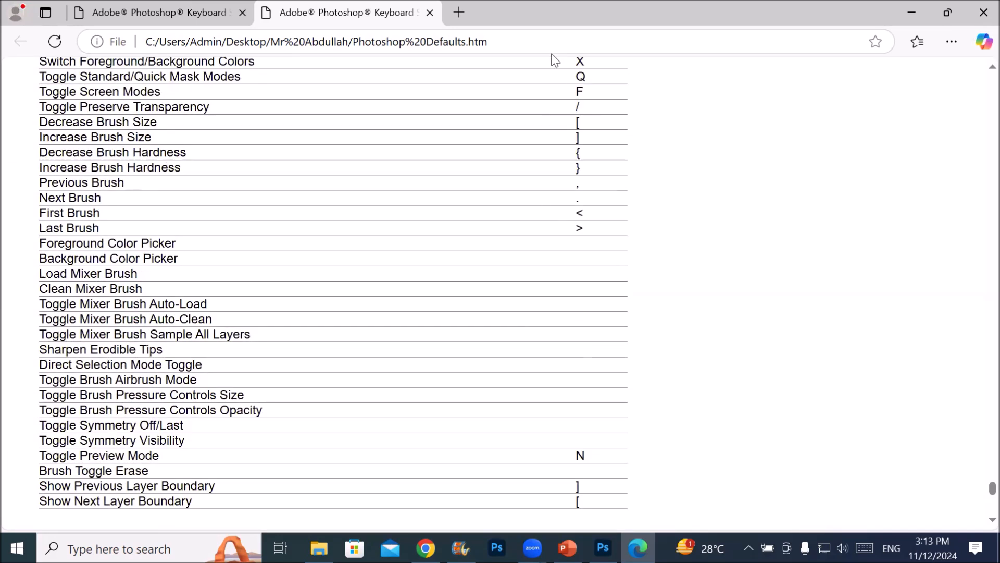
# Close the second browser tab of the shortcut summary and switch back to Photoshop with the sofa image
pyautogui.click(430, 13)
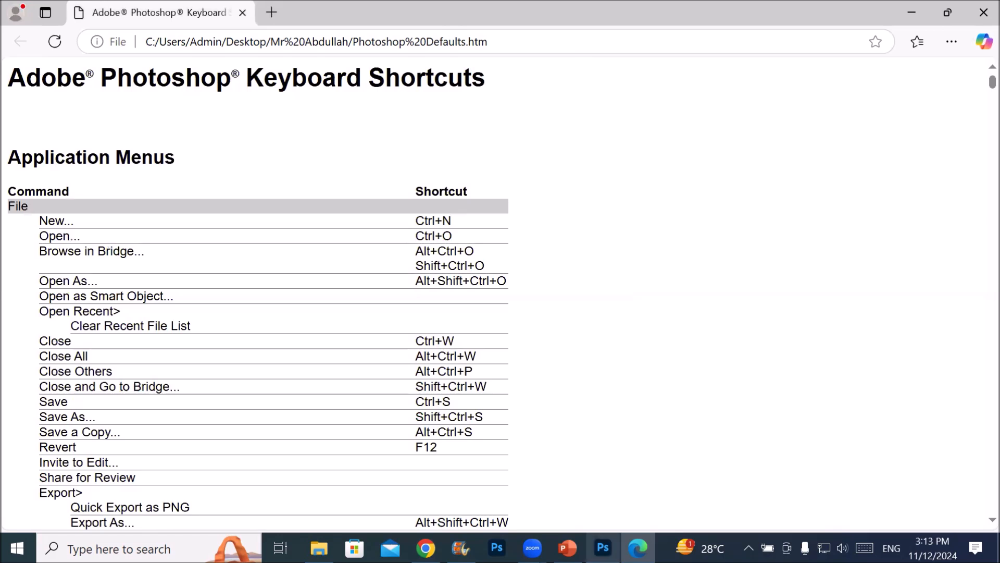
pyautogui.moveTo(603, 548)
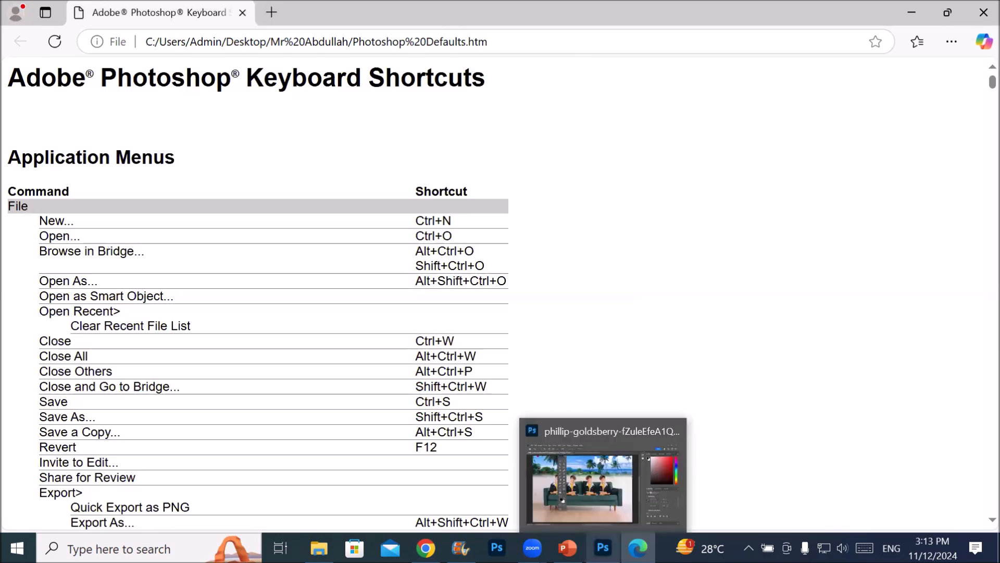
pyautogui.click(563, 502)
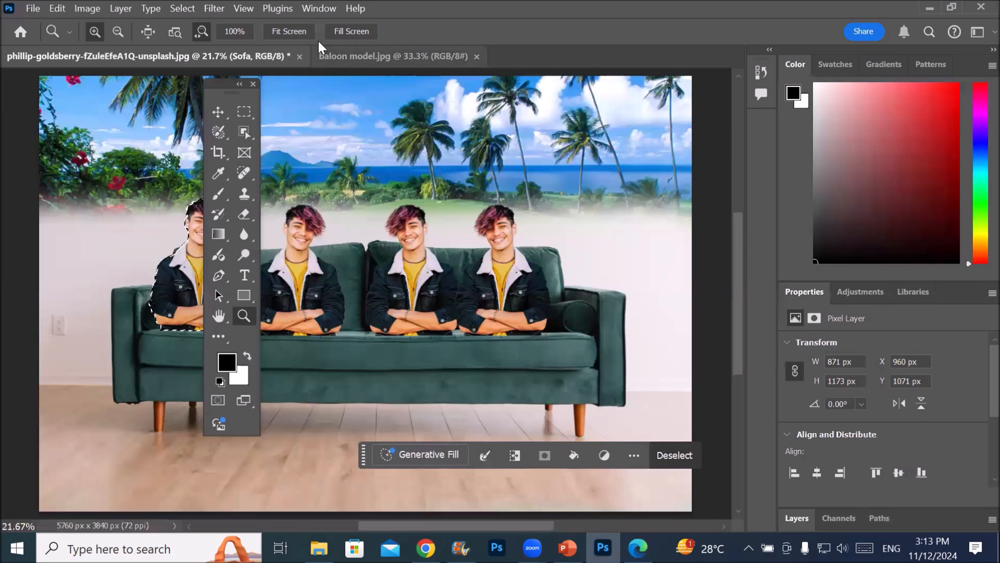
# Open the menu customization settings and expand the File commands of the Application Menus
pyautogui.click(66, 9)
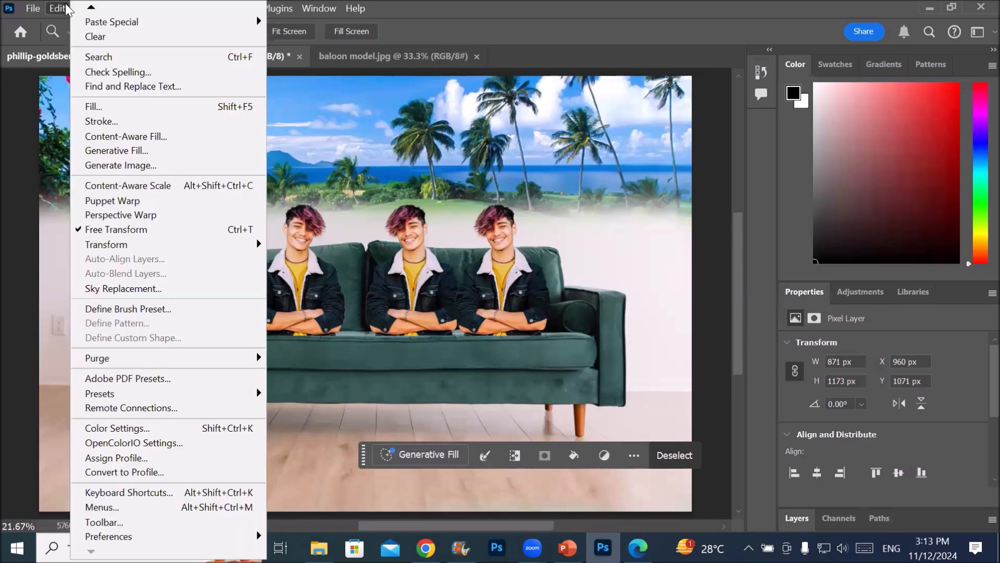
pyautogui.click(167, 508)
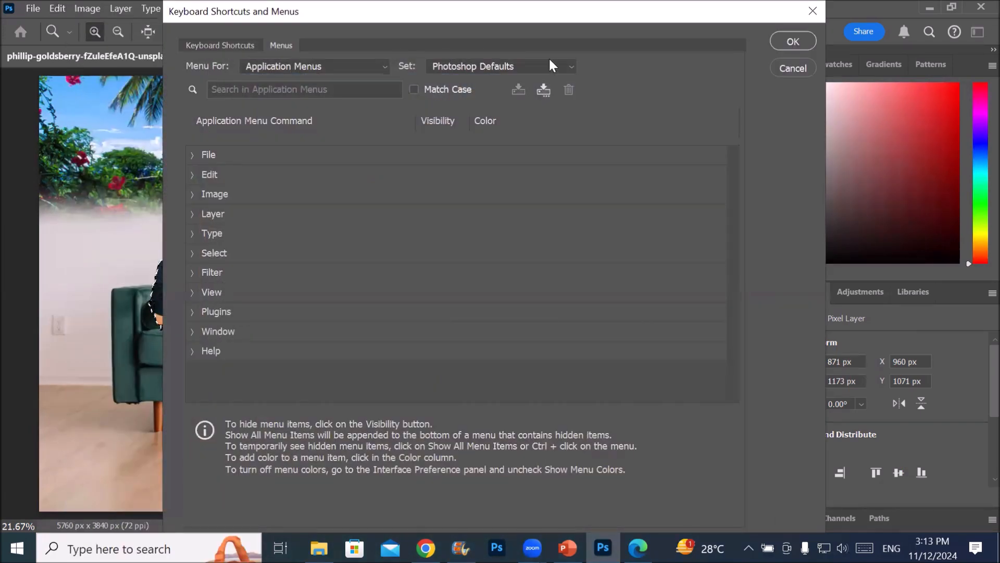
pyautogui.click(193, 156)
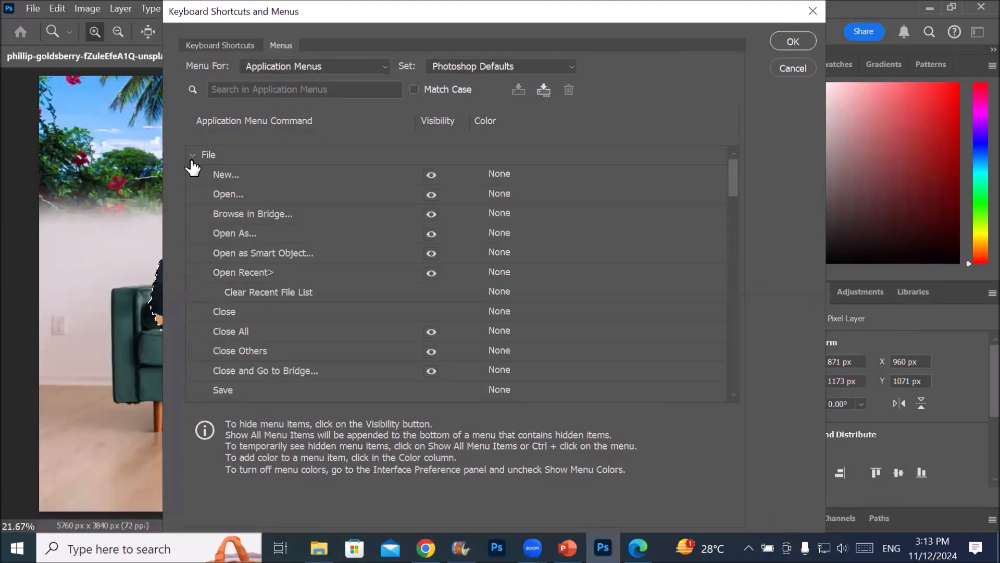
# Hide the New, Open and Close All commands of the File menu in the Application Menus
pyautogui.click(352, 176)
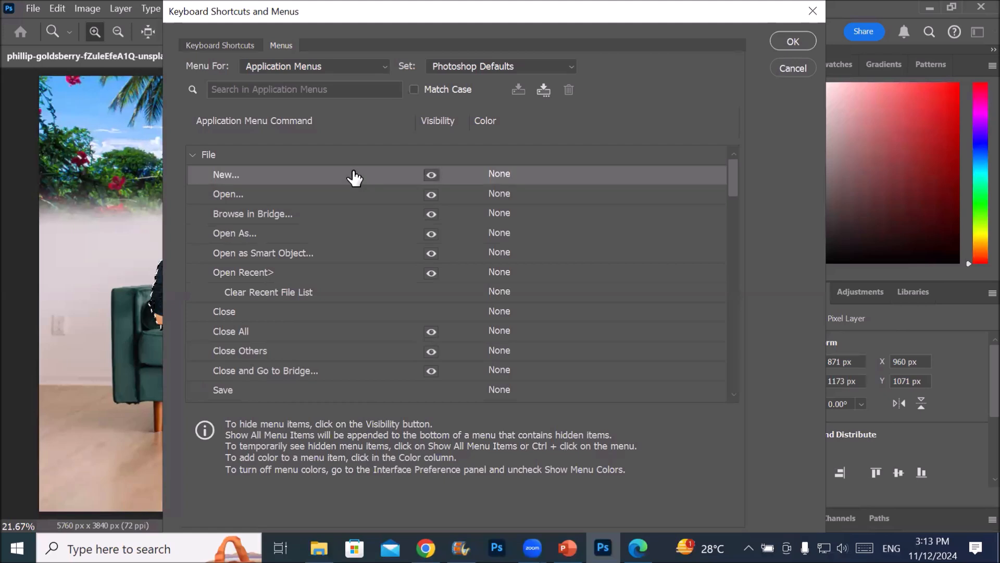
pyautogui.click(432, 176)
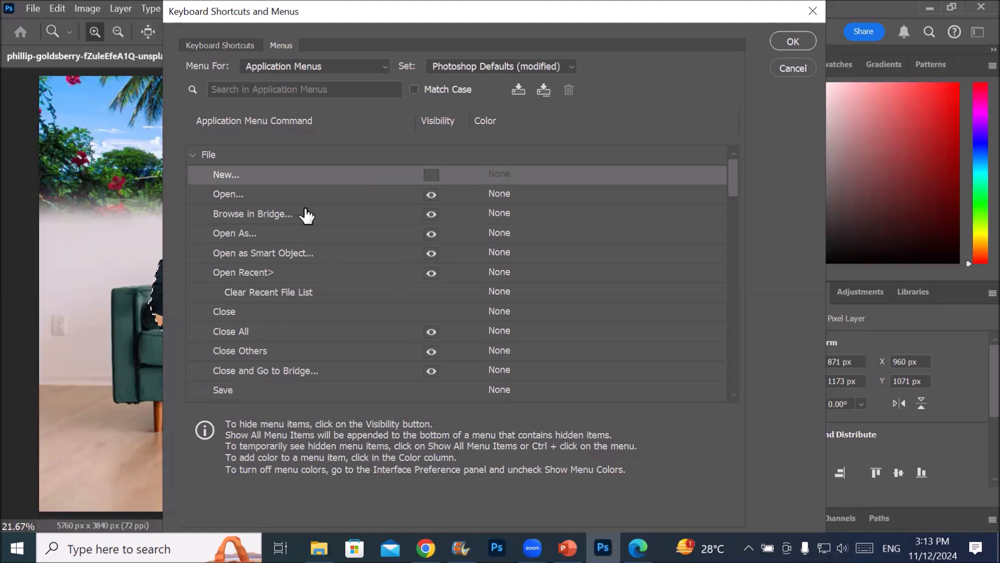
pyautogui.click(322, 196)
pyautogui.click(431, 195)
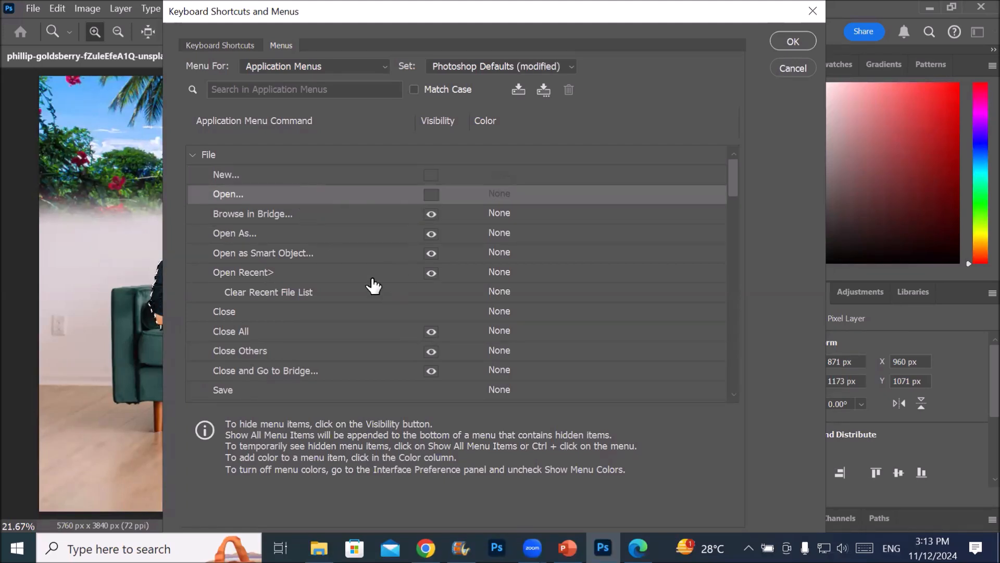
pyautogui.click(420, 313)
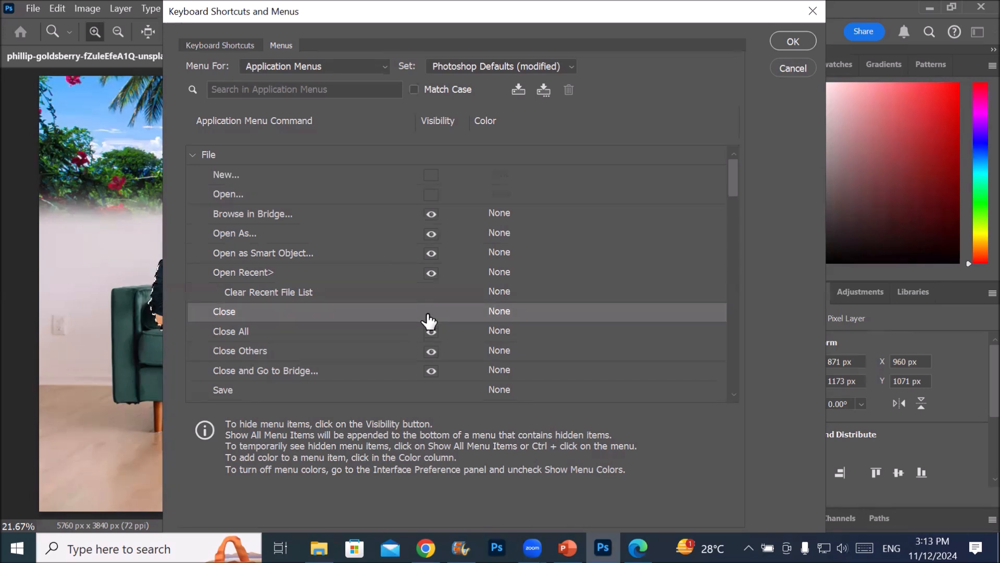
pyautogui.click(430, 332)
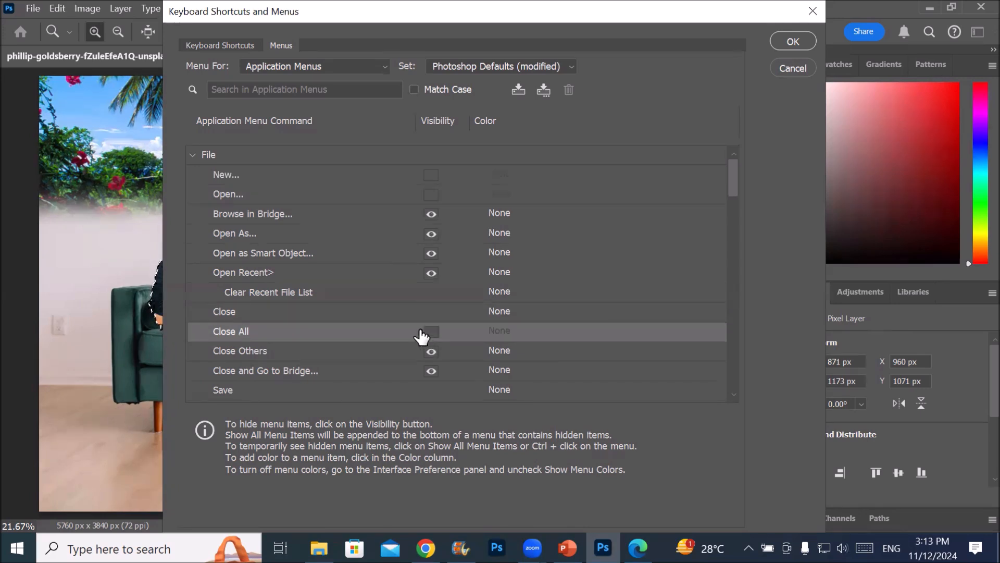
# Expand the Window commands, hide the Workspace submenu and apply the menu changes
pyautogui.scroll(-2, 394, 347)
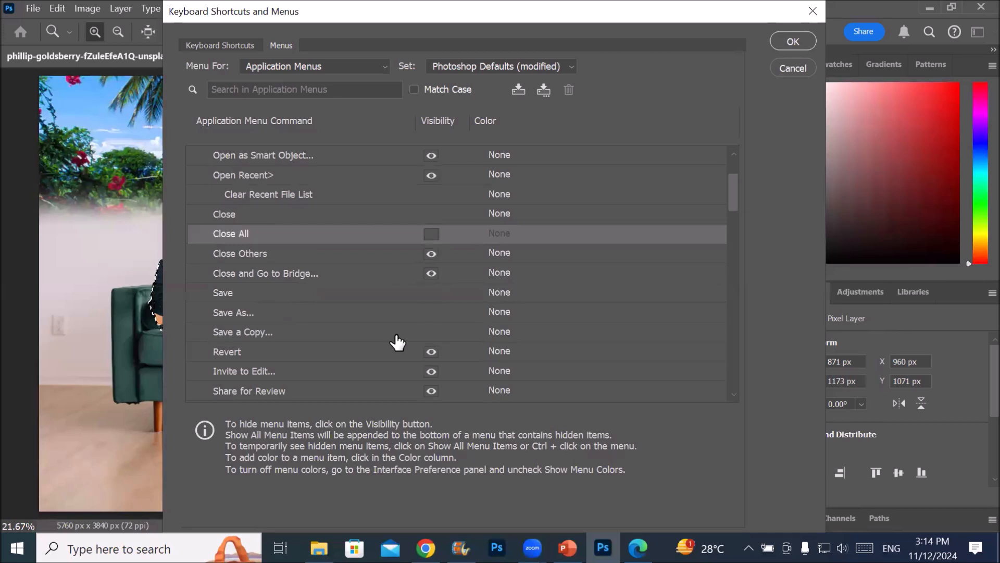
pyautogui.scroll(-1, 399, 340)
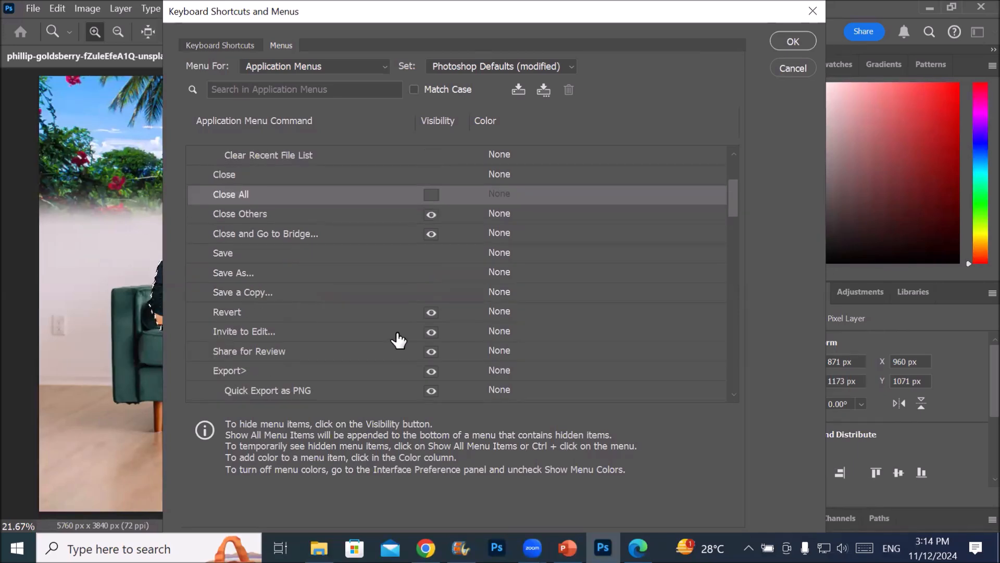
pyautogui.scroll(-4, 399, 341)
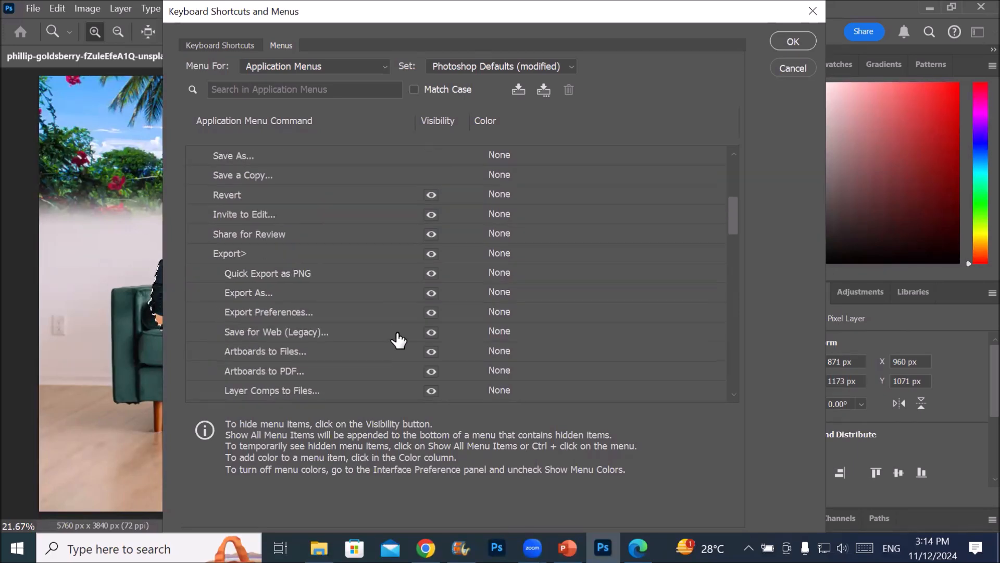
pyautogui.scroll(-10, 399, 340)
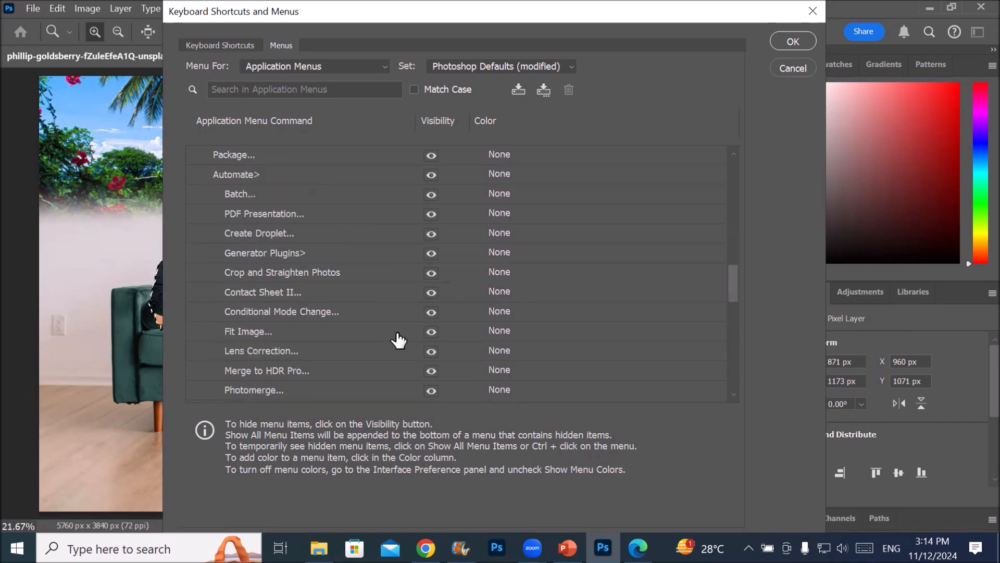
pyautogui.scroll(-8, 398, 340)
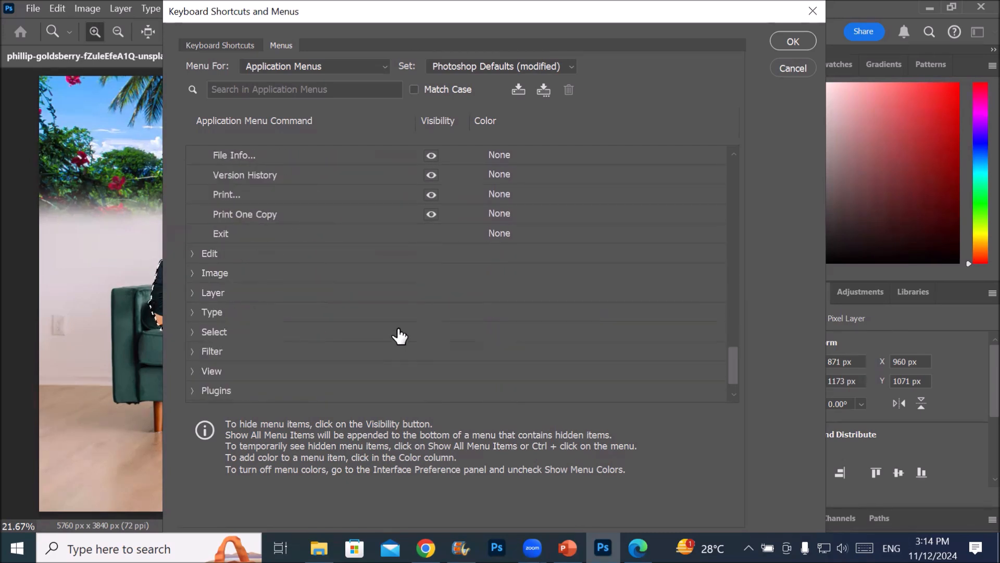
pyautogui.scroll(-1, 399, 336)
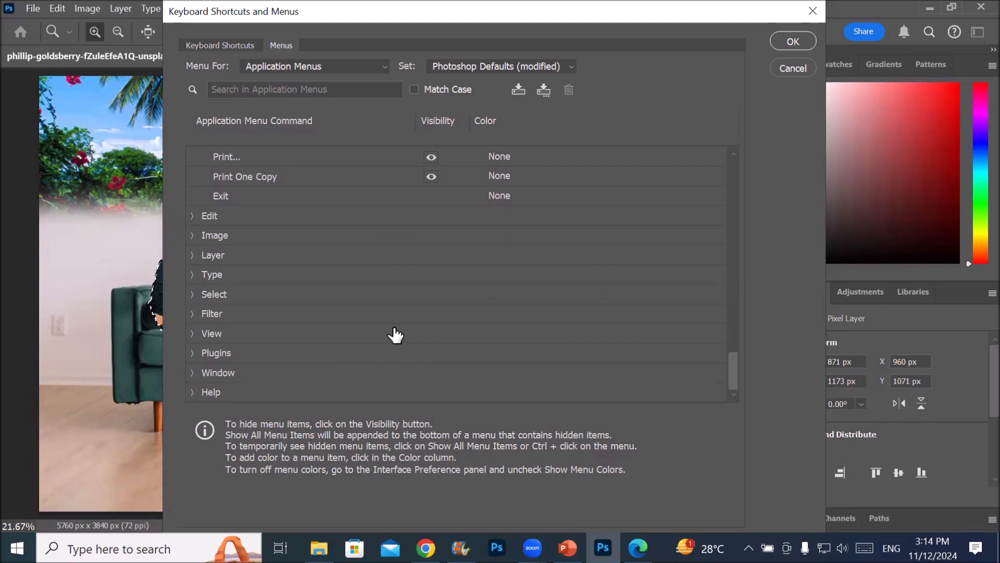
pyautogui.click(192, 373)
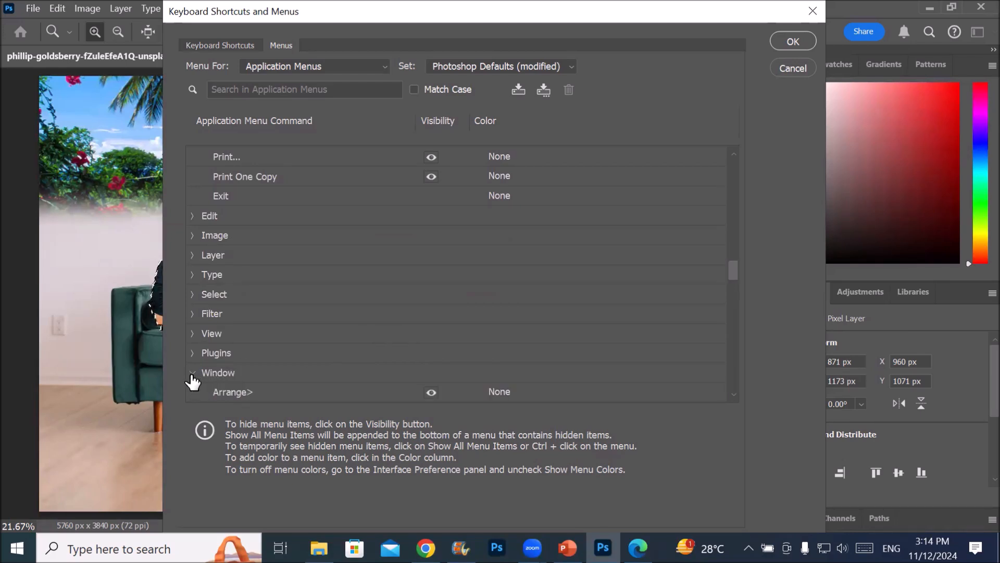
pyautogui.scroll(-3, 538, 320)
pyautogui.scroll(-7, 539, 322)
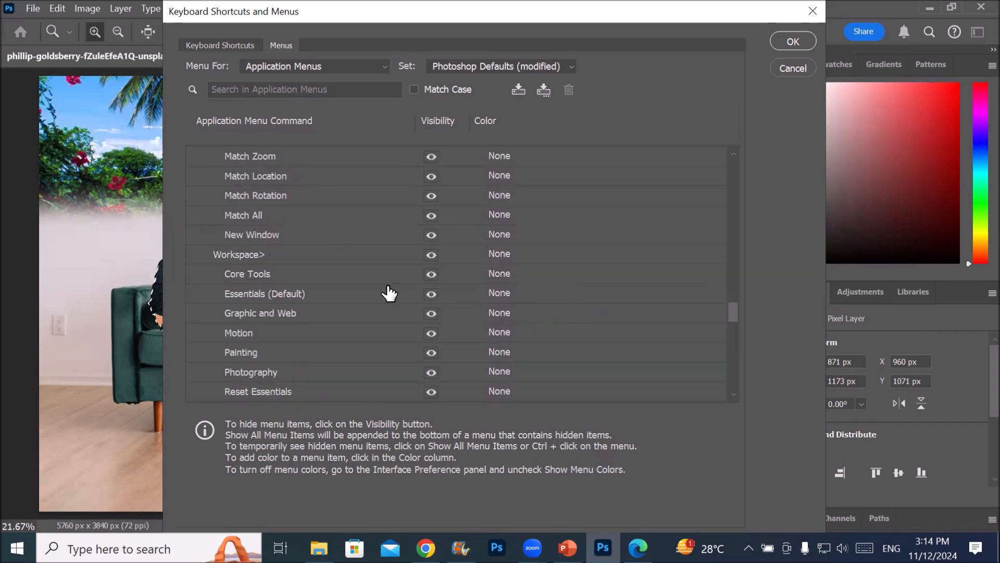
pyautogui.click(433, 255)
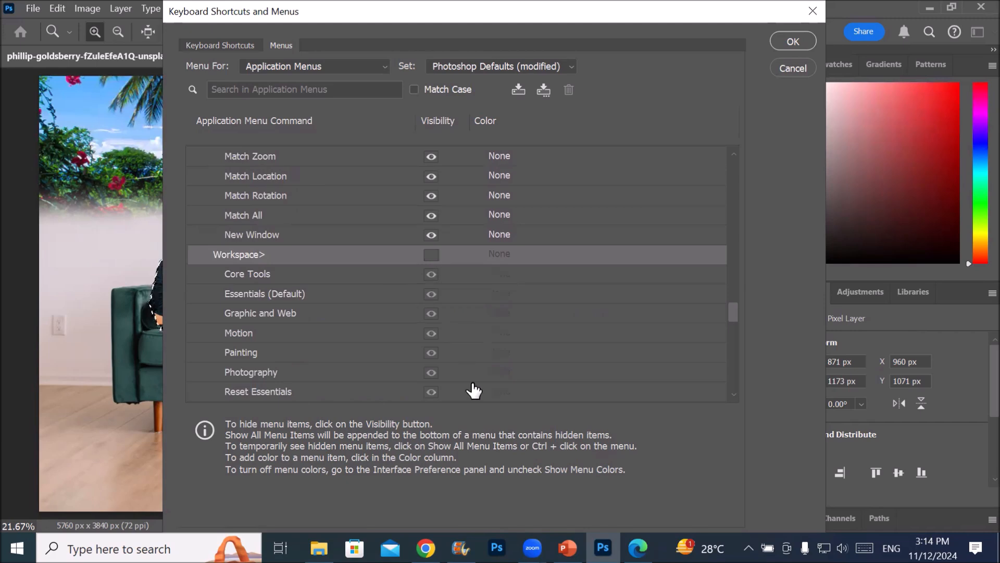
pyautogui.click(783, 40)
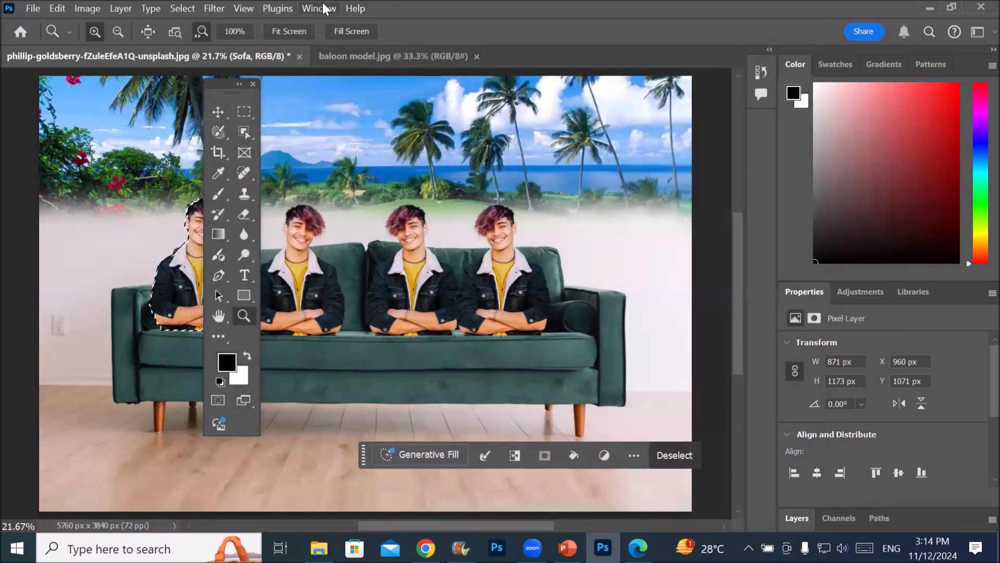
# Check the Window and File menus for the effect of the hidden commands
pyautogui.click(320, 8)
pyautogui.moveTo(369, 15)
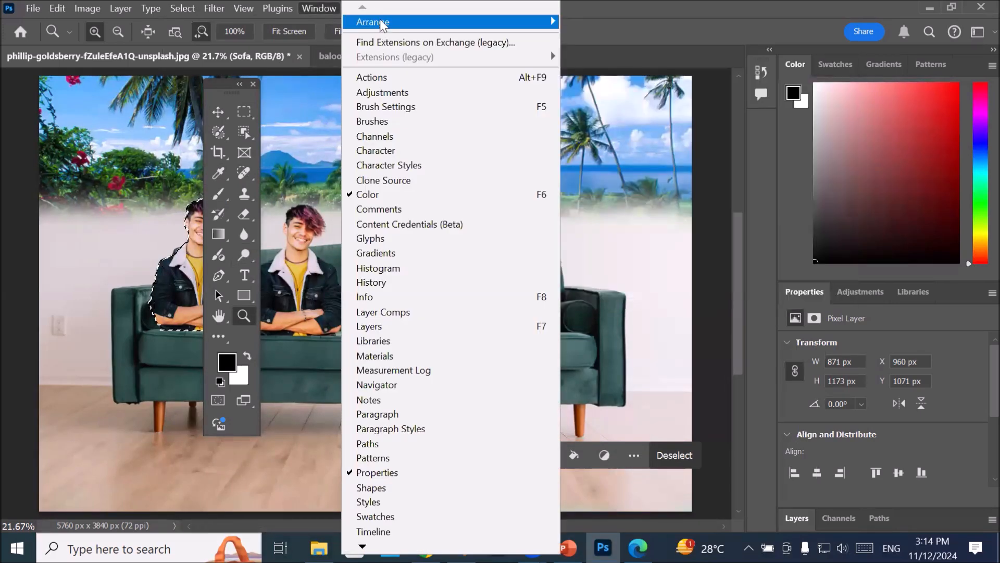
pyautogui.click(34, 9)
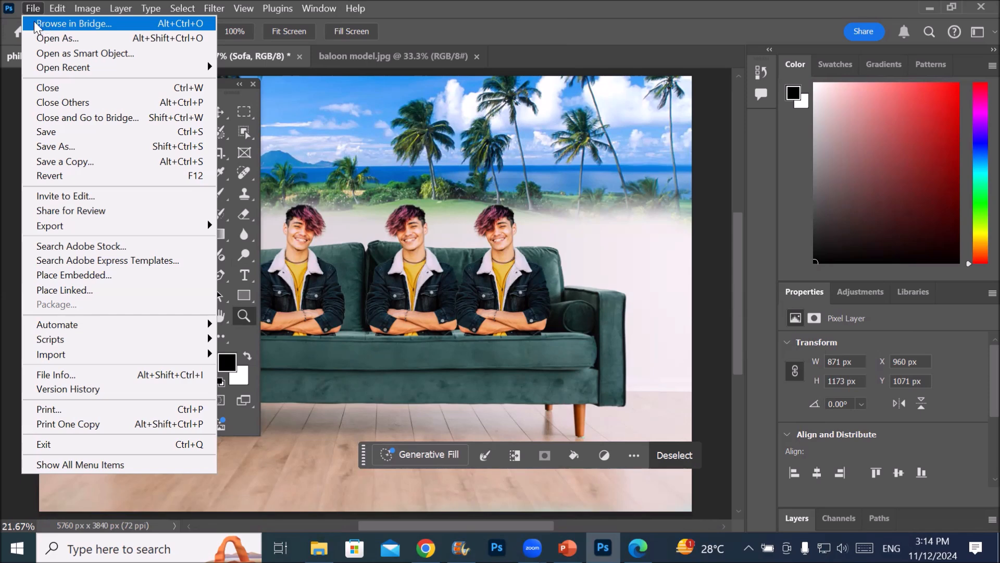
pyautogui.click(33, 8)
# Reopen the menu customization settings and assign the color Red to the Open As command
pyautogui.click(57, 8)
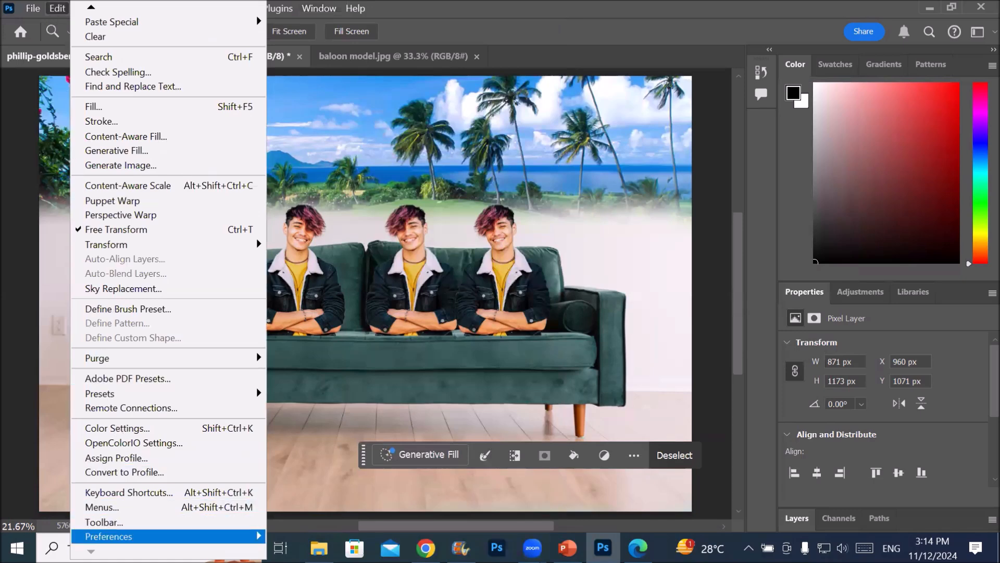
pyautogui.click(184, 506)
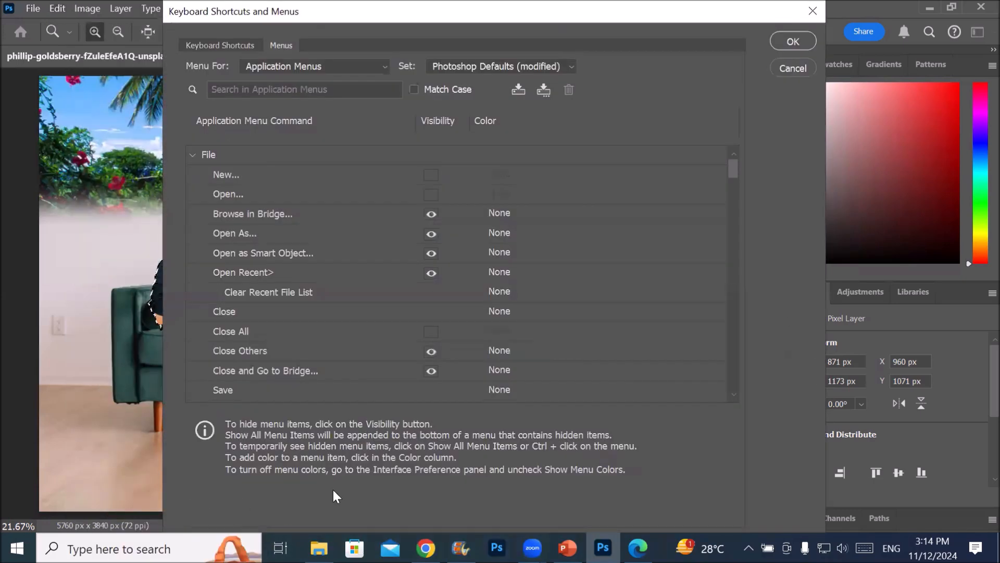
pyautogui.click(559, 64)
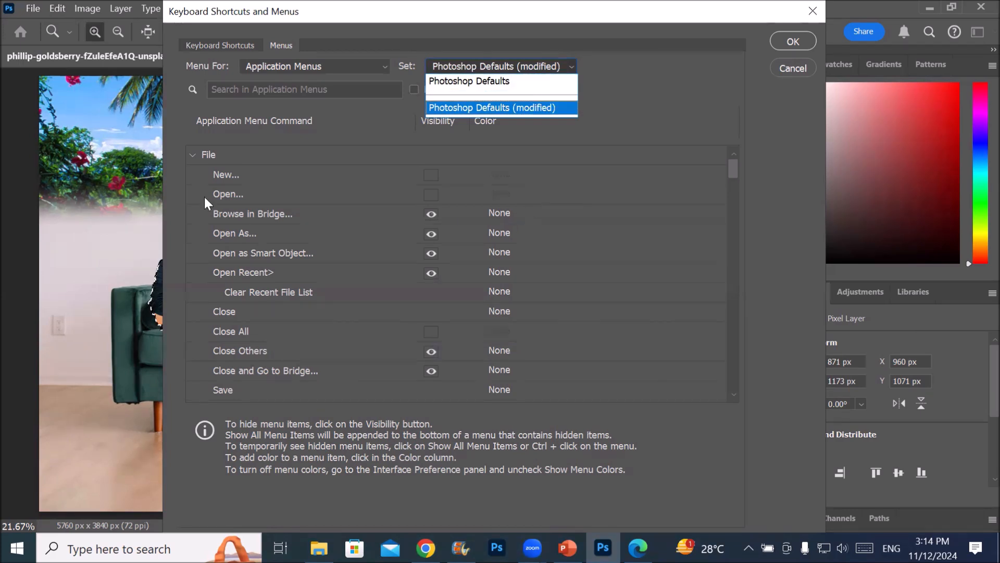
pyautogui.click(529, 230)
pyautogui.click(506, 235)
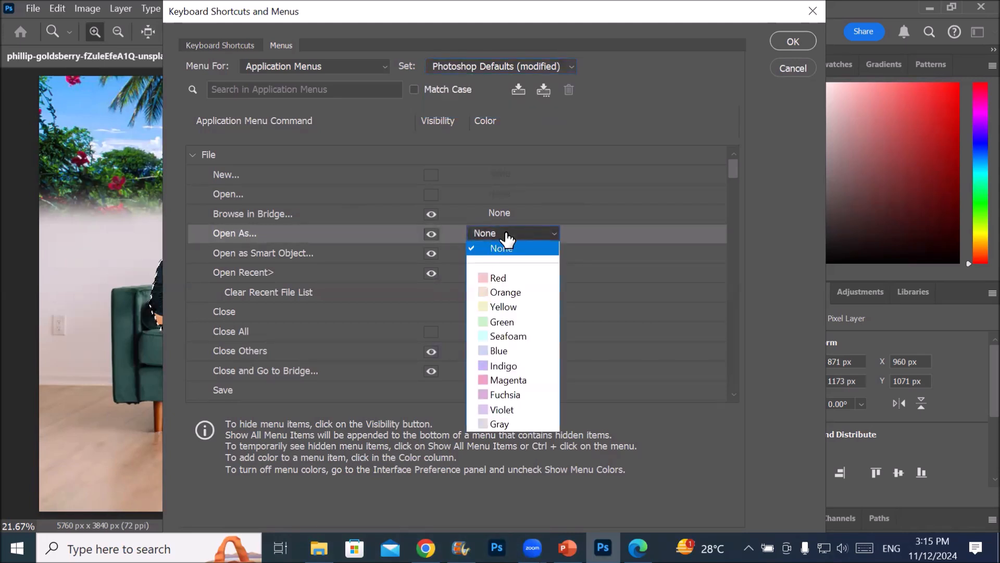
pyautogui.click(498, 278)
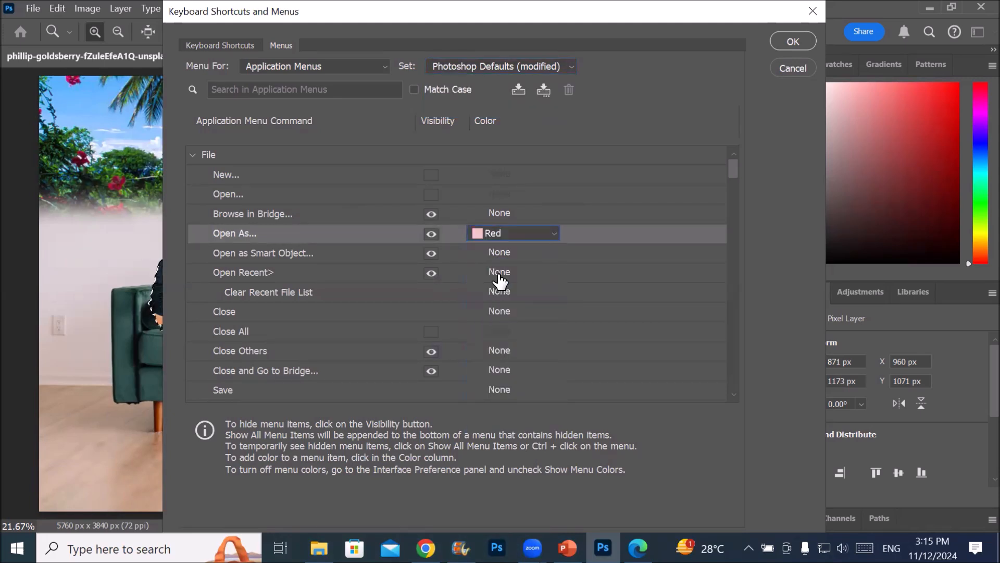
# Make the New command of the File menu visible again and assign it the color Blue
pyautogui.click(225, 176)
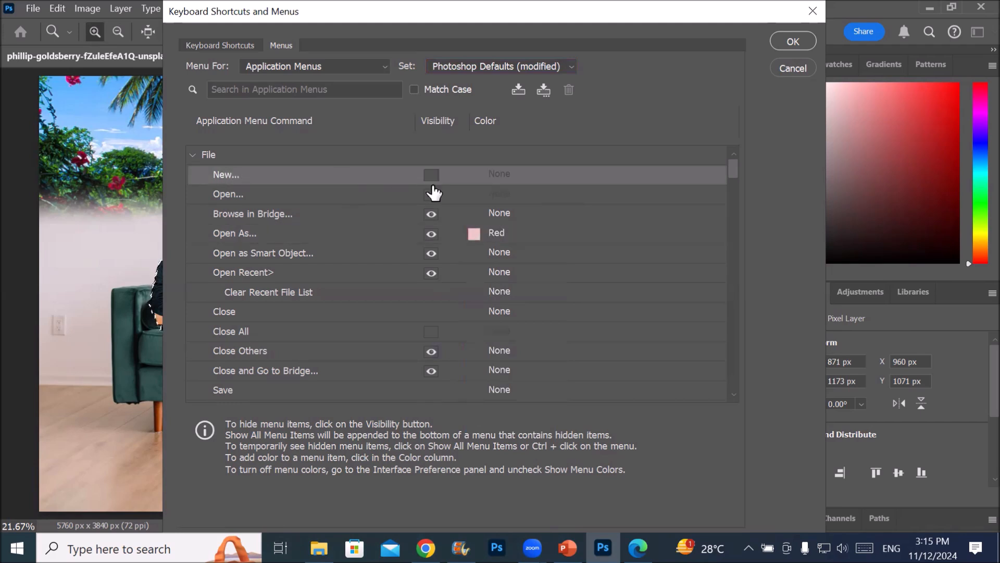
pyautogui.click(432, 177)
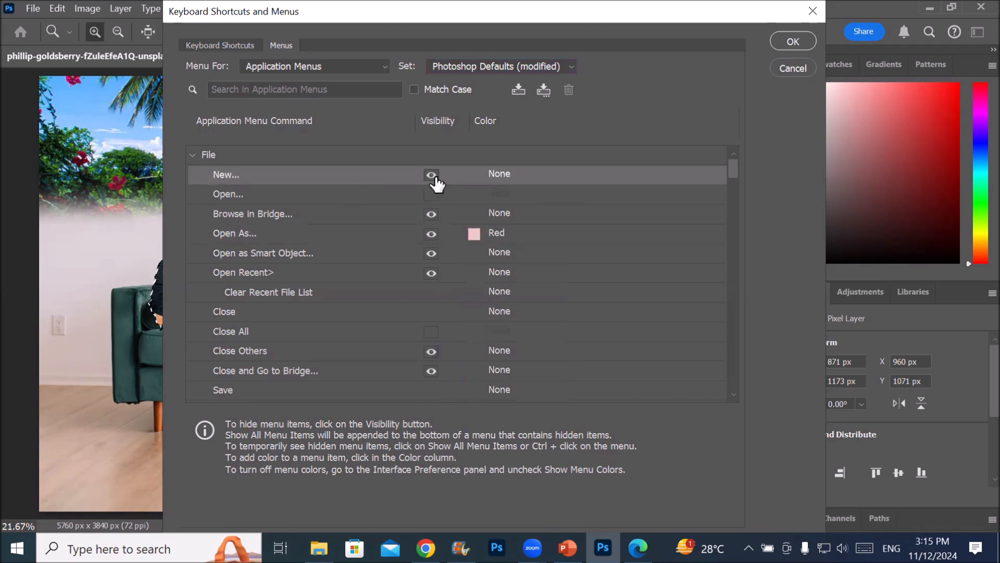
pyautogui.click(516, 179)
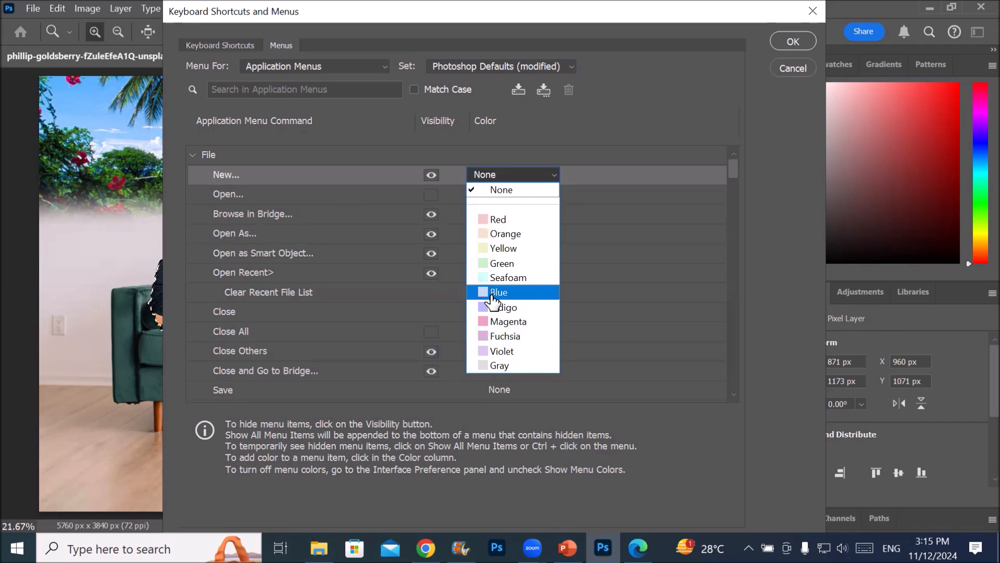
pyautogui.click(492, 295)
# Make the Open command visible again with the color Indigo, and apply the changes to the File menu
pyautogui.click(512, 200)
pyautogui.click(432, 196)
pyautogui.click(505, 196)
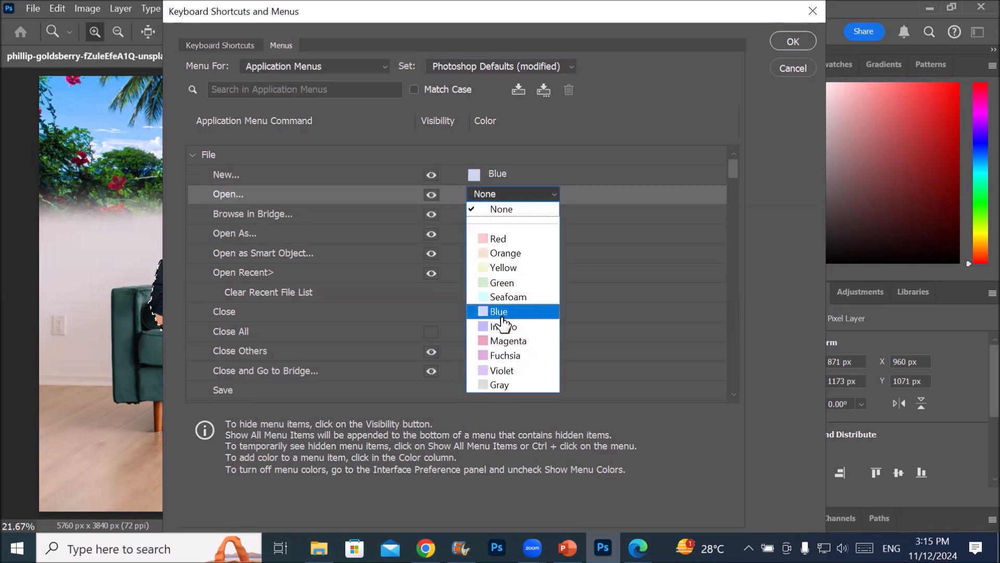
pyautogui.click(502, 326)
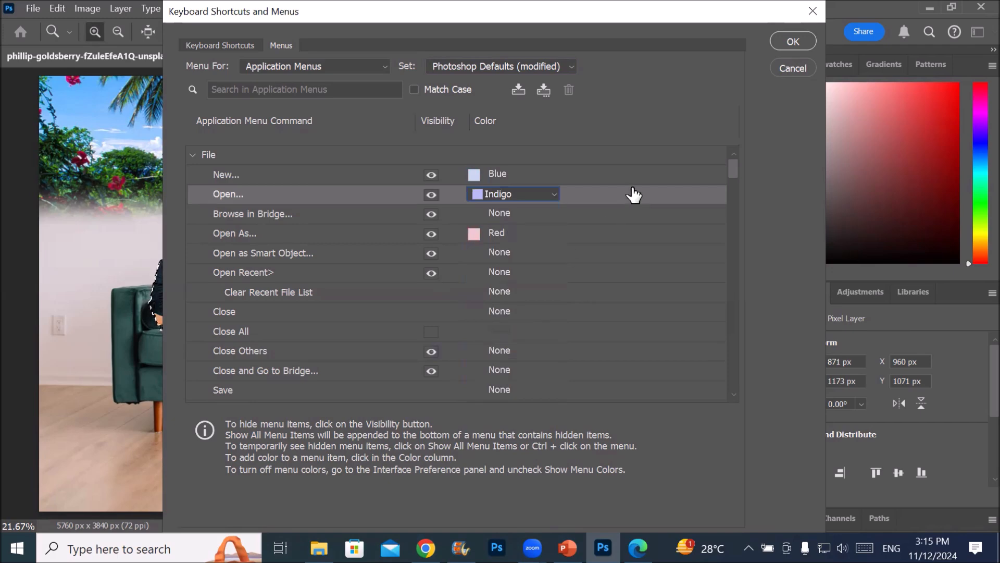
pyautogui.click(791, 42)
pyautogui.click(32, 9)
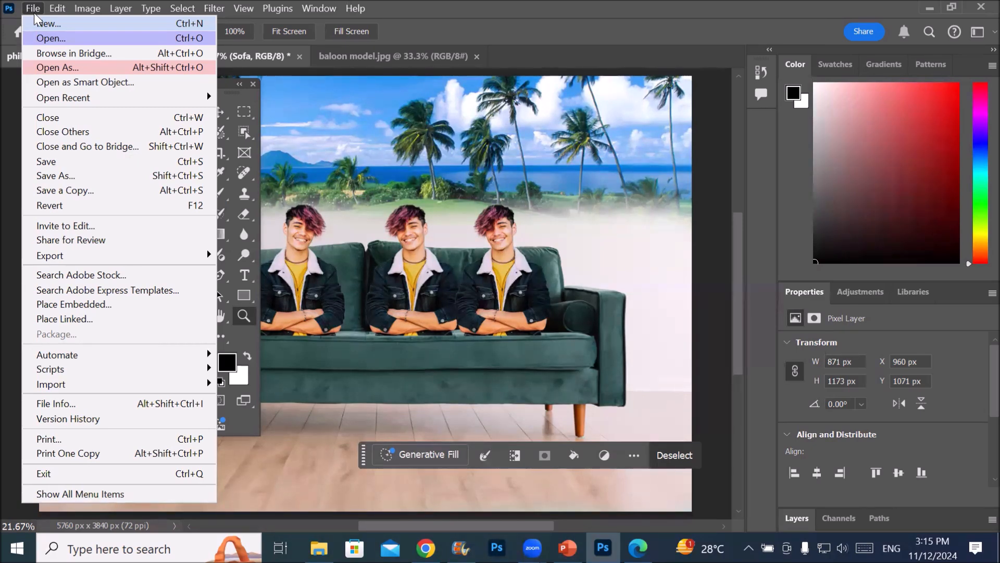
pyautogui.click(33, 10)
# Restore the menu set to Photoshop Defaults without saving the modified set, and apply it
pyautogui.click(57, 8)
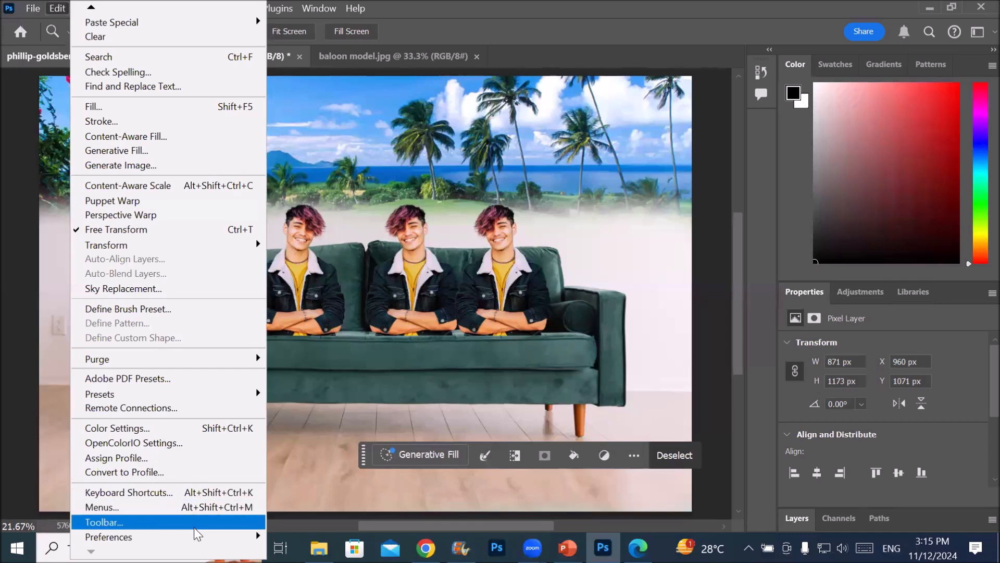
pyautogui.click(211, 508)
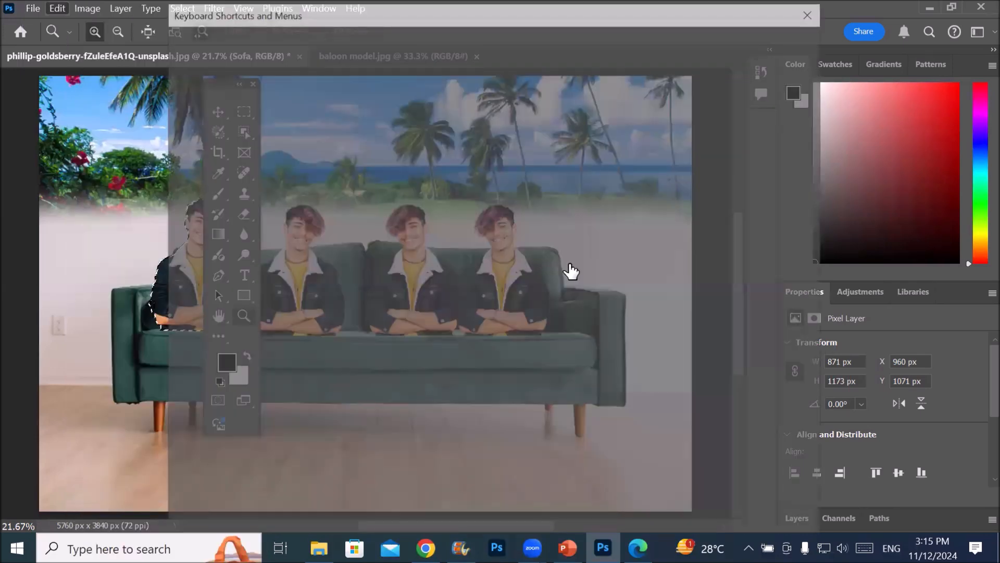
pyautogui.click(571, 65)
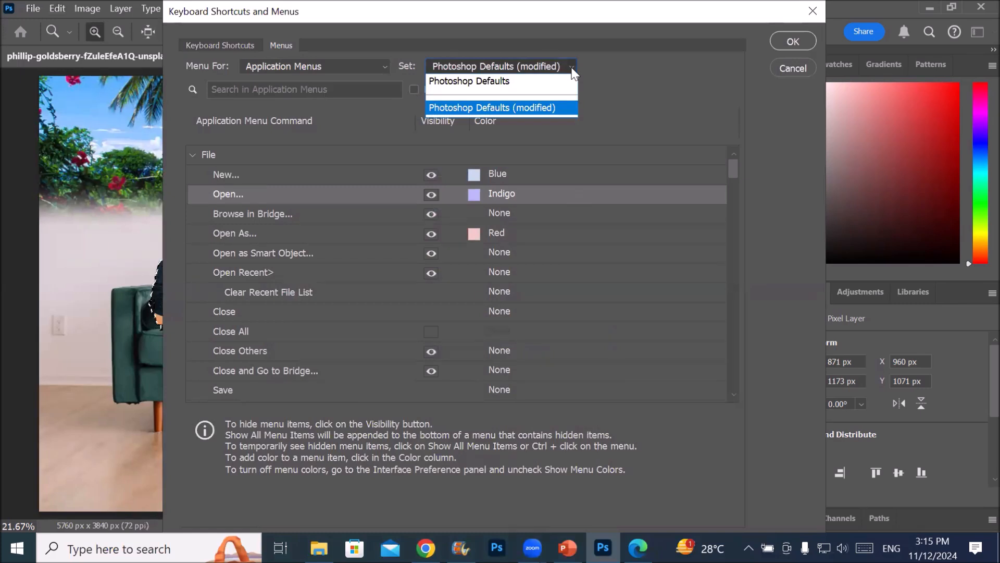
pyautogui.click(505, 83)
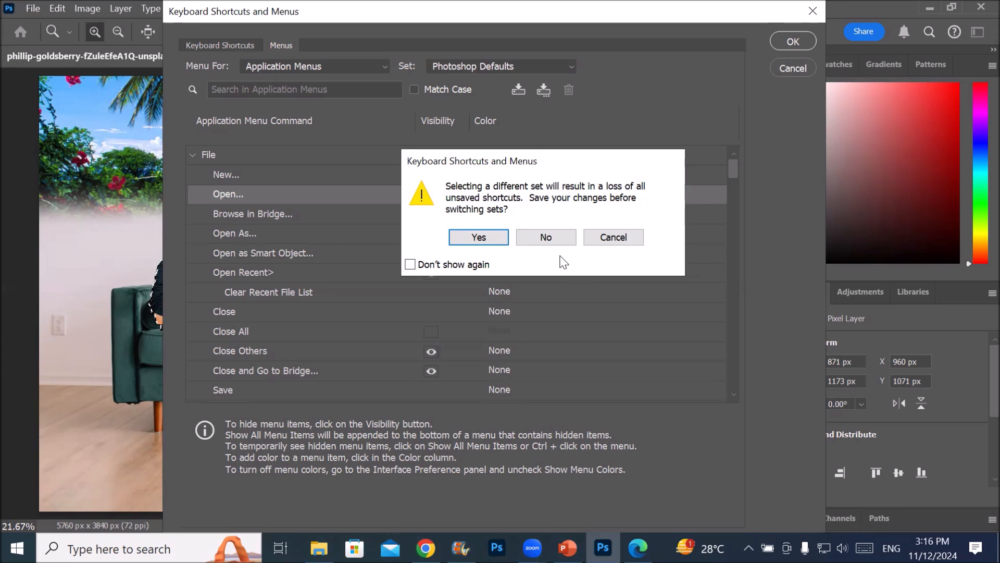
pyautogui.click(563, 240)
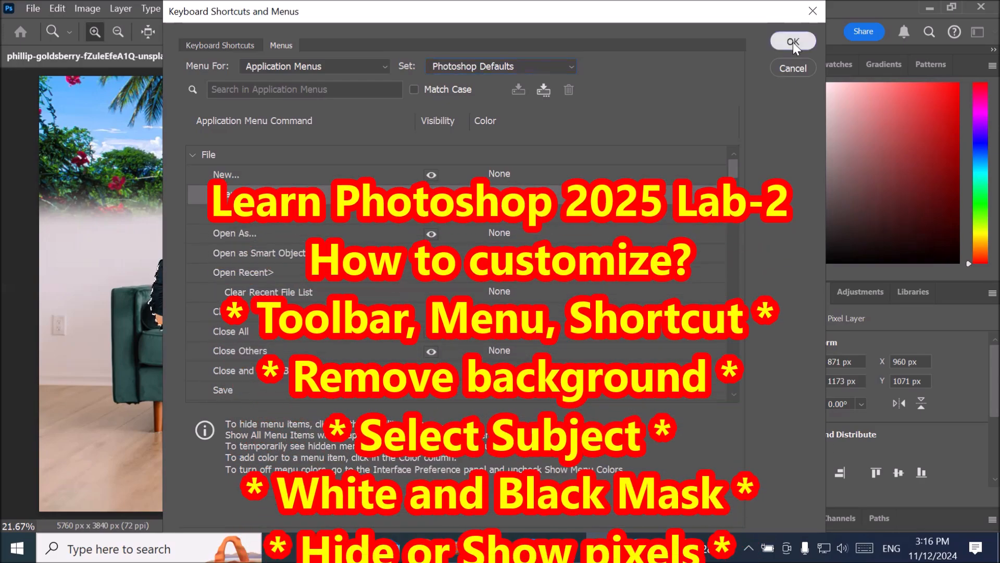
pyautogui.click(793, 42)
pyautogui.scroll(-3, 455, 230)
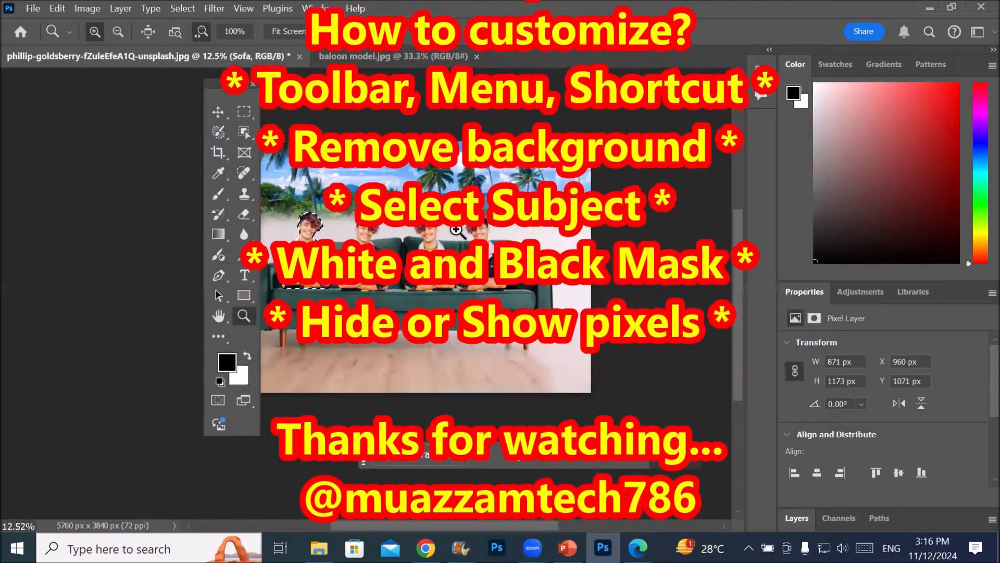